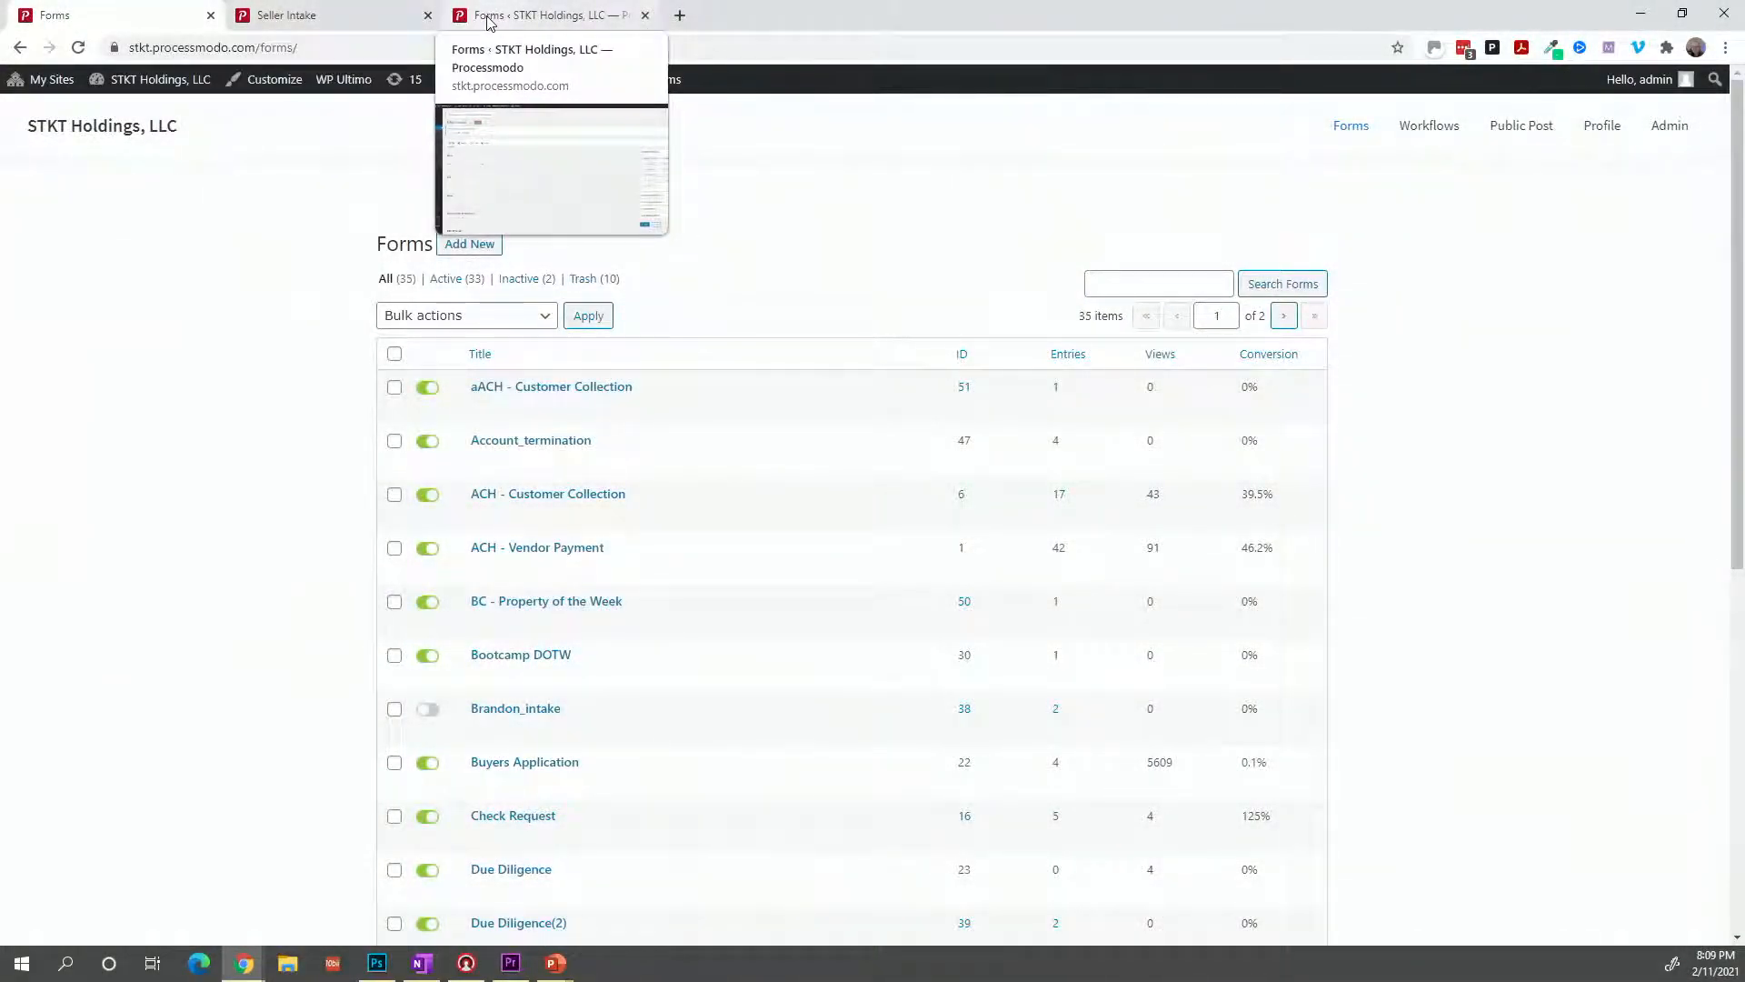
Go from the Forms list to the Workflow Inbox, then return to the Seller Intake page.
left_click(391, 20)
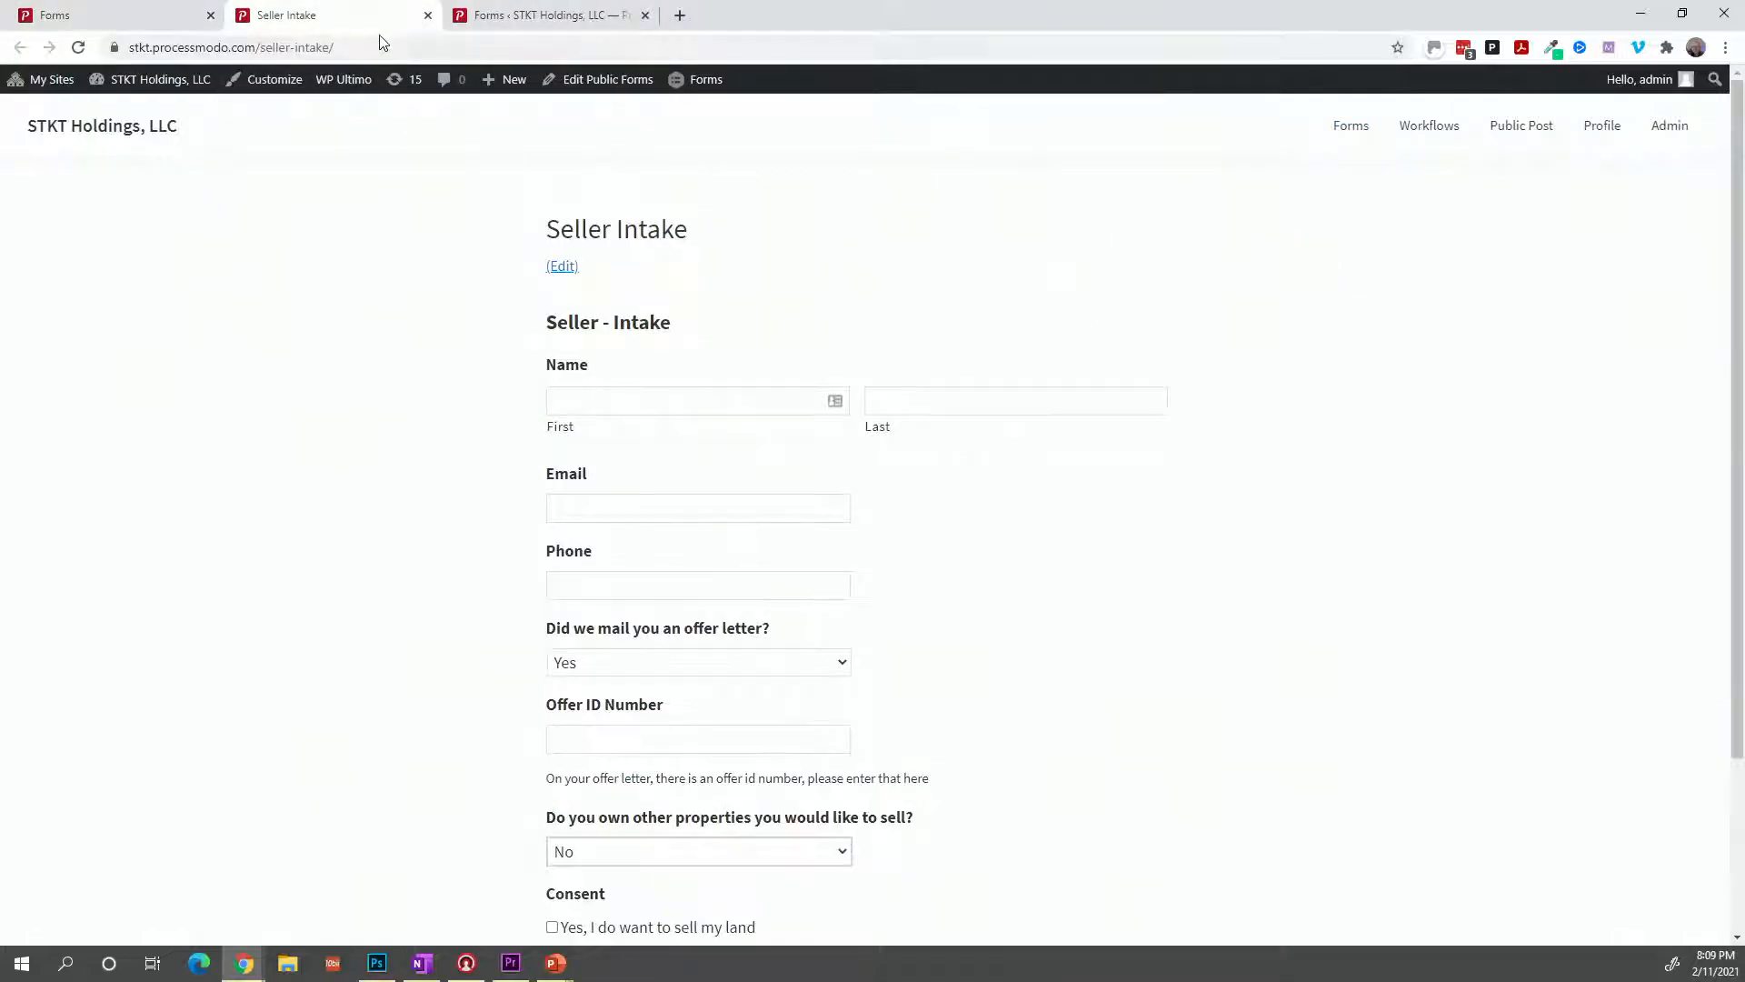
left_click(138, 43)
left_click(139, 30)
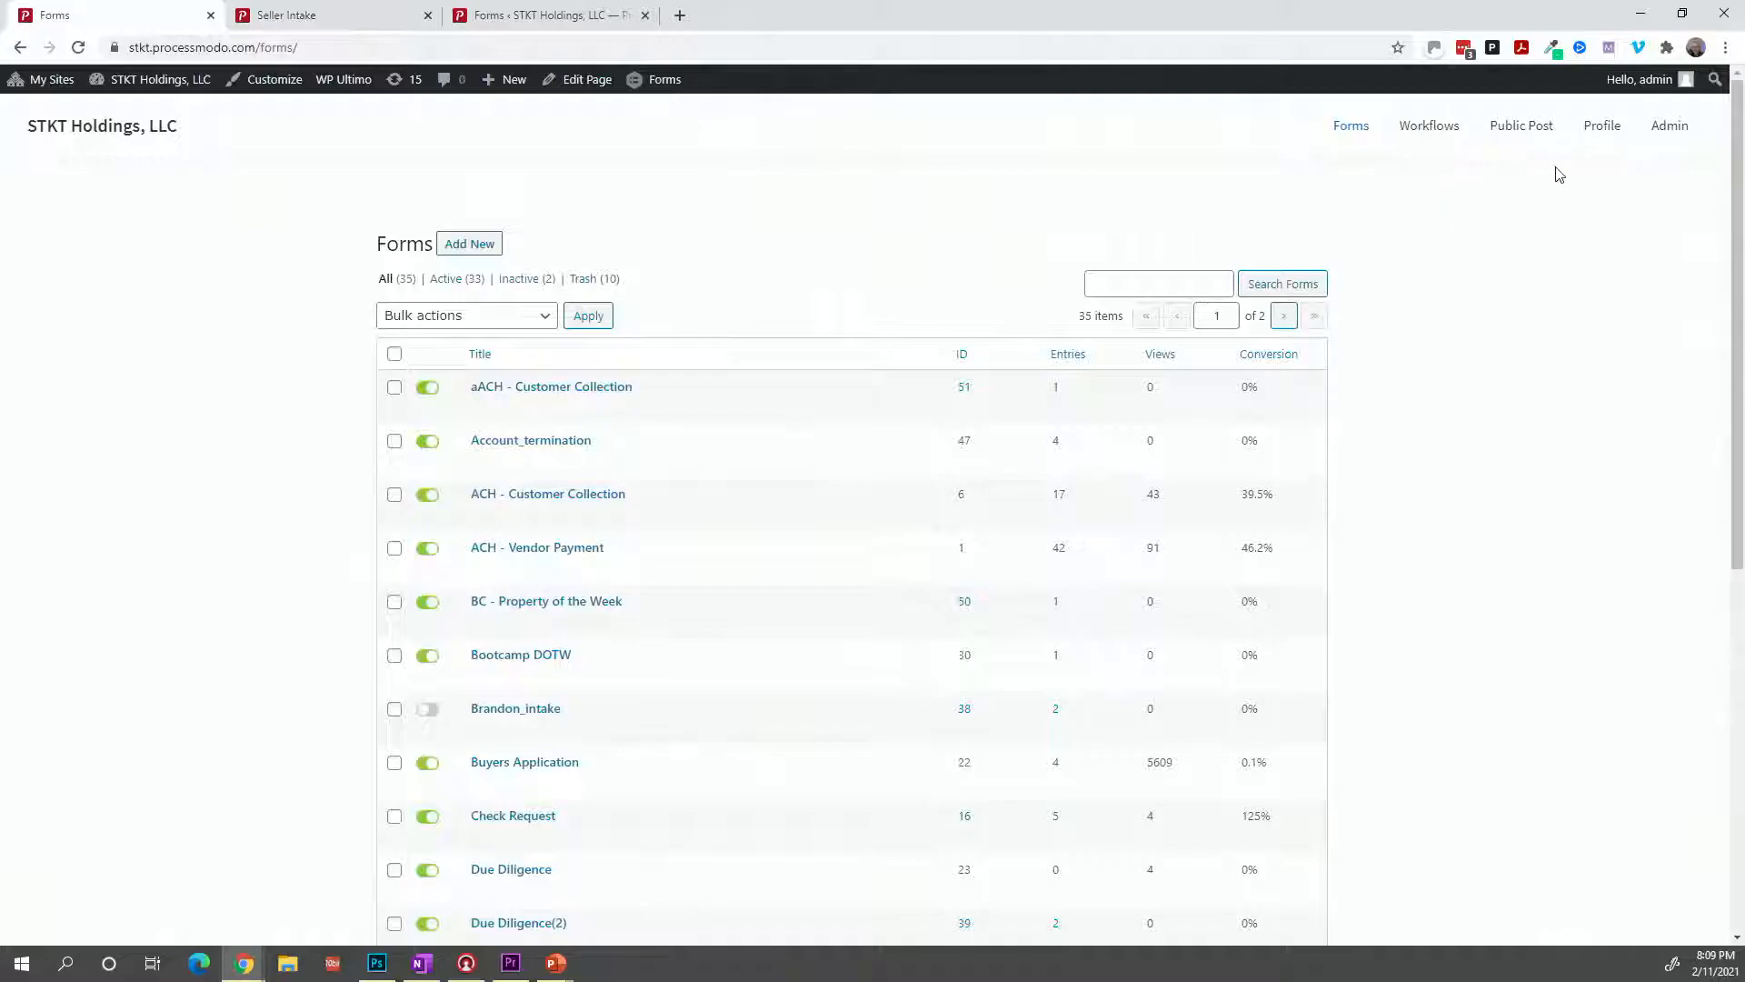
mouse_move(1349, 136)
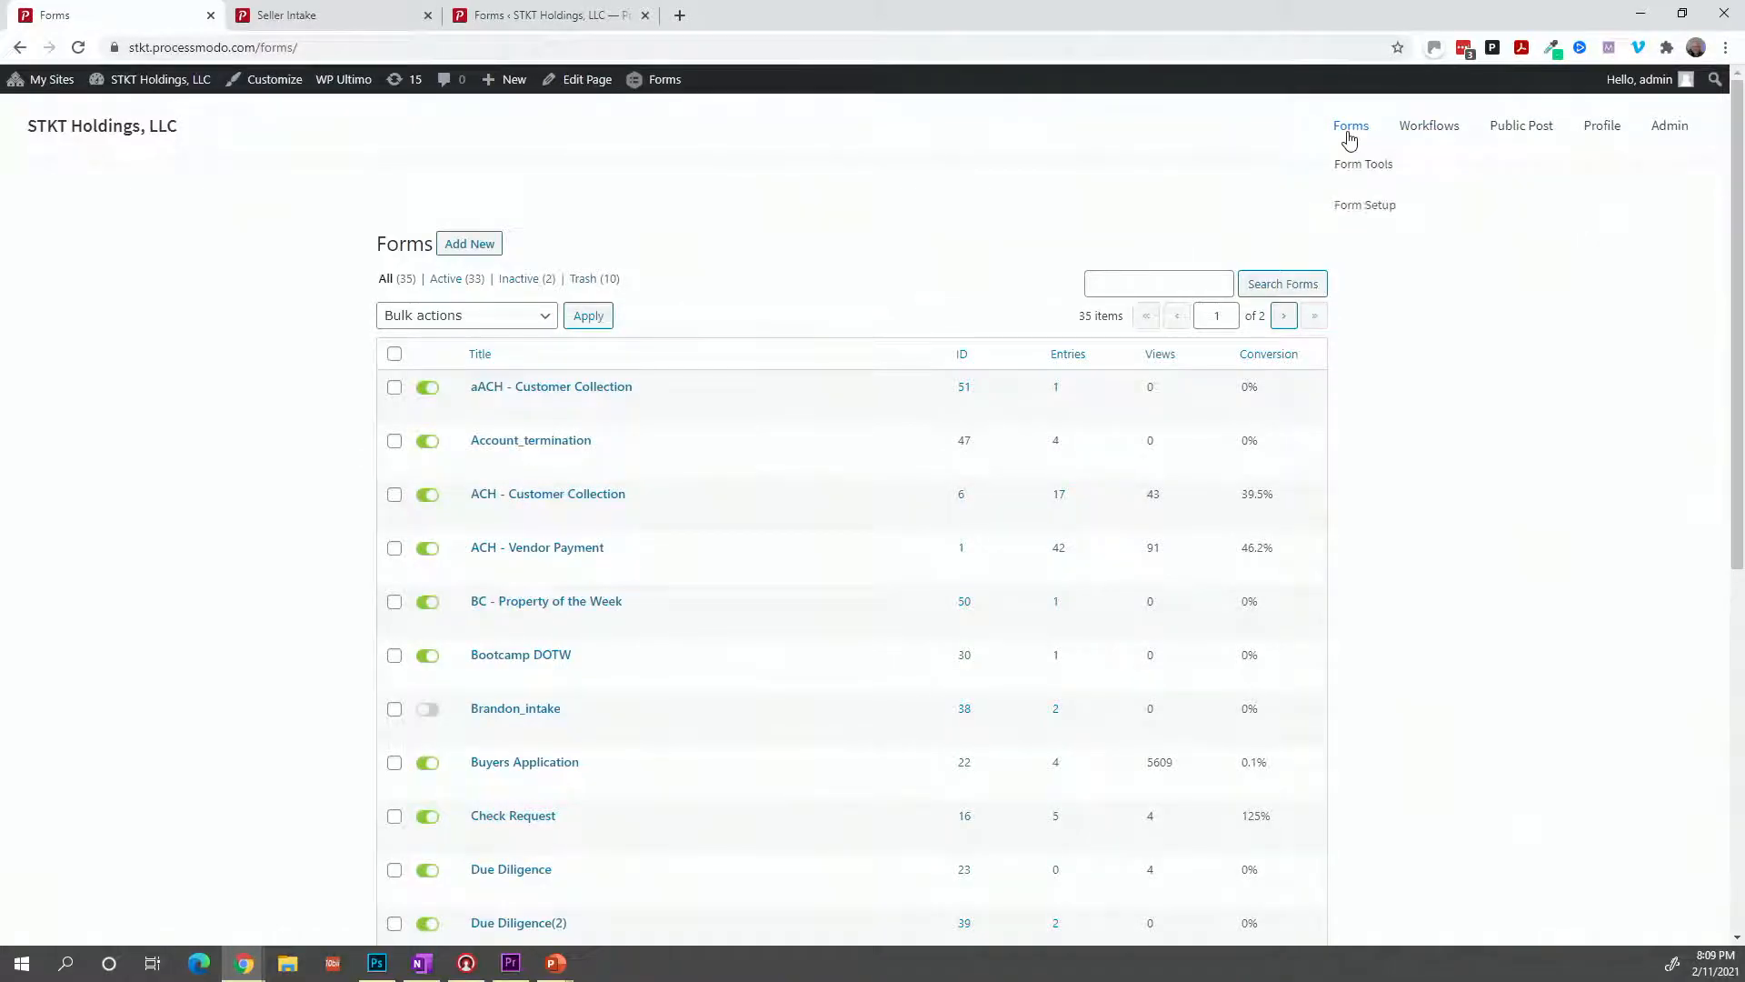
left_click(1409, 146)
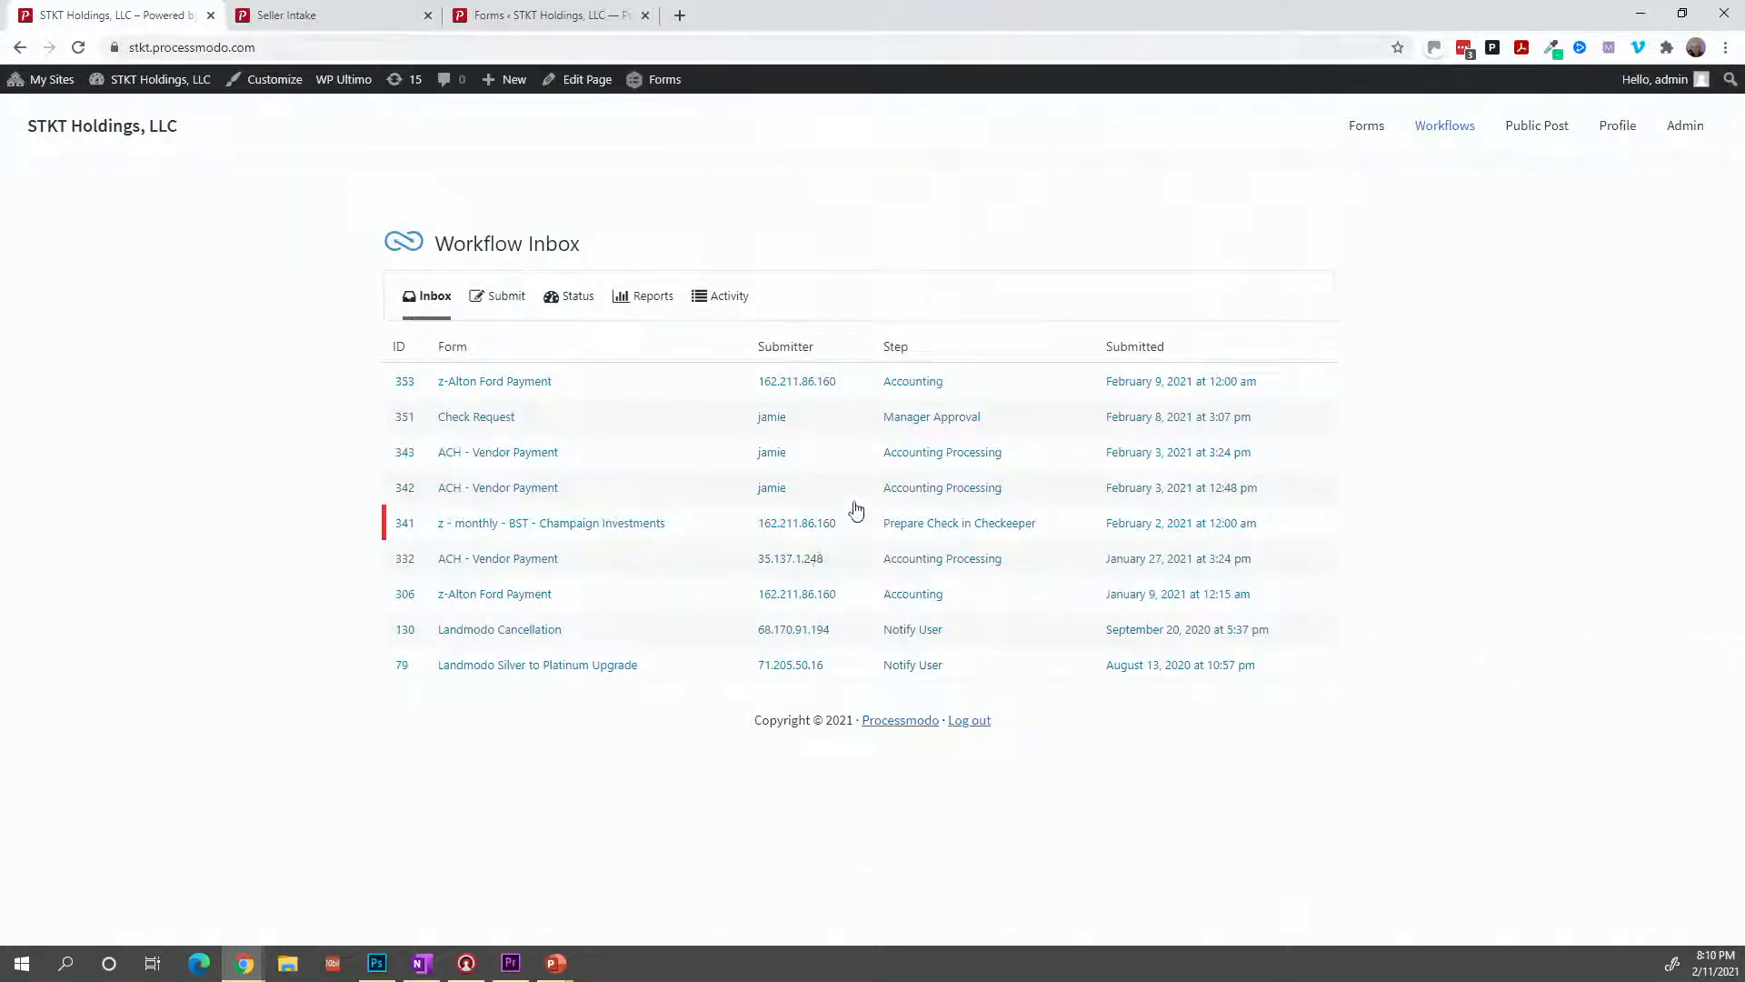
left_click(358, 30)
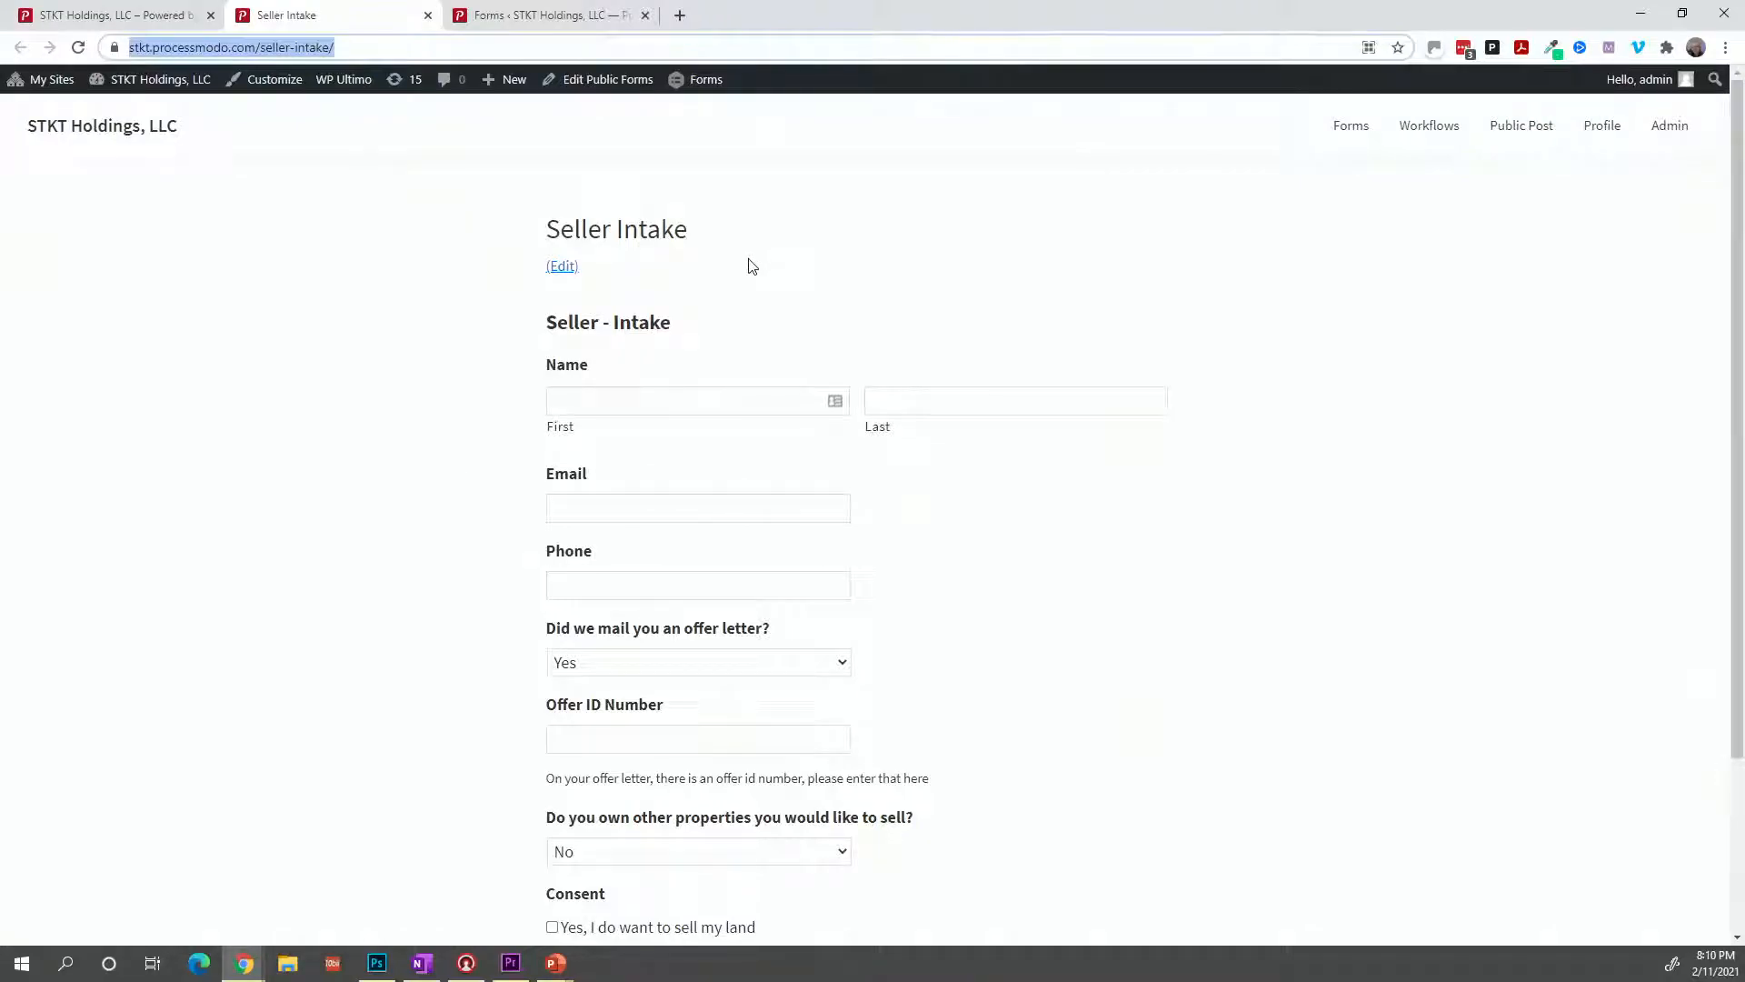
Scroll the Seller Intake form down to its Submit button and footer.
scroll(728, 306, "down", 1)
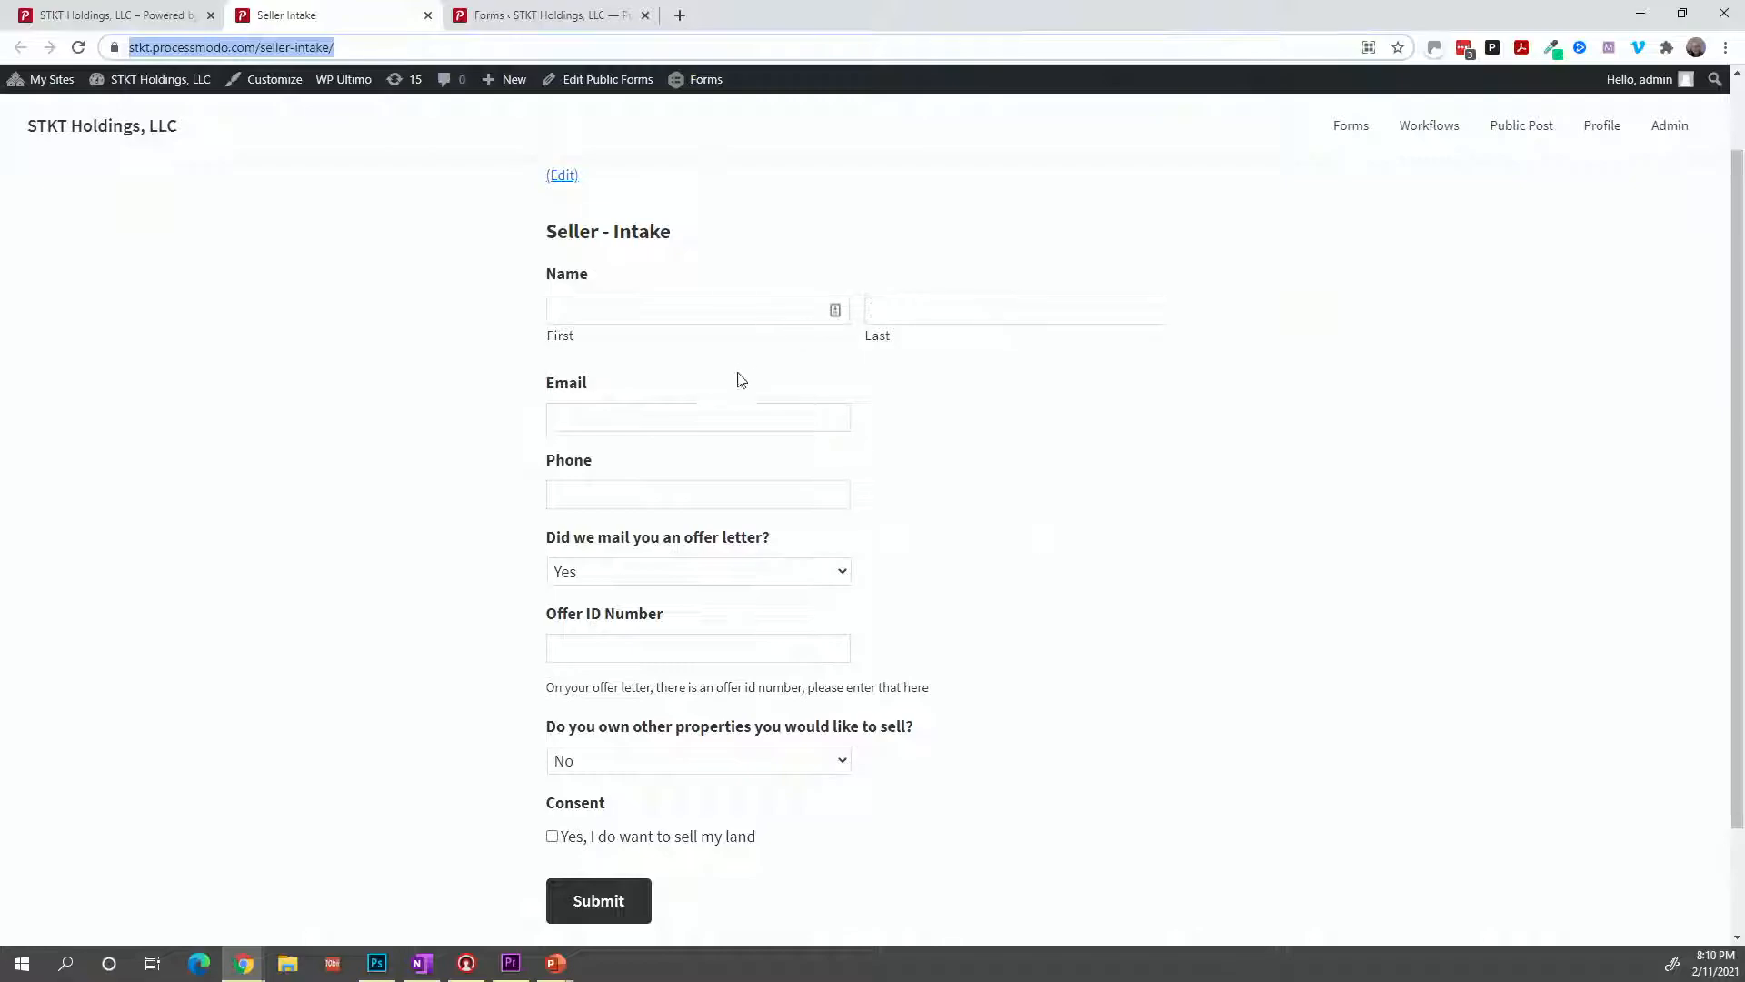
scroll(729, 405, "down", 1)
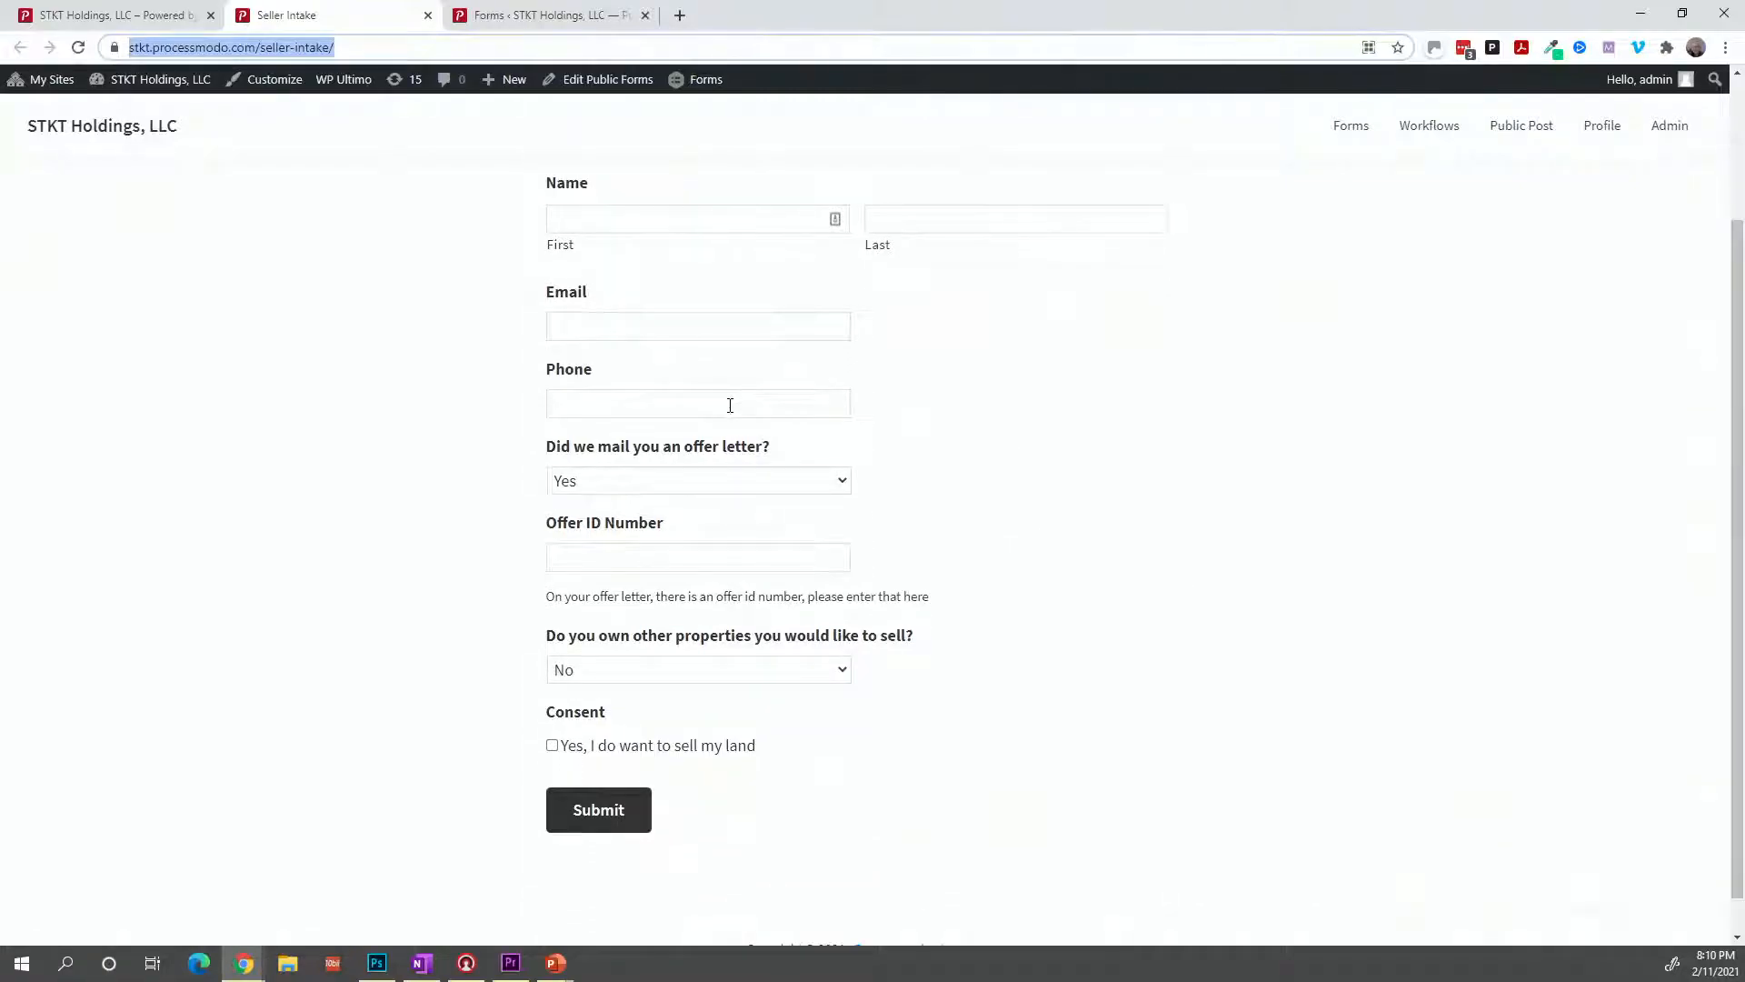
scroll(730, 405, "down", 1)
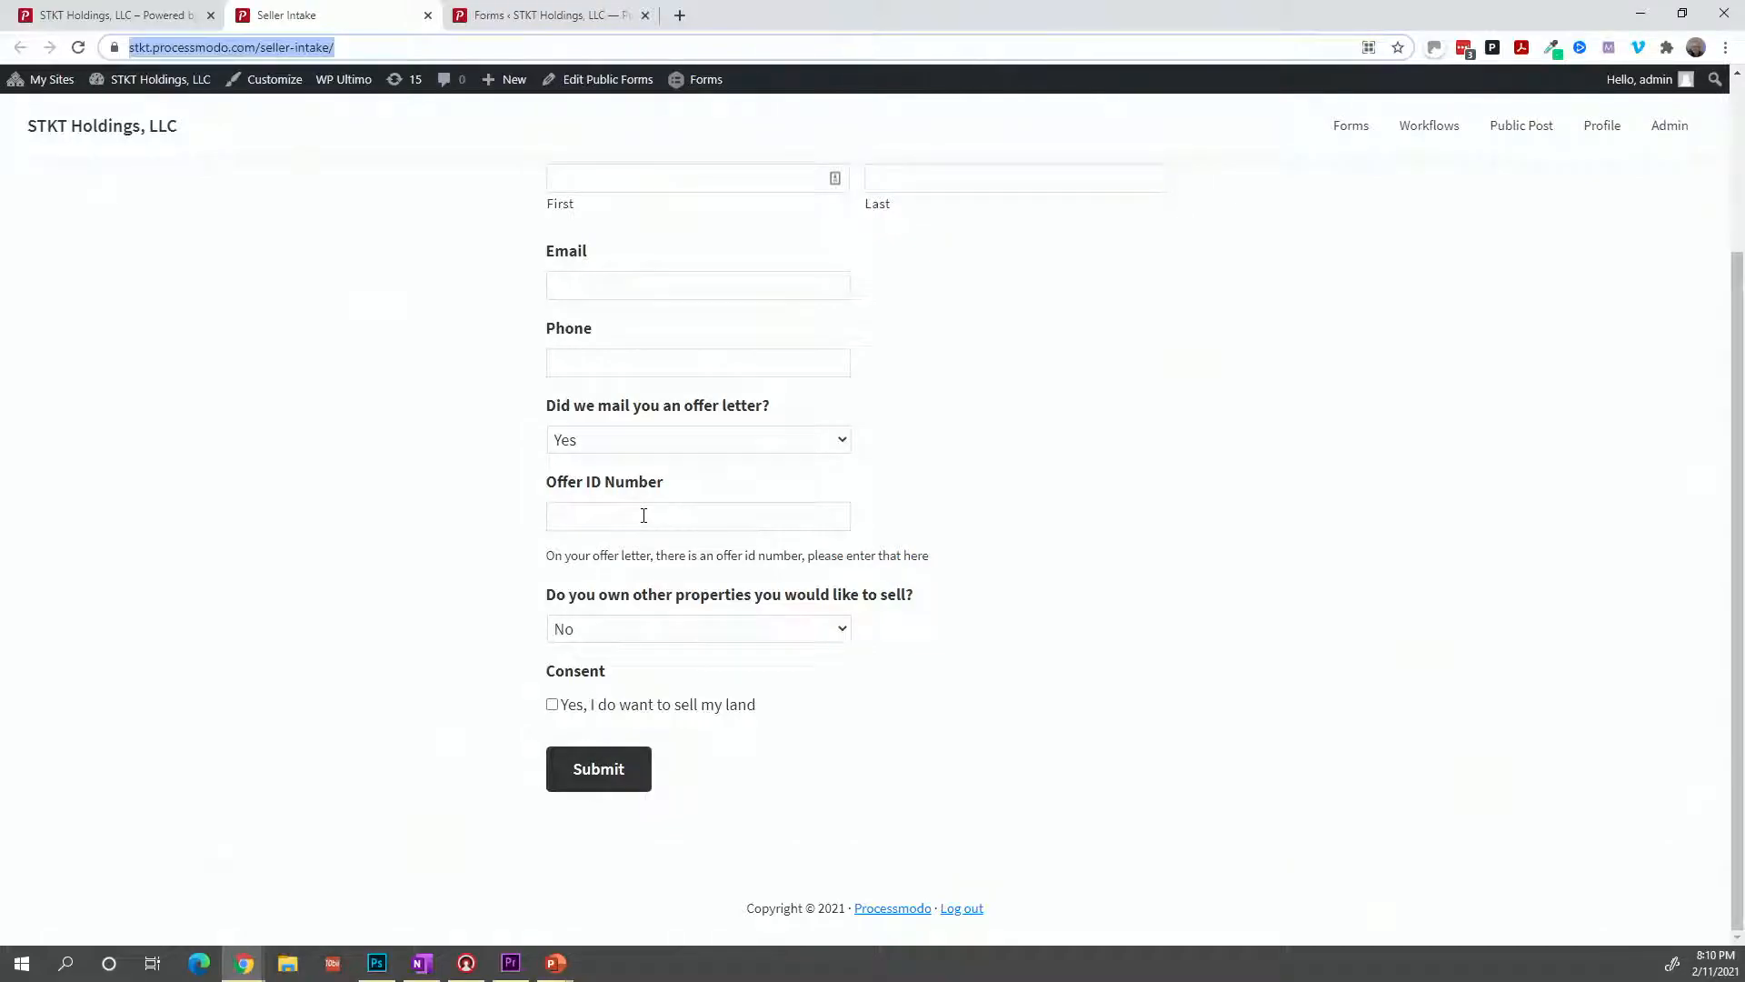
Answer No to the offer-letter question, then start adding a property and cancel it.
left_click(661, 441)
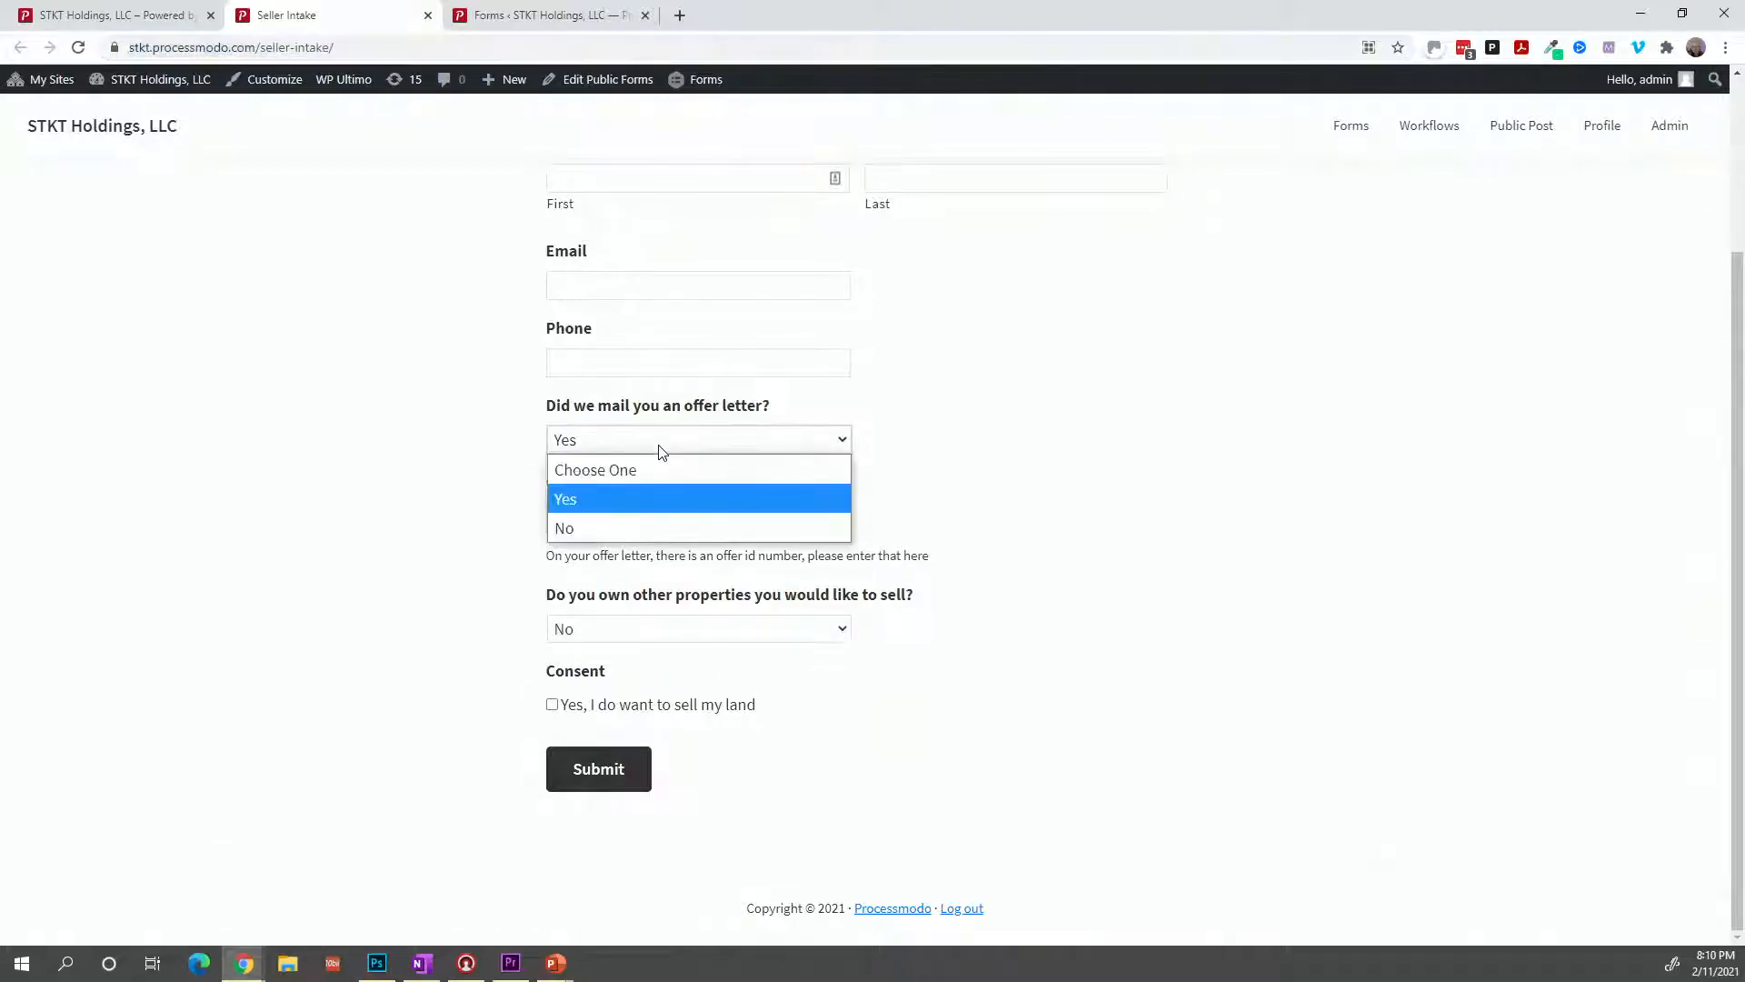
left_click(625, 519)
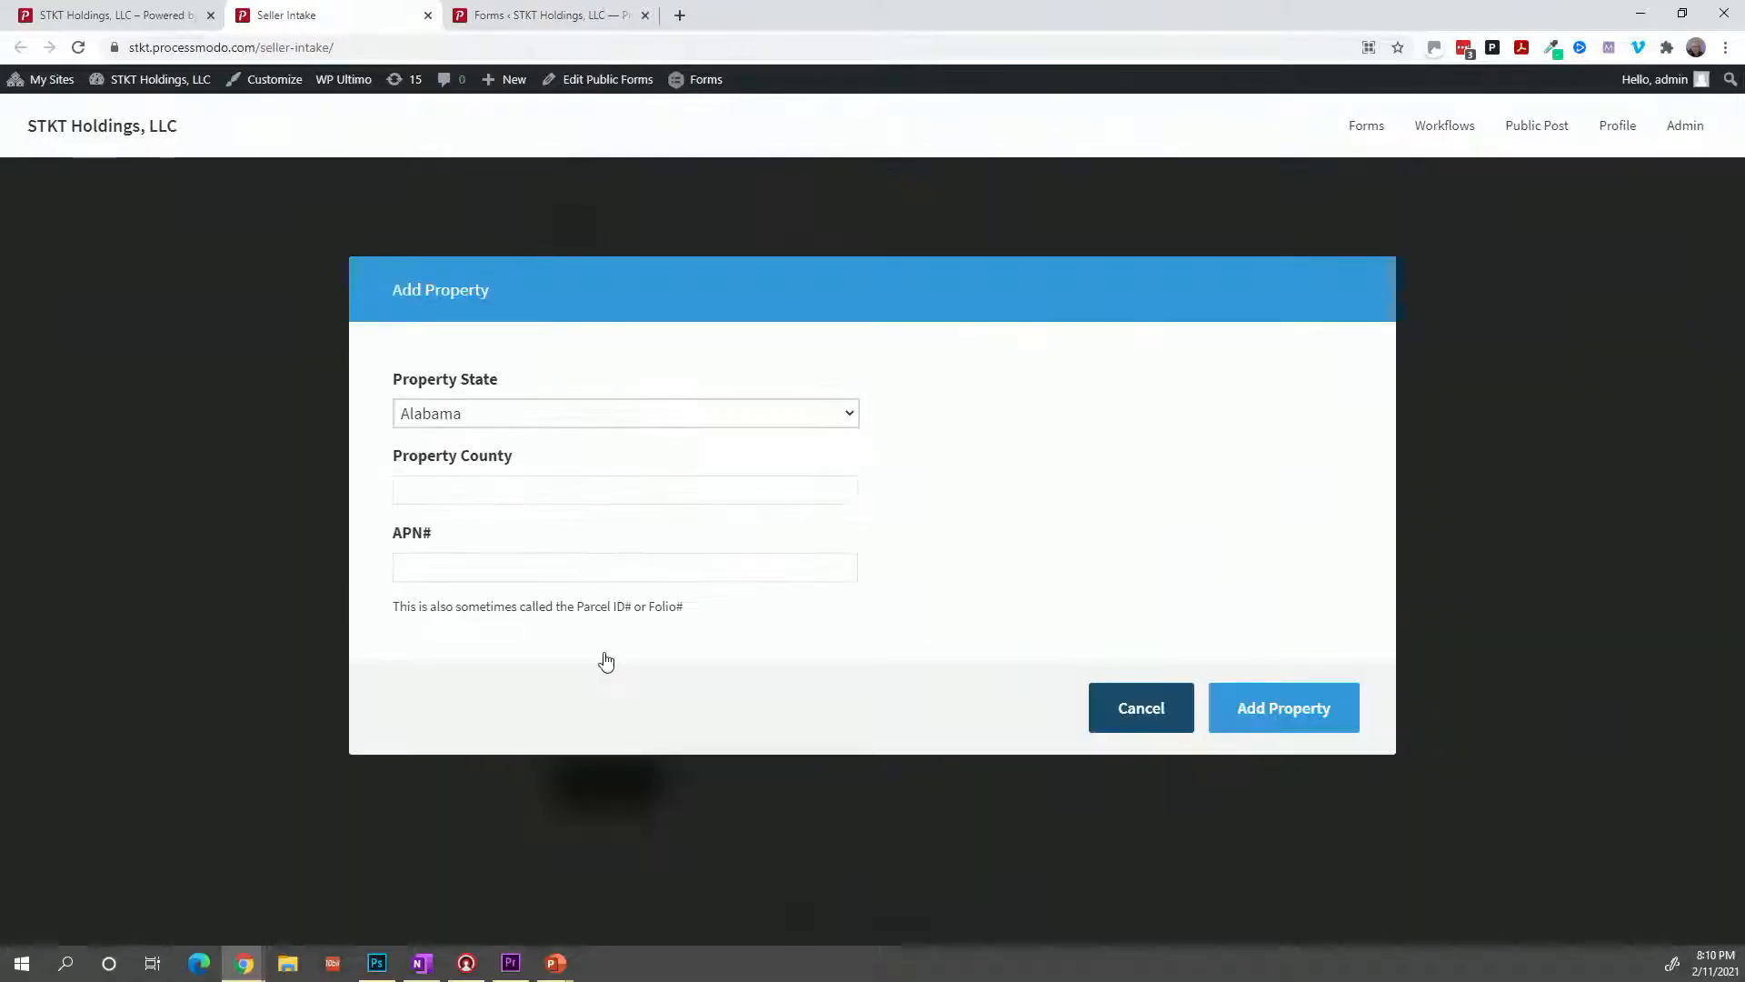
left_click(606, 661)
left_click(536, 413)
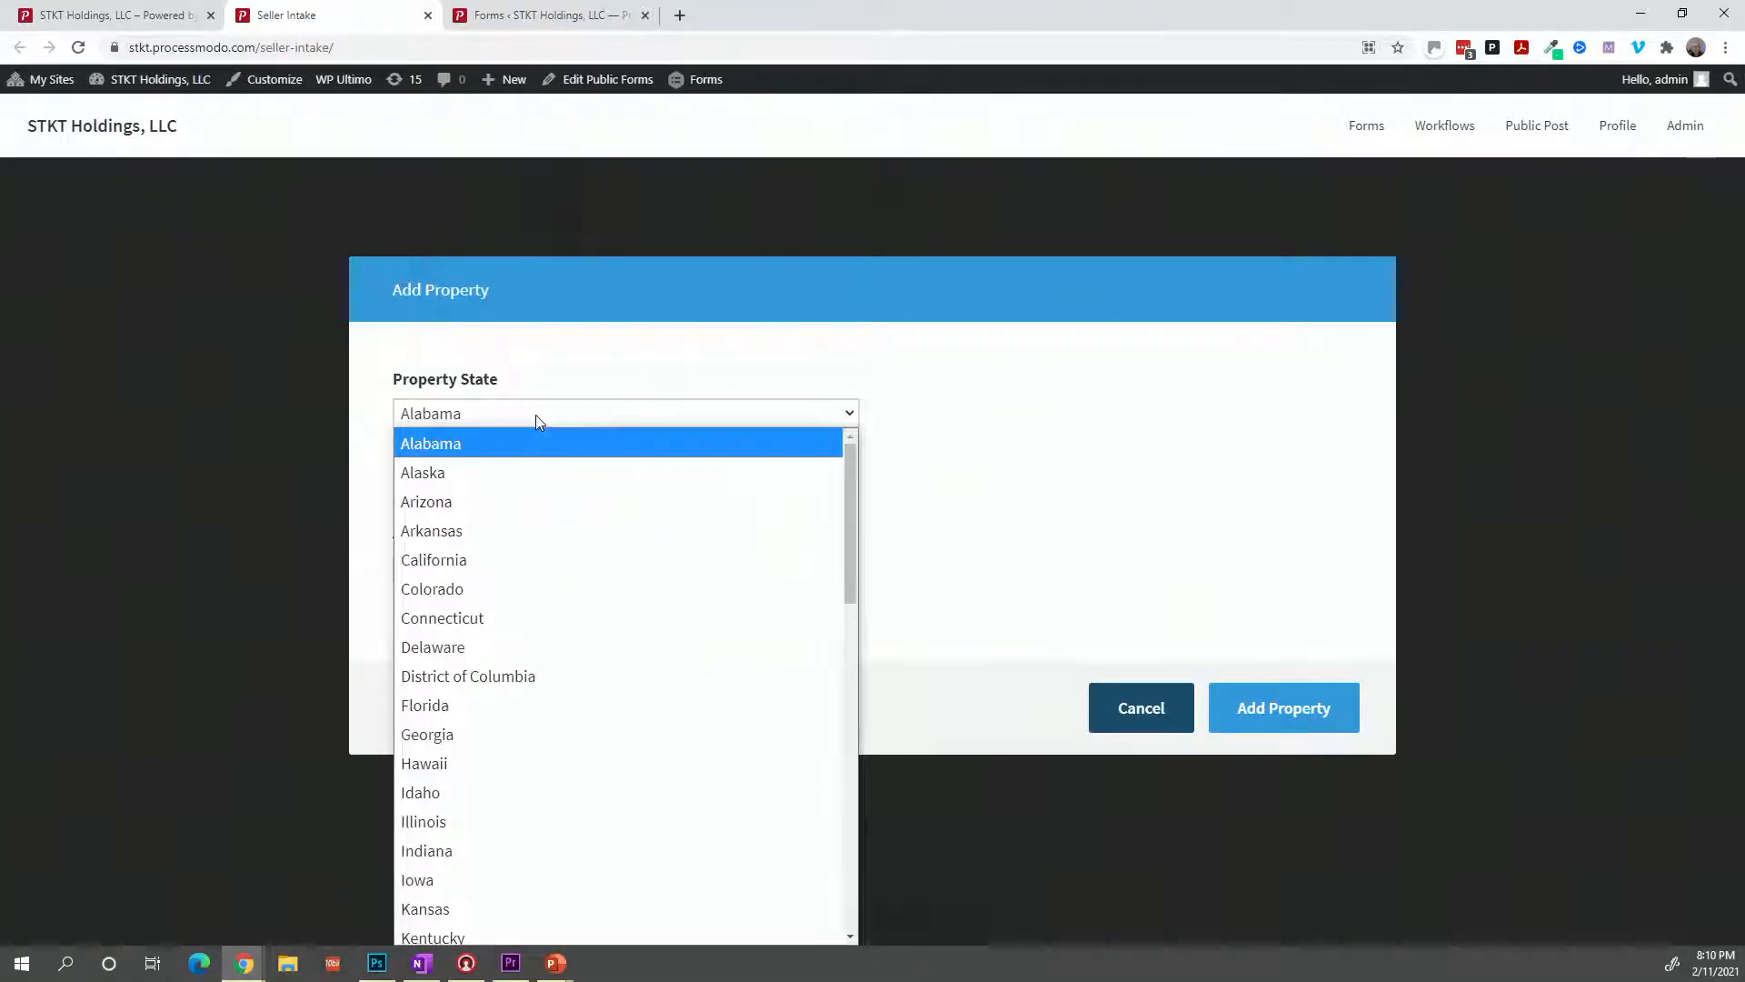
left_click(878, 451)
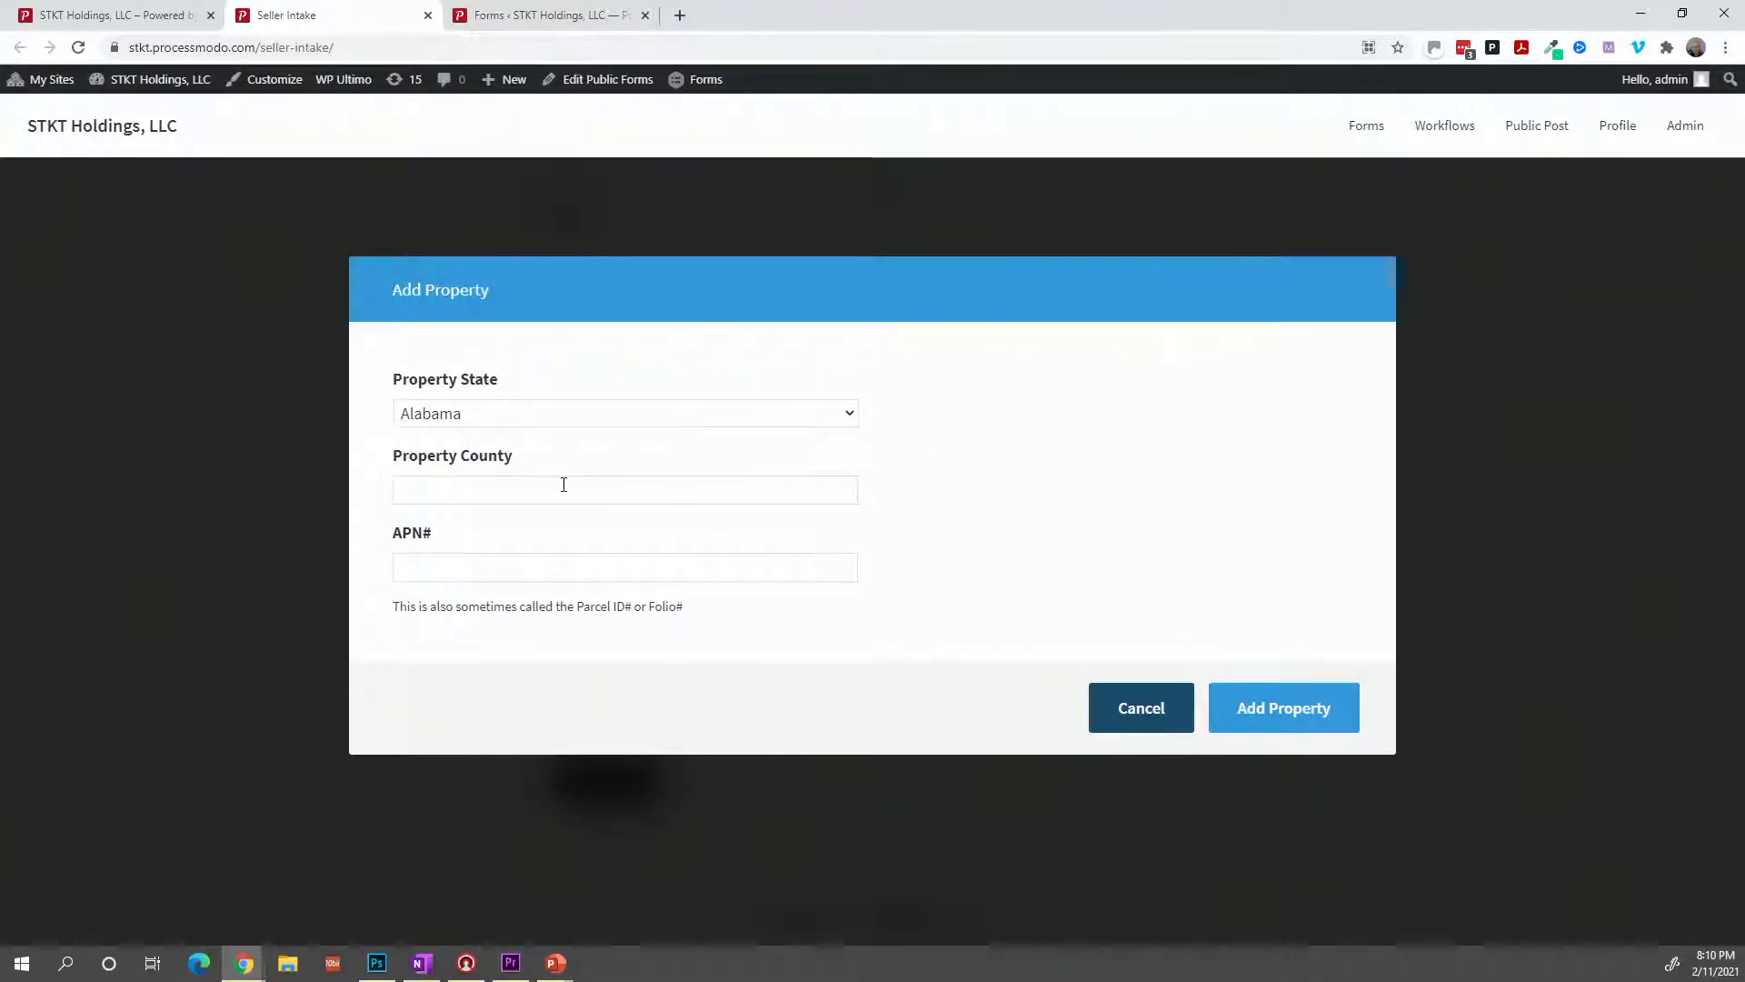
left_click(1110, 707)
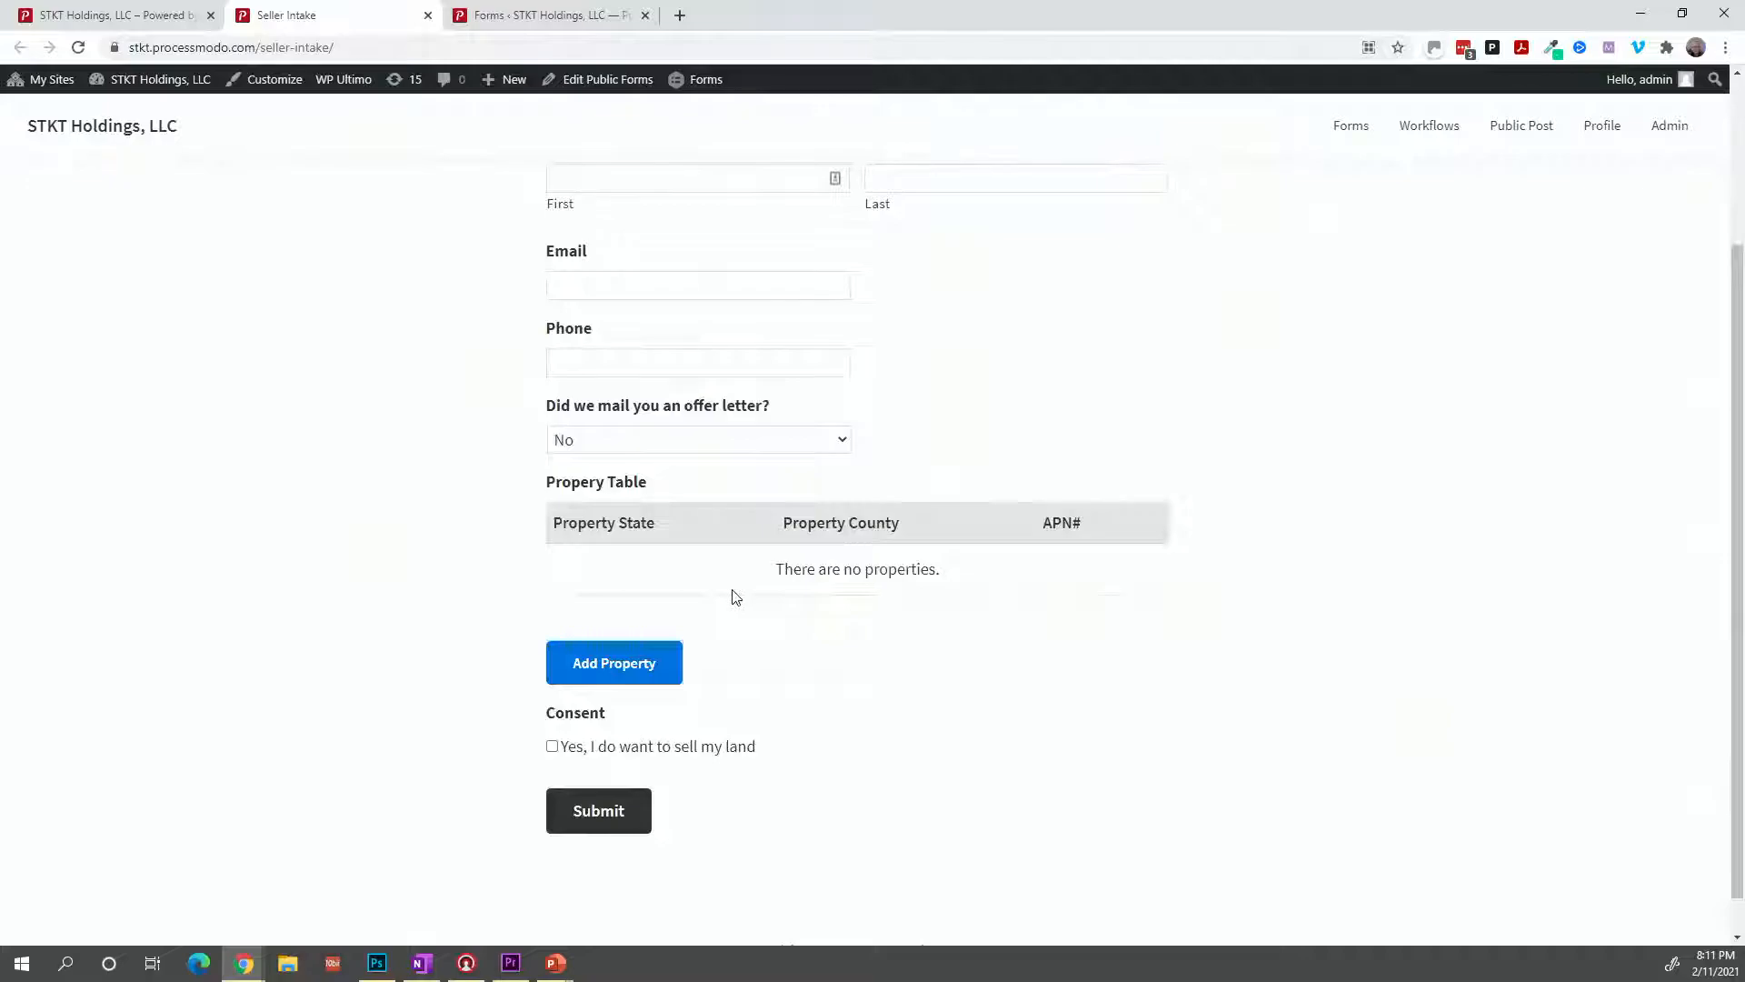
Answer Yes to offer letter and other properties, cancel Add Property, and tick Consent.
left_click(613, 450)
left_click(592, 498)
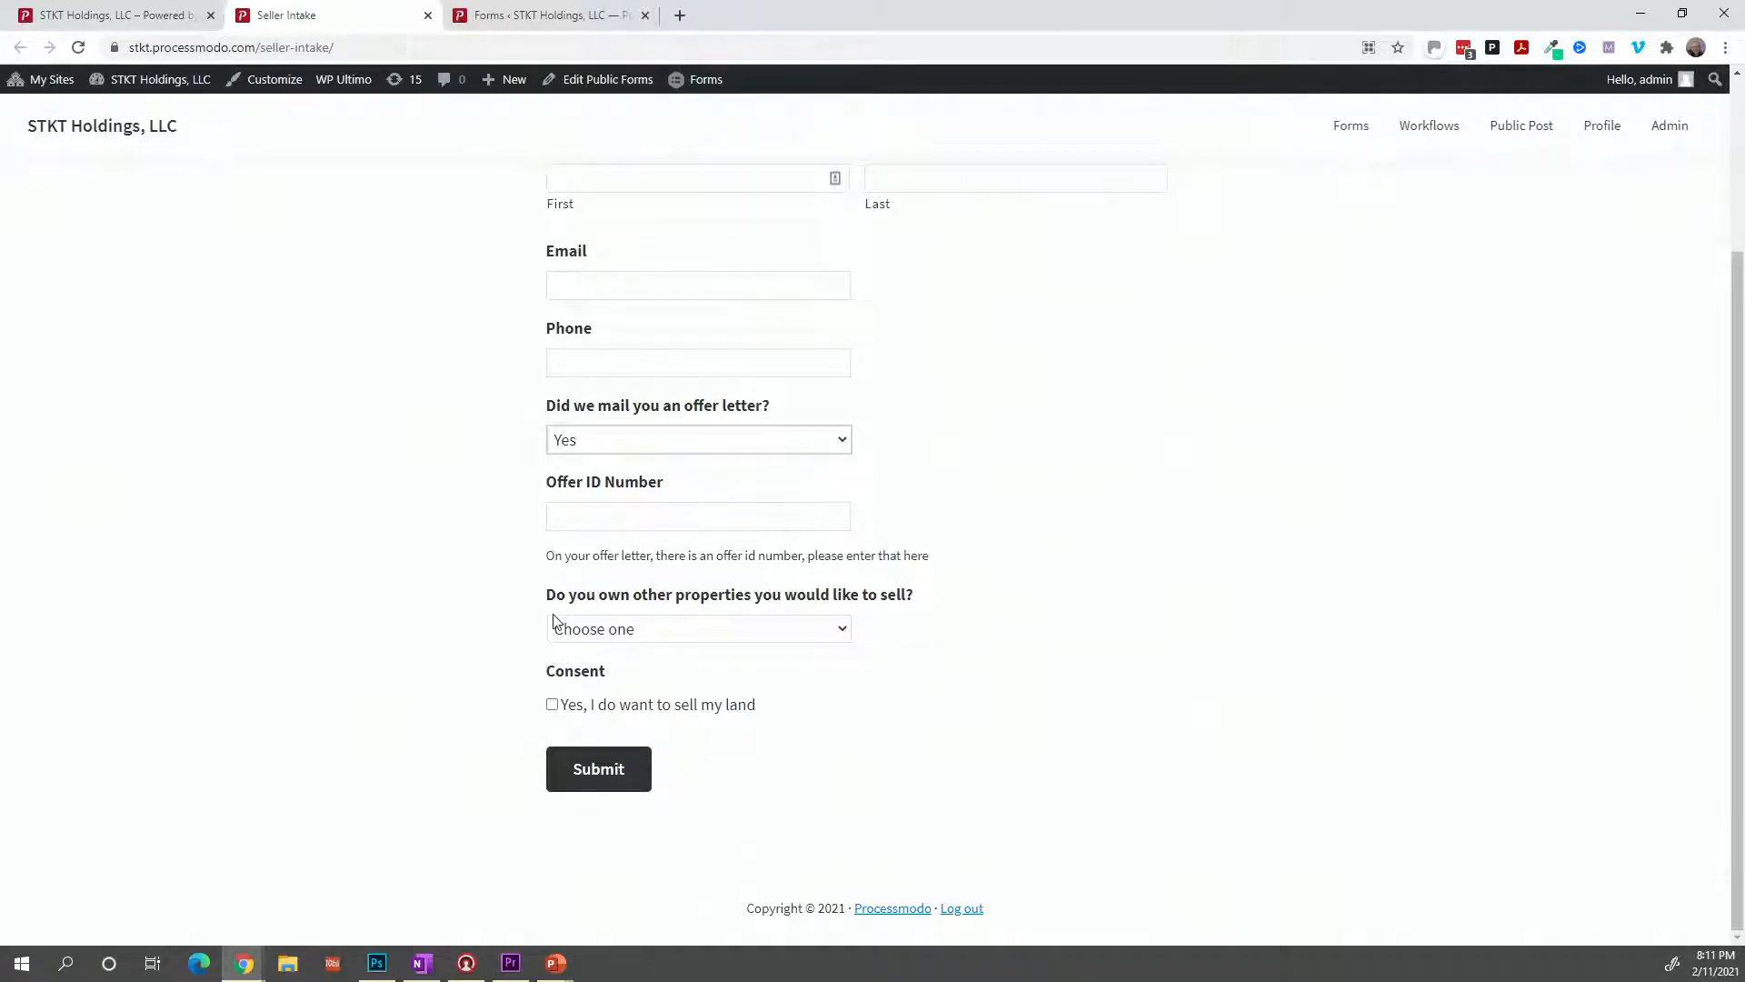
left_click(718, 634)
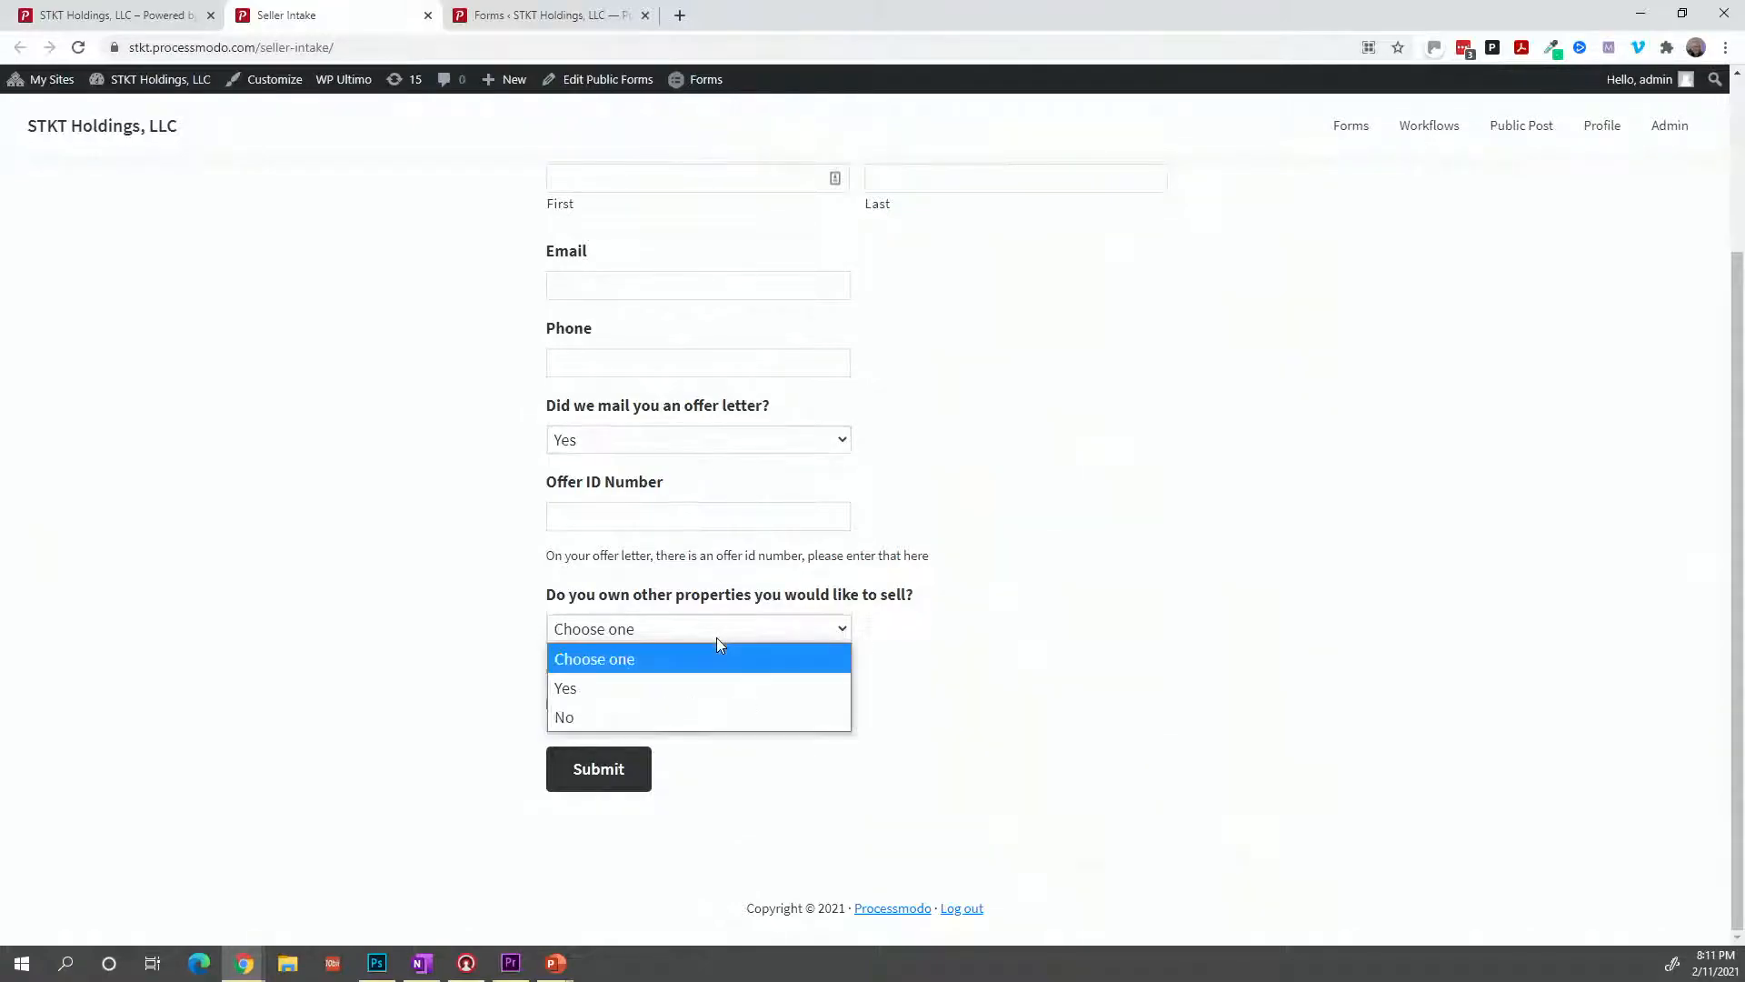
left_click(711, 678)
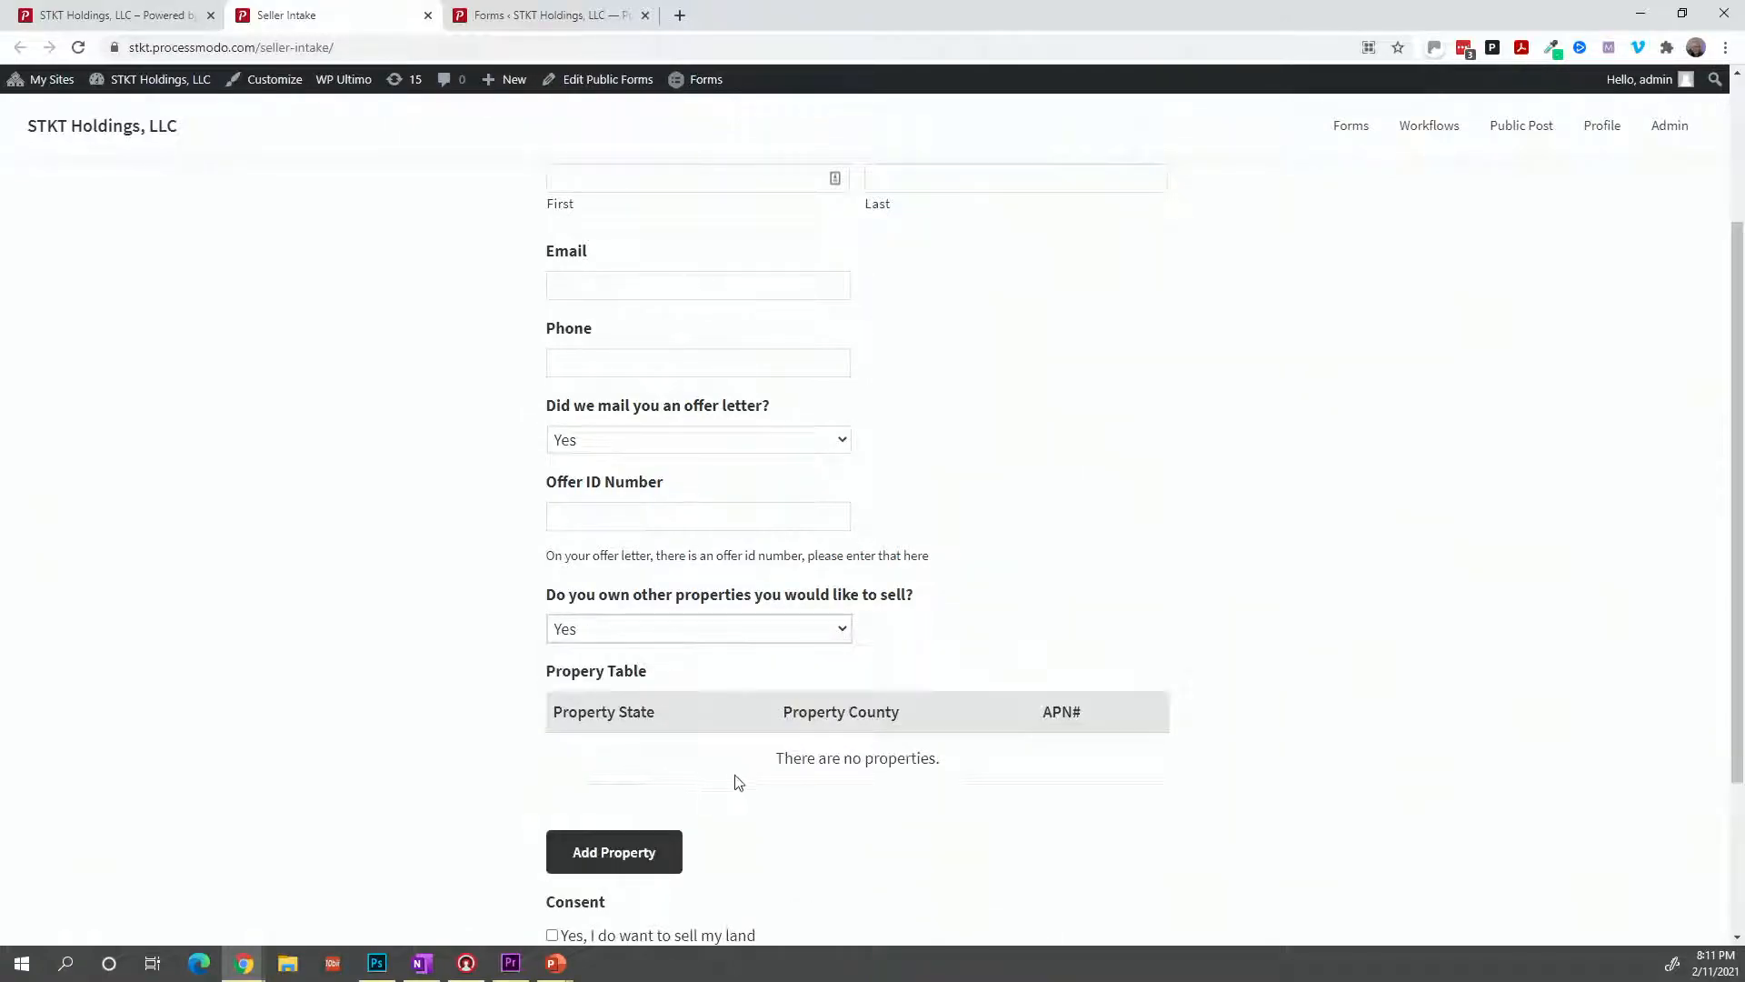
left_click(645, 856)
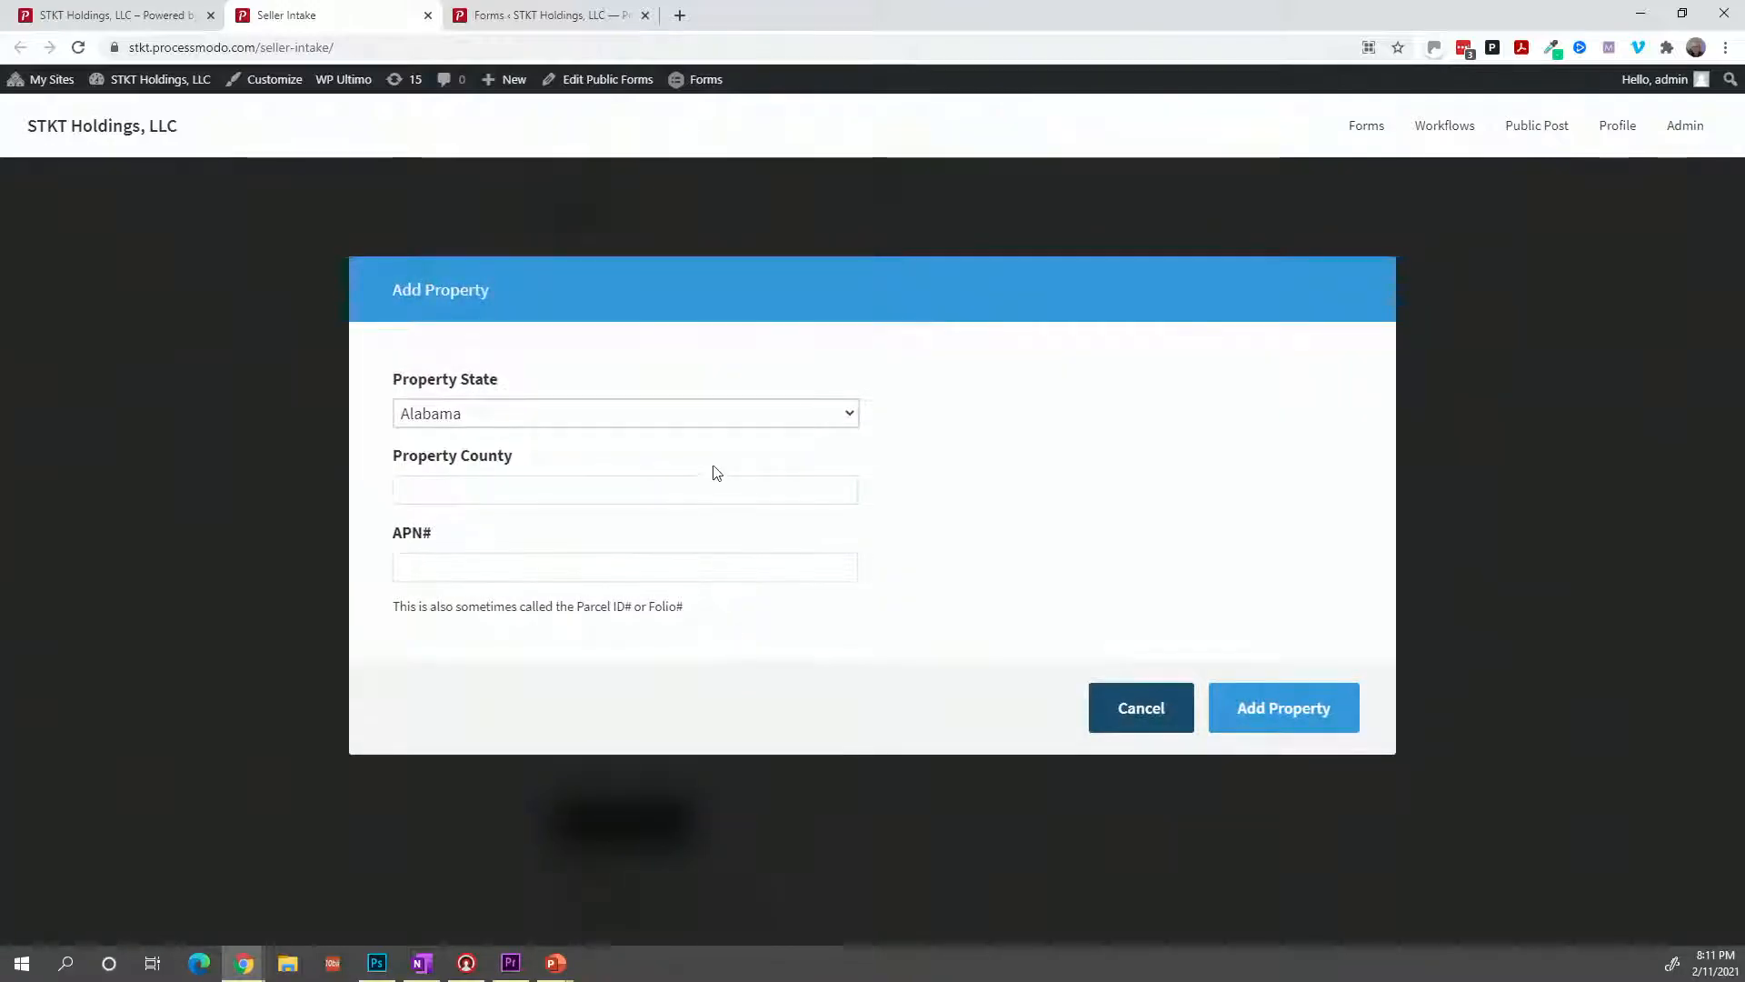
left_click(734, 425)
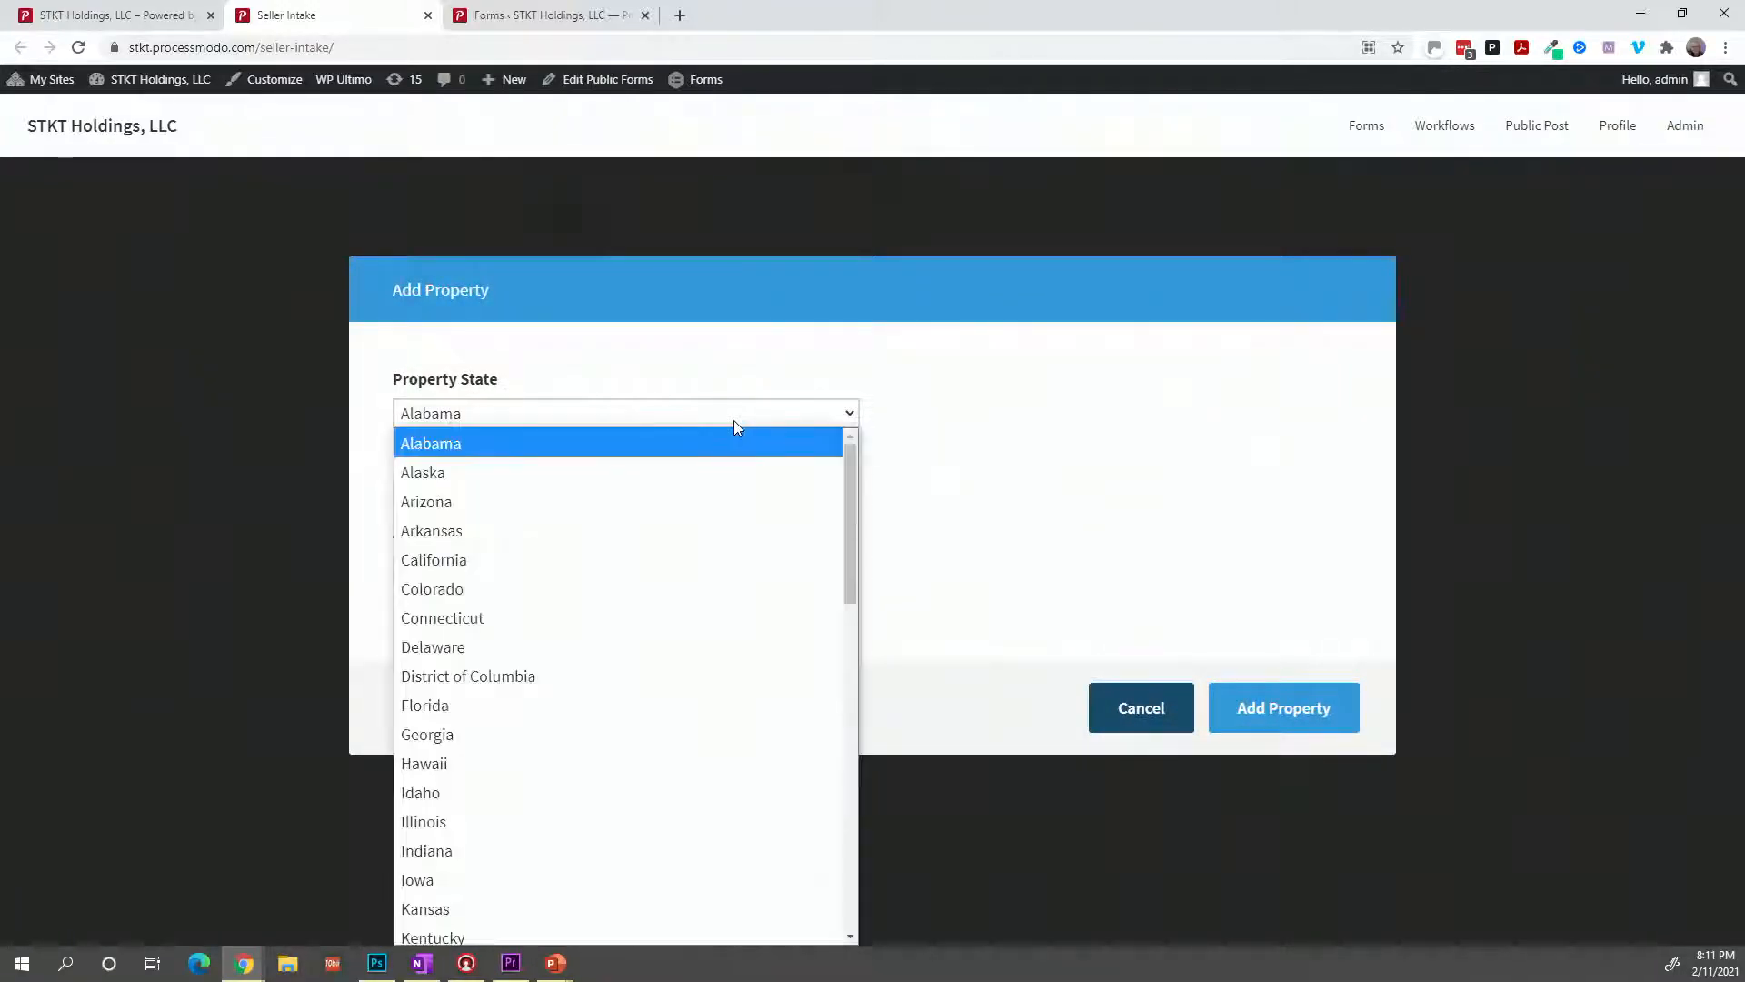
left_click(815, 428)
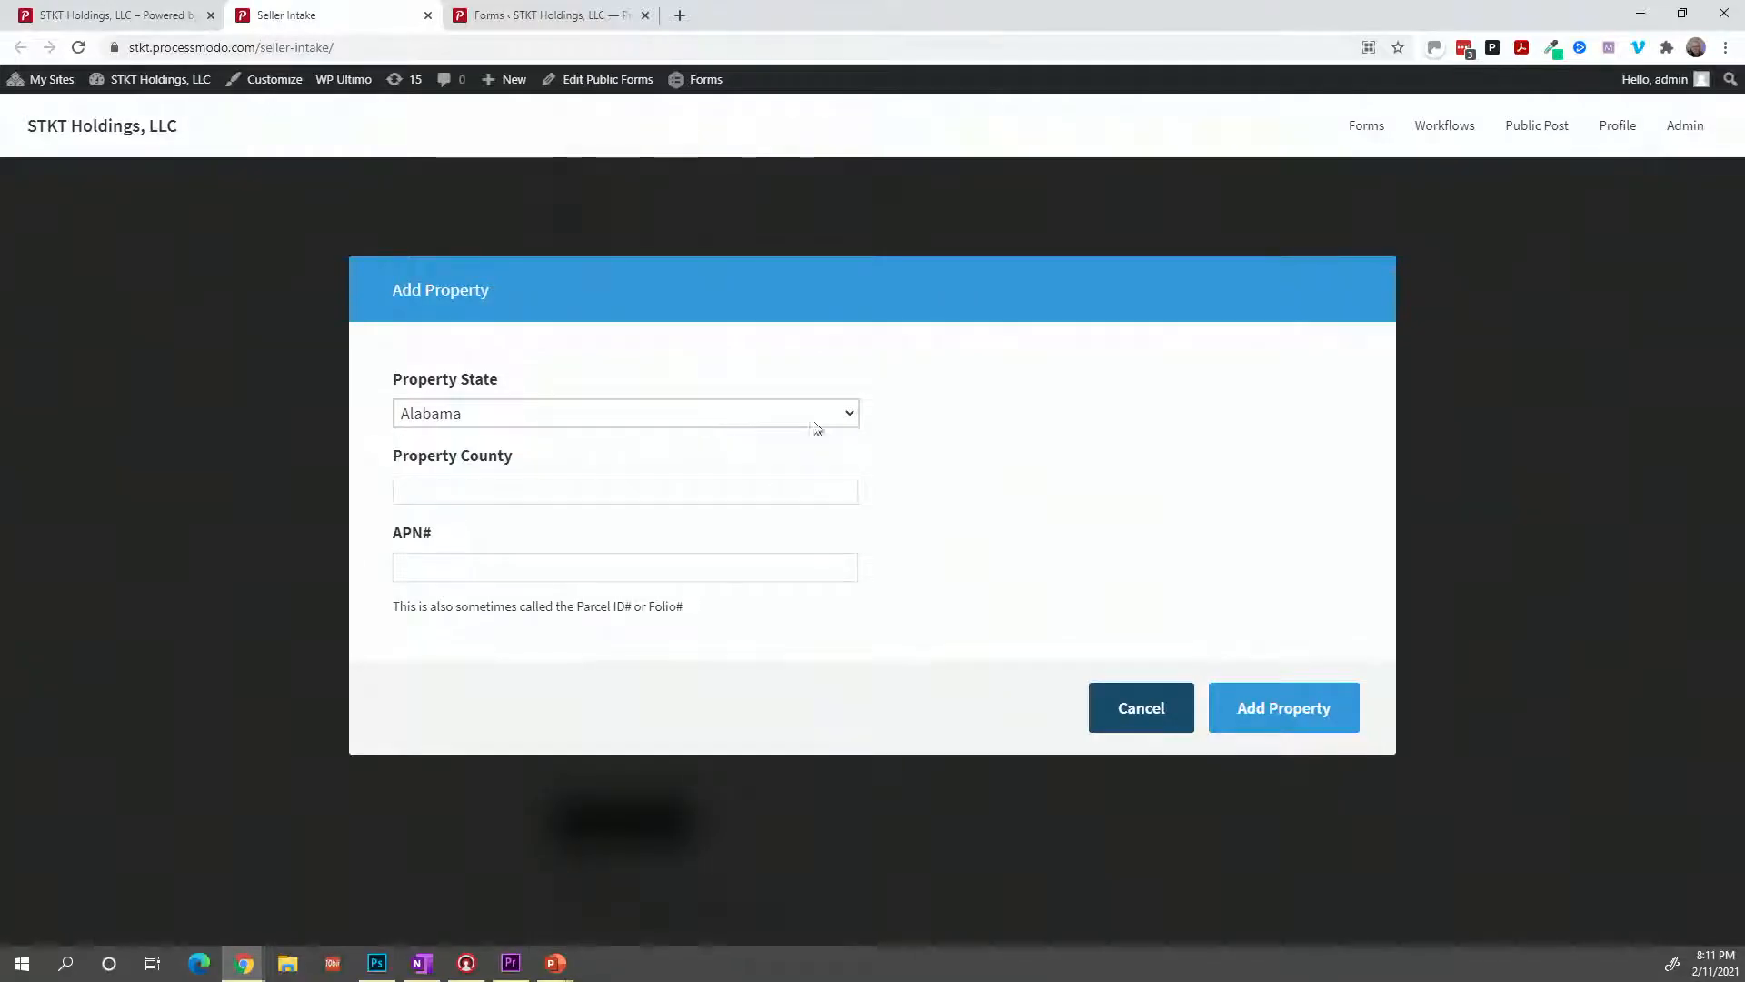
left_click(1108, 696)
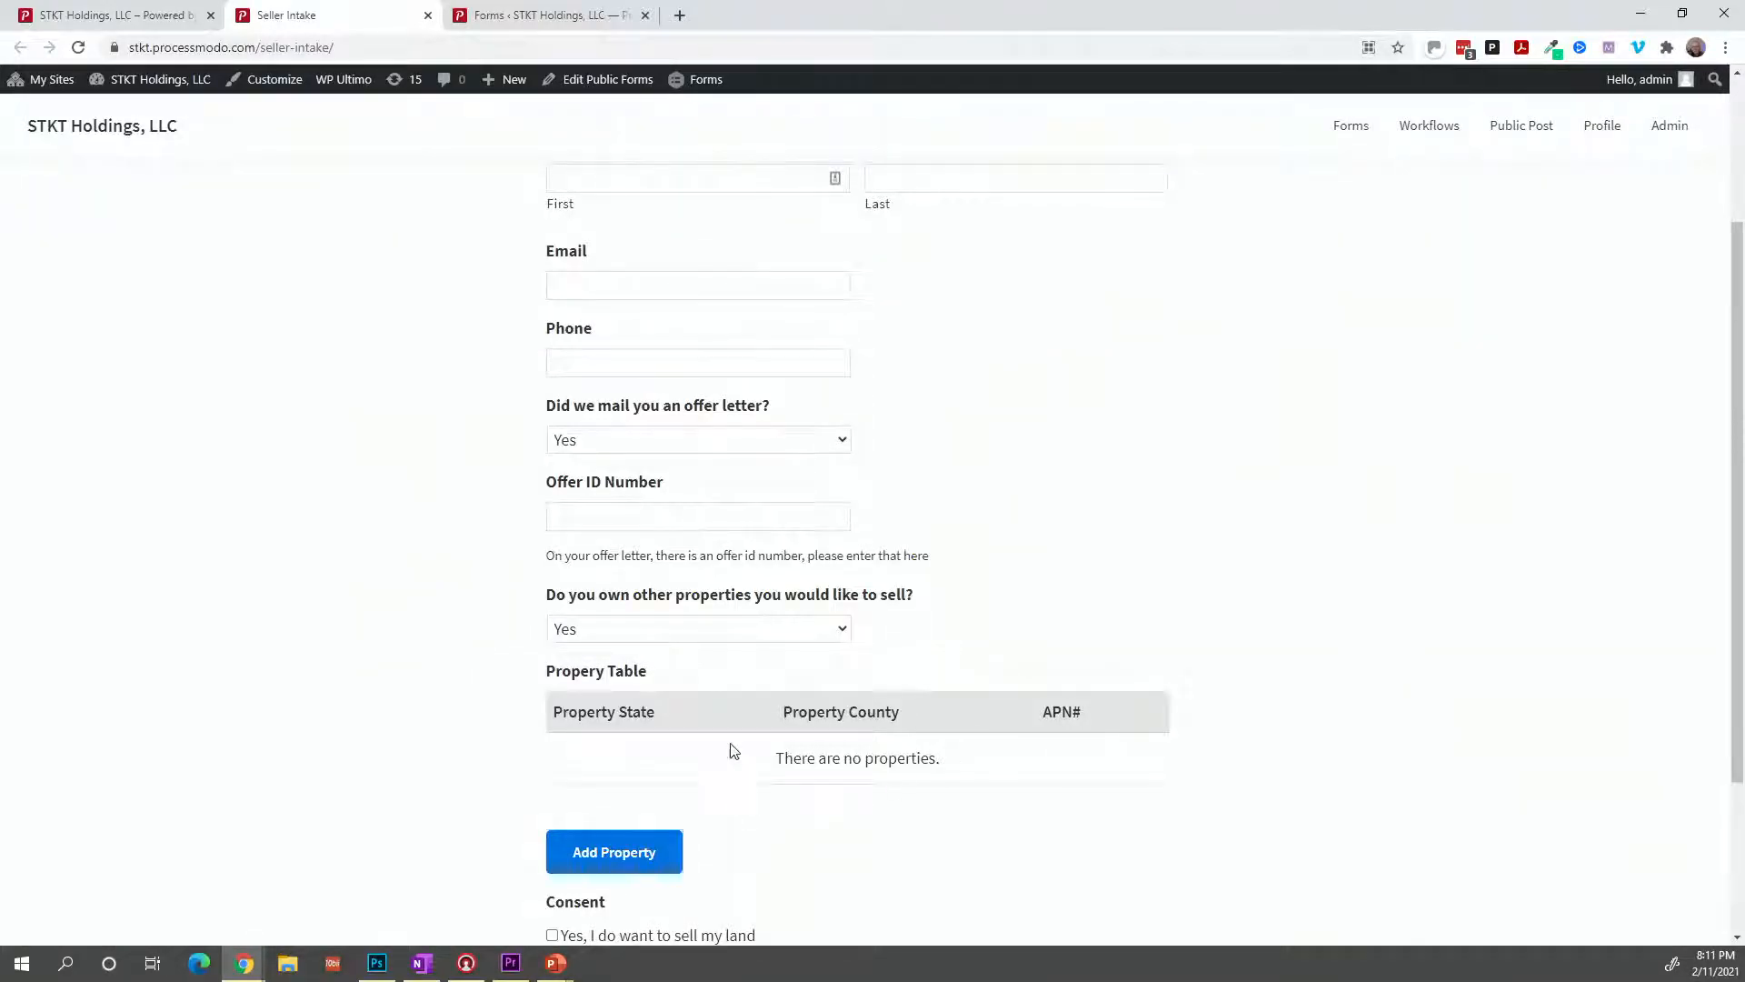
scroll(728, 751, "down", 1)
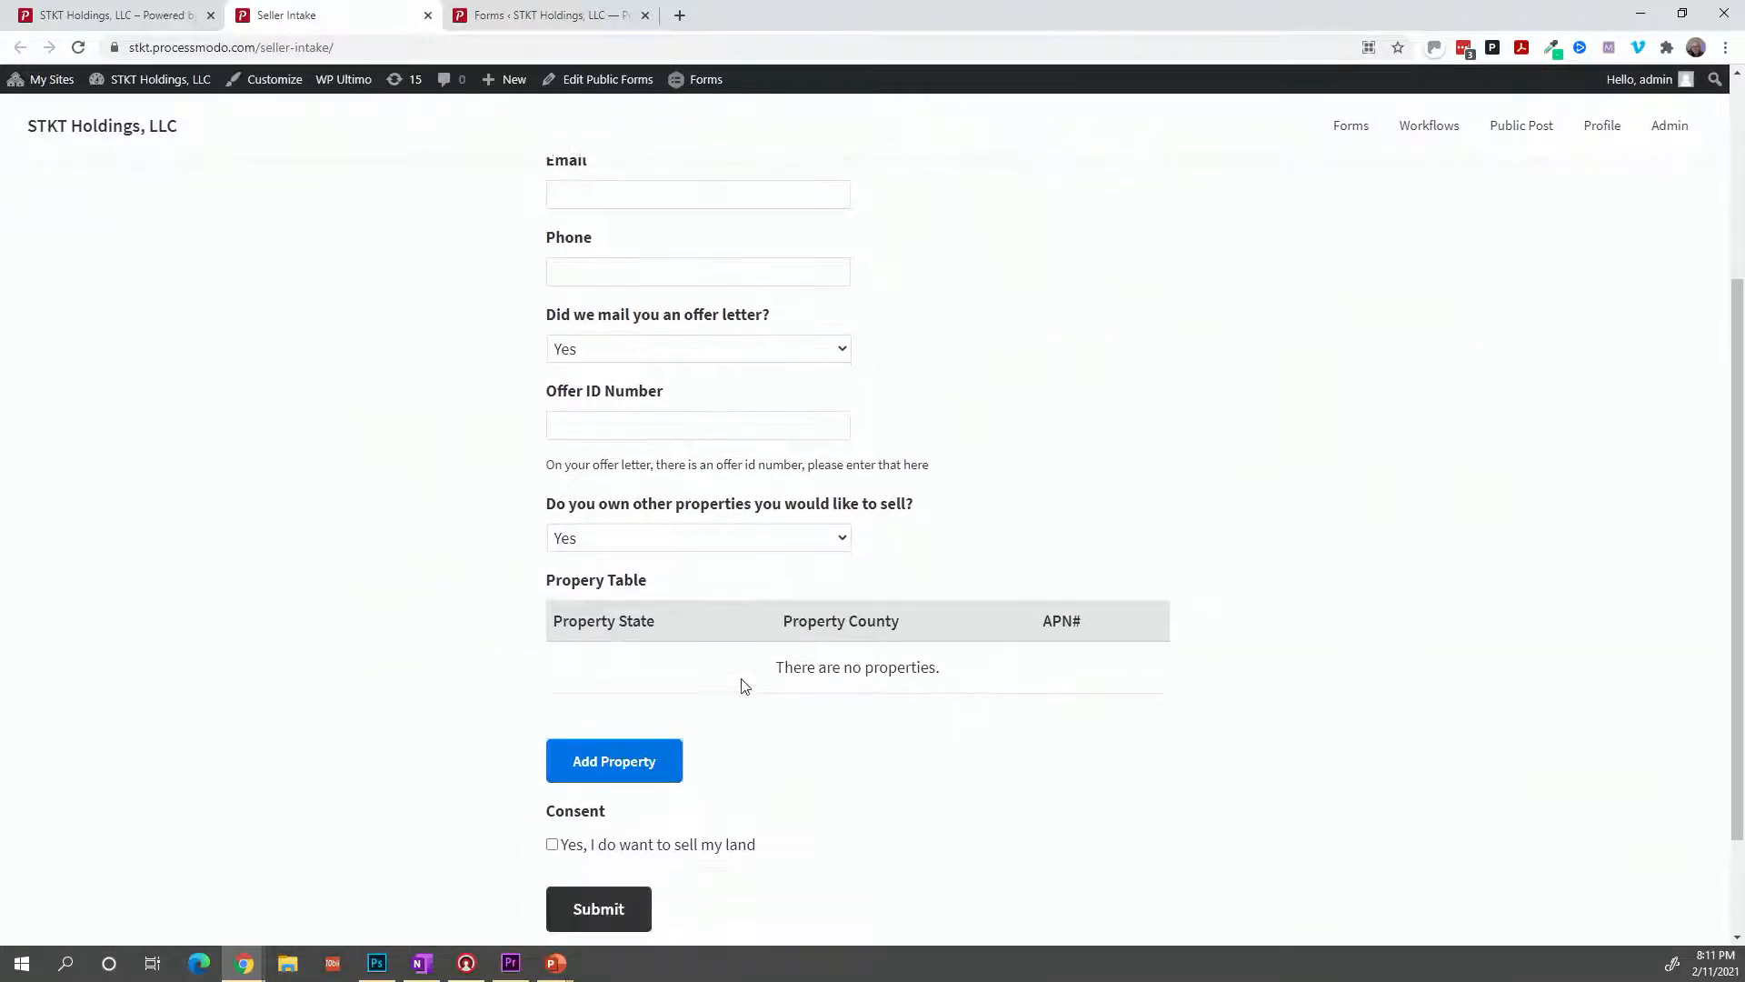
left_click(552, 844)
left_click(624, 913)
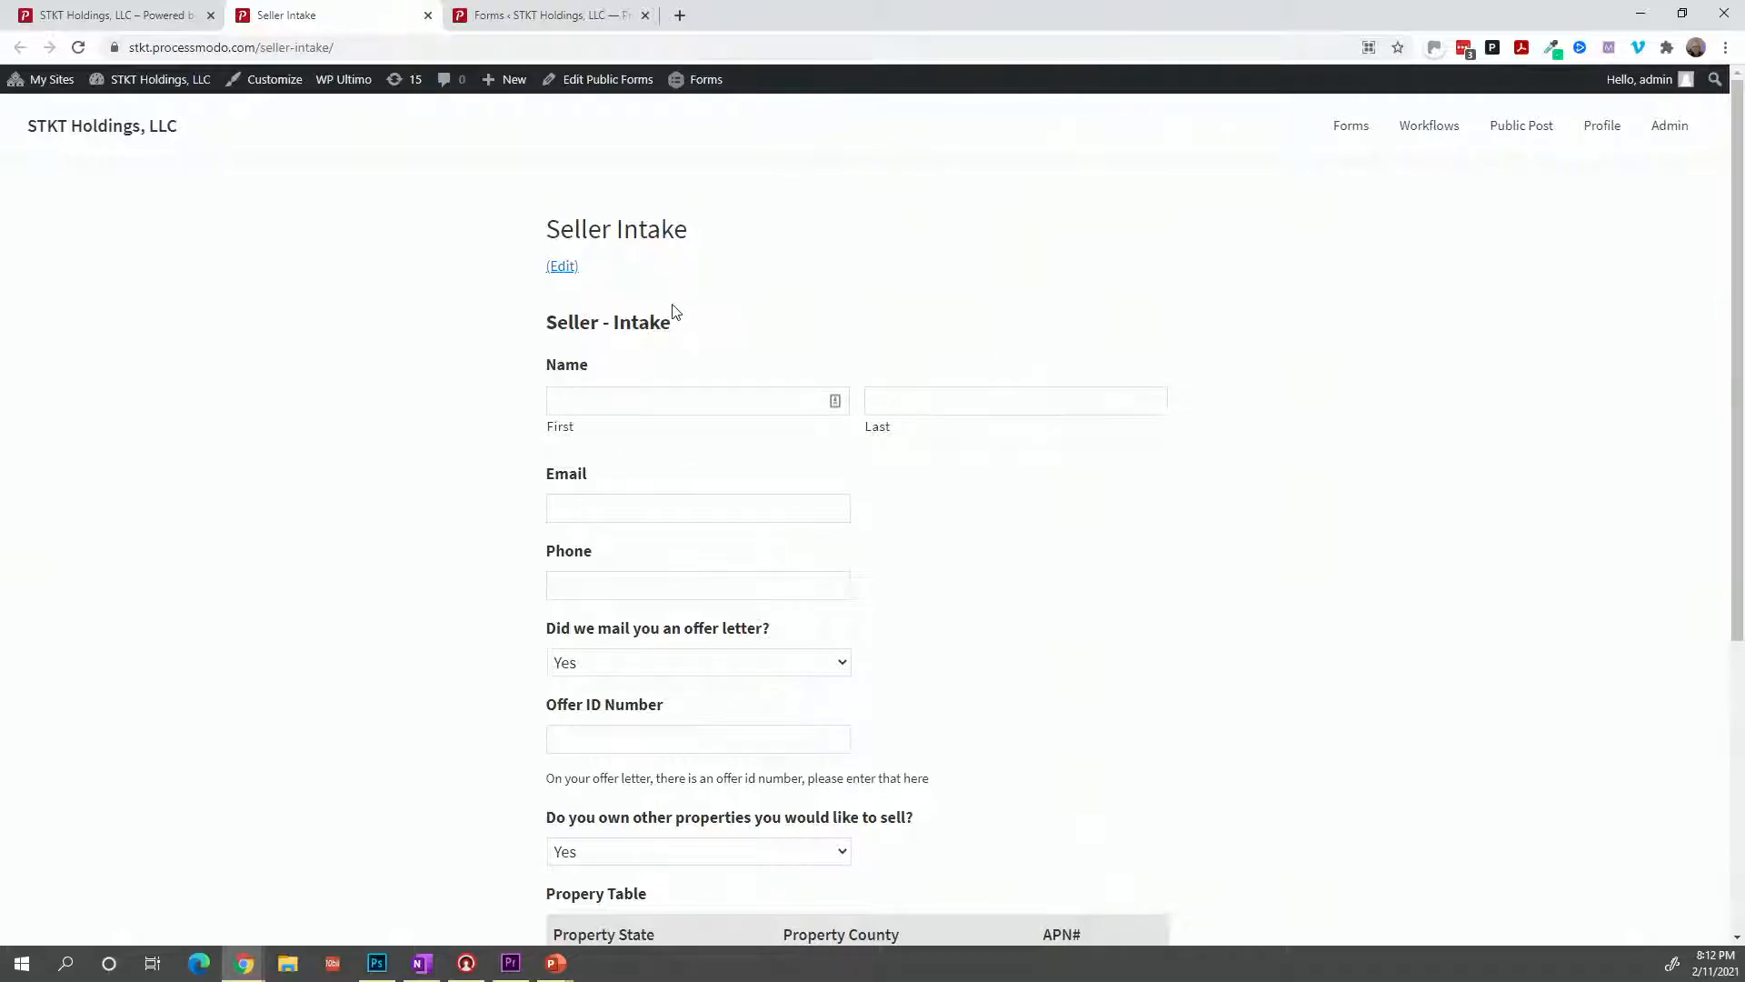
Open the Iframe embedding settings for the Seller - Intake form from the Settings menu.
left_click(527, 24)
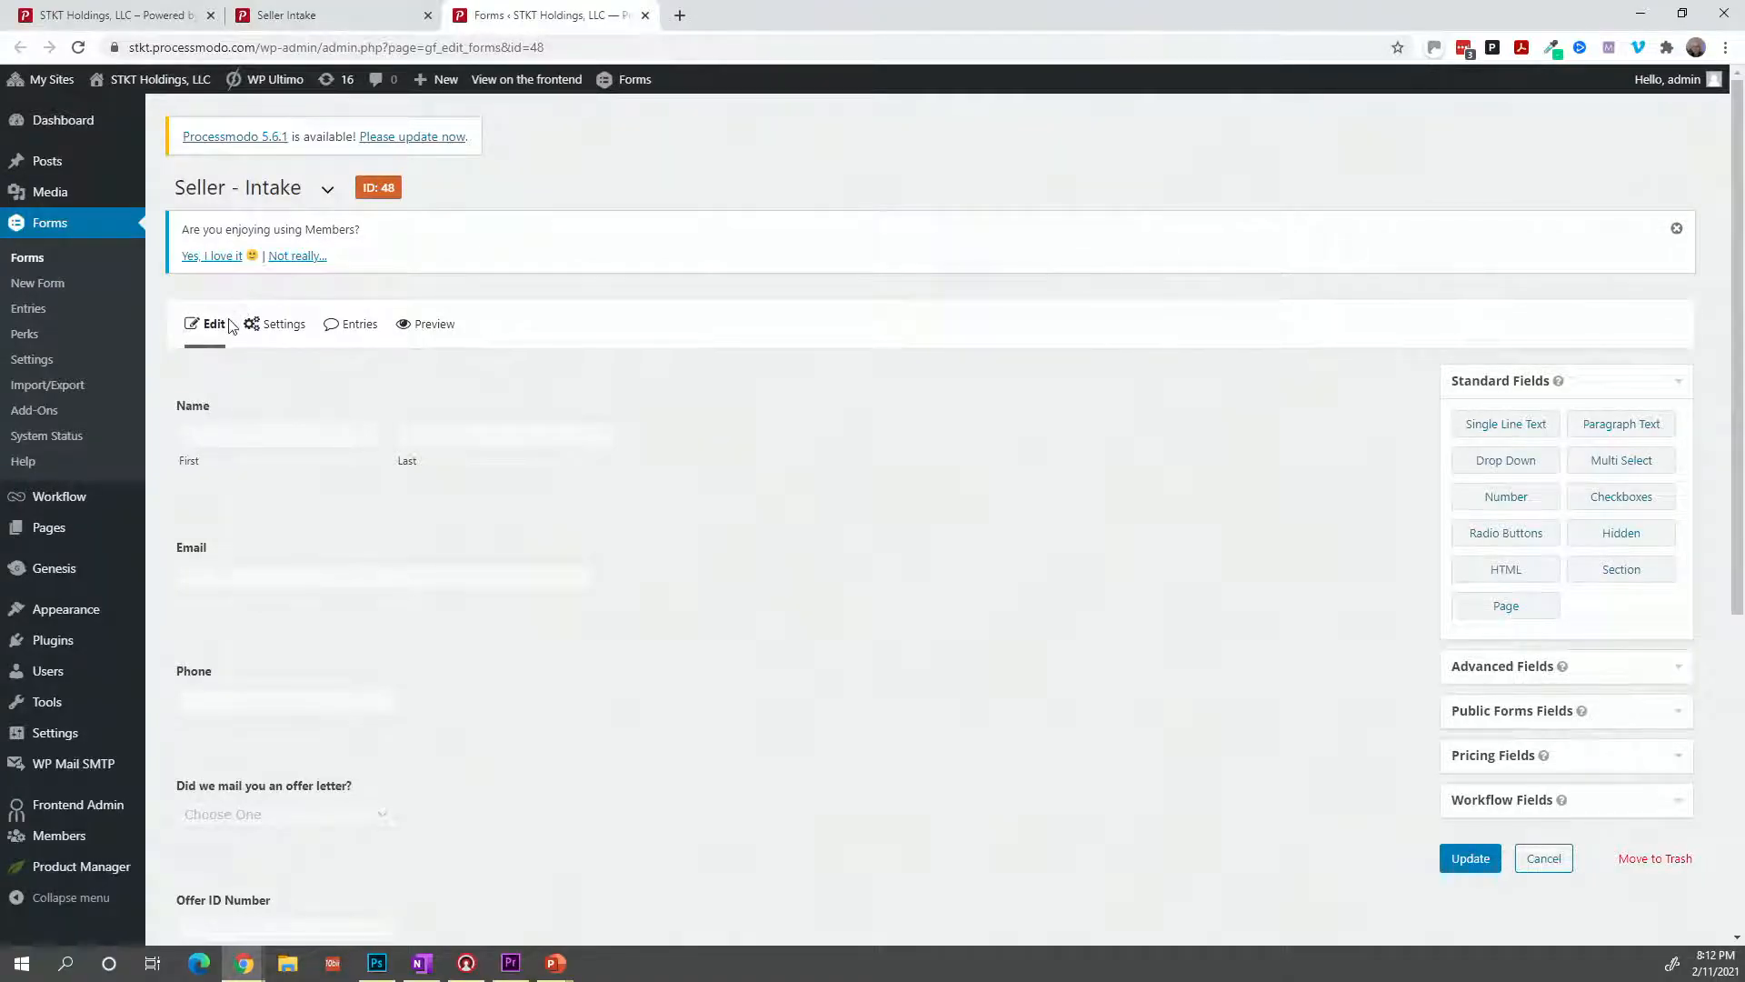
mouse_move(250, 326)
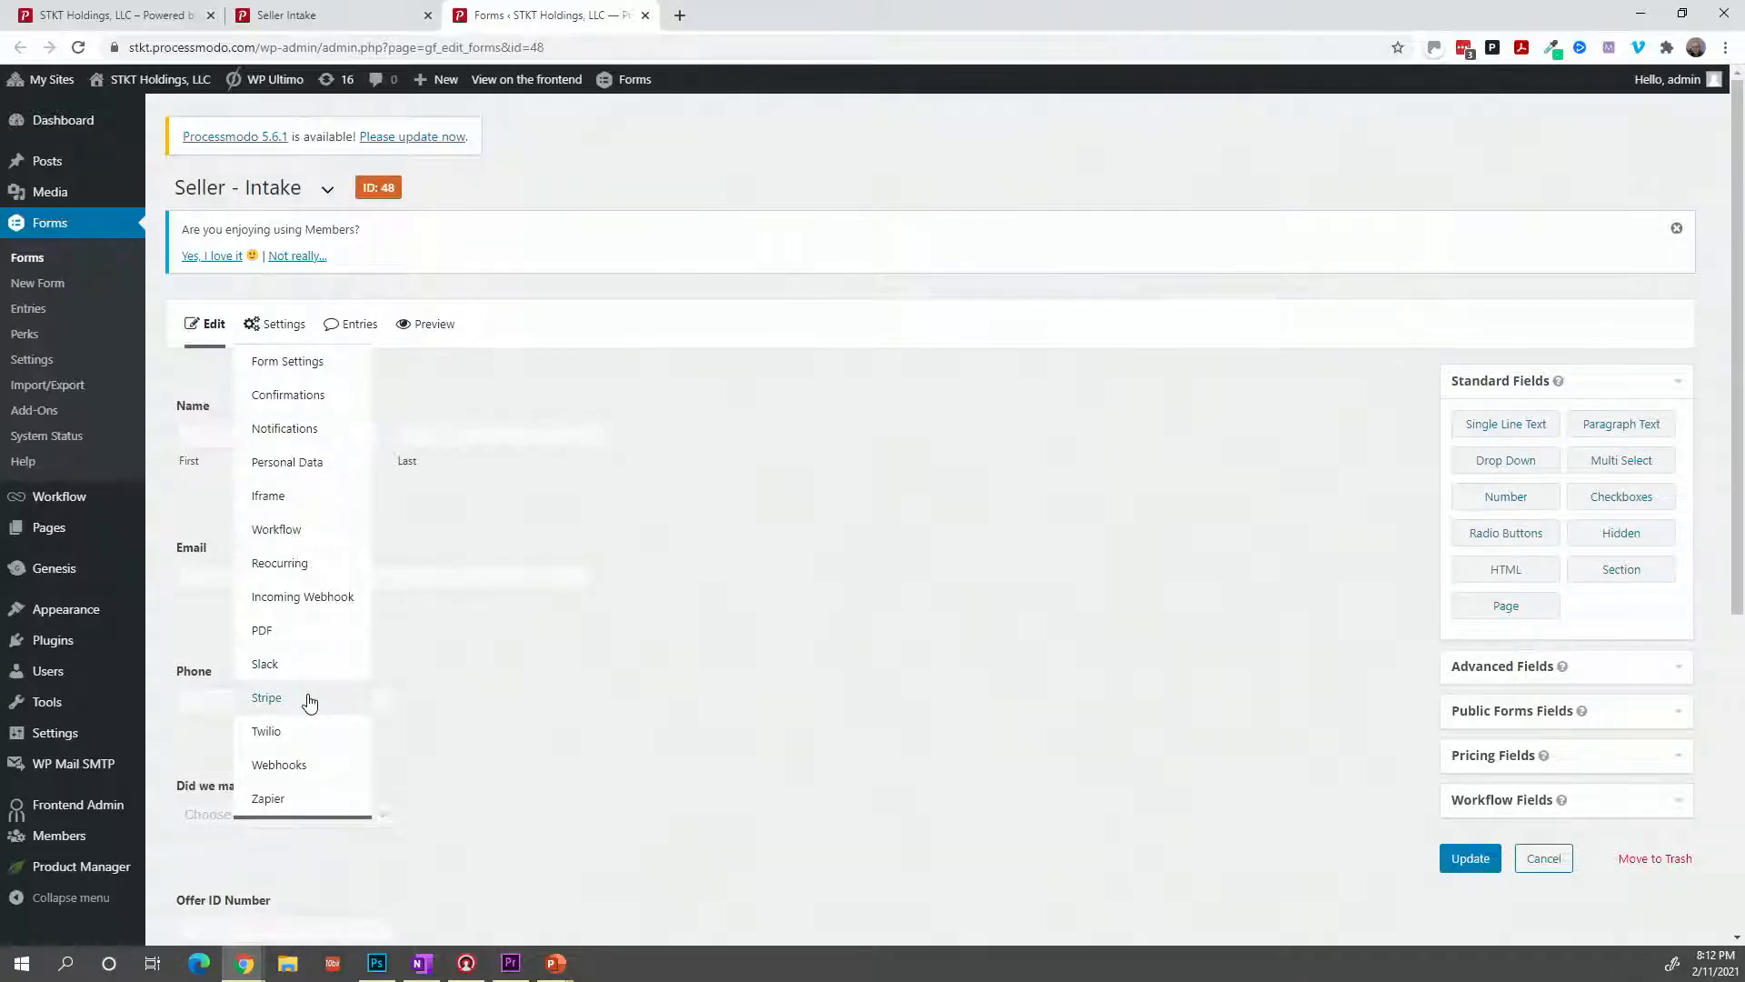
left_click(264, 506)
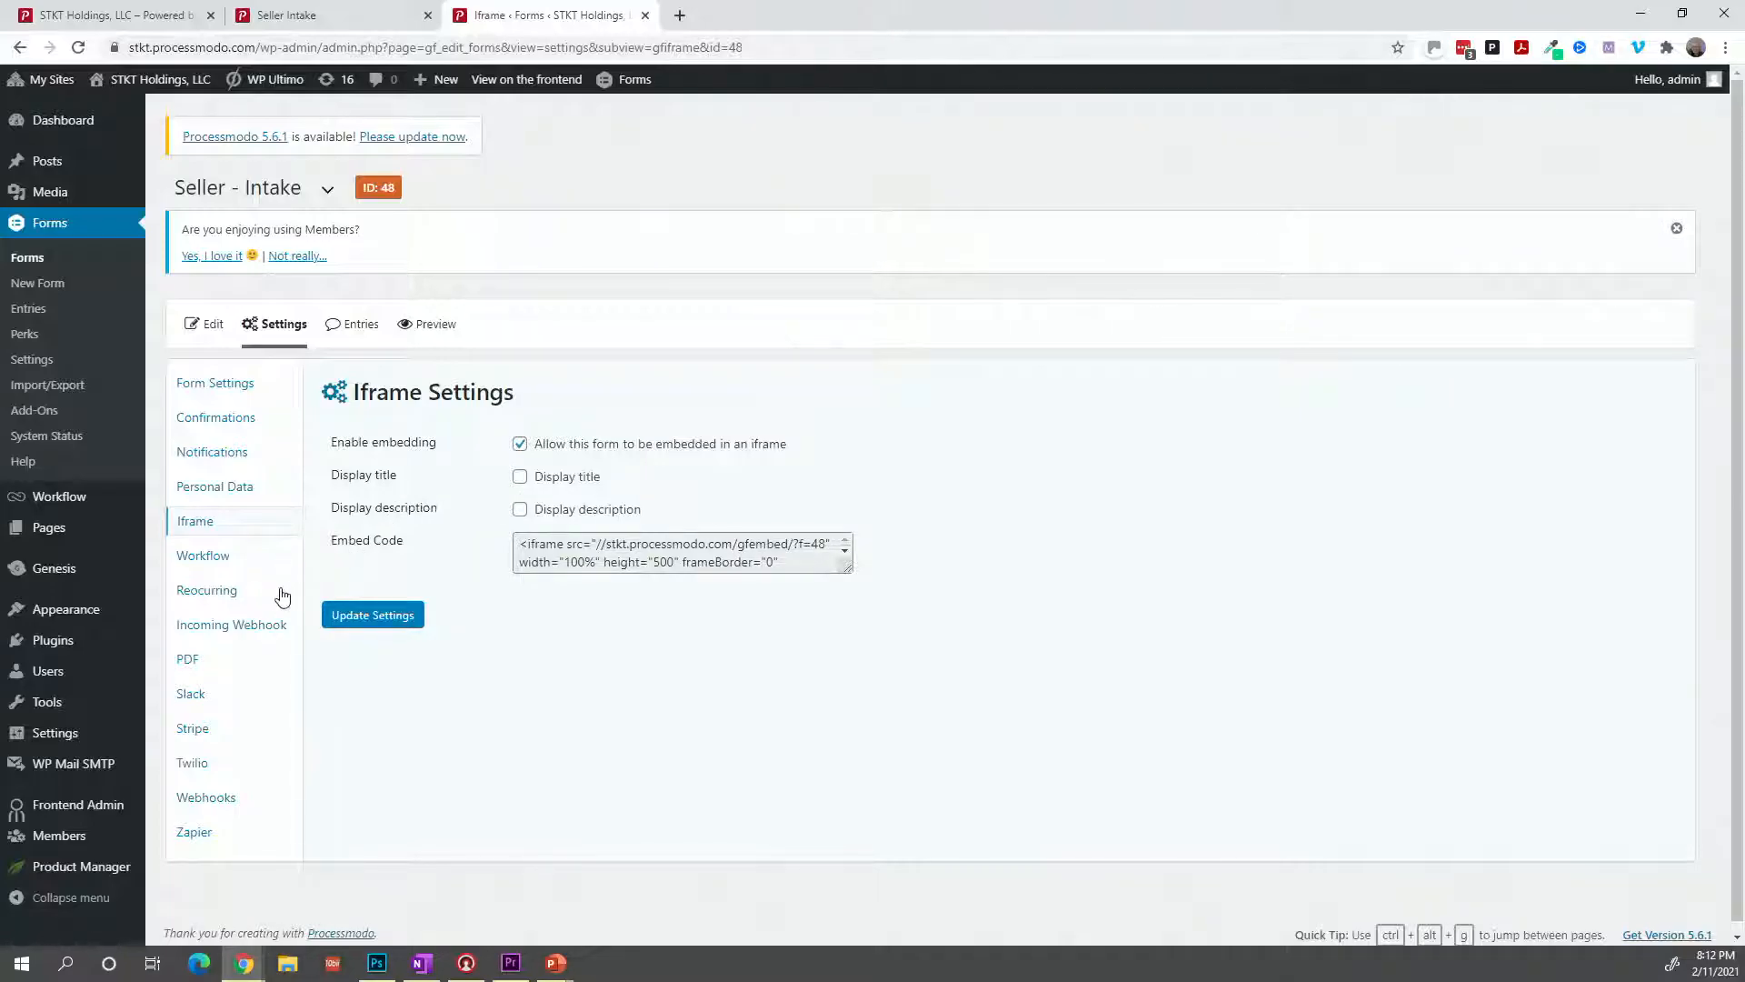
View the Seller - Intake workflow as a diagram, then return to its steps list.
left_click(224, 565)
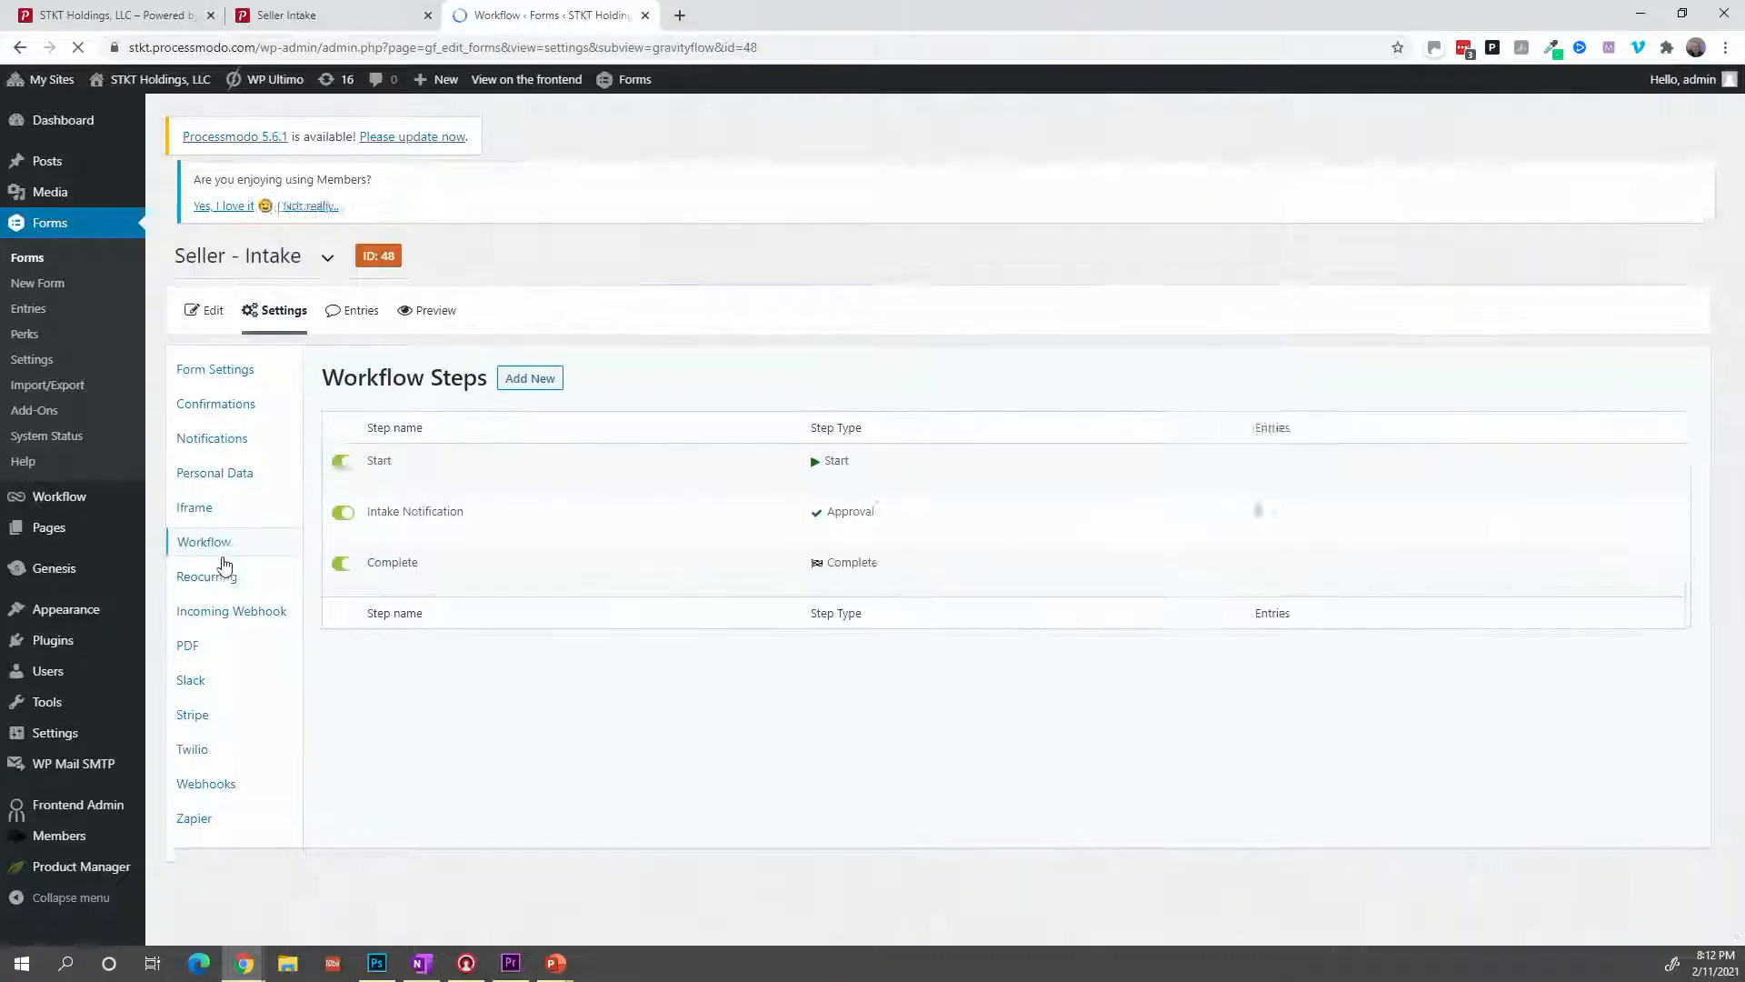
mouse_move(557, 545)
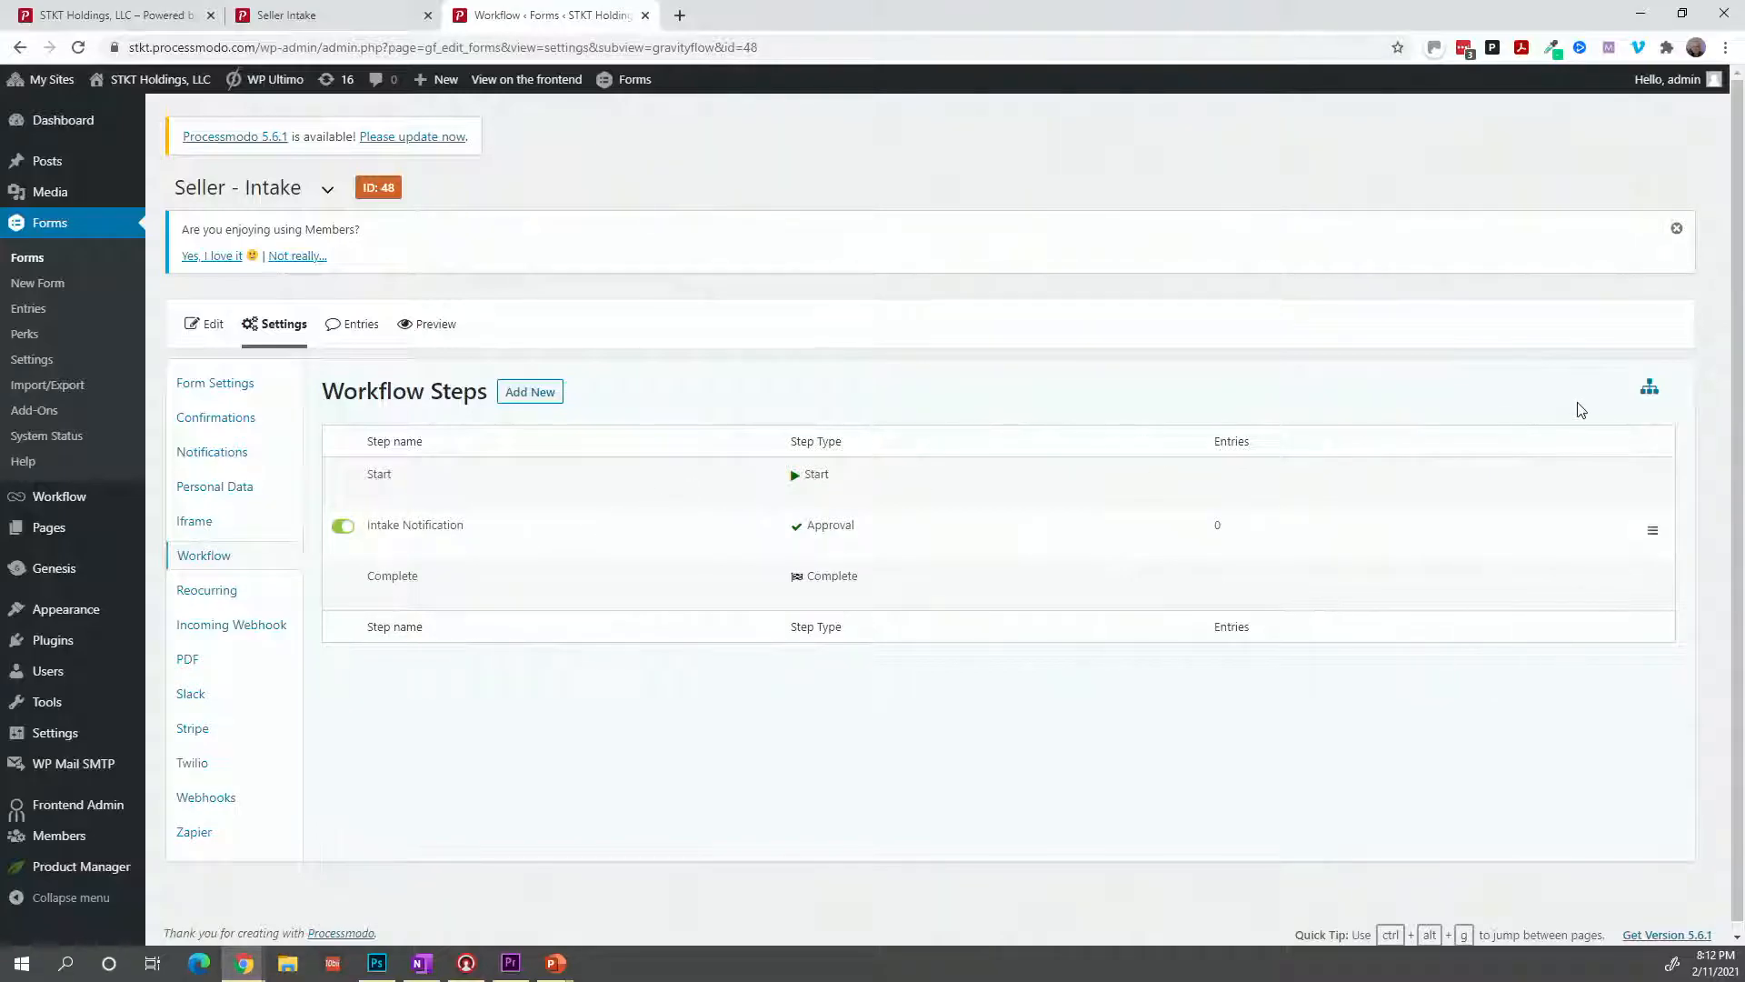
left_click(1650, 389)
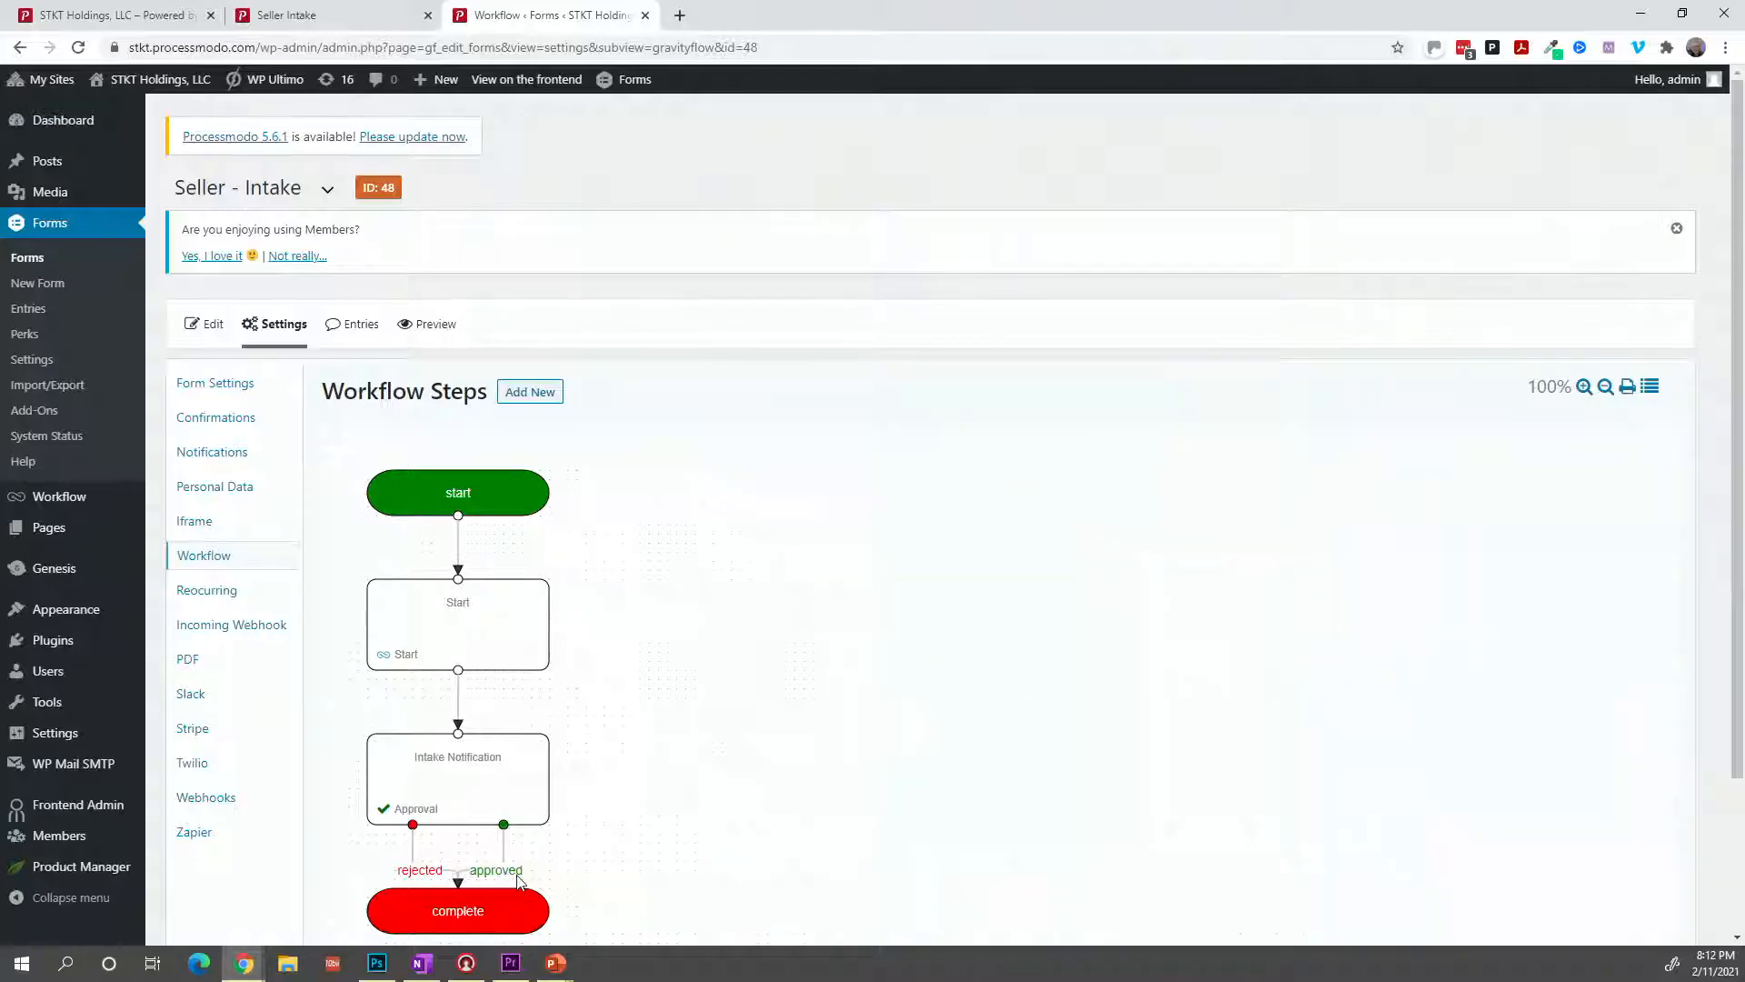
scroll(517, 863, "down", 1)
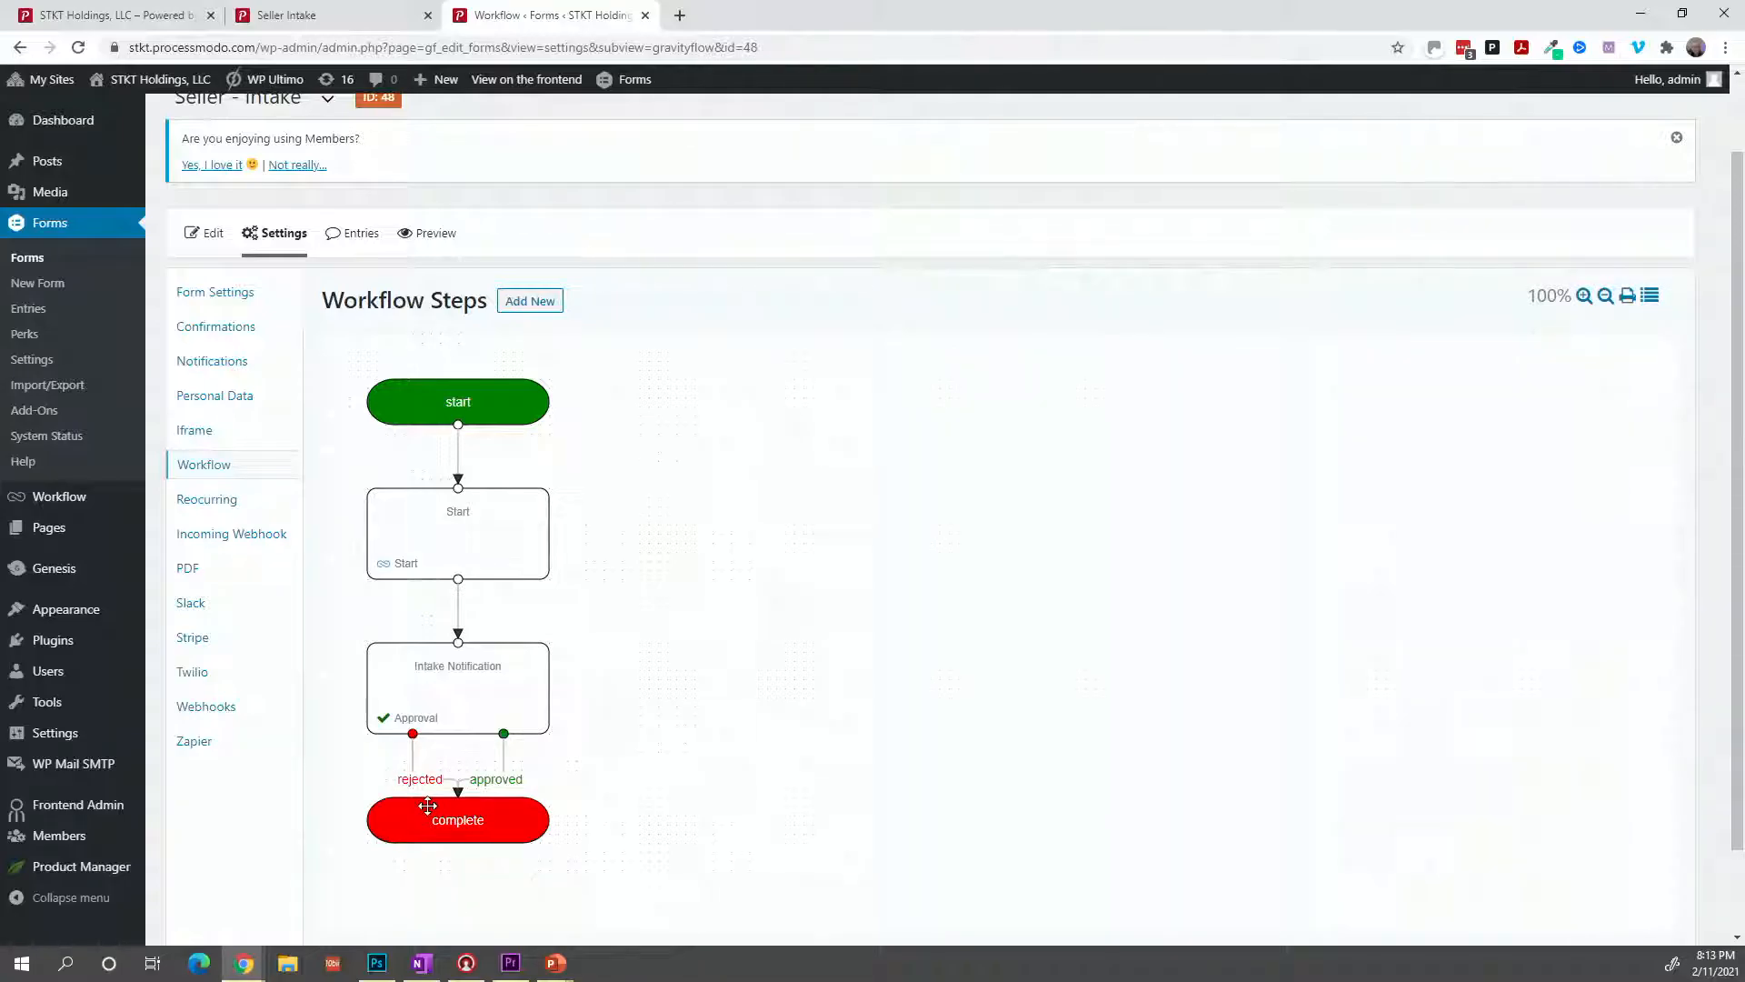
scroll(428, 806, "up", 2)
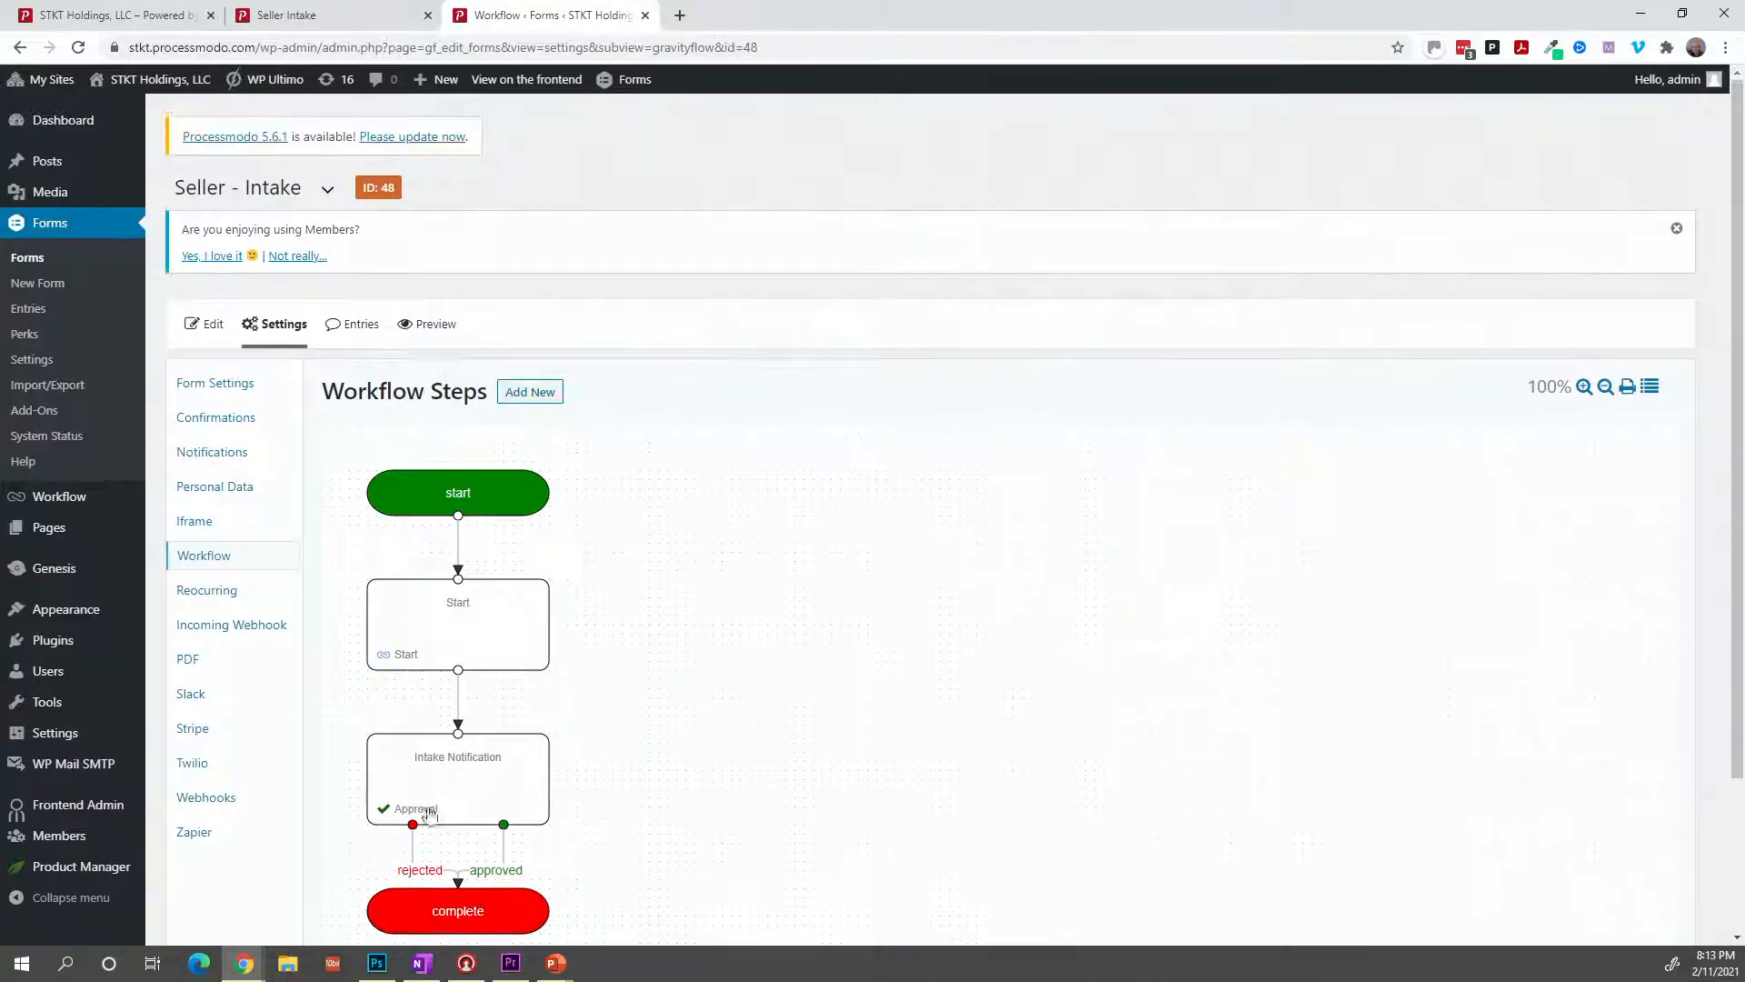
left_click(227, 569)
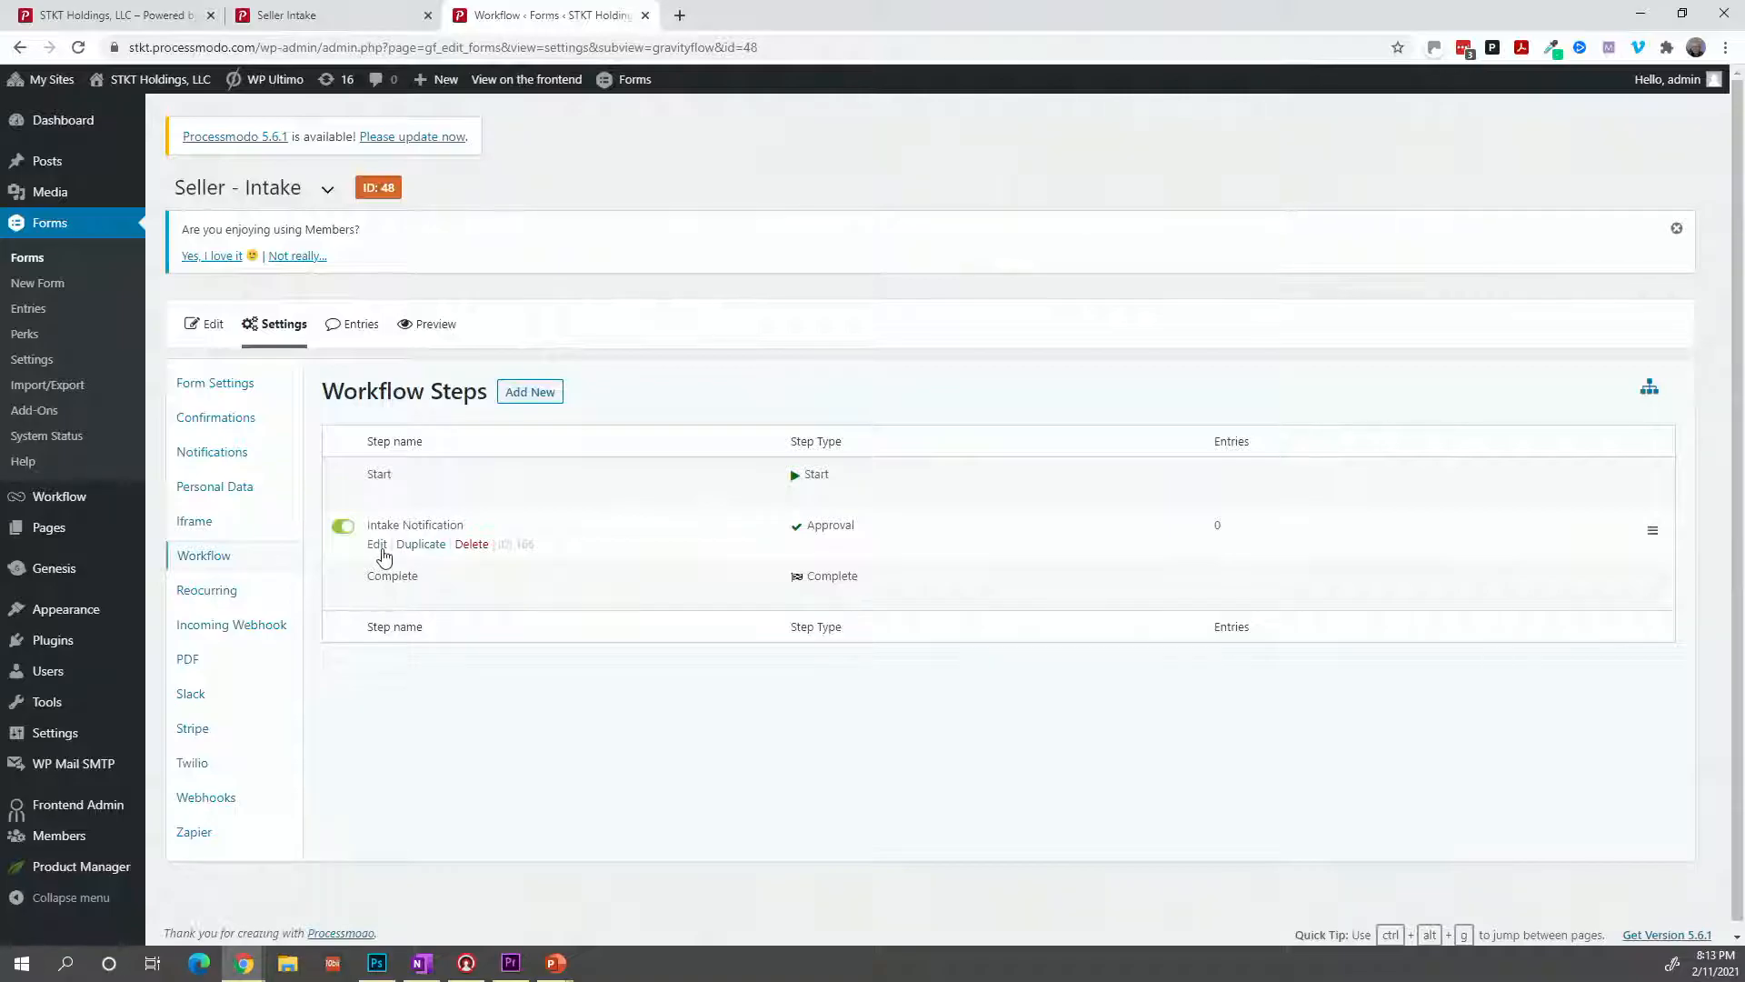
Open the Intake Notification approval step's settings and look through them.
left_click(379, 547)
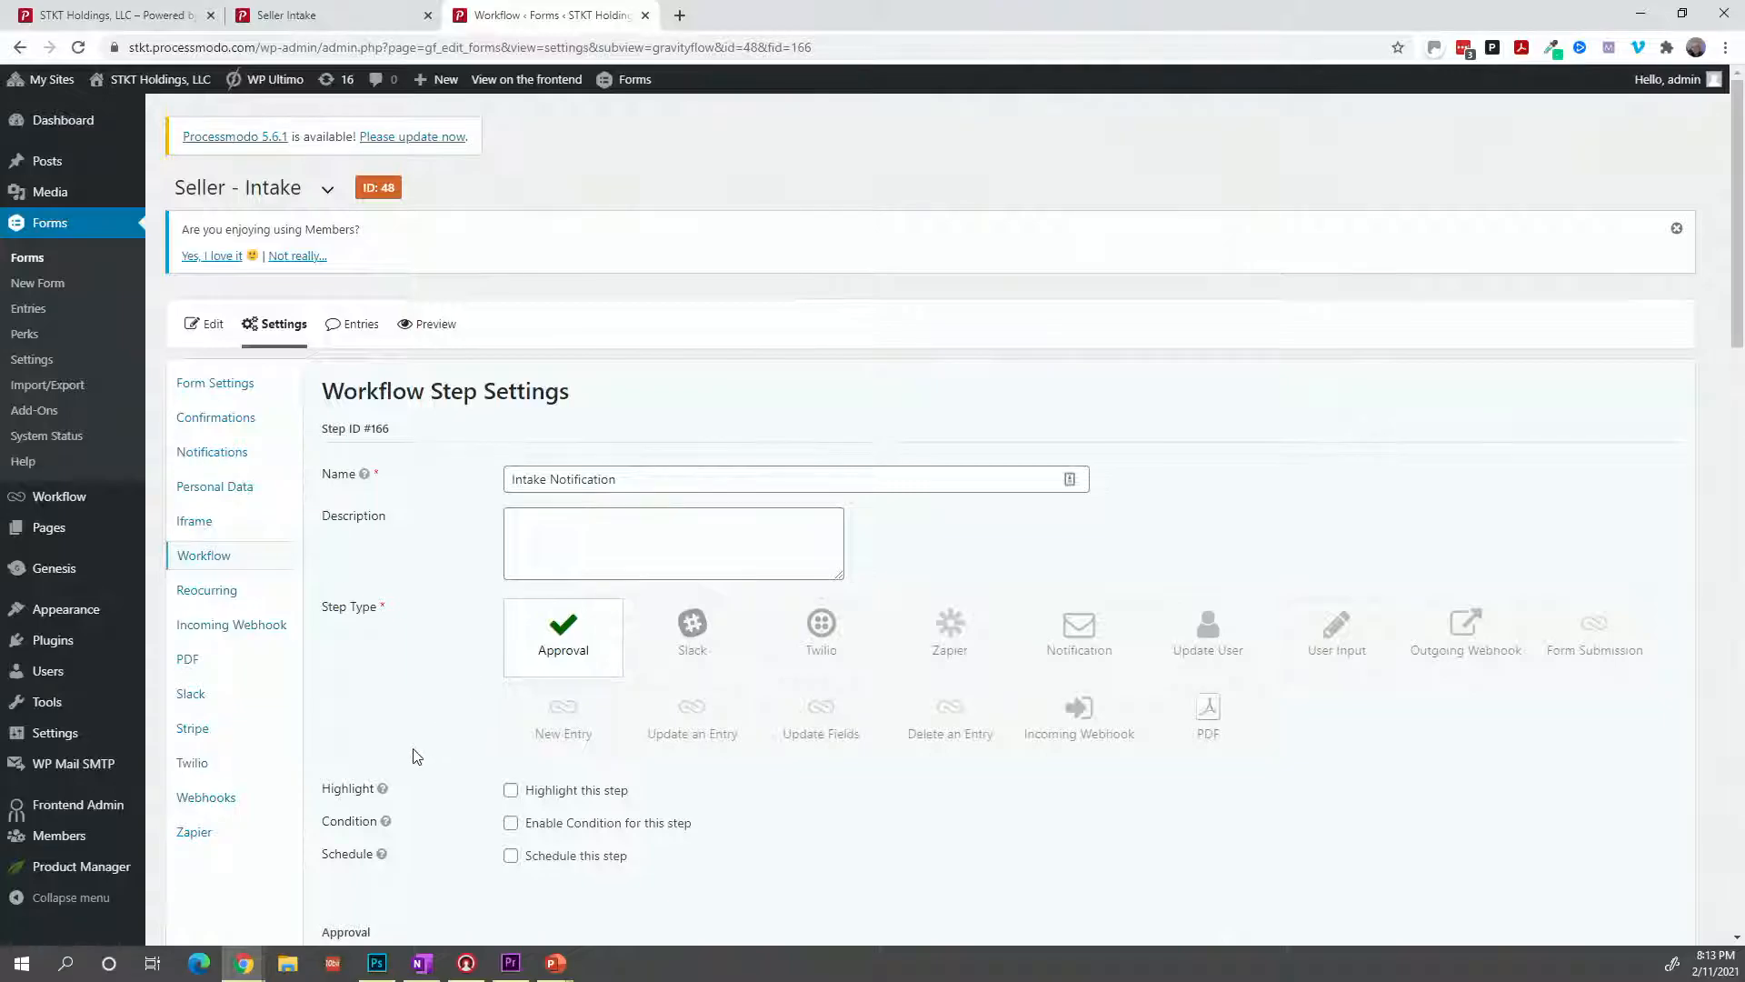
scroll(415, 757, "down", 3)
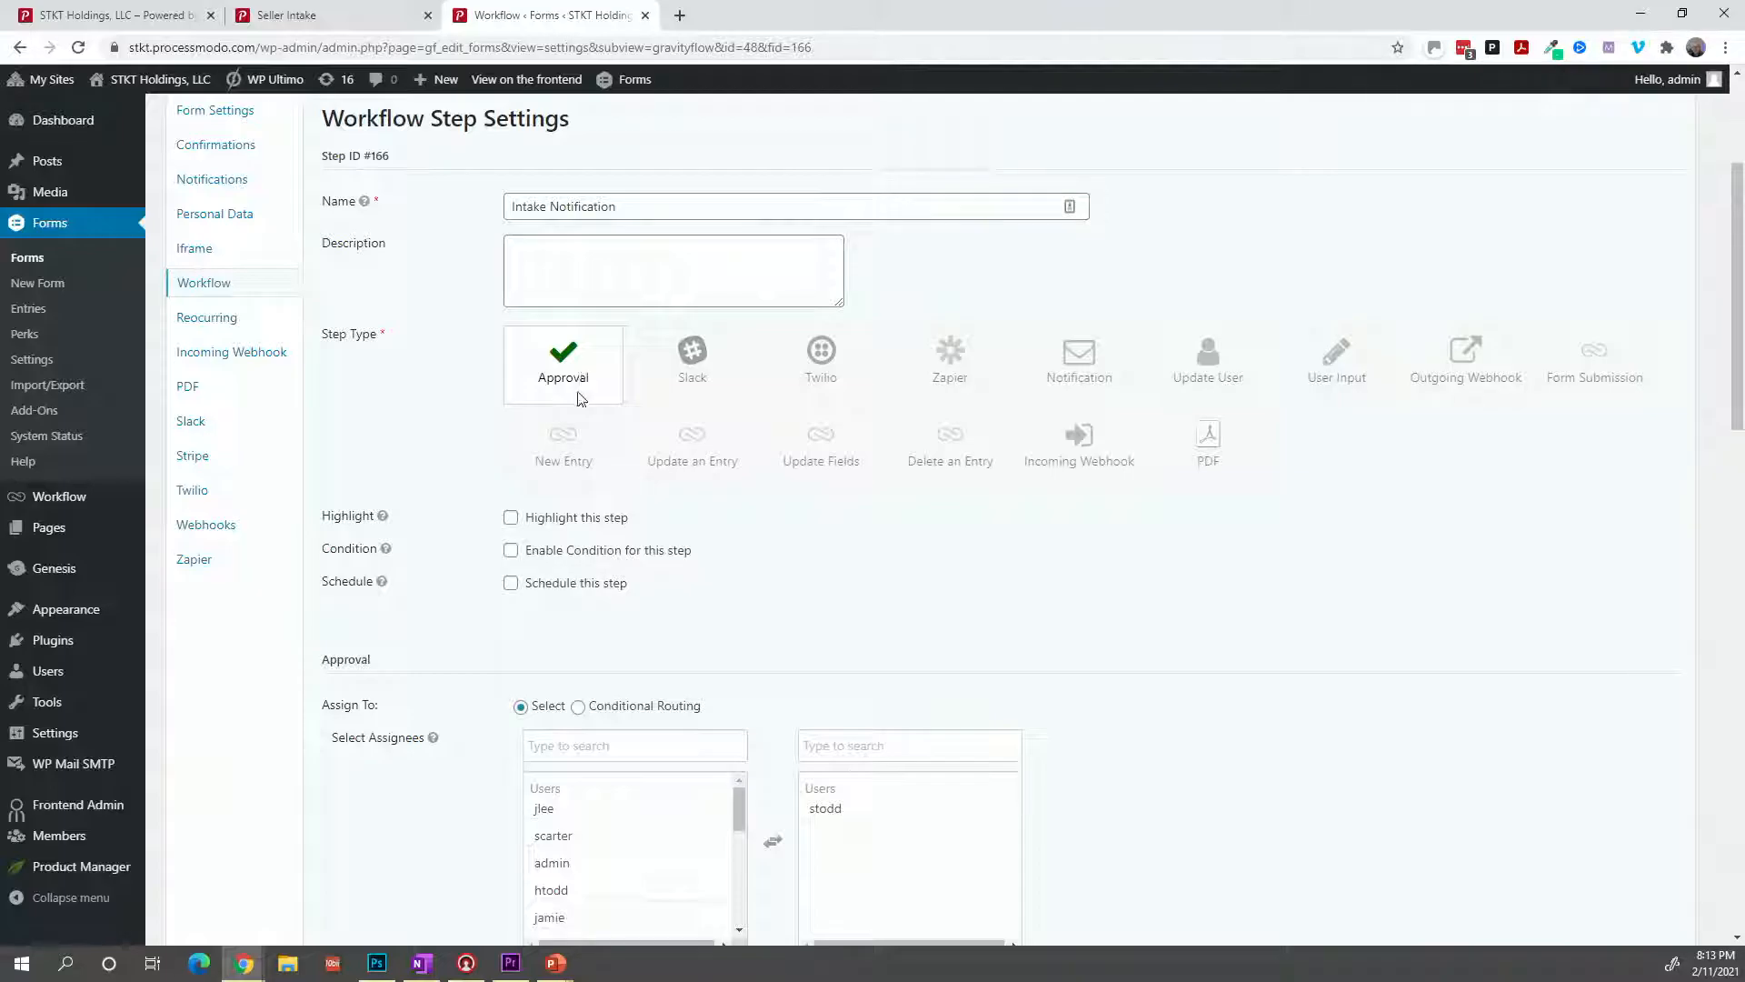
scroll(527, 677, "down", 2)
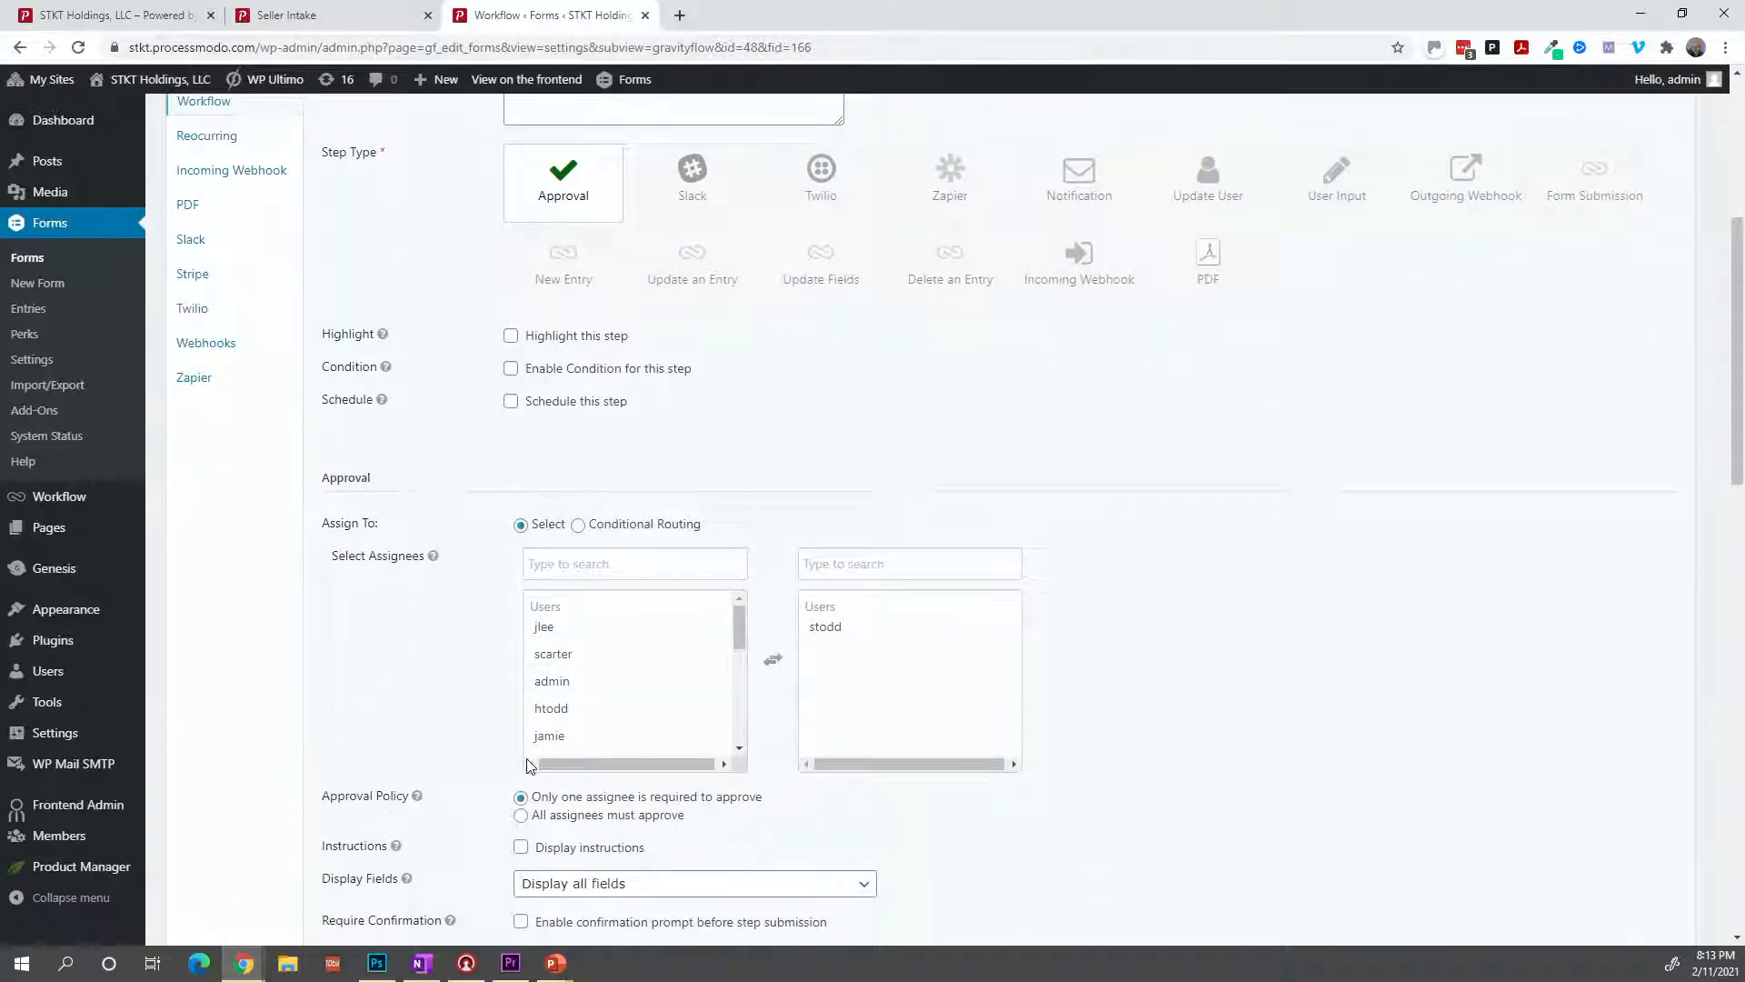
scroll(536, 762, "down", 5)
scroll(550, 758, "up", 3)
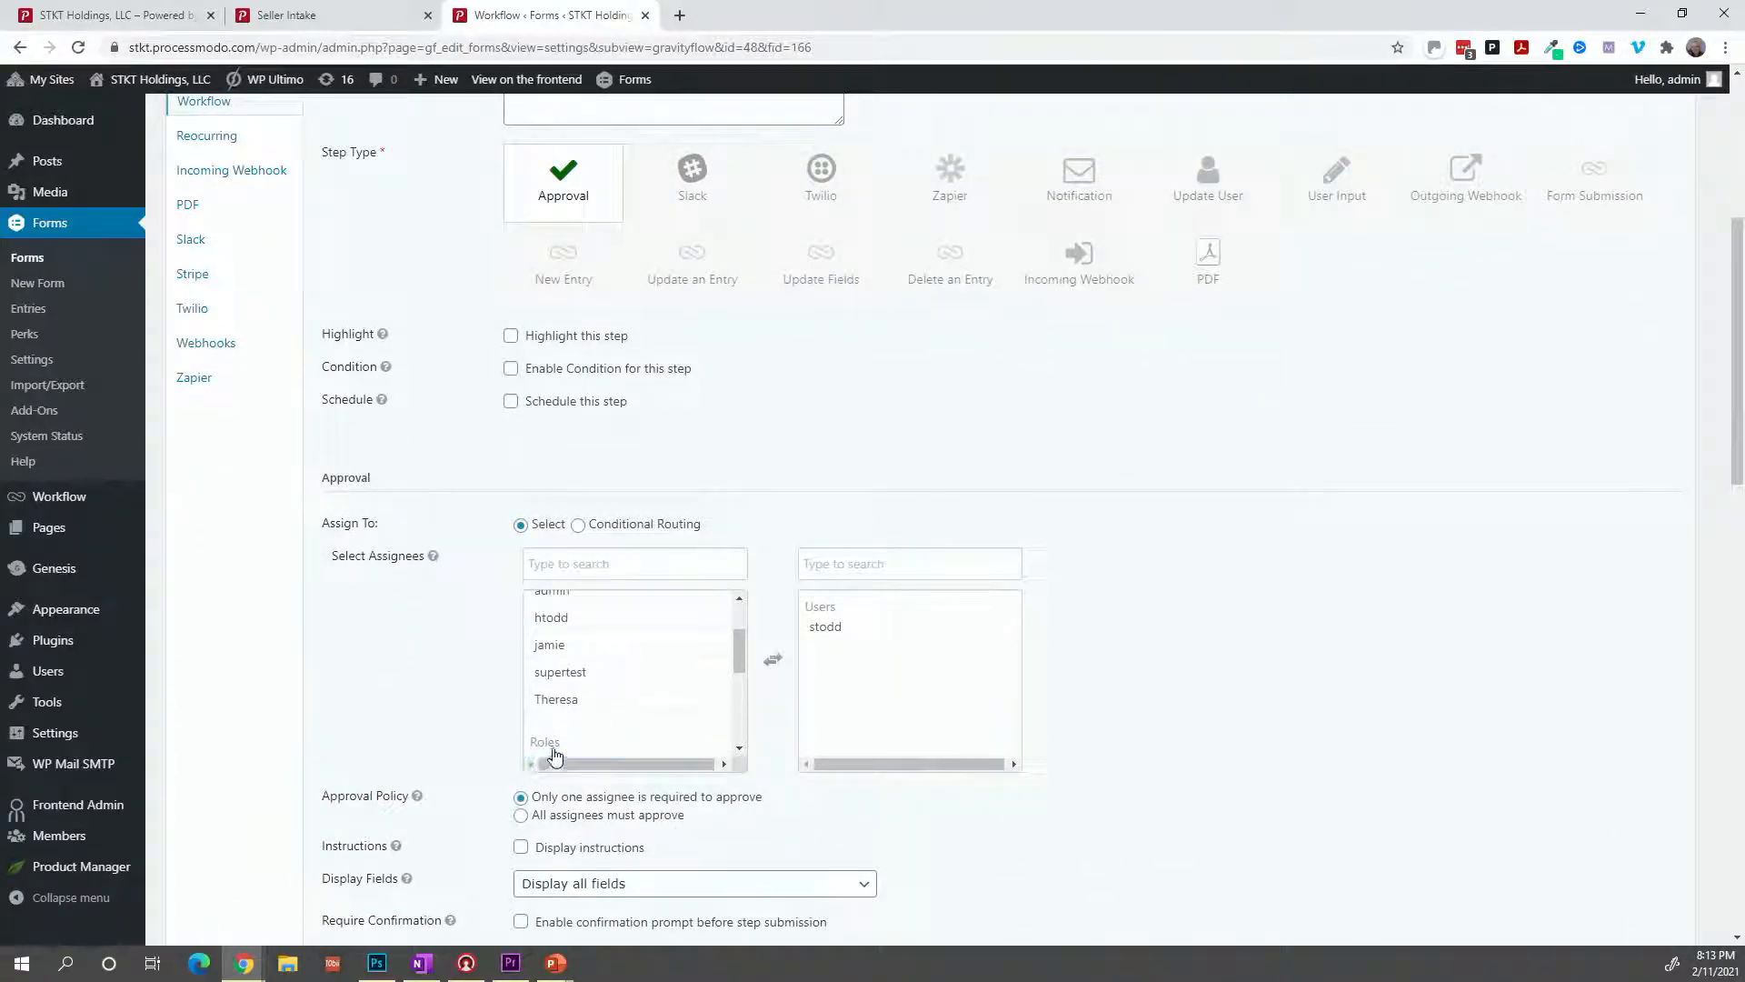
scroll(555, 754, "up", 4)
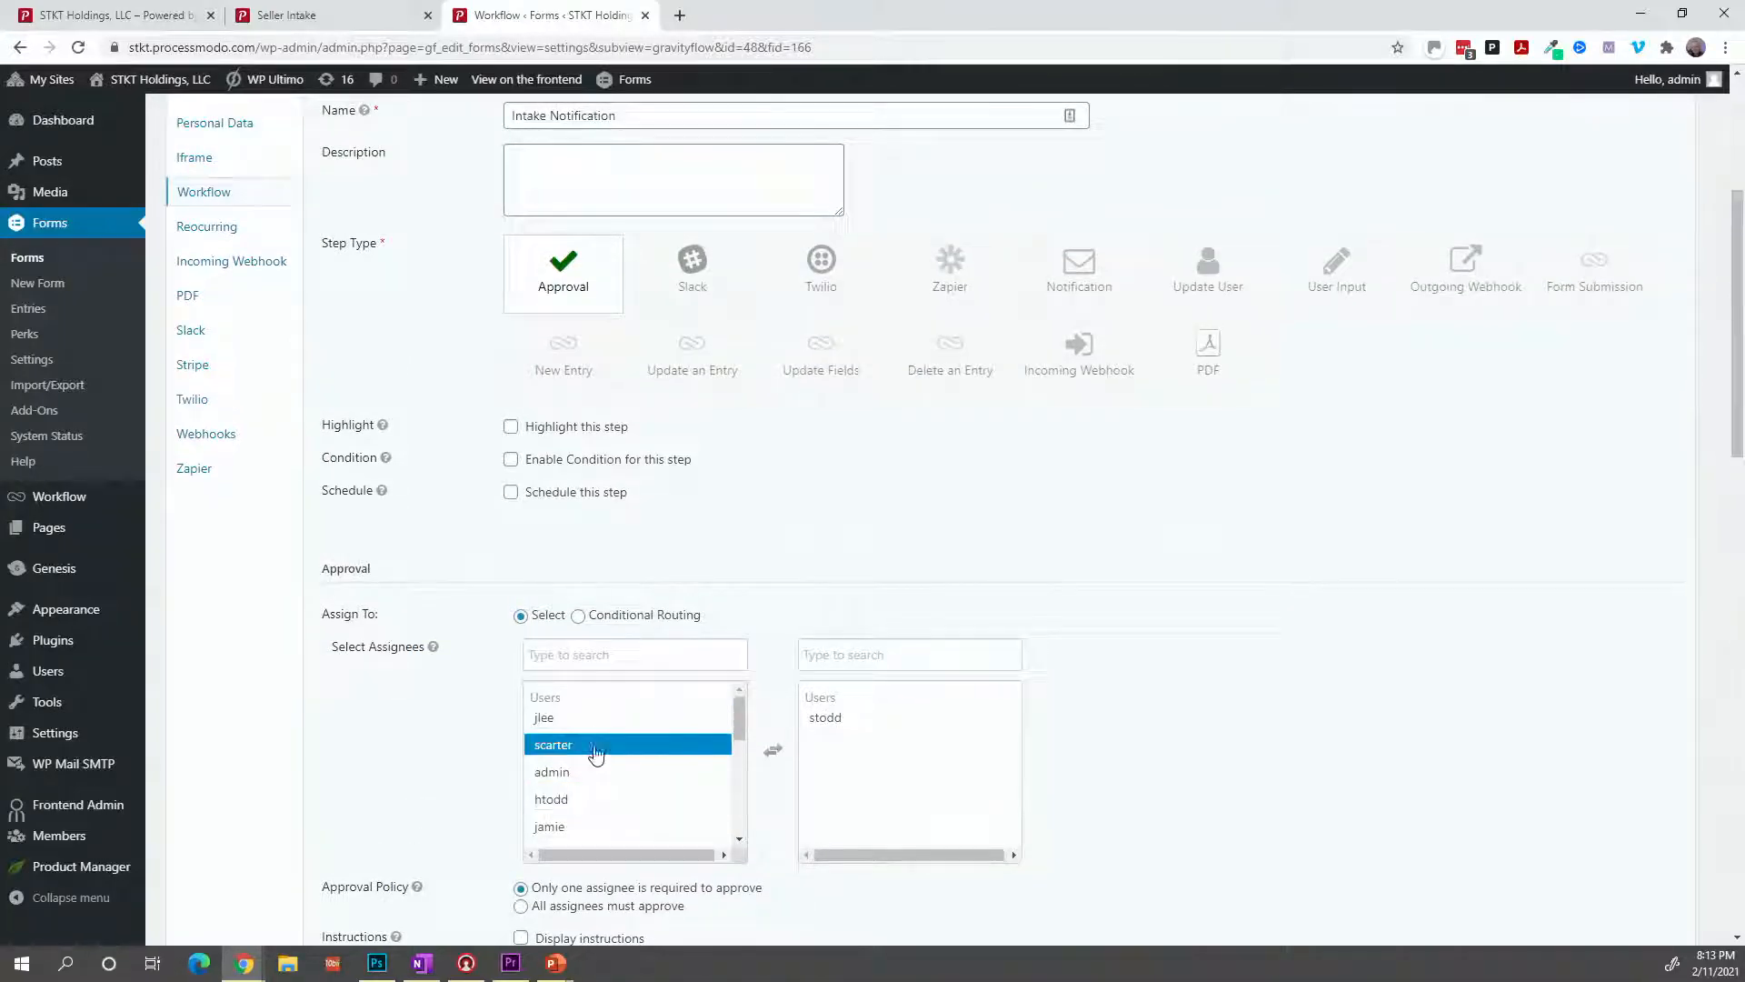
Remove the original assignee and make admin the step's only assignee.
left_click(591, 780)
left_click(590, 780)
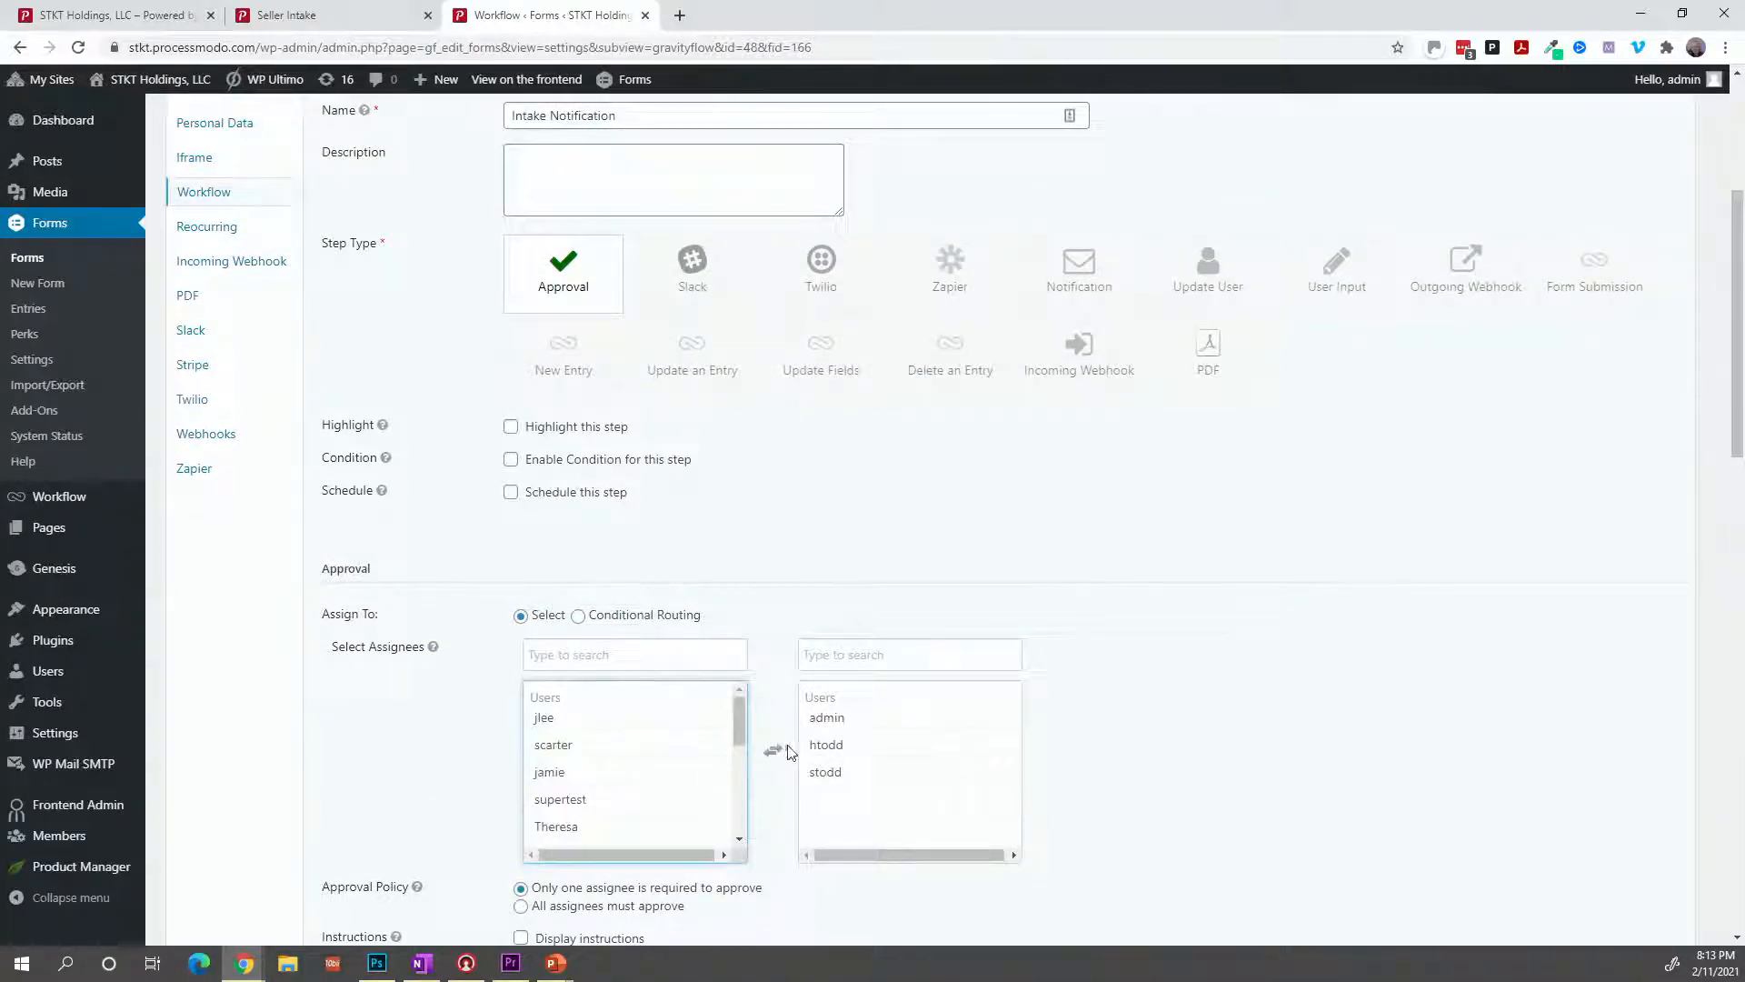
left_click(837, 727)
left_click(837, 727)
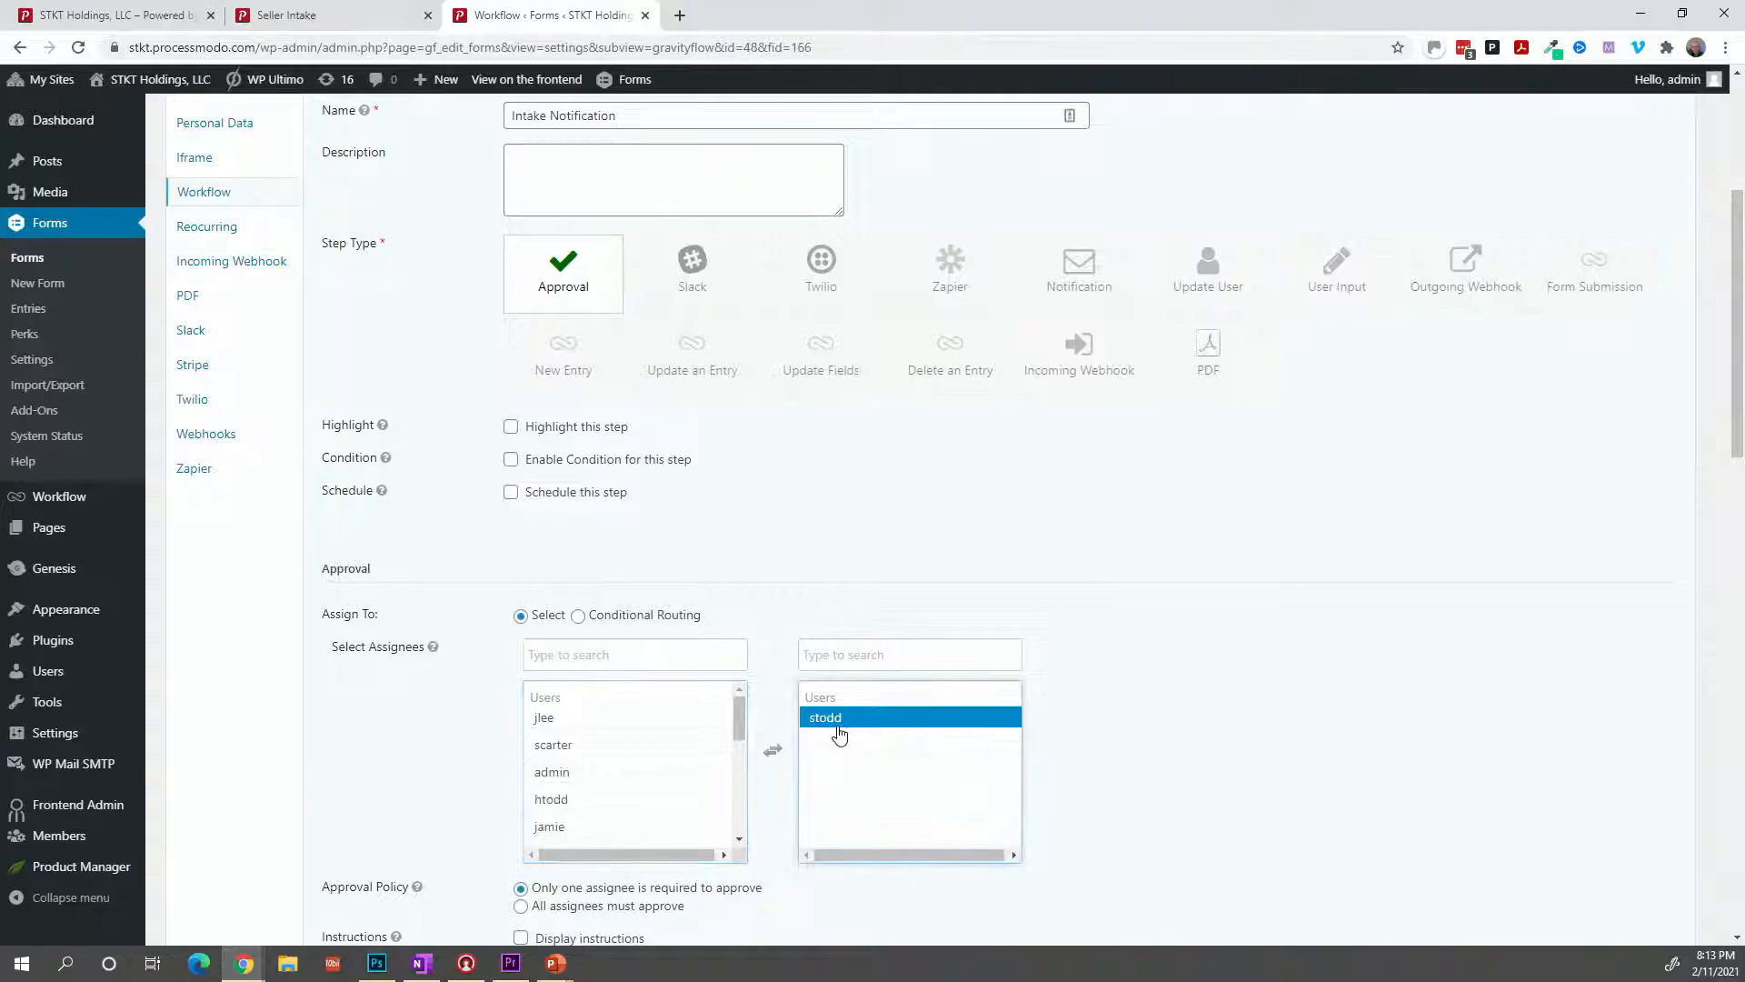
left_click(837, 730)
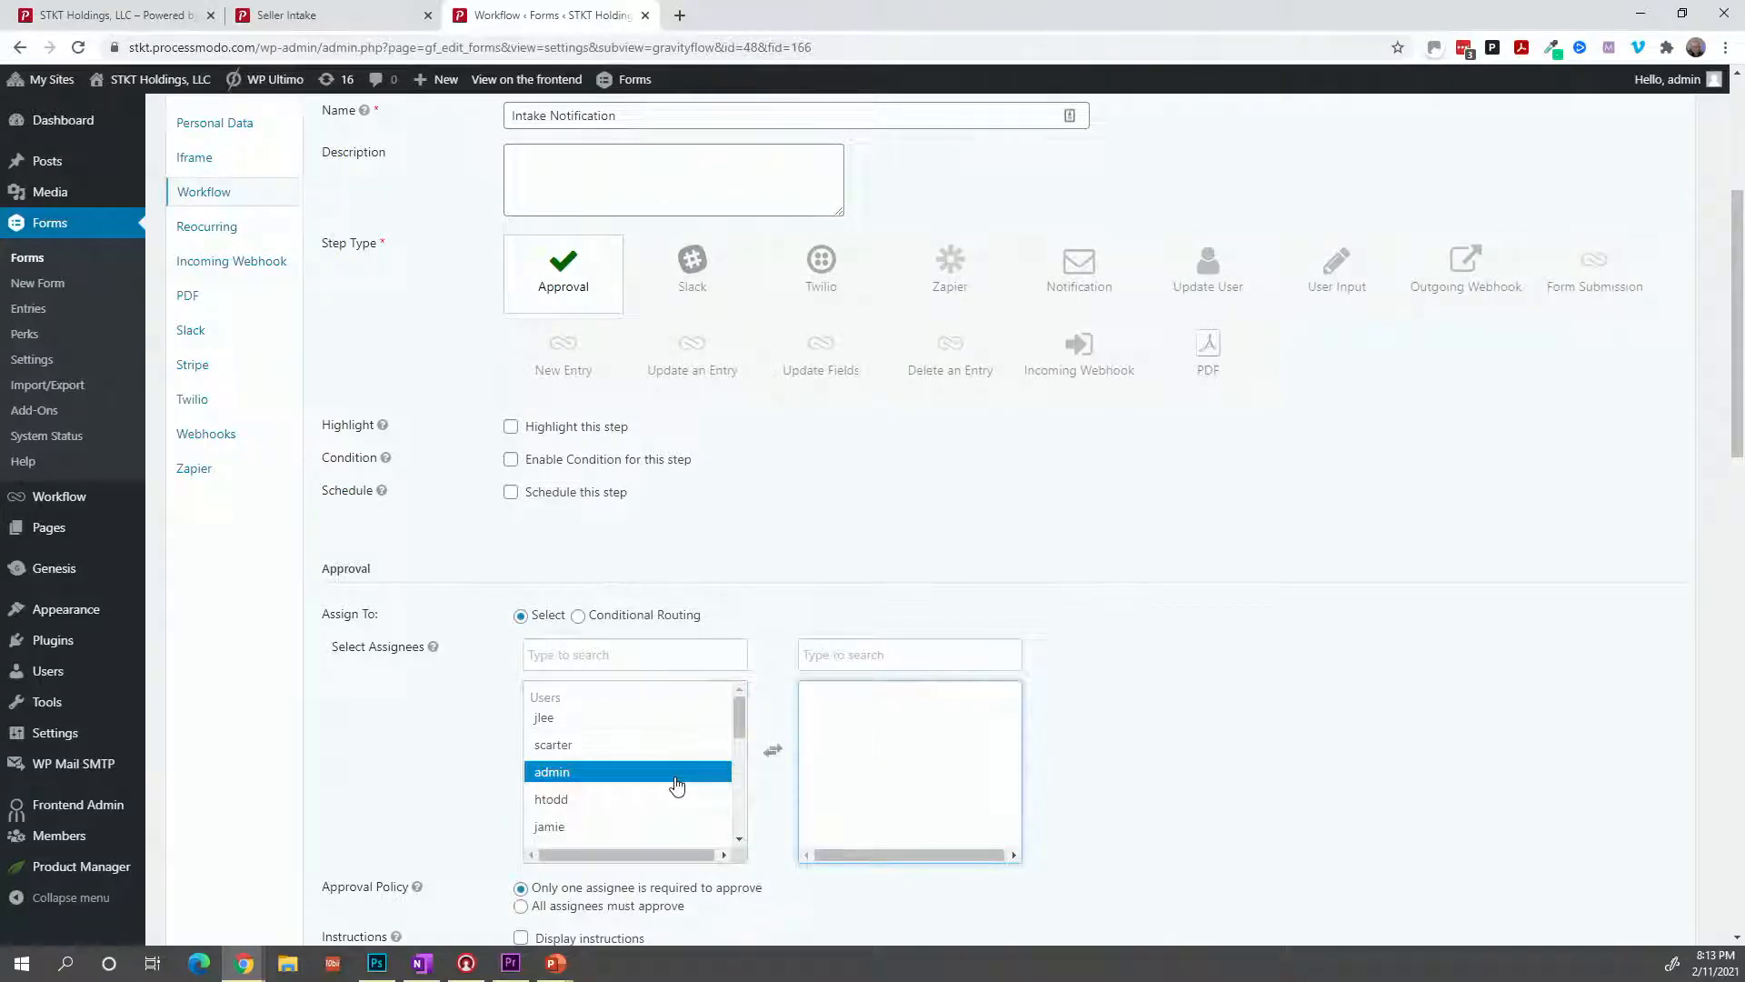
left_click(527, 780)
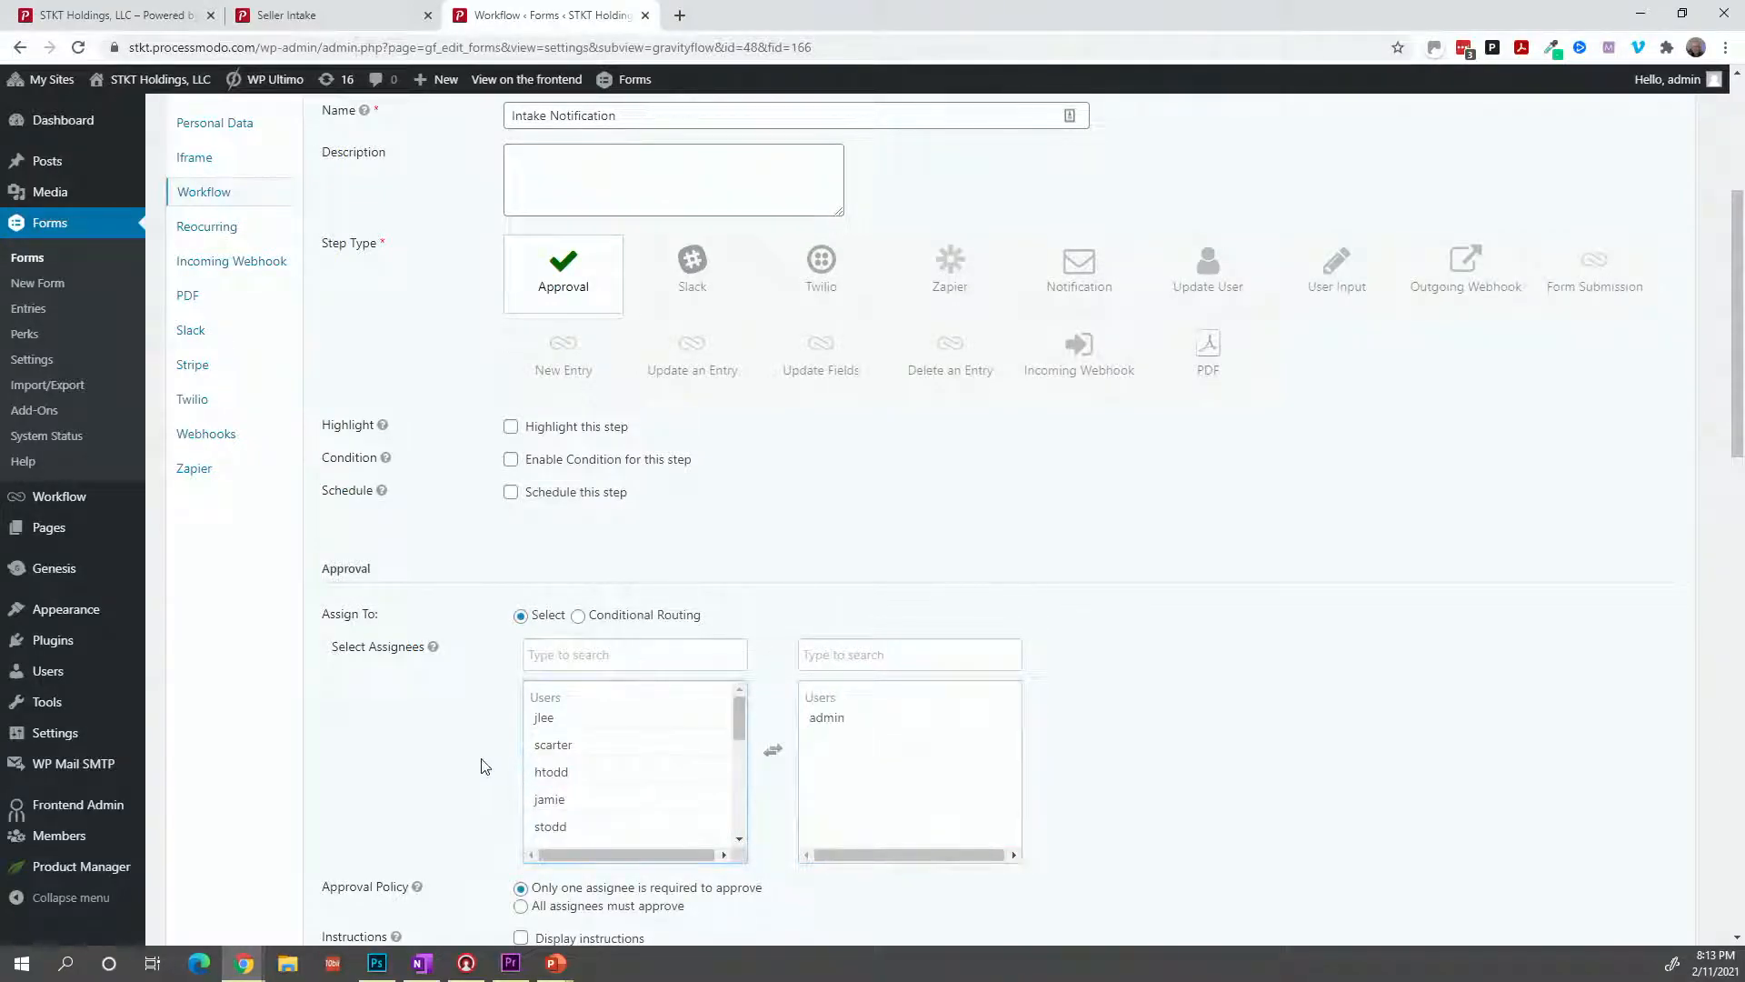
scroll(481, 766, "down", 1)
scroll(482, 766, "down", 3)
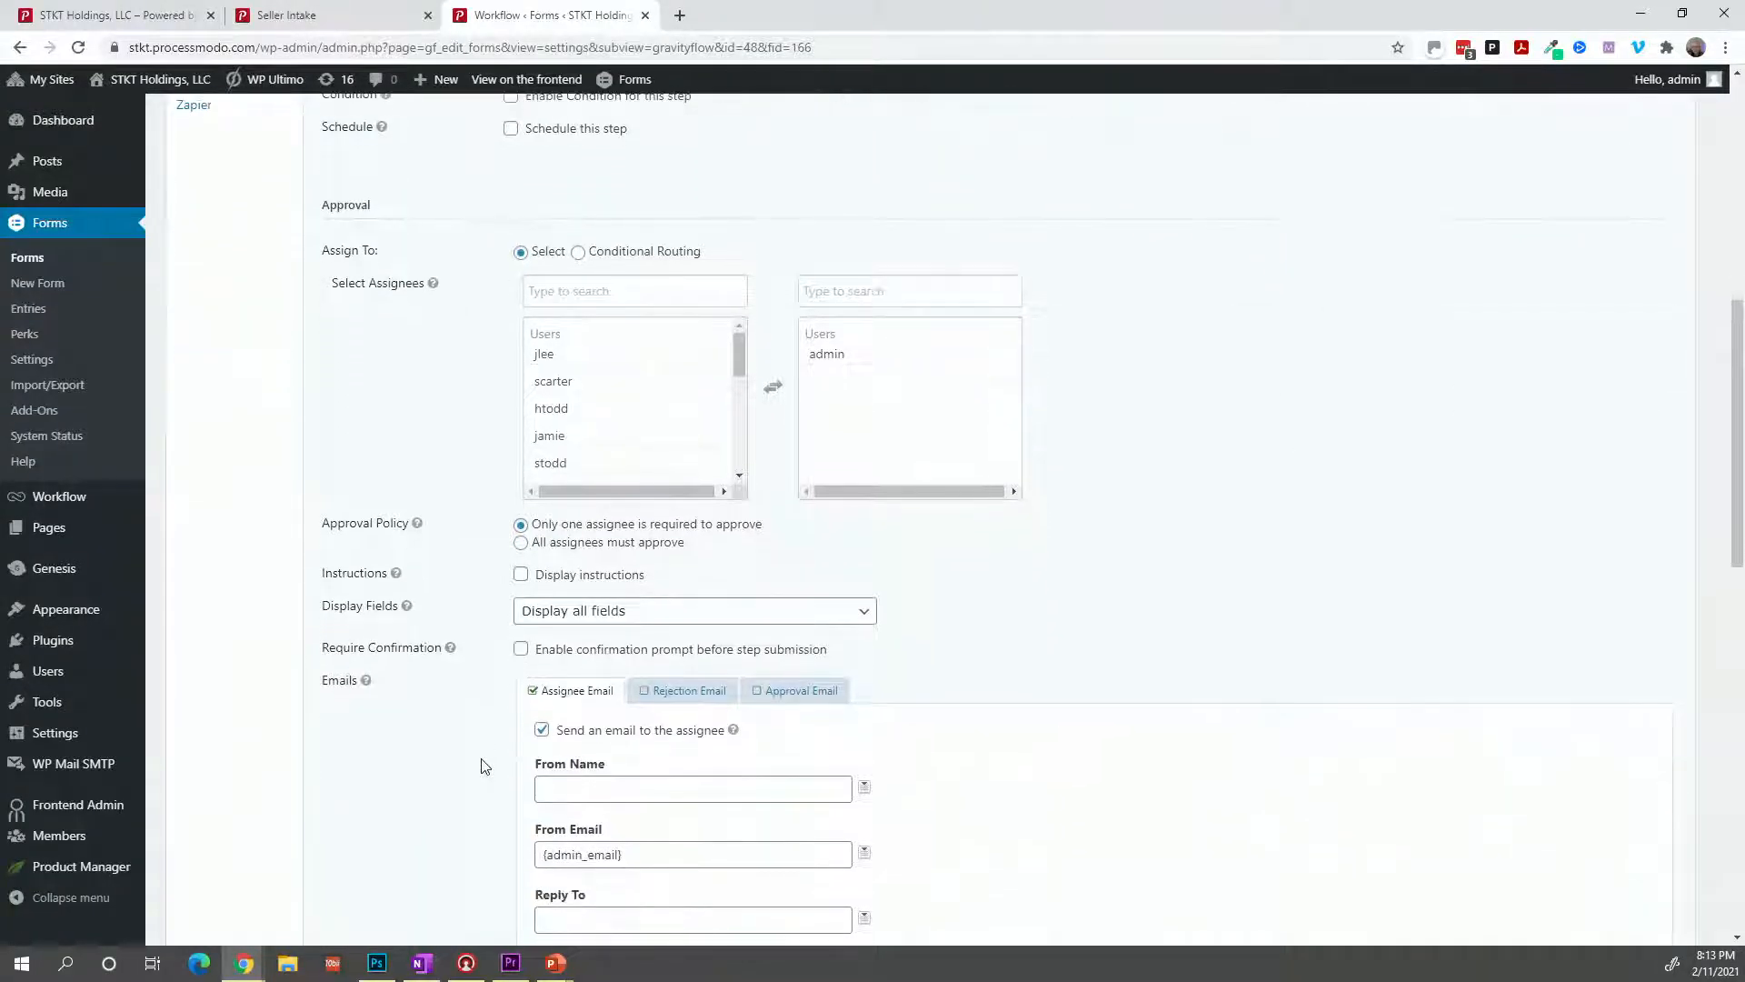
scroll(482, 766, "down", 5)
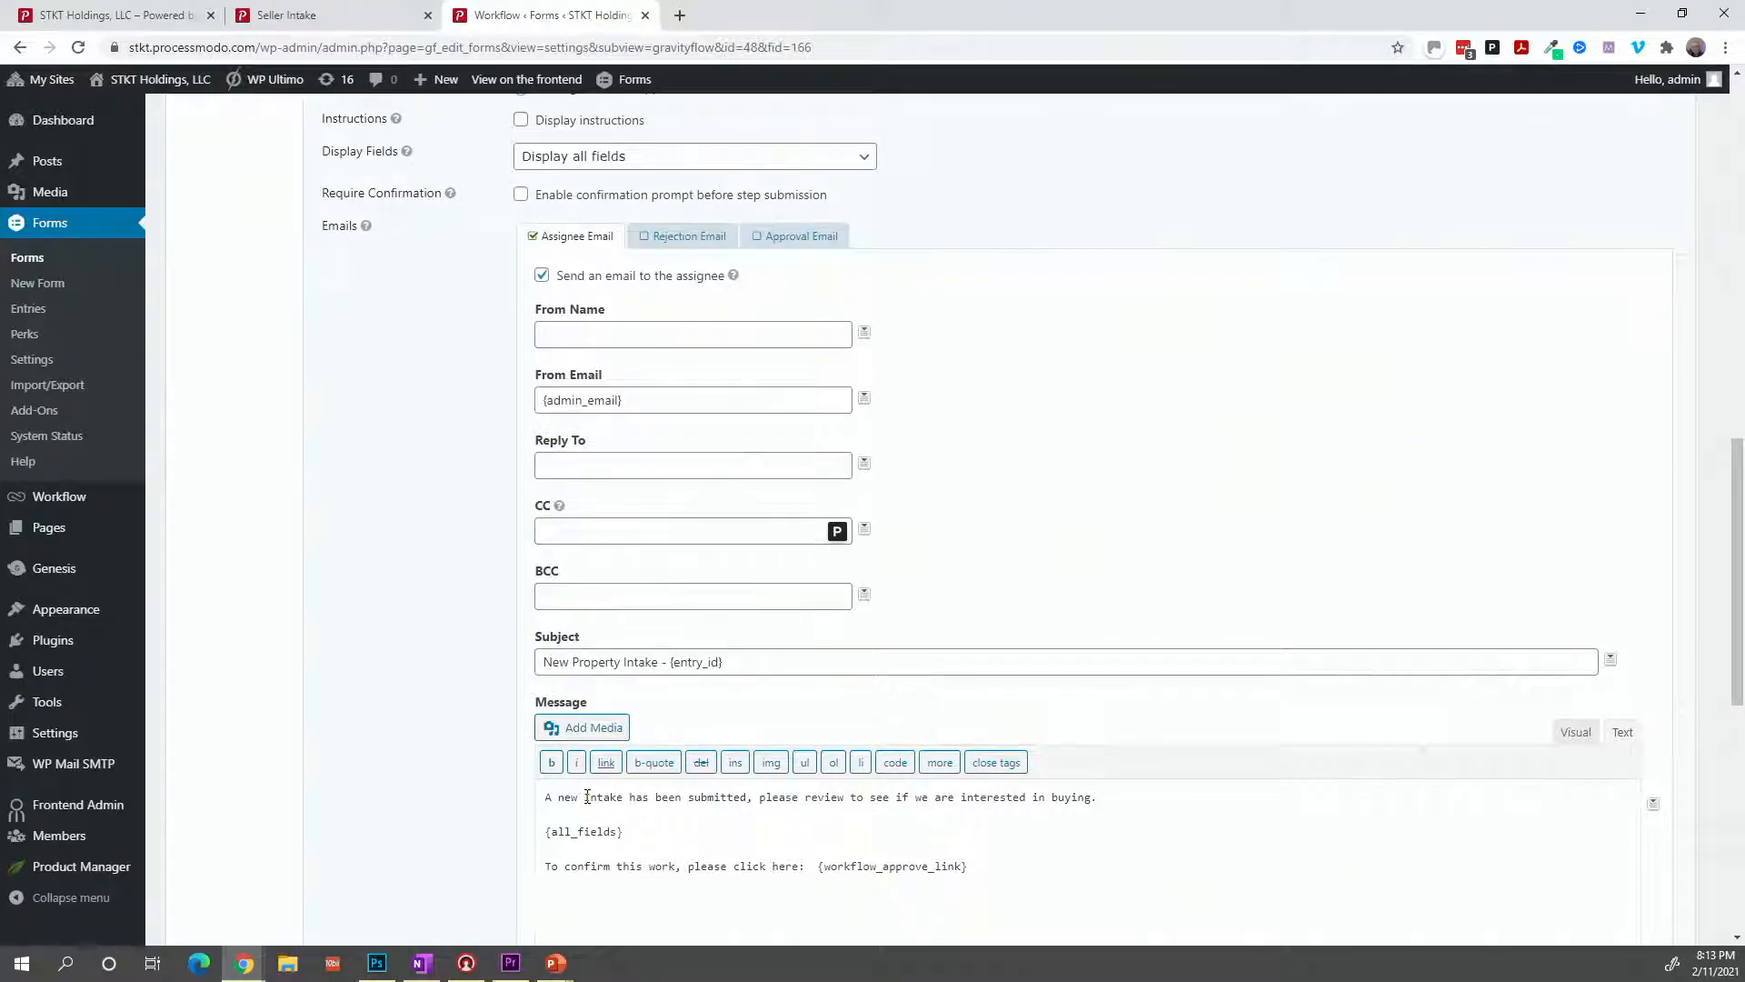
scroll(575, 848, "down", 4)
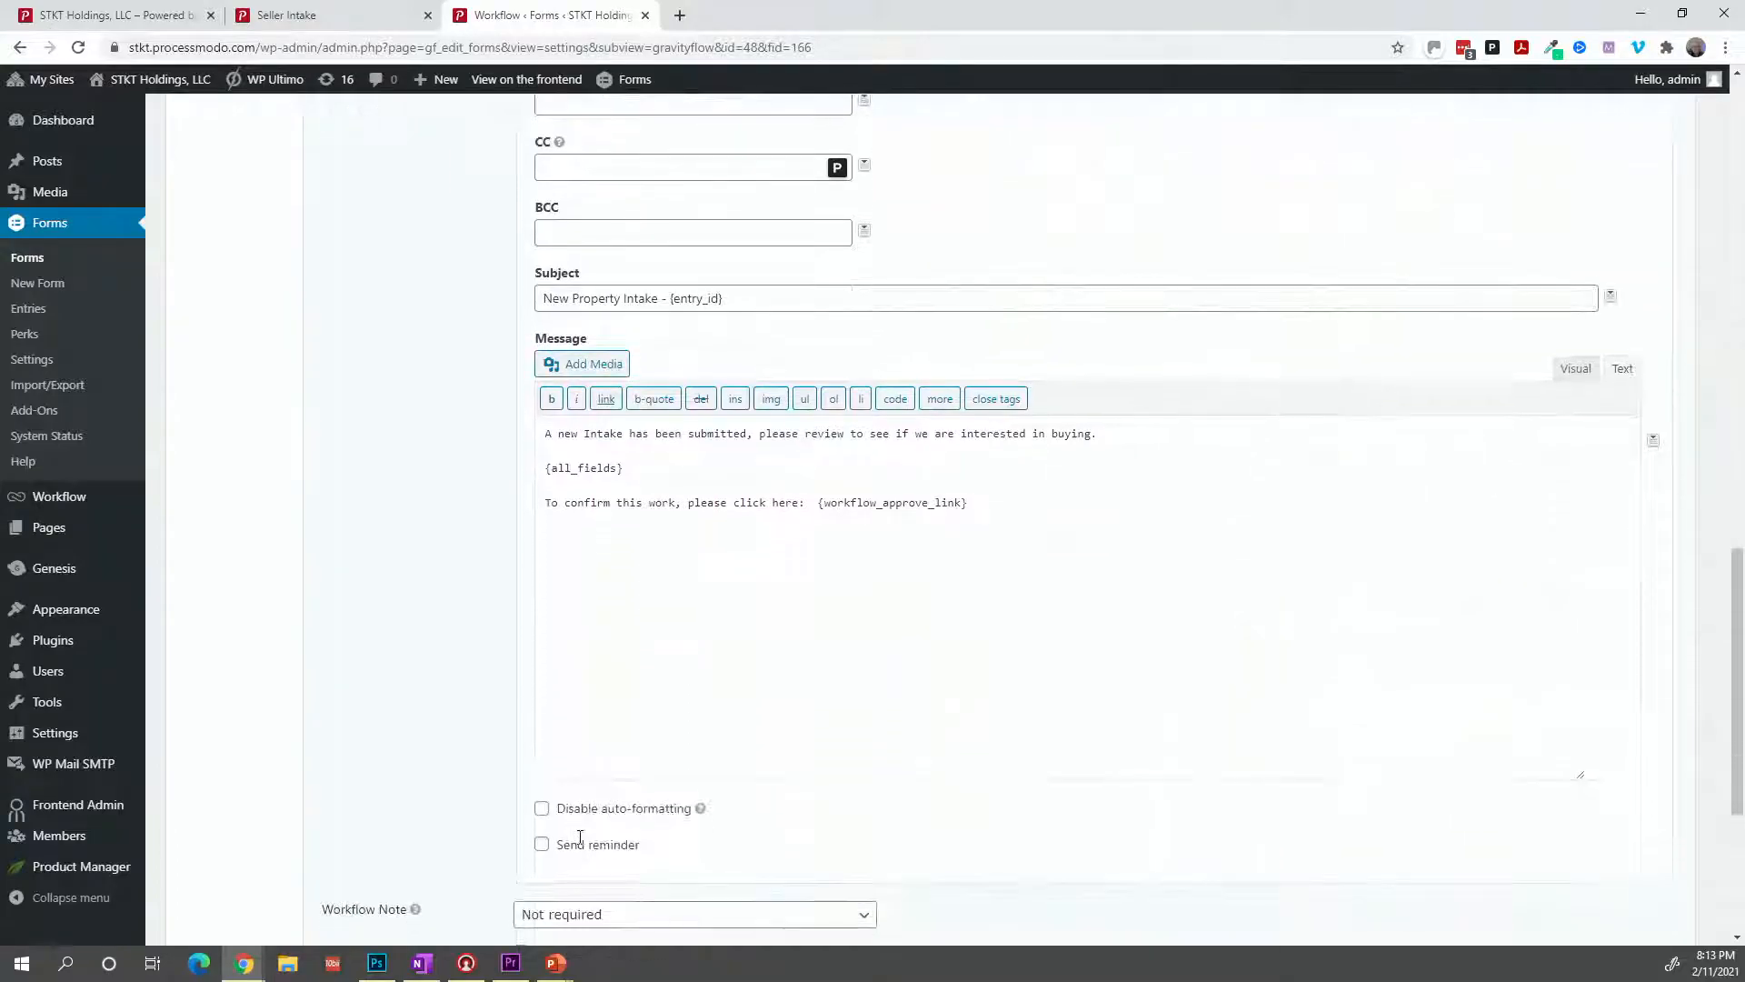
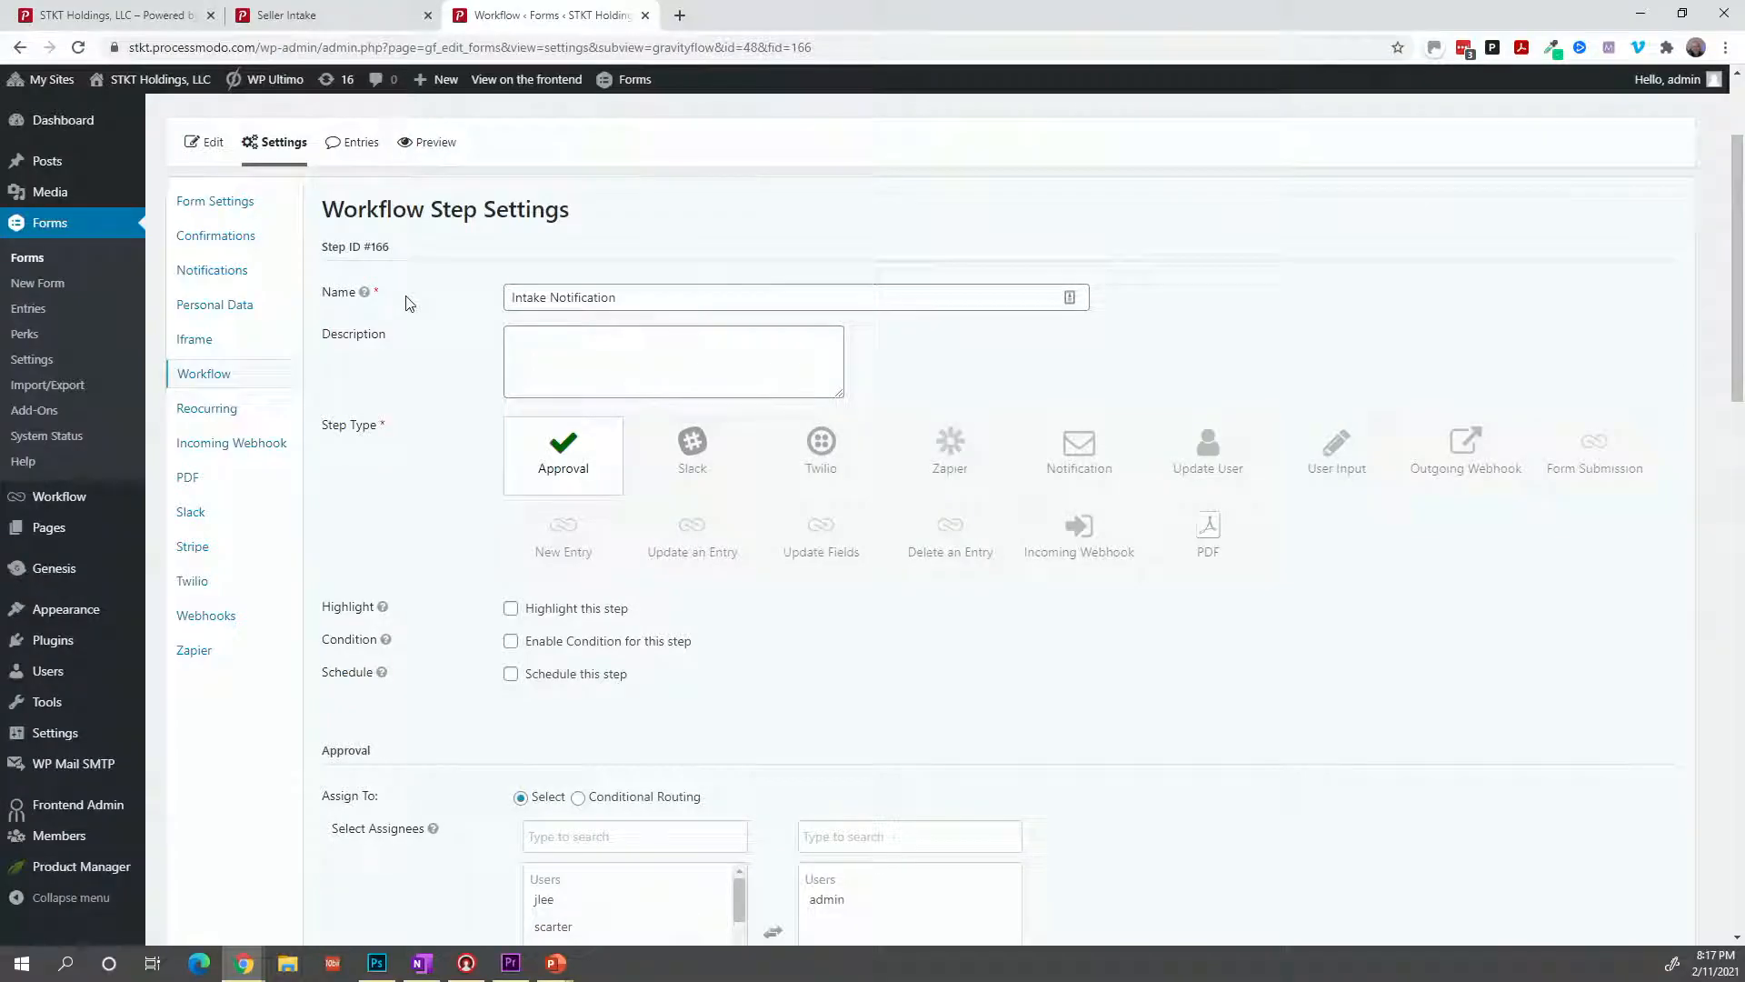
Leave the Intake Notification step settings for the form editor, triggering the Leave site? warning.
mouse_move(50, 80)
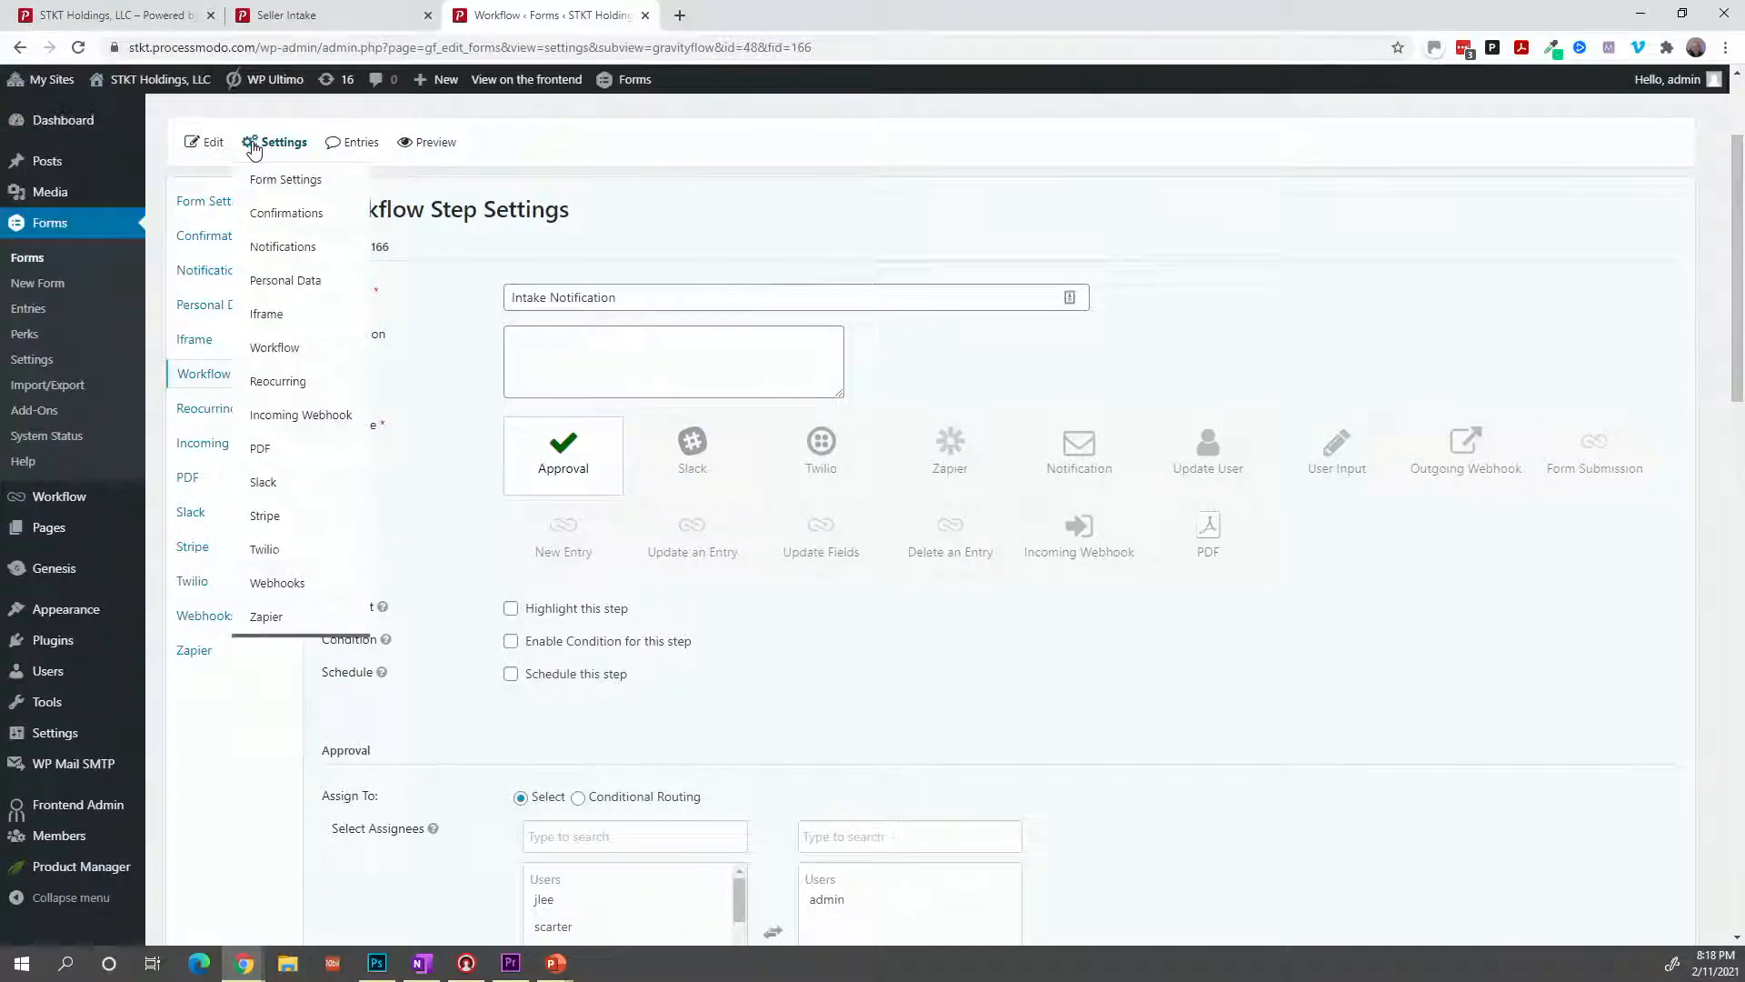
Confirm leaving the step settings and add a new Drop Down field to the Seller - Intake form.
left_click(218, 153)
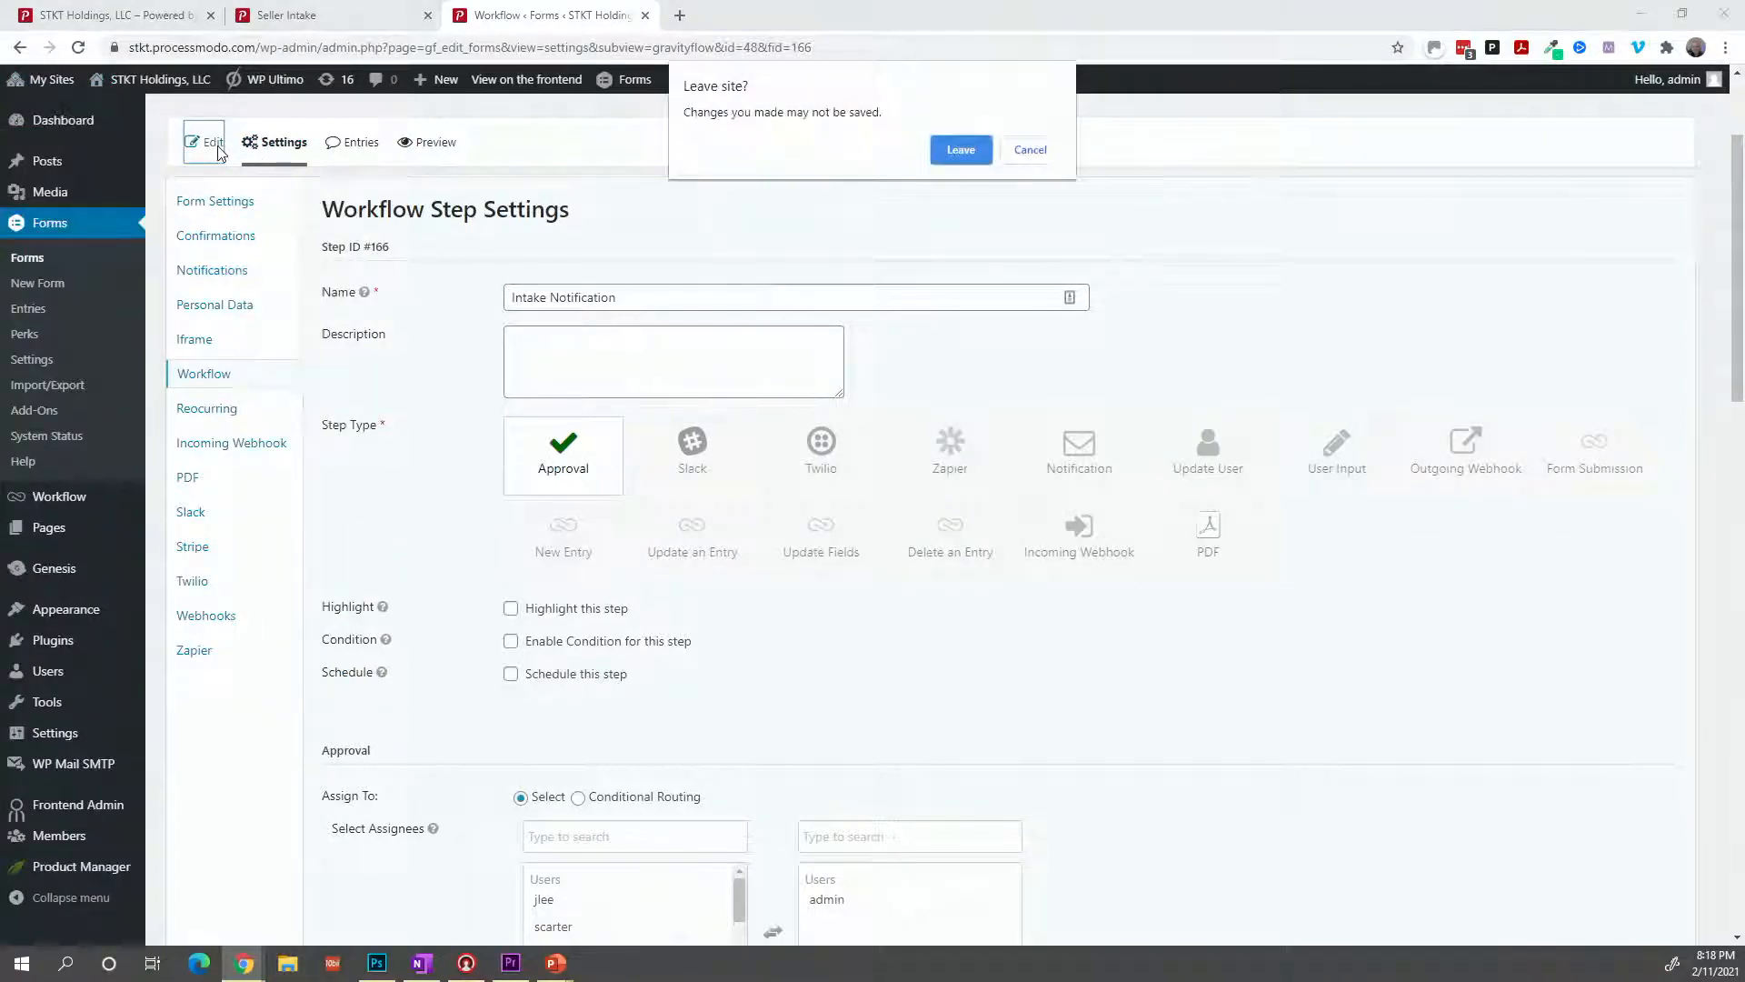
left_click(961, 149)
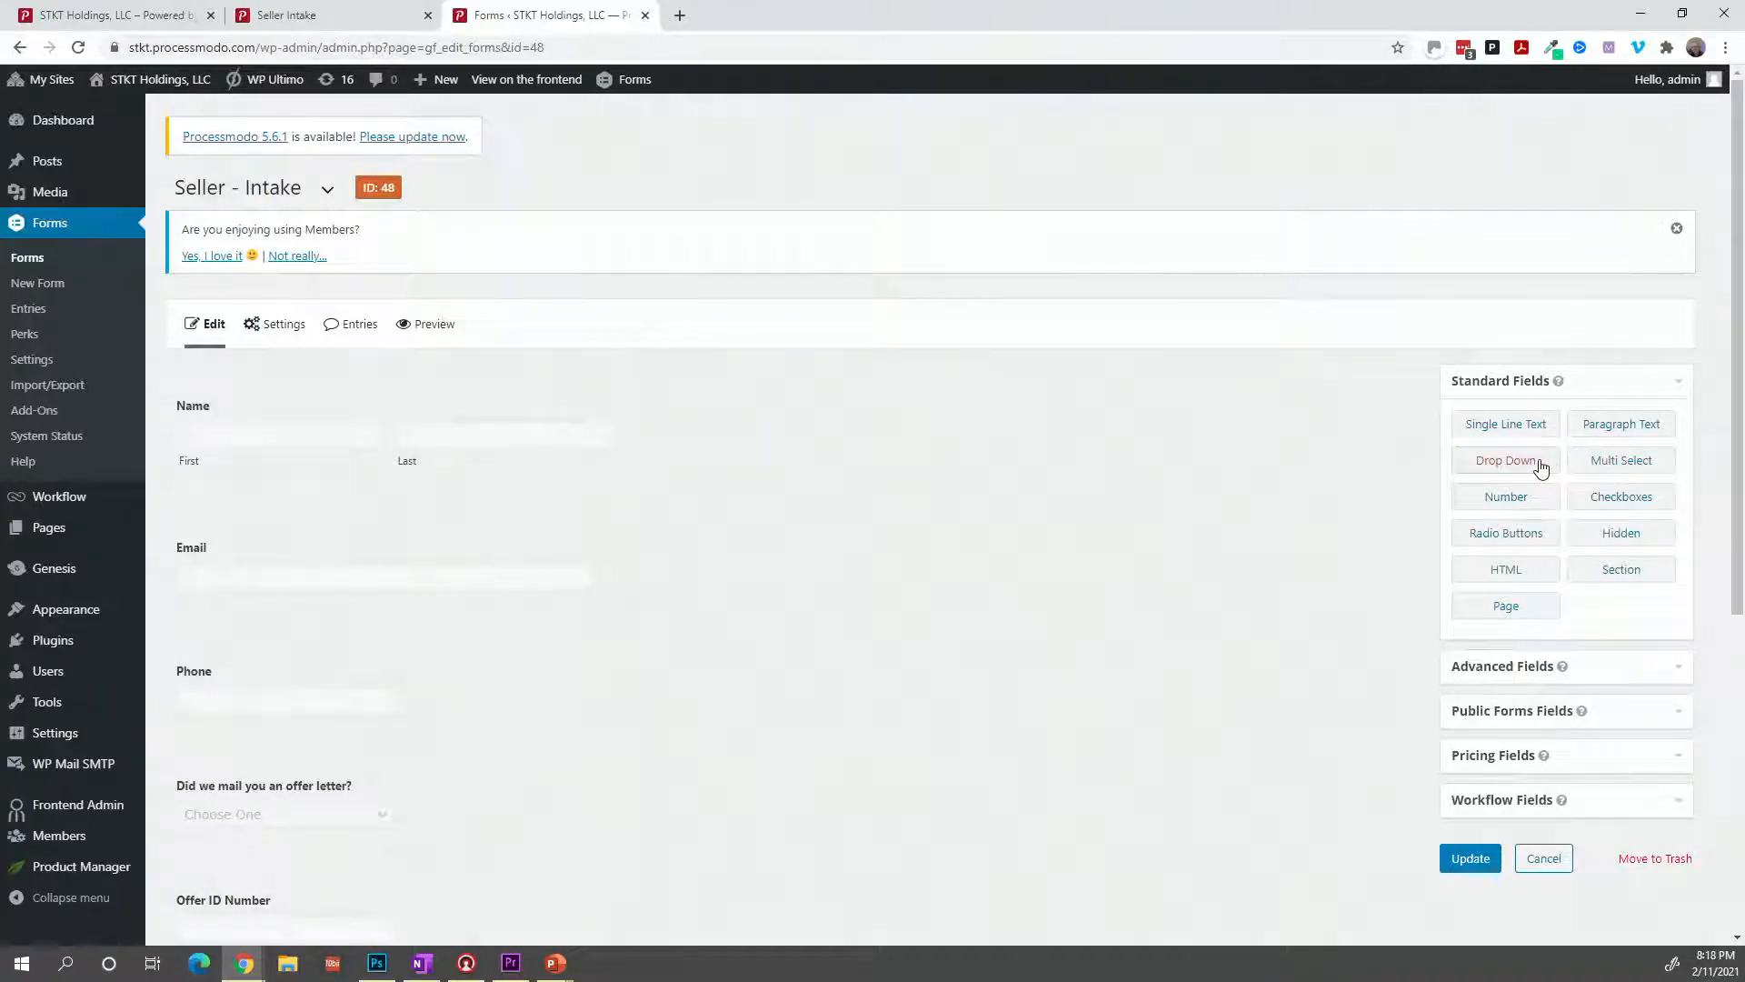
left_click(1534, 467)
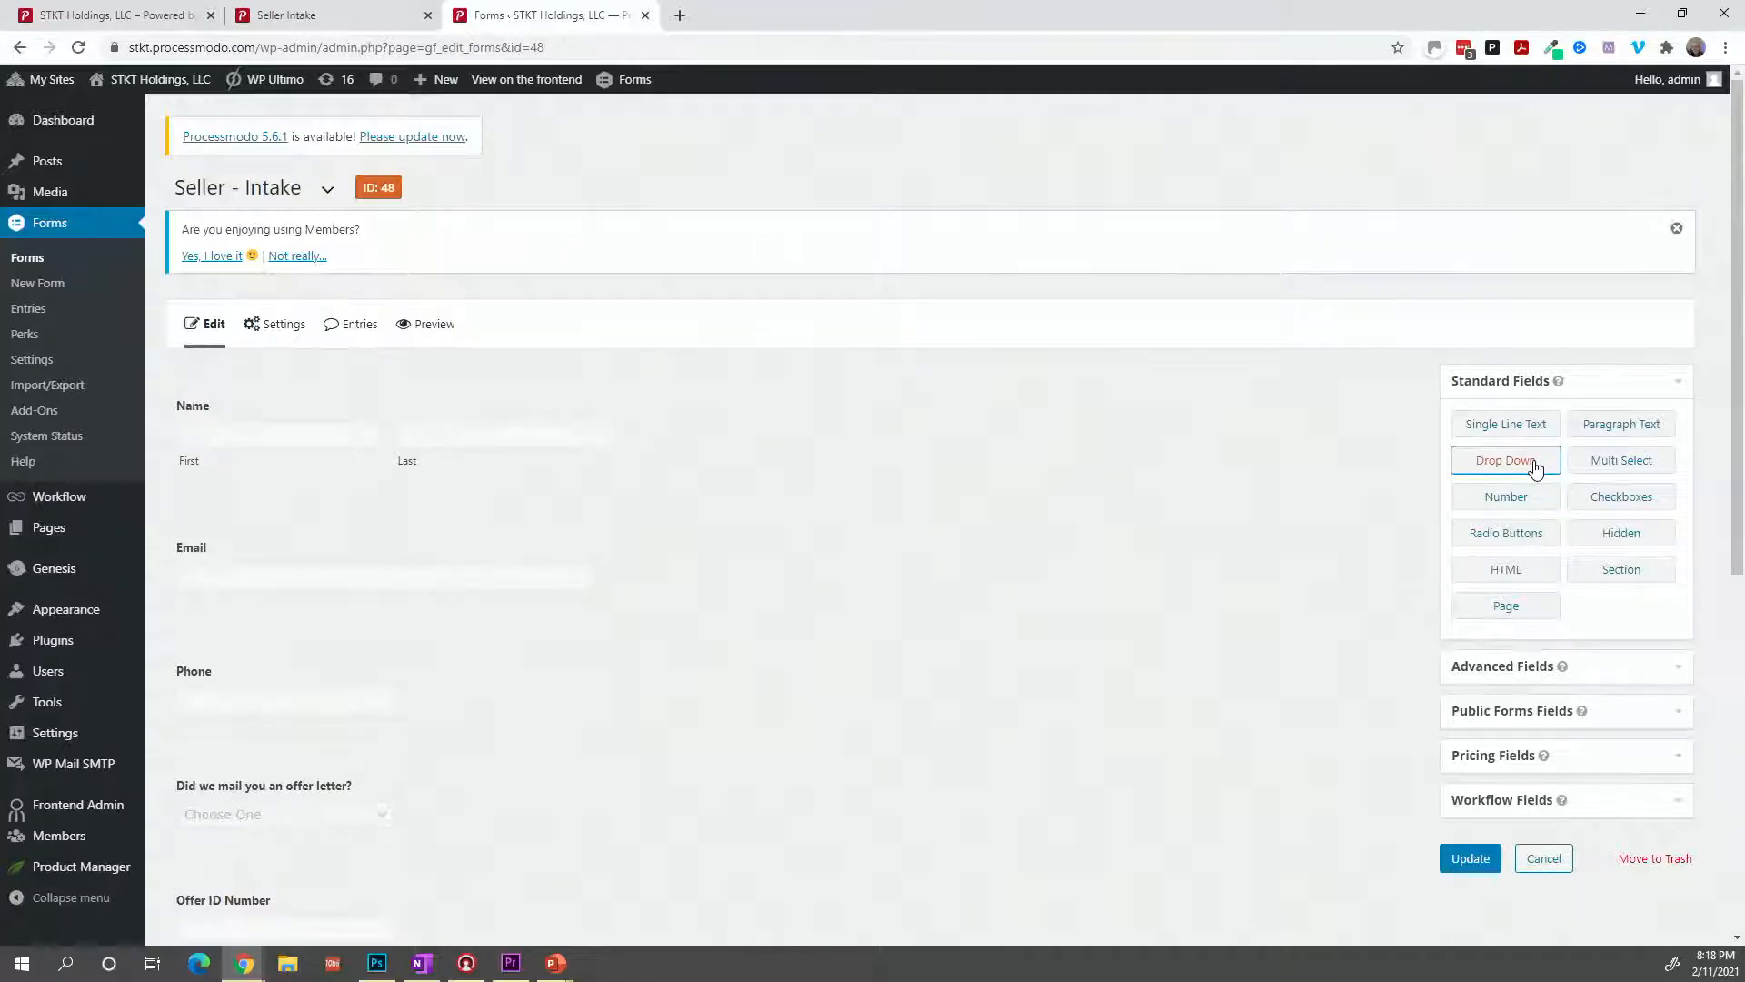
scroll(686, 552, "down", 7)
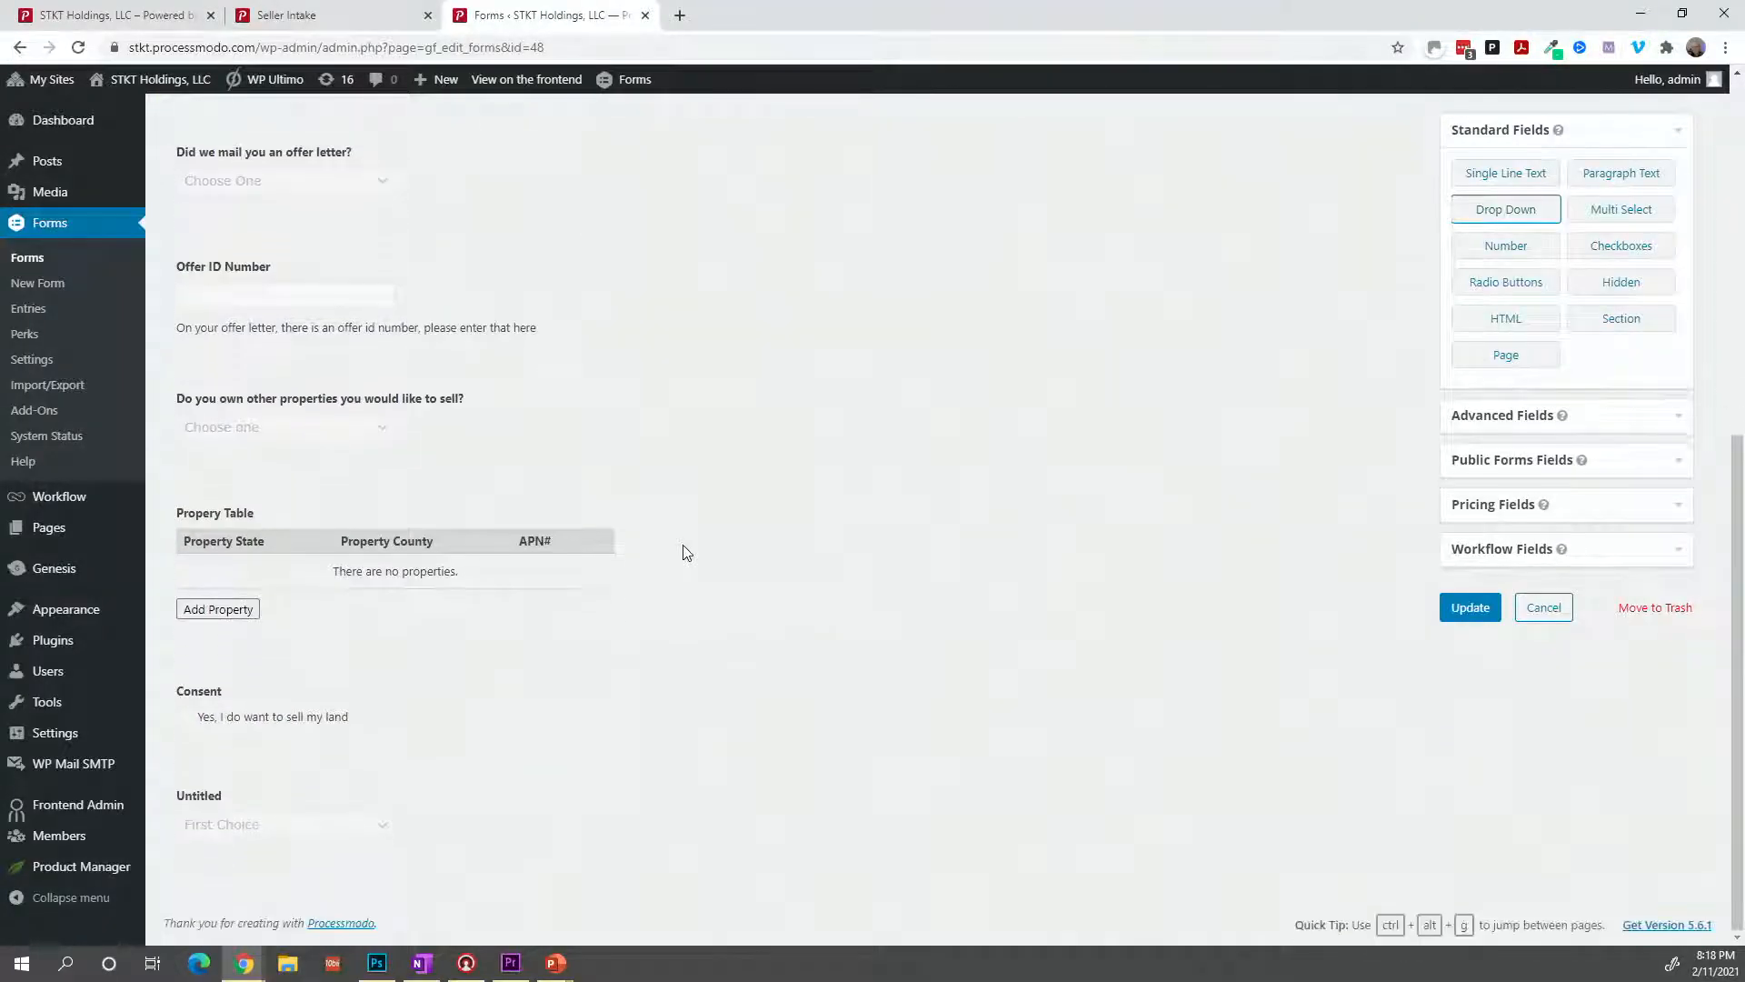
left_click(223, 808)
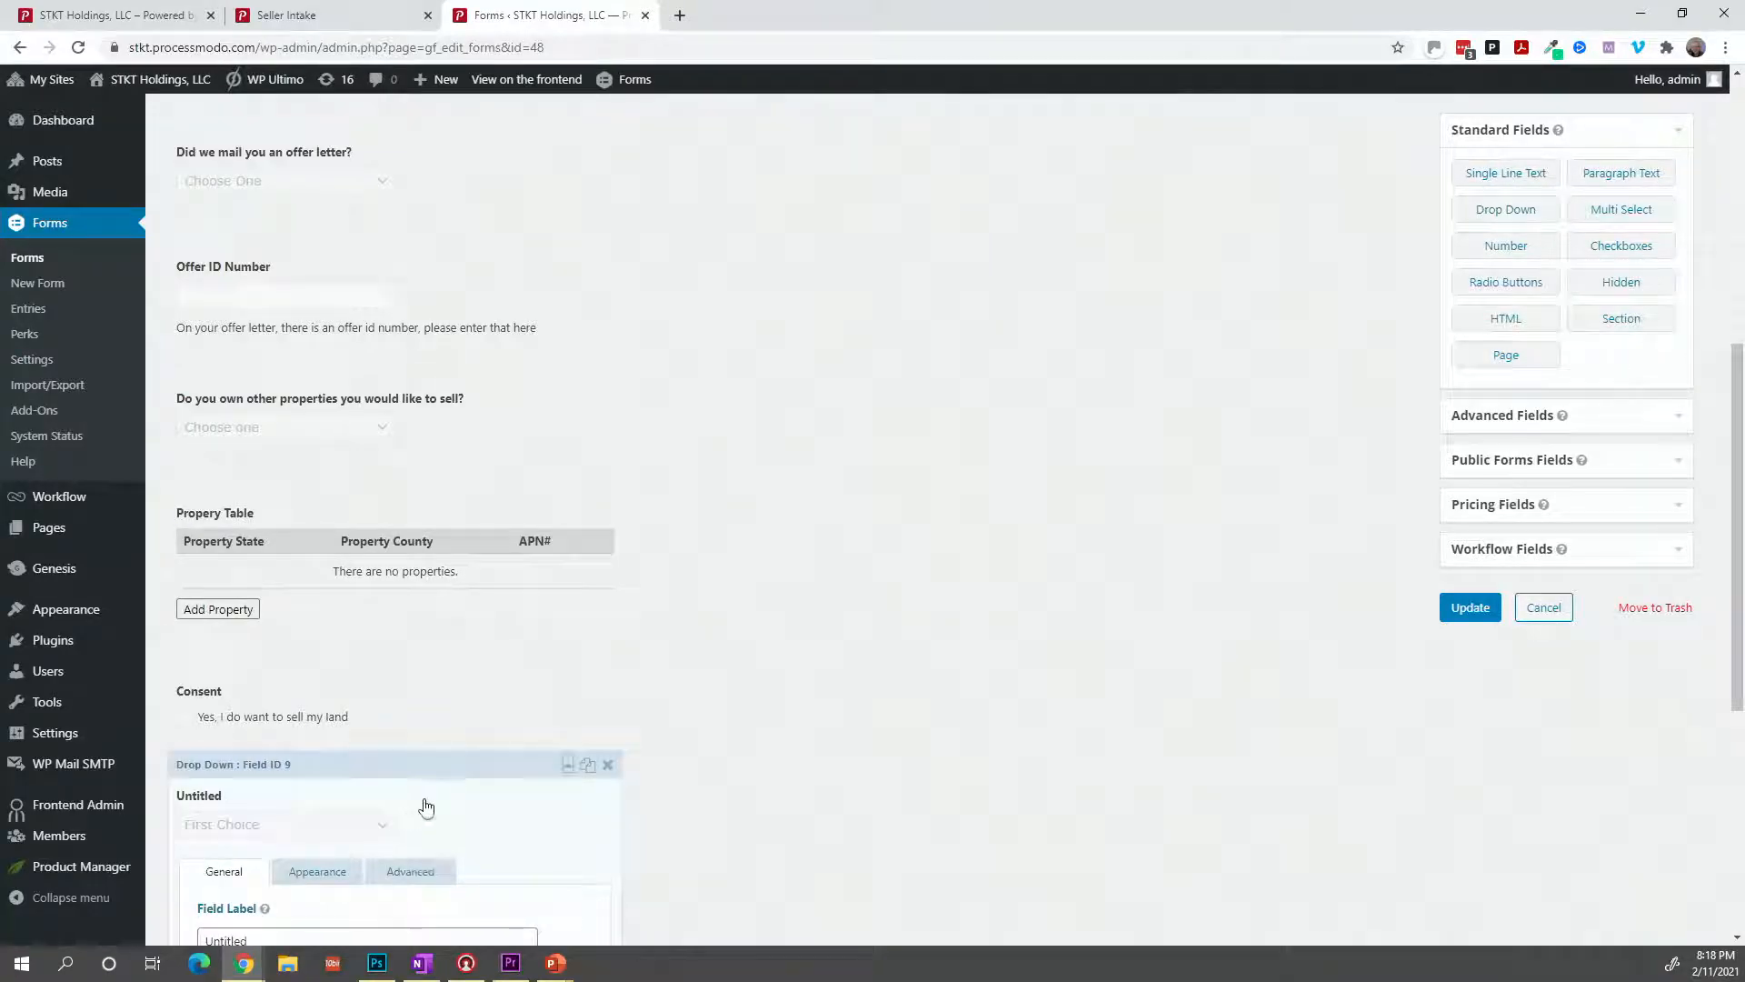
Label the new drop-down field 'Status' and select its first choice for editing.
scroll(357, 895, "down", 1)
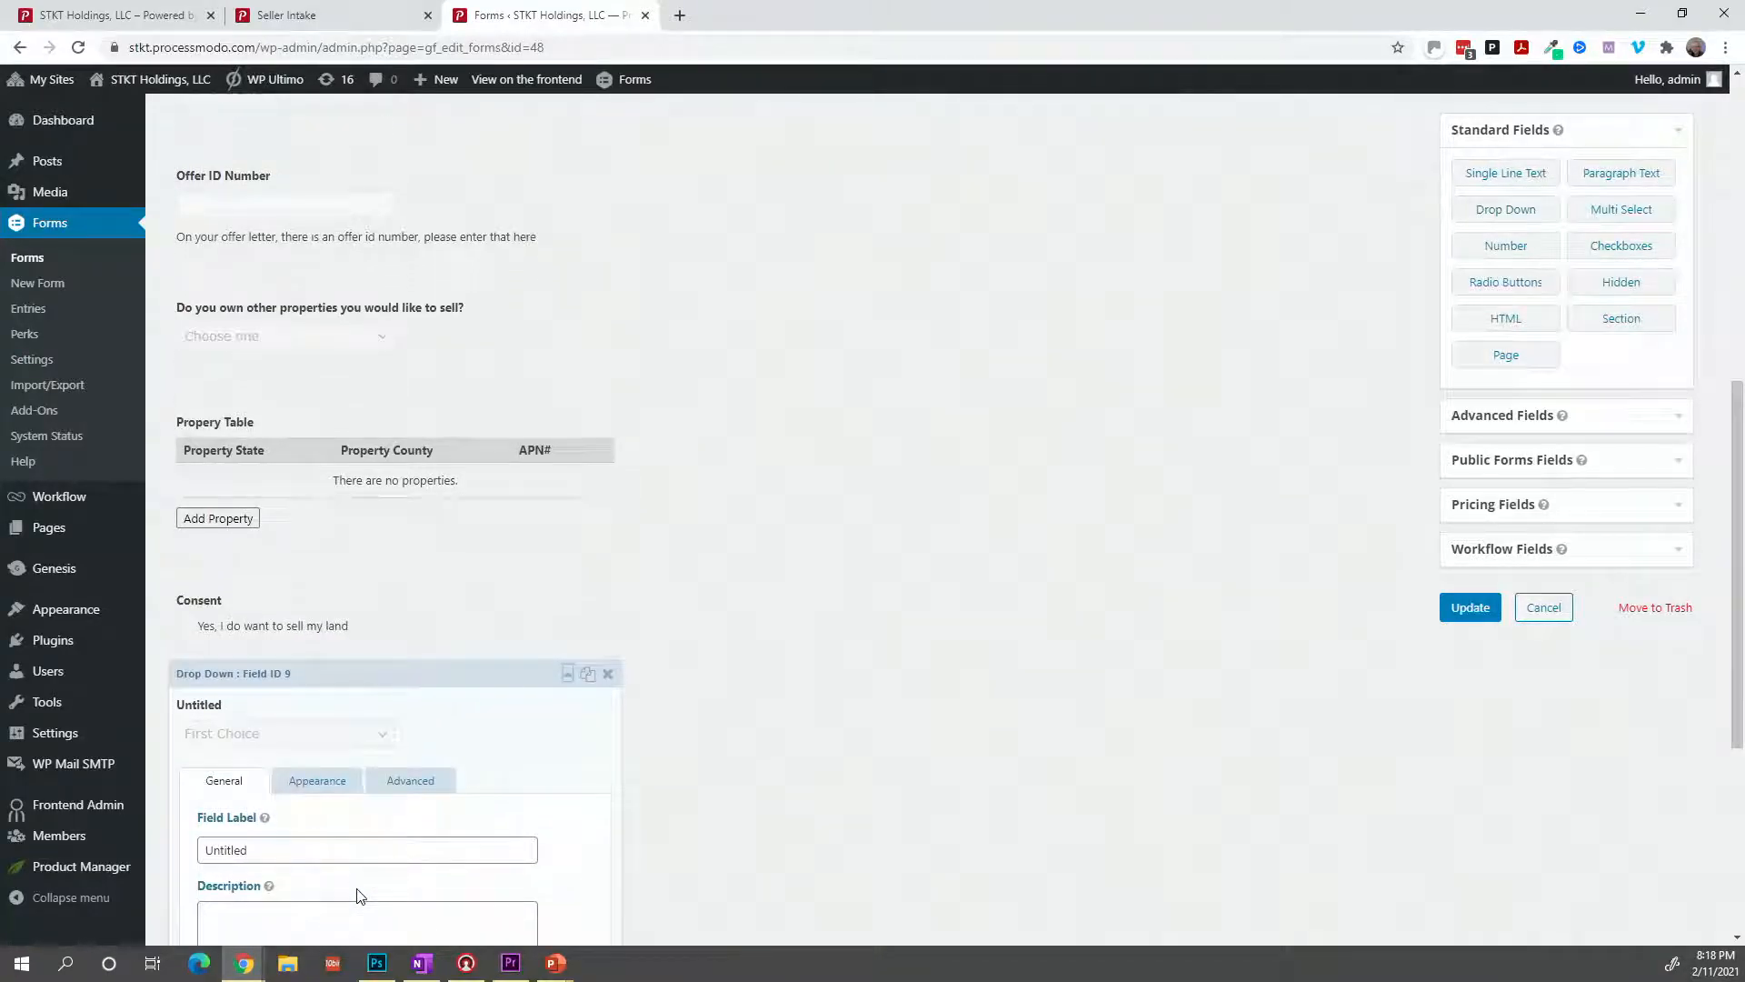
double_click(355, 856)
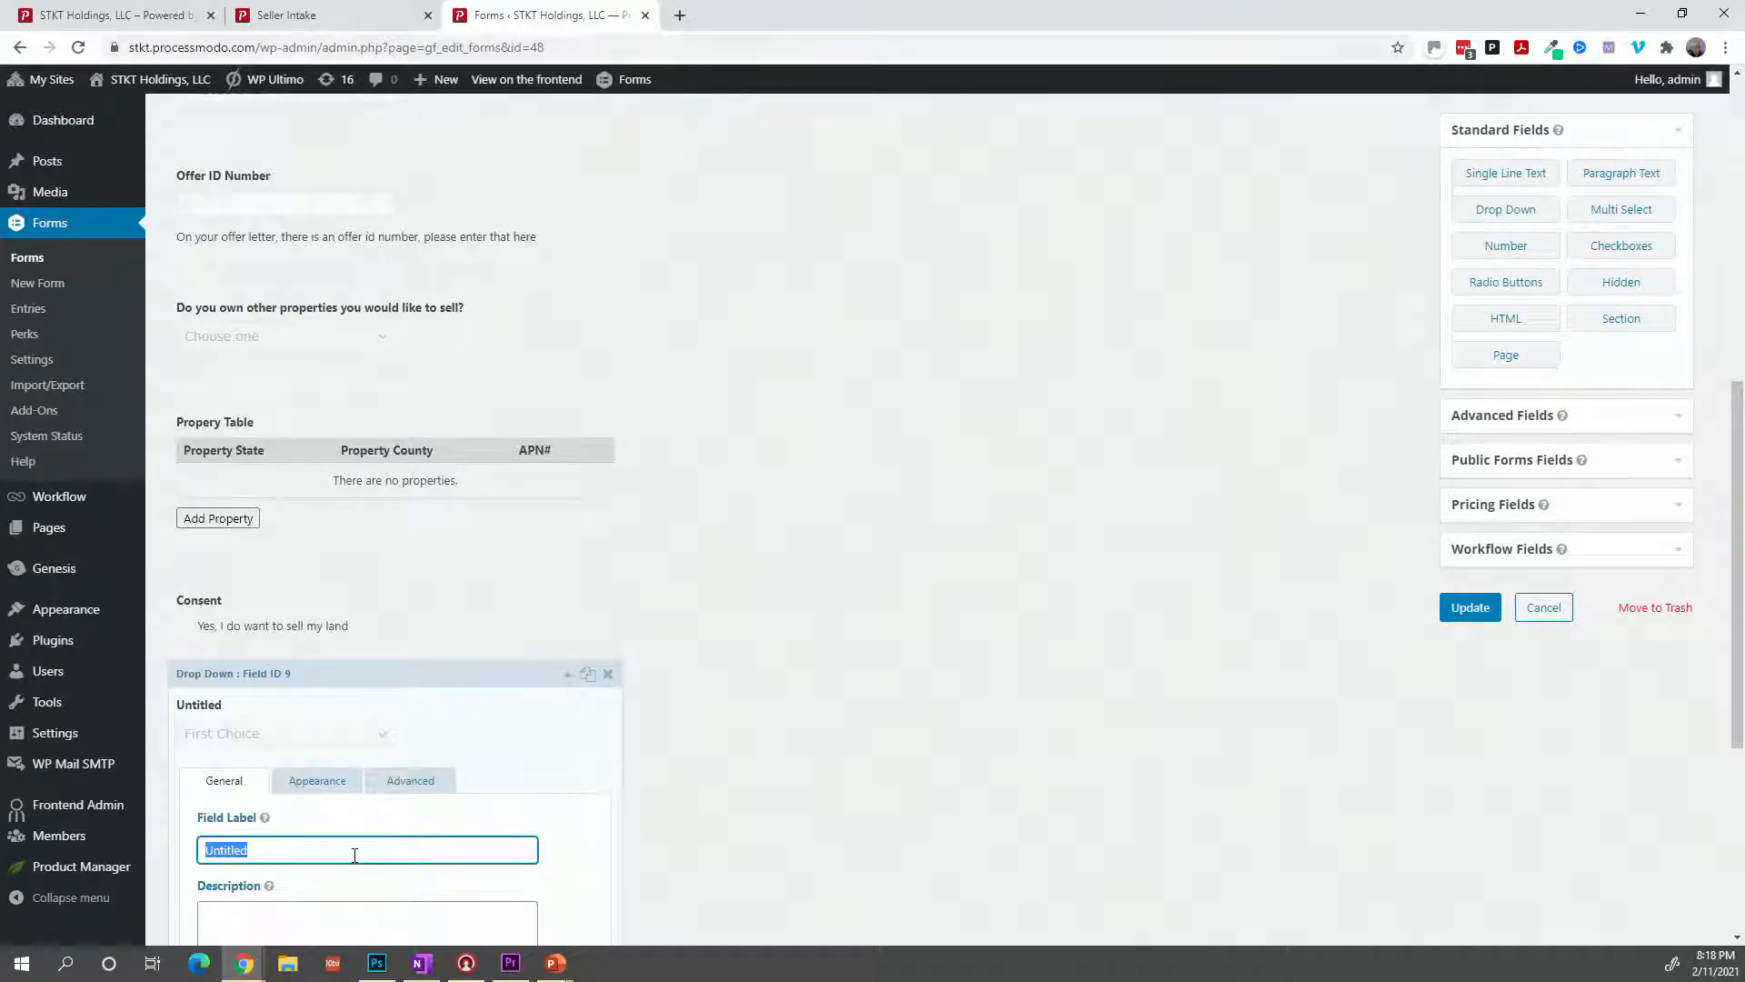
type("Status")
scroll(355, 856, "down", 3)
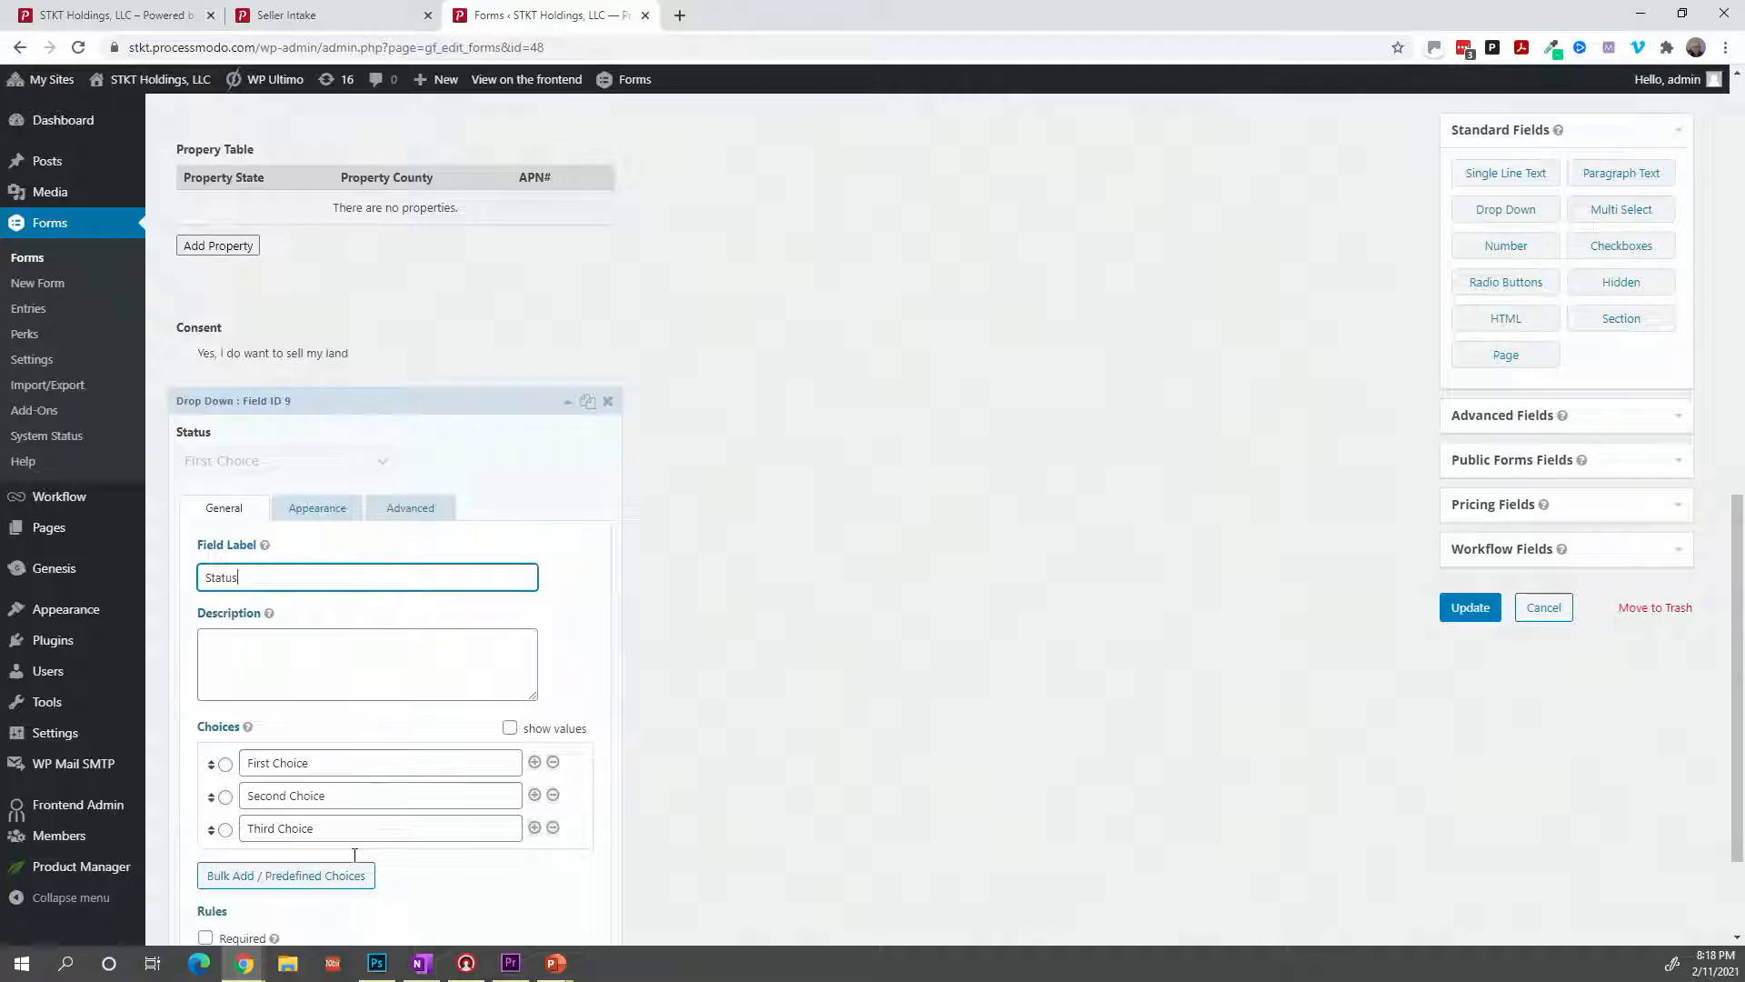
triple_click(324, 762)
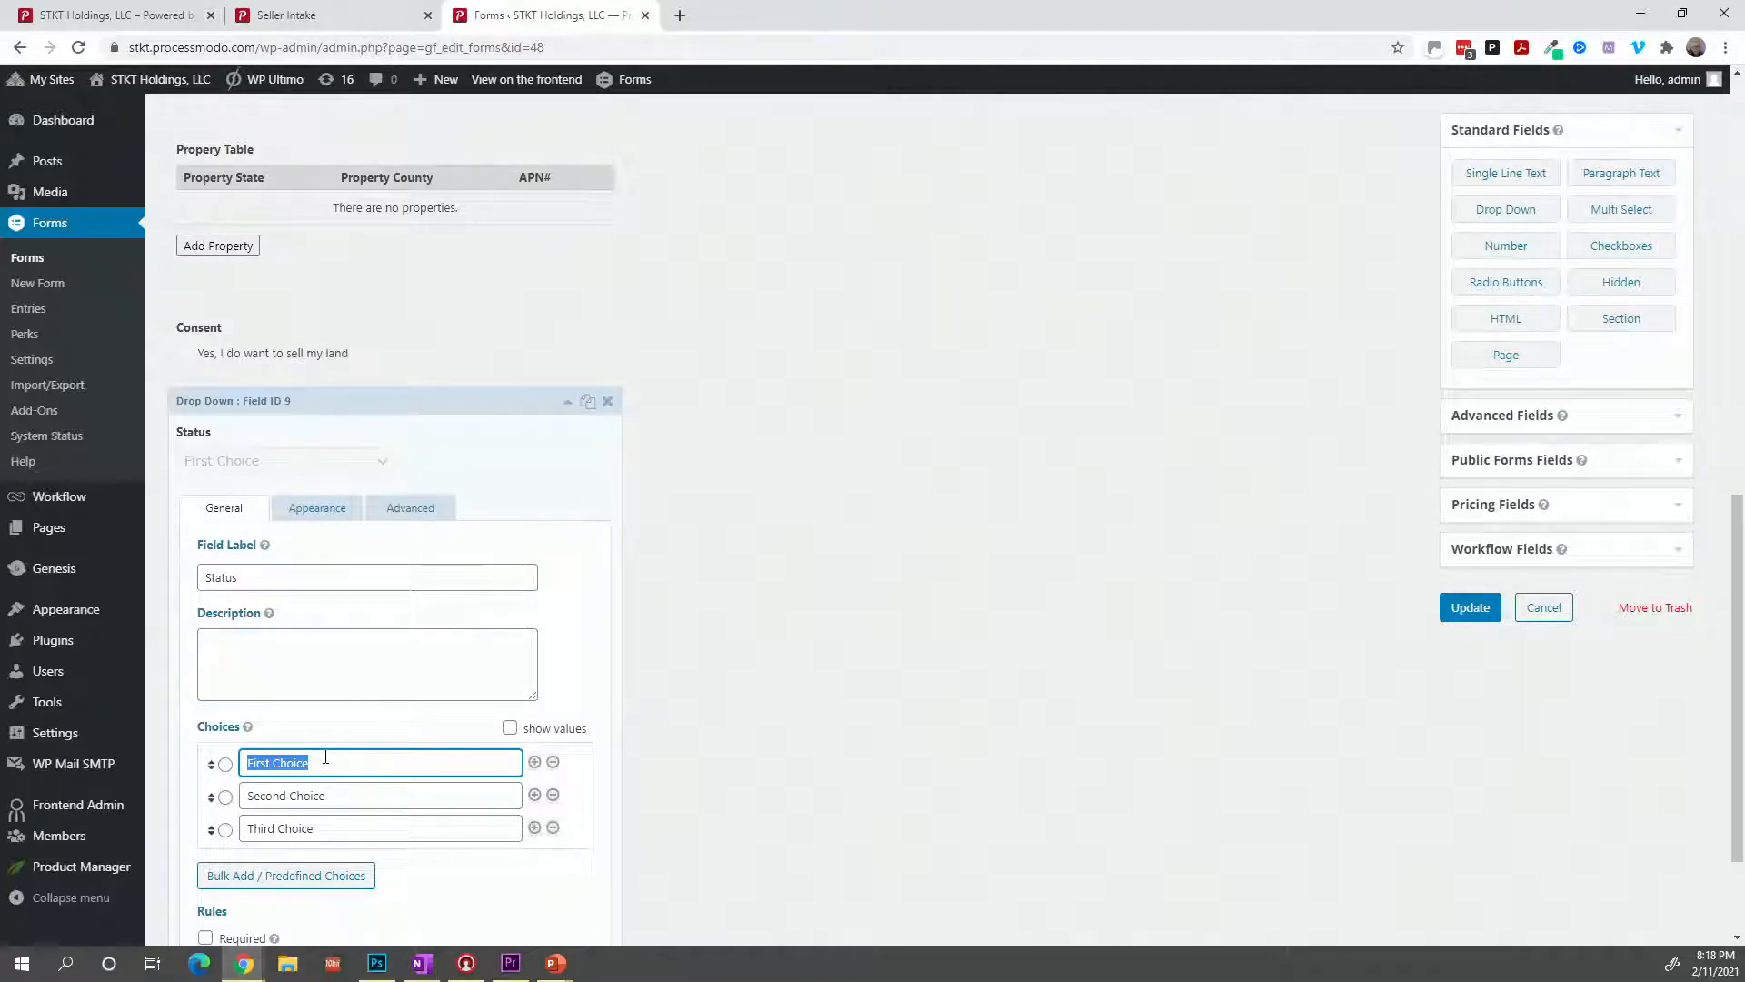
Replace the three default choices with Select One, Declined and Approved.
type("Declin")
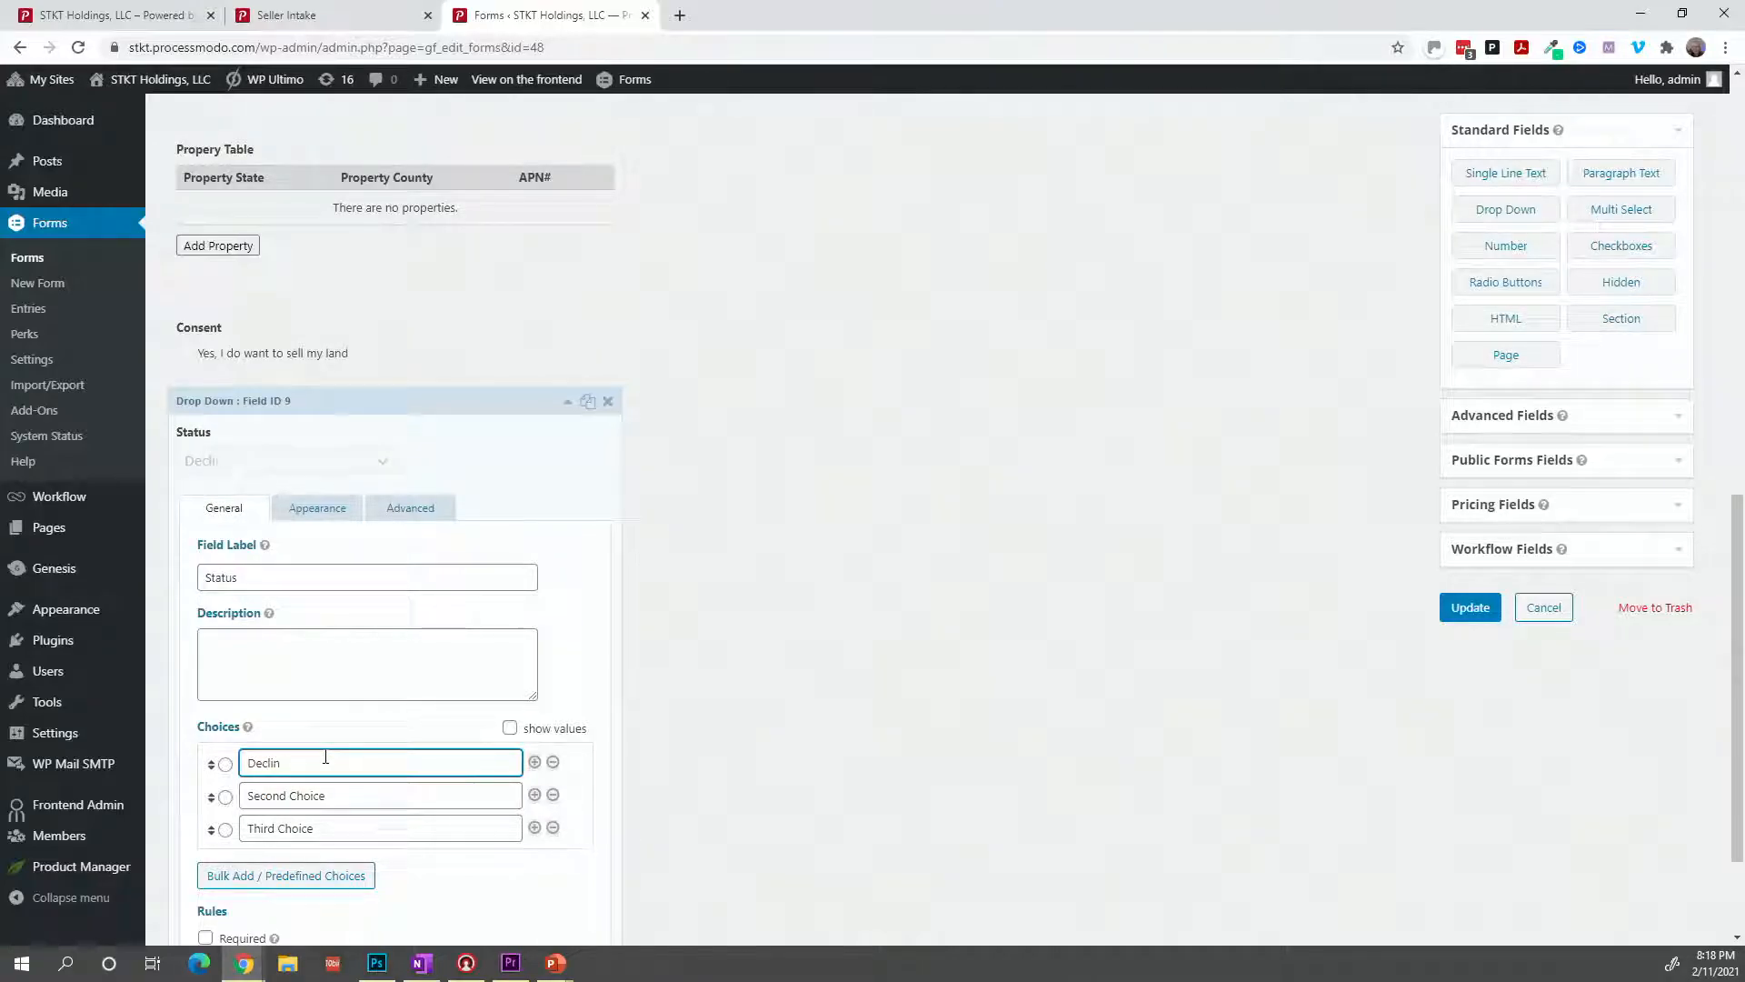
type("eSelect O")
key("Tab")
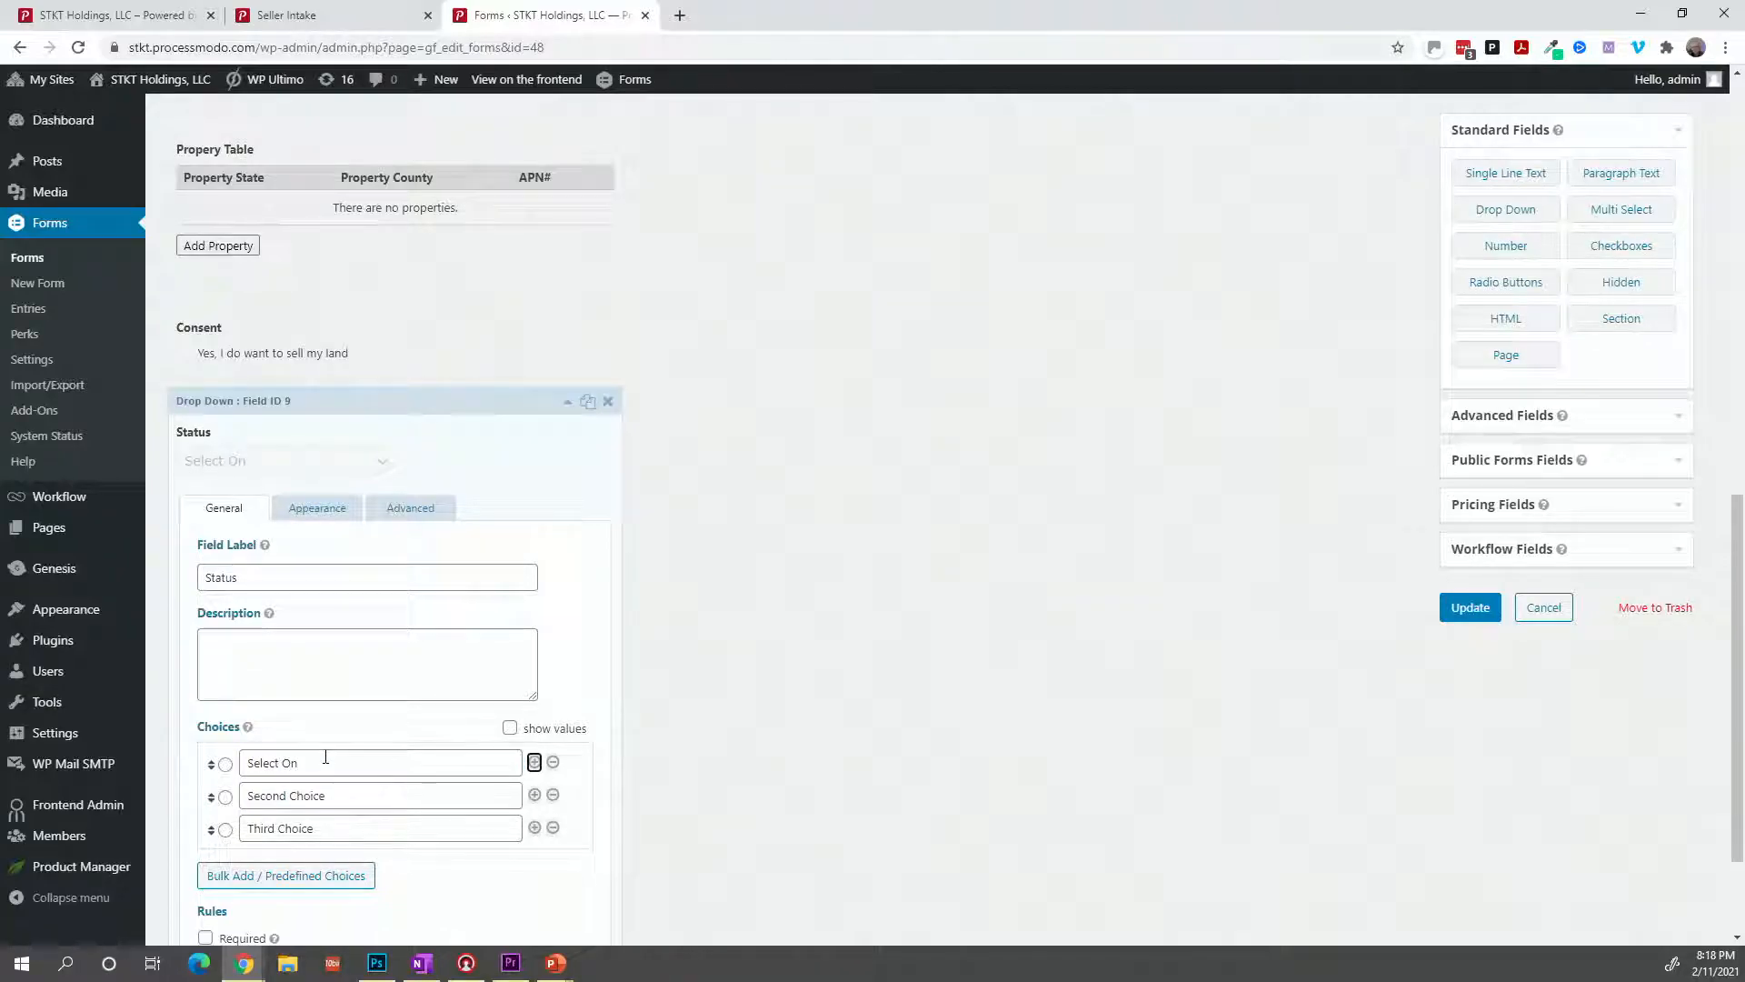
key("shift+Tab")
key("End")
type("e")
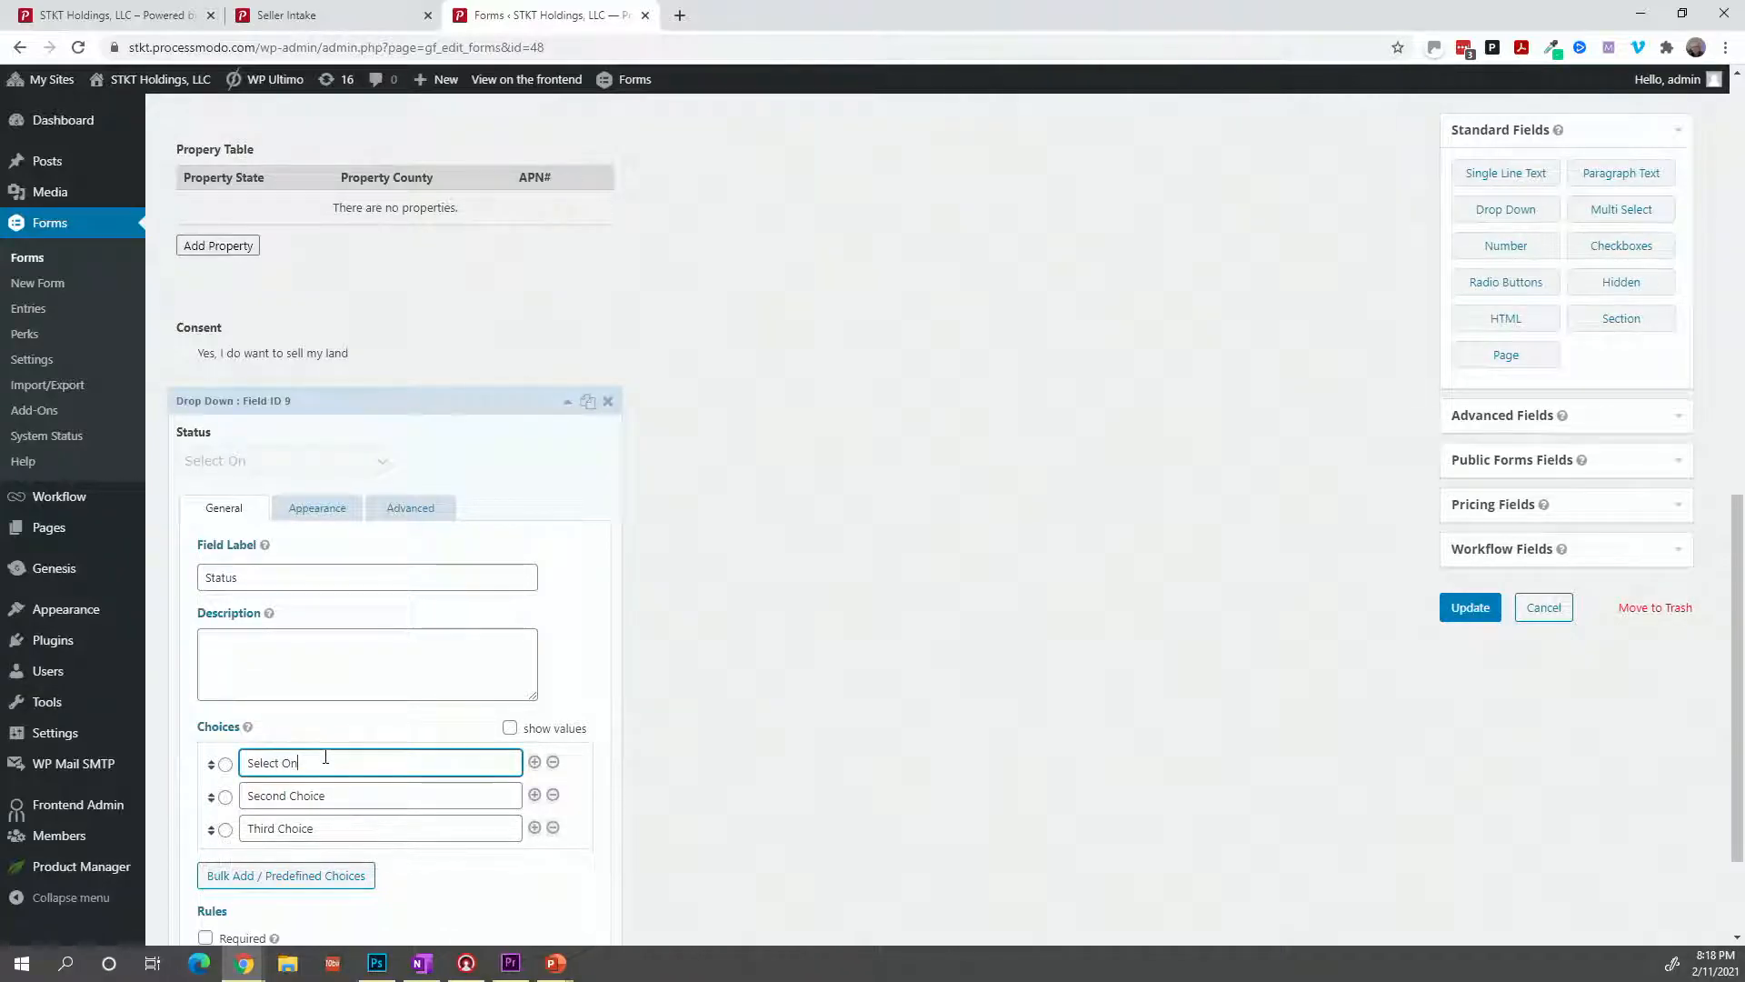
key("Tab")
key("Tab")
key("Tab")
key("Tab")
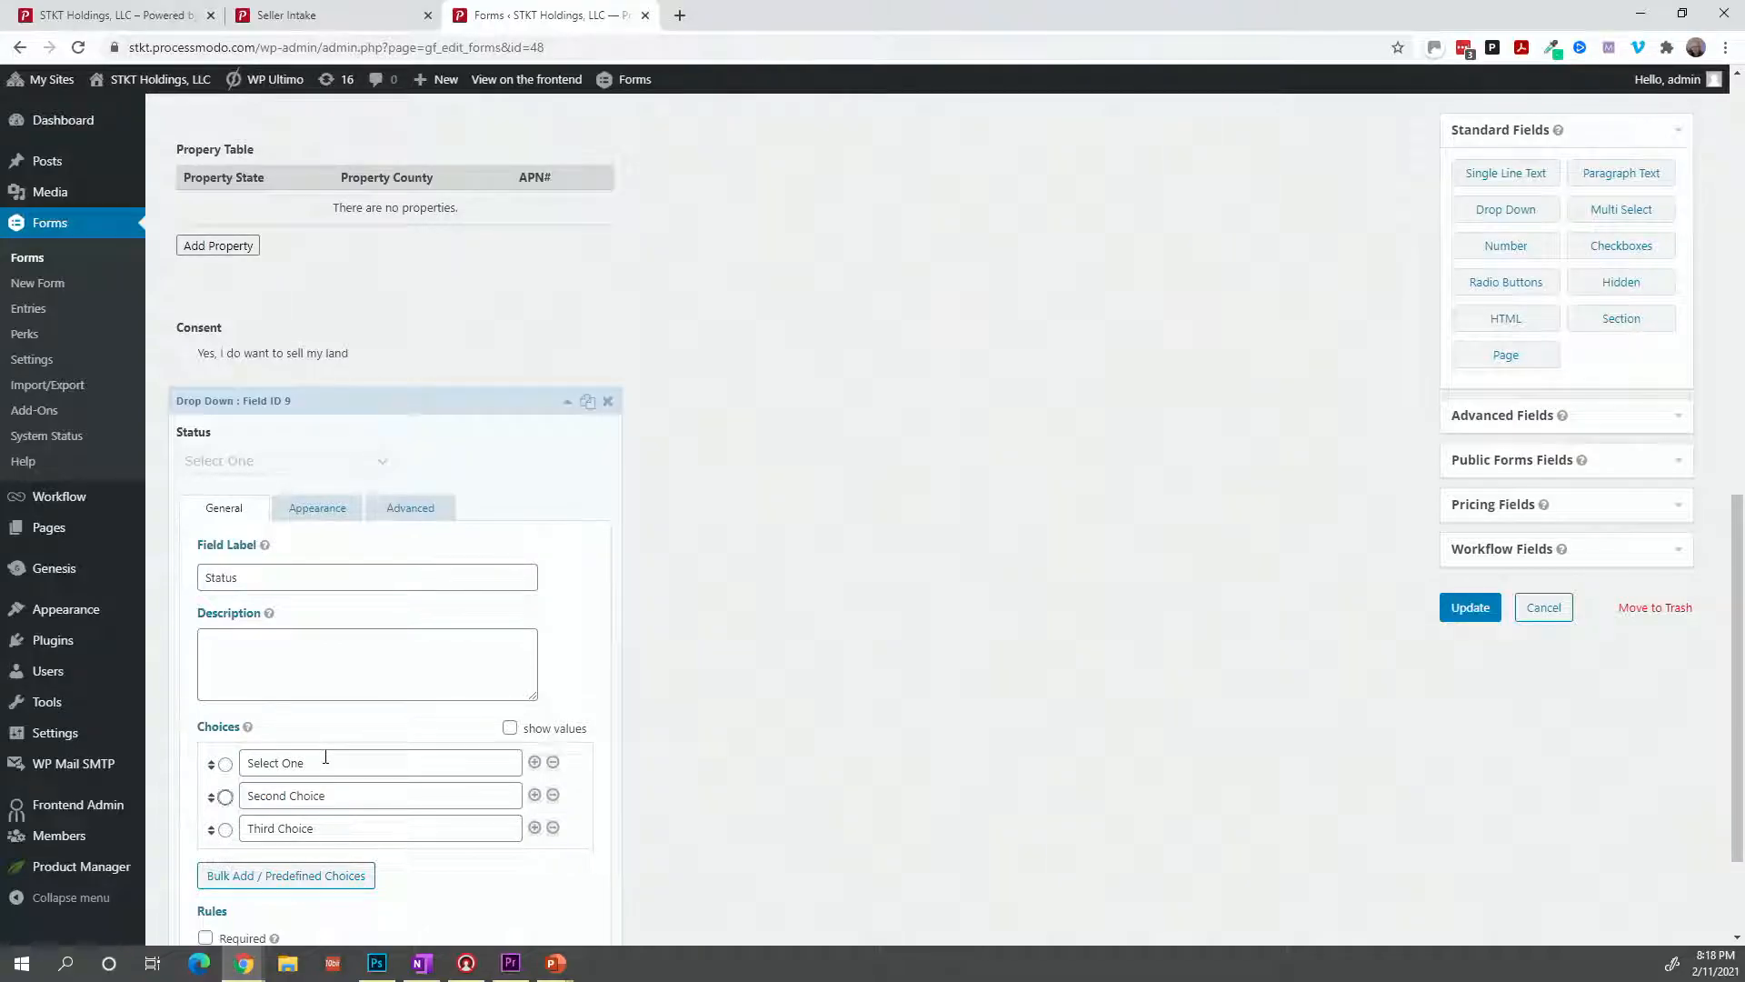
type("Dec")
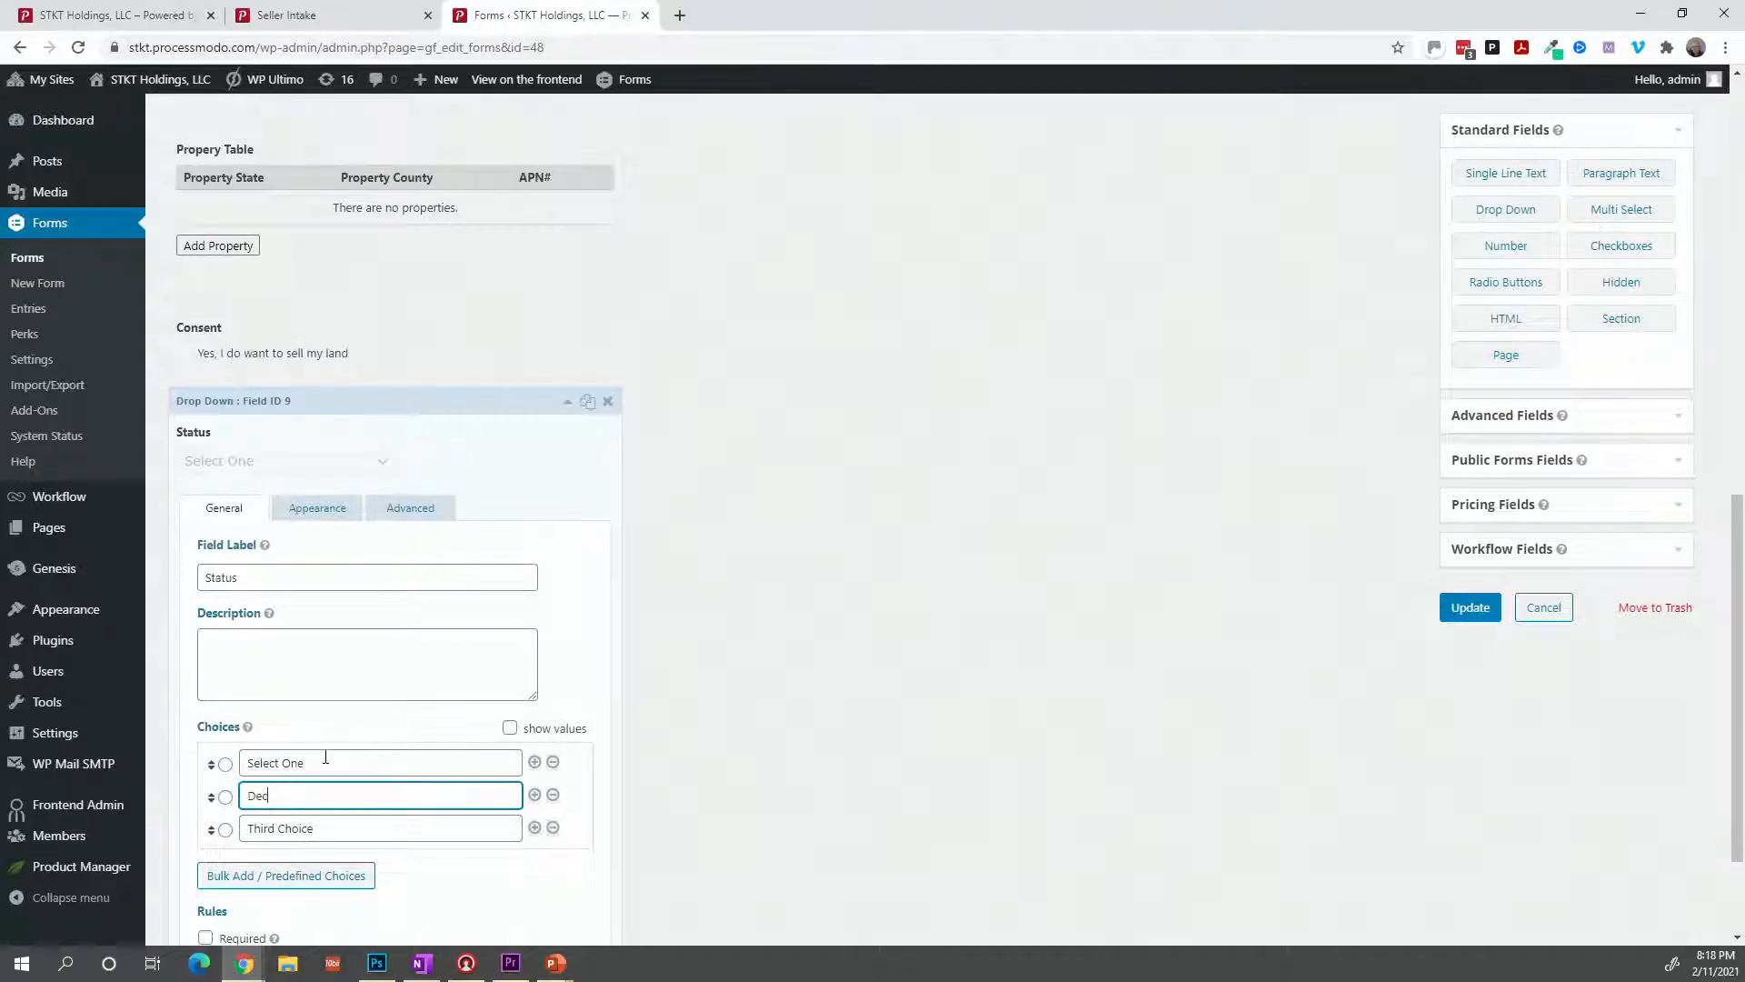
type("lined")
key("Tab")
key("Tab")
key("Tab")
key("Tab")
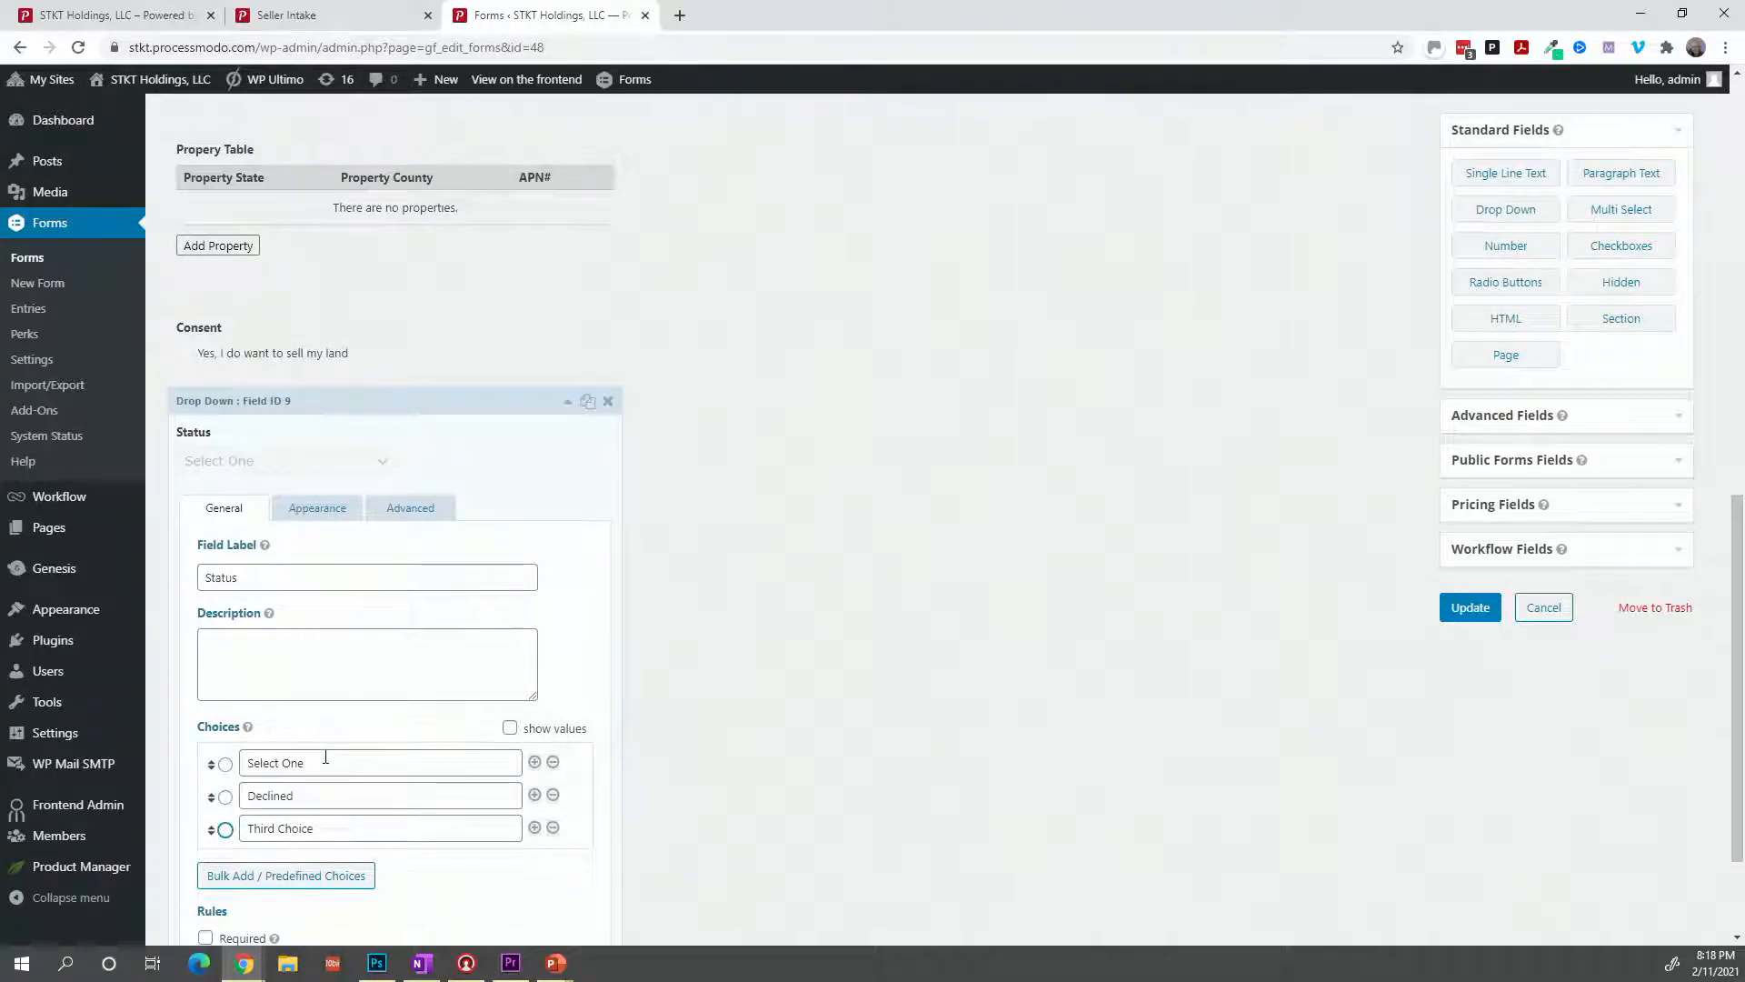
type("Approved")
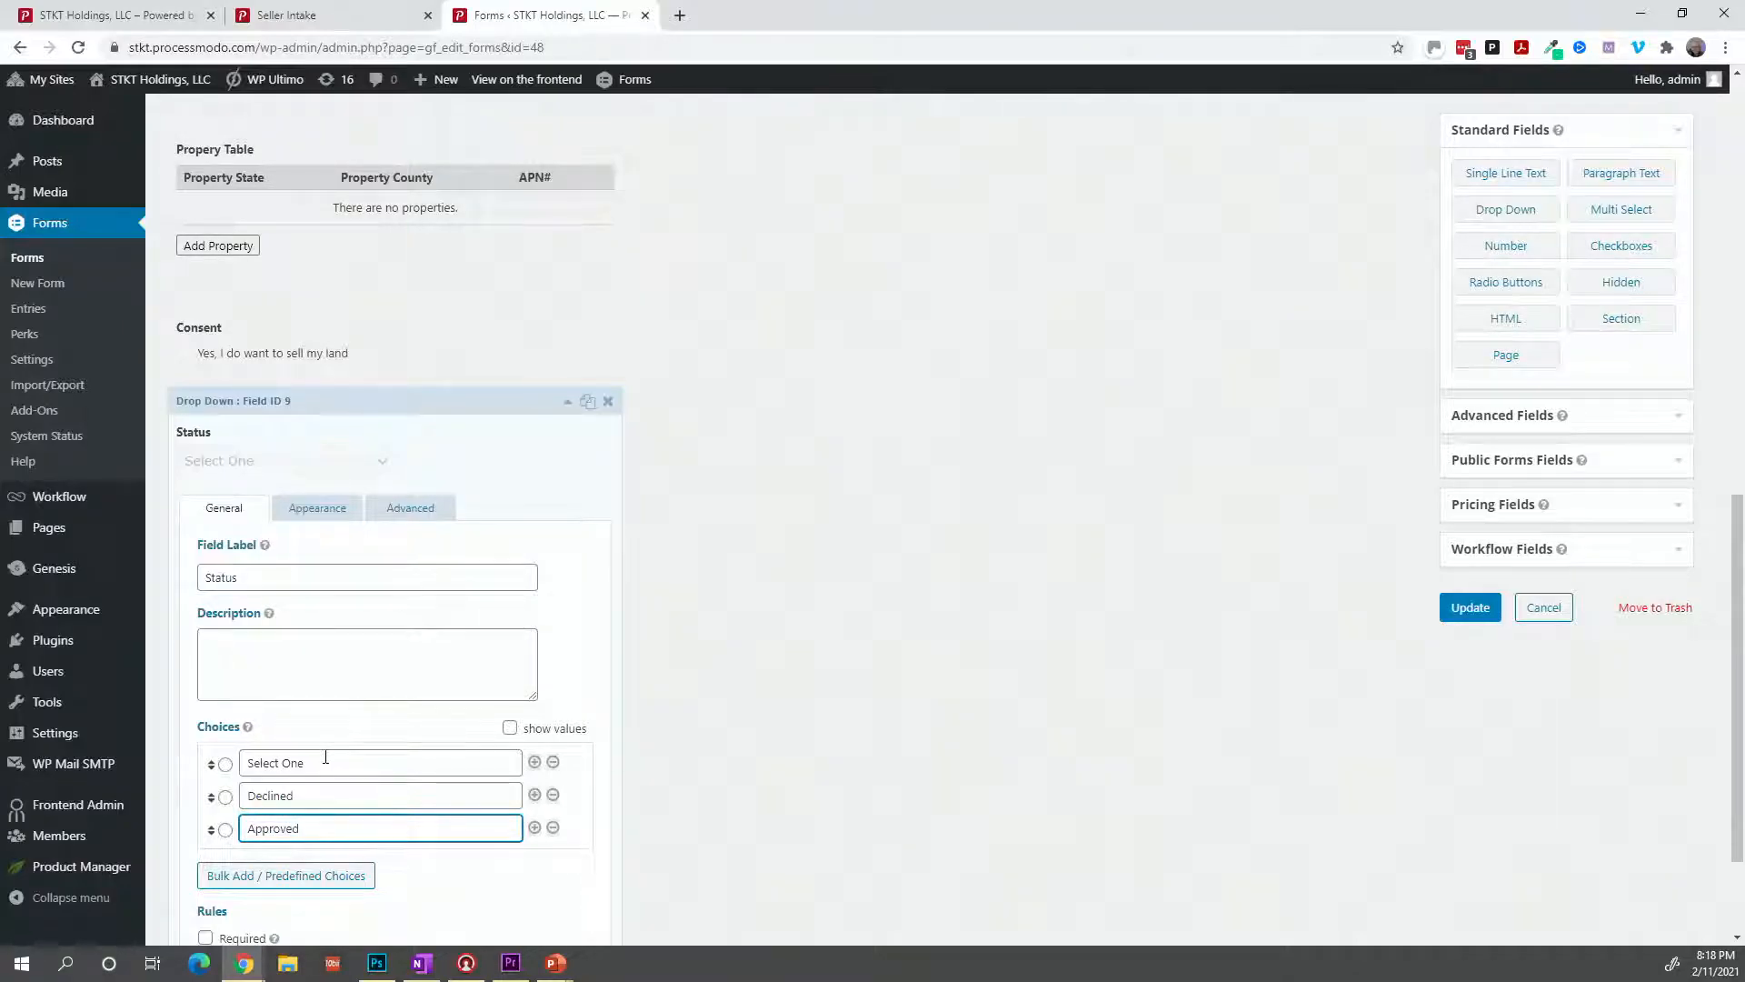
Add three more choice rows: DD Start, DD Review and Closing - Started.
scroll(326, 758, "down", 1)
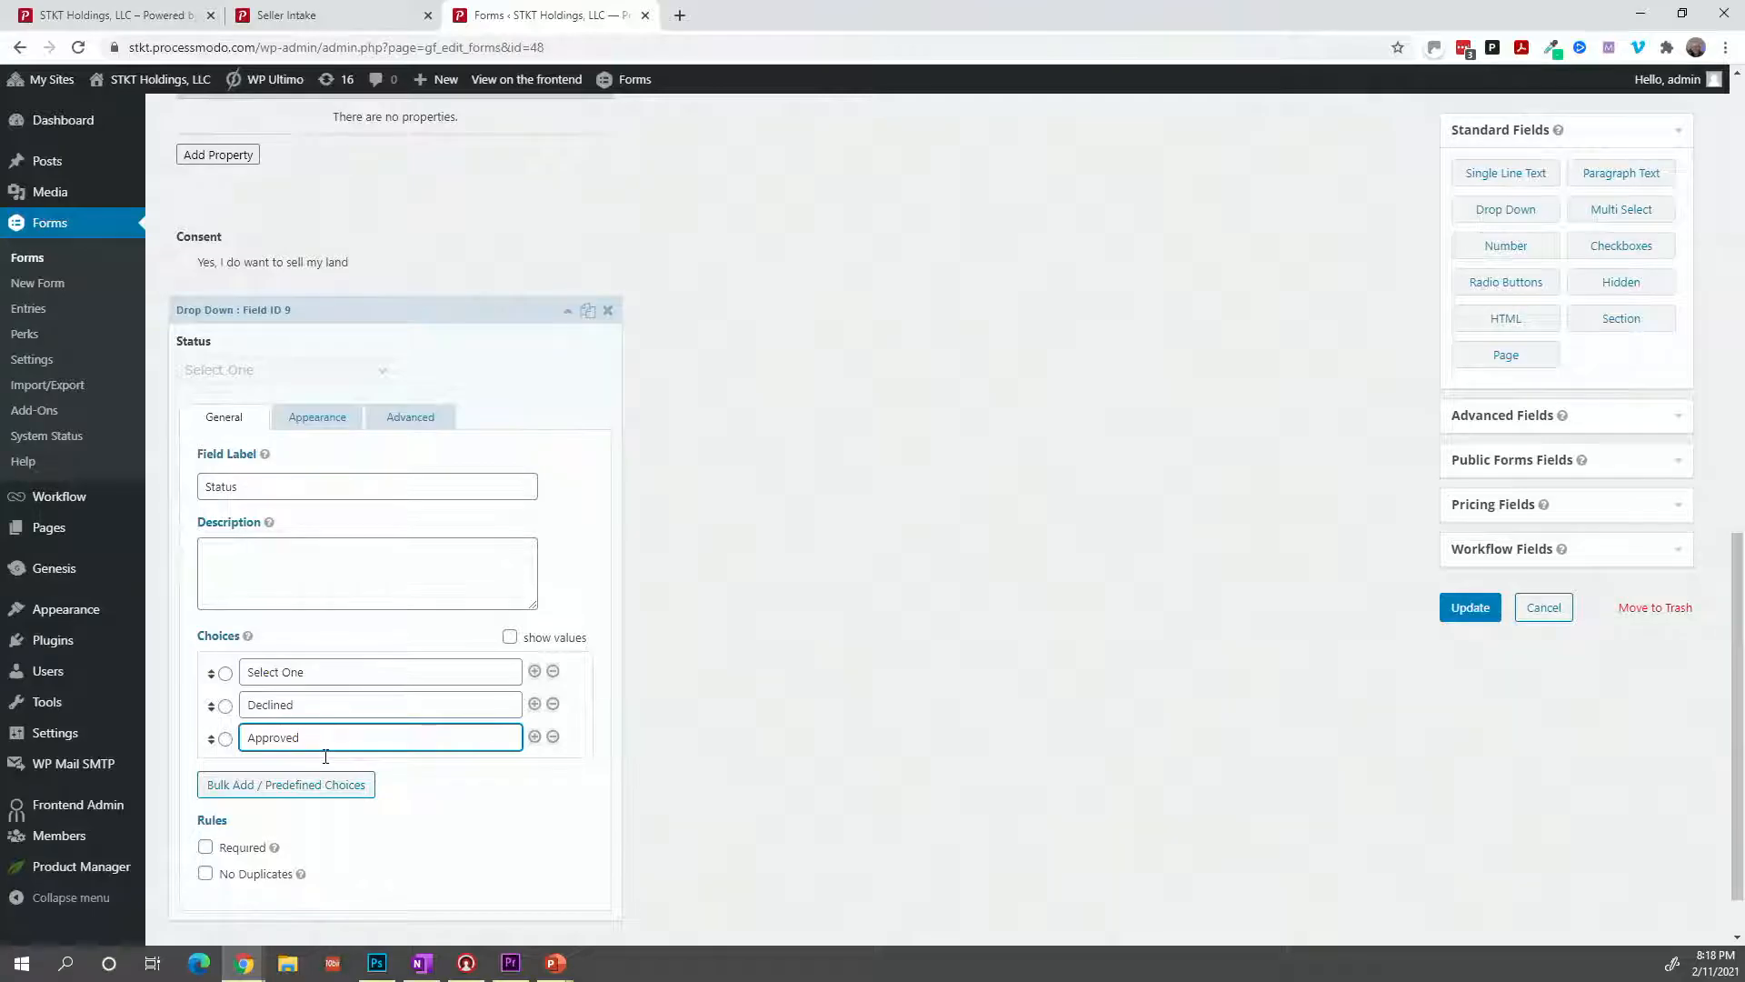
scroll(325, 757, "down", 1)
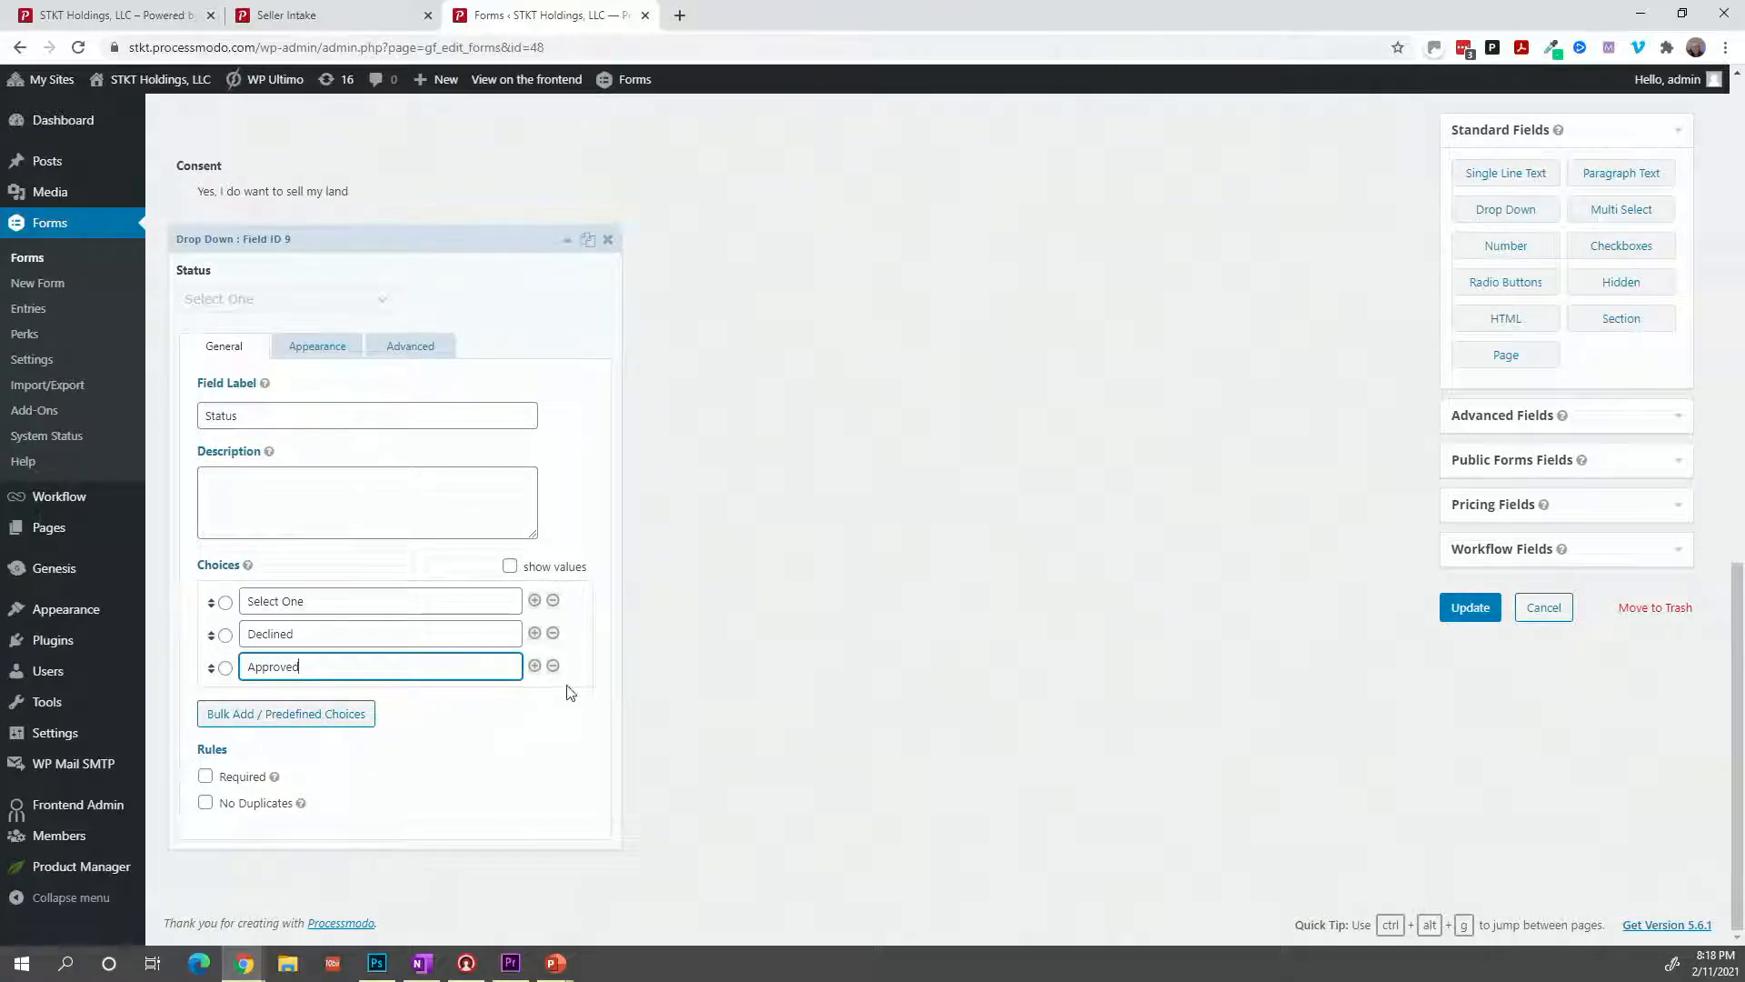
left_click(535, 666)
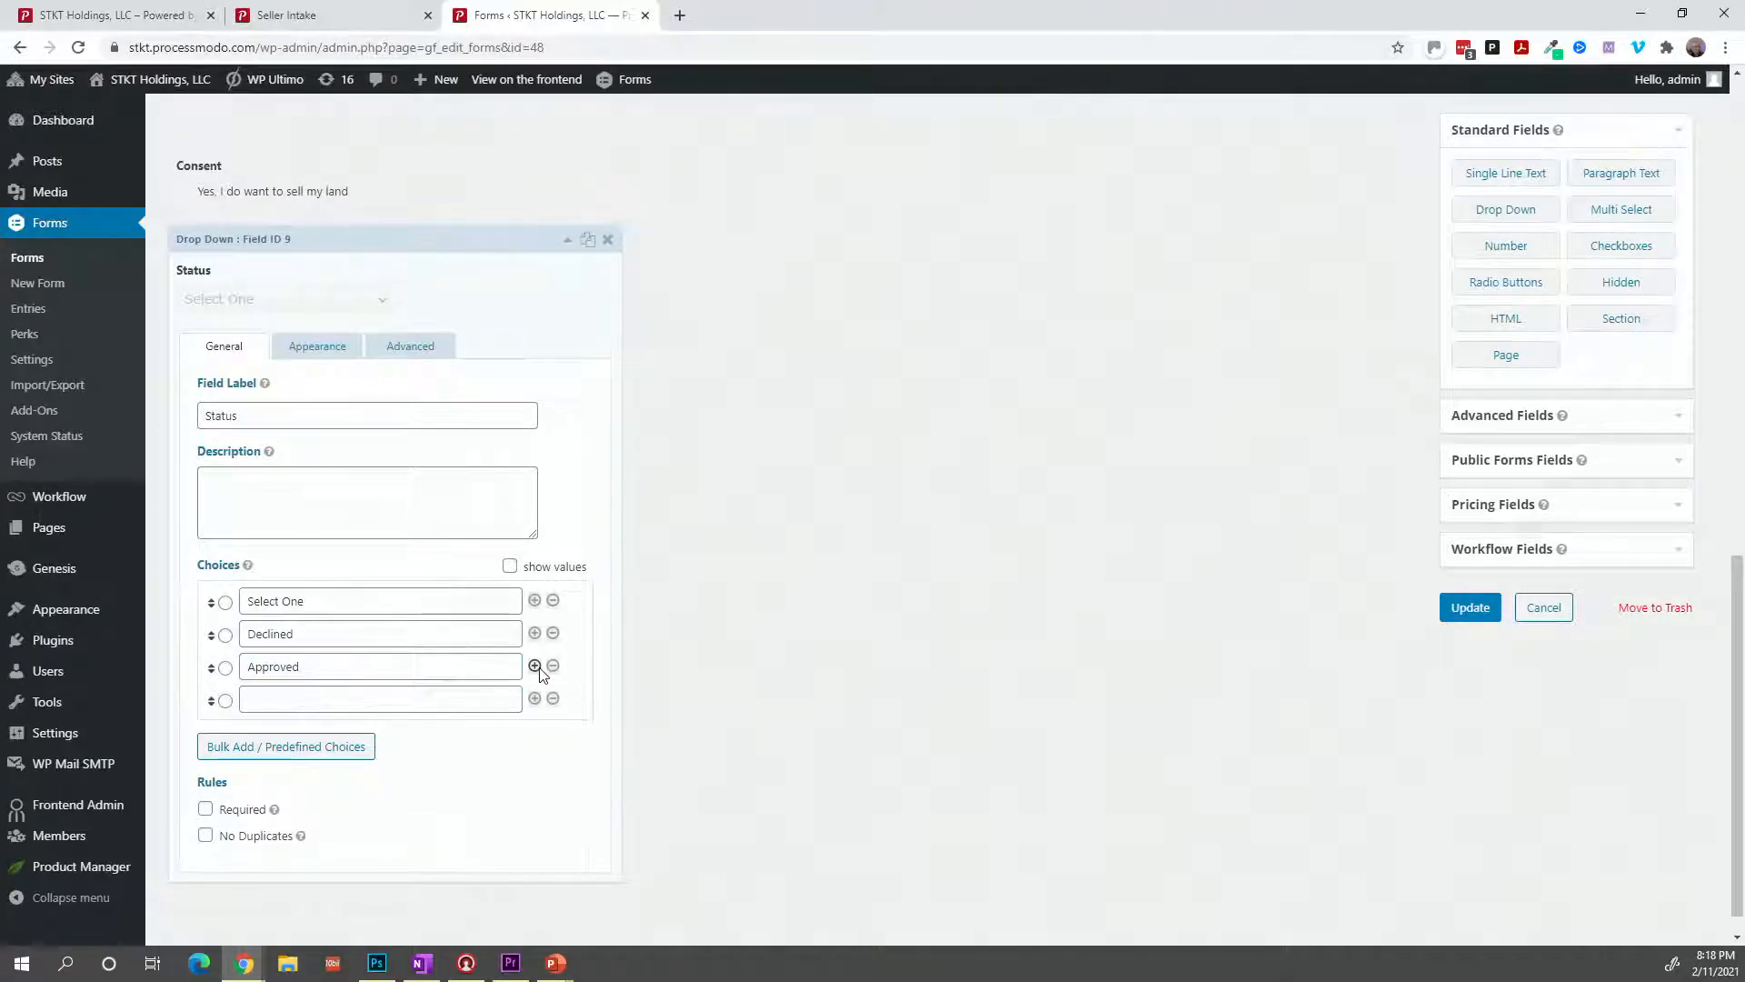
left_click(534, 700)
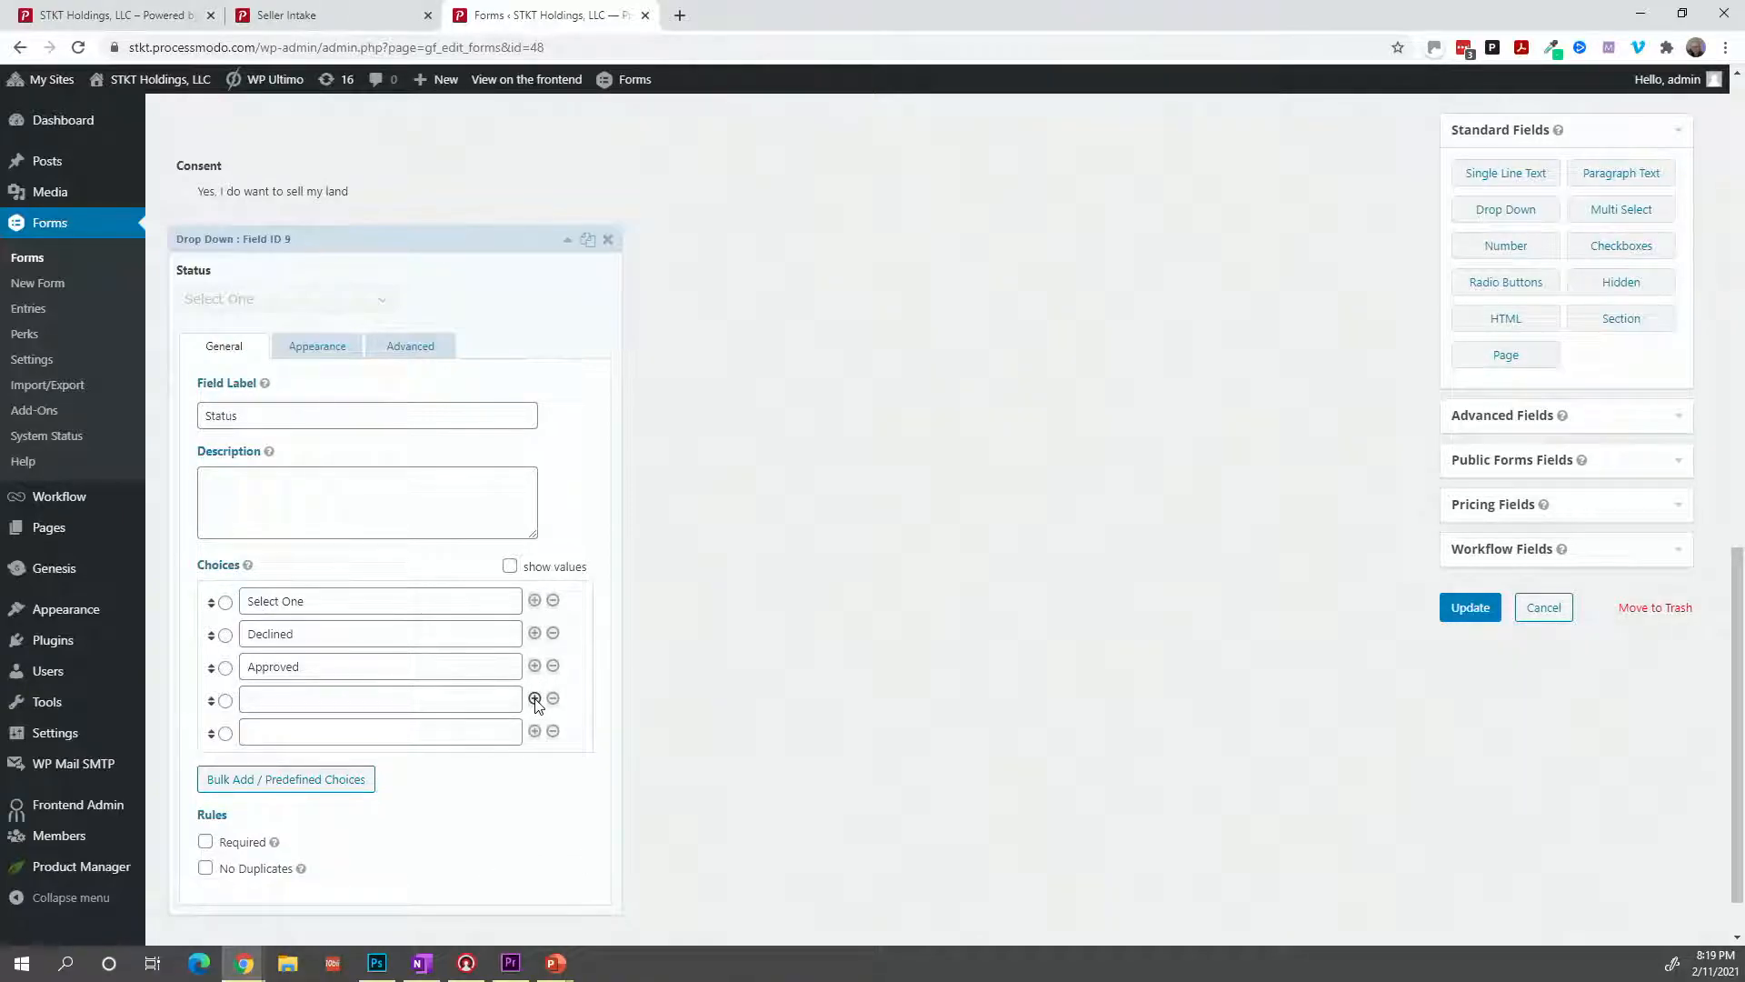
left_click(535, 700)
left_click(480, 697)
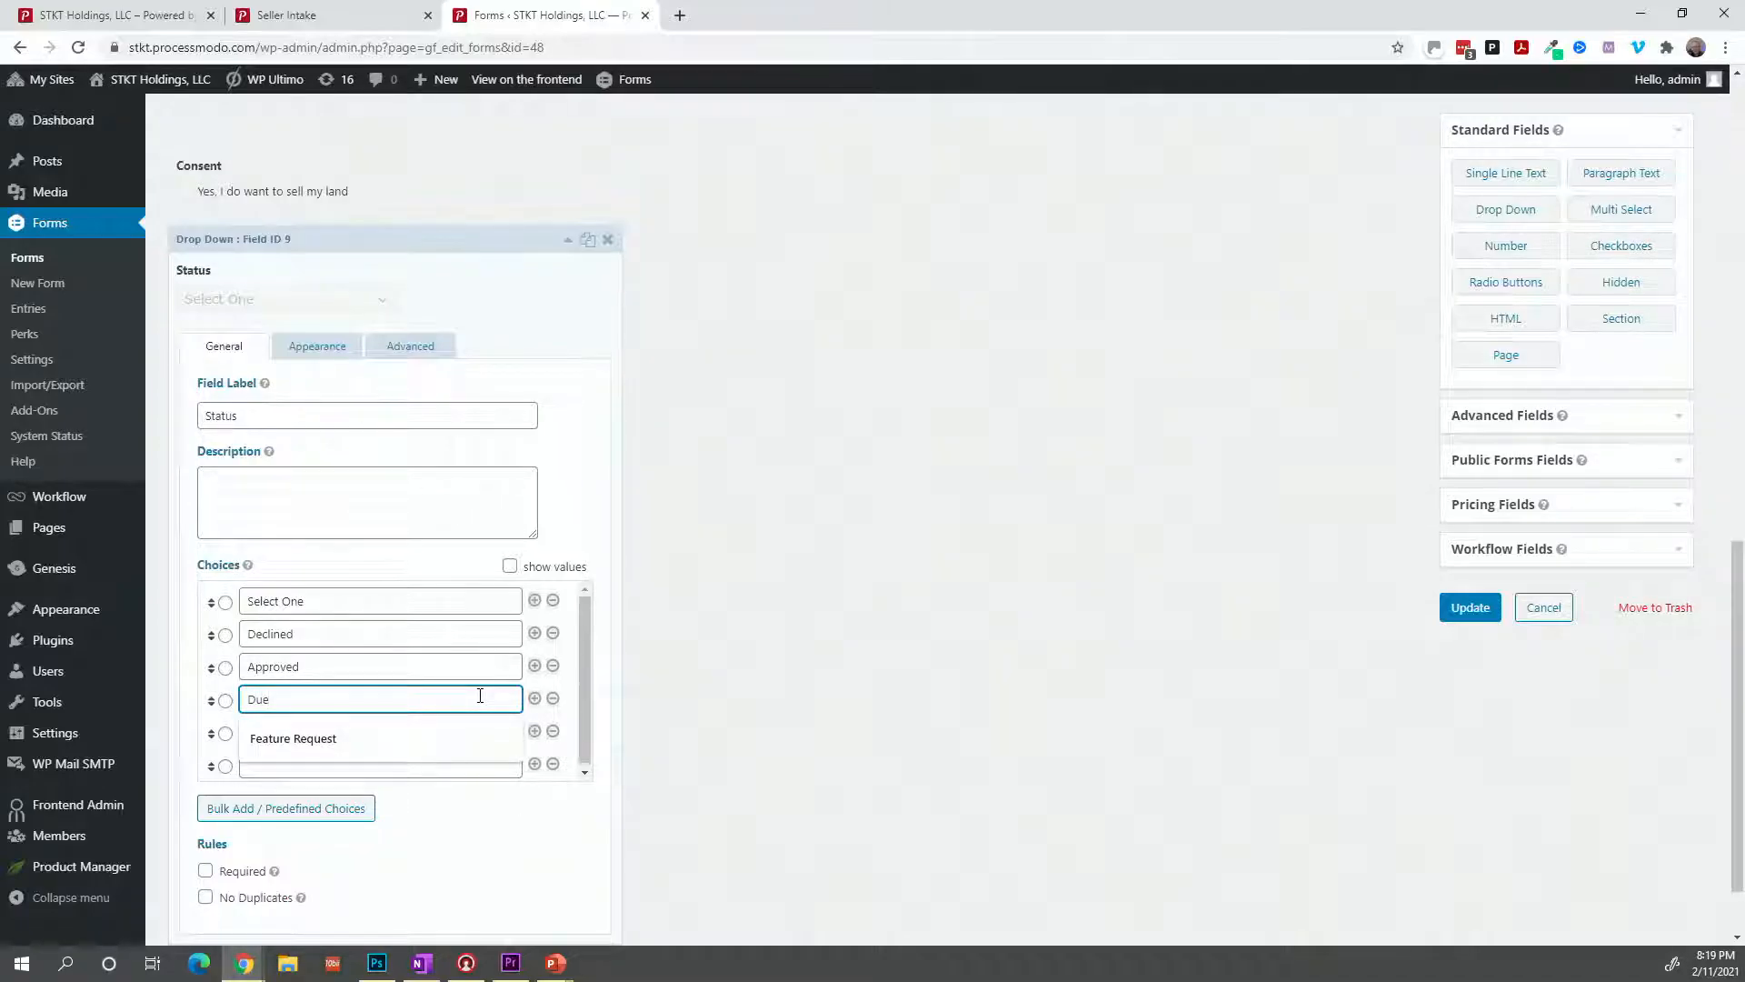
type("DD Sa")
type("art")
key("Tab")
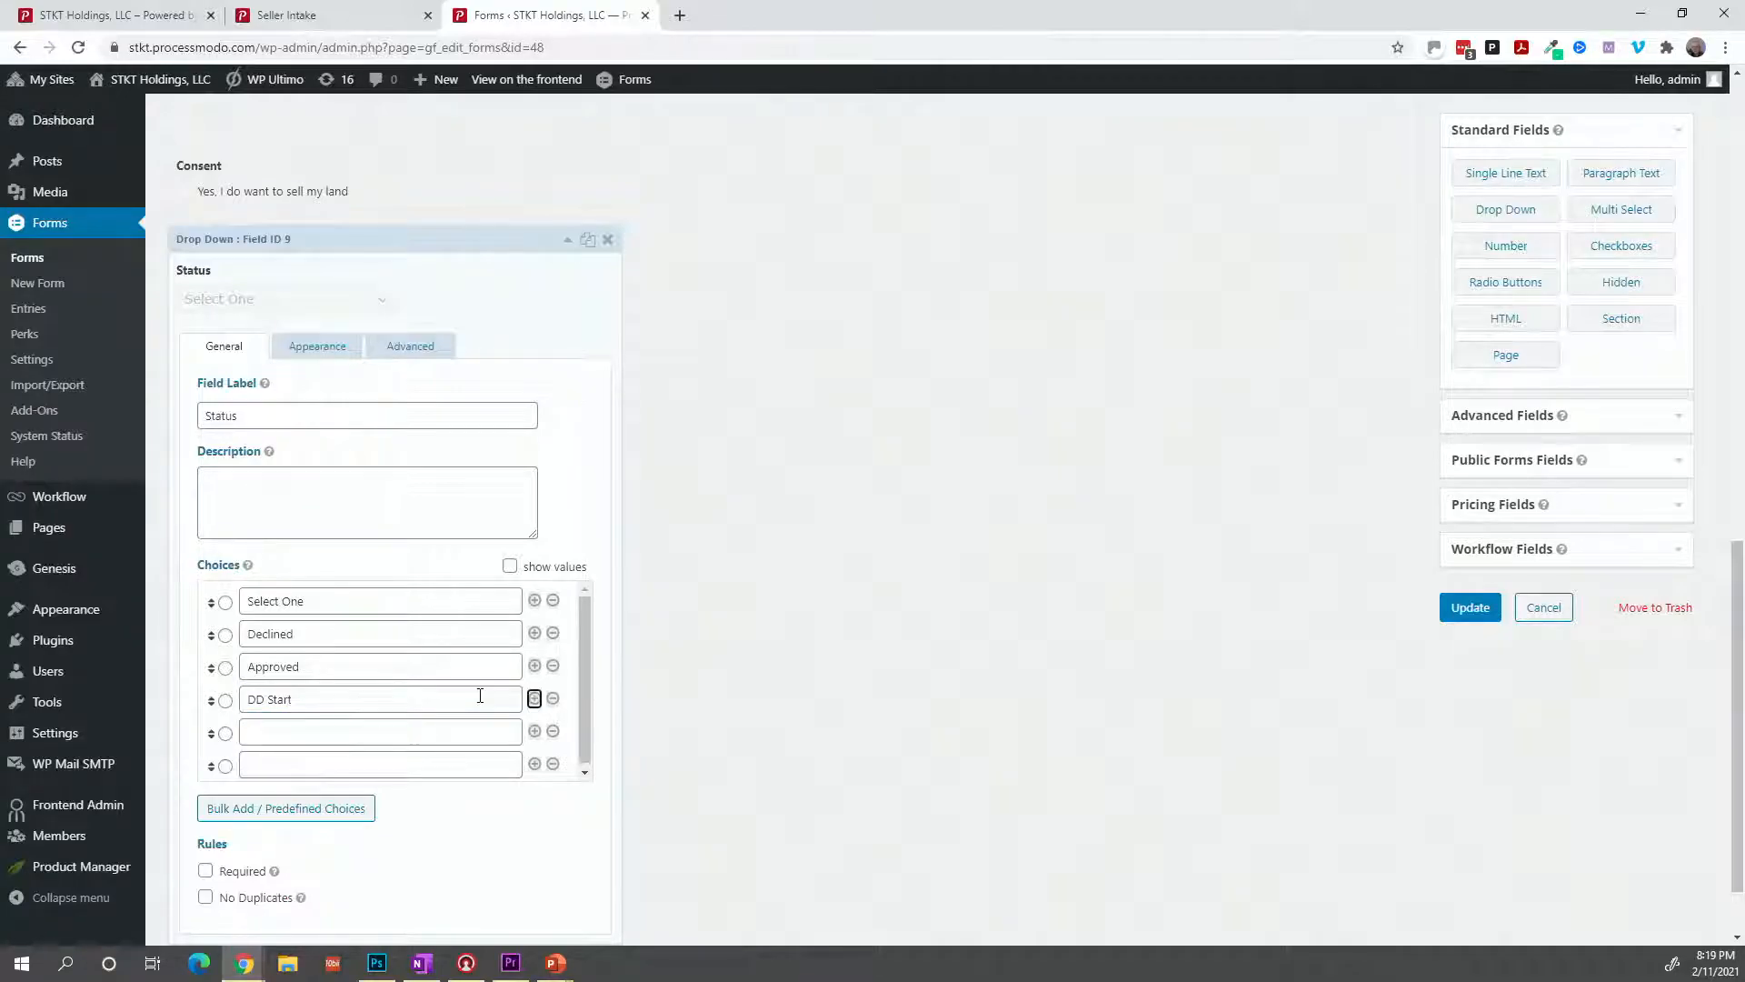
key("Tab")
key("Tab")
key("Tab")
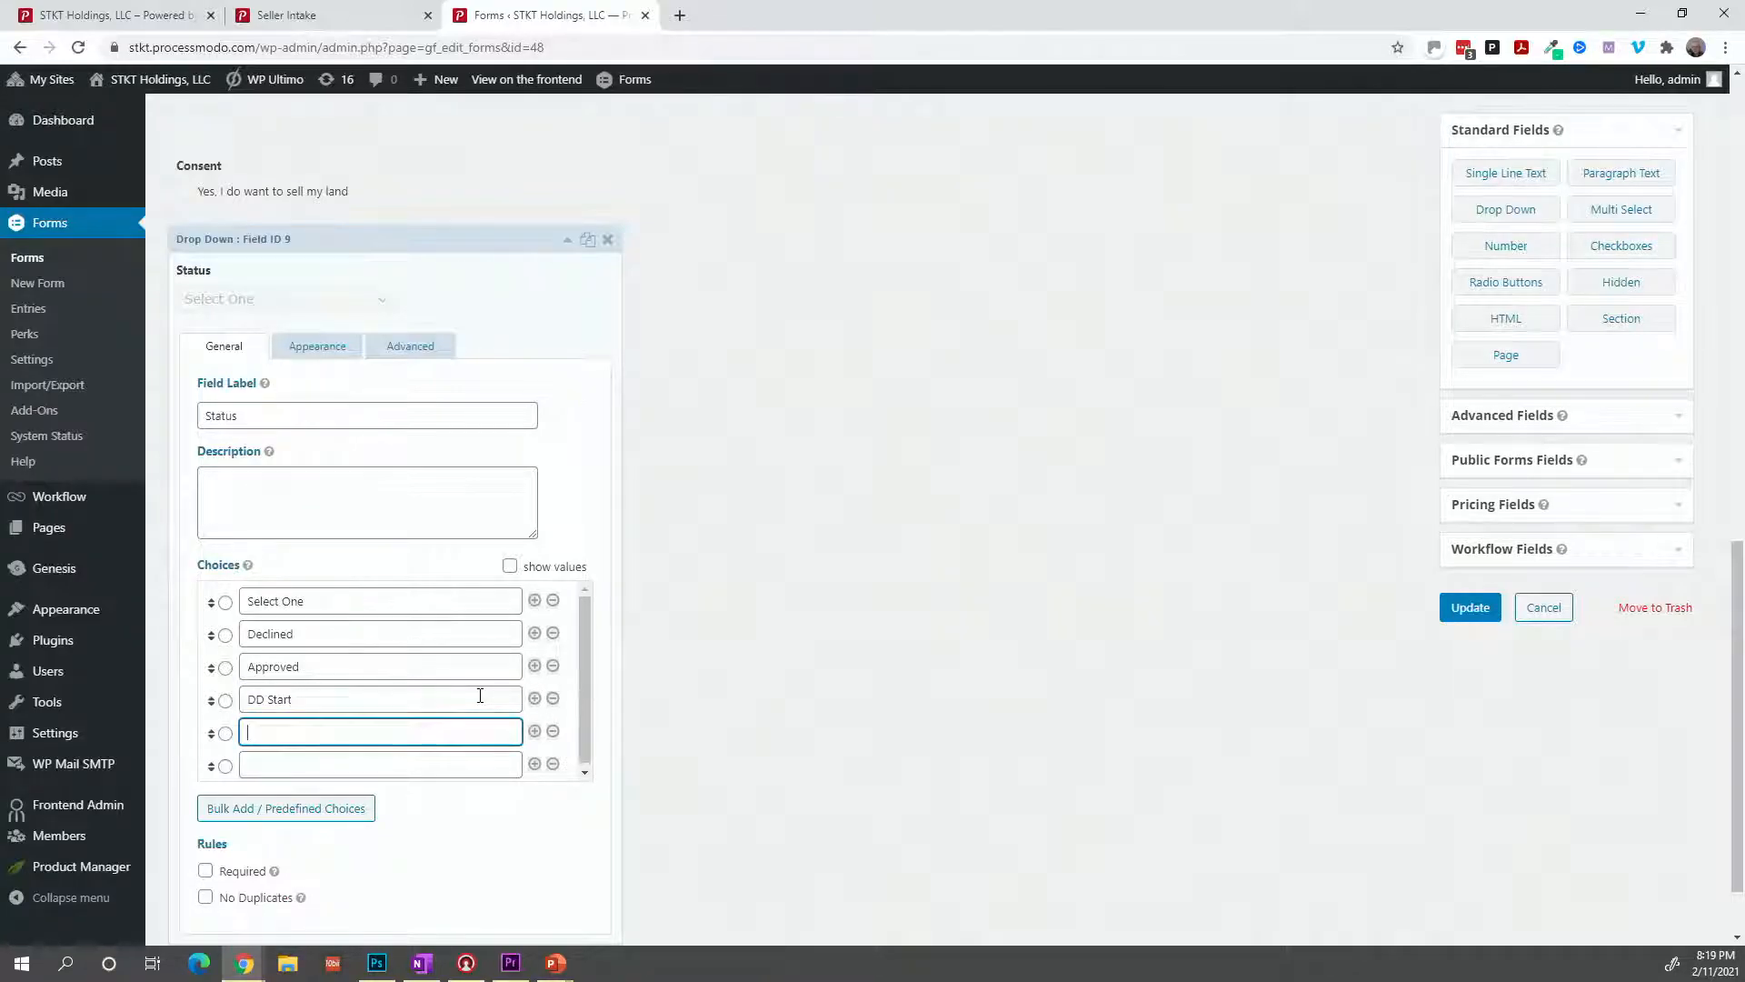
type("DD Review")
key("Tab")
key("Tab")
key("Tab")
key("Tab")
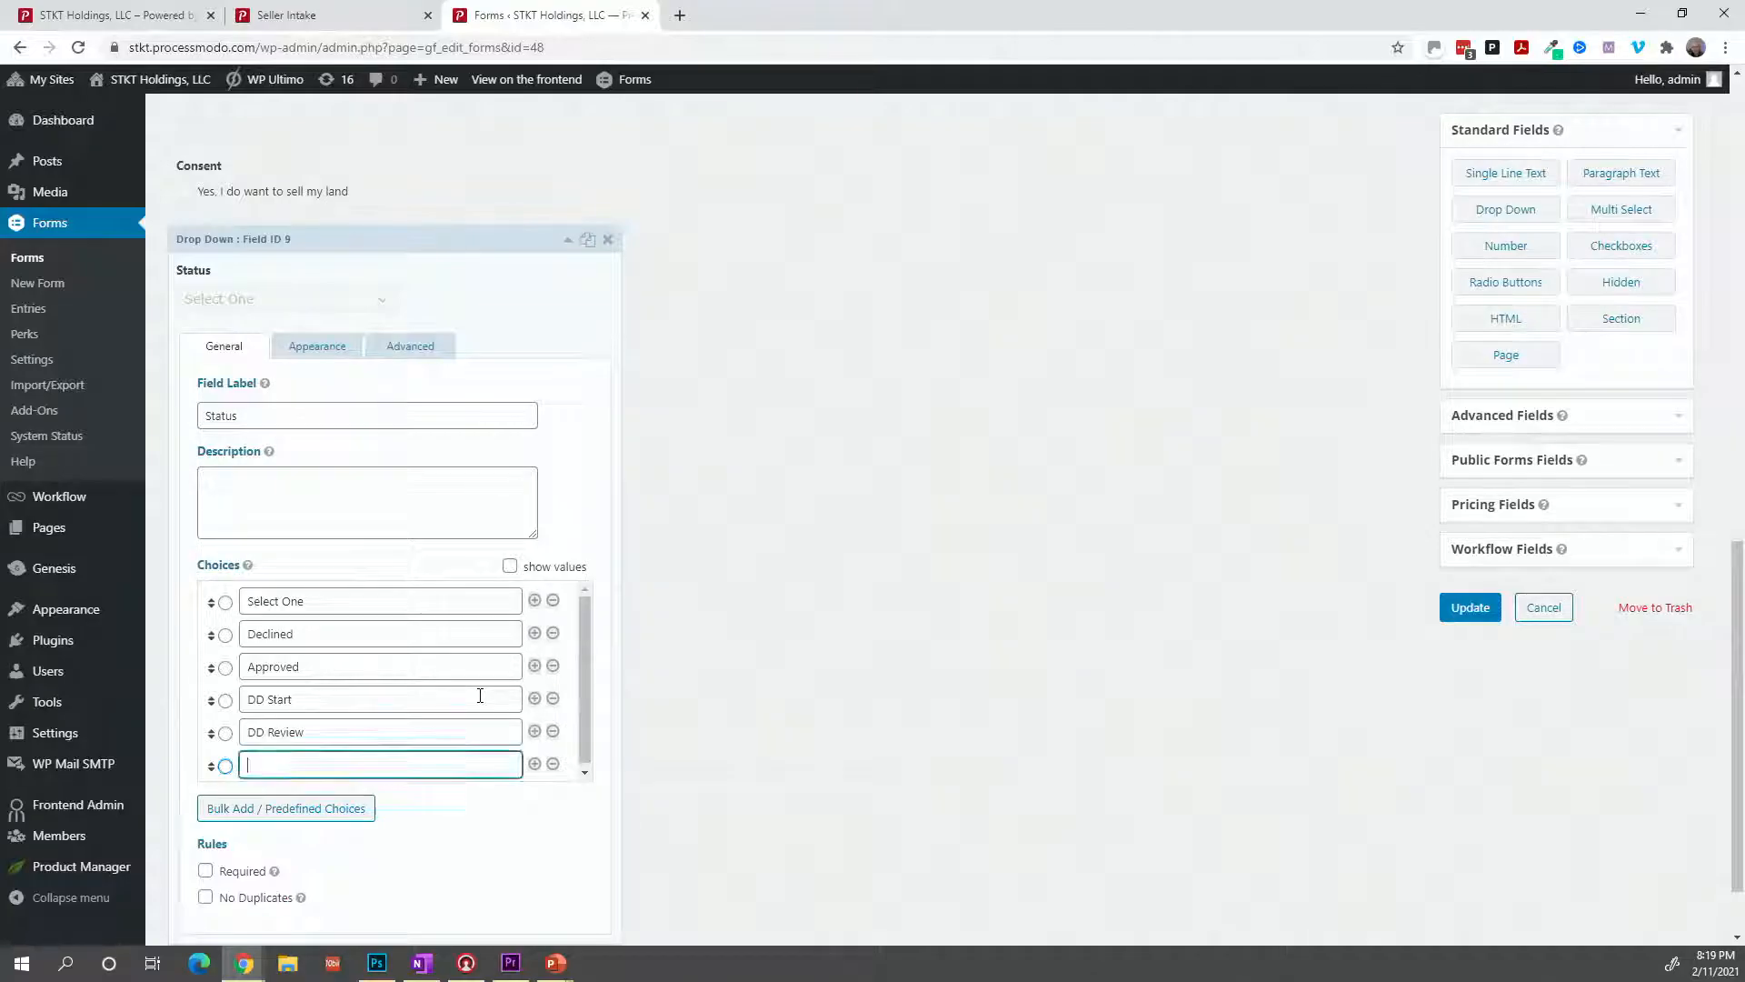
type("Closing - Started")
Add the Status choices Deed Received and Deed Recorded, removing a surplus empty row.
left_click(534, 764)
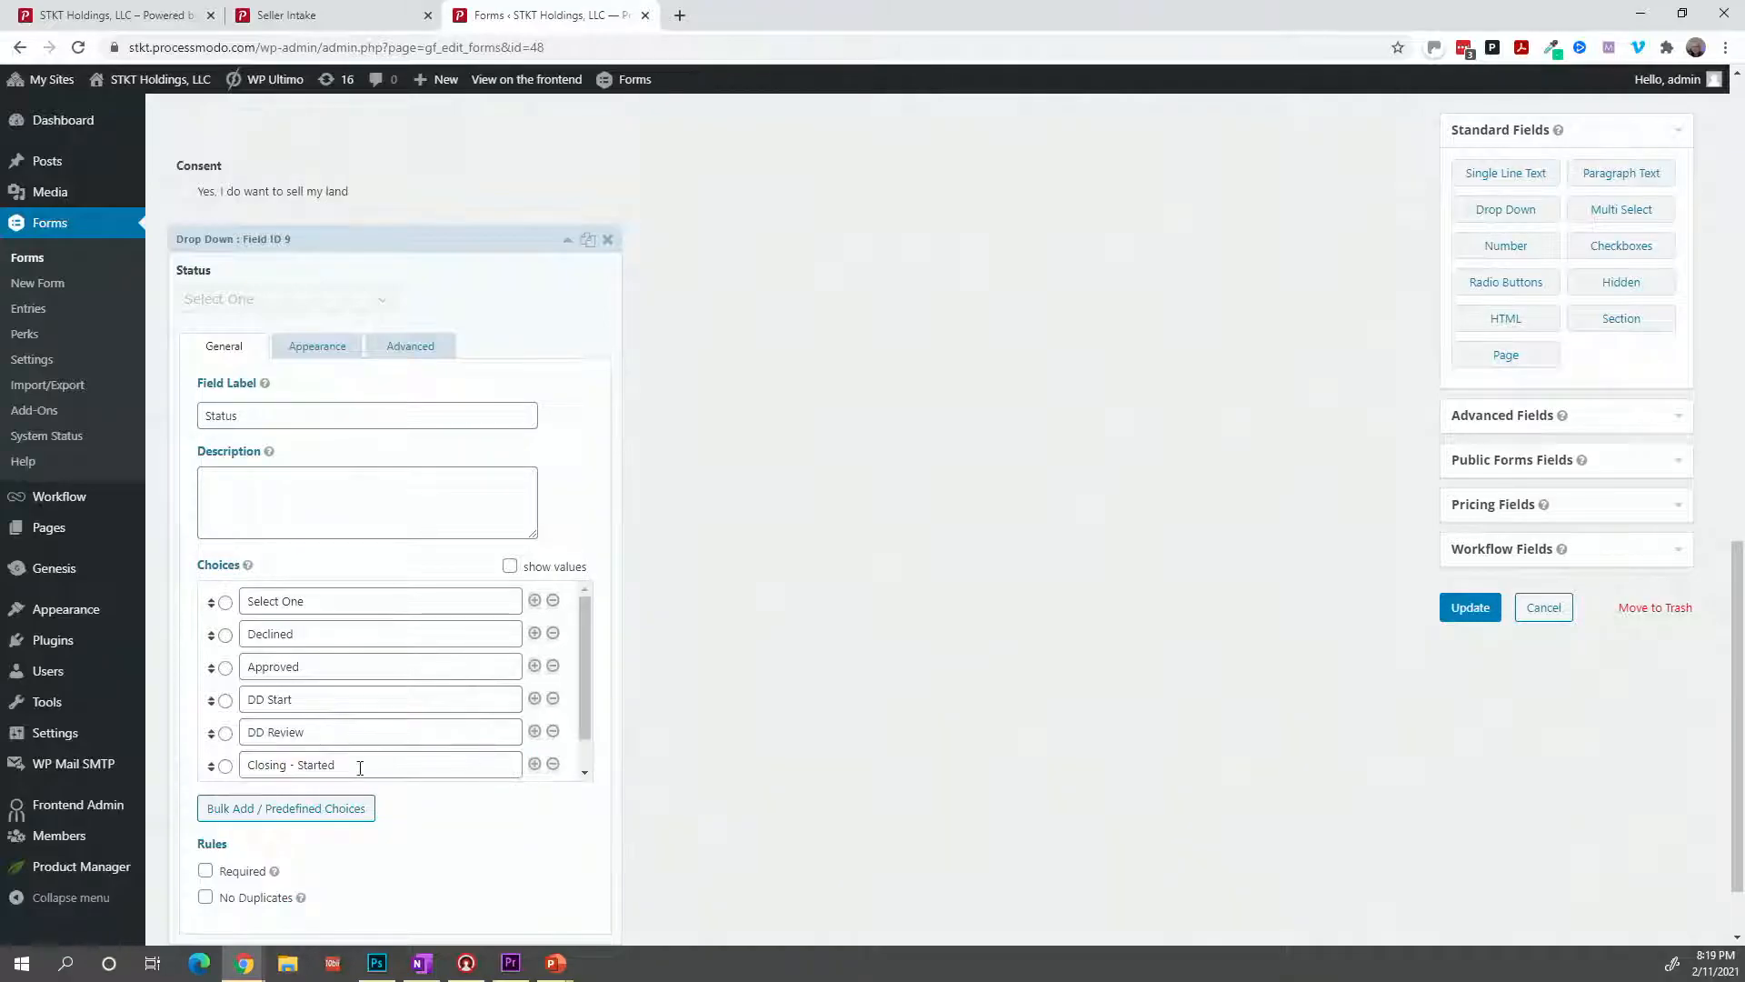
left_click(535, 763)
scroll(481, 774, "down", 2)
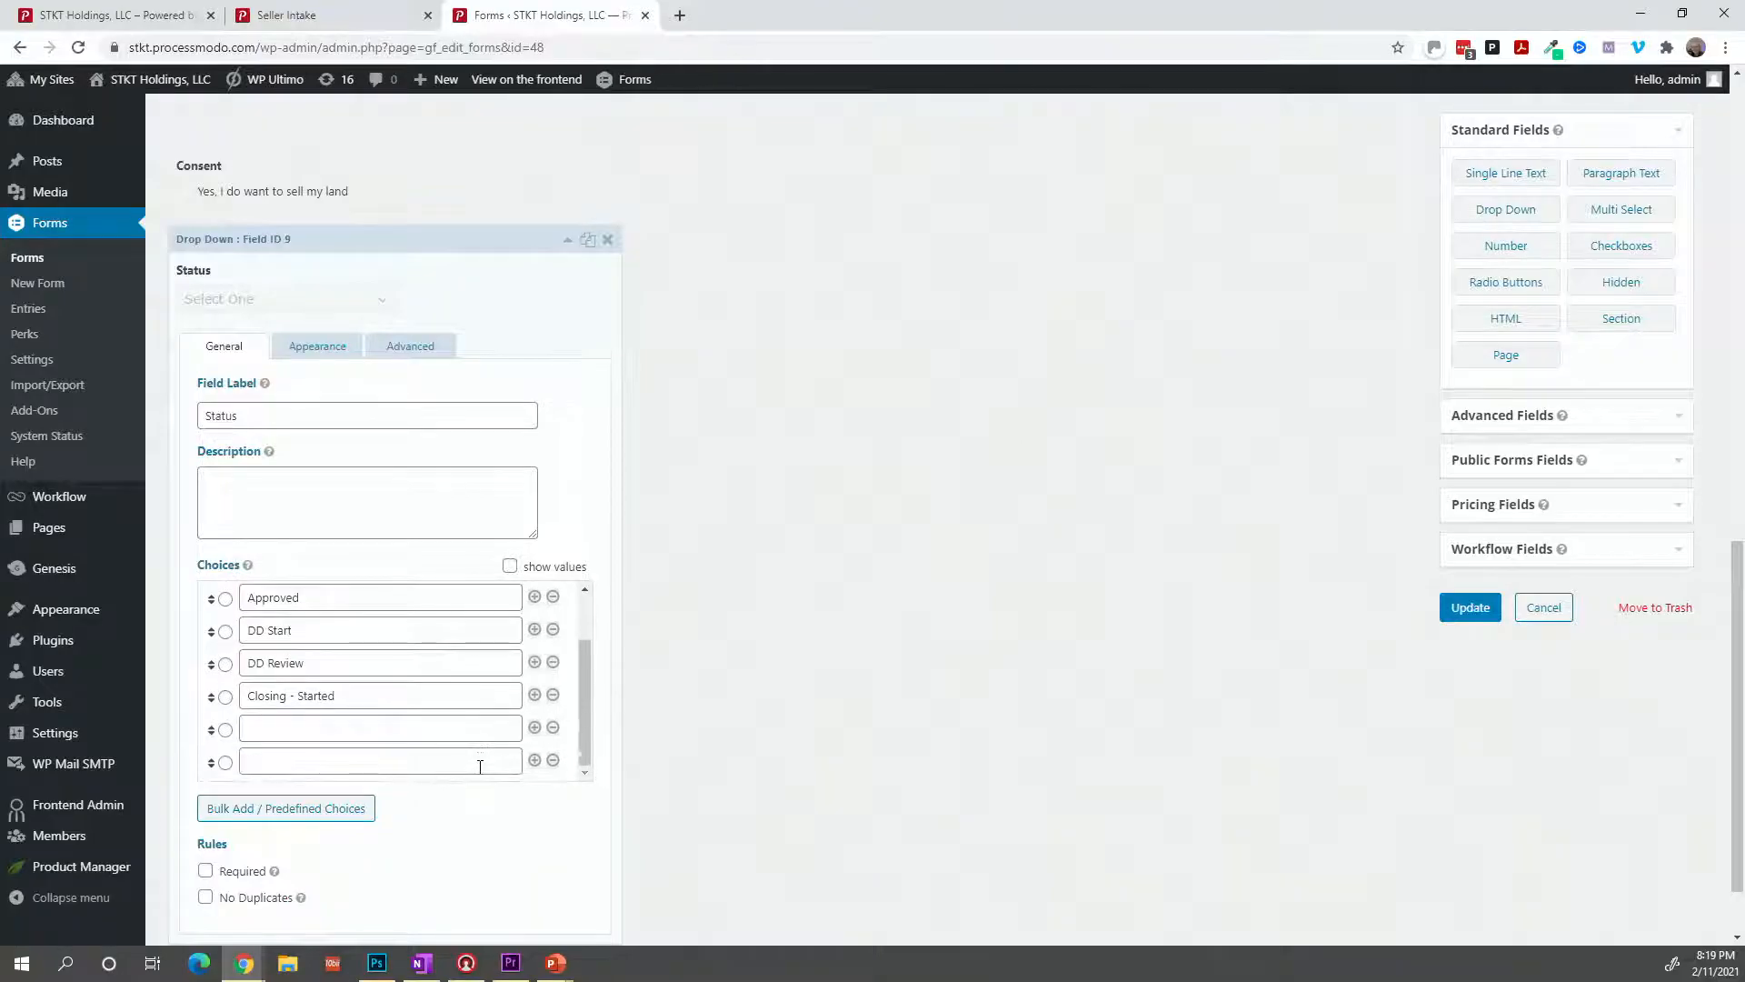
left_click(551, 760)
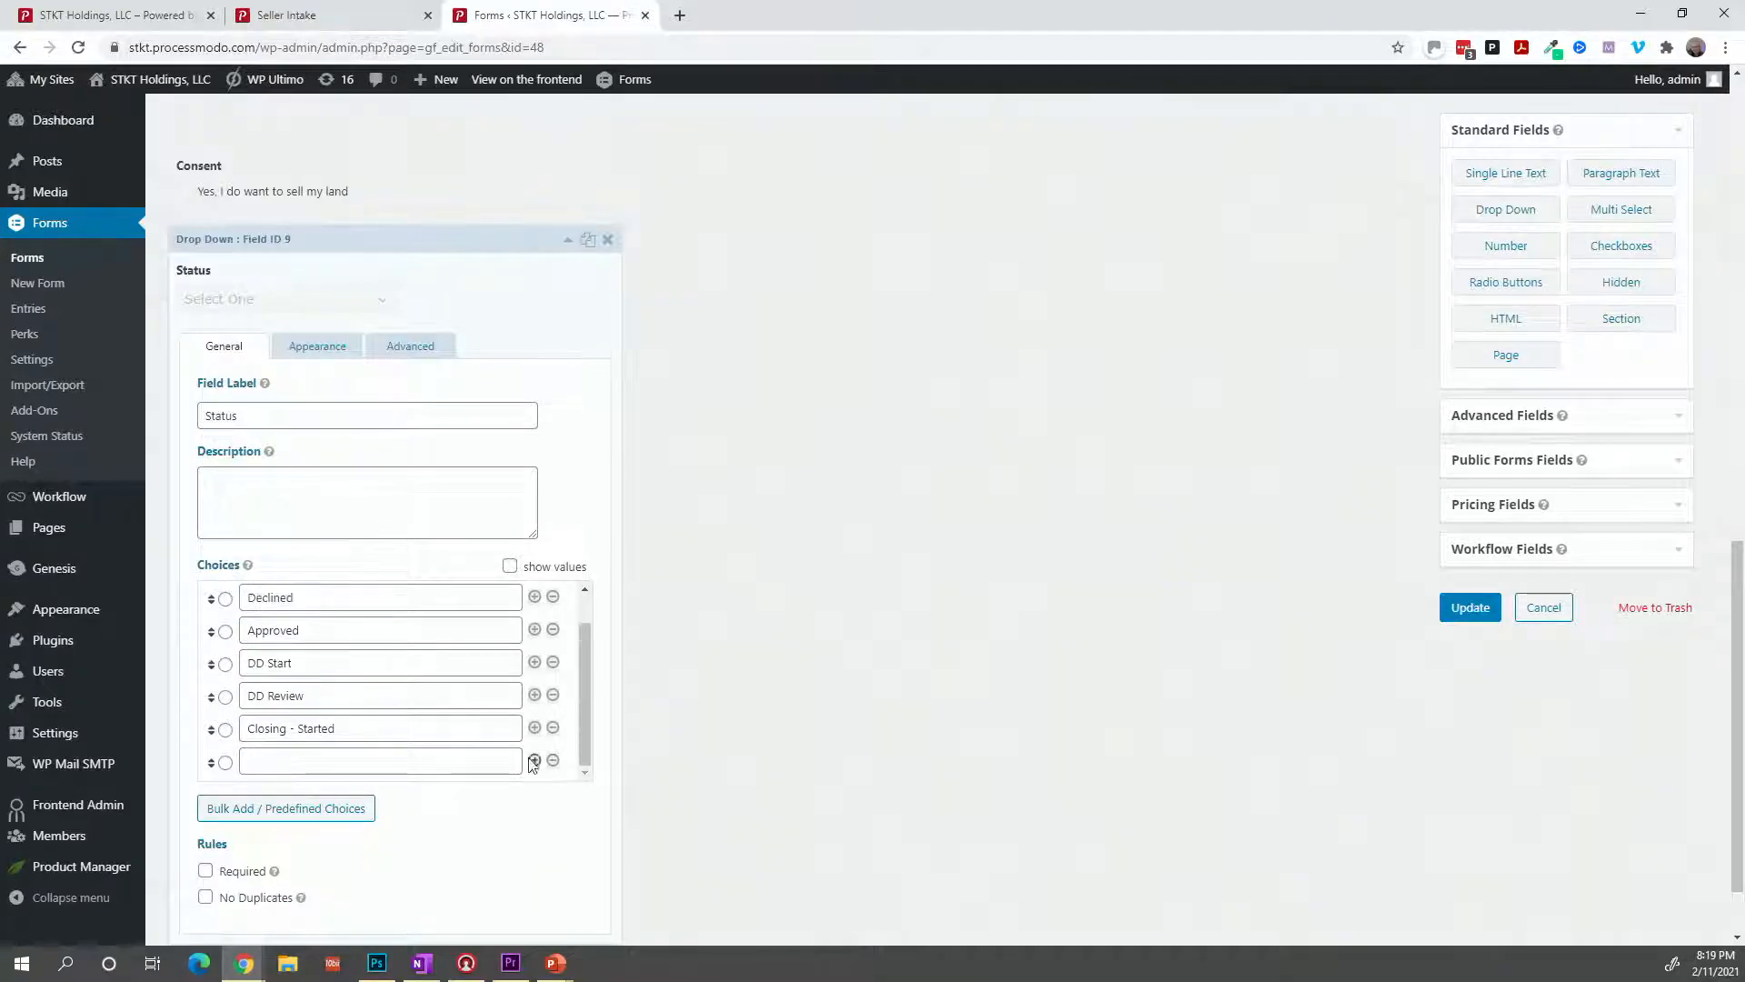
left_click(391, 761)
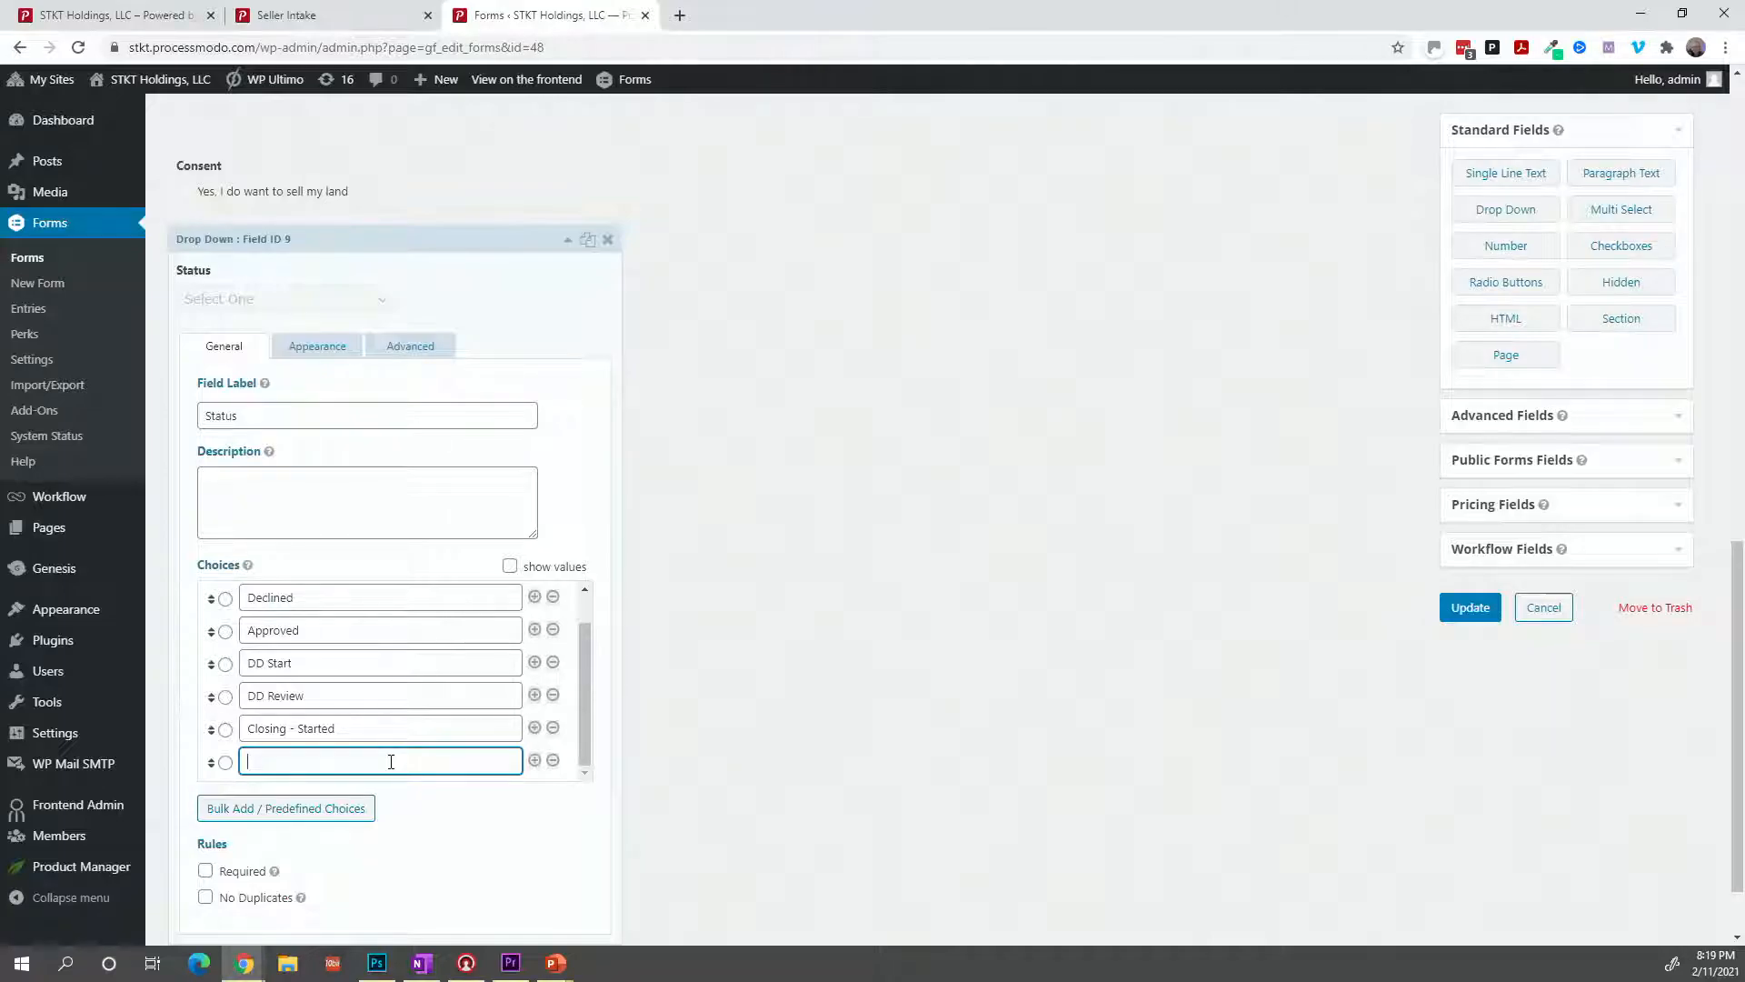
type("Deed Received")
left_click(535, 762)
scroll(319, 762, "down", 1)
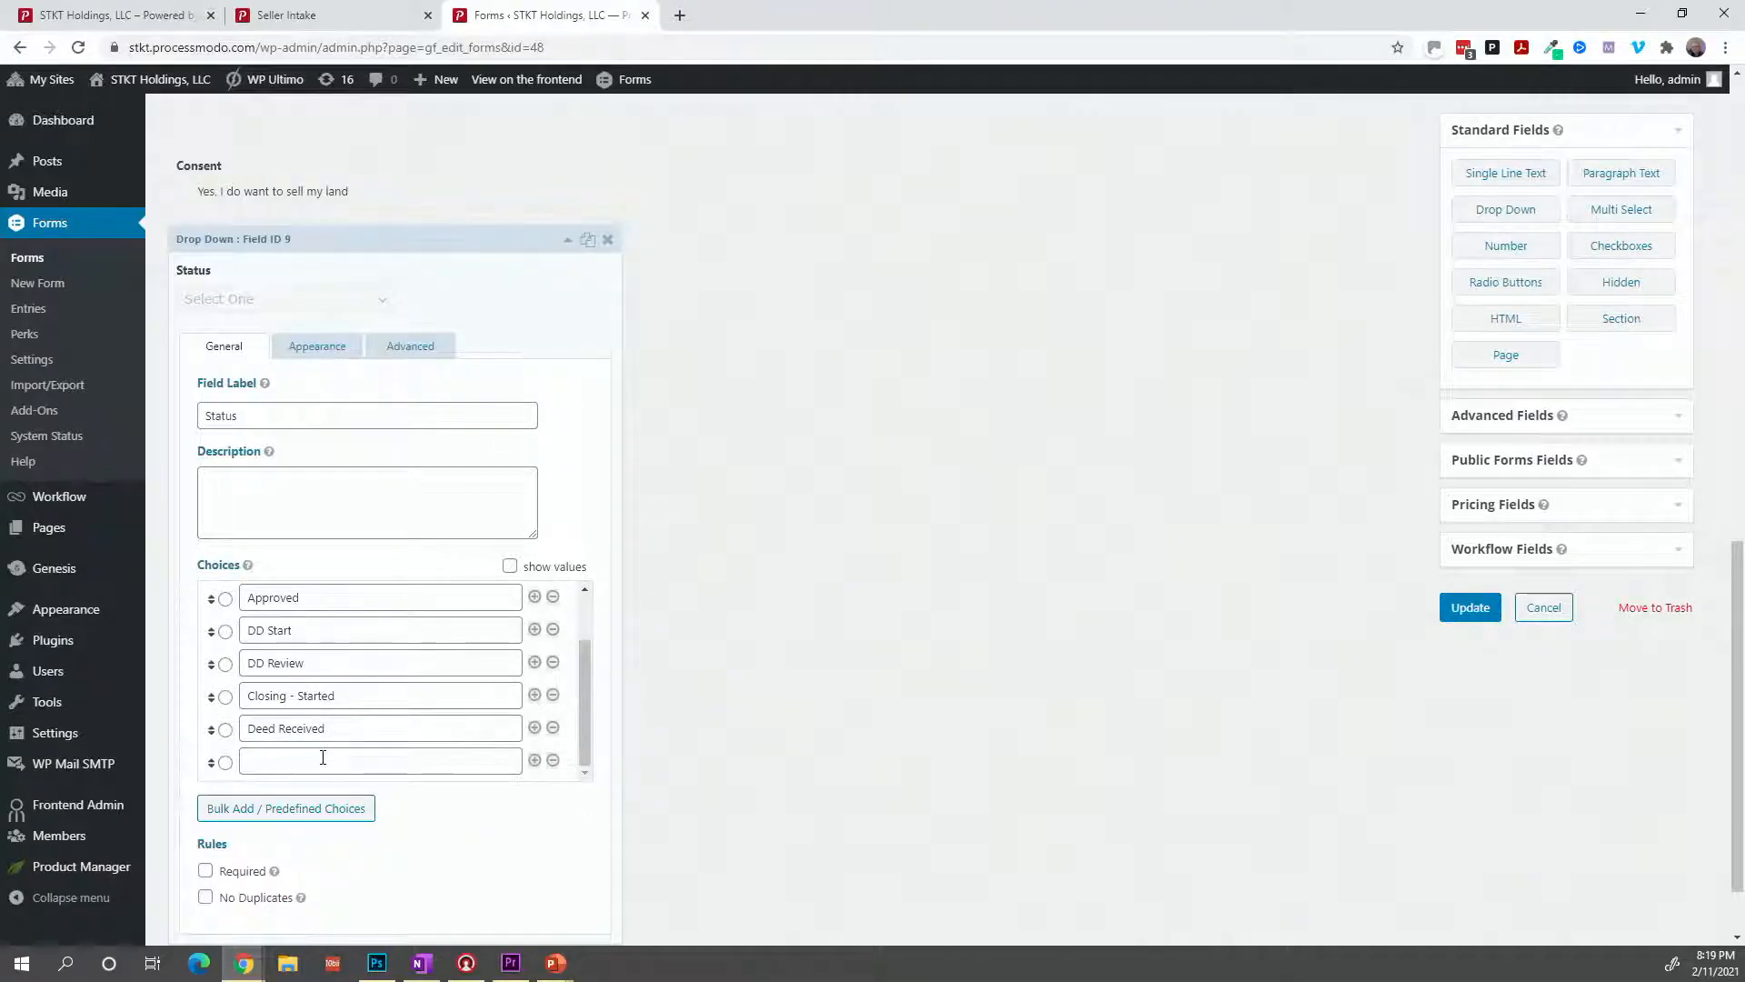
left_click(323, 758)
type("Deed")
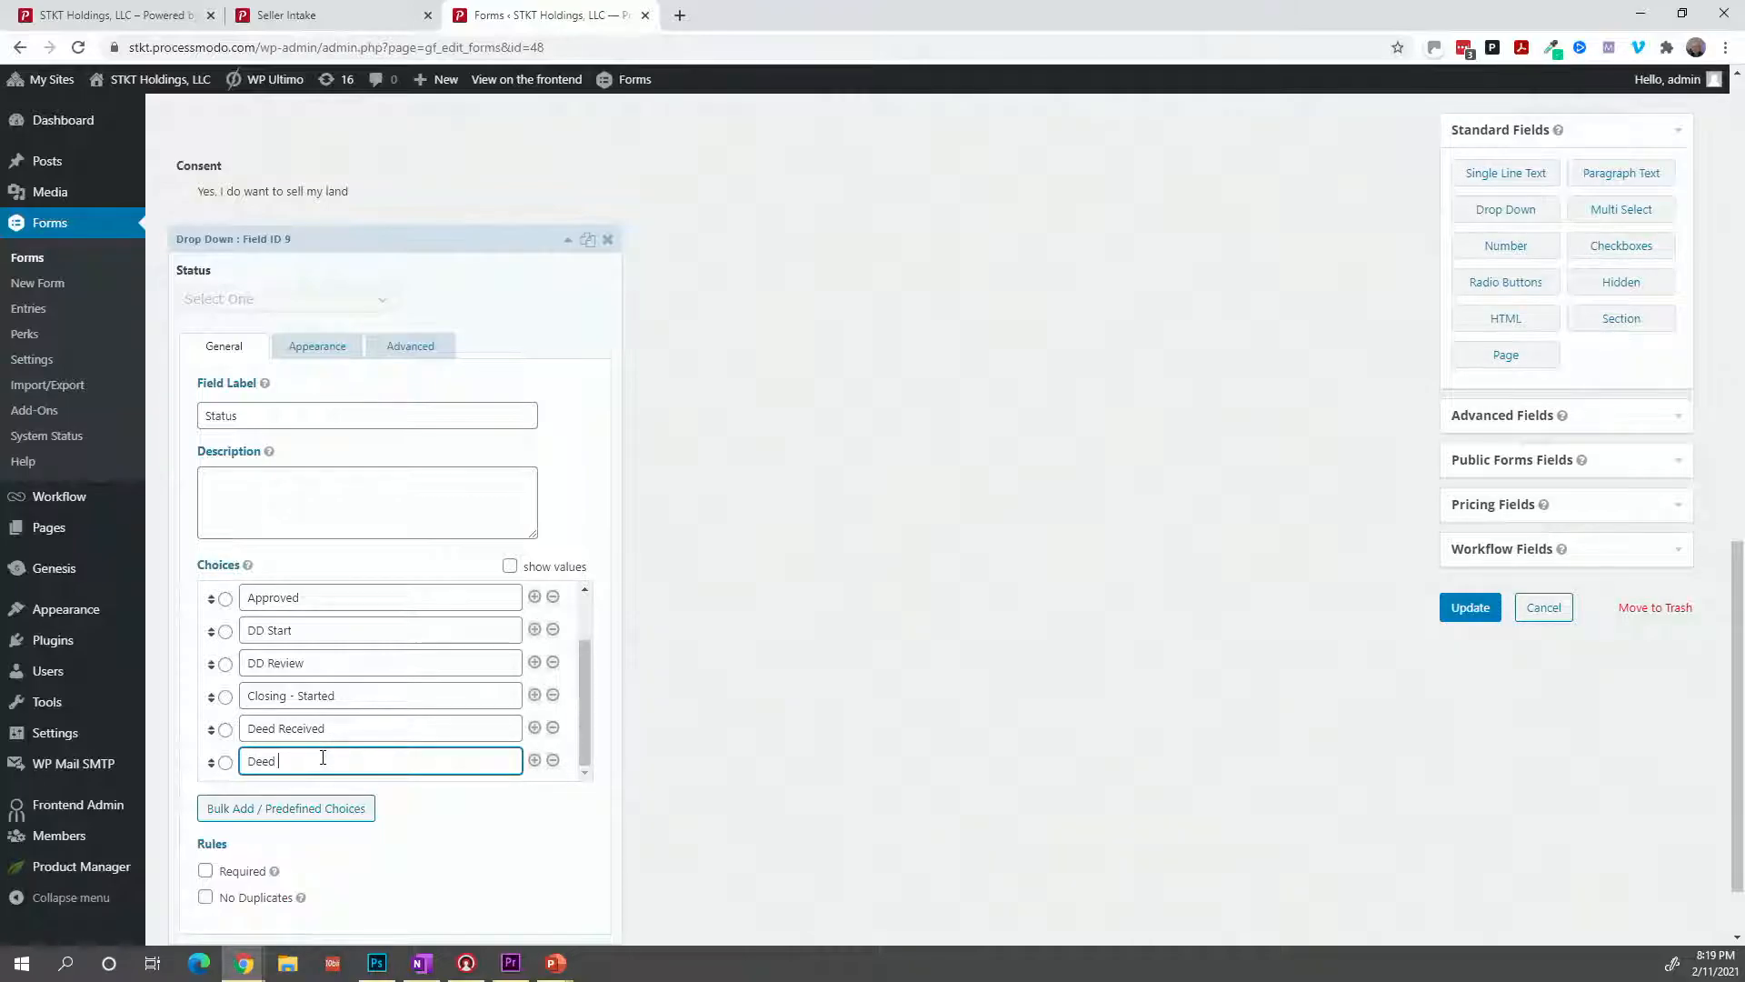
type(" Recorded")
Set the Status field's visibility to Administrative and update the form.
scroll(349, 758, "down", 1)
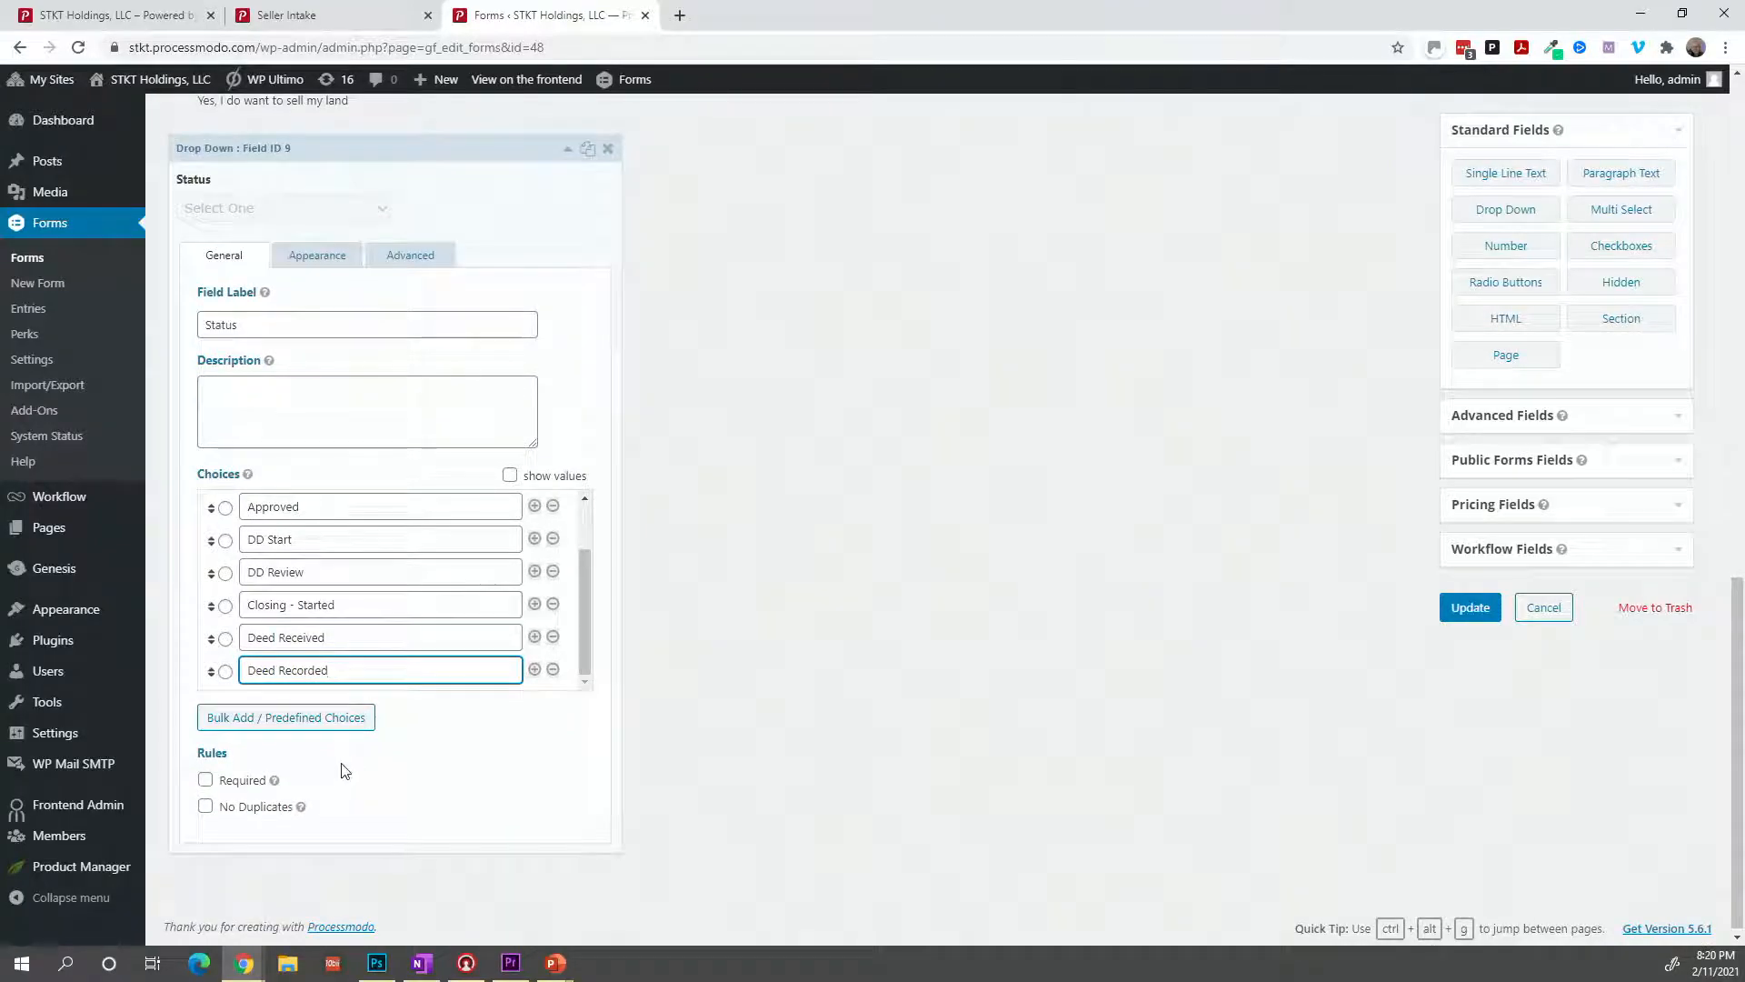
scroll(336, 770, "up", 3)
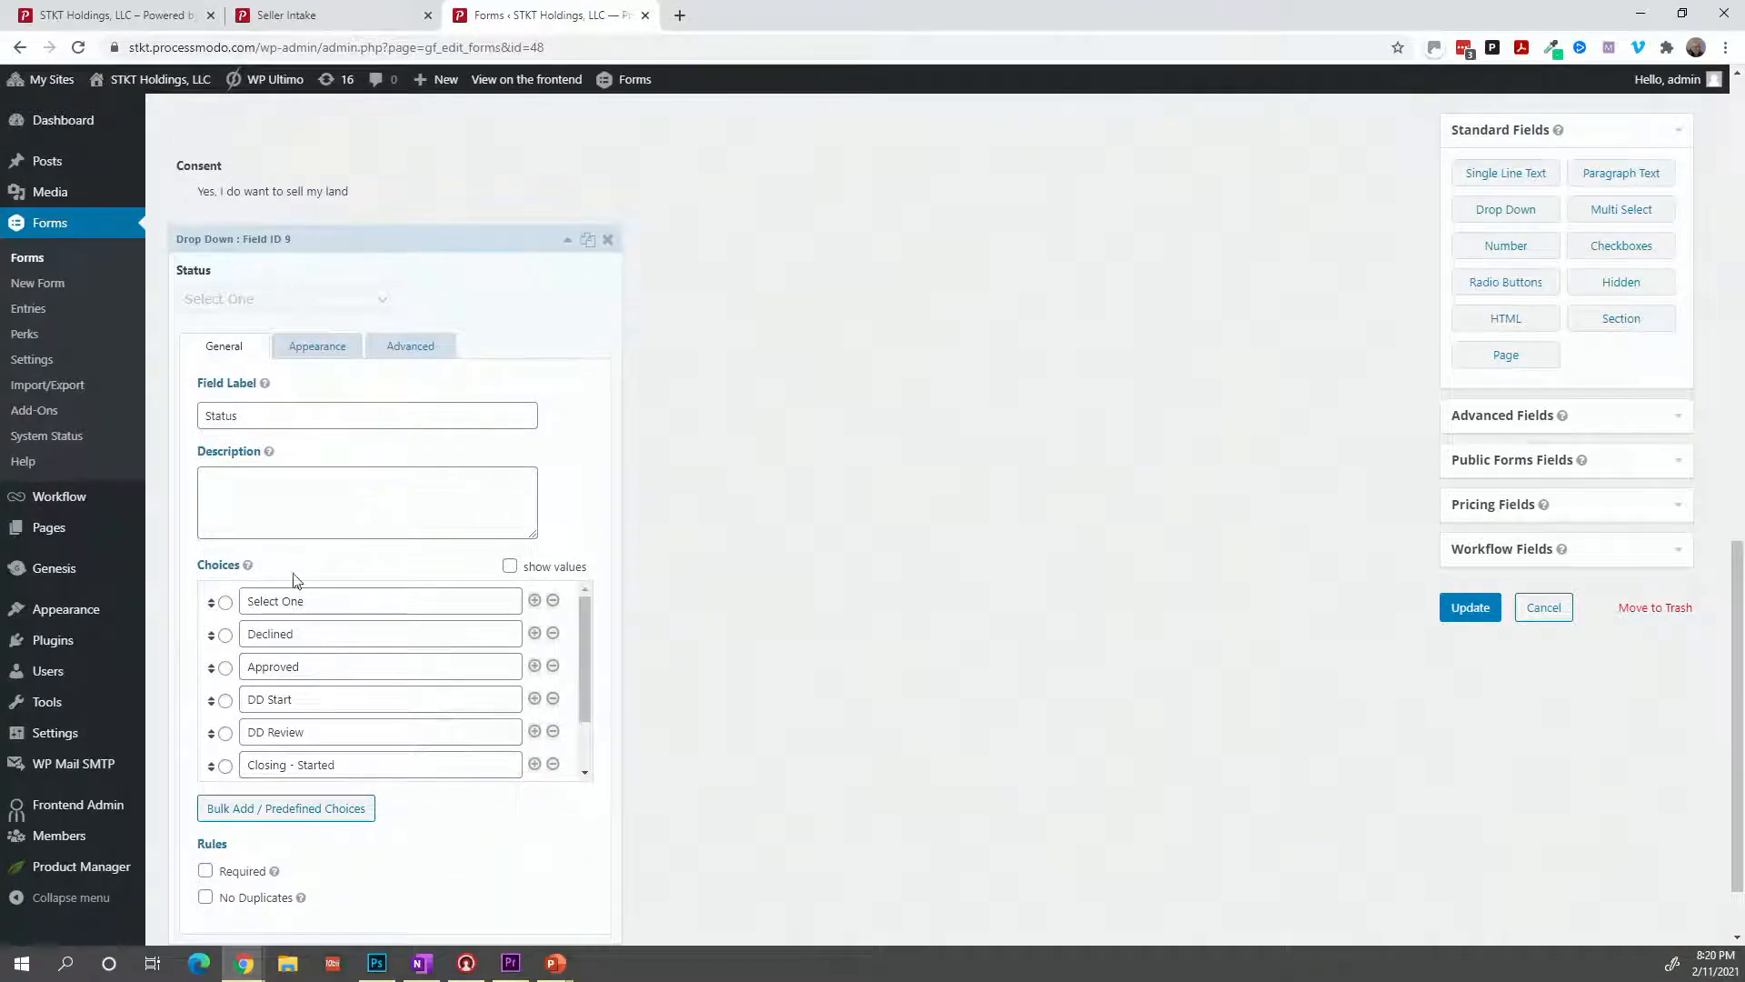
left_click(319, 356)
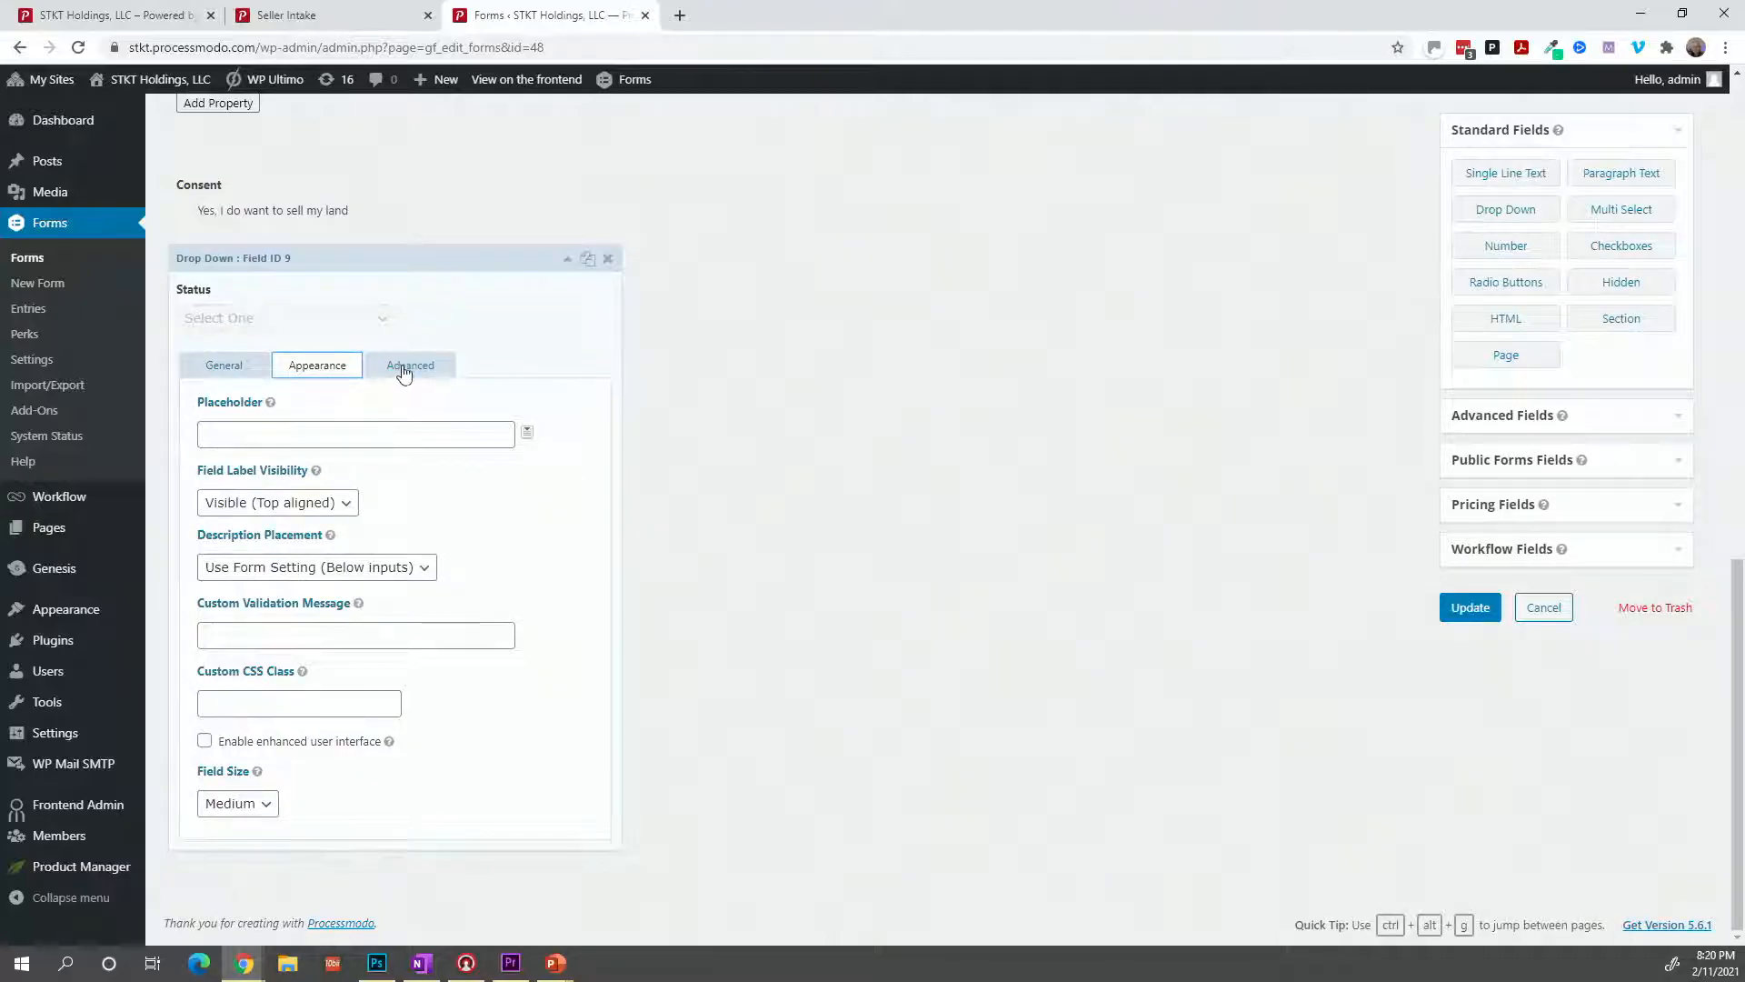
left_click(353, 23)
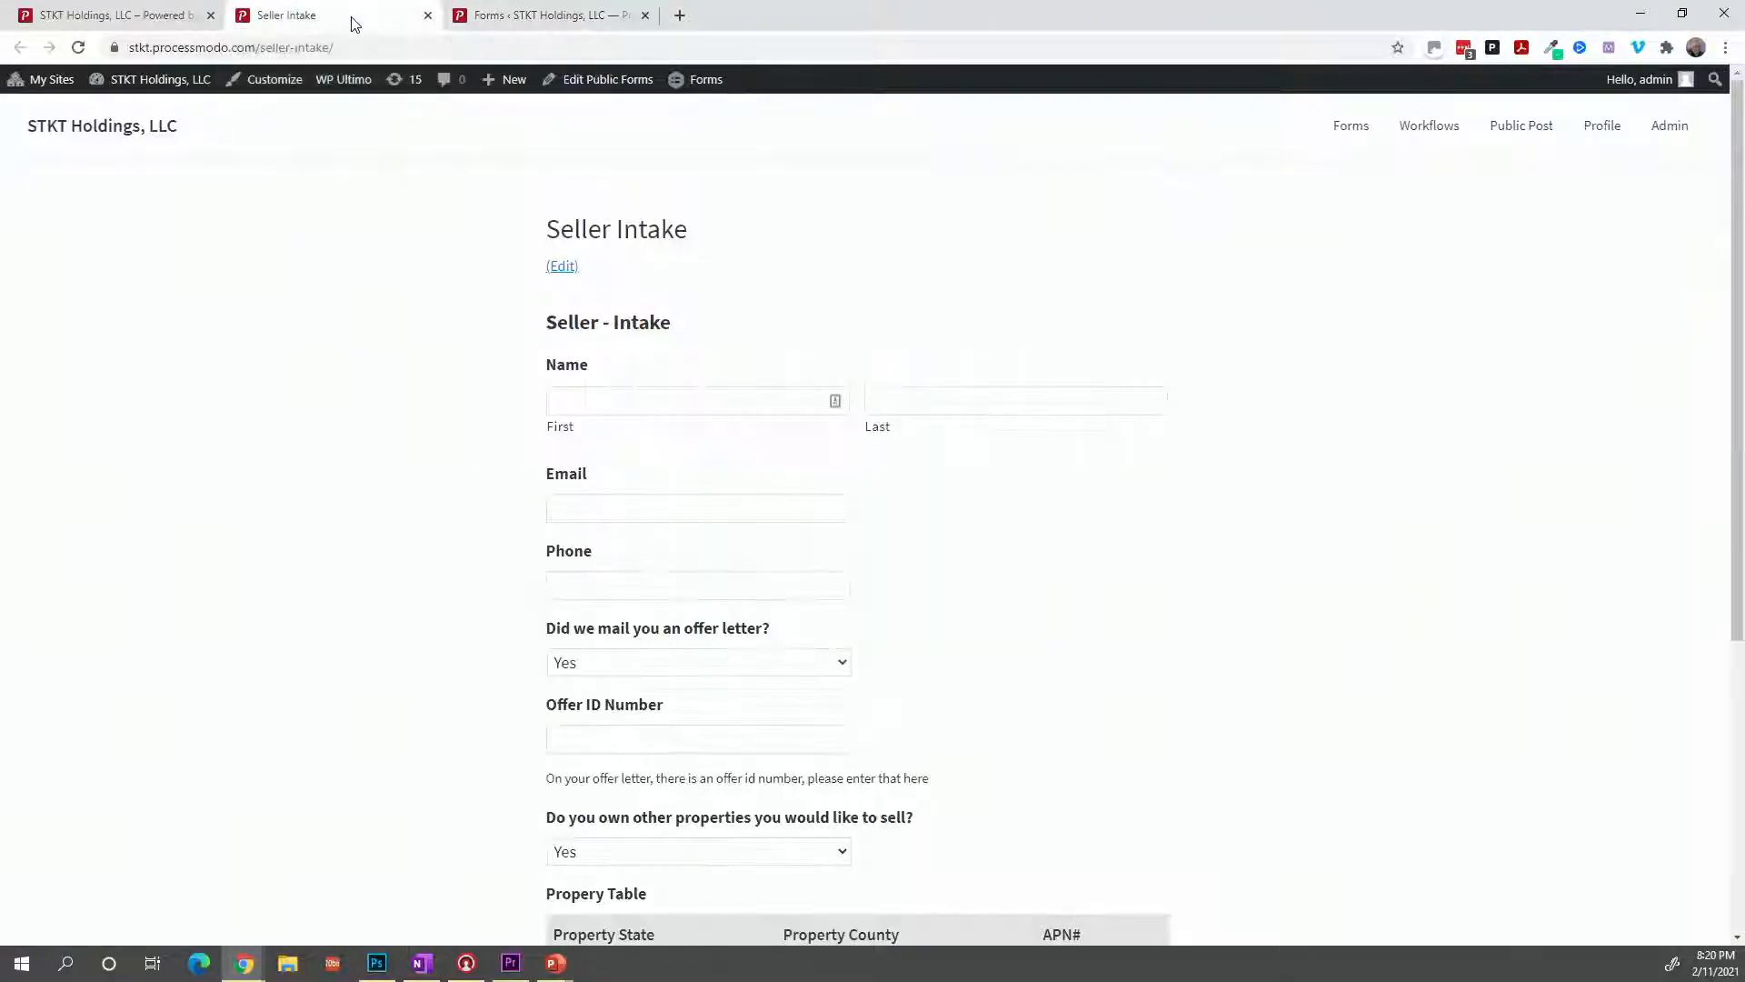
left_click(521, 20)
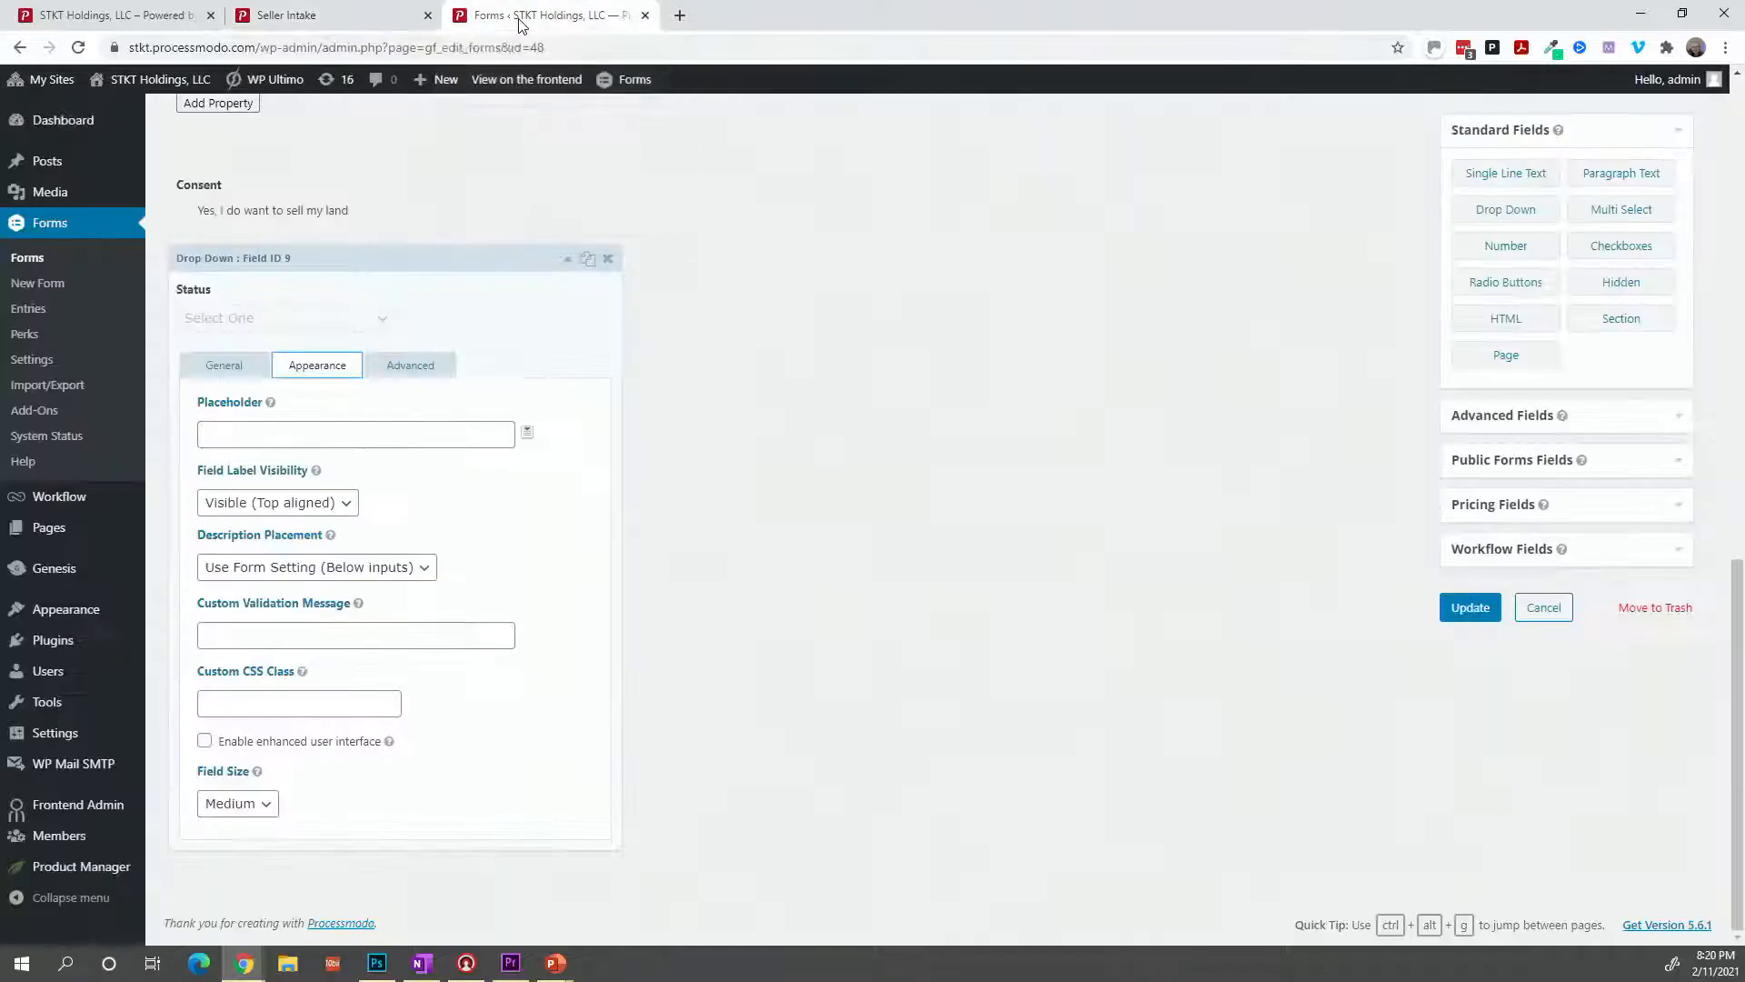
left_click(436, 376)
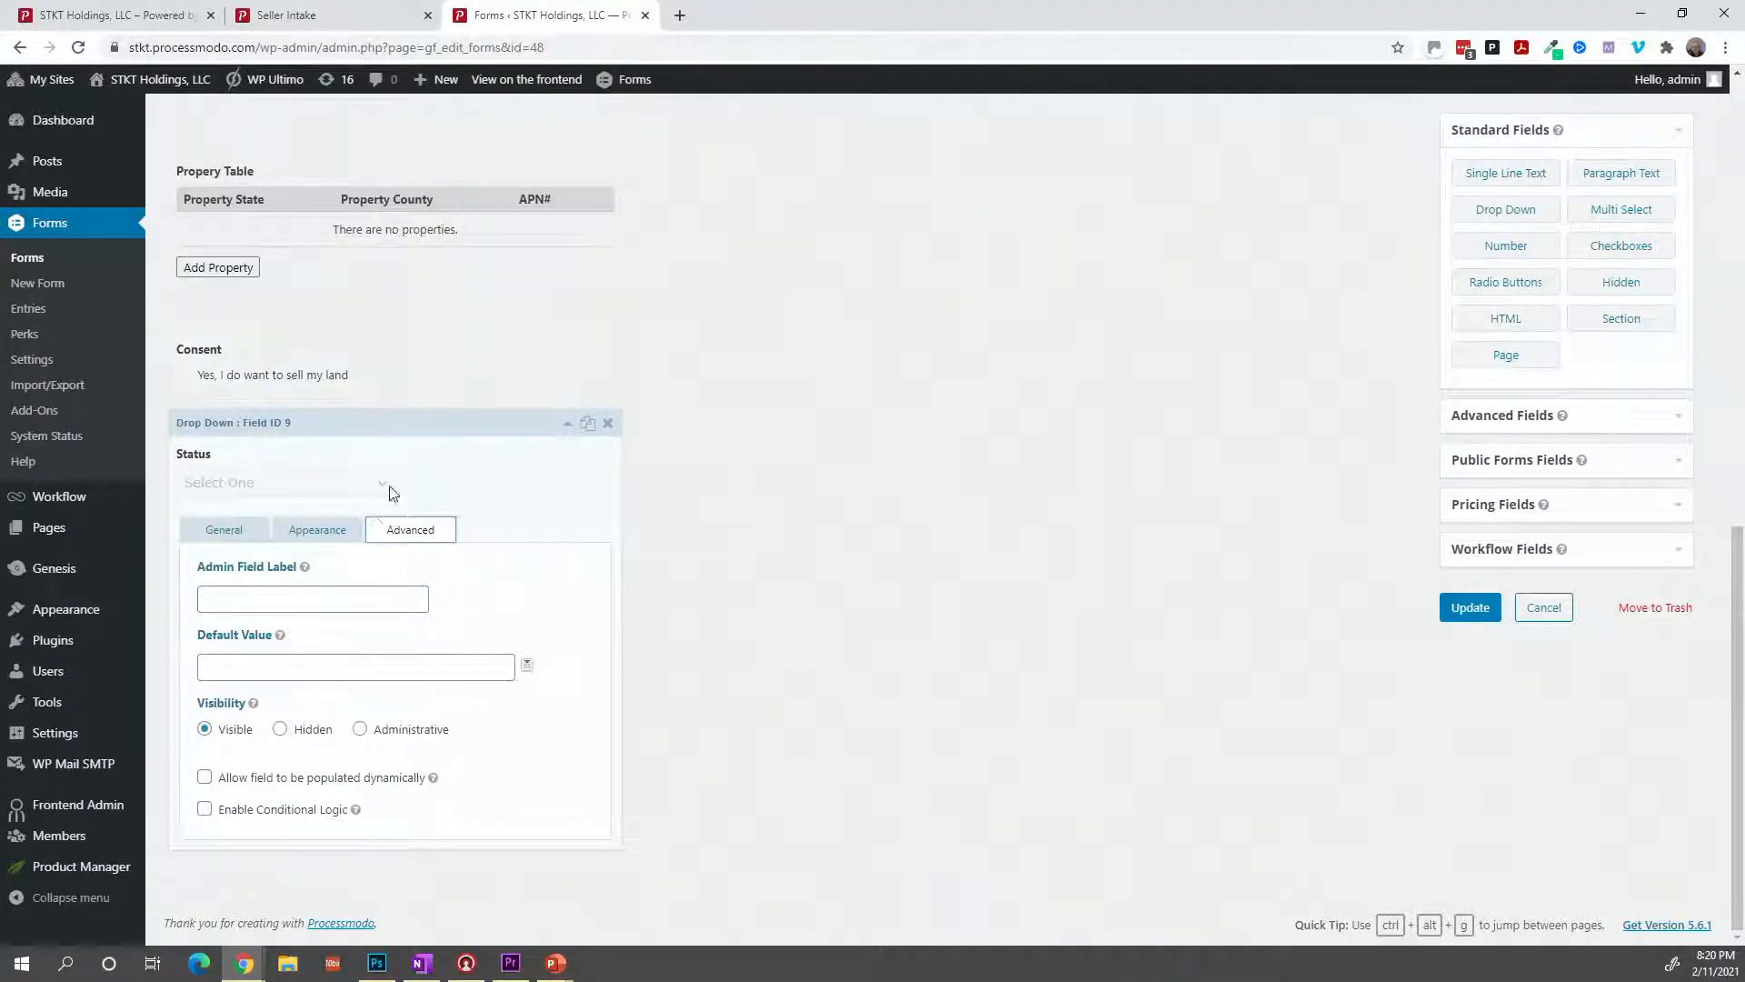
left_click(363, 734)
left_click(1454, 614)
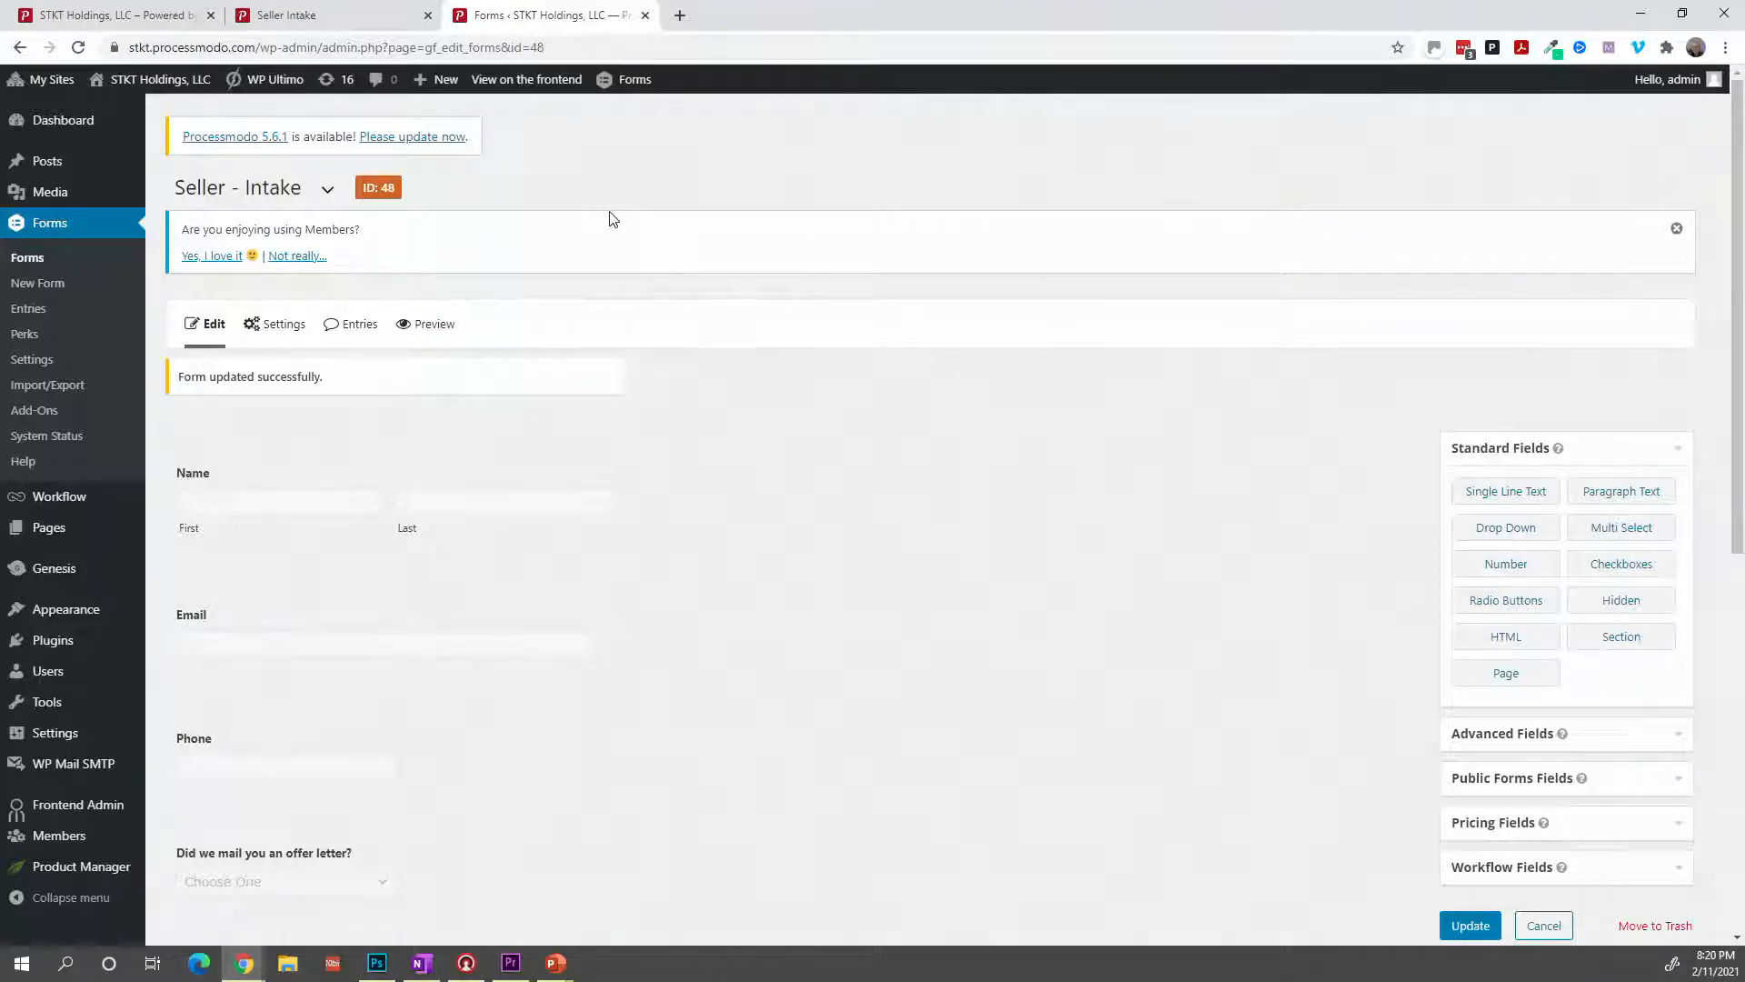
Open the Intake Notification step from the form's workflow settings.
mouse_move(282, 336)
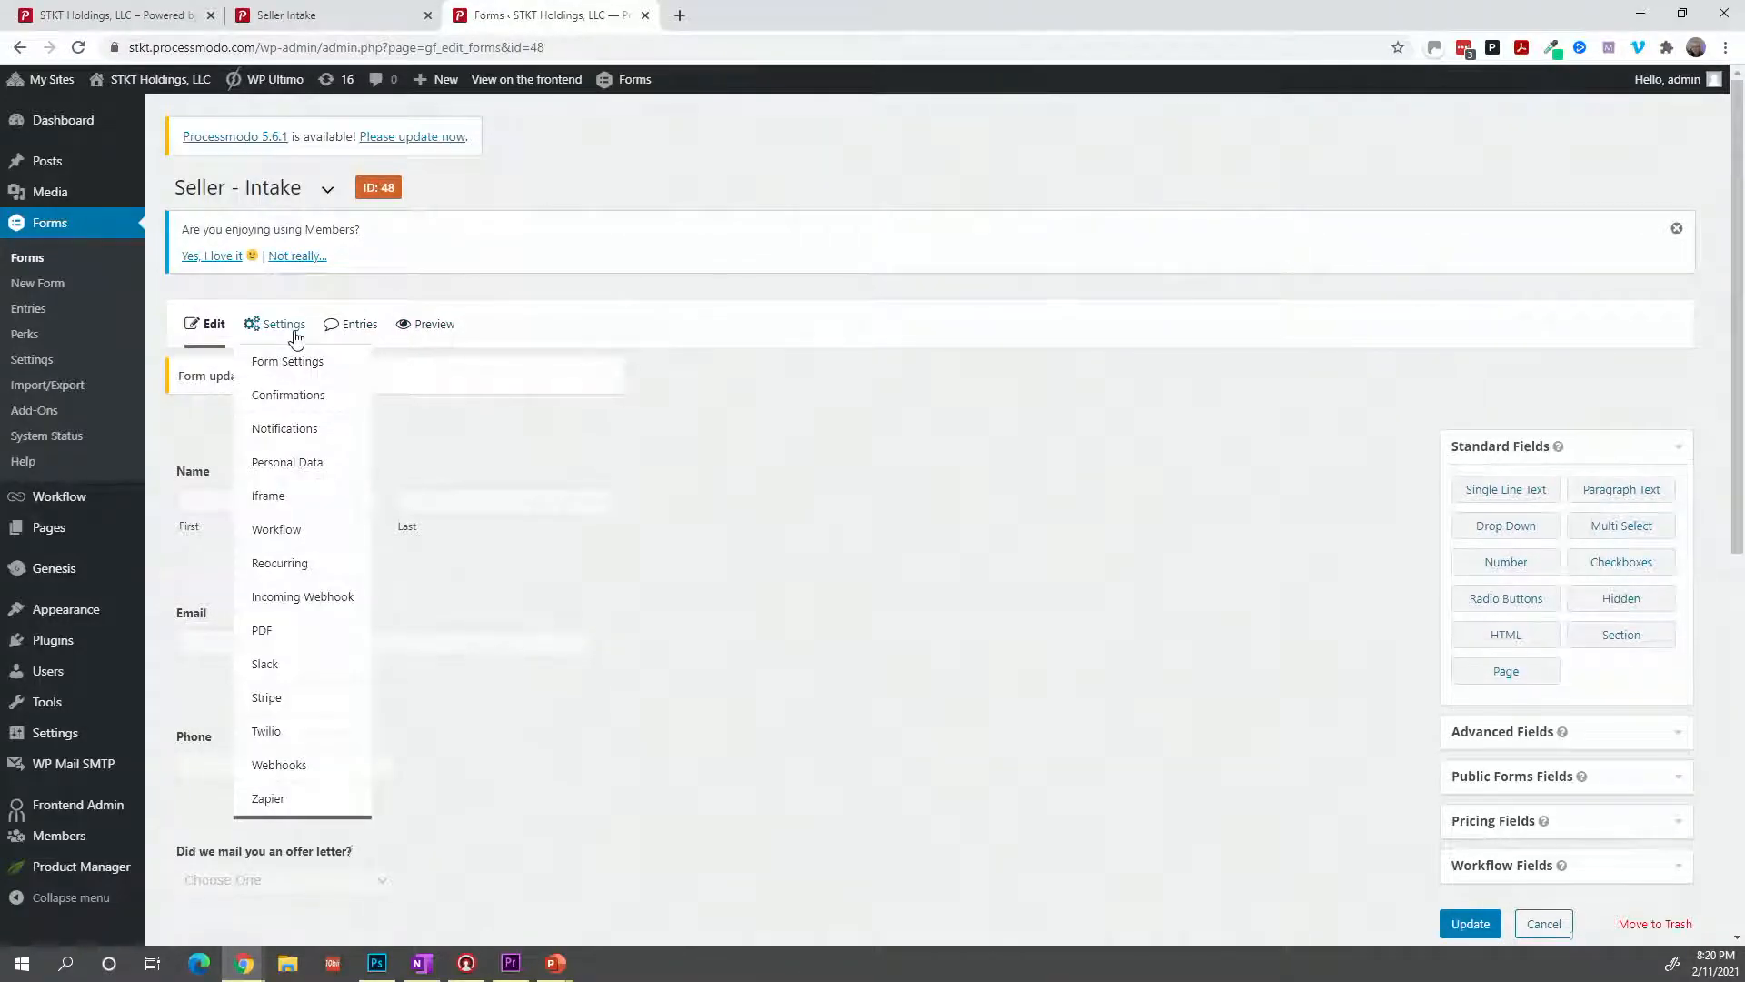
left_click(294, 529)
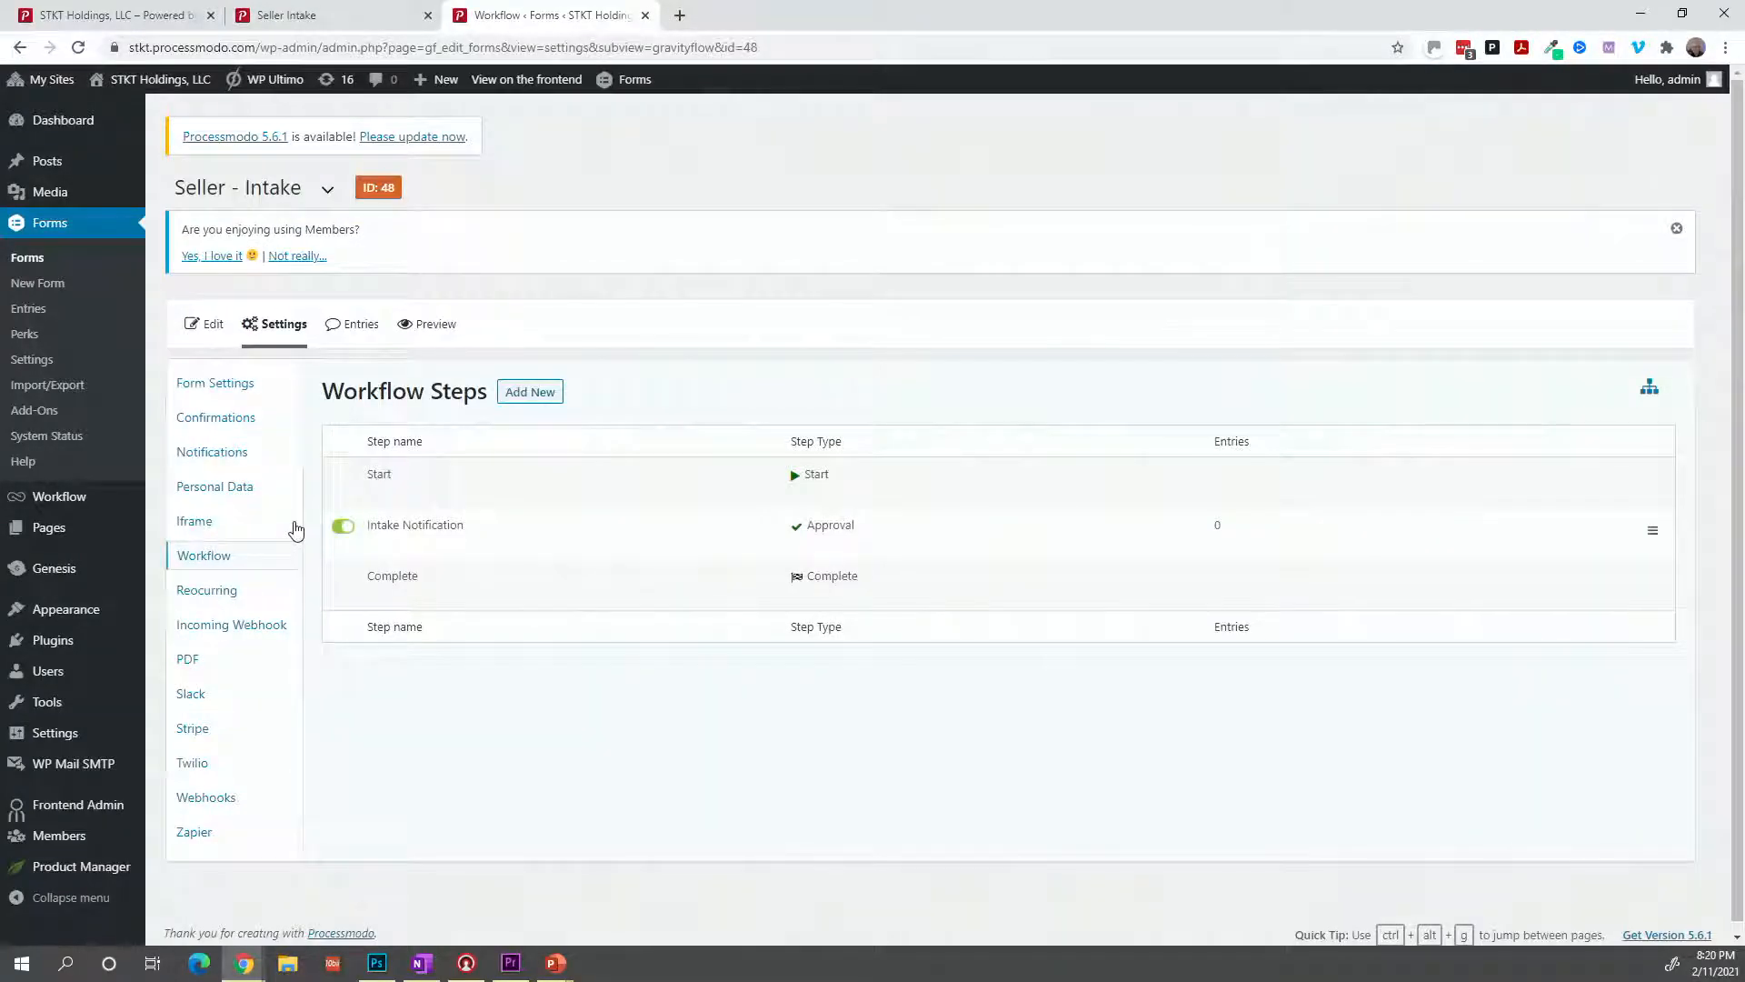
mouse_move(346, 525)
left_click(376, 544)
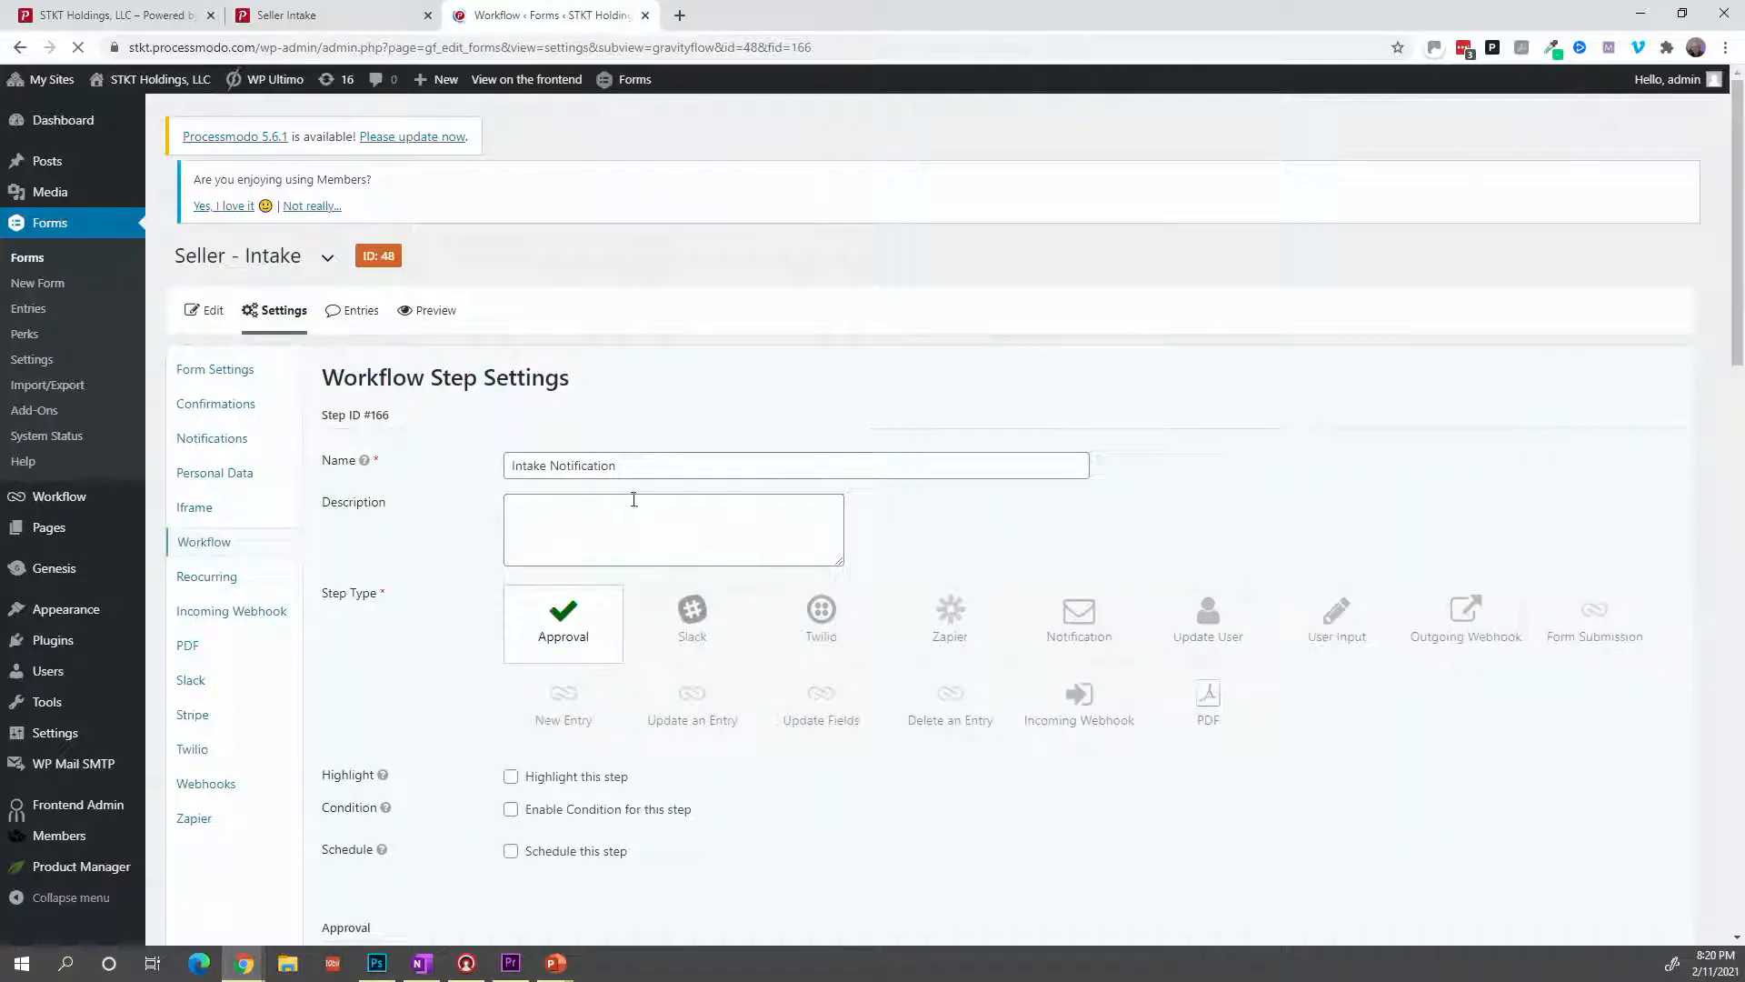
scroll(686, 573, "down", 1)
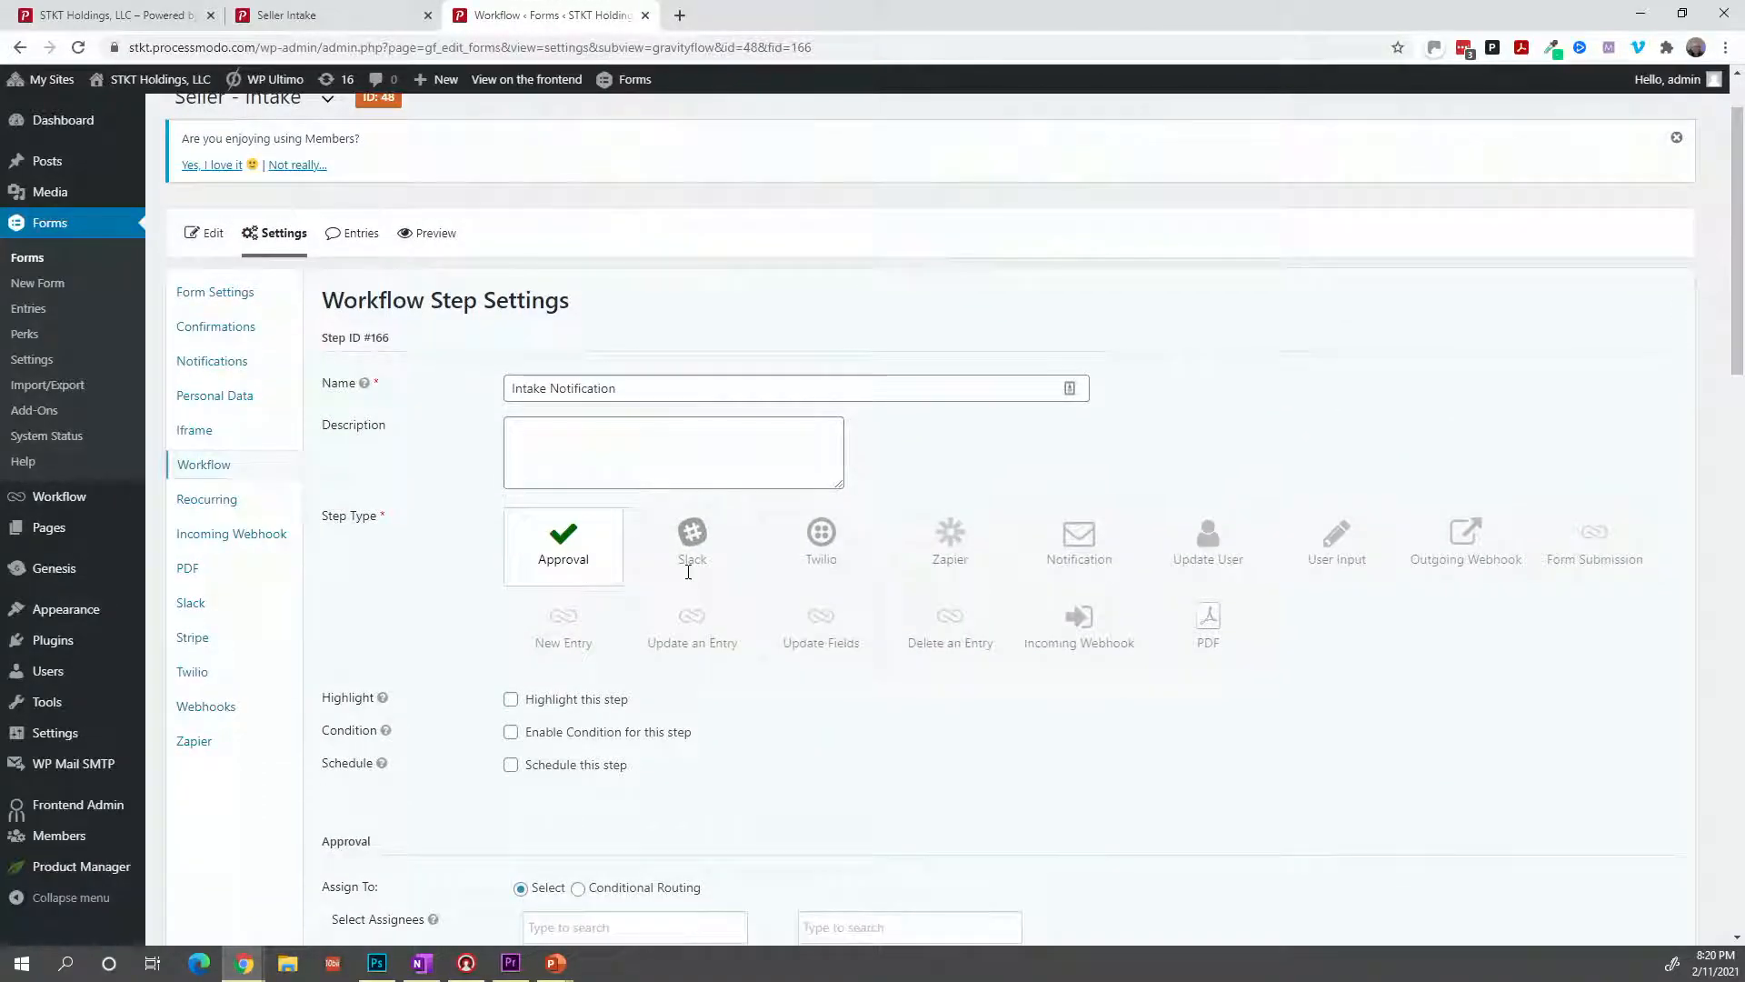
scroll(688, 573, "down", 3)
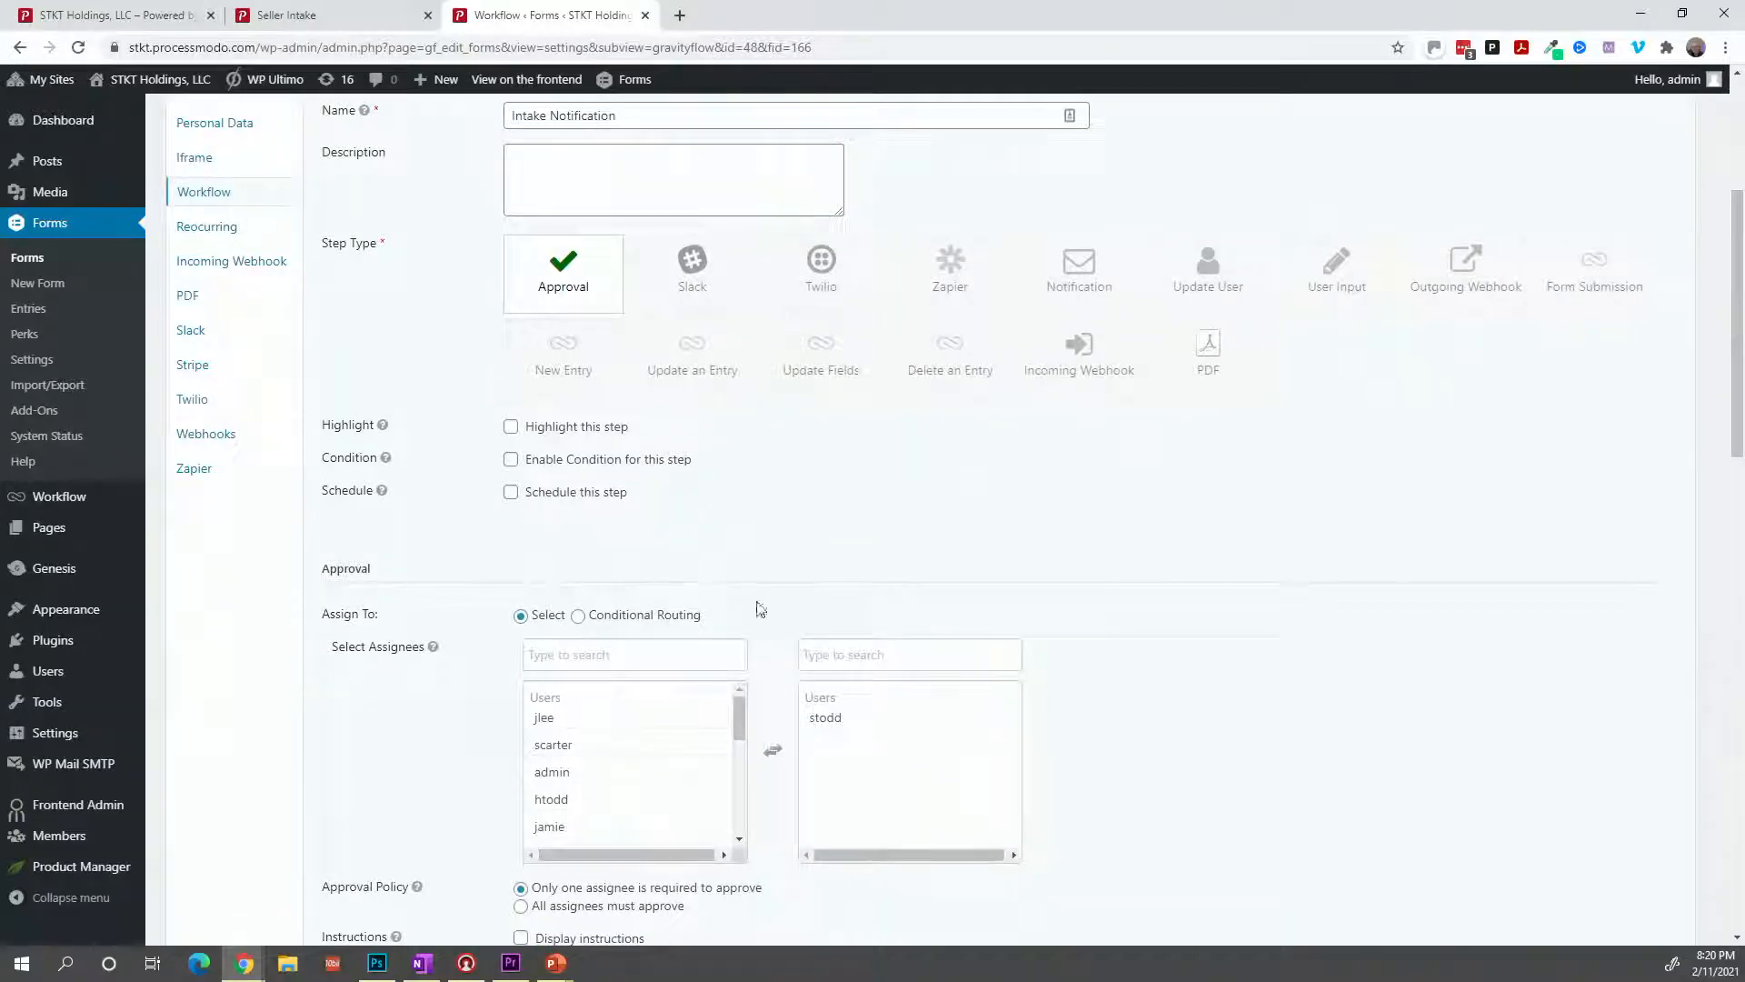
Replace the step's assignee with the admin account and save the step settings.
double_click(825, 717)
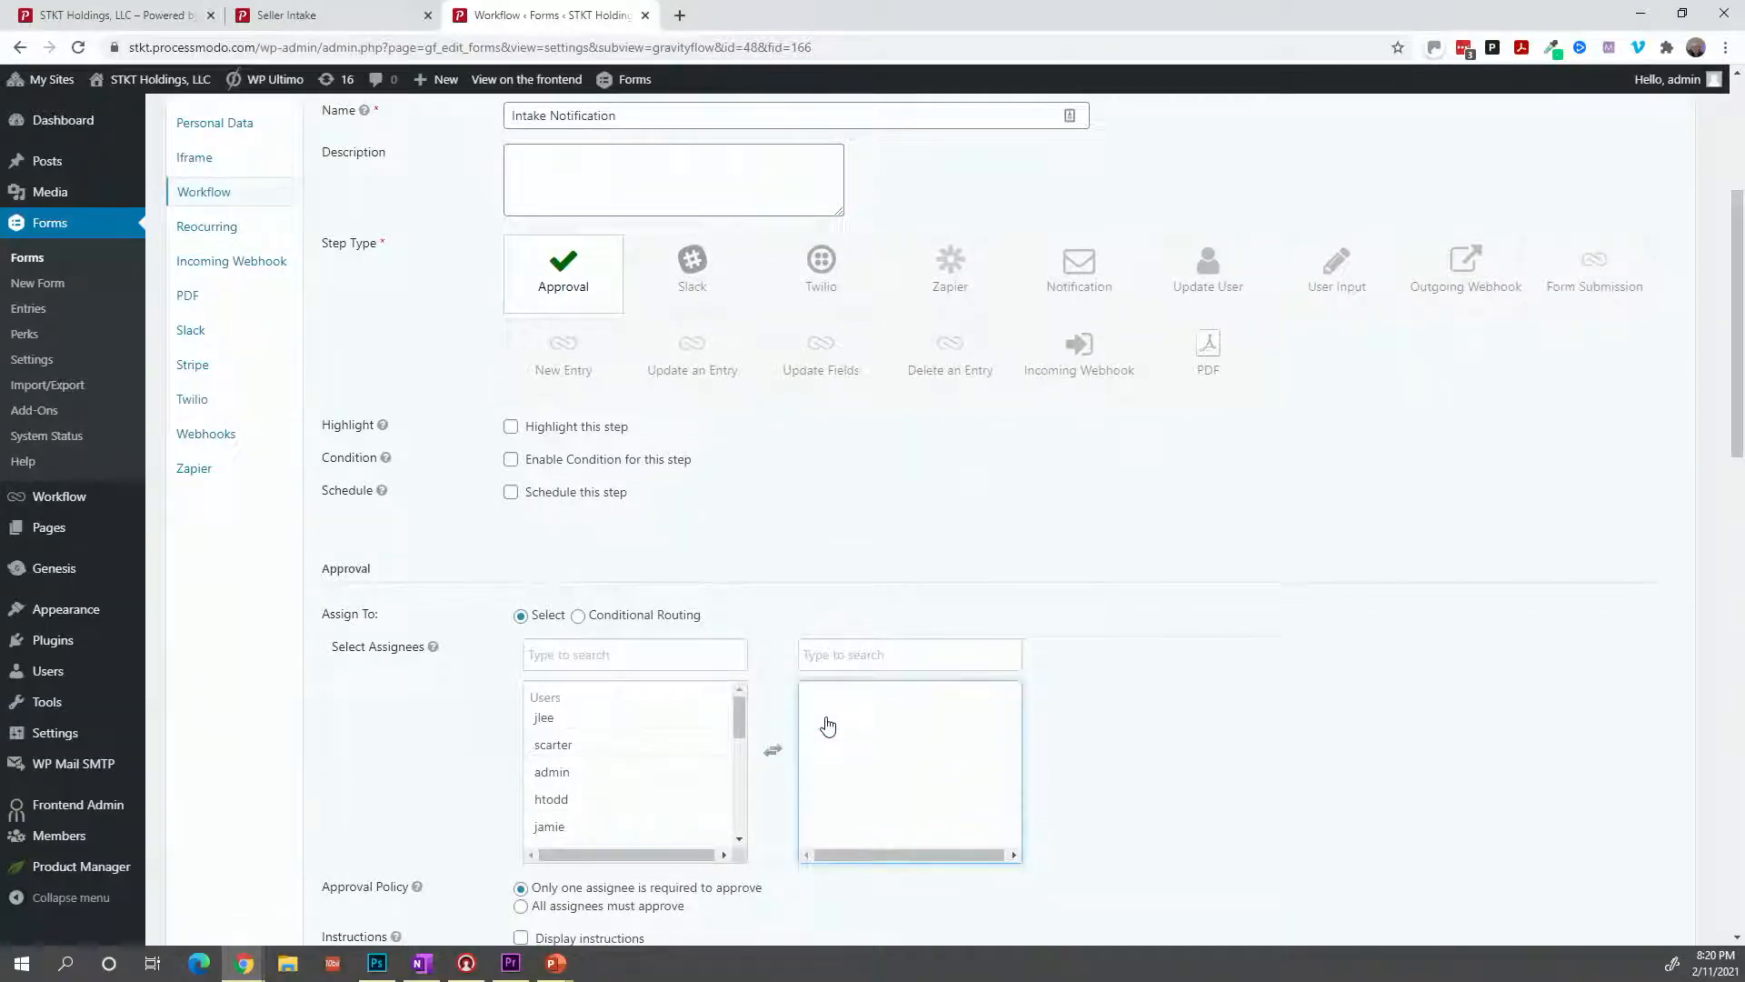
left_click(701, 747)
left_click(697, 772)
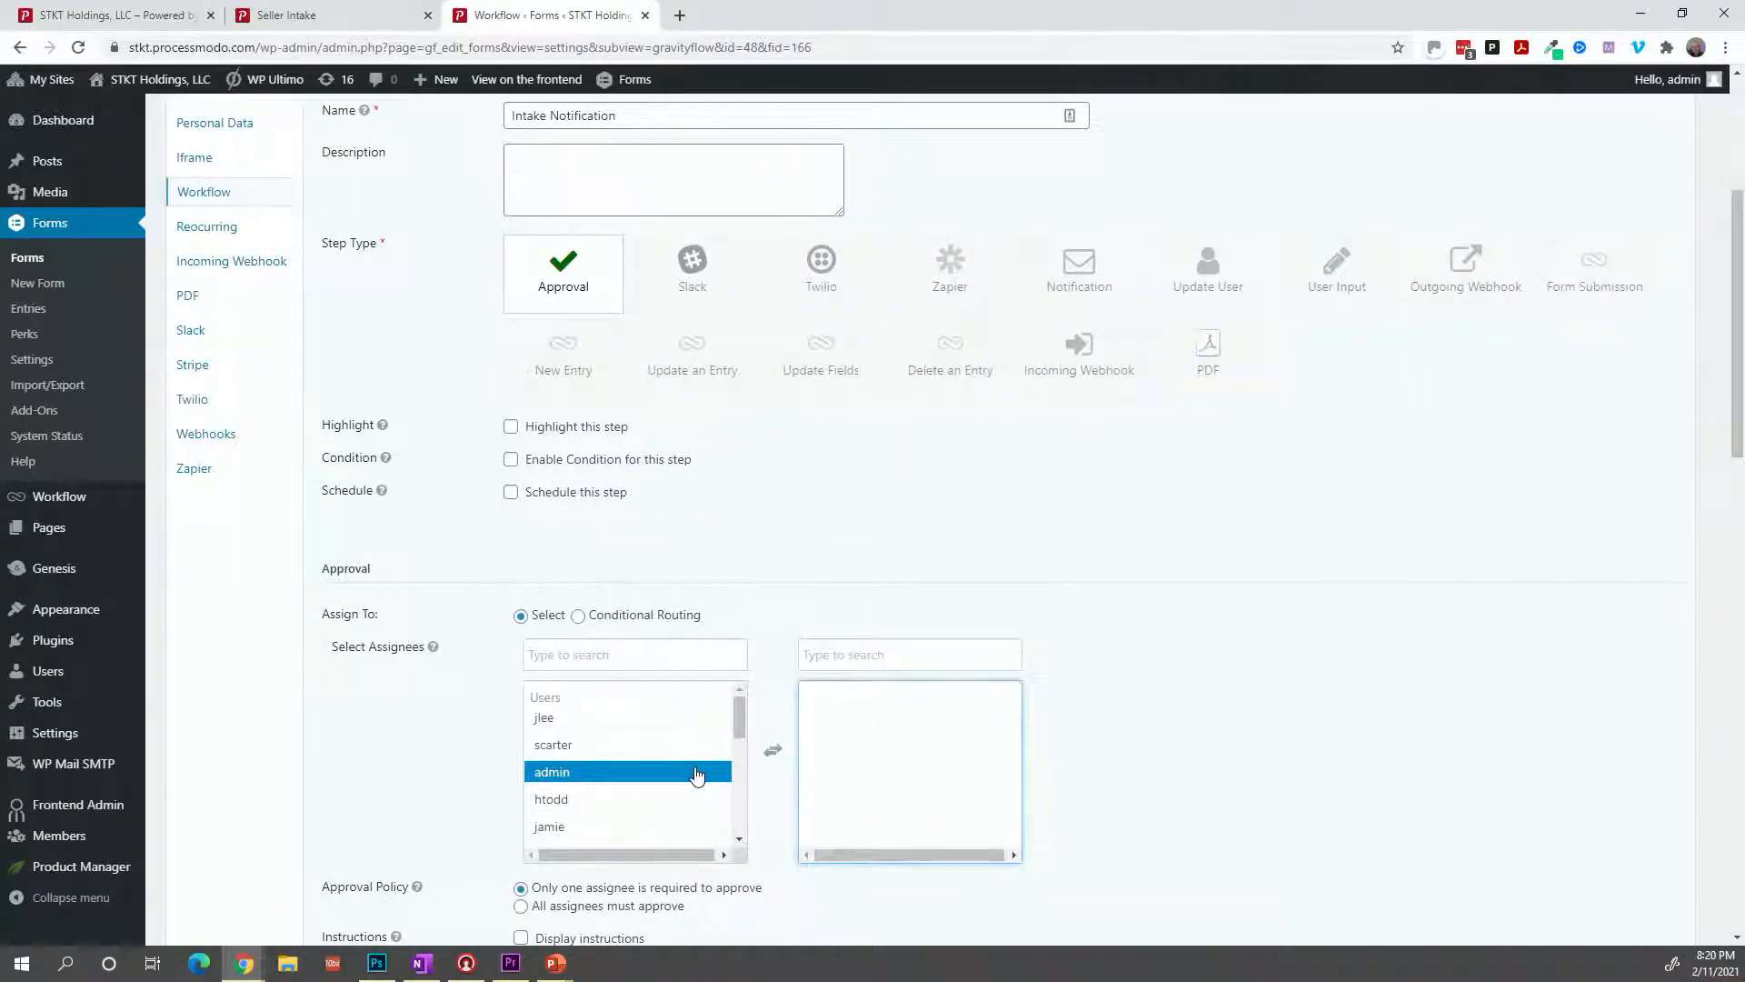
double_click(697, 773)
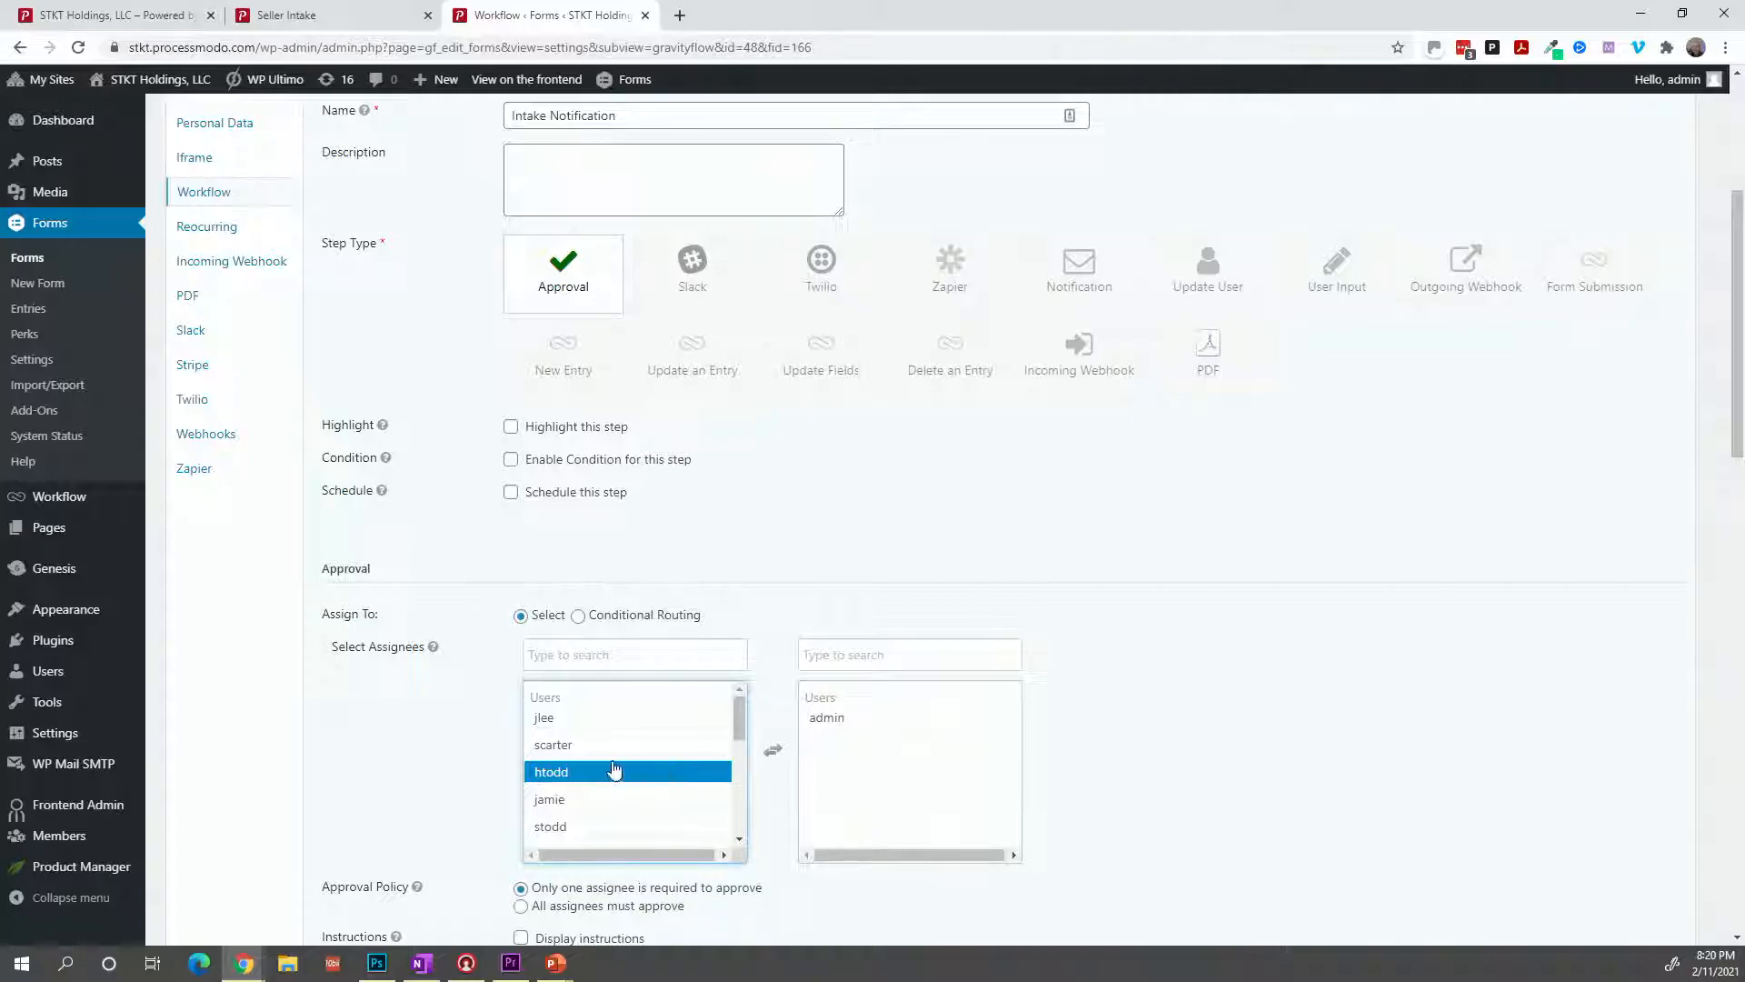
scroll(462, 734, "down", 2)
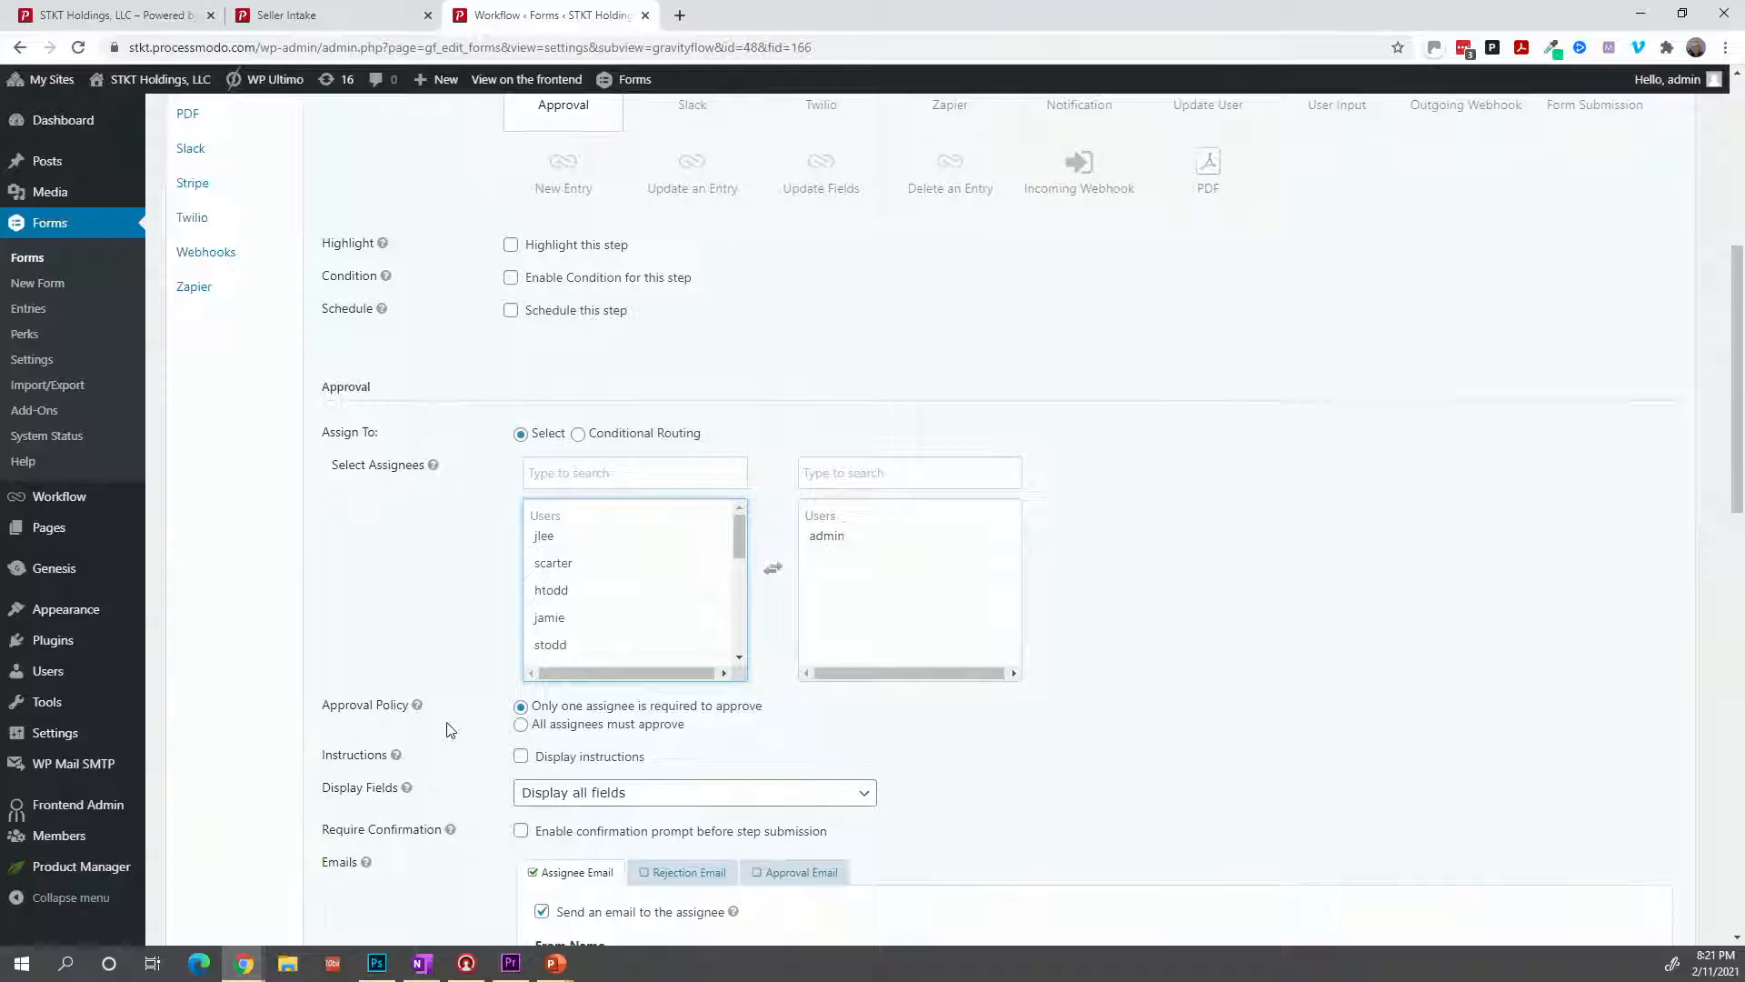
scroll(447, 731, "down", 12)
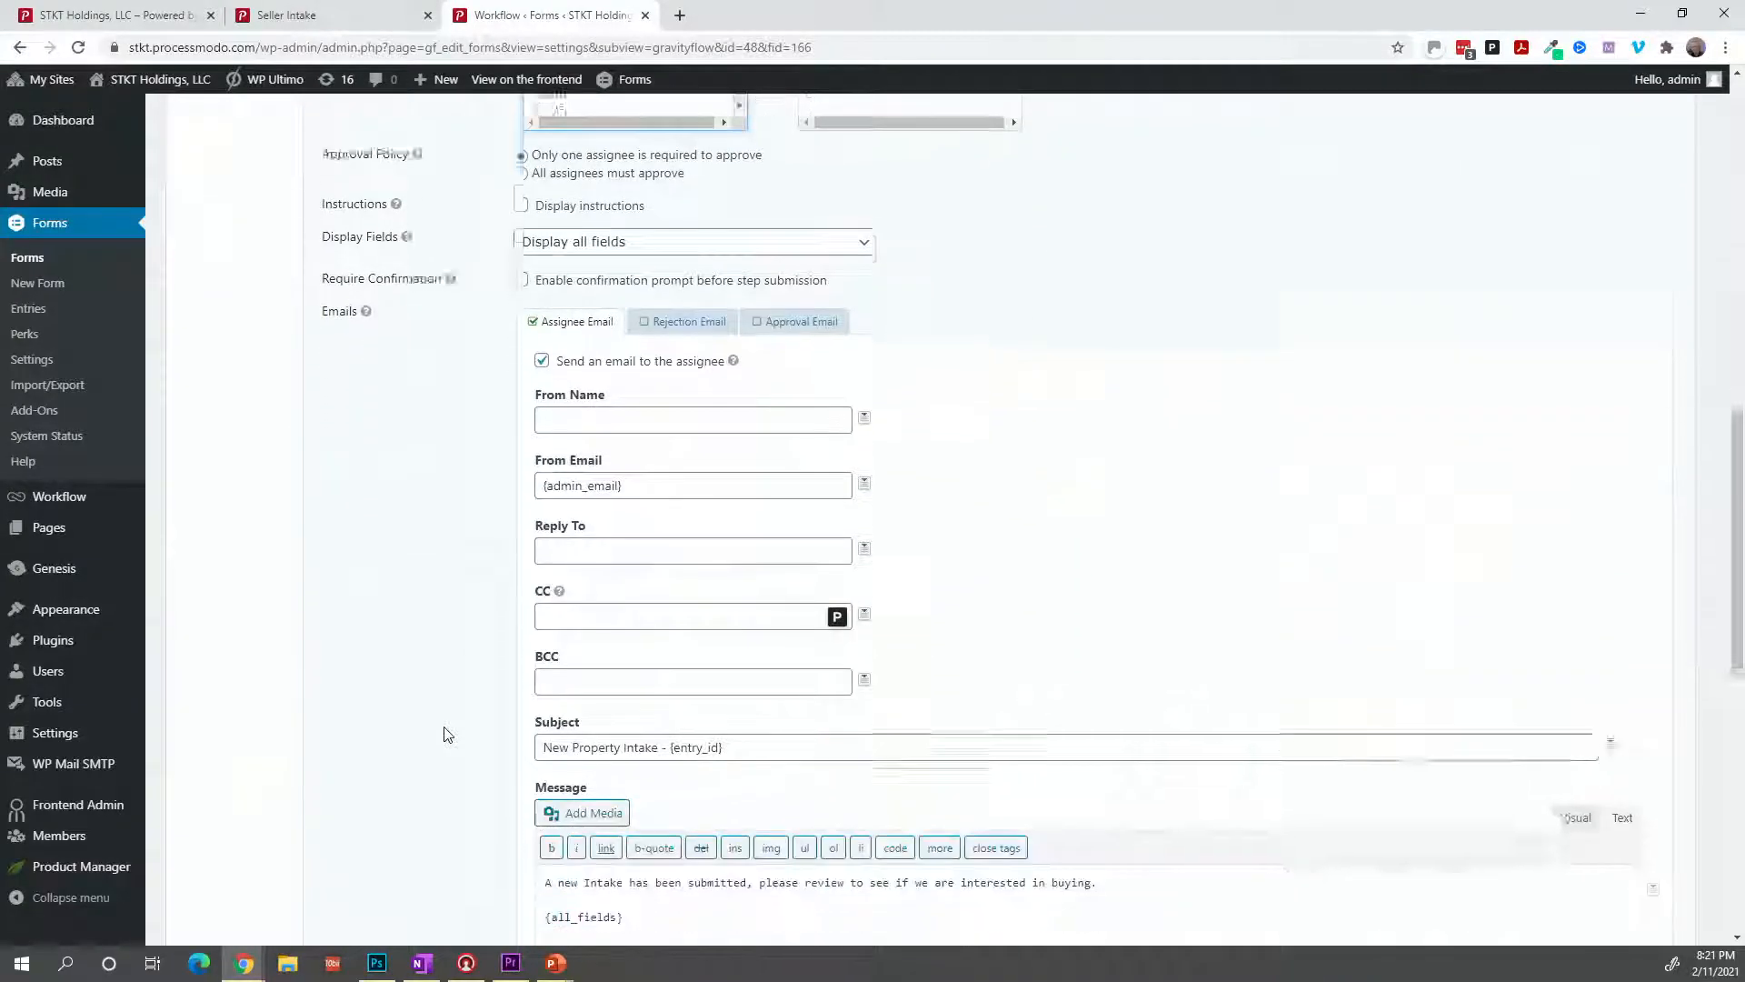
scroll(447, 734, "down", 2)
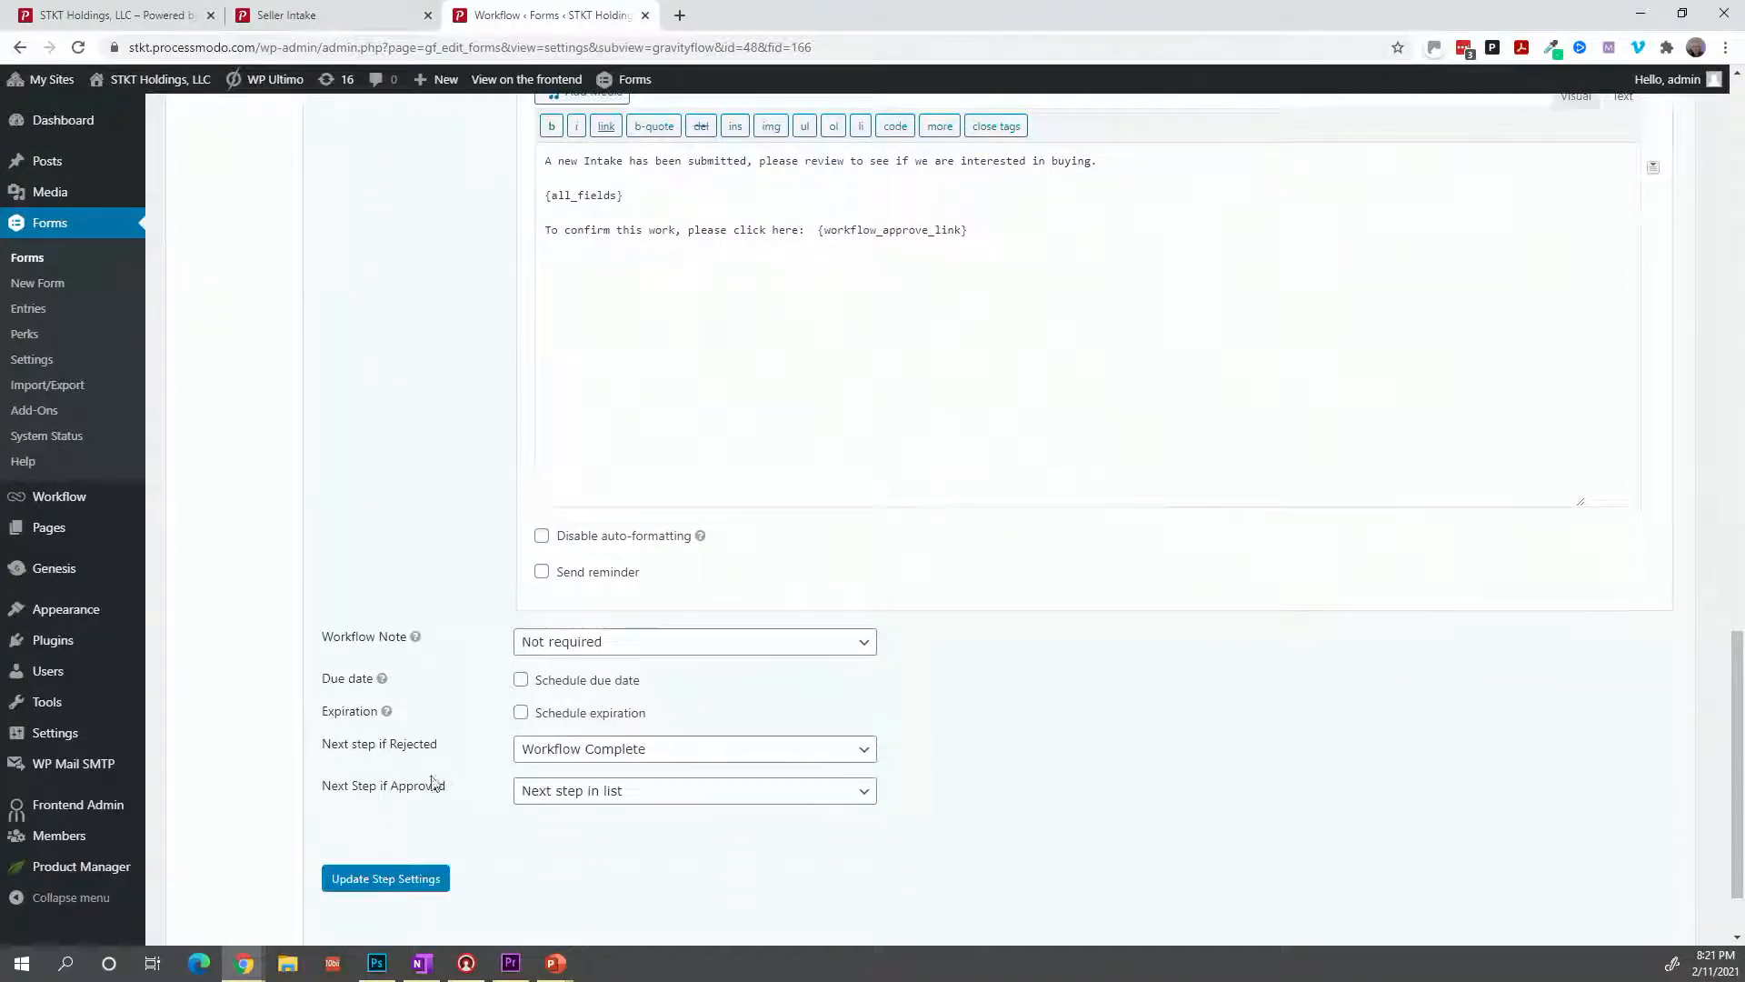
left_click(415, 879)
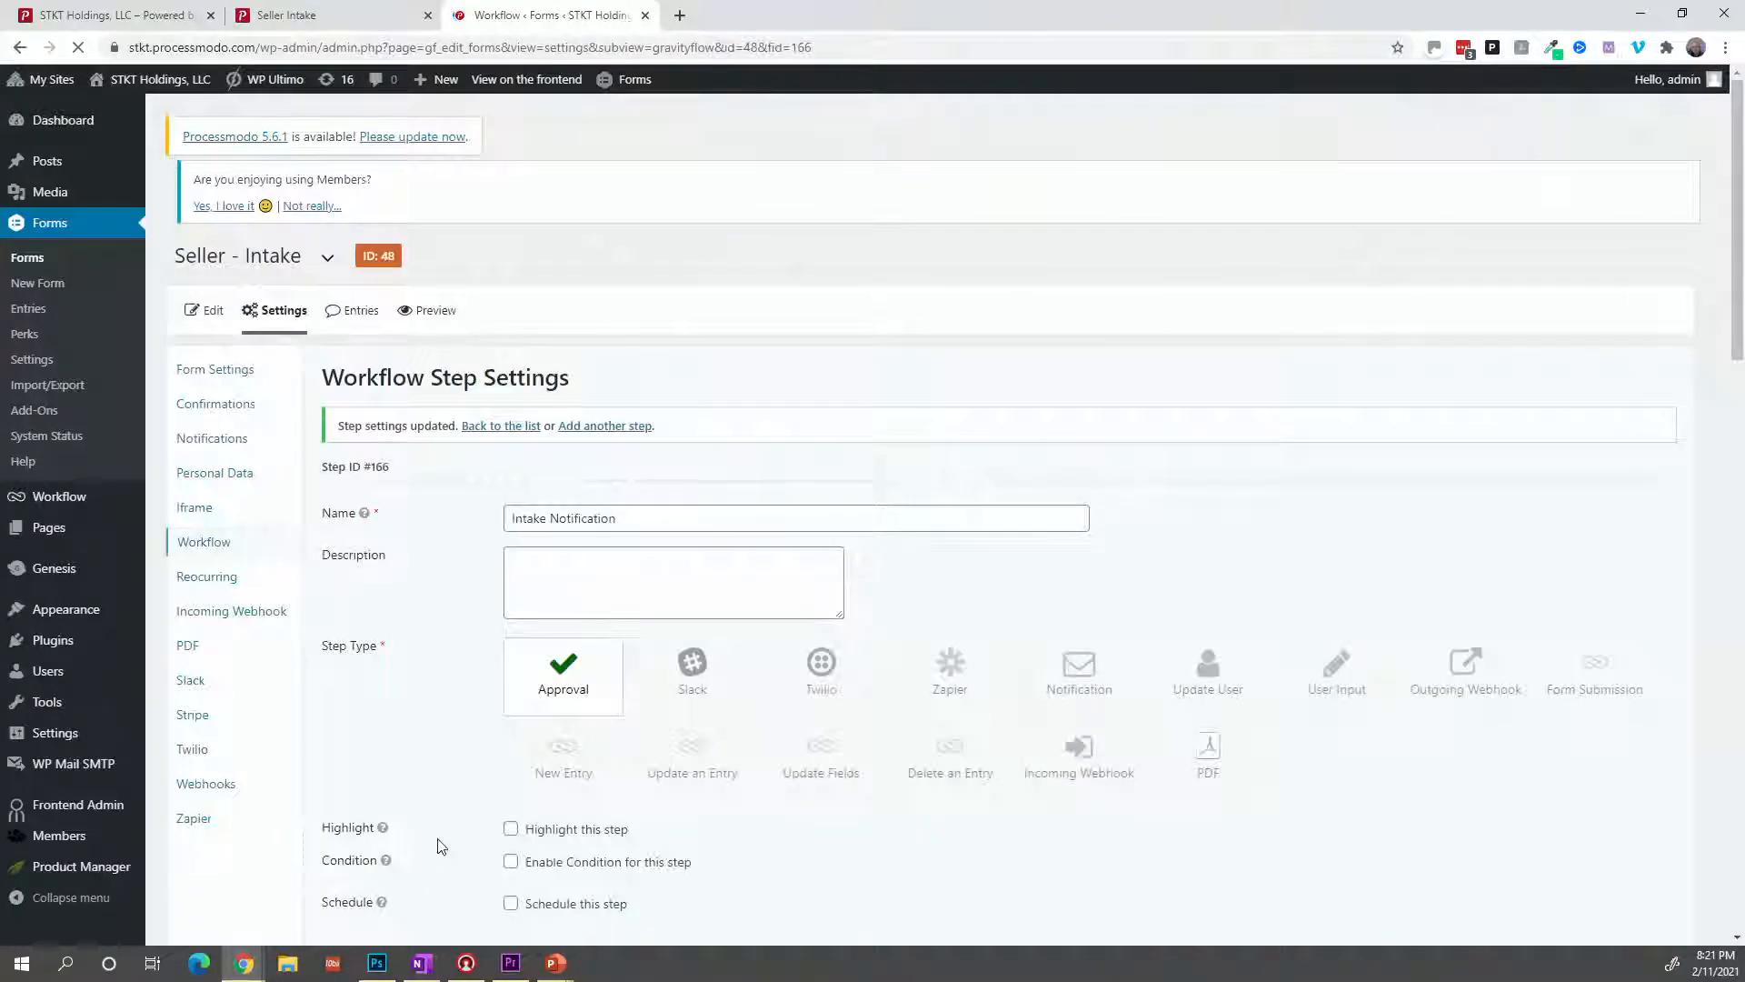
scroll(440, 774, "down", 15)
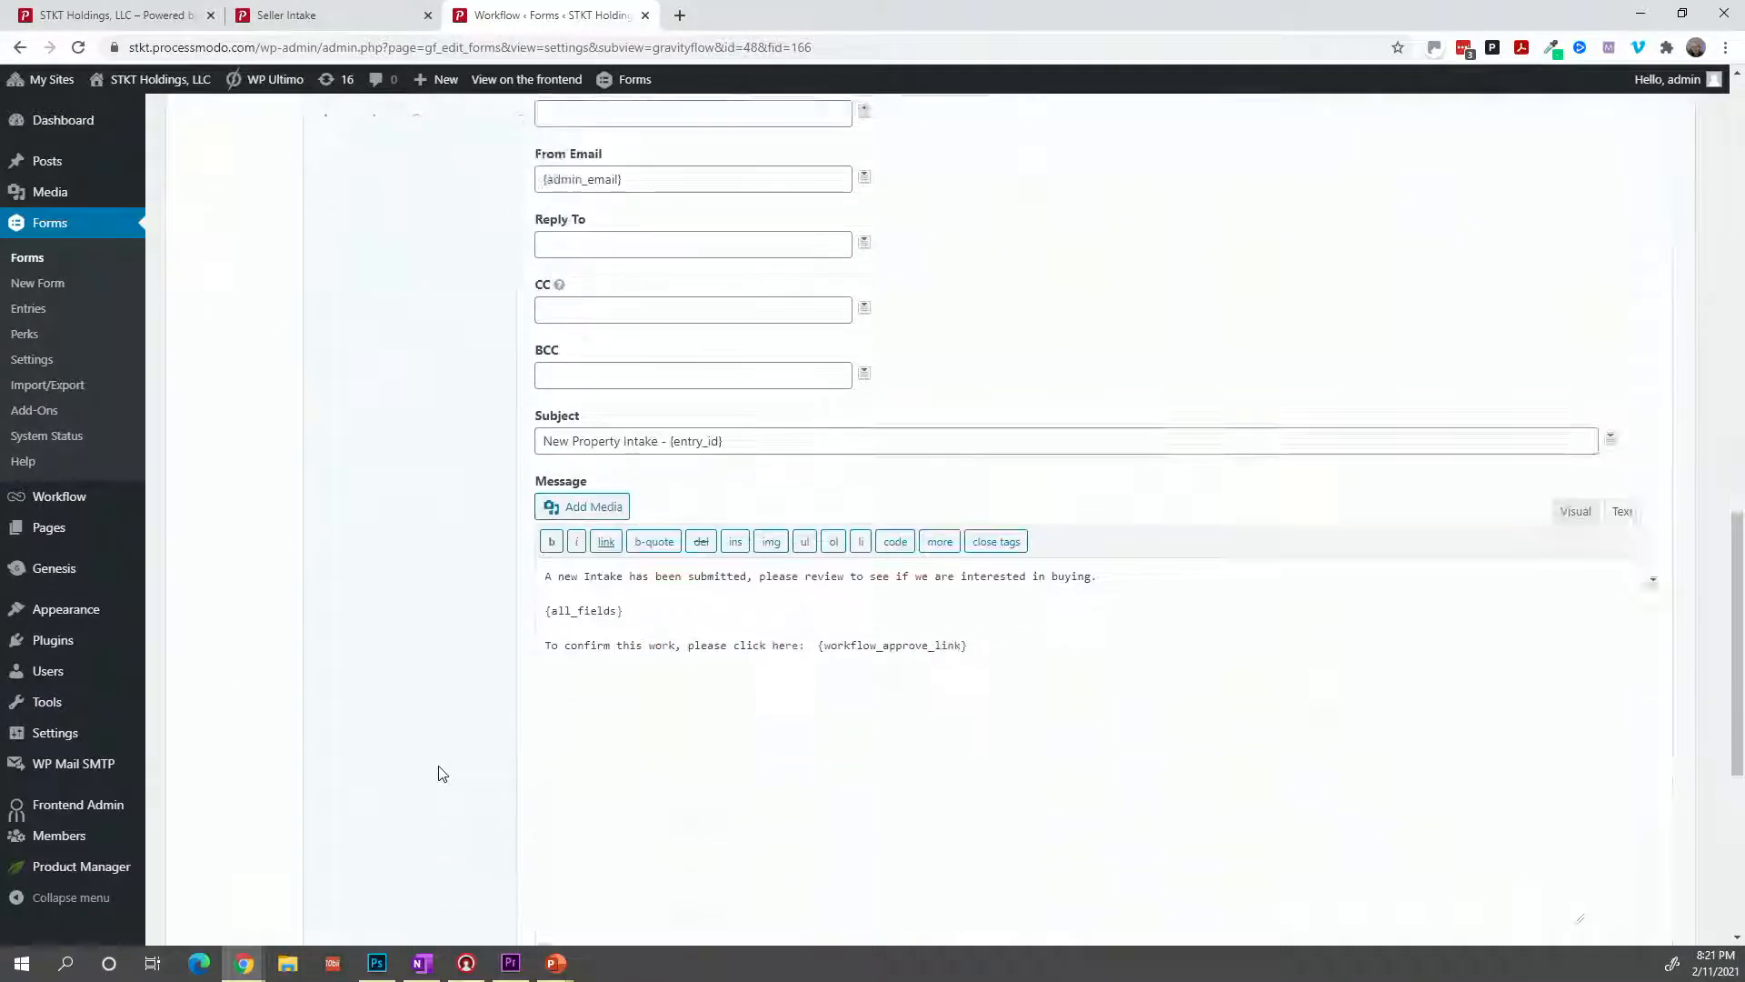
scroll(474, 708, "down", 5)
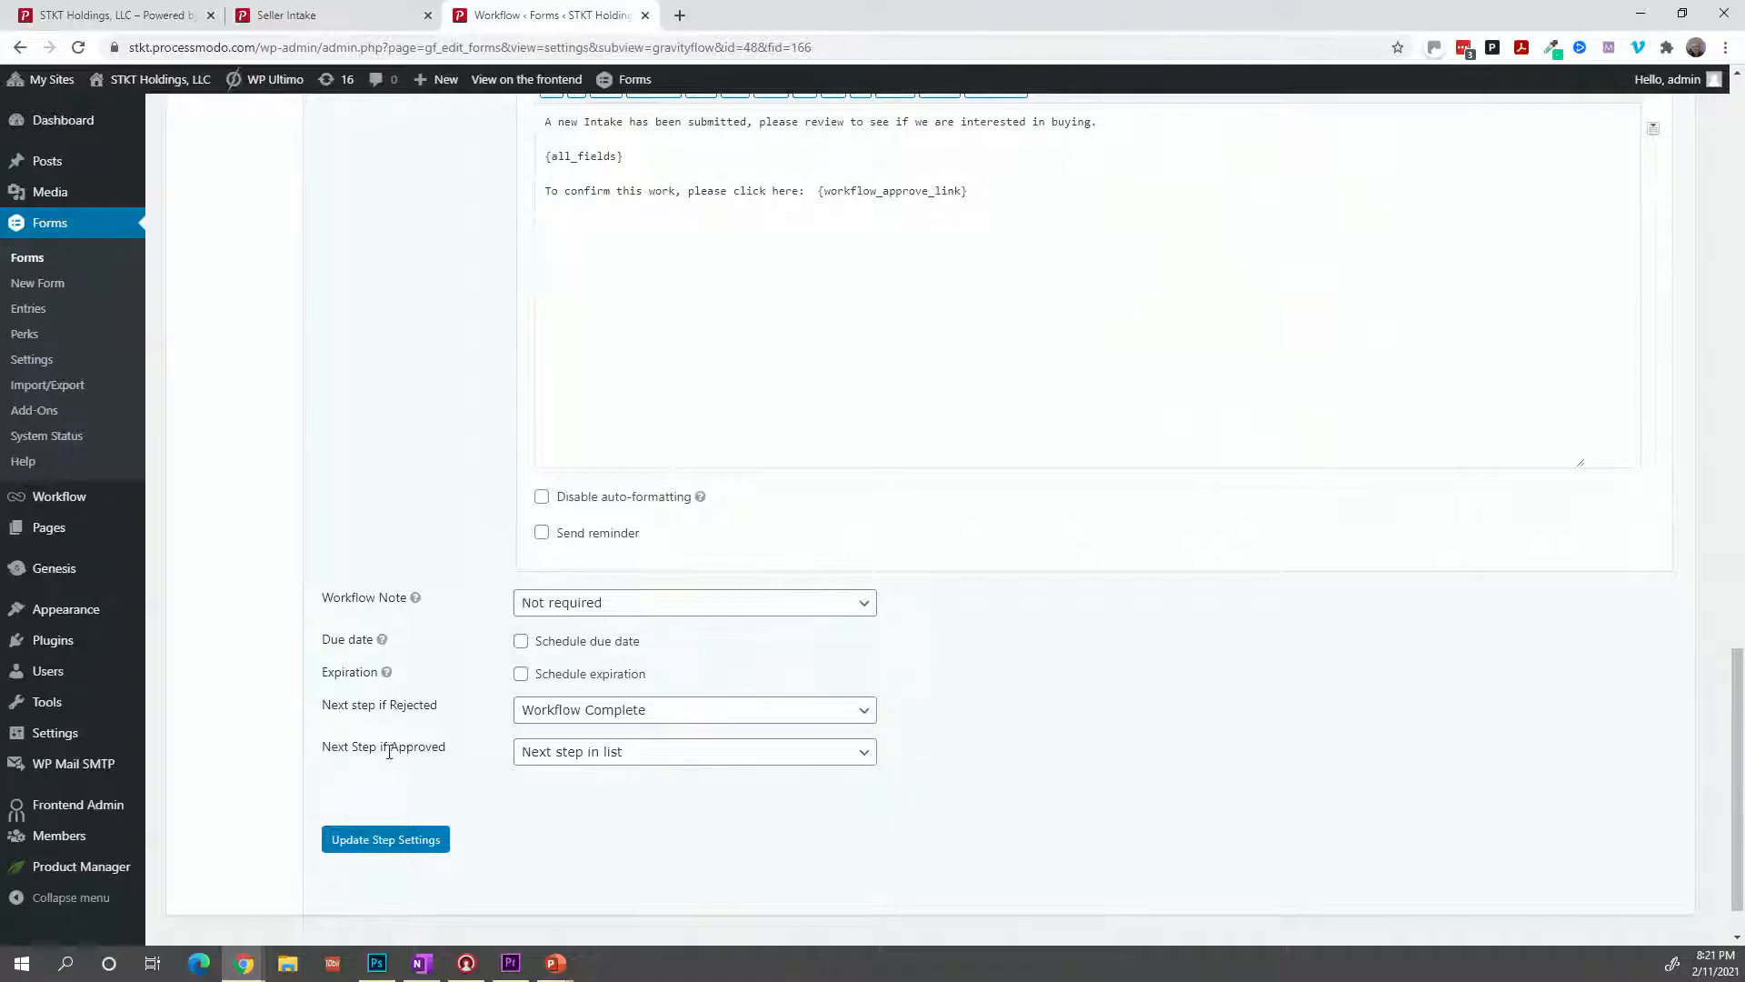
left_click(427, 838)
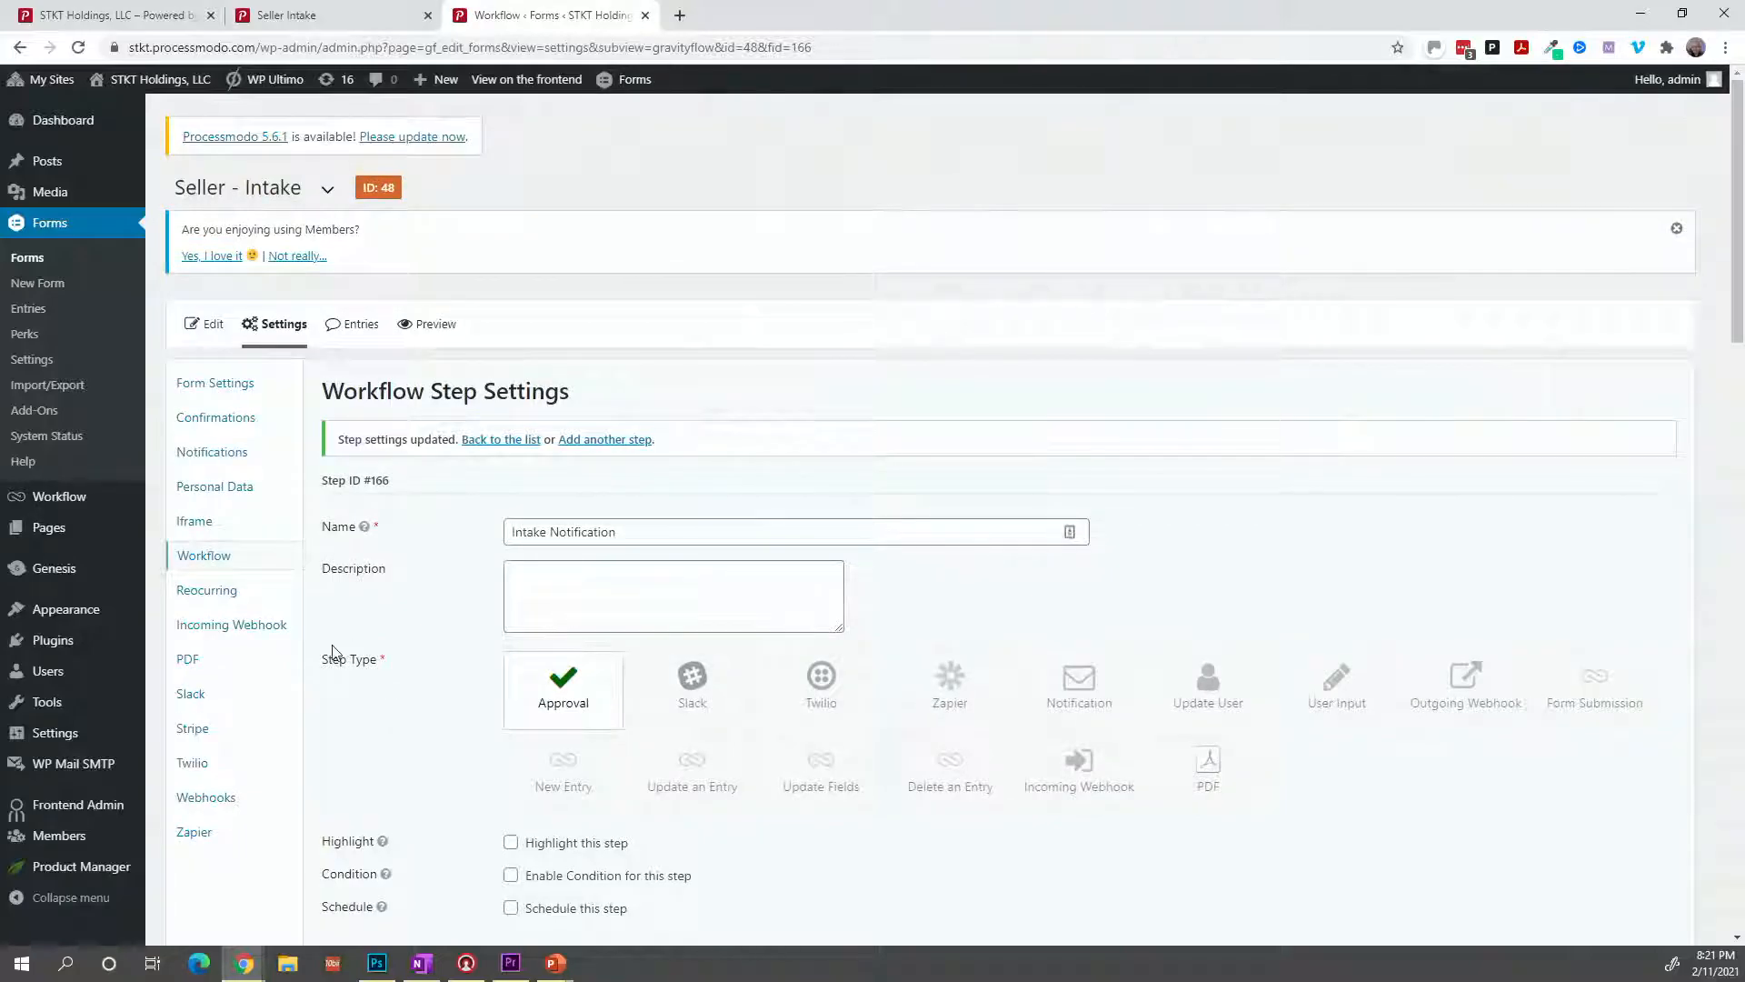
Add a new workflow step named 'Notify Seller - DD Started' with the Notification type.
left_click(227, 569)
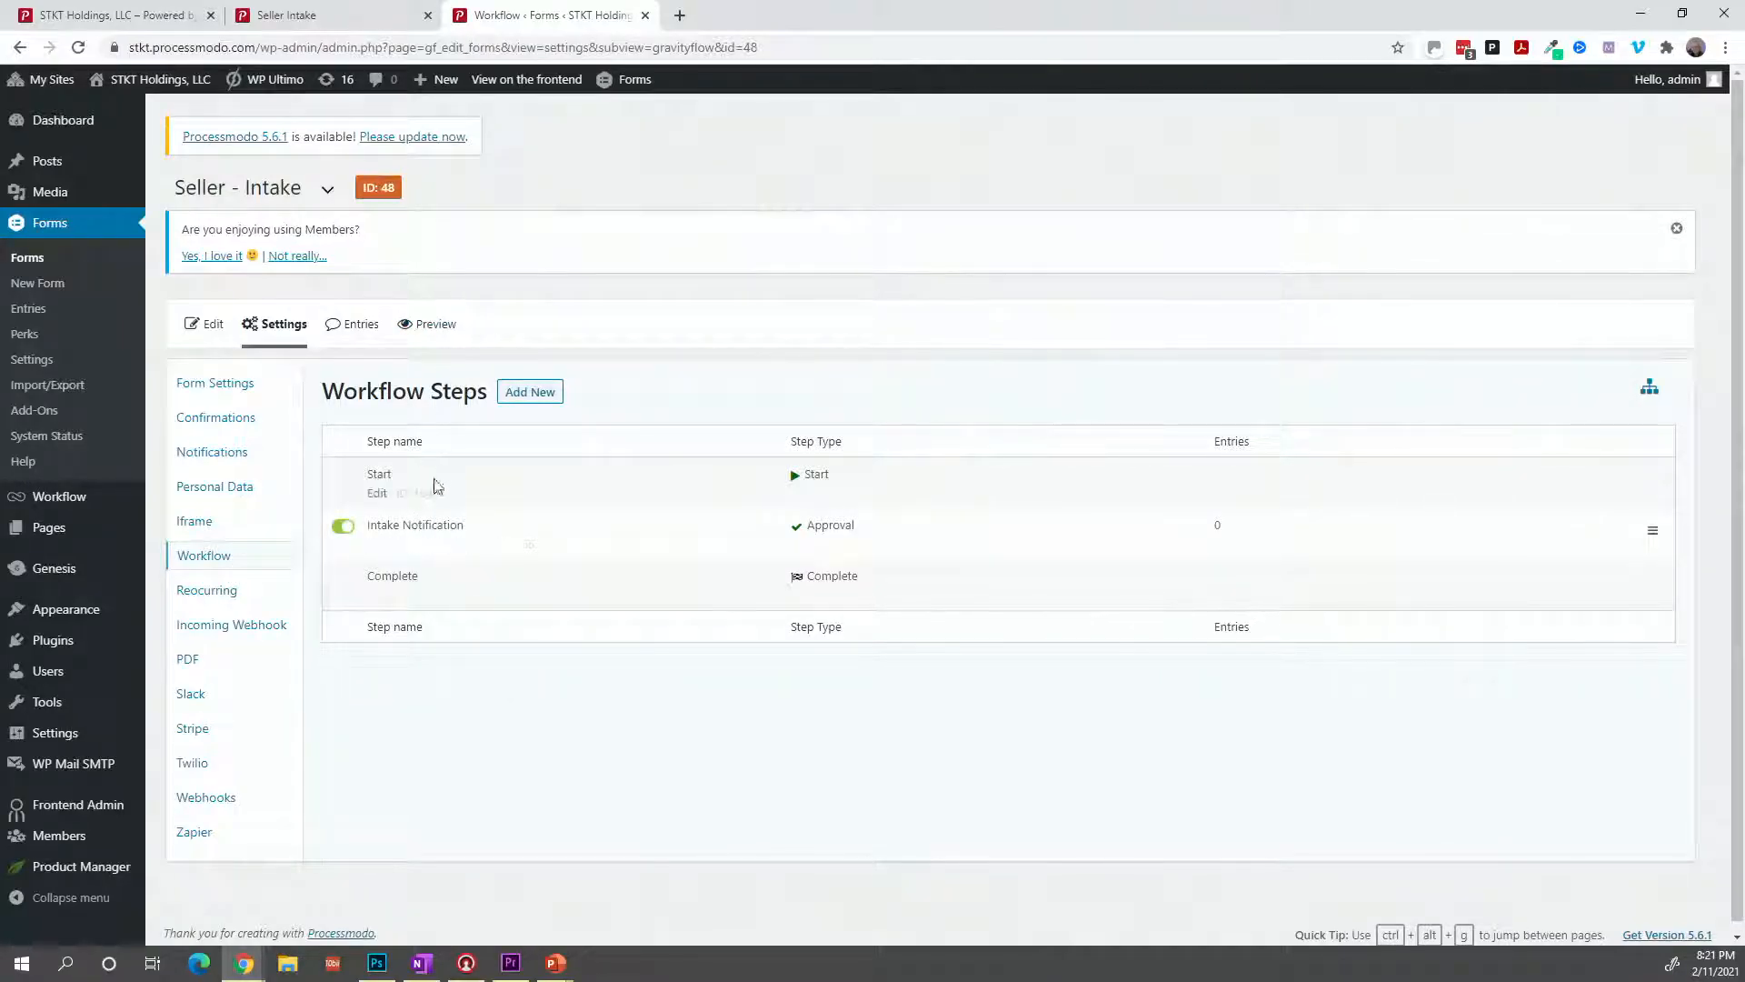
left_click(519, 396)
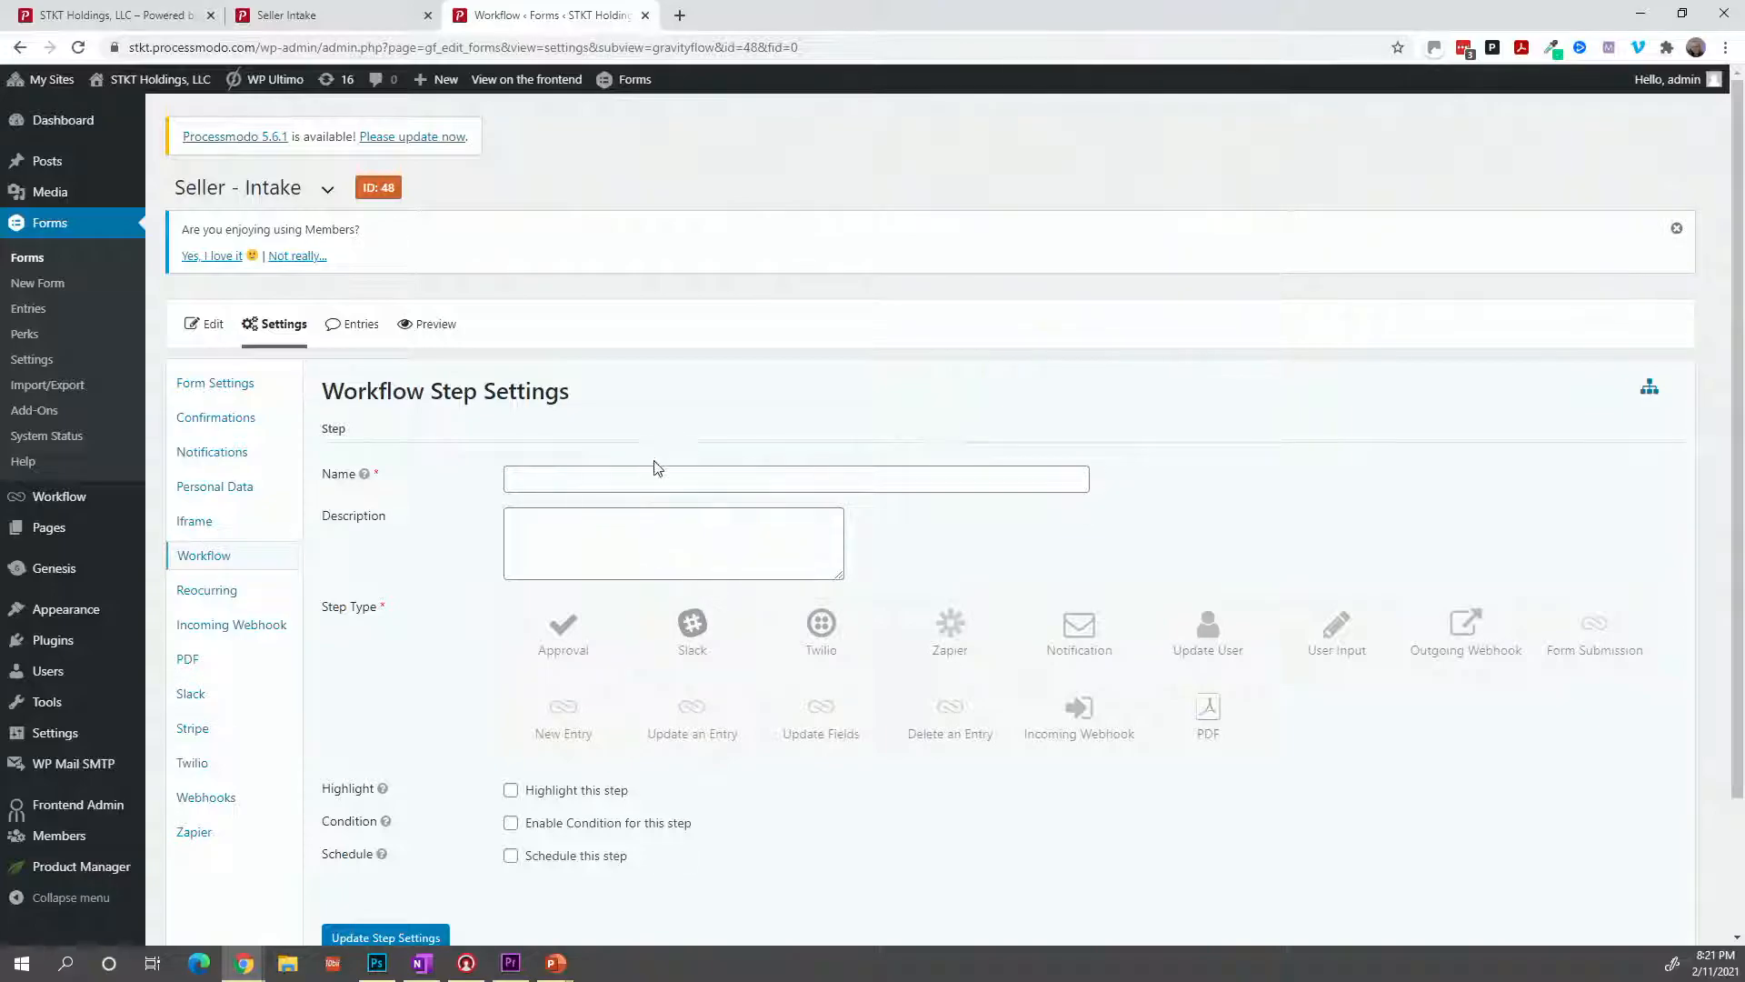
left_click(649, 471)
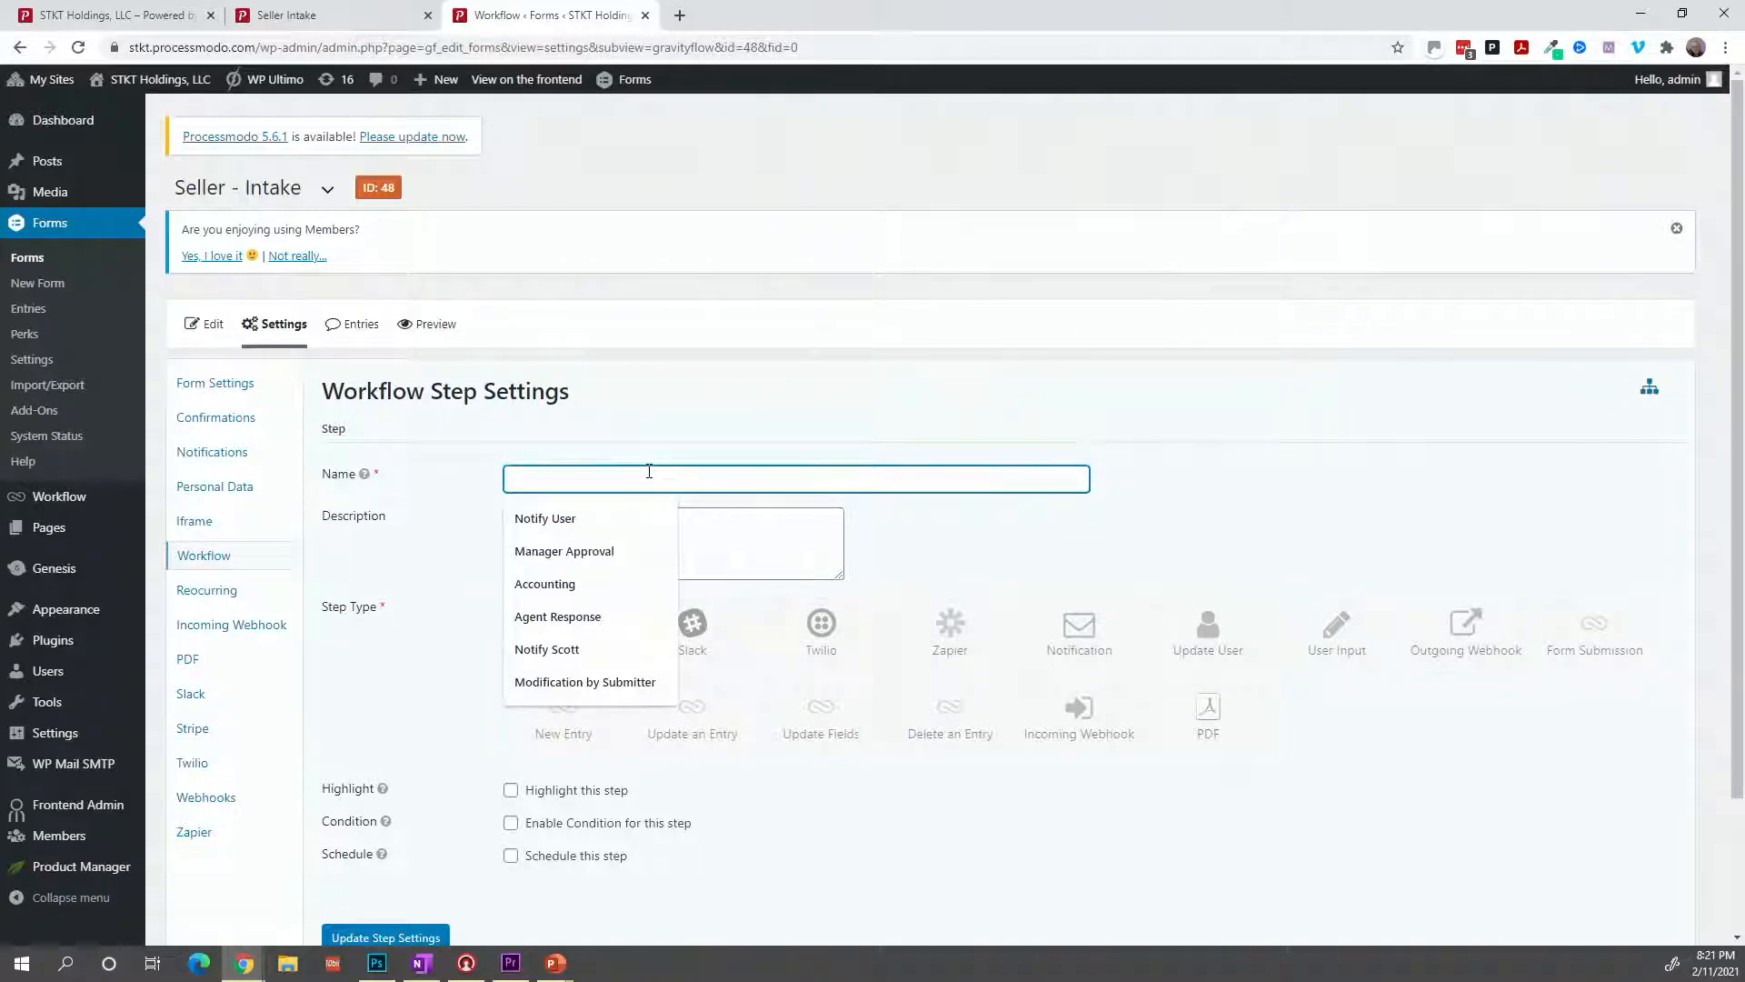
type("Notify ")
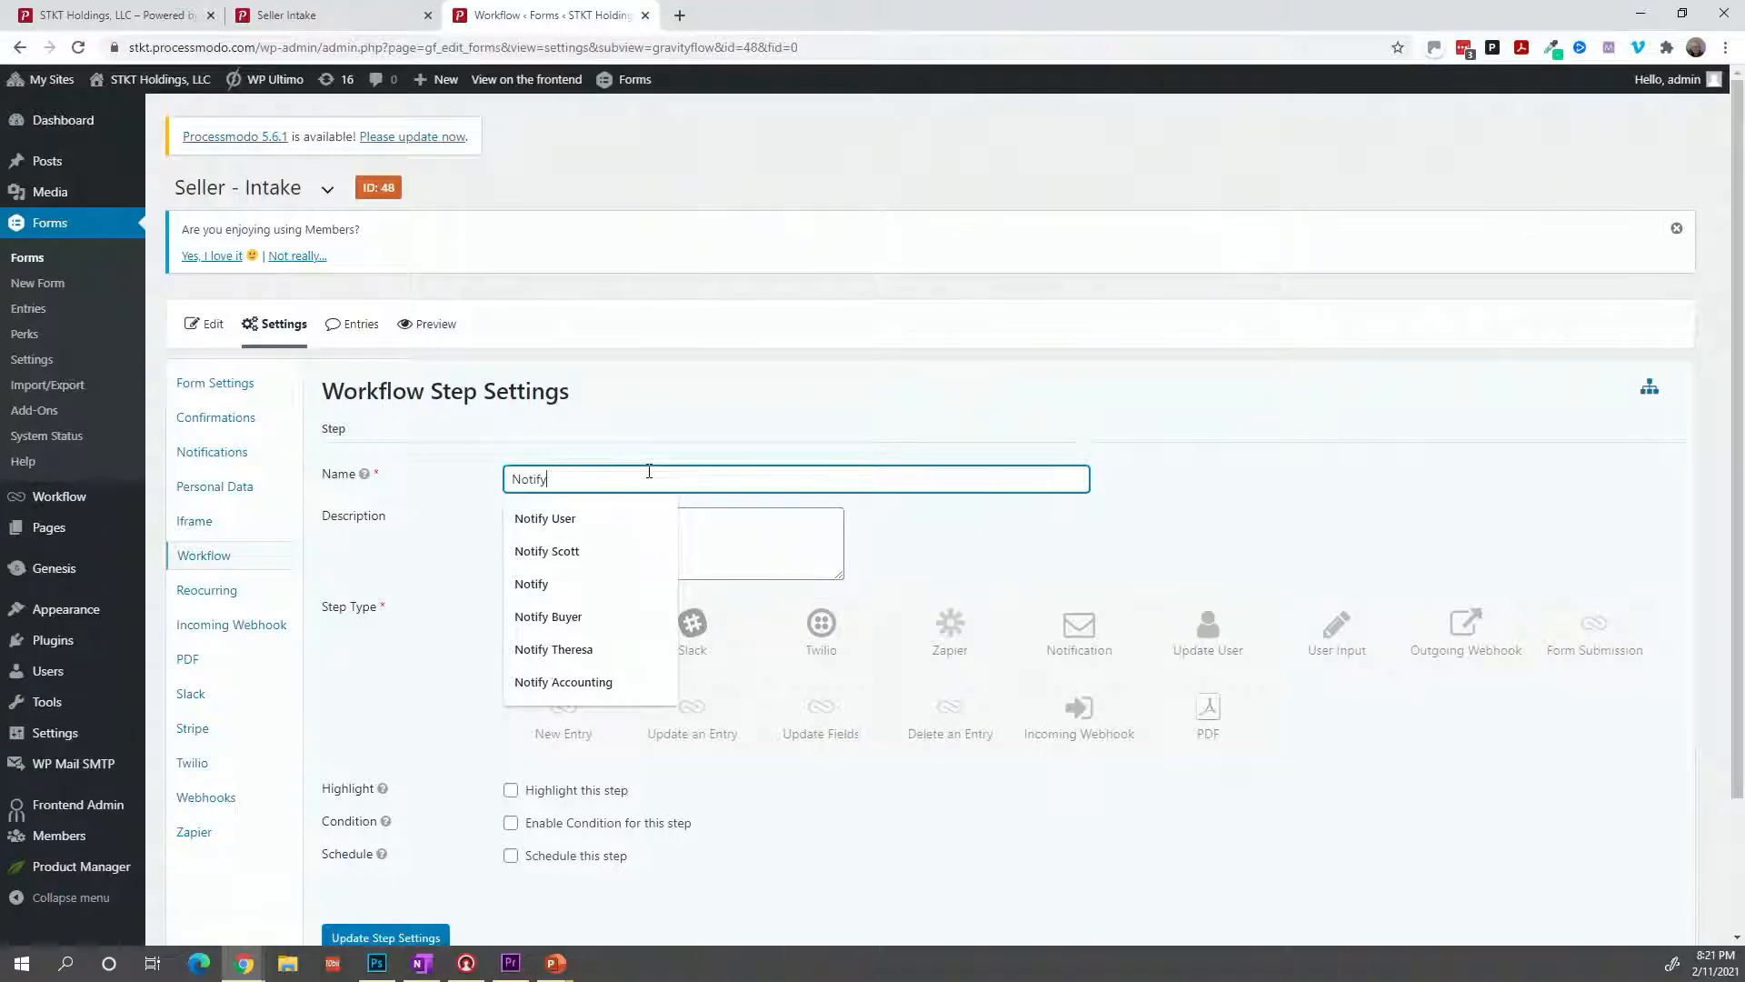
type("Seller - DD Started")
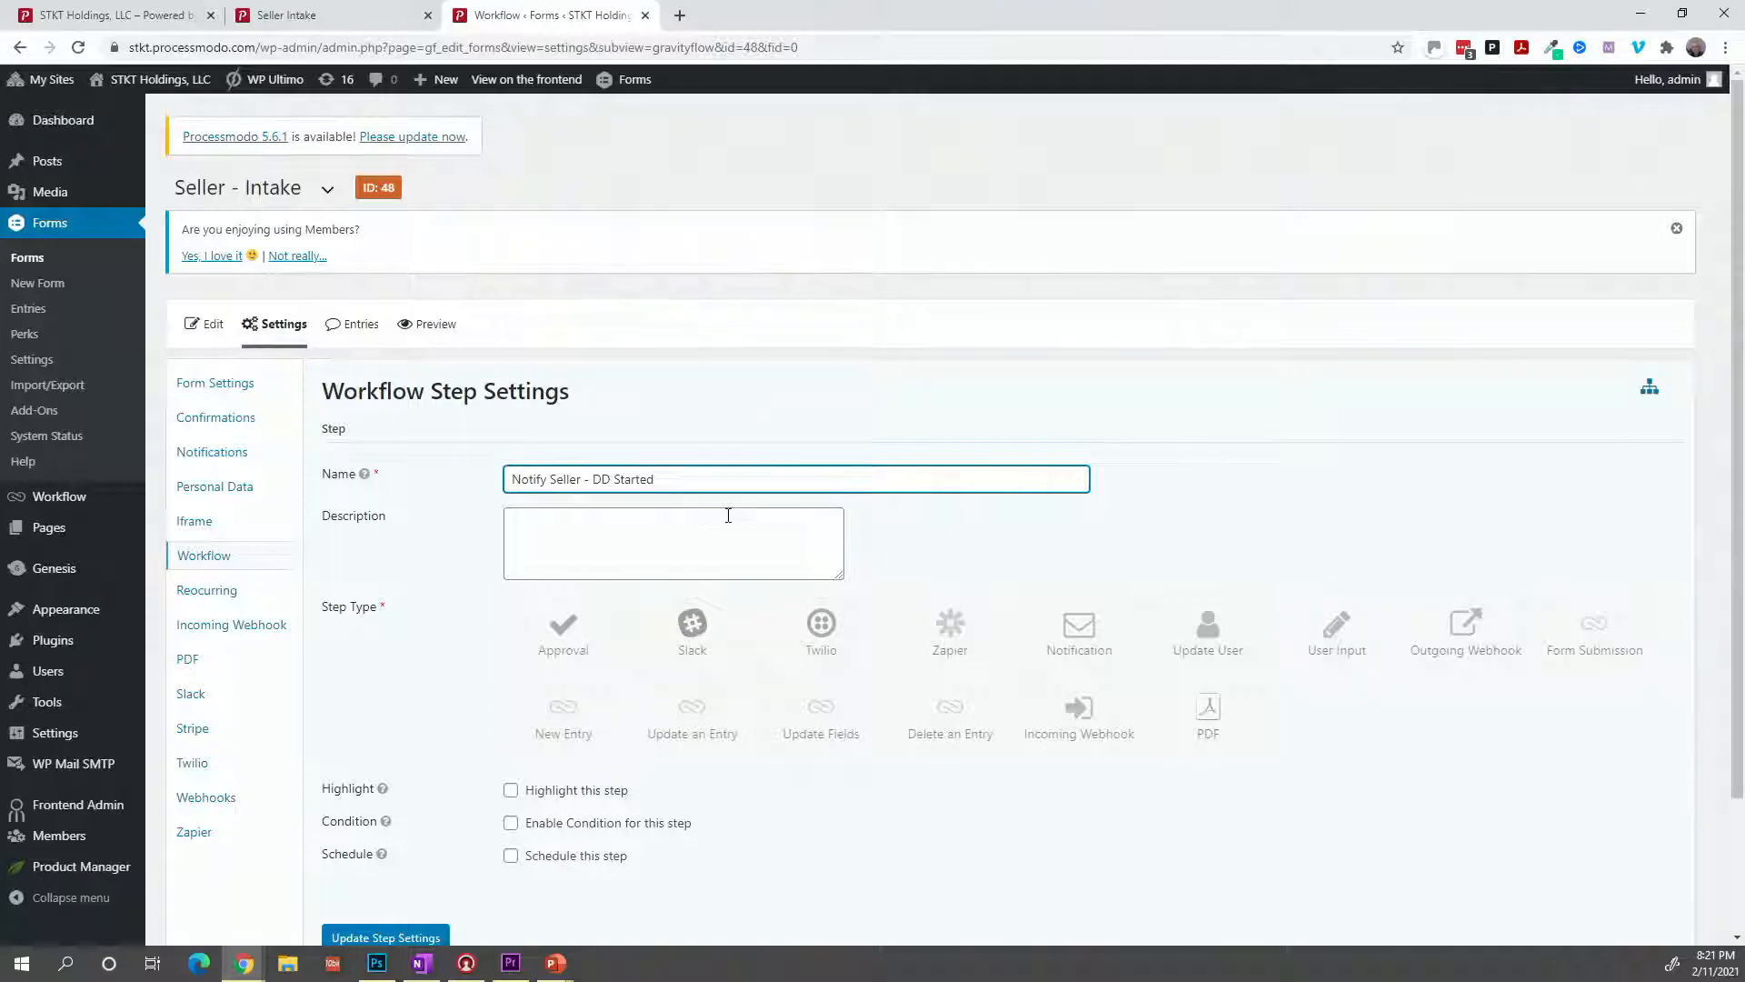
left_click(1041, 630)
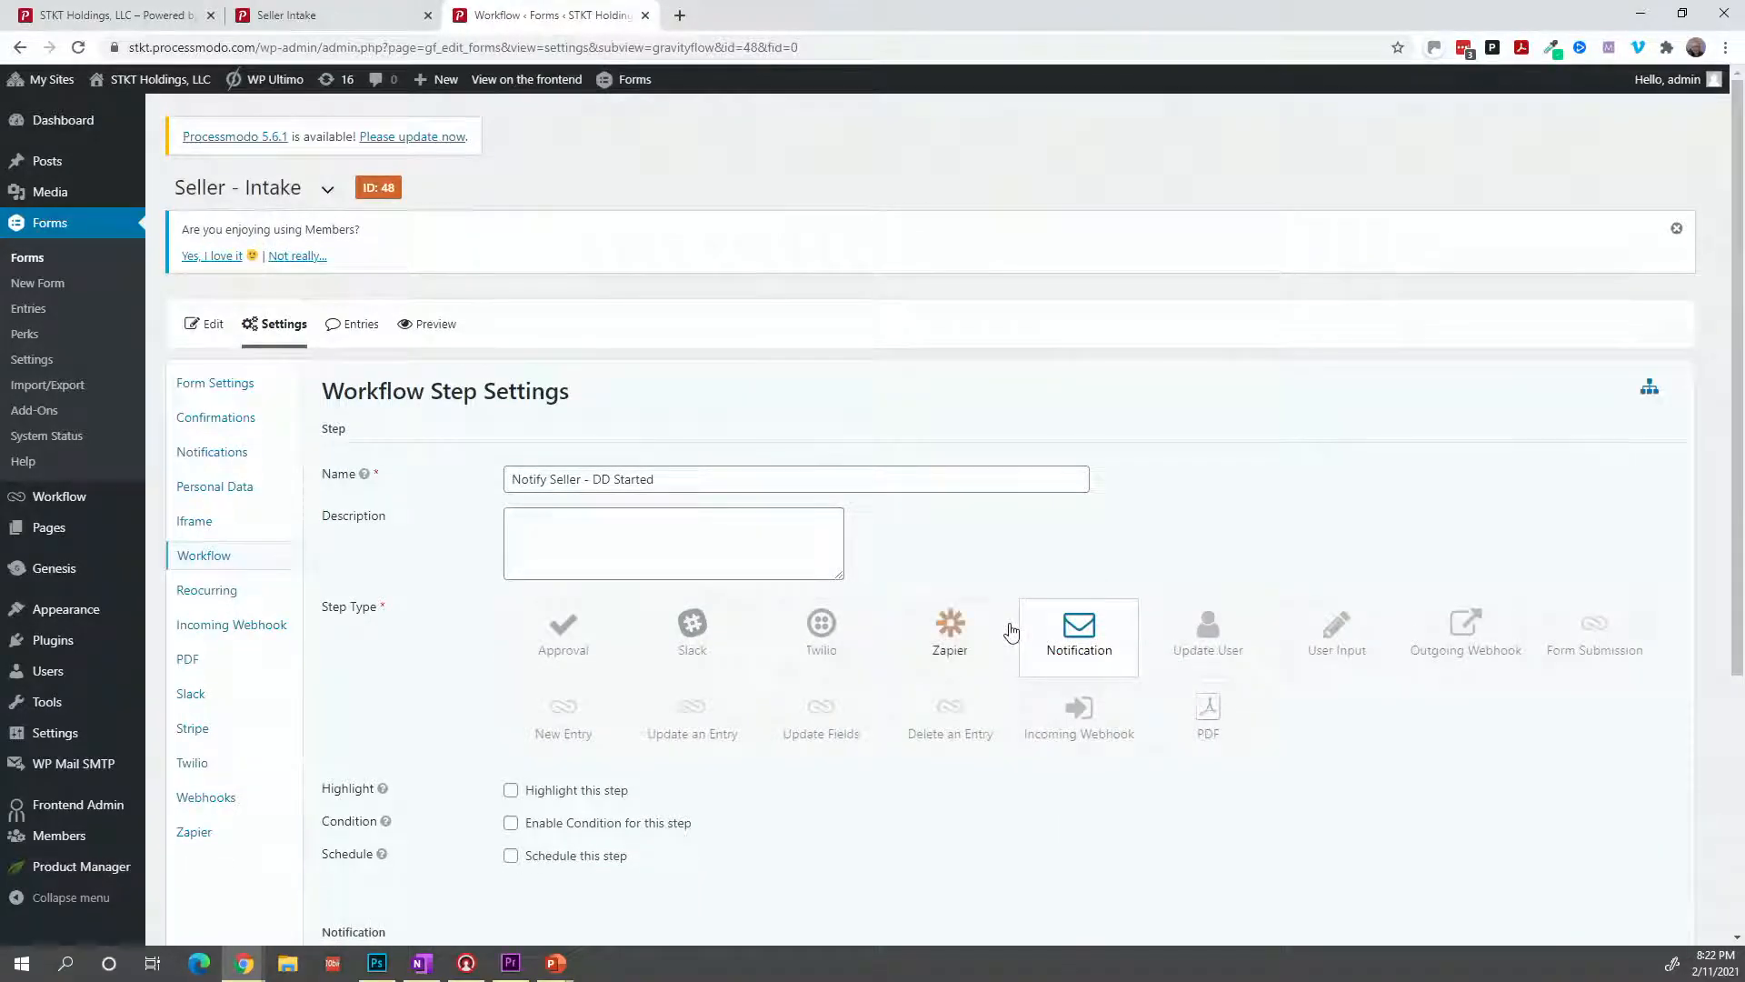
Tick the Seller email notification and enable a condition for the Notify Seller step.
scroll(996, 626, "down", 2)
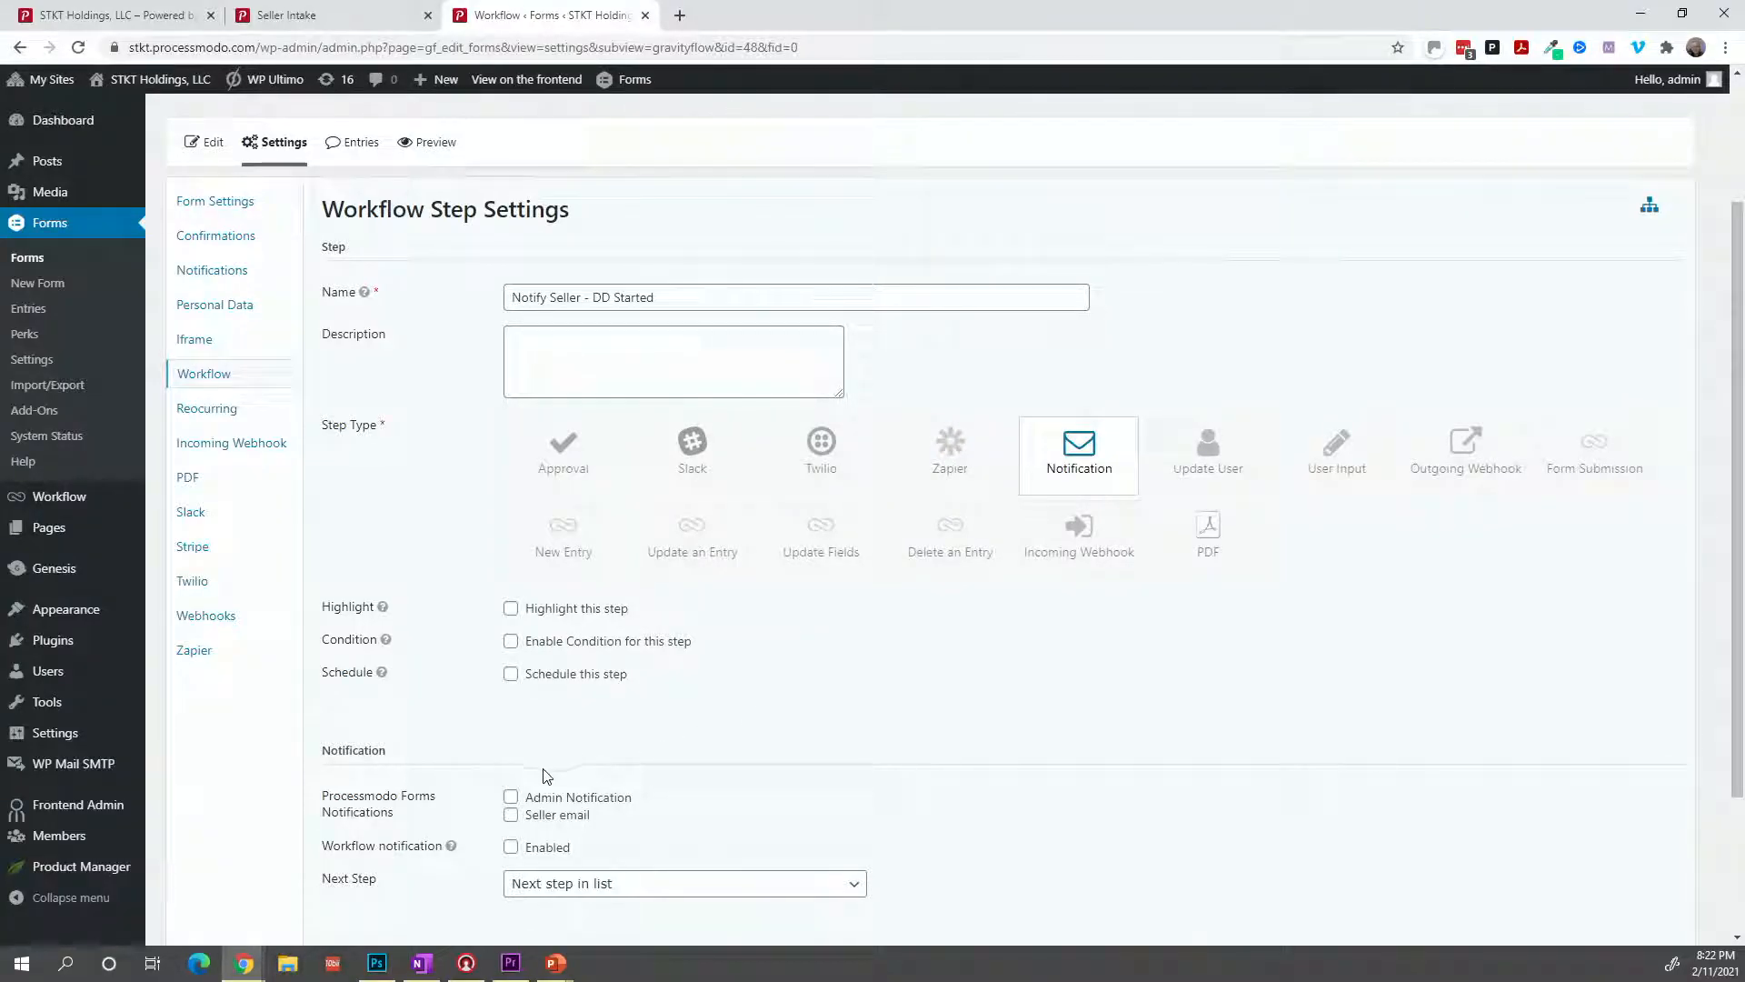
scroll(527, 771, "down", 1)
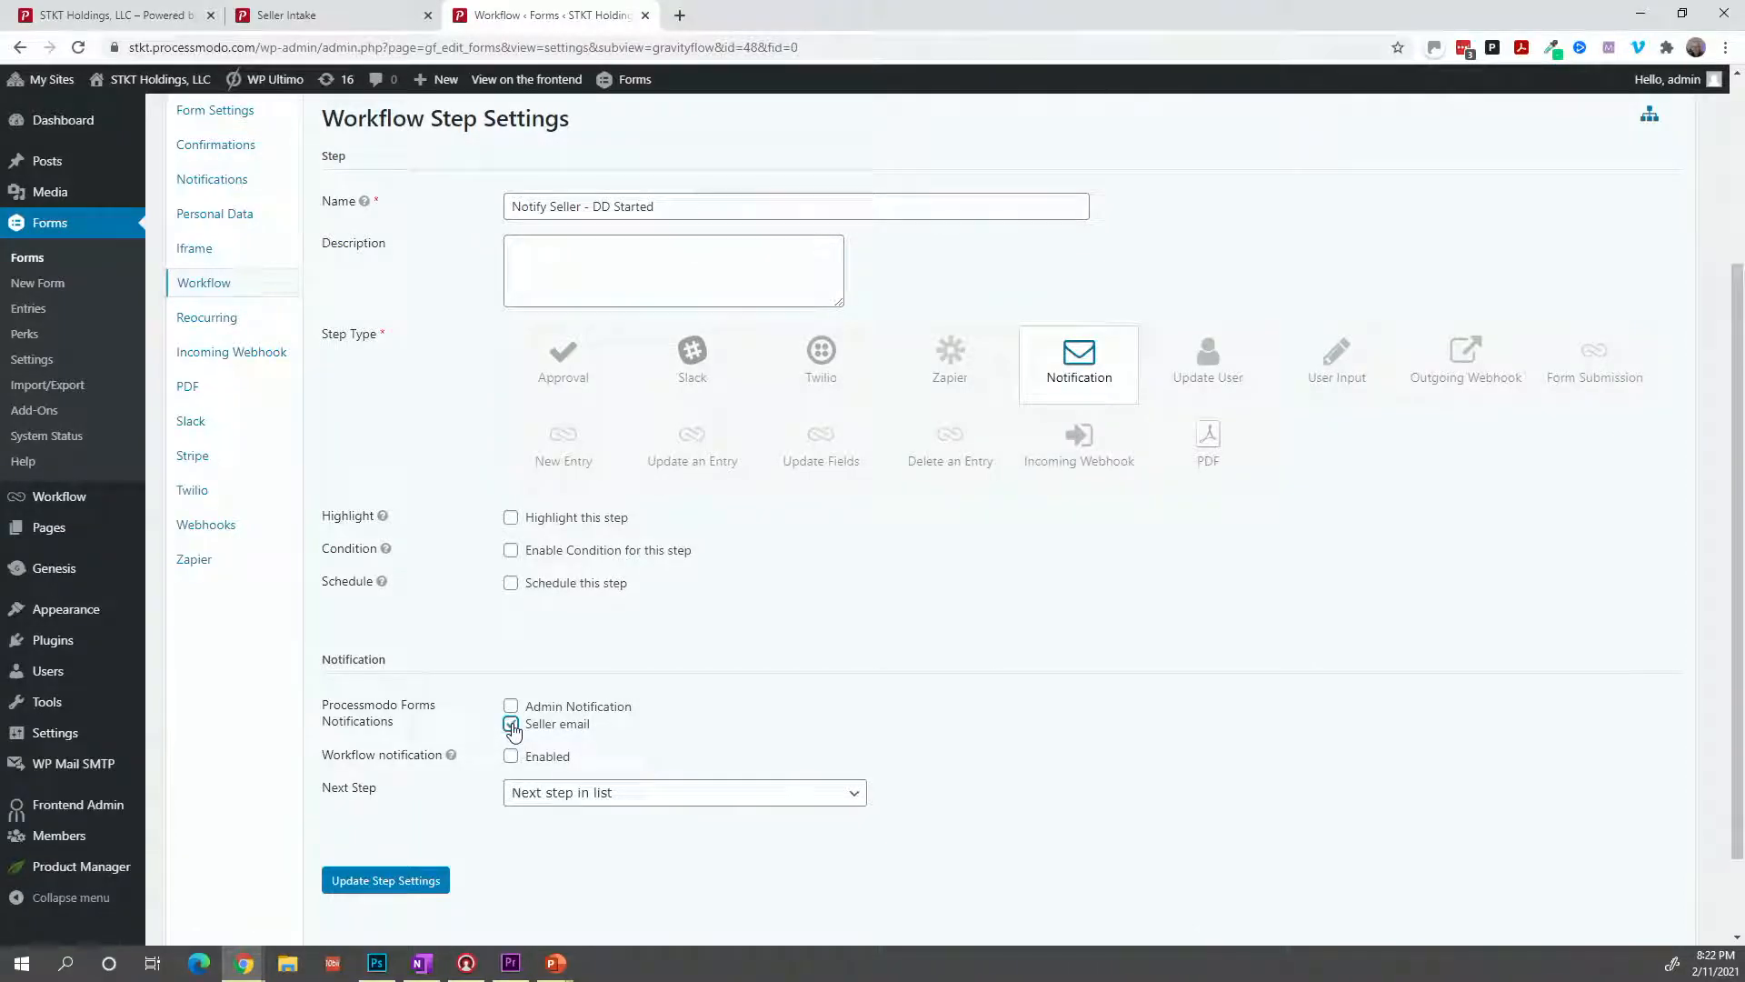
left_click(511, 724)
scroll(519, 670, "up", 1)
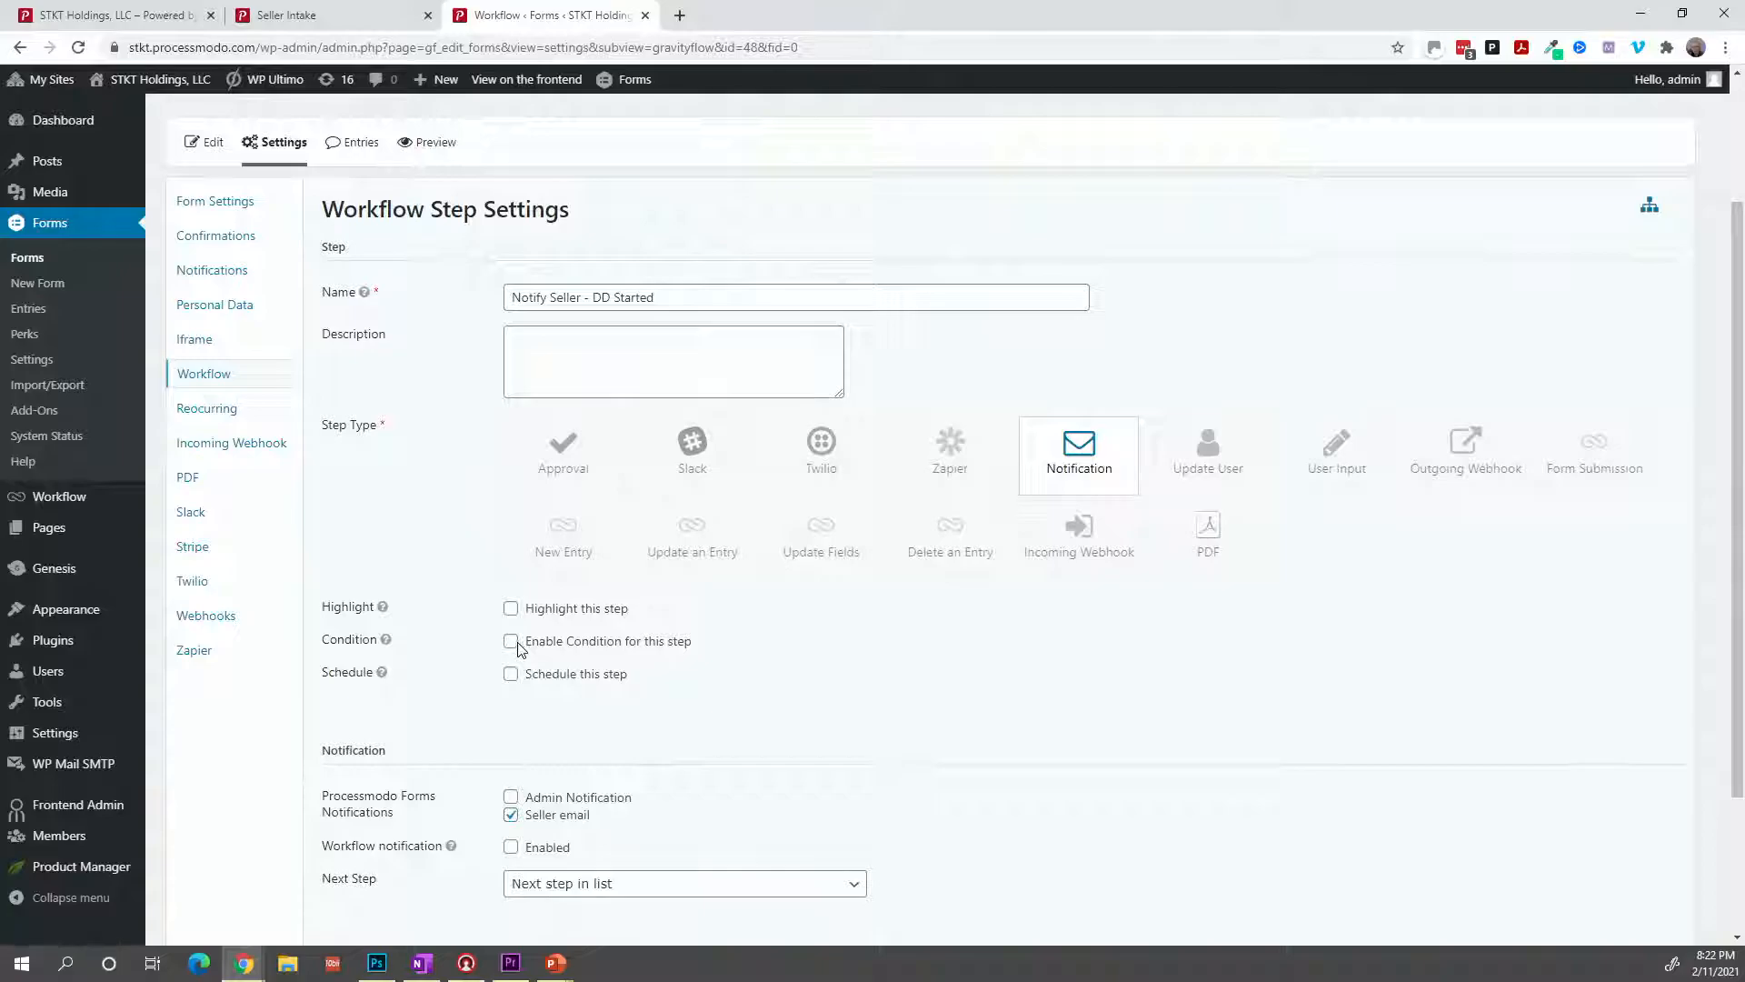
left_click(514, 643)
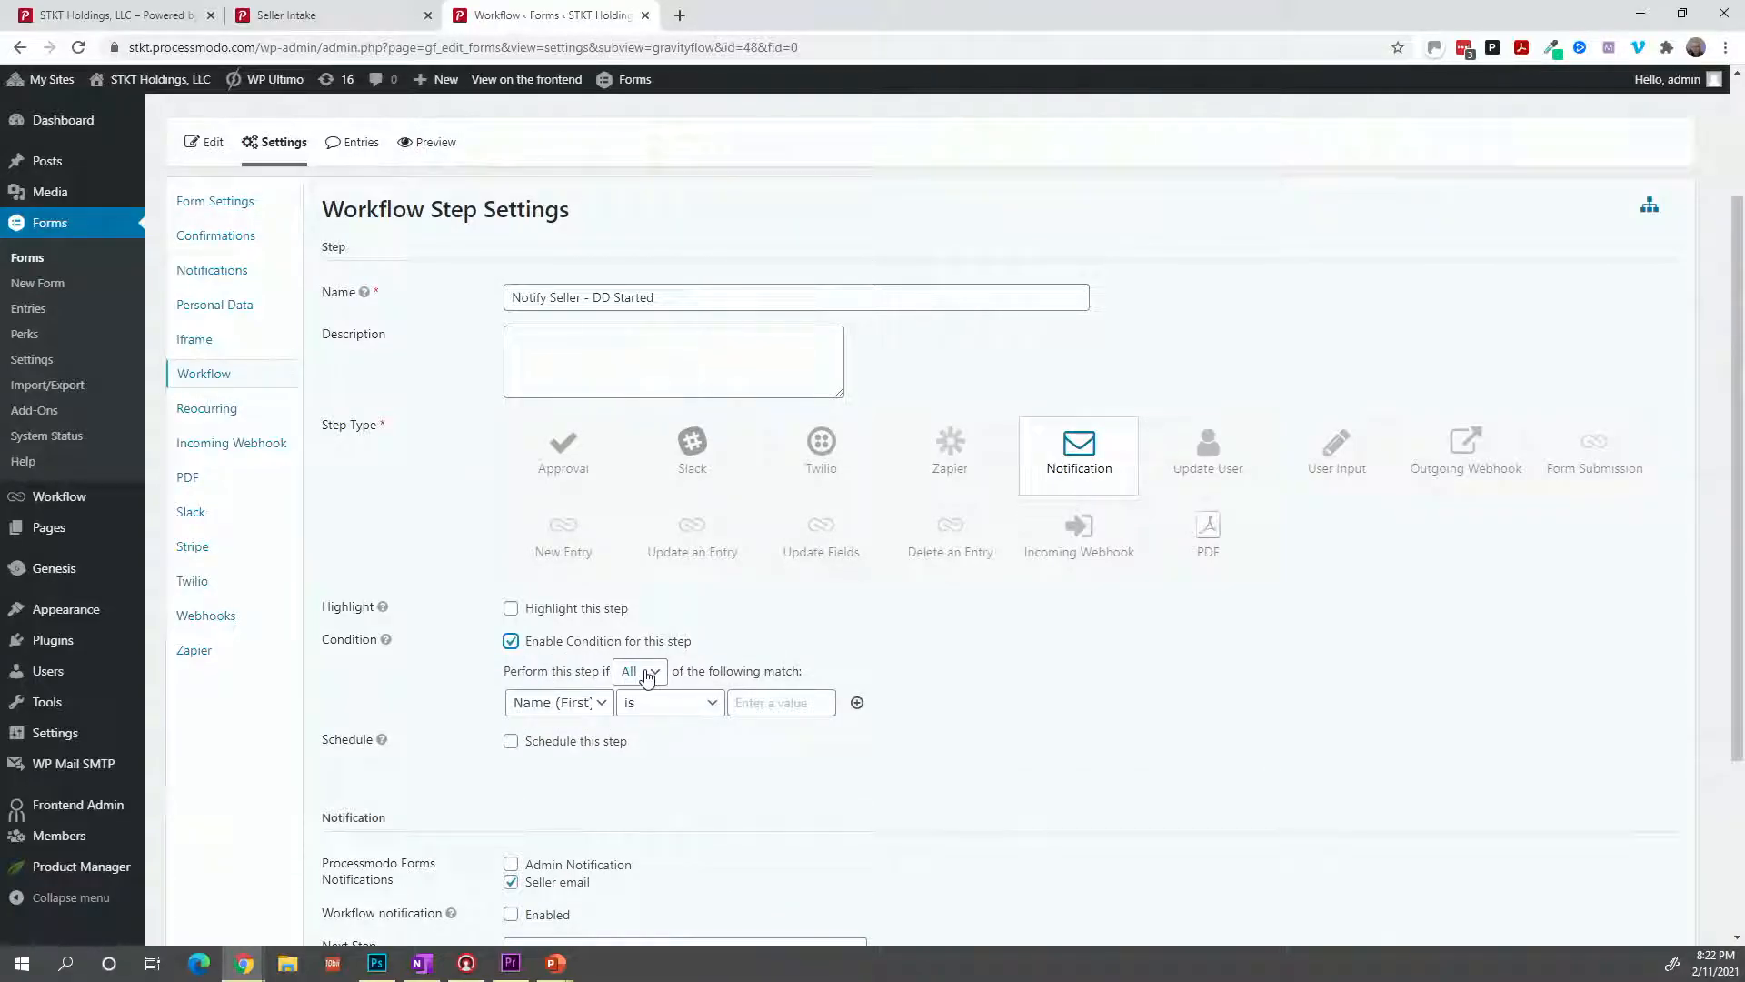
Set the step condition to Status is DD Start and save the step settings.
left_click(599, 708)
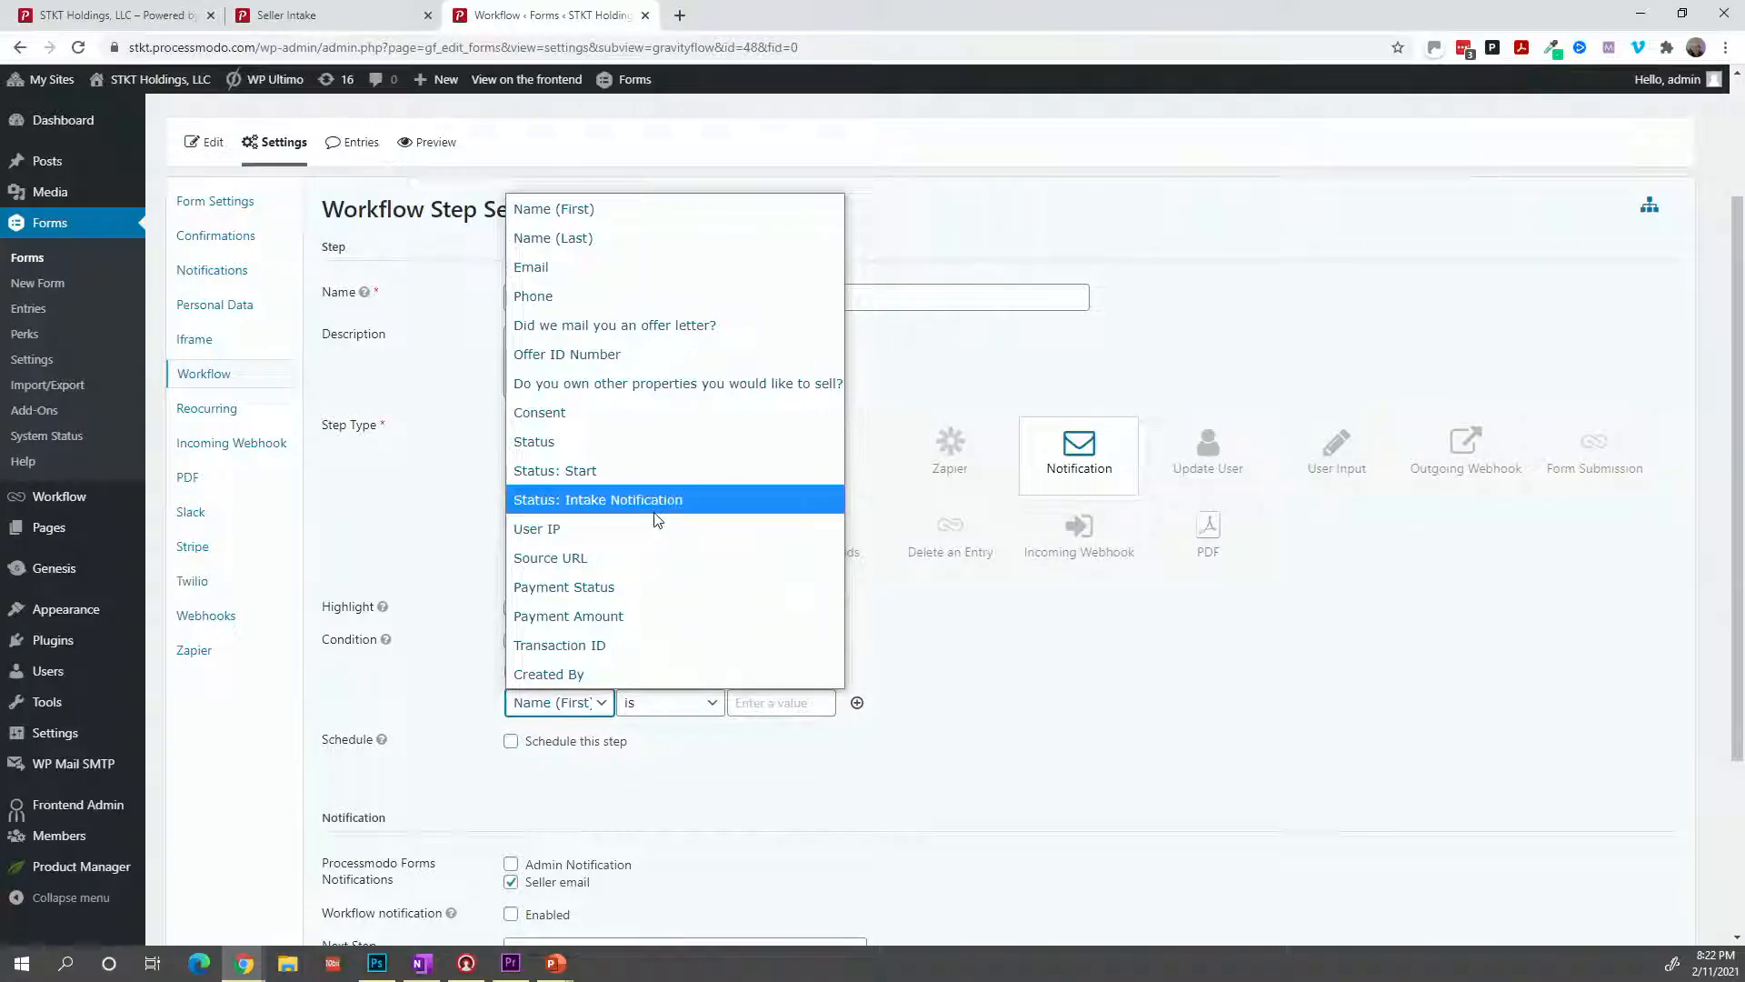
left_click(659, 444)
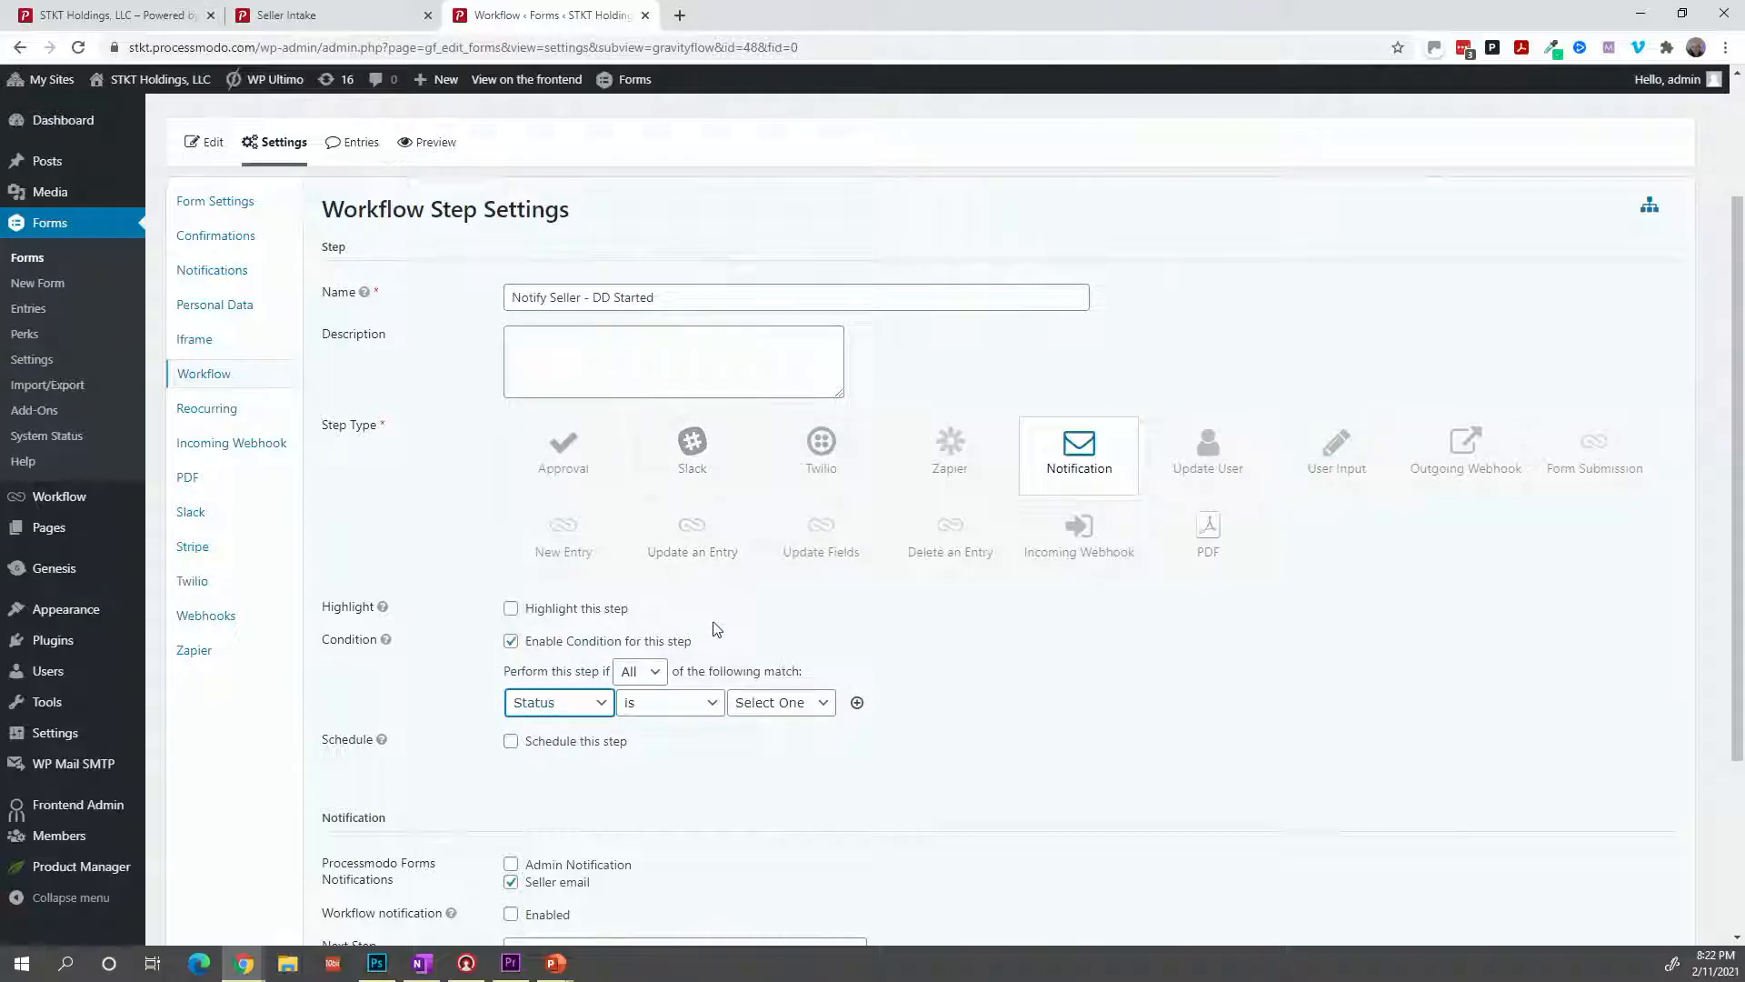
left_click(758, 704)
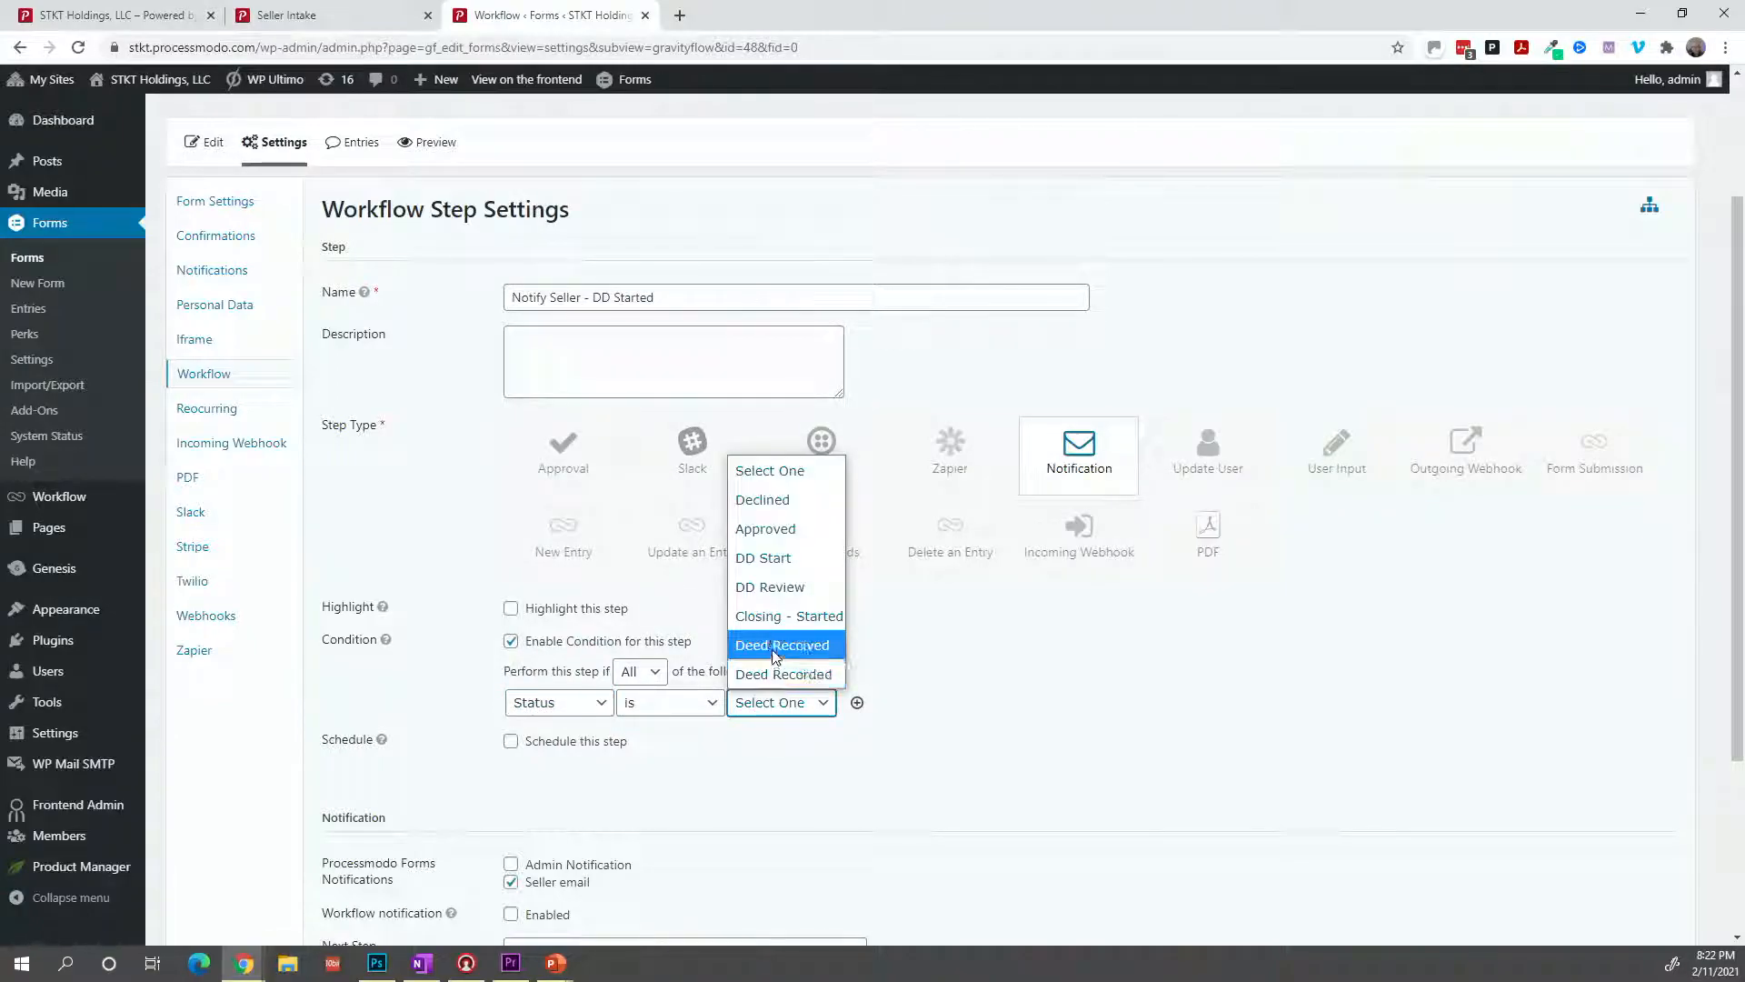
left_click(794, 567)
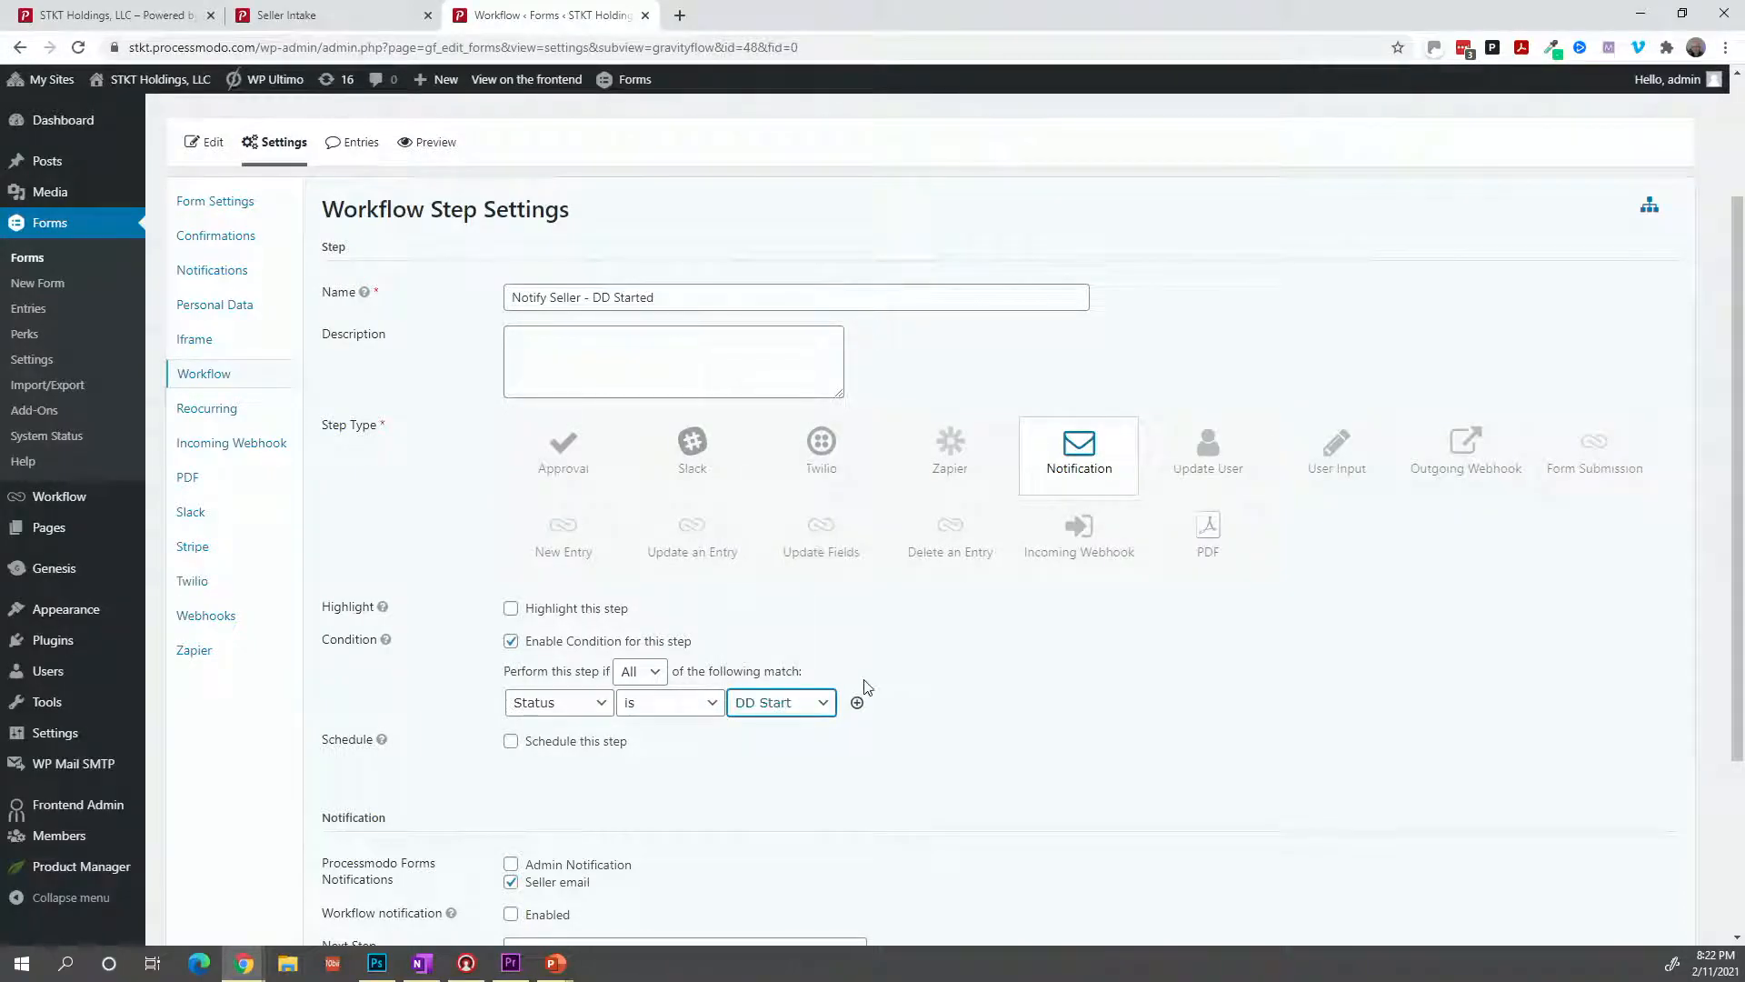
scroll(859, 691, "down", 1)
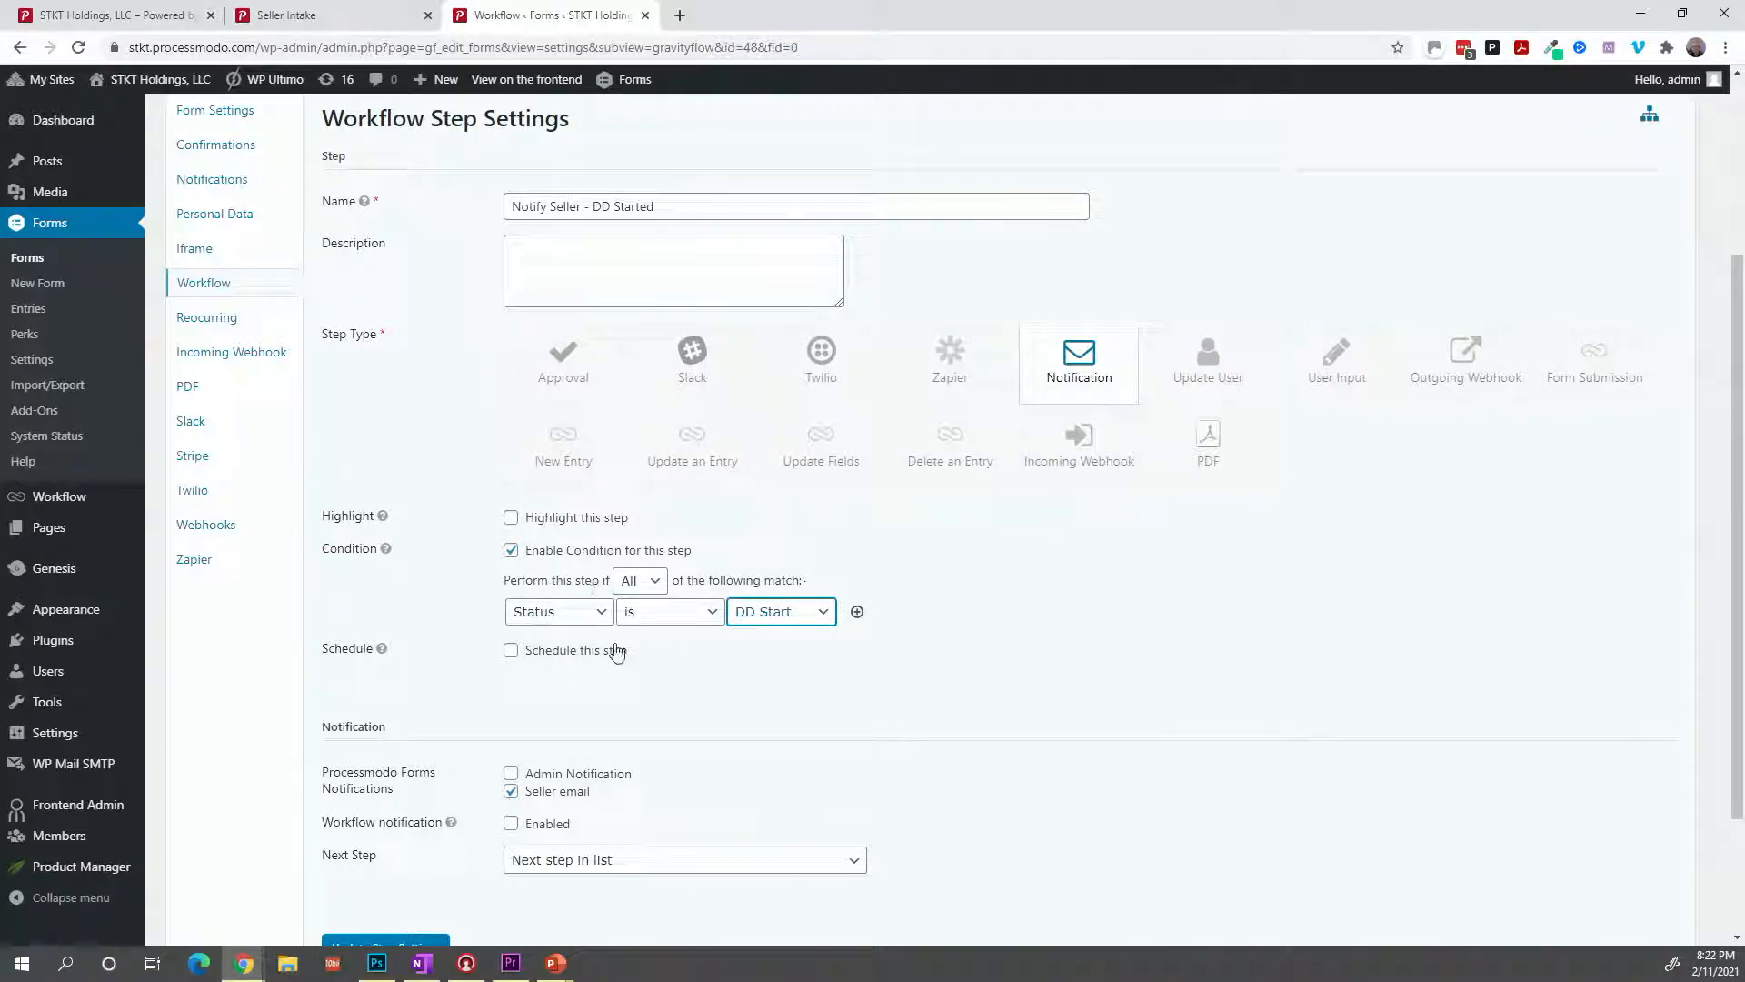
scroll(738, 695, "down", 2)
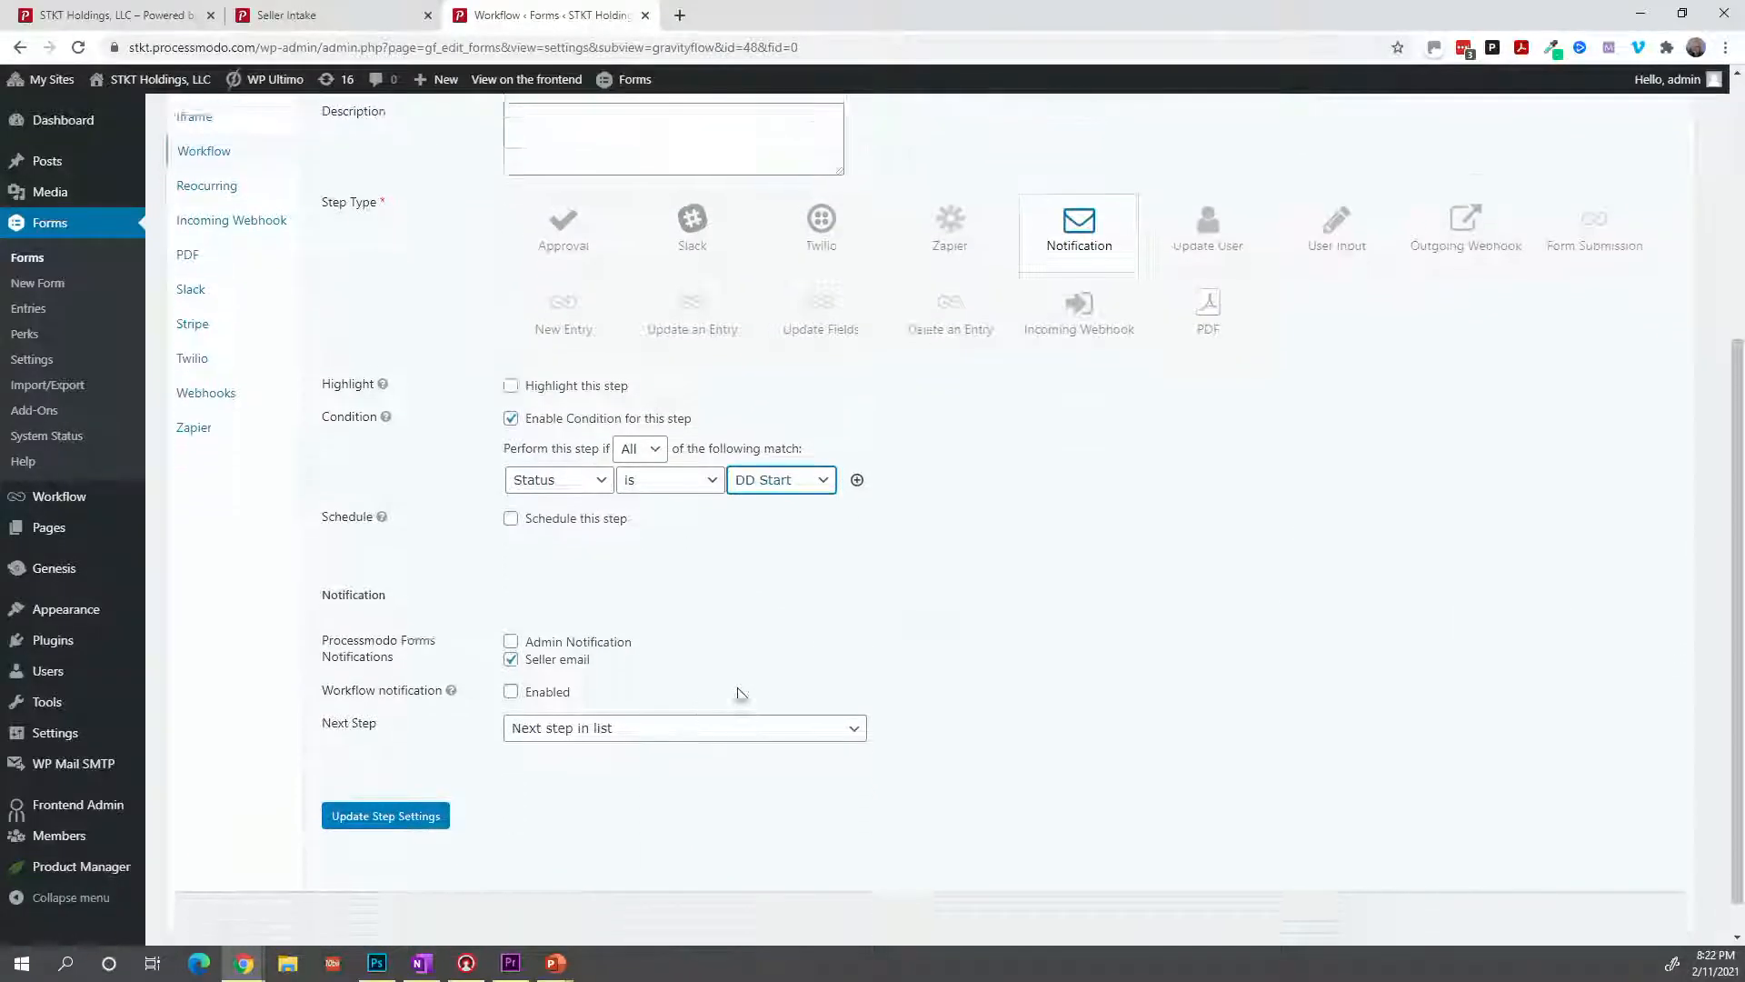
left_click(436, 773)
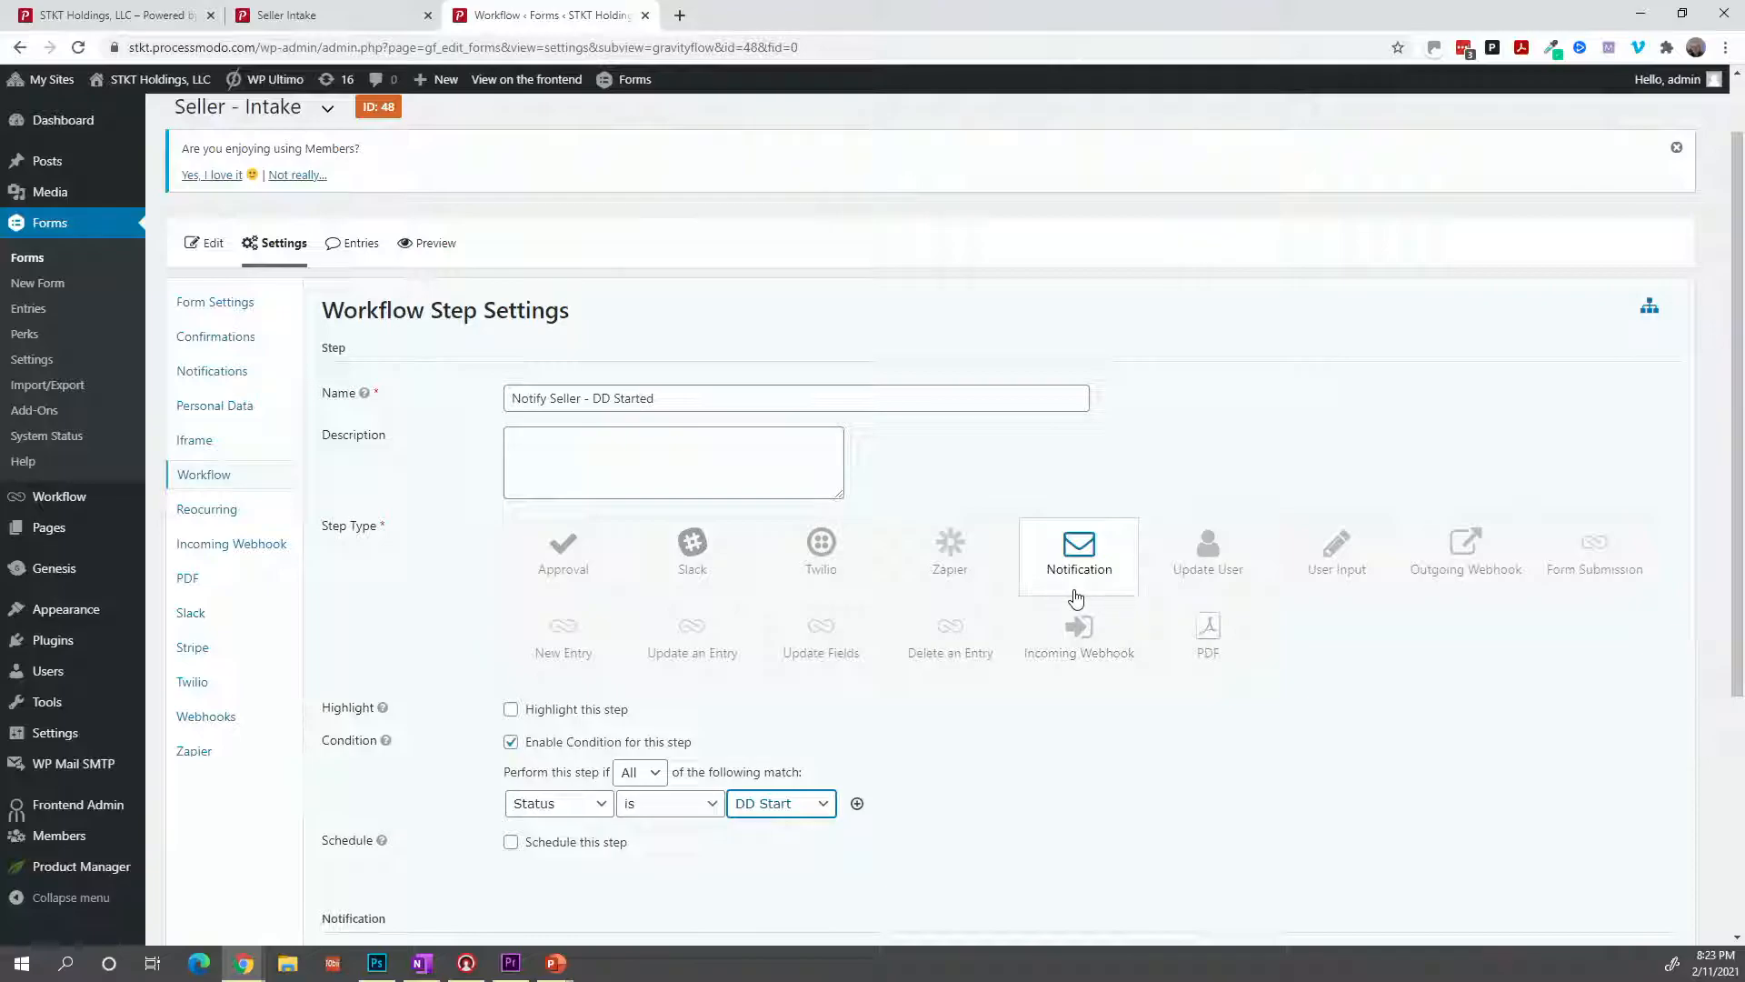
scroll(984, 692, "down", 1)
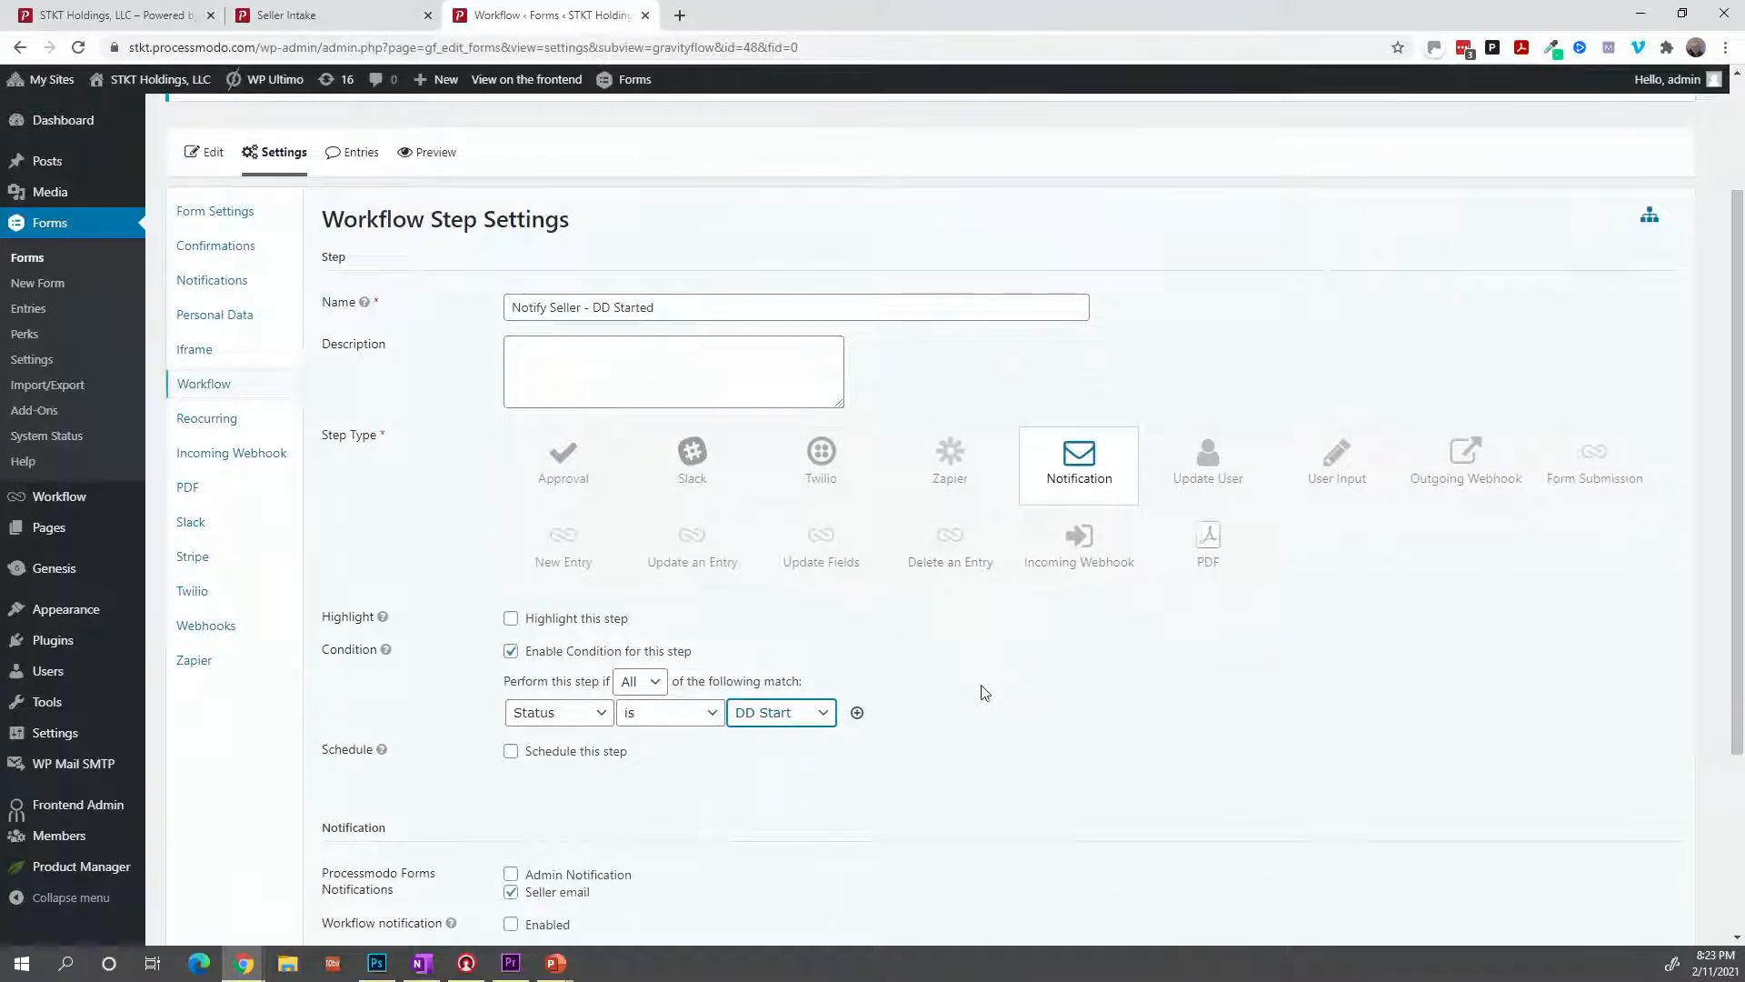
scroll(752, 742, "down", 1)
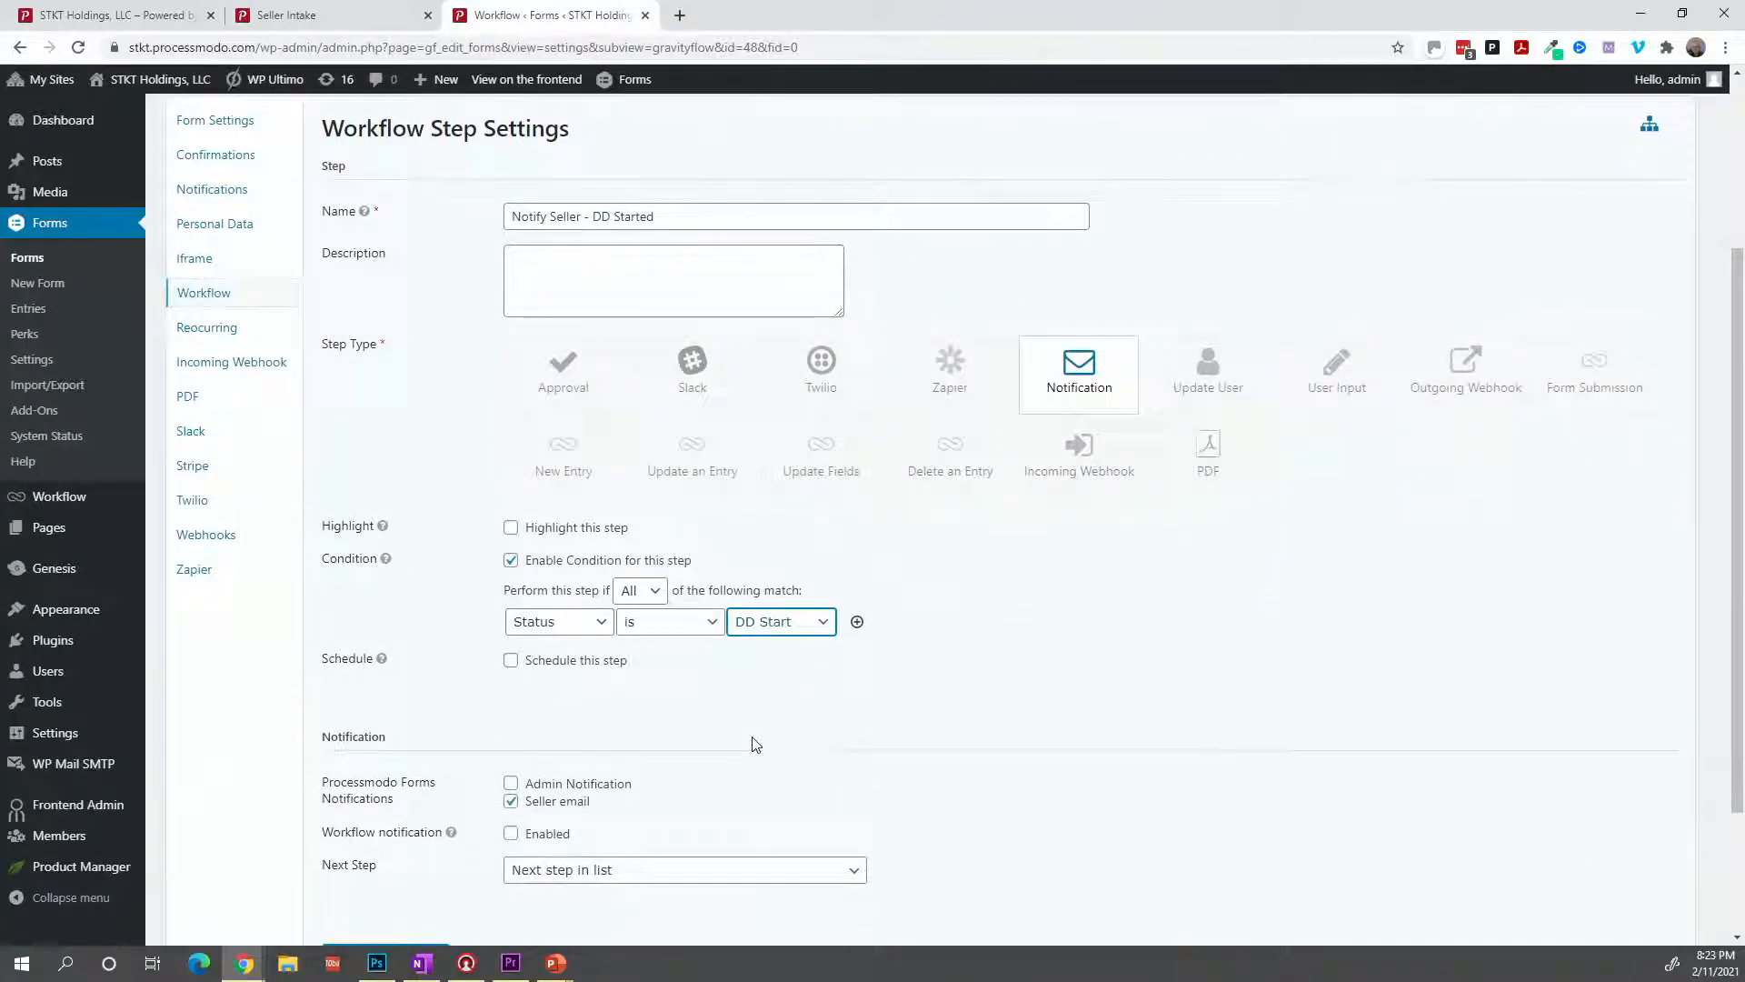
scroll(752, 744, "down", 1)
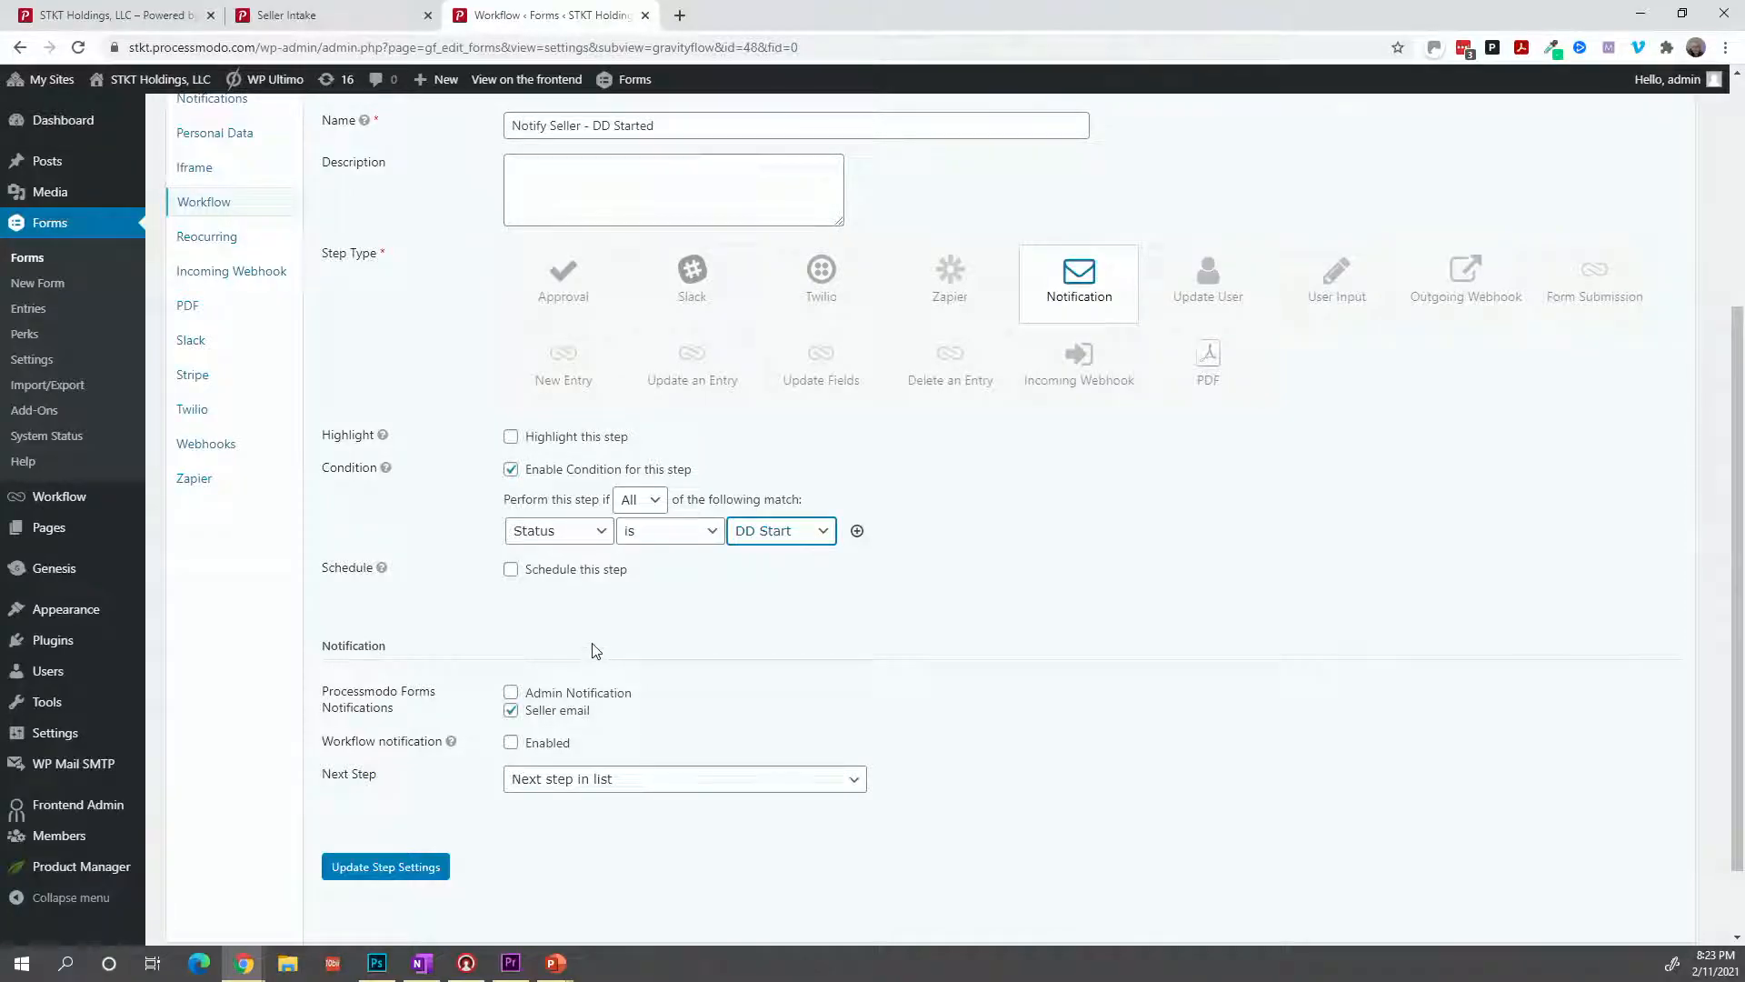
scroll(596, 651, "down", 1)
scroll(595, 650, "up", 4)
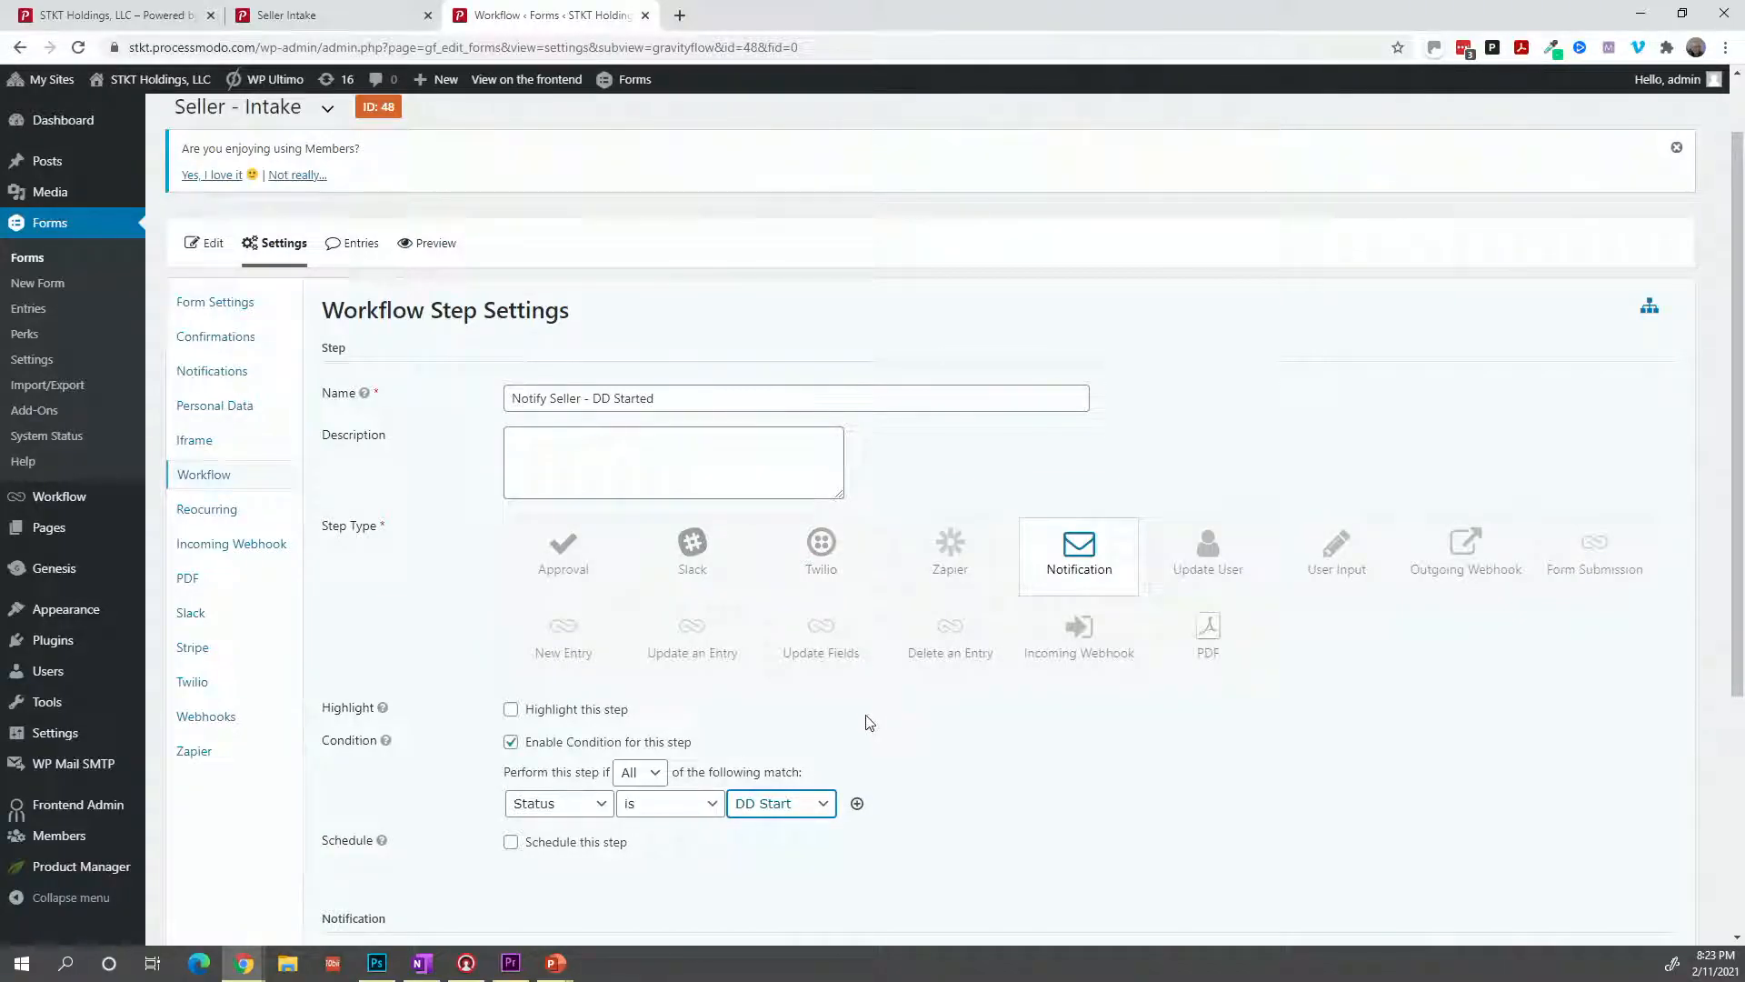
scroll(868, 722, "down", 4)
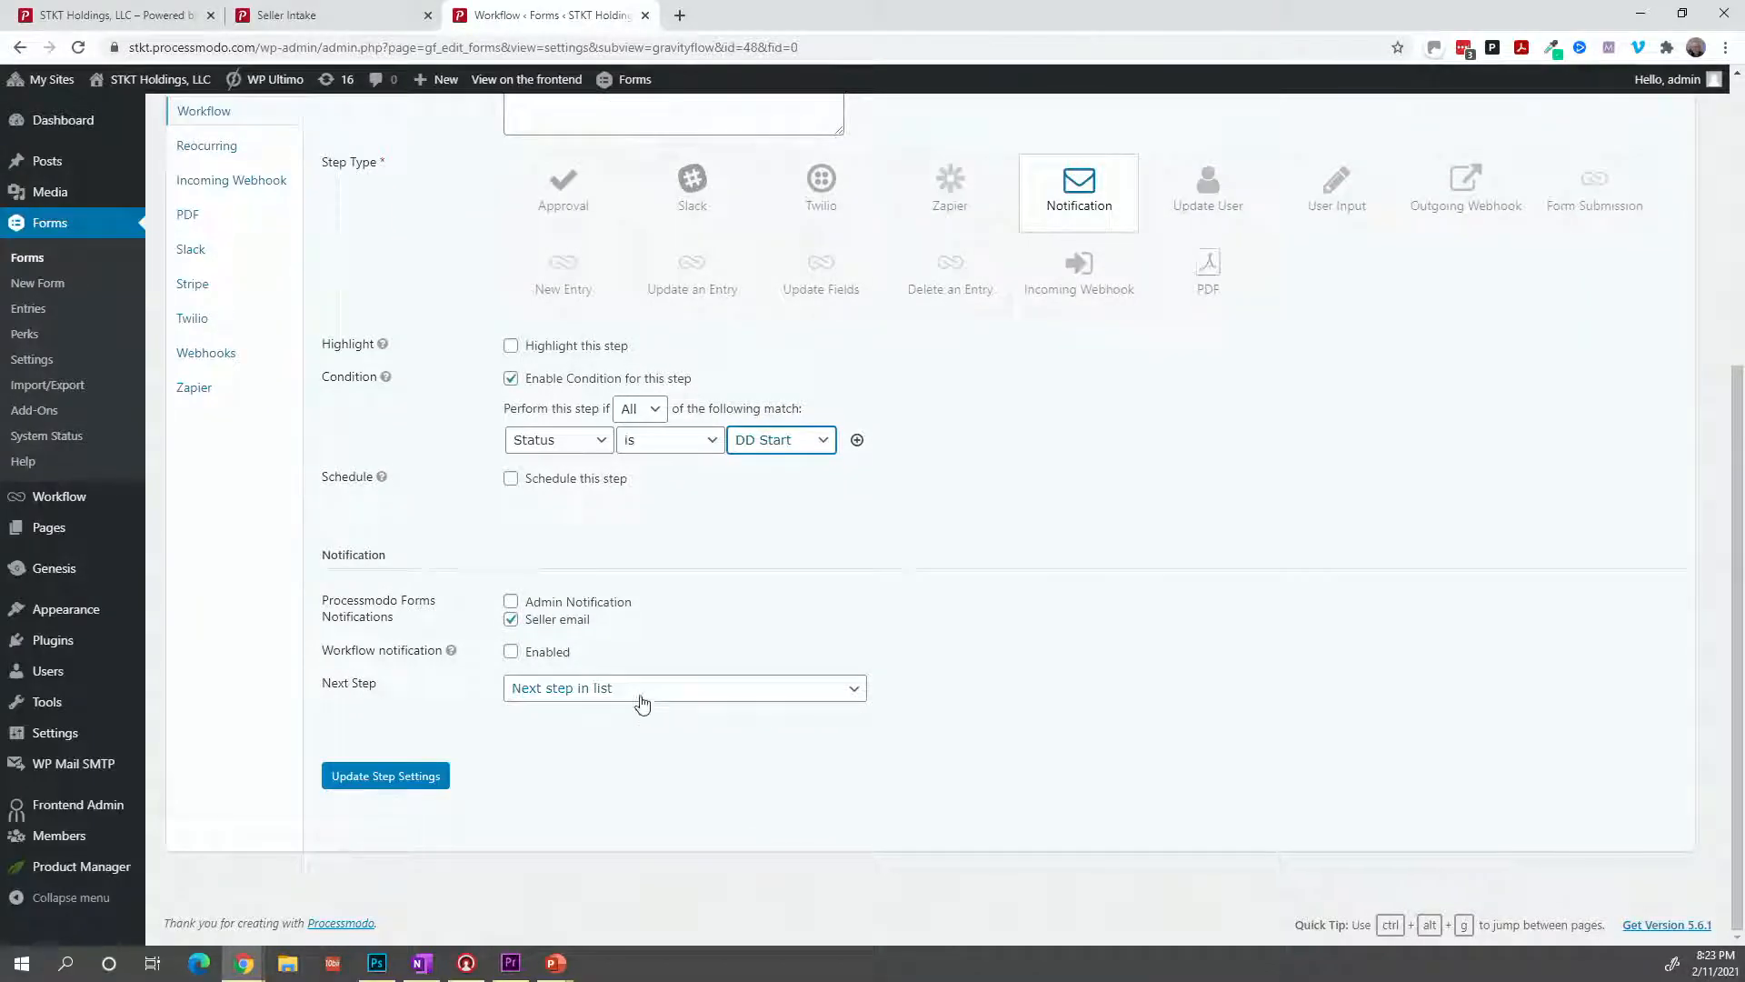
Enable the workflow email notification, addressed to the form's Email field.
left_click(519, 659)
mouse_move(451, 654)
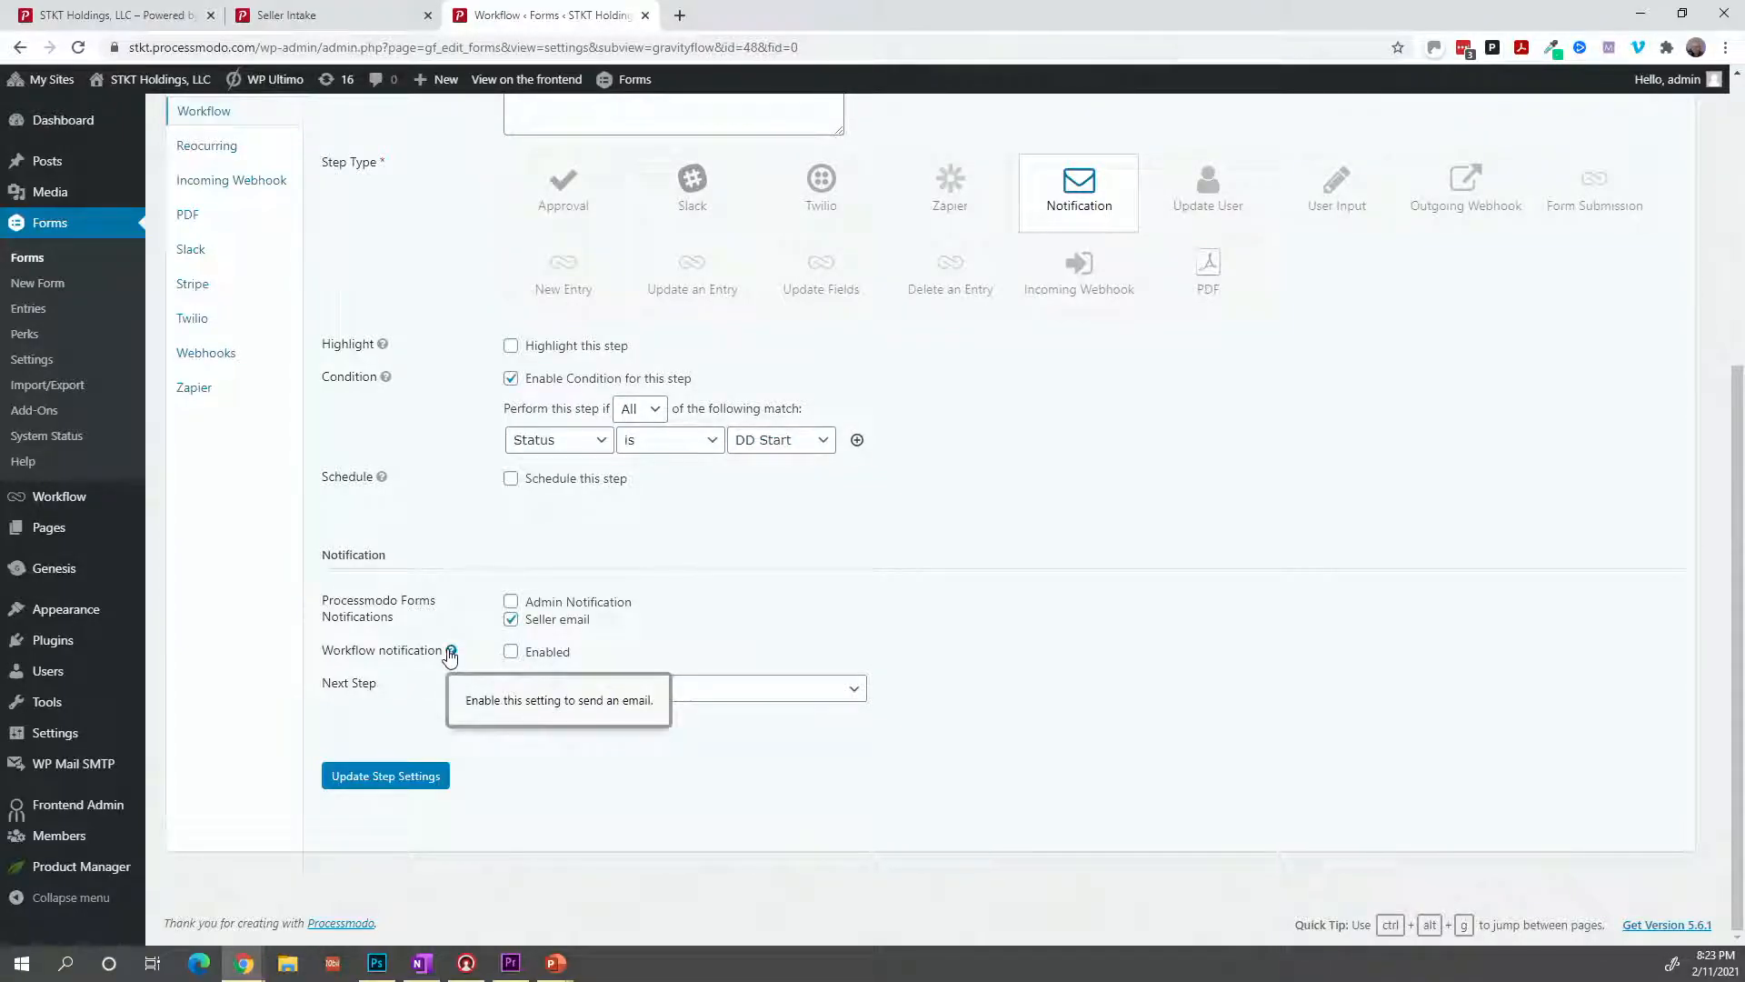
left_click(531, 655)
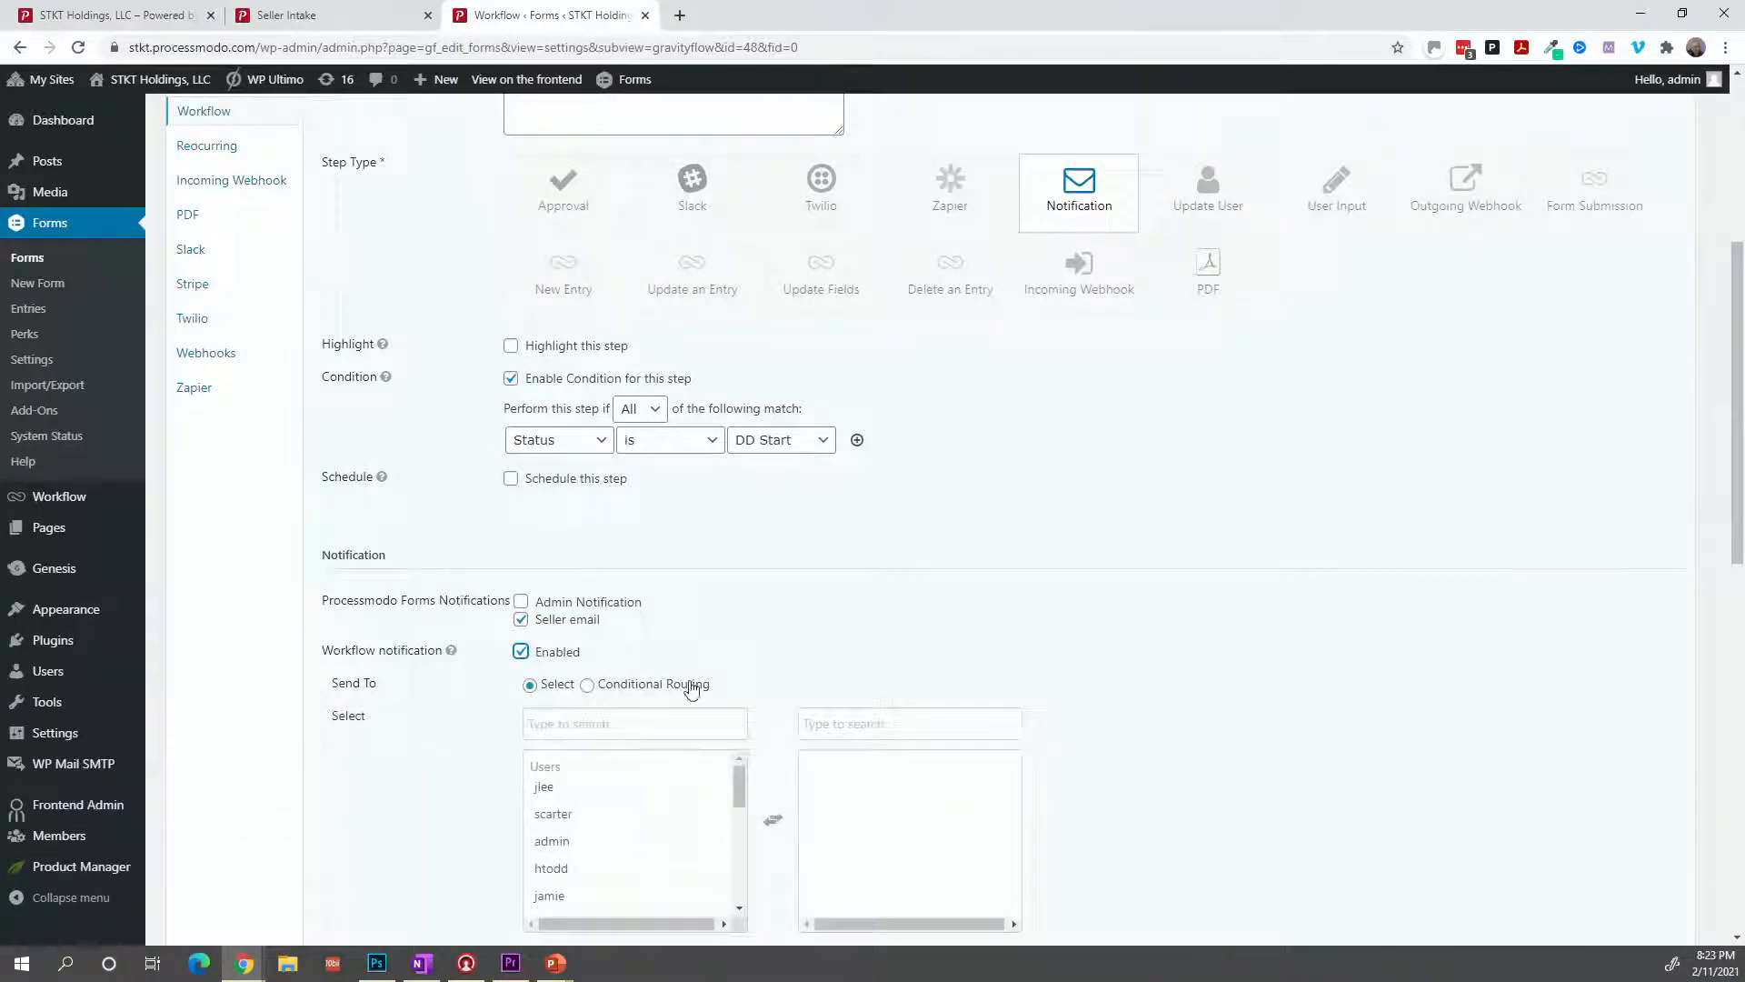
scroll(682, 814, "down", 5)
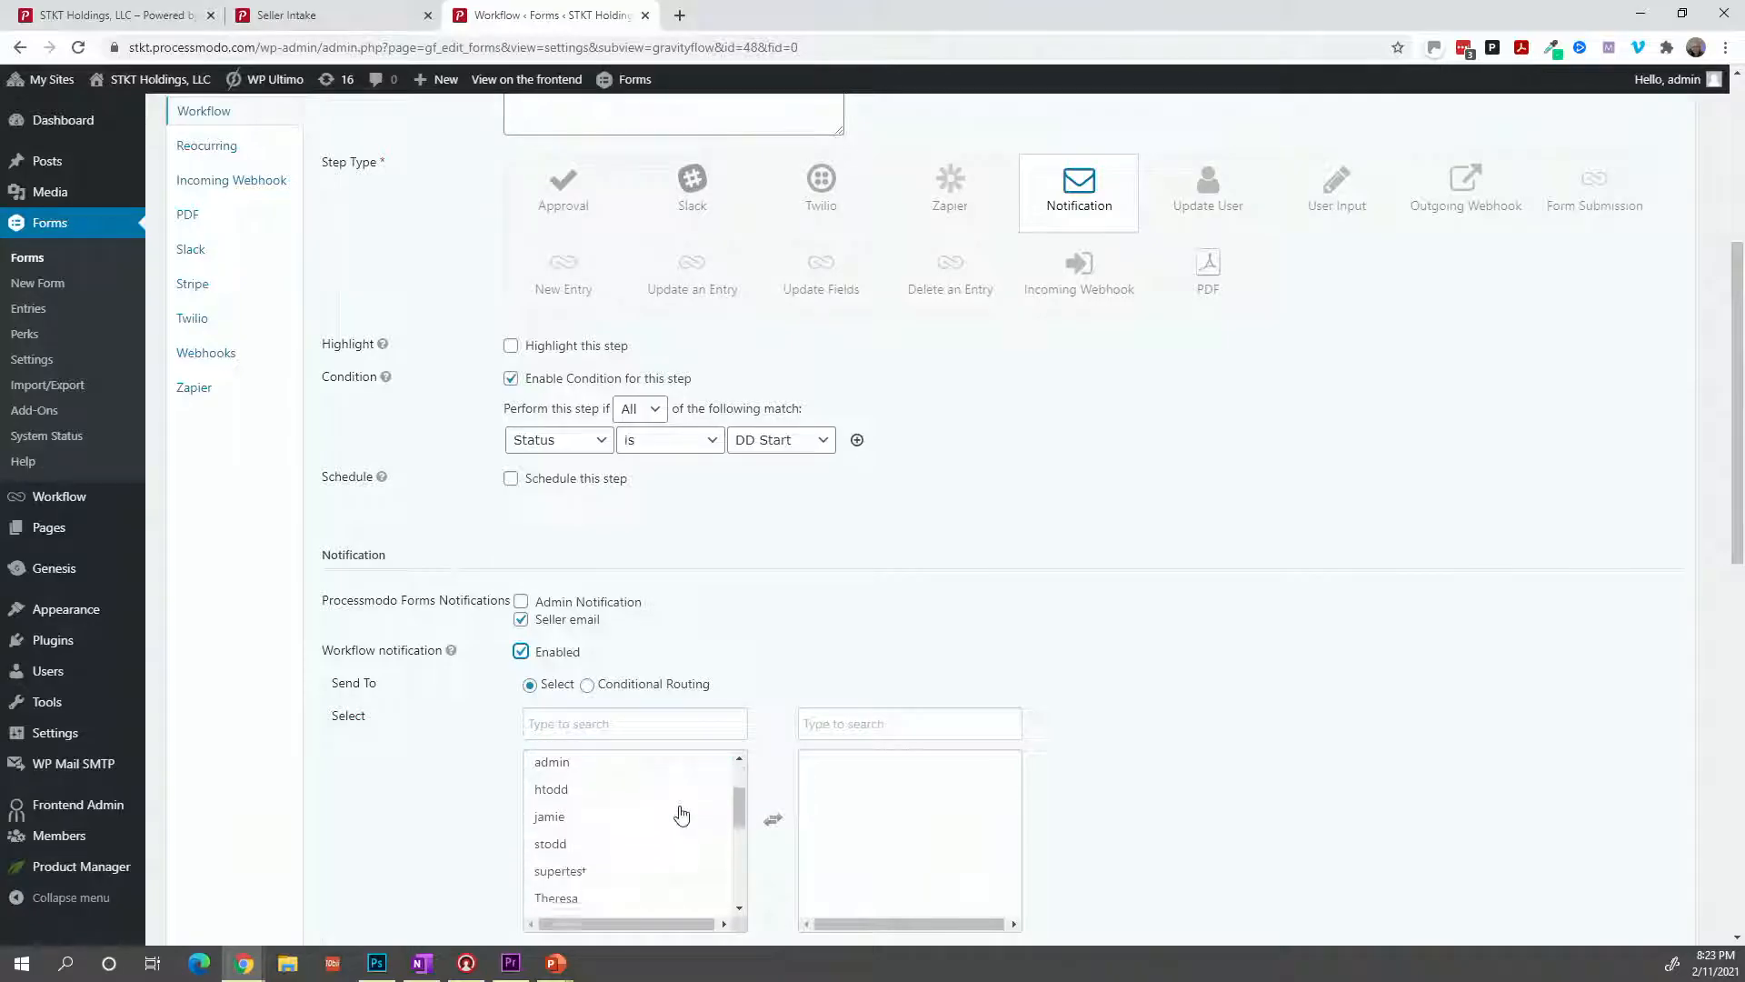
scroll(682, 813, "down", 3)
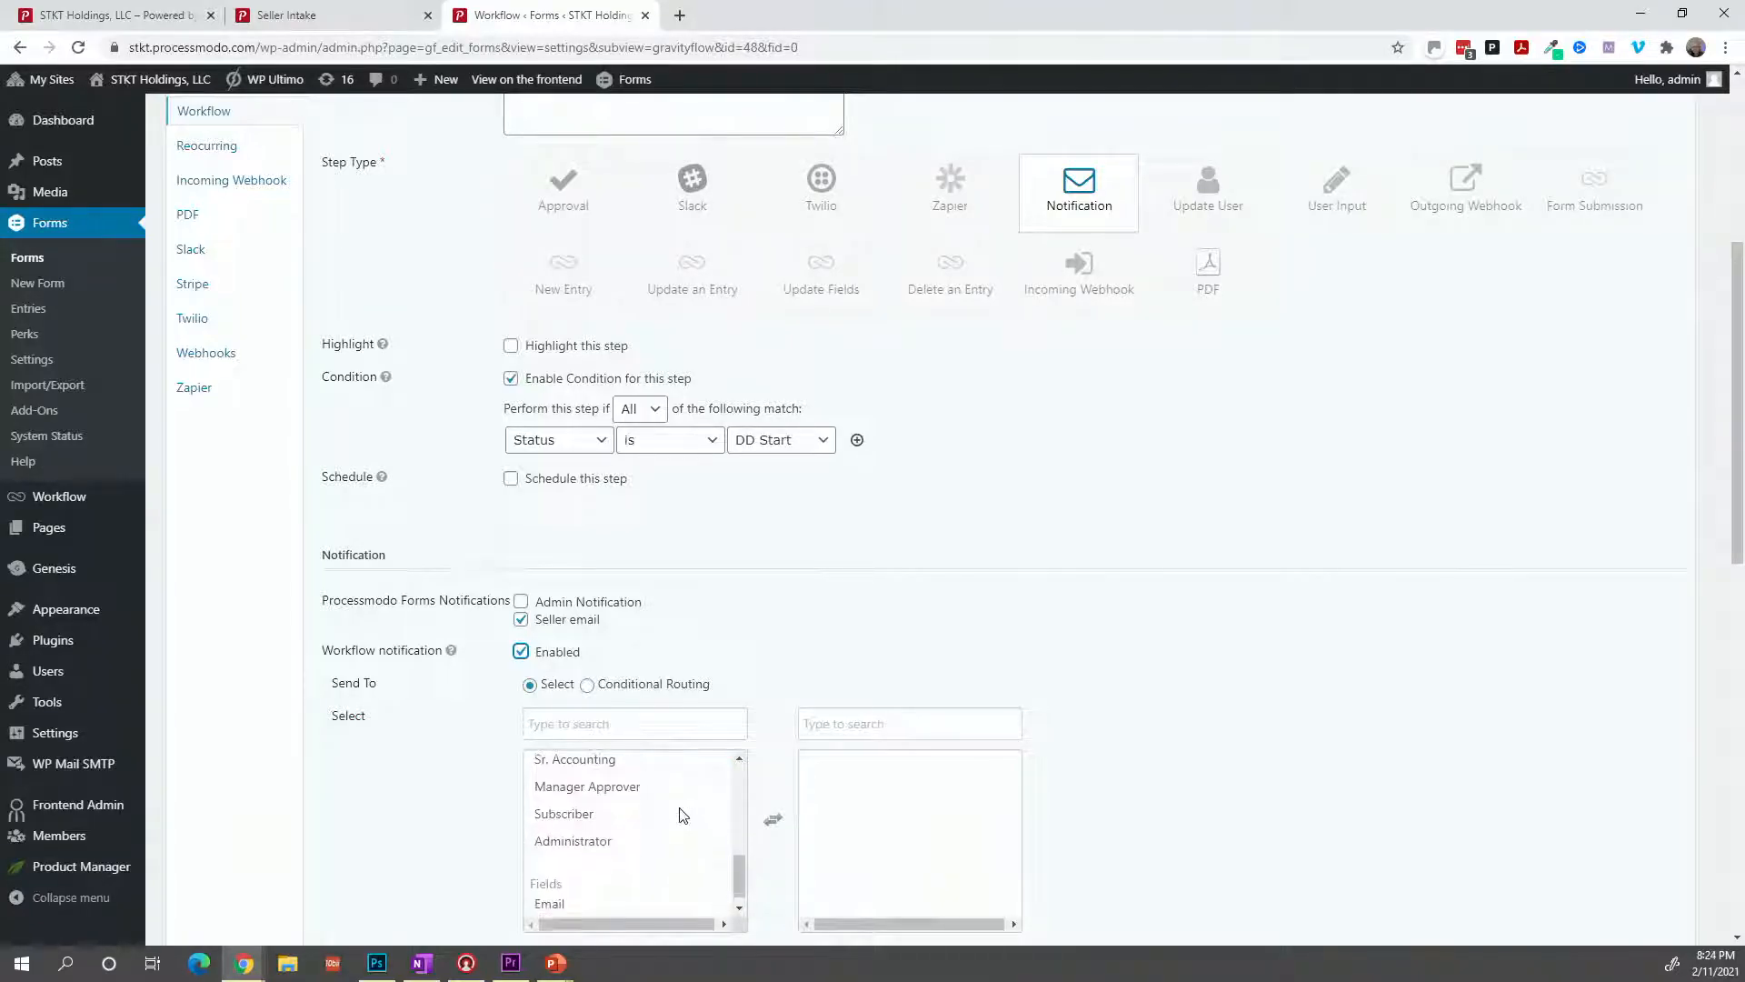
left_click(627, 888)
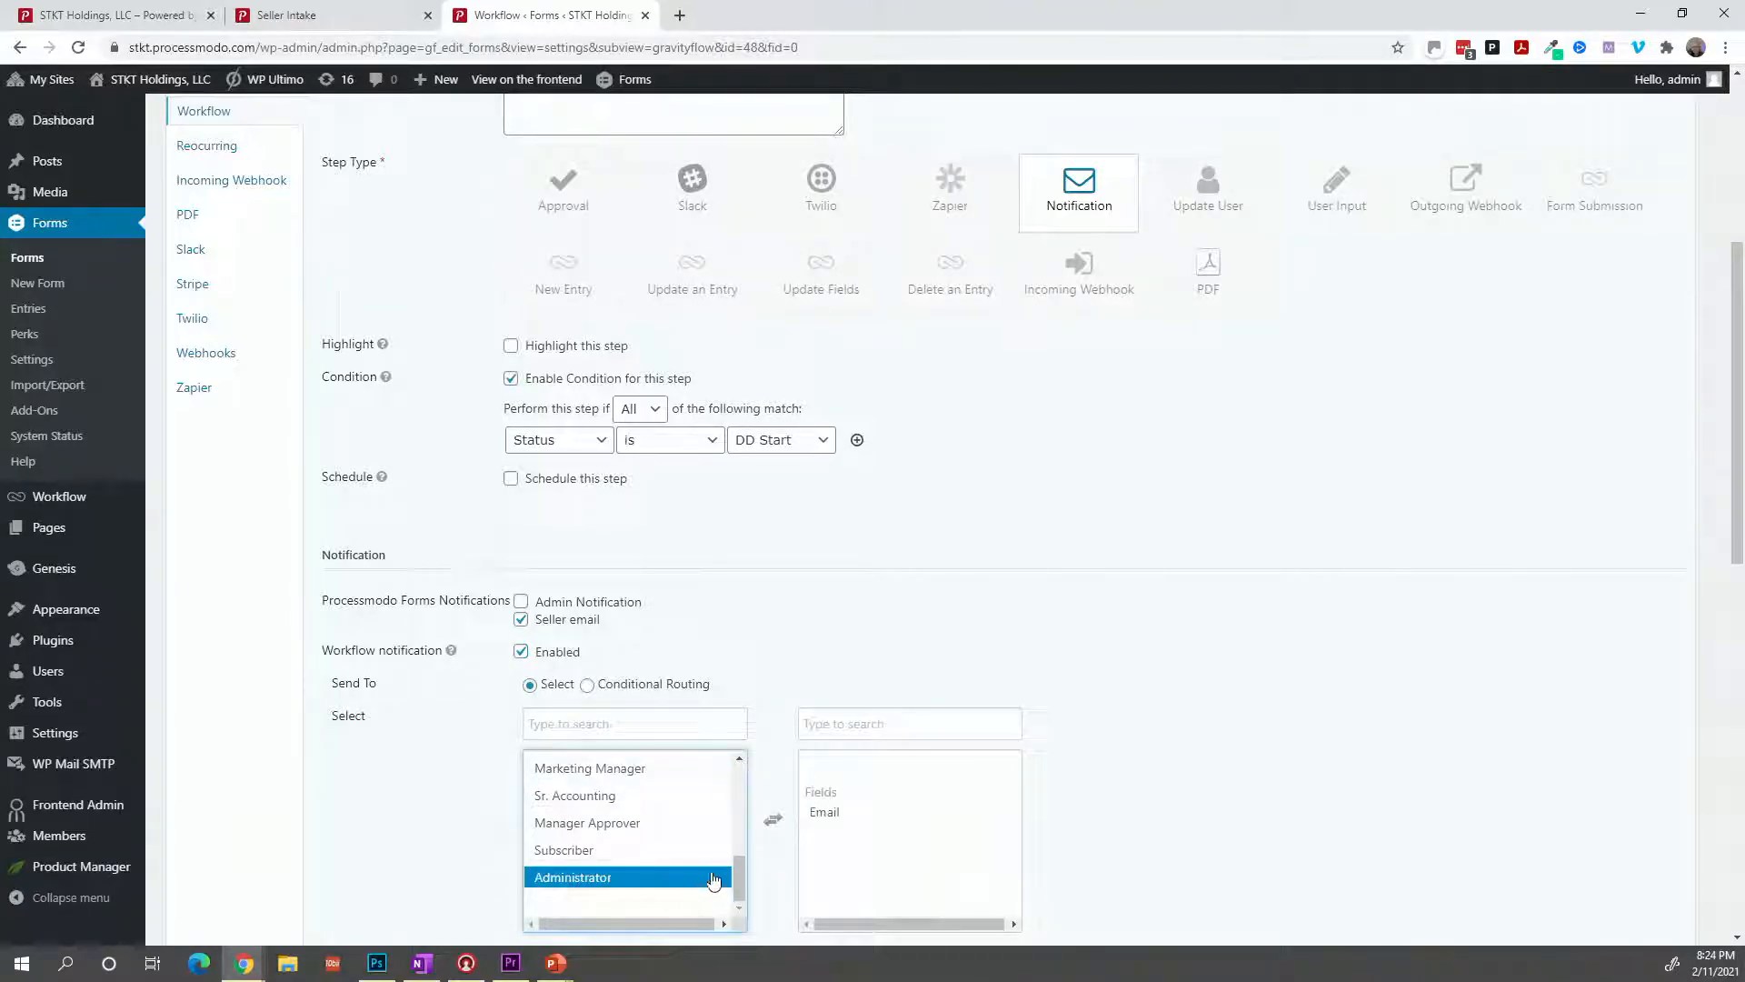
scroll(762, 863, "down", 2)
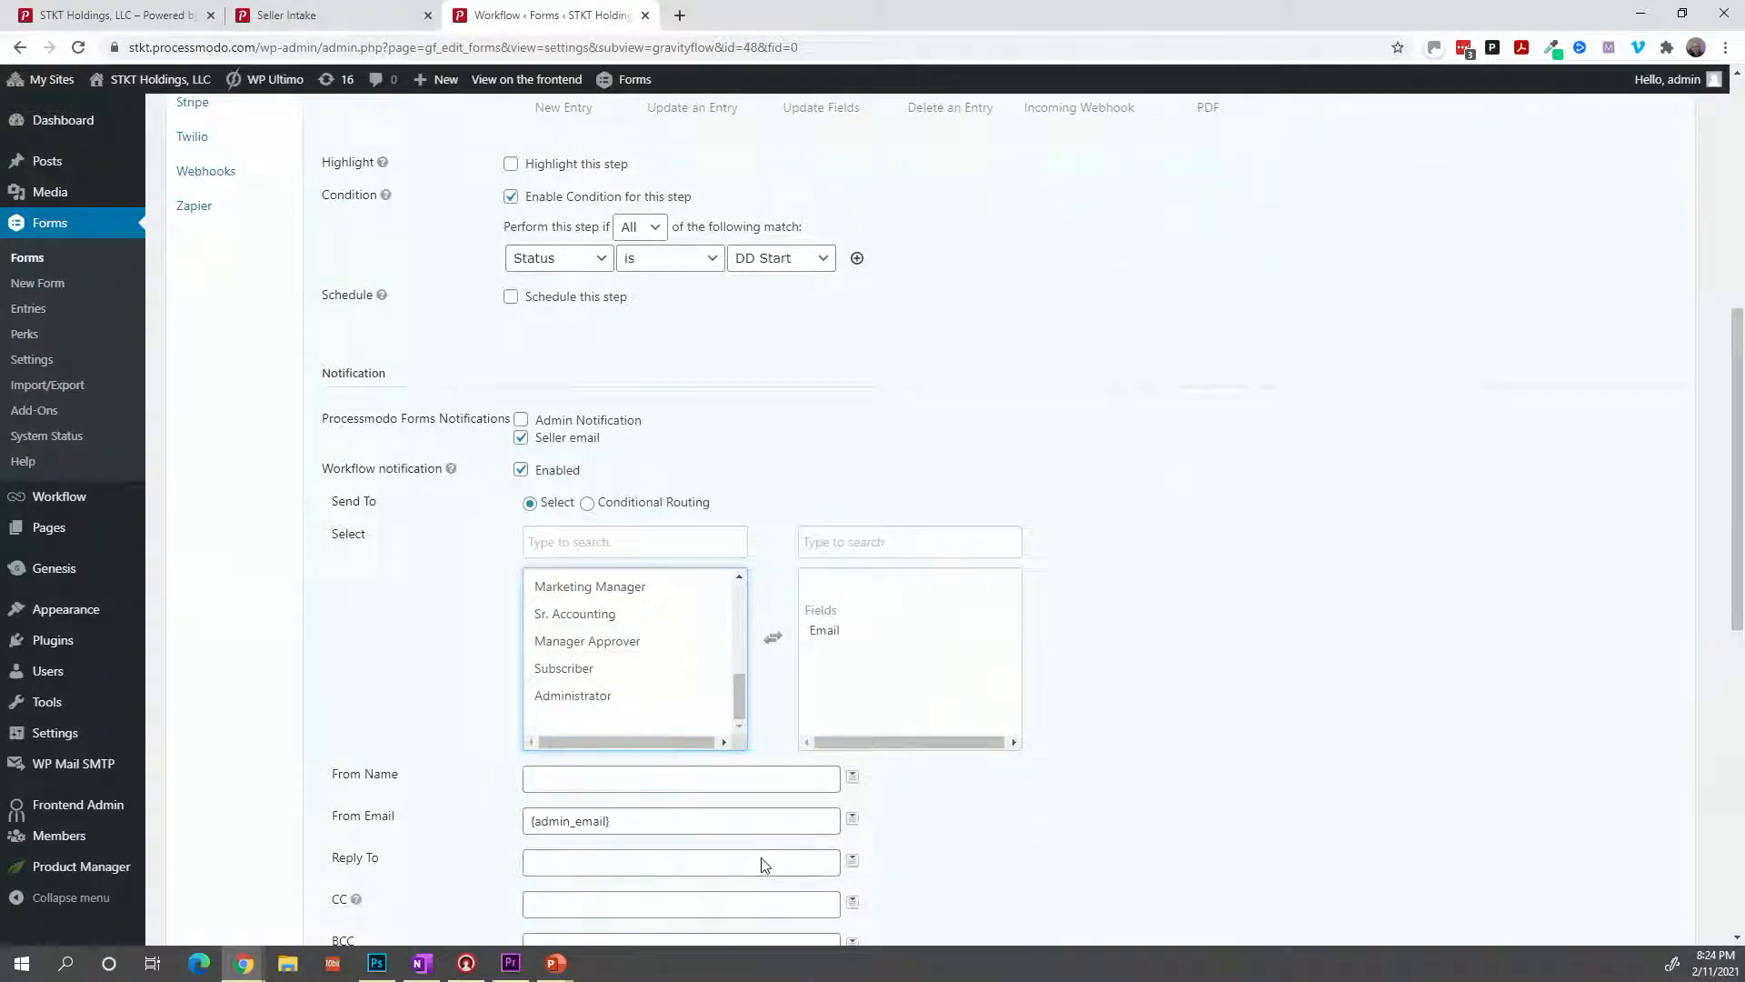
scroll(818, 845, "down", 4)
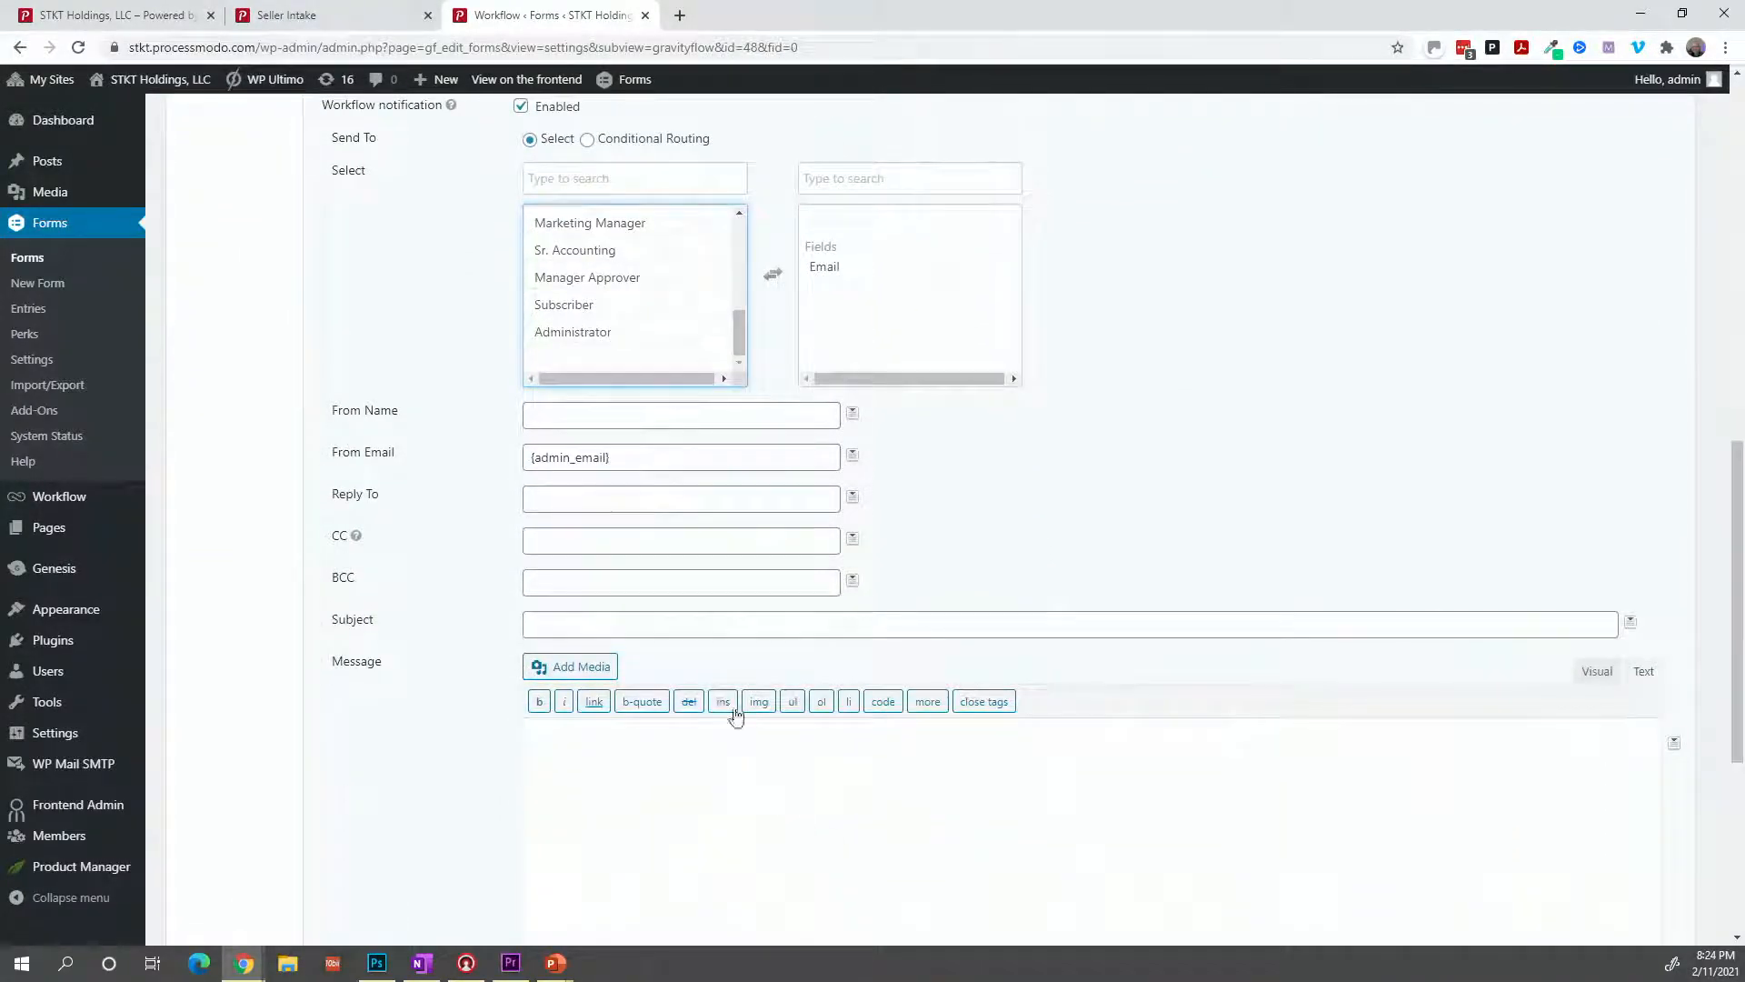
Make the notification subject read 'Update on your Property - {entry_id}'.
left_click(732, 631)
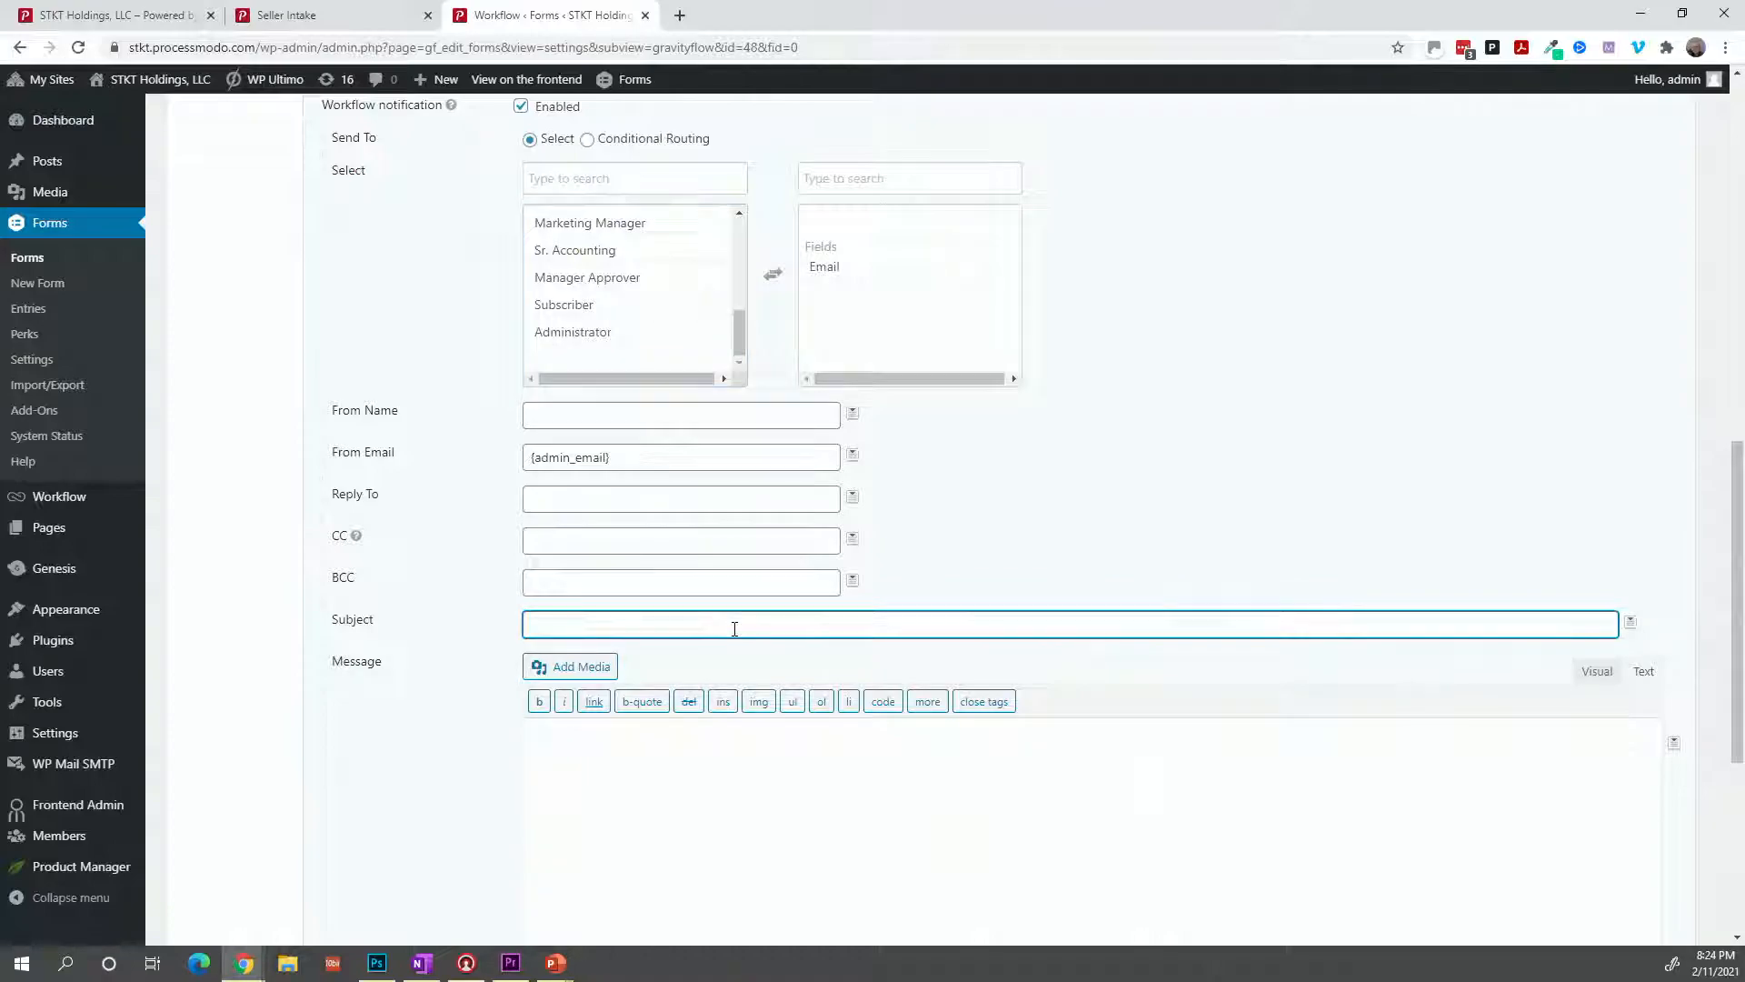
type("Update on your Proper")
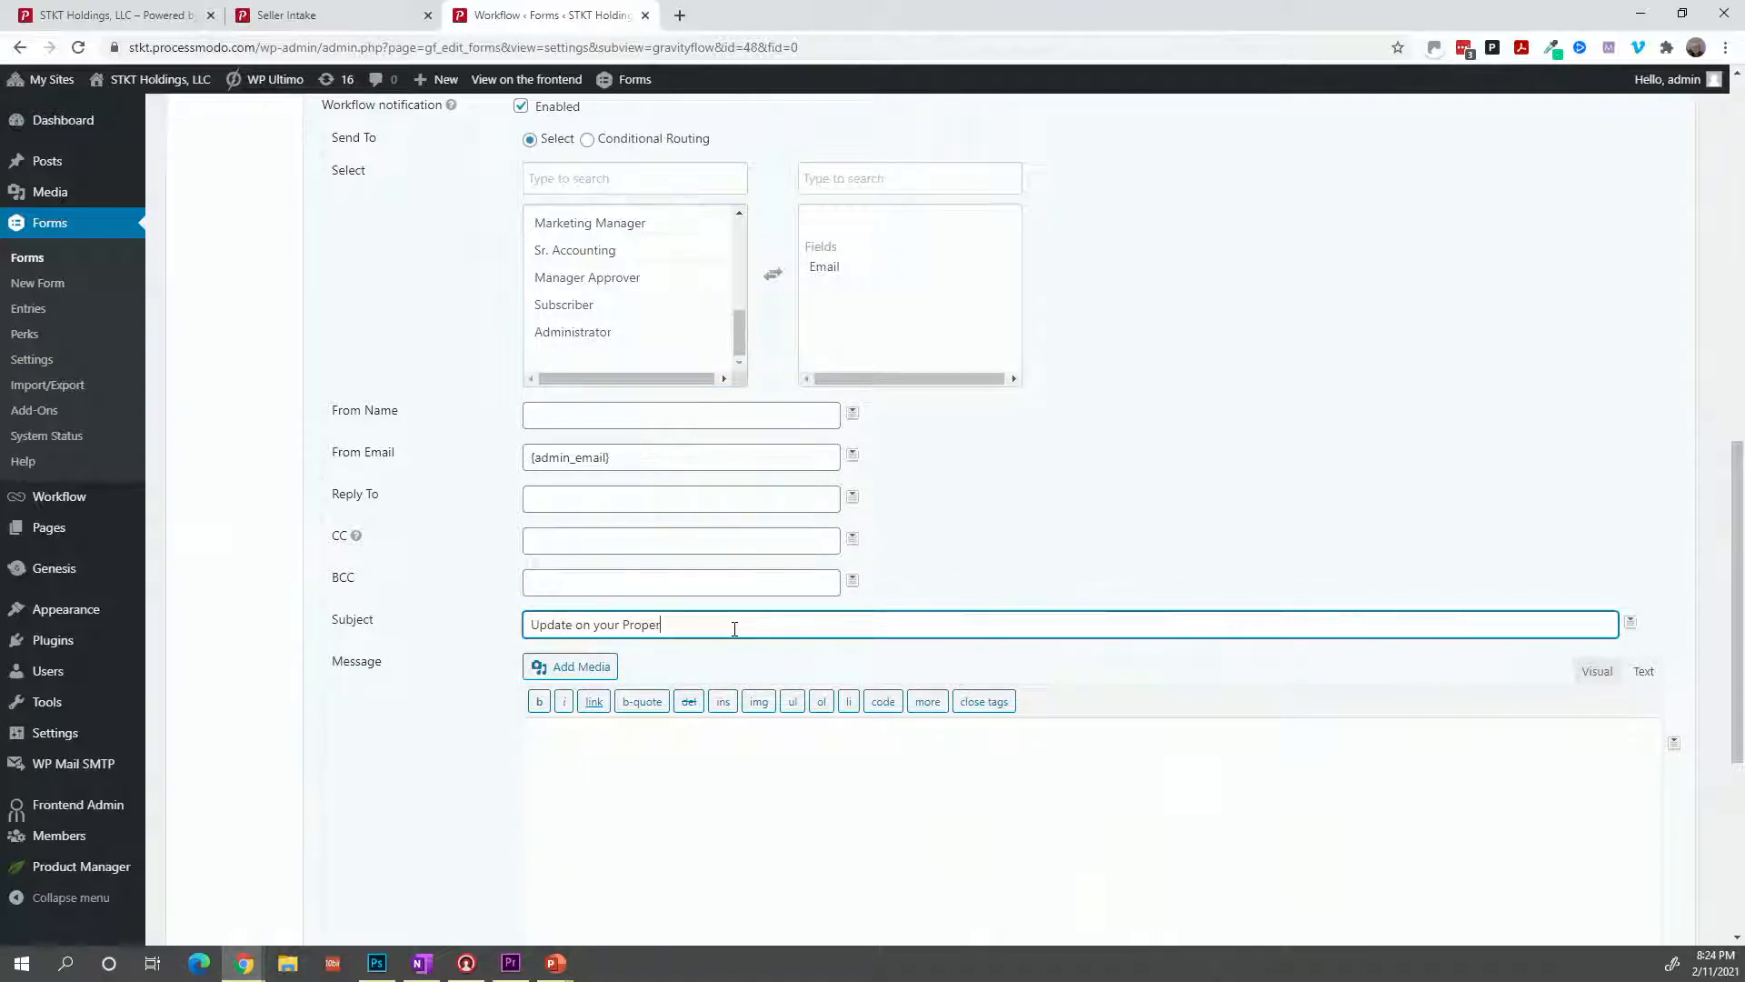
type("ty -")
left_click(1630, 623)
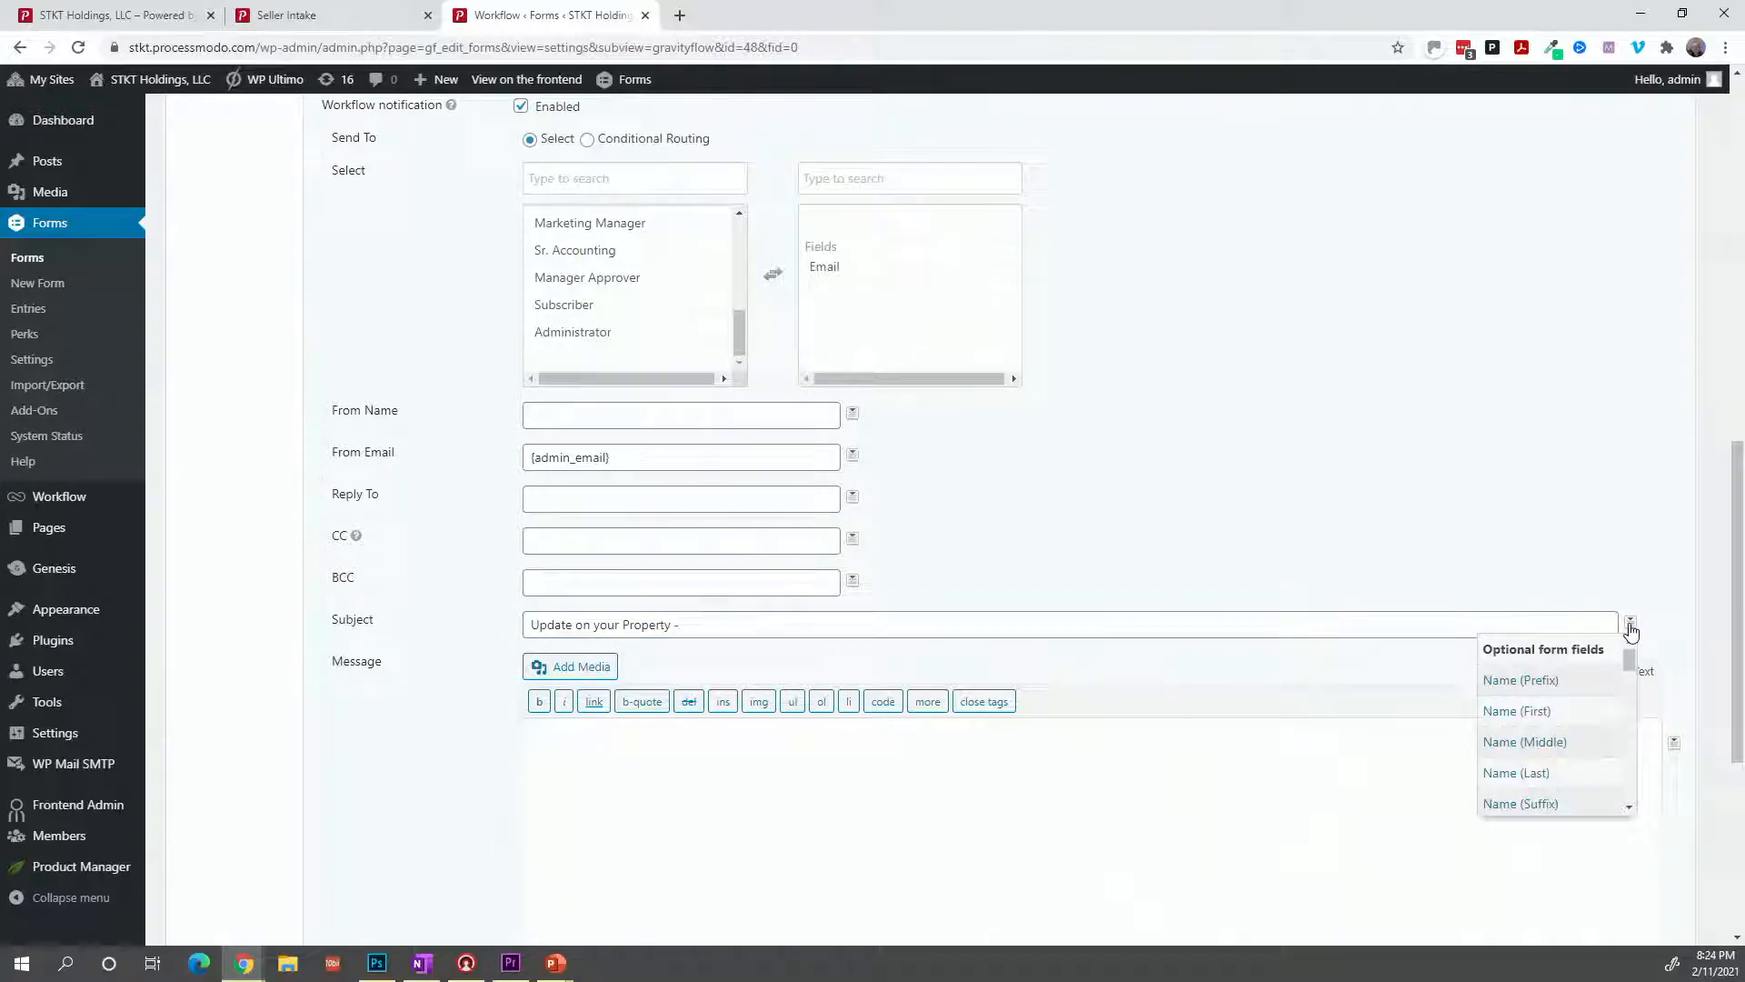
scroll(1590, 701, "down", 2)
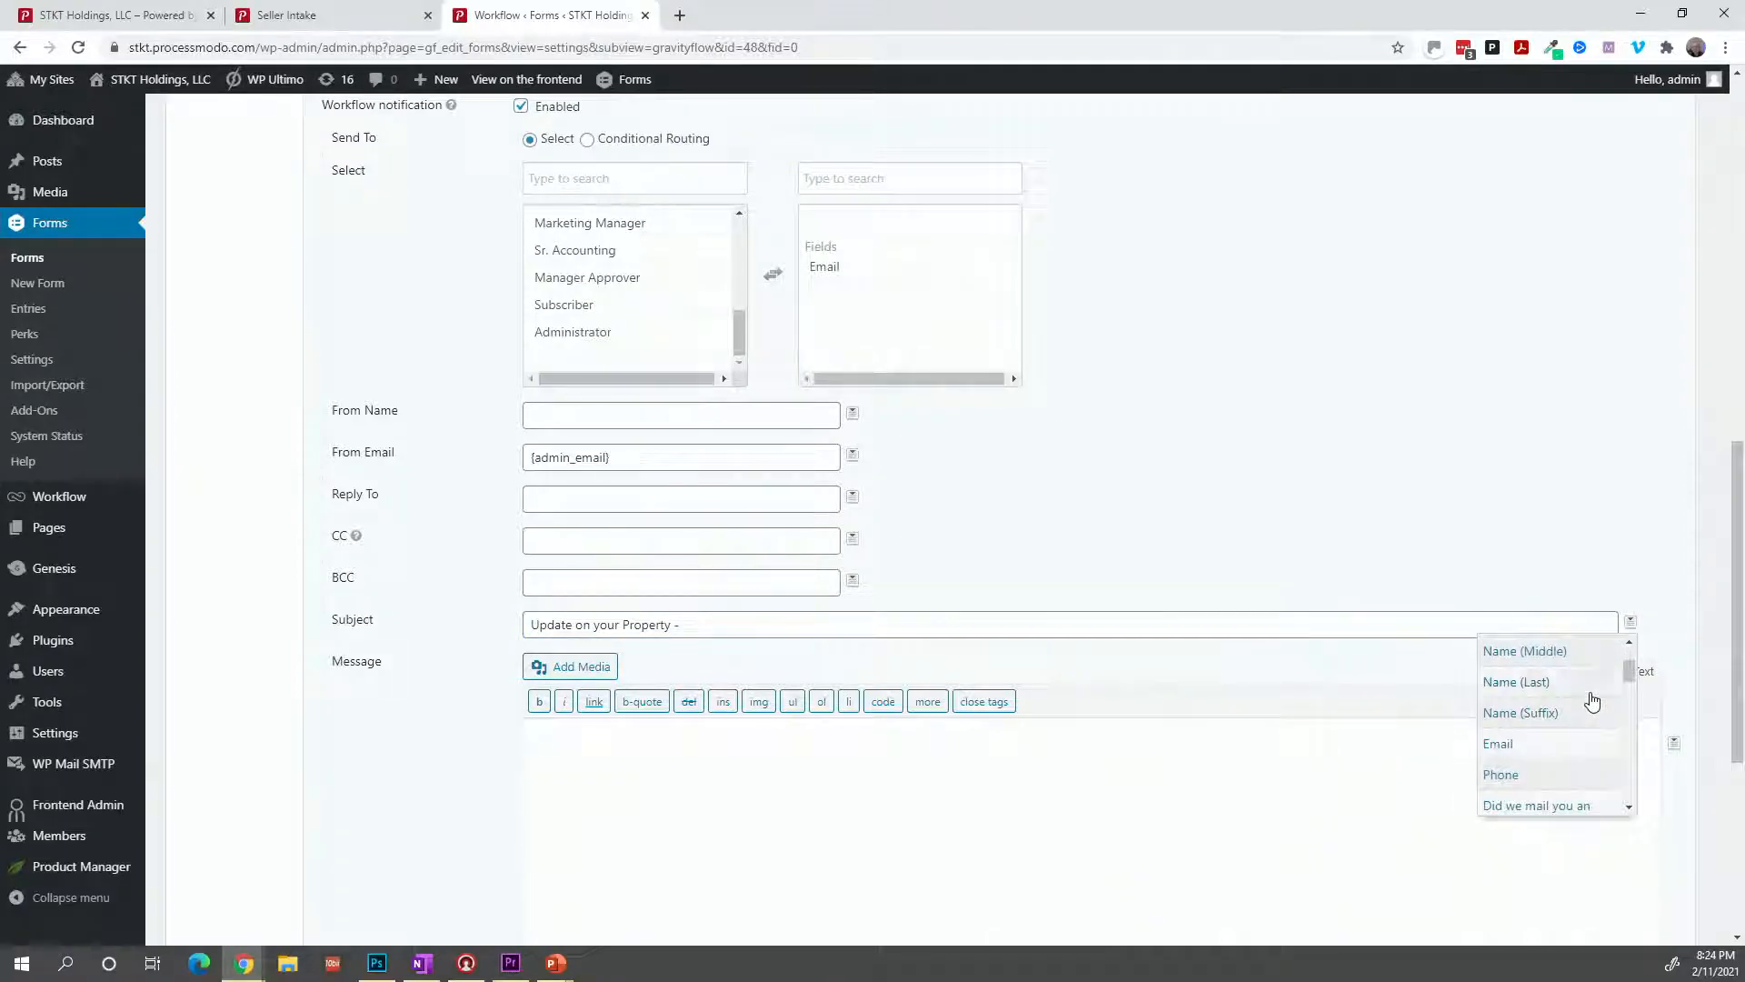
scroll(1590, 701, "down", 3)
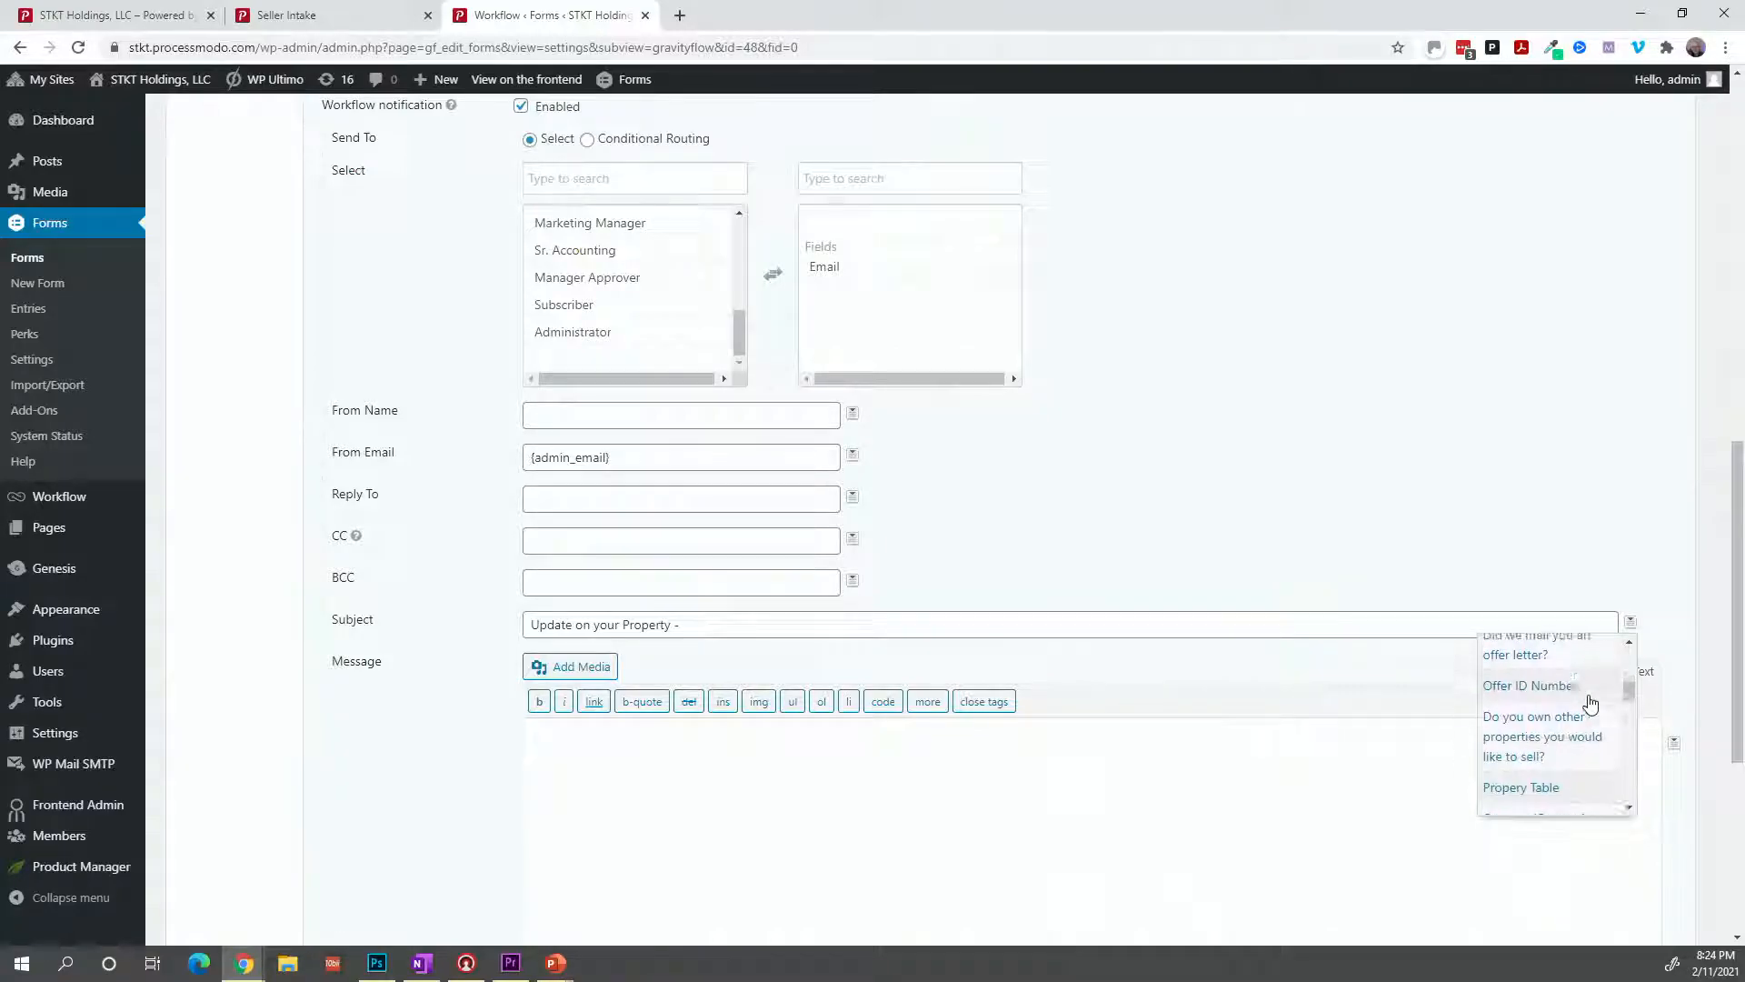
scroll(1589, 703, "up", 5)
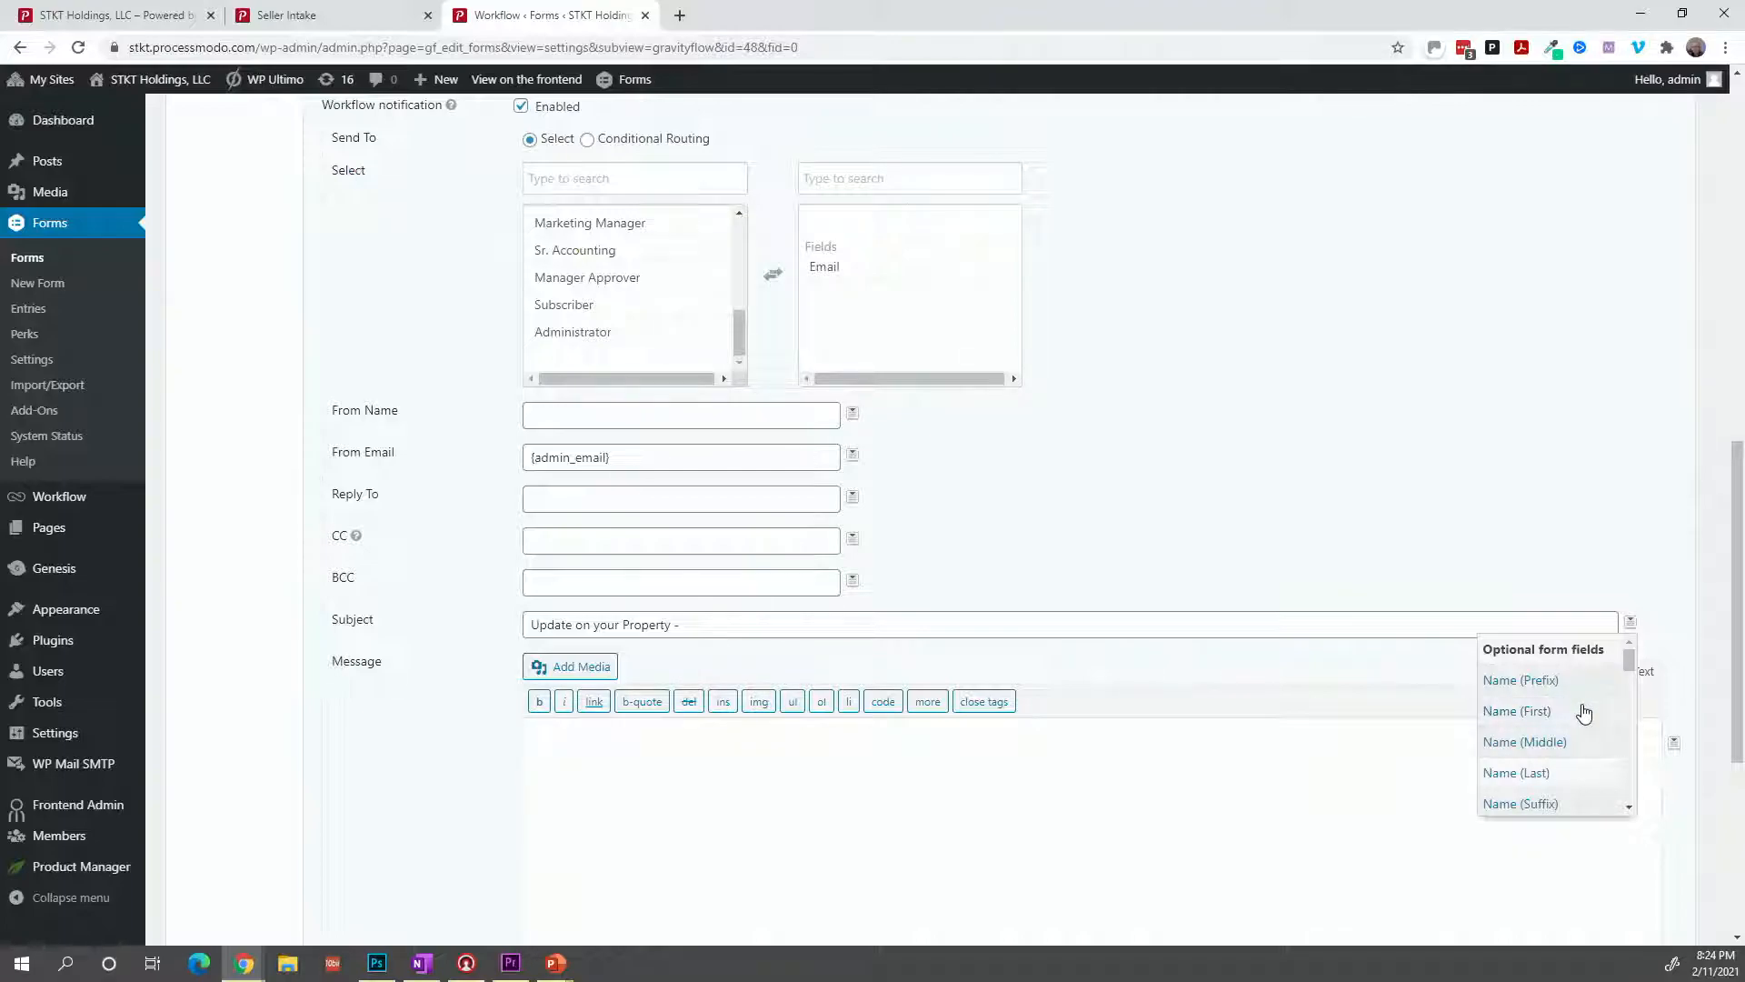
scroll(1577, 720, "down", 1)
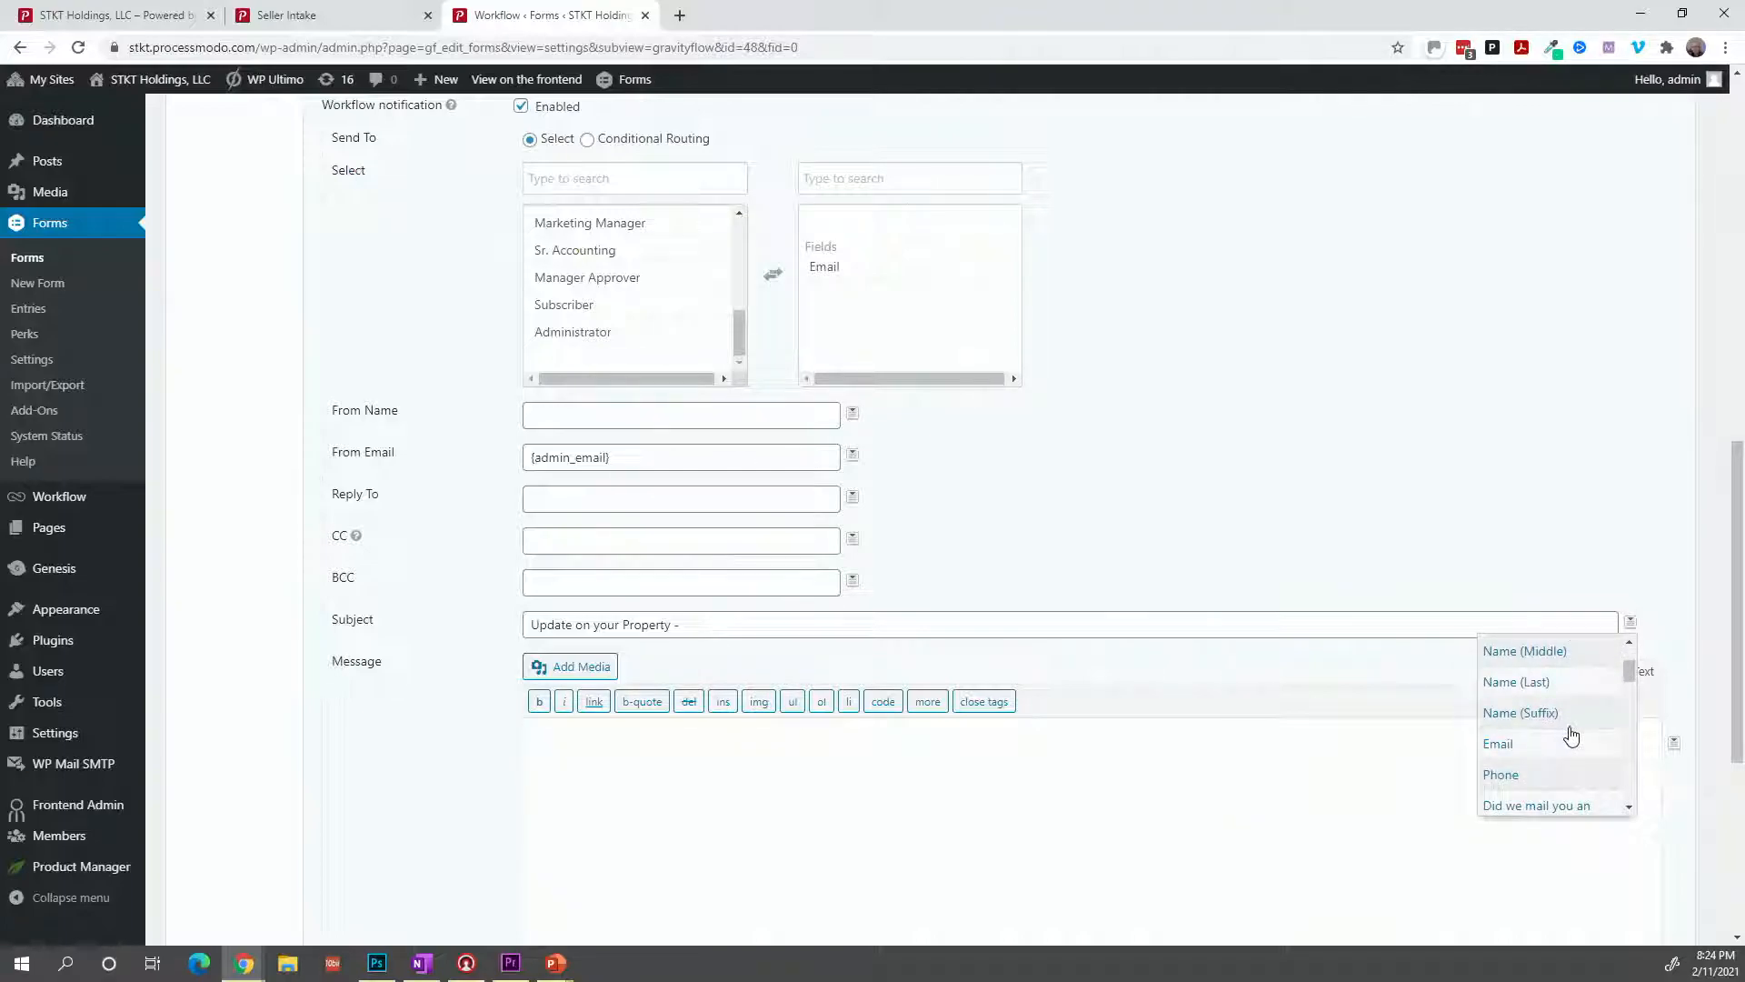
scroll(1572, 735, "down", 1)
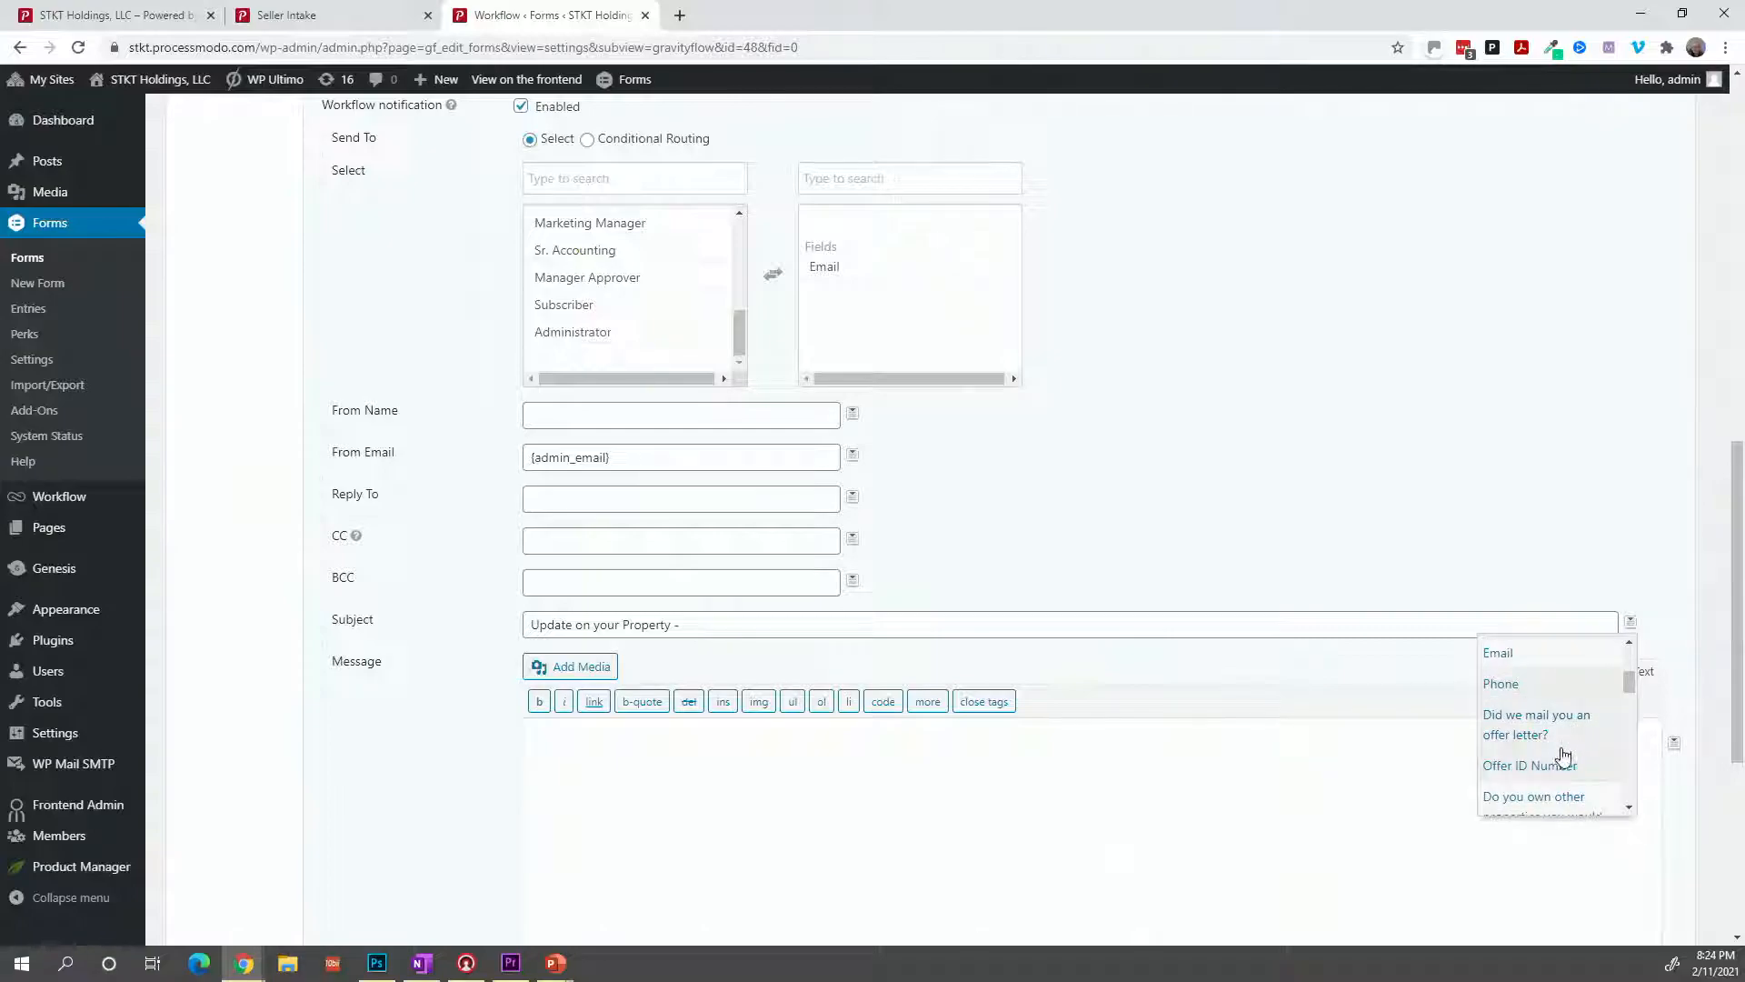
scroll(1556, 774, "down", 3)
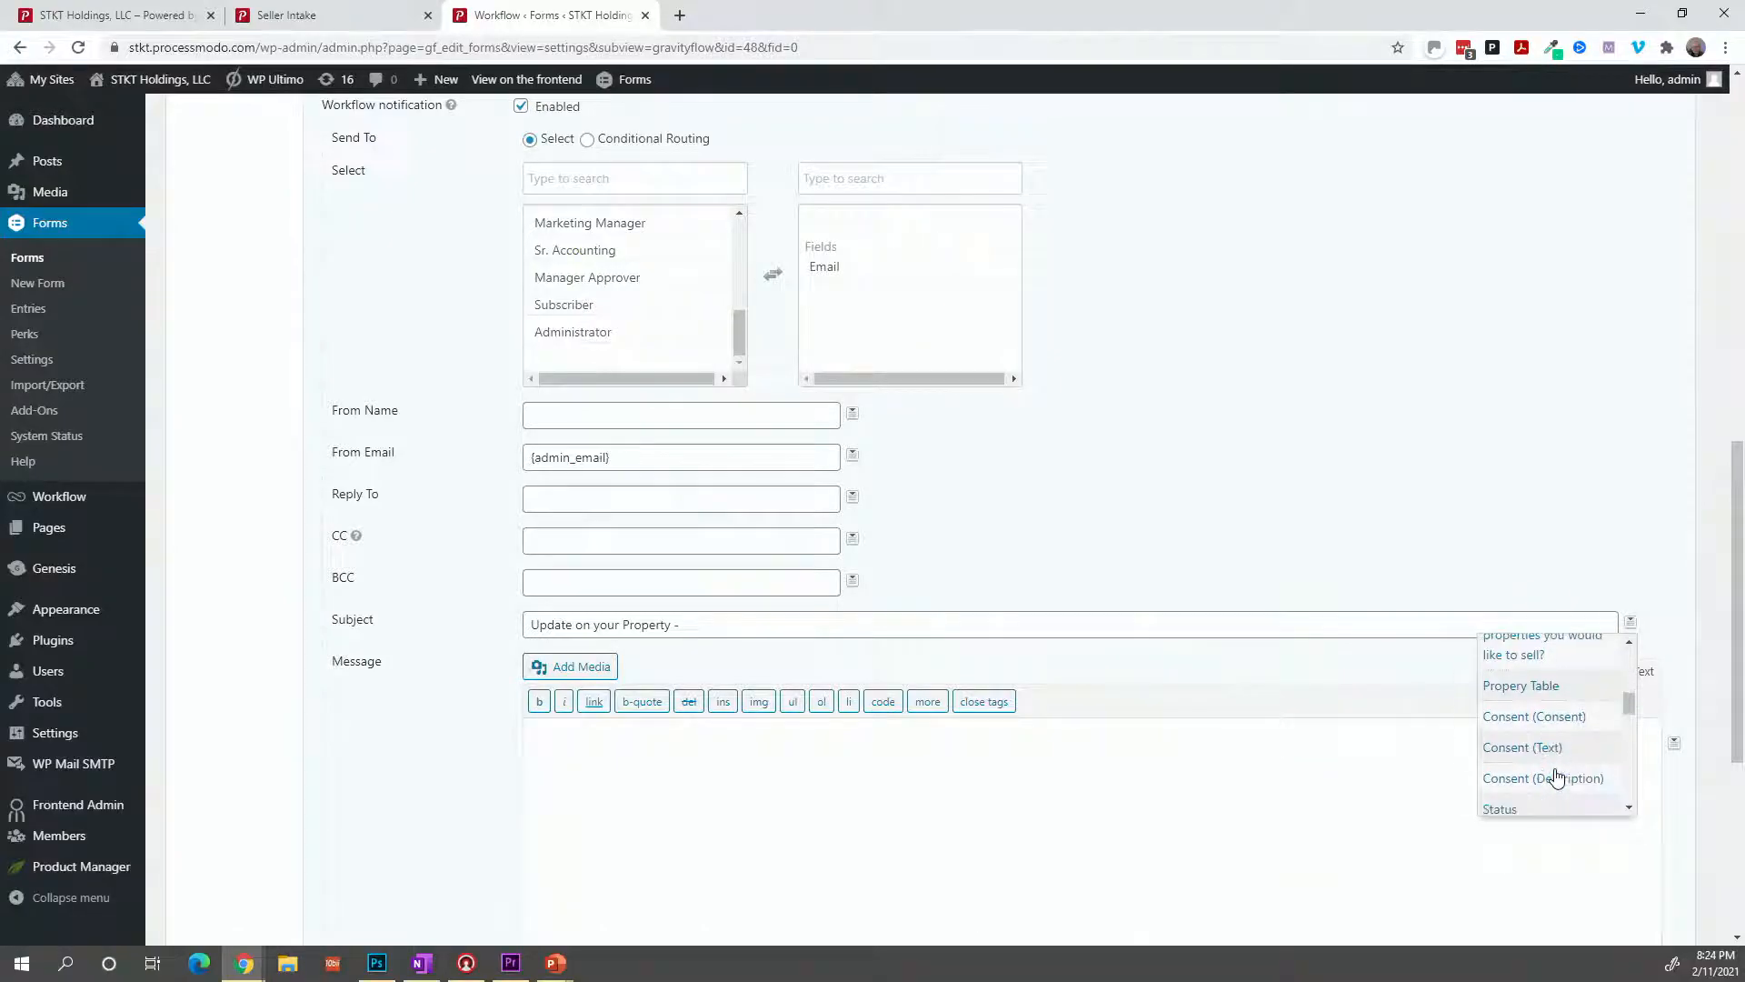
scroll(1556, 774, "down", 1)
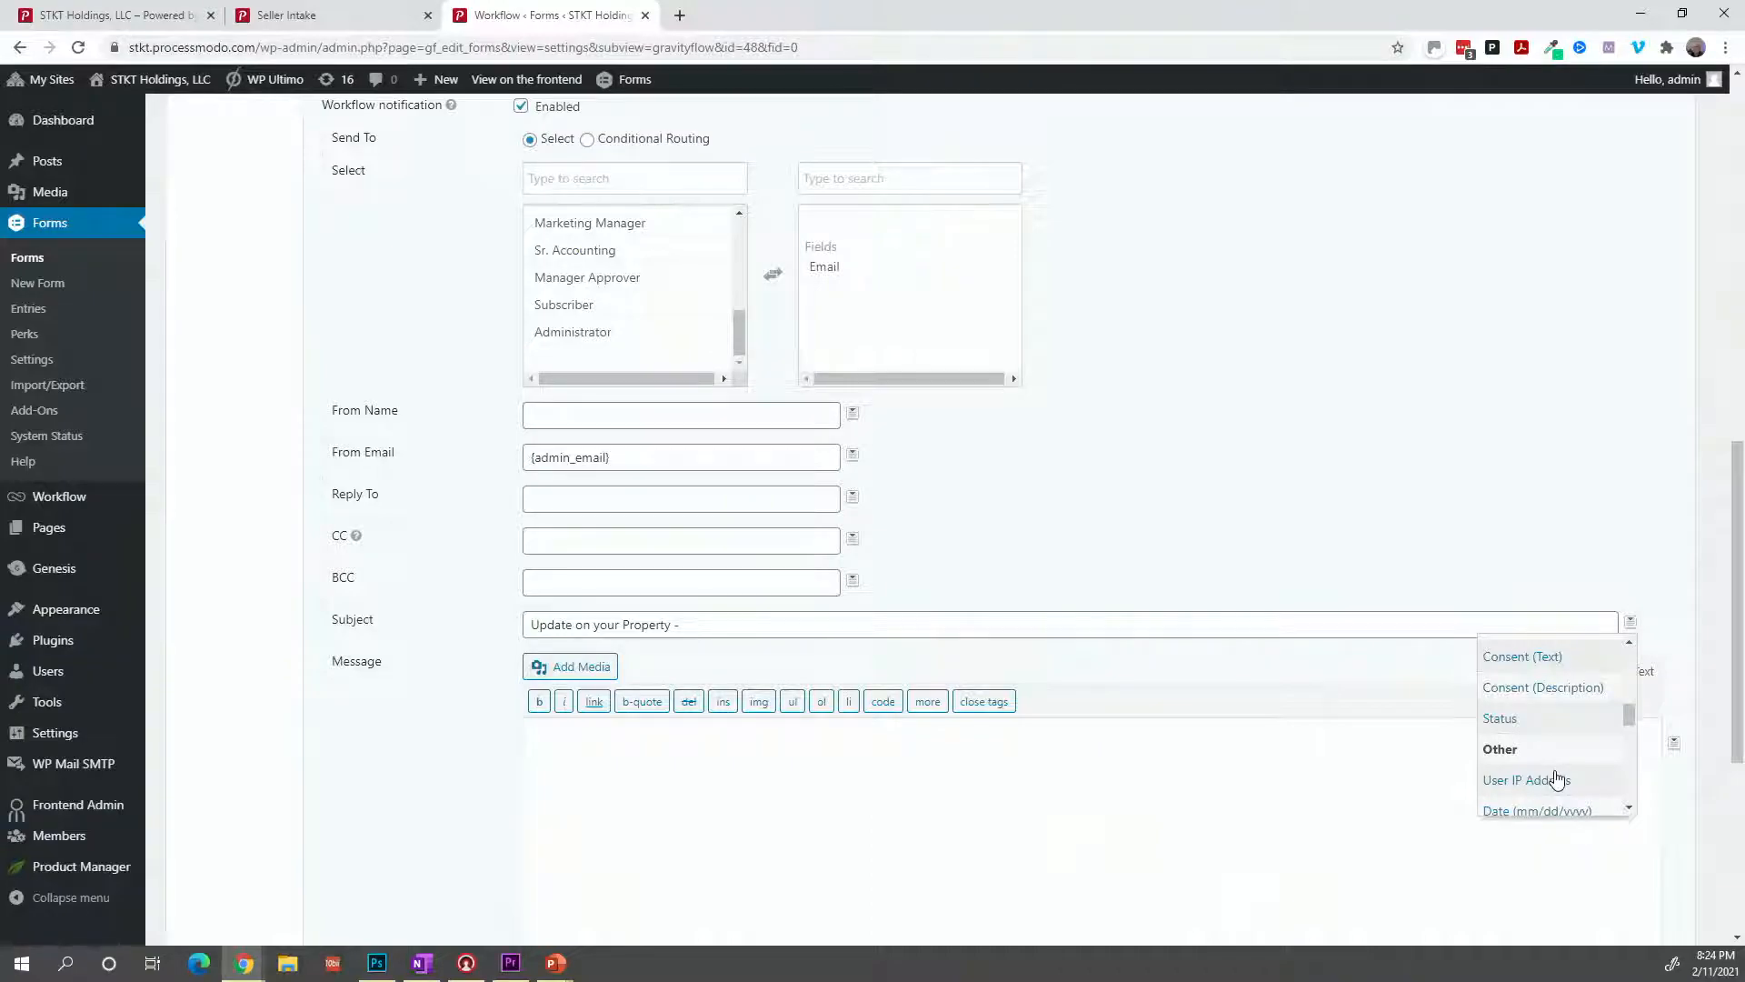
scroll(1557, 777, "down", 1)
scroll(1557, 777, "down", 1)
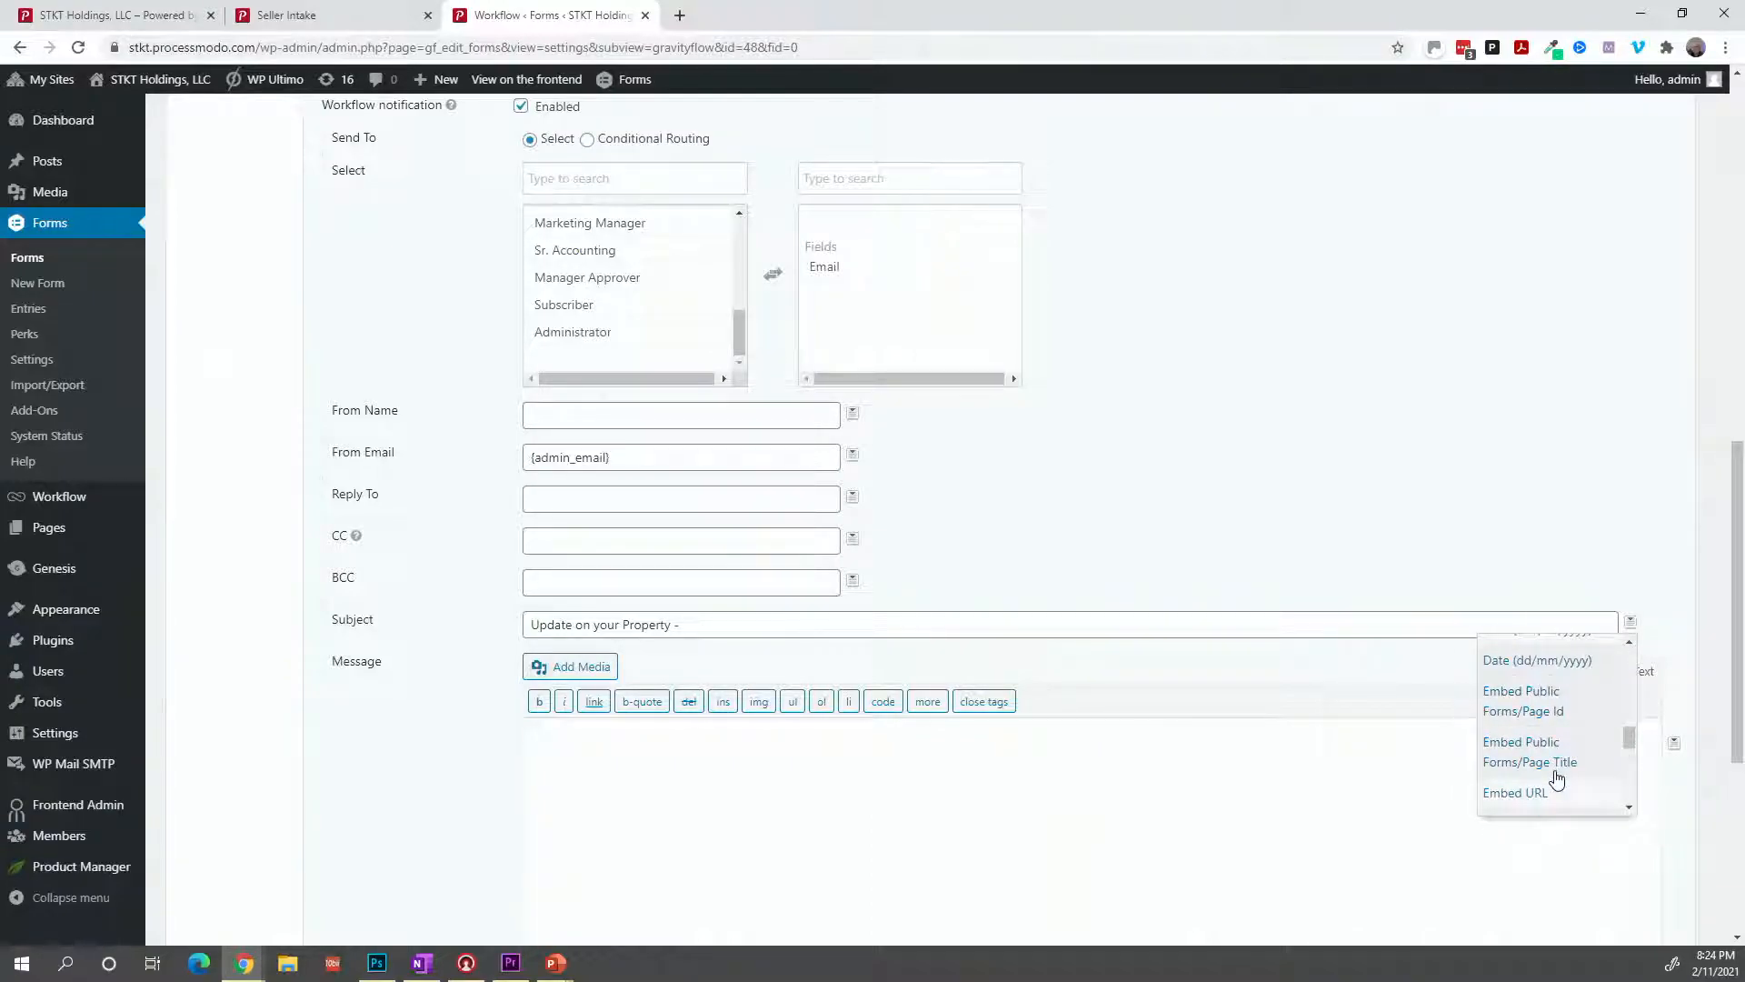
scroll(1557, 777, "down", 1)
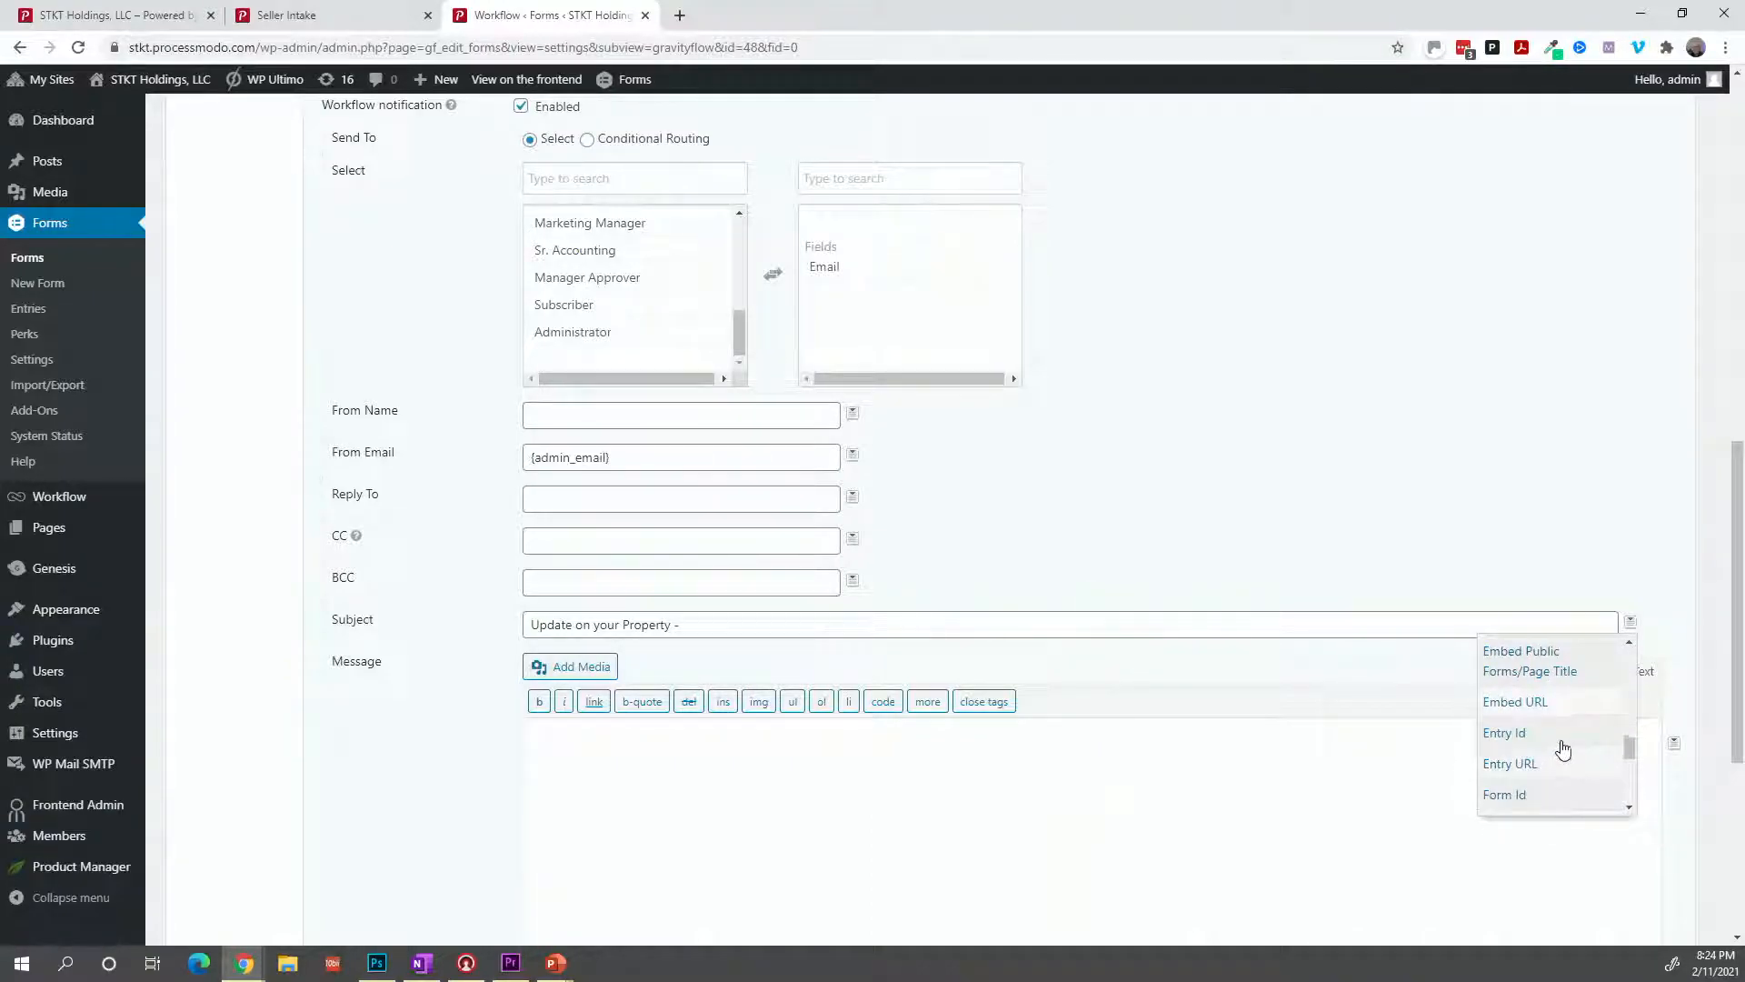
left_click(1560, 736)
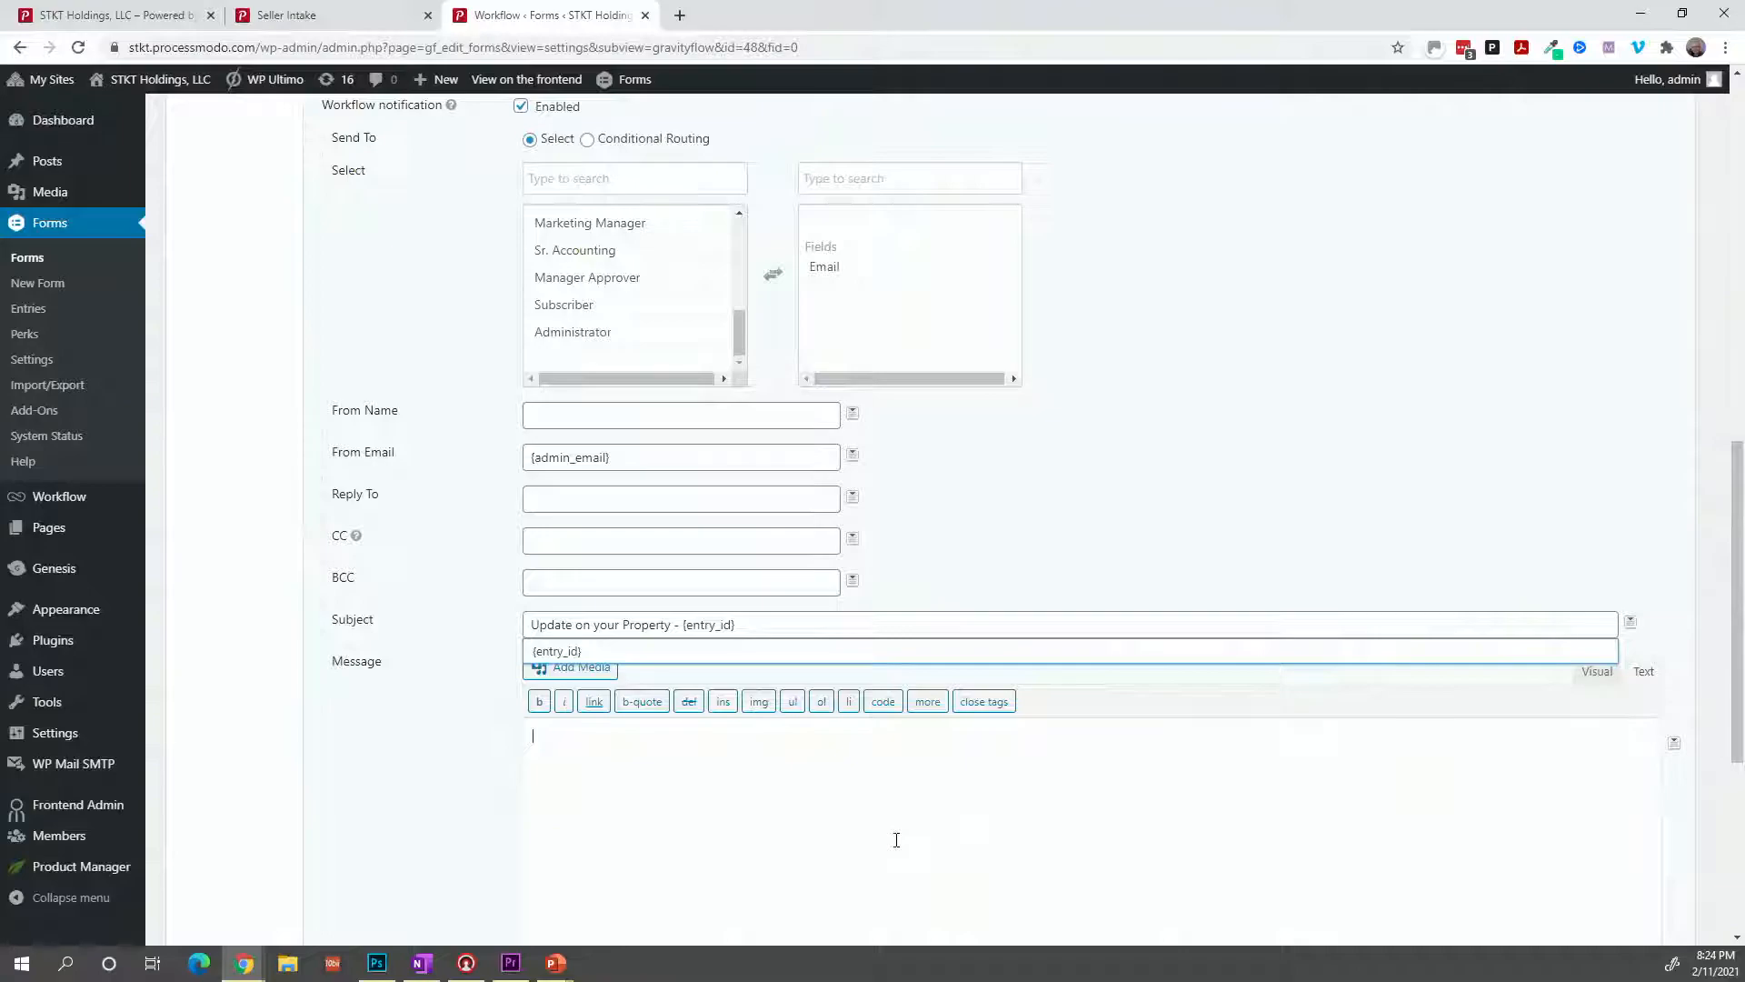
Greet the seller with 'Hello,' and the Name (First) merge tag, then announce Due Diligence has started.
type("Hello,")
left_click(1675, 746)
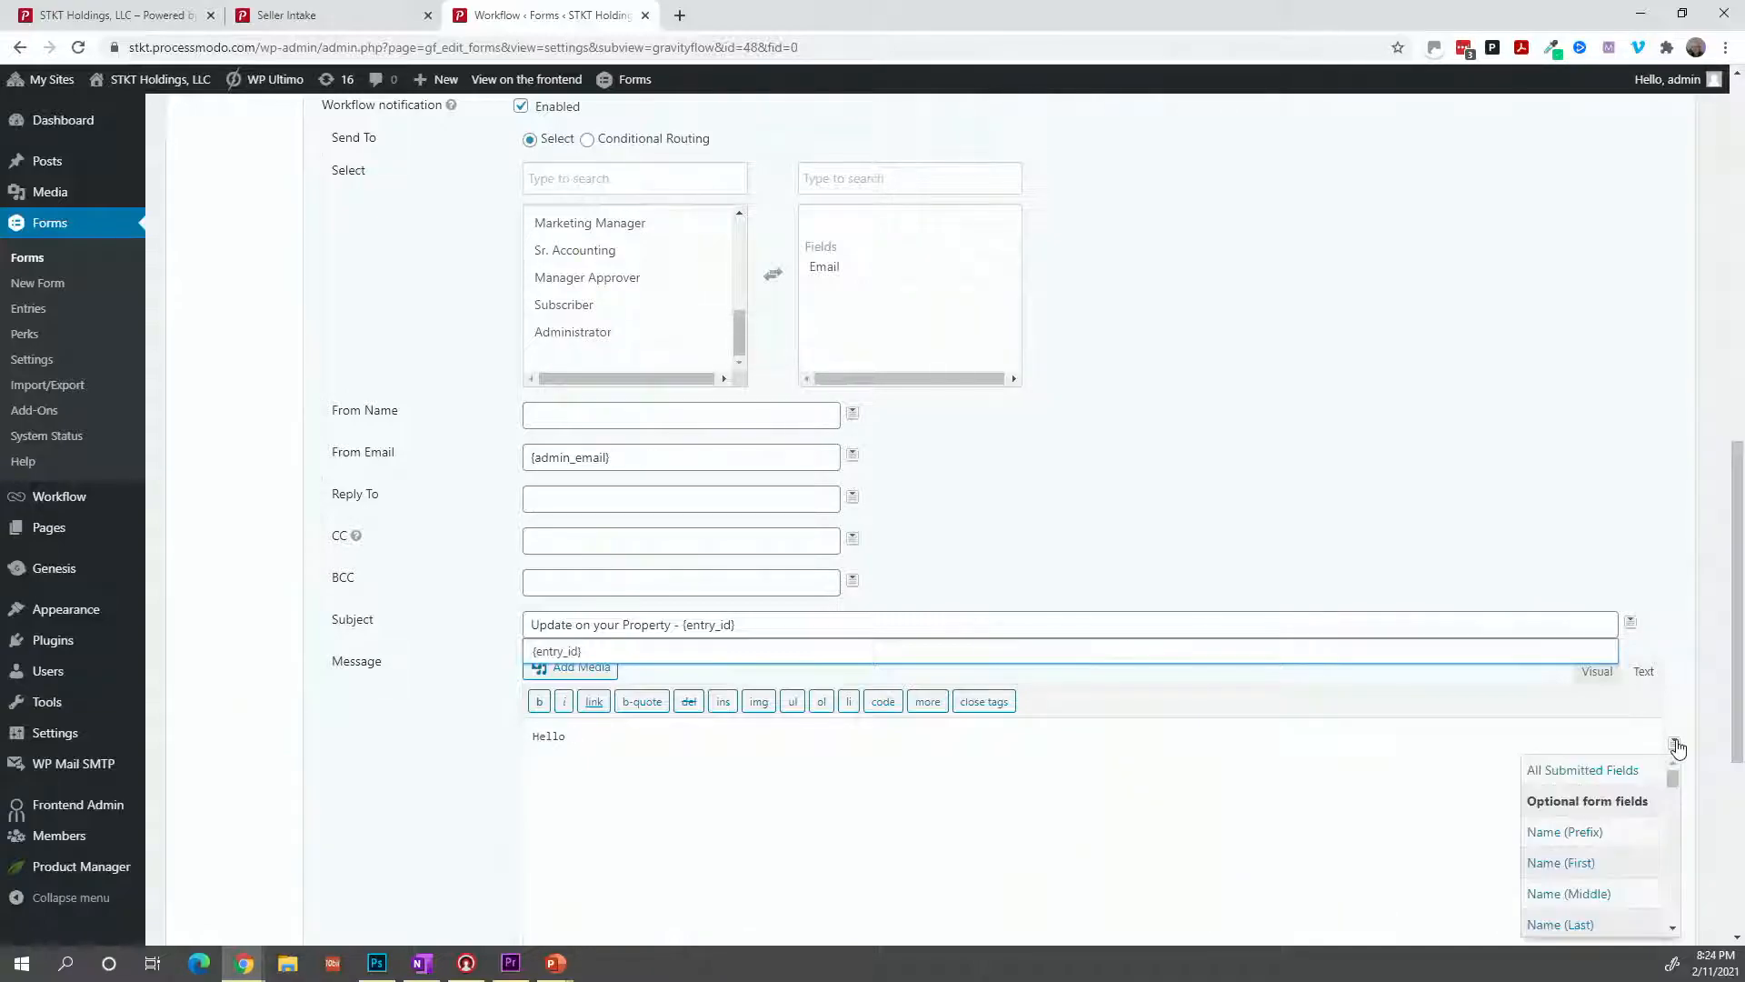
left_click(1567, 863)
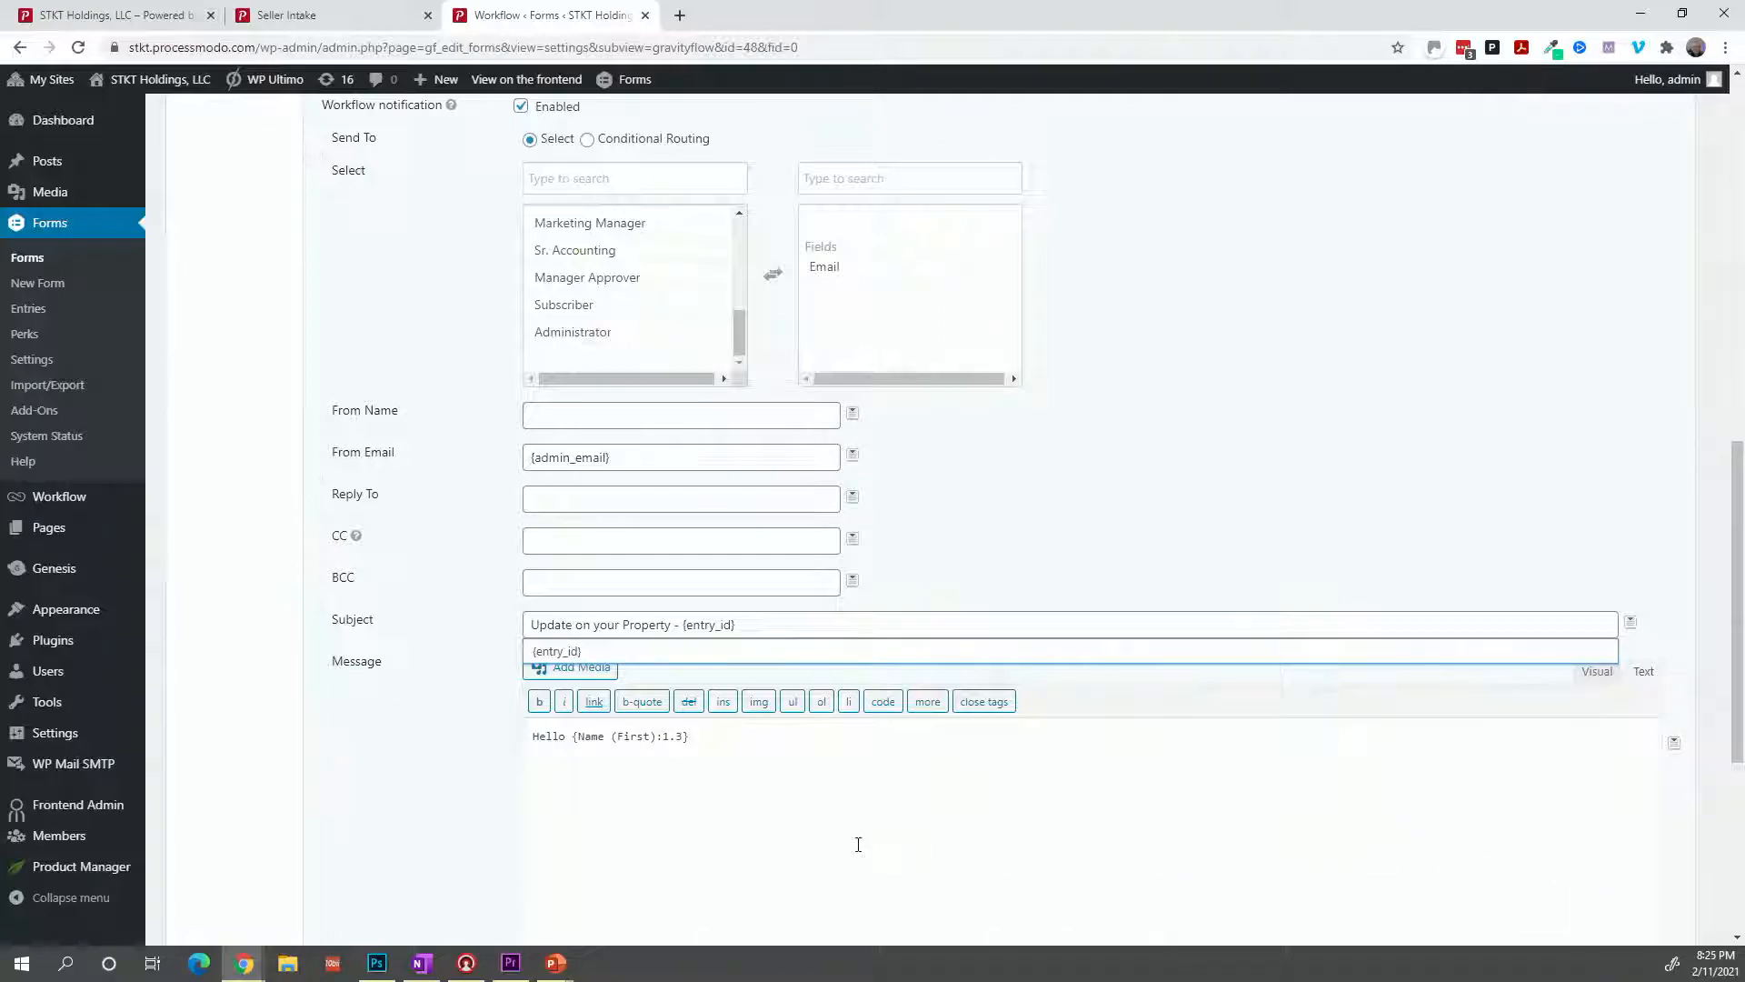
type(",  ")
type("I wa")
type("nted t")
type("o let you")
type(" know tha")
type("t we have started")
type(" Due Di")
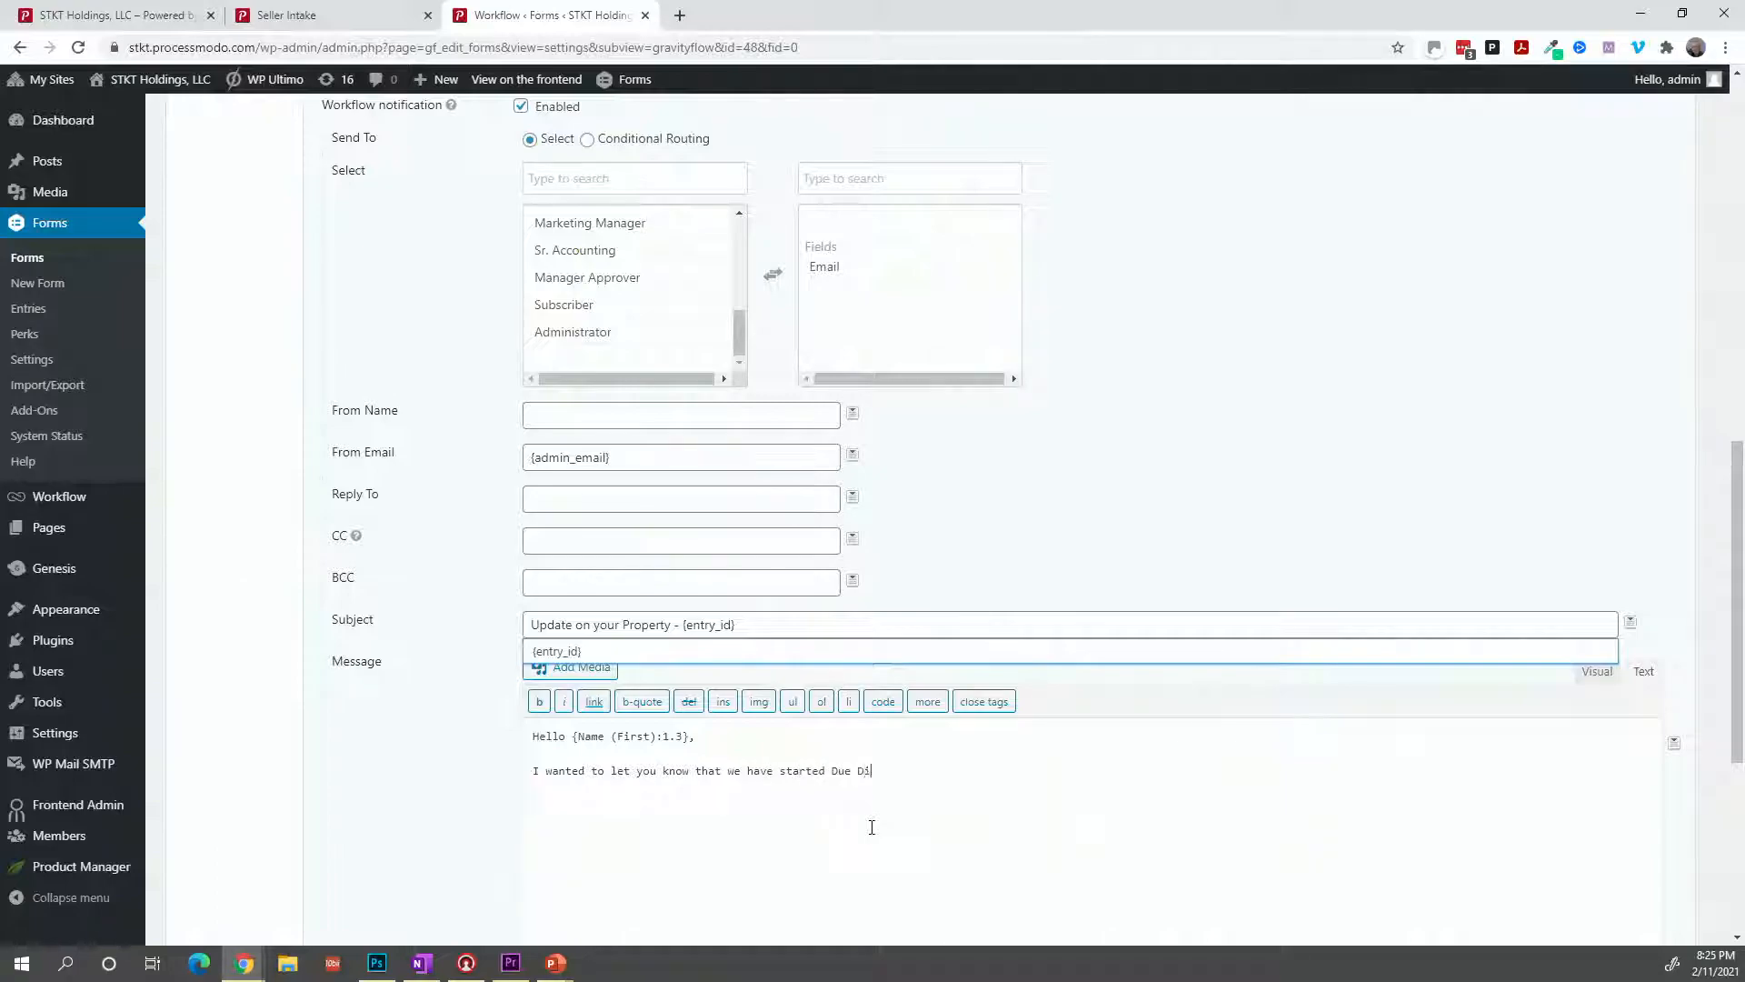
type("ligence on your land and")
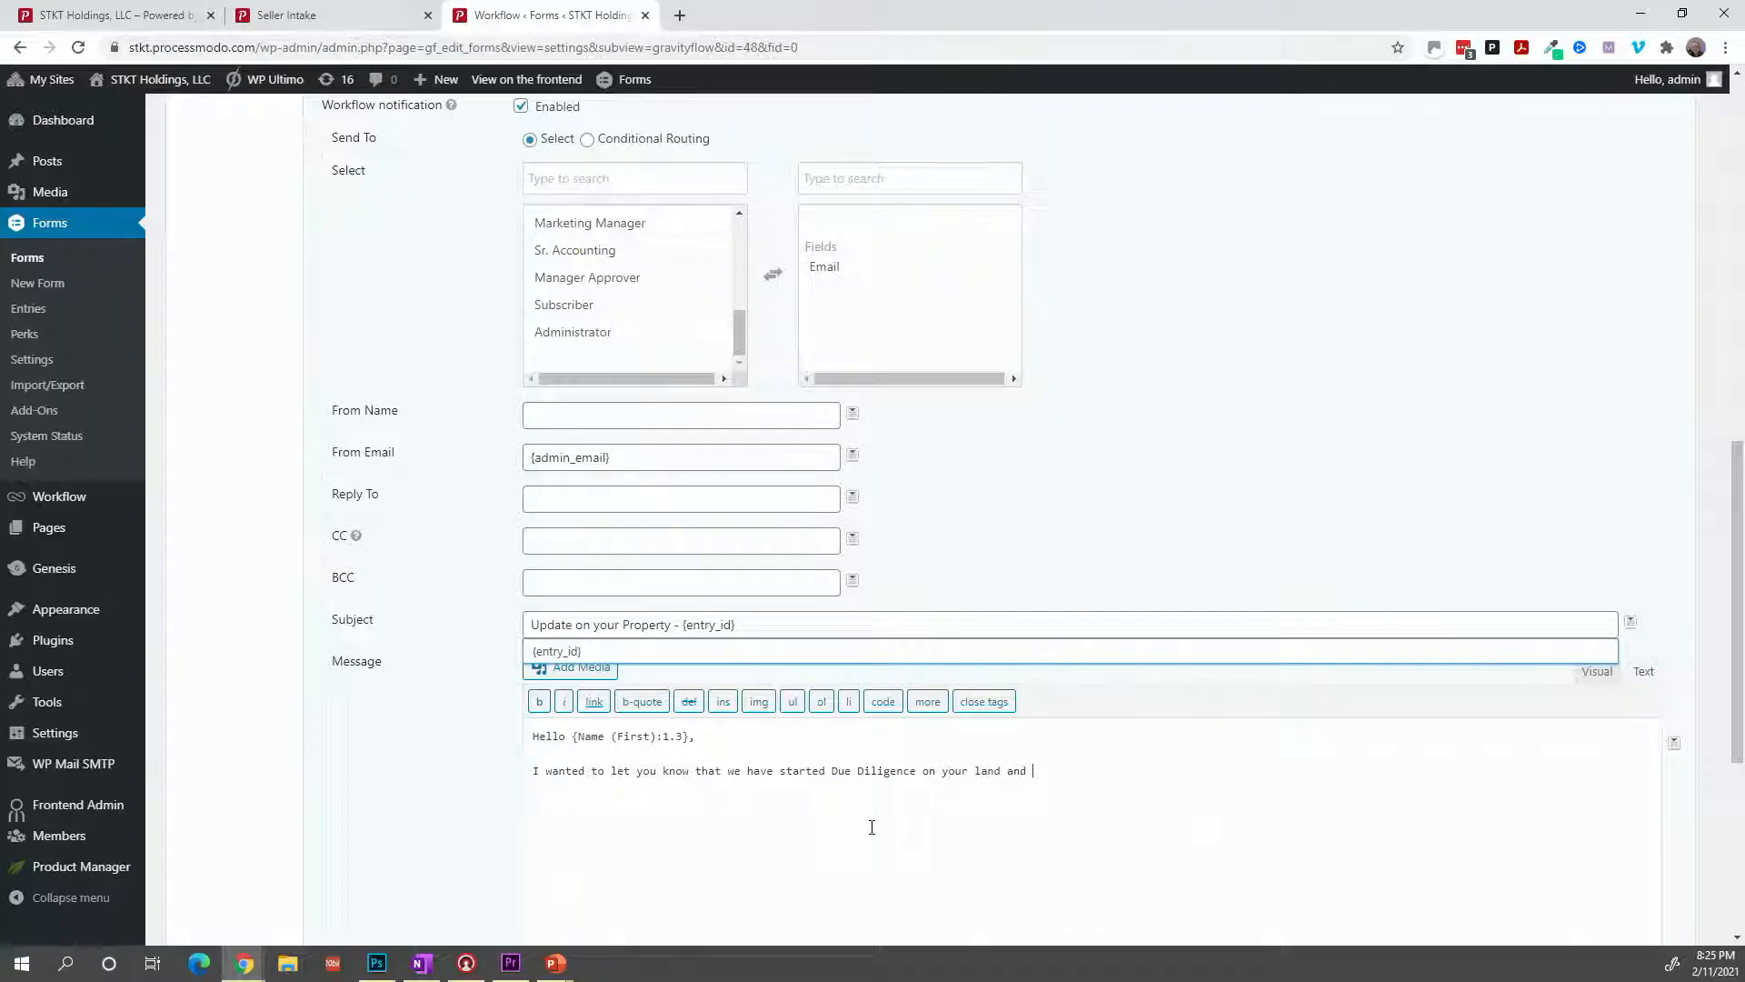
type(" the results s")
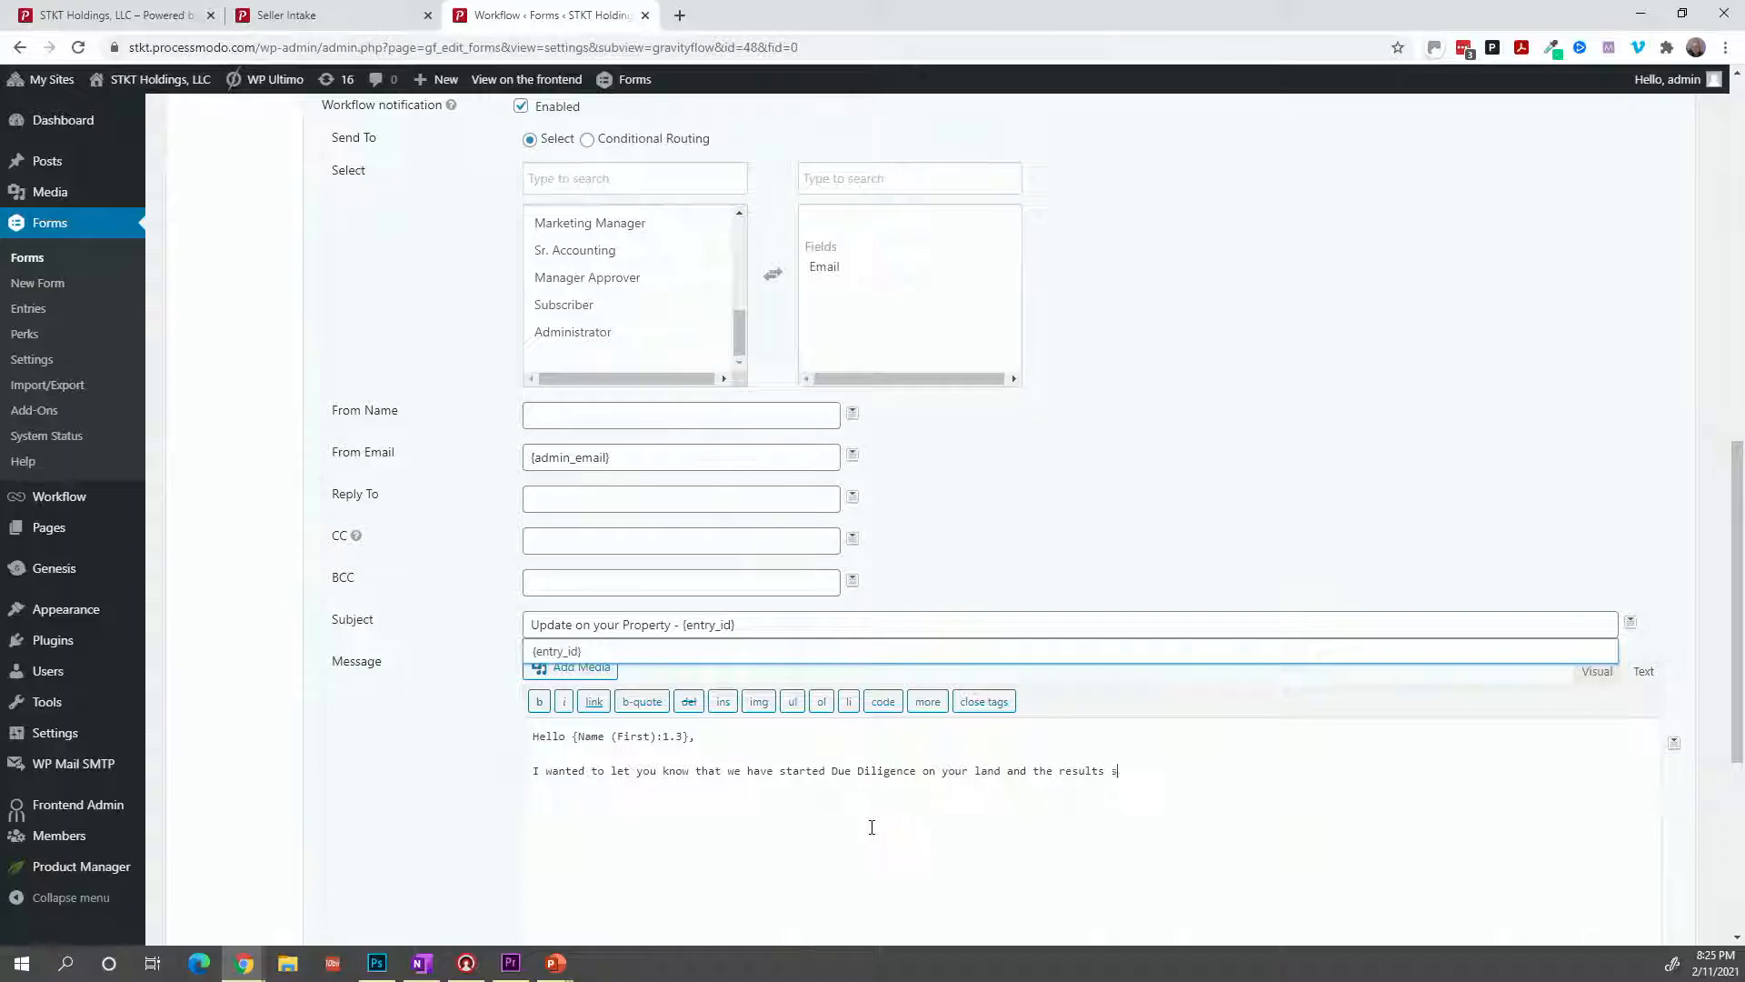
type("hould be back in 5 to 7 days.")
Add a line asking the seller to call your phone number, then a thank-you sign-off with your name.
key("BackSpace")
type("Should you")
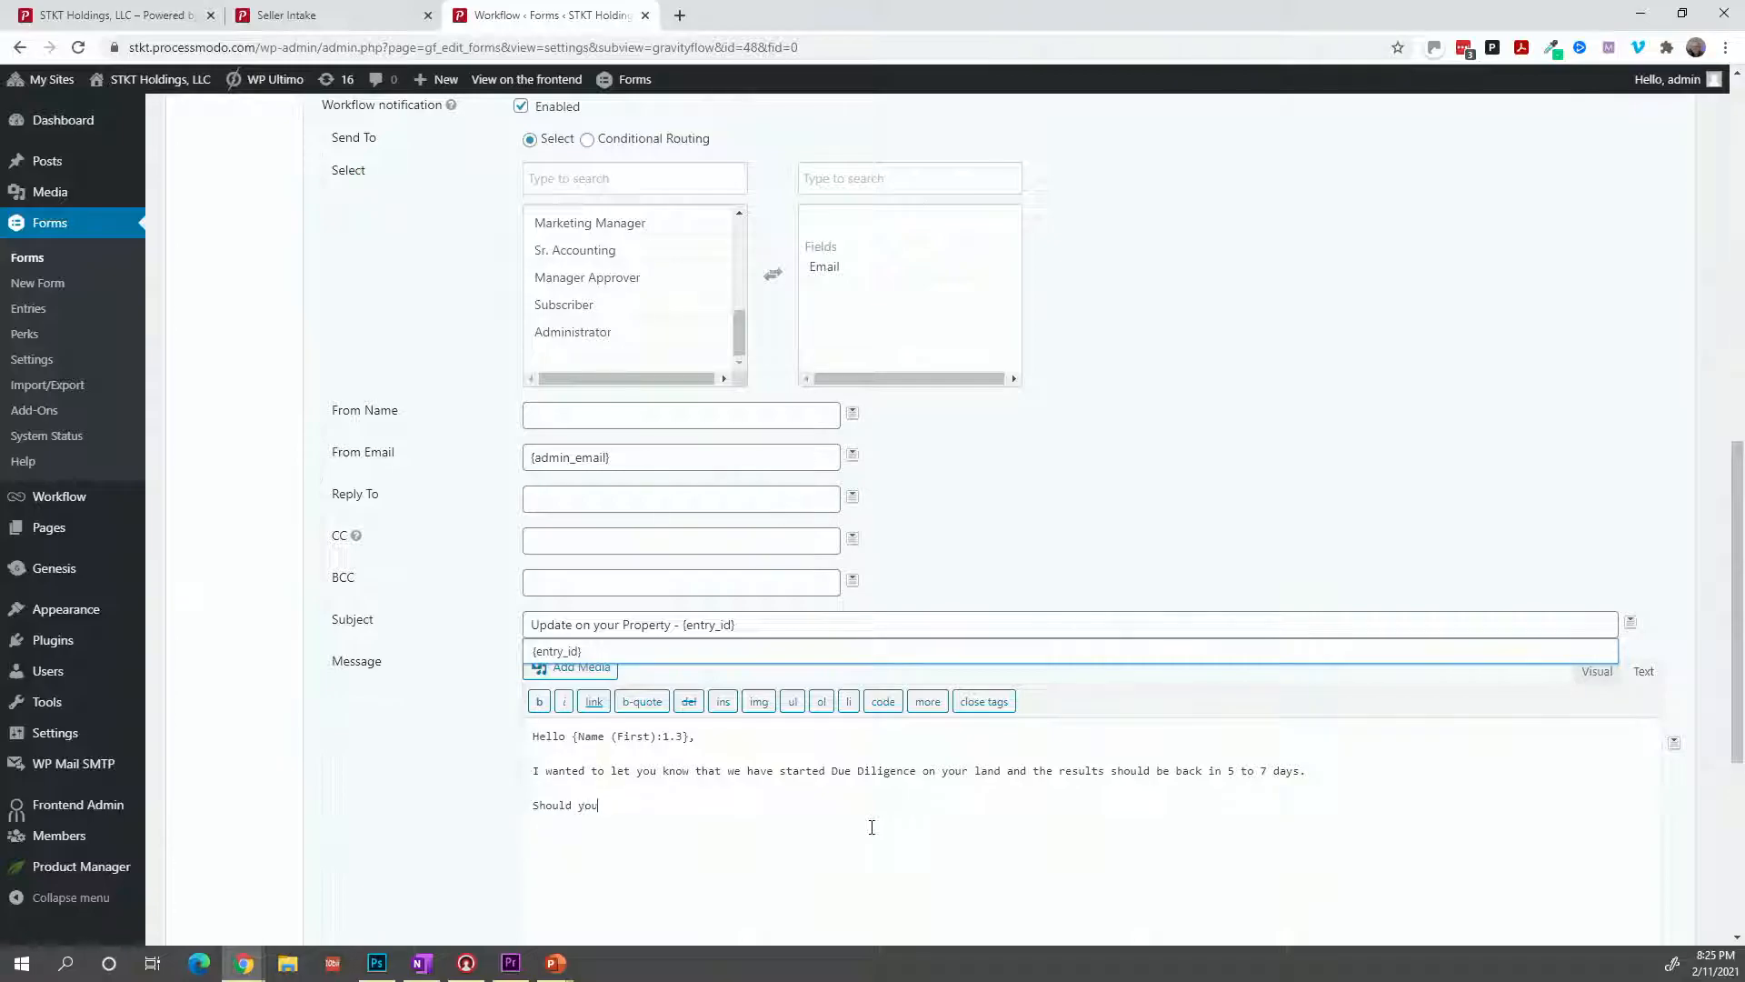
type(" need to contact us, plee")
type("se call me at 813-555-1212")
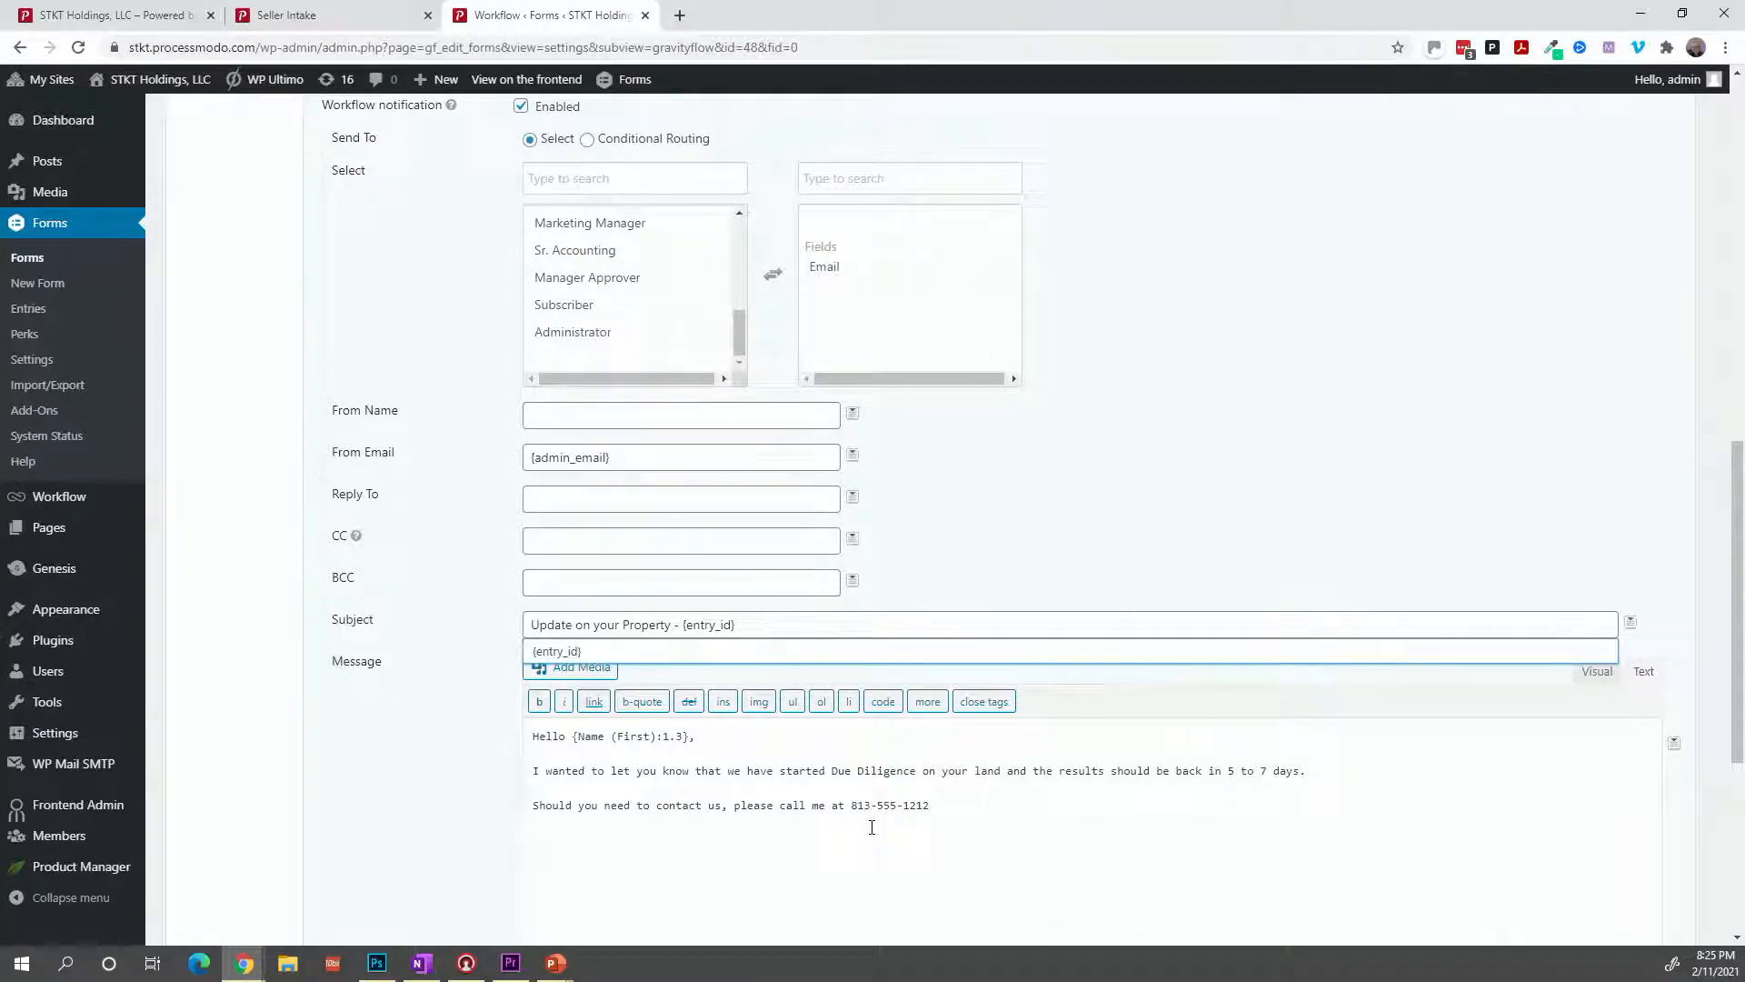
type(".")
key("Return")
key("Return")
type("ThanksYou,")
key("Return")
type("Scptt")
key("Delete")
type("o")
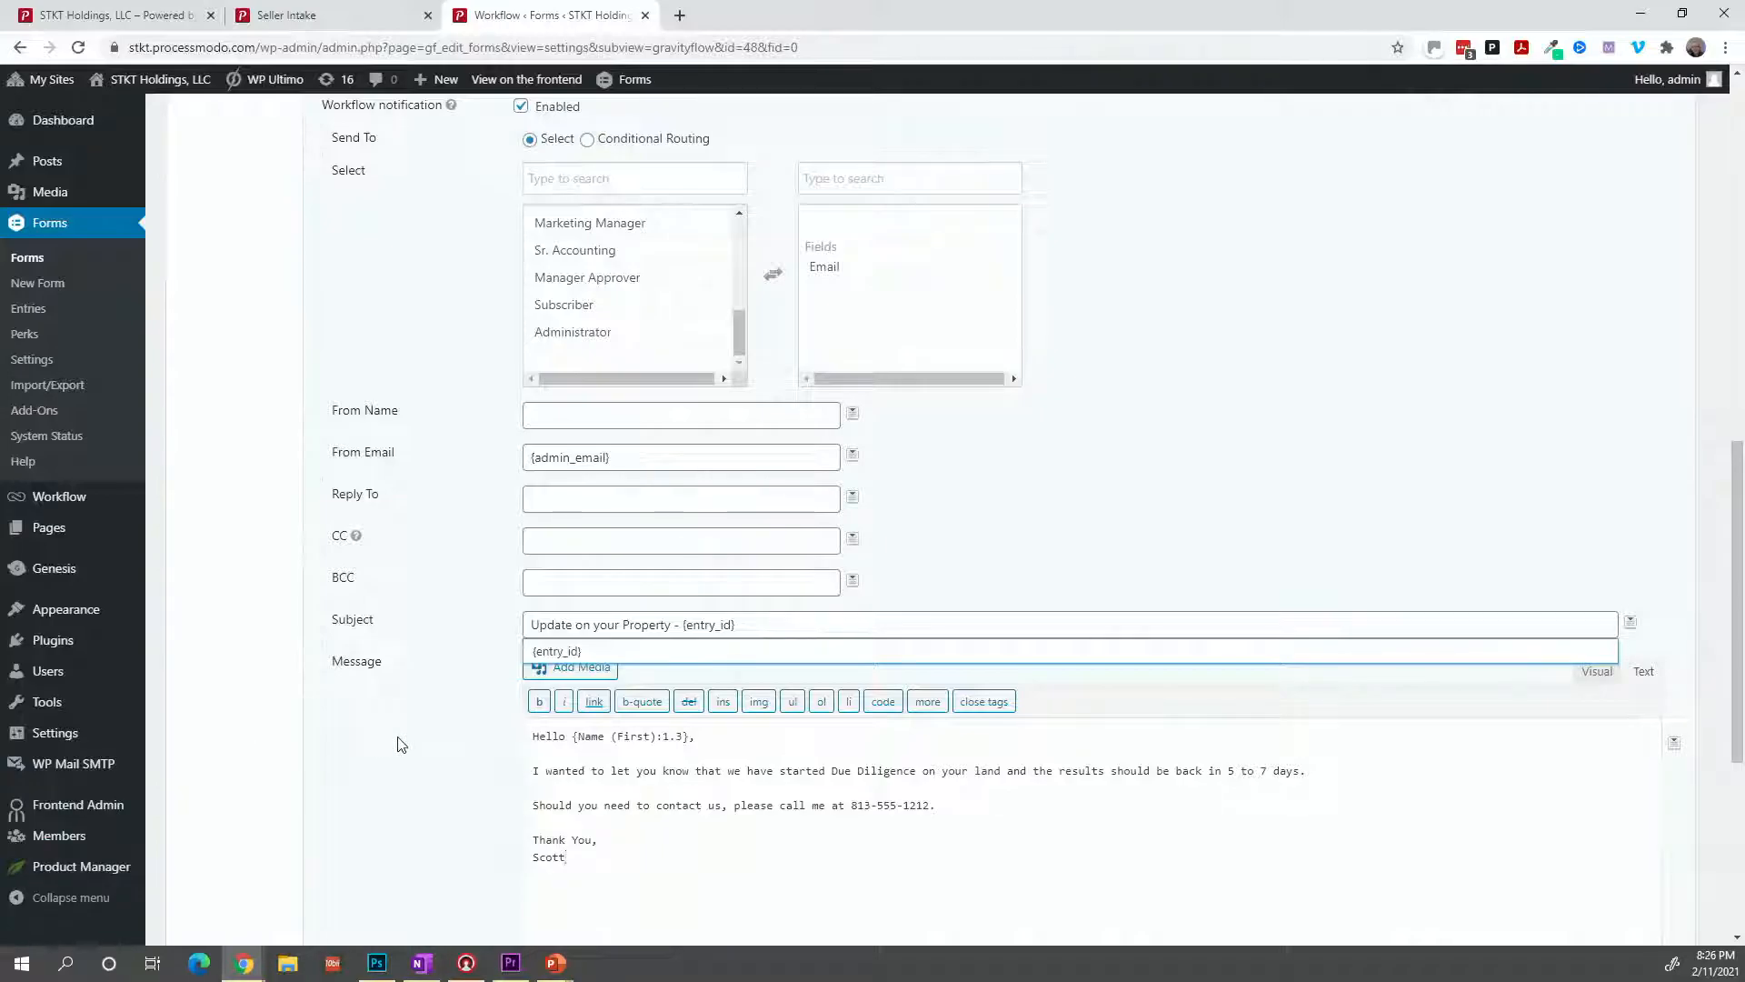
Save the Notify Seller - DD Started step with Update Step Settings.
scroll(401, 745, "down", 5)
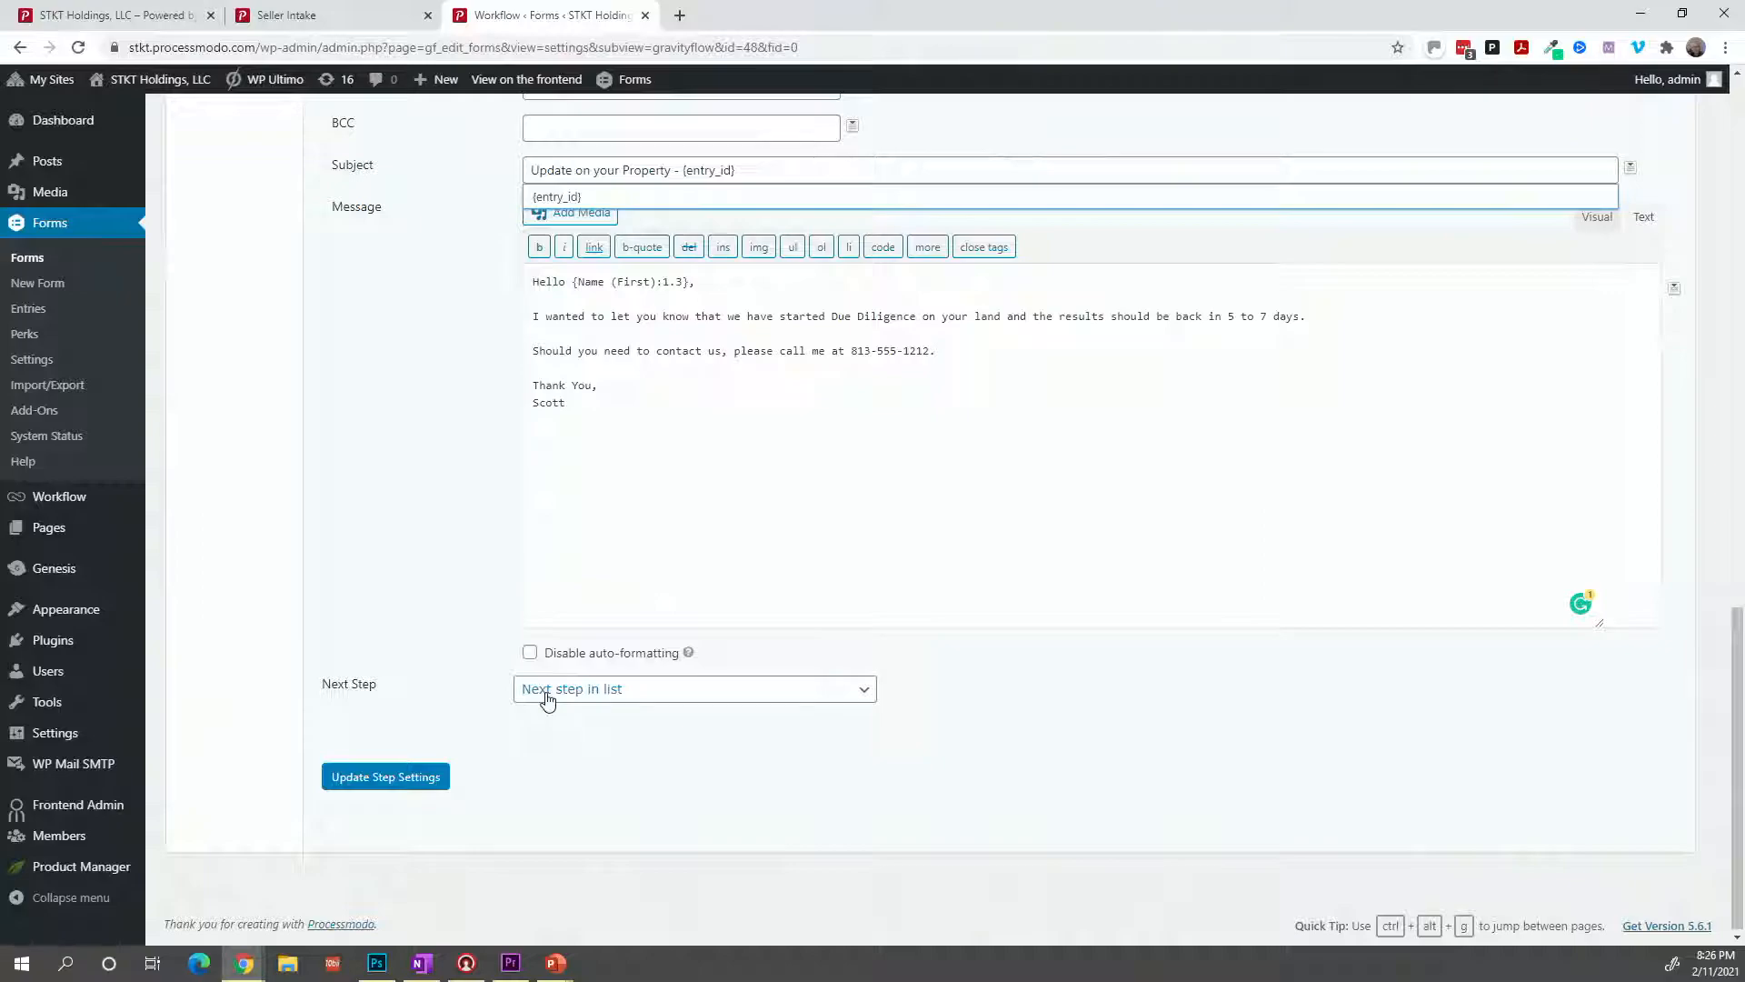
scroll(546, 700, "up", 2)
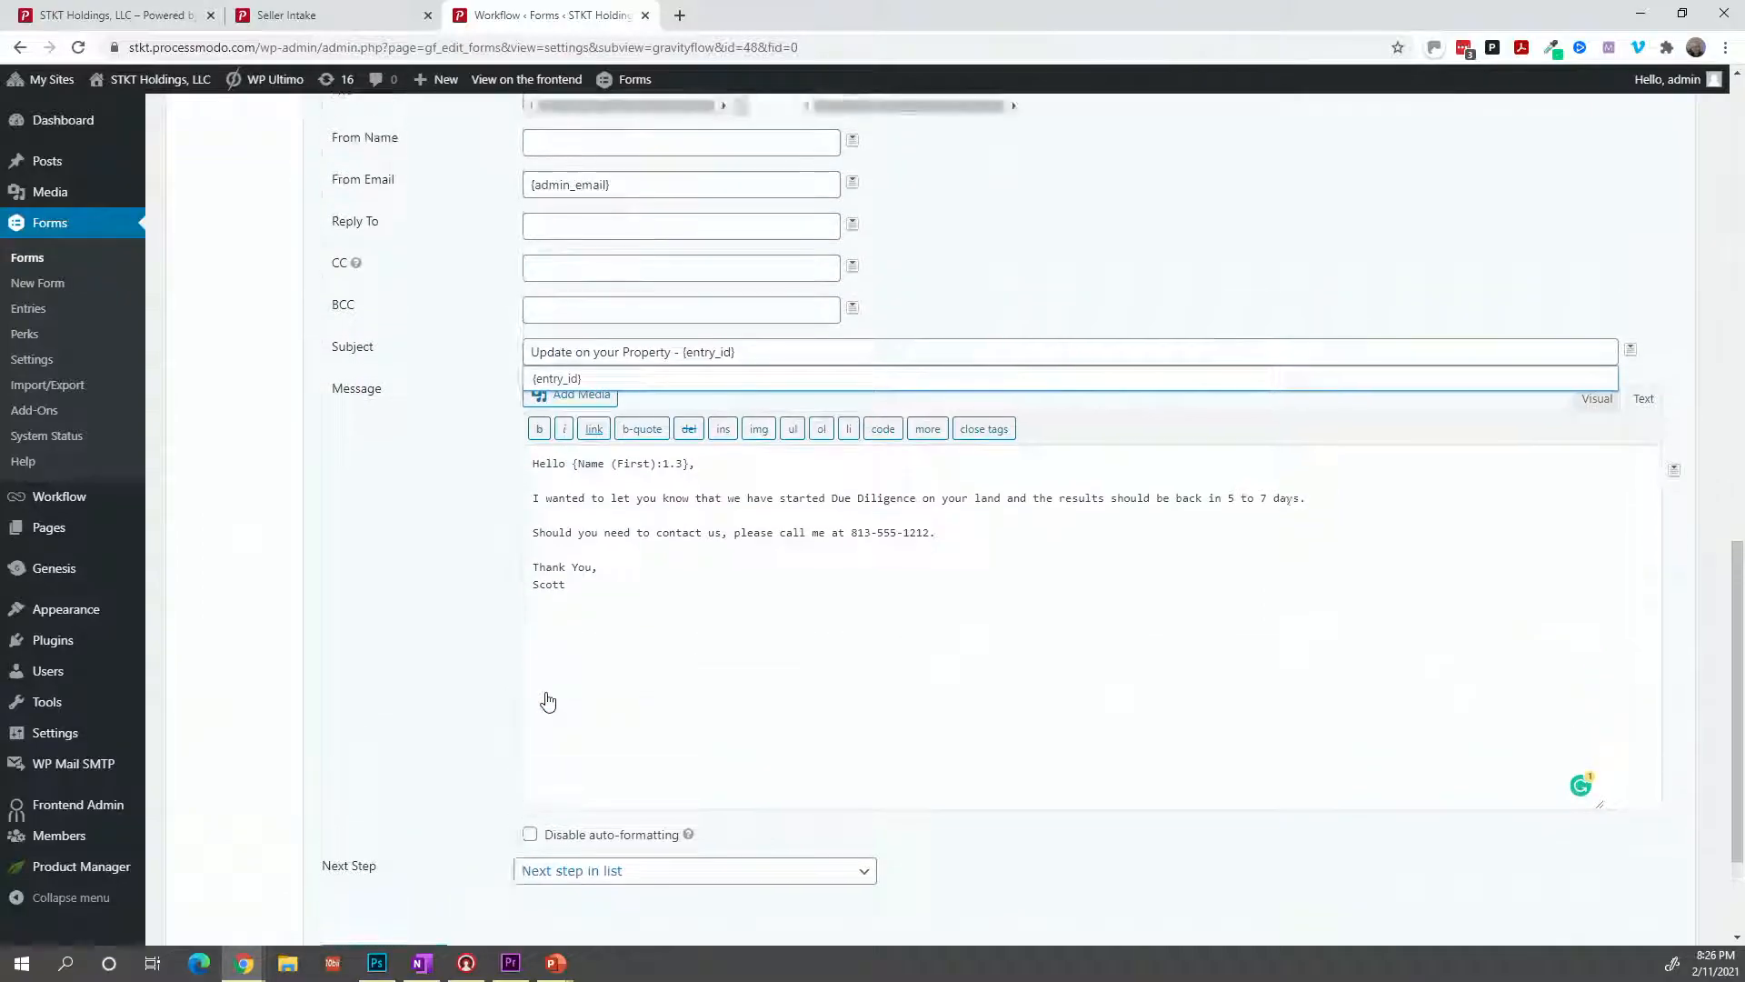
scroll(546, 700, "down", 2)
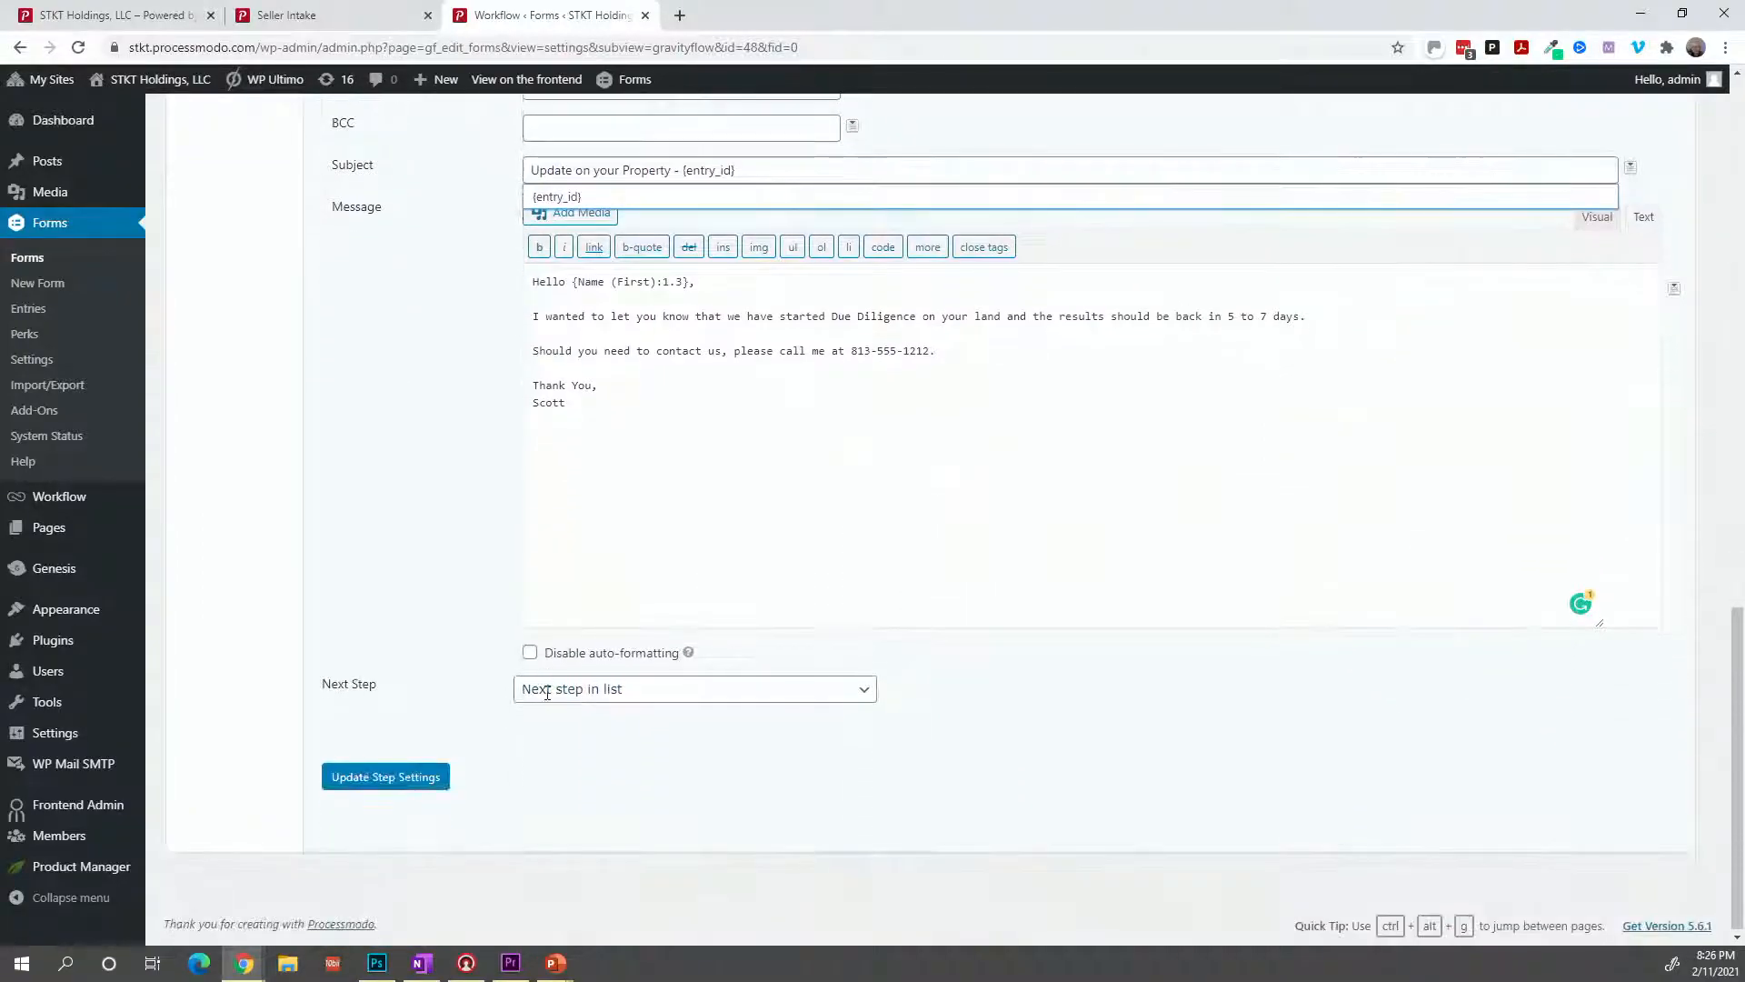
left_click(441, 775)
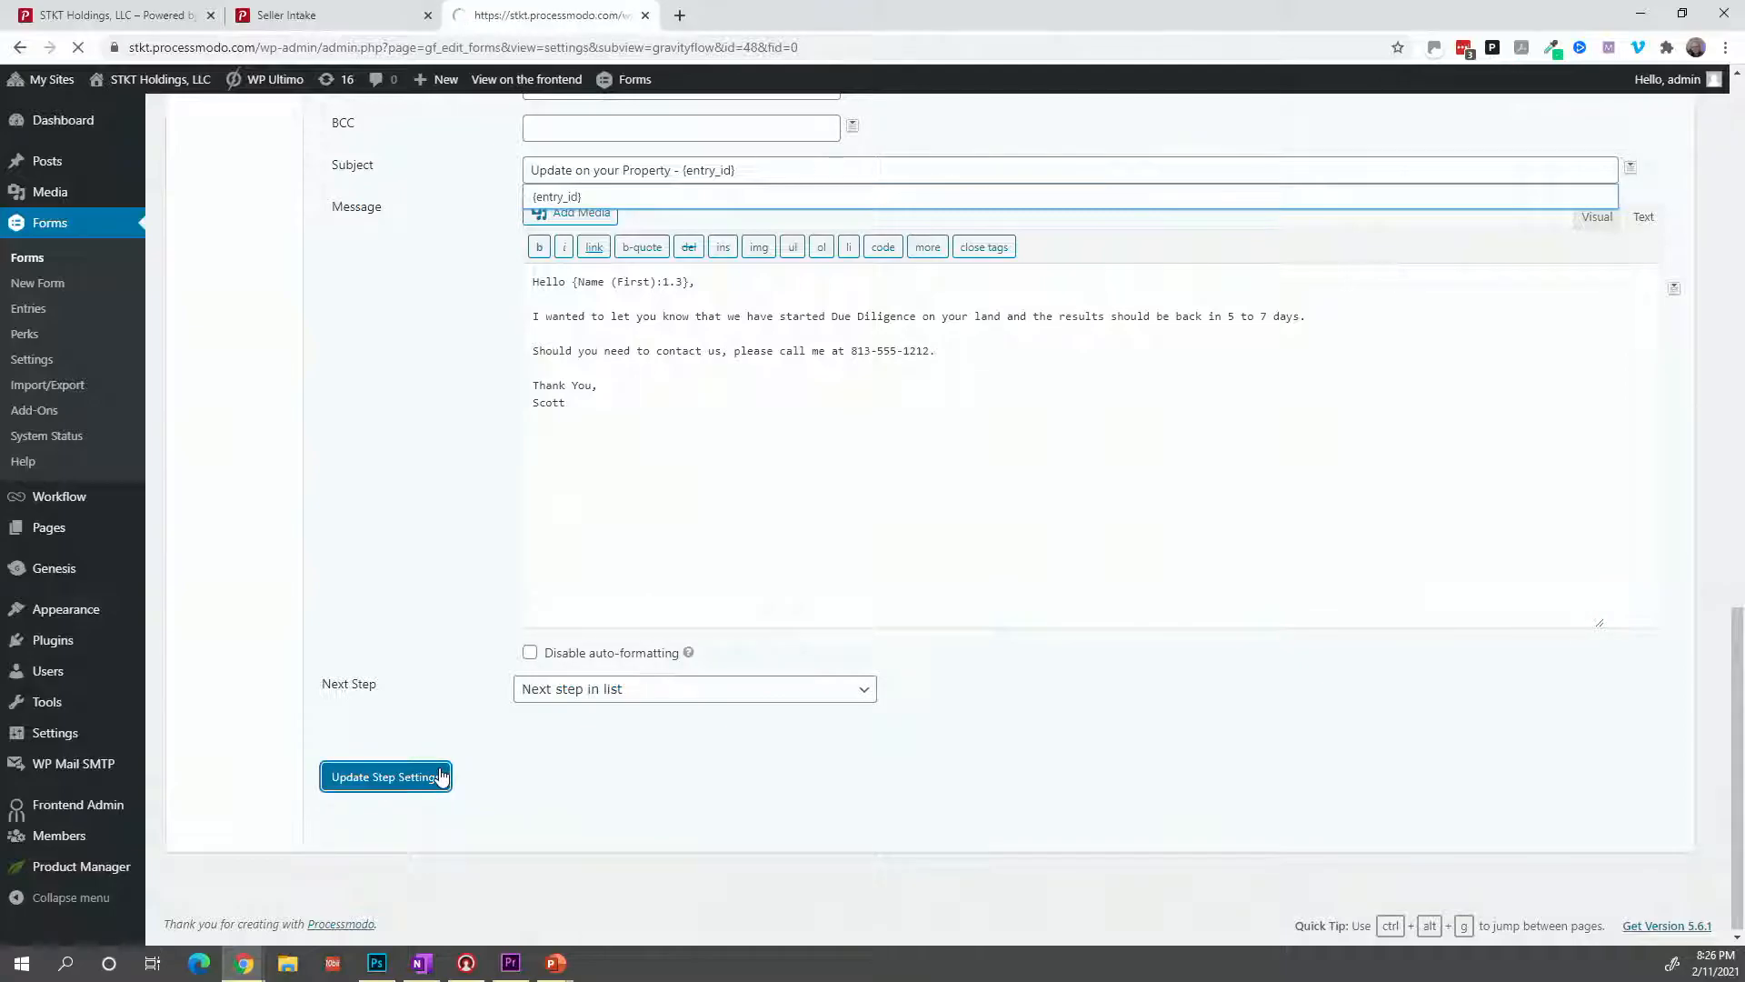
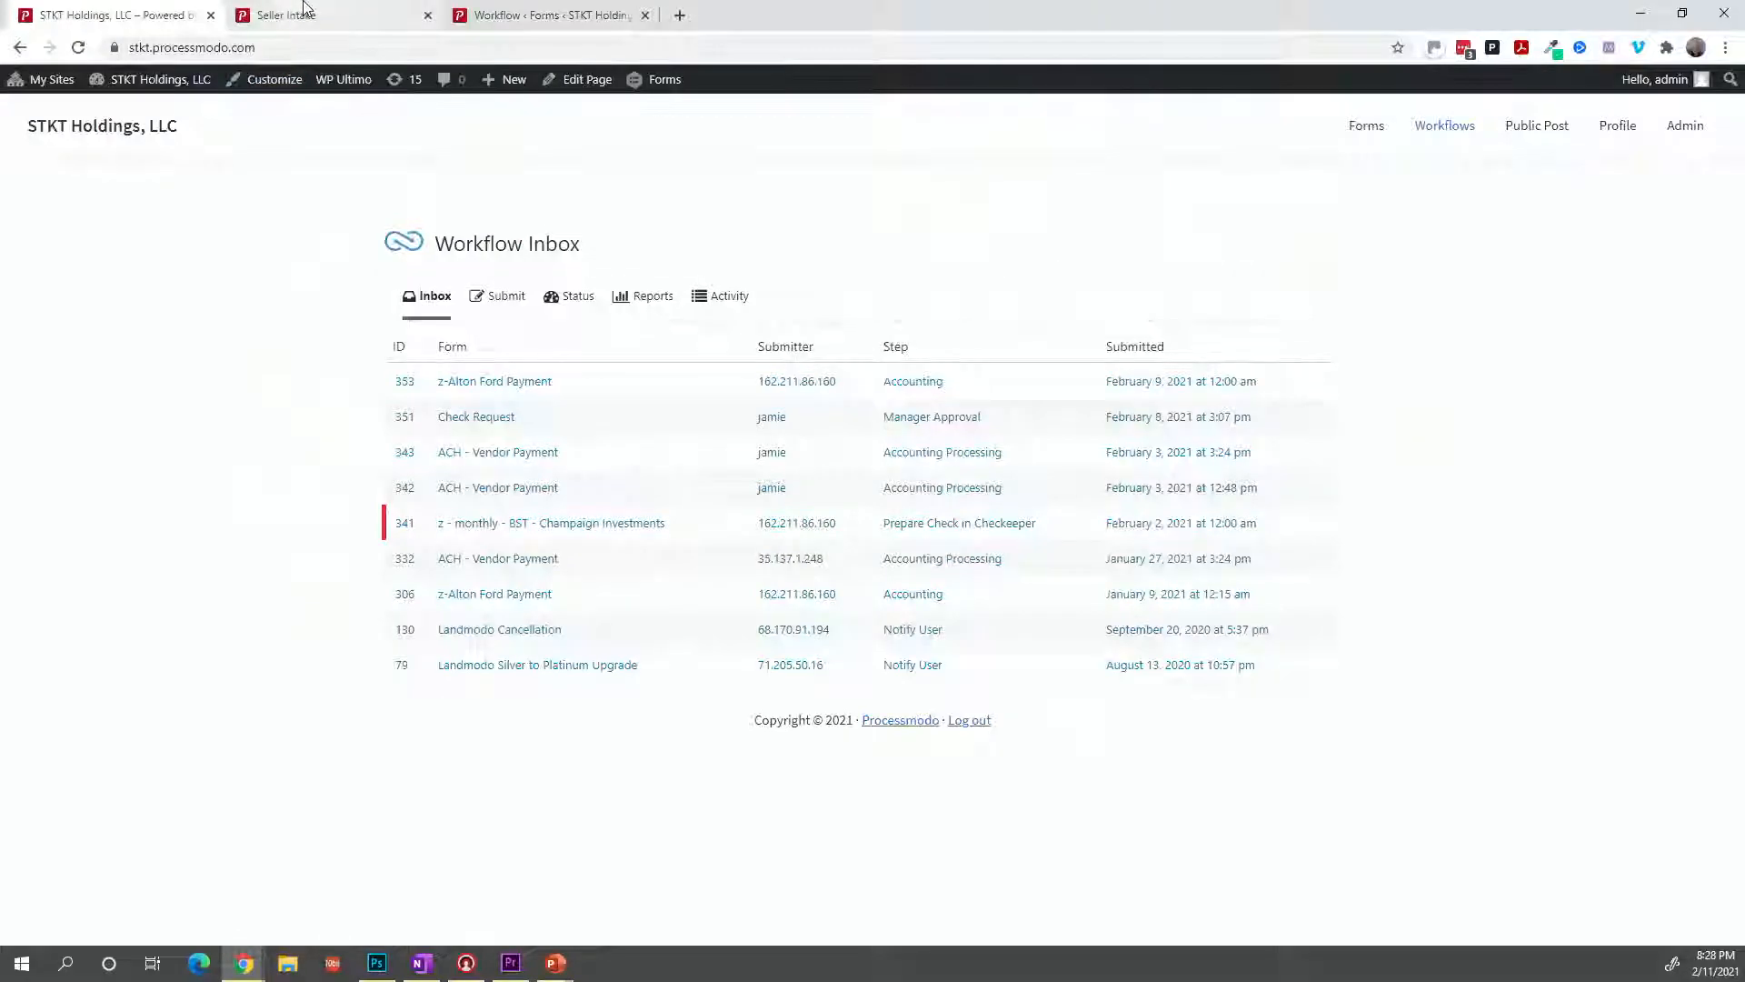
Return to the Workflow tab showing the saved Notify Seller - DD Started step.
left_click(300, 15)
left_click(572, 16)
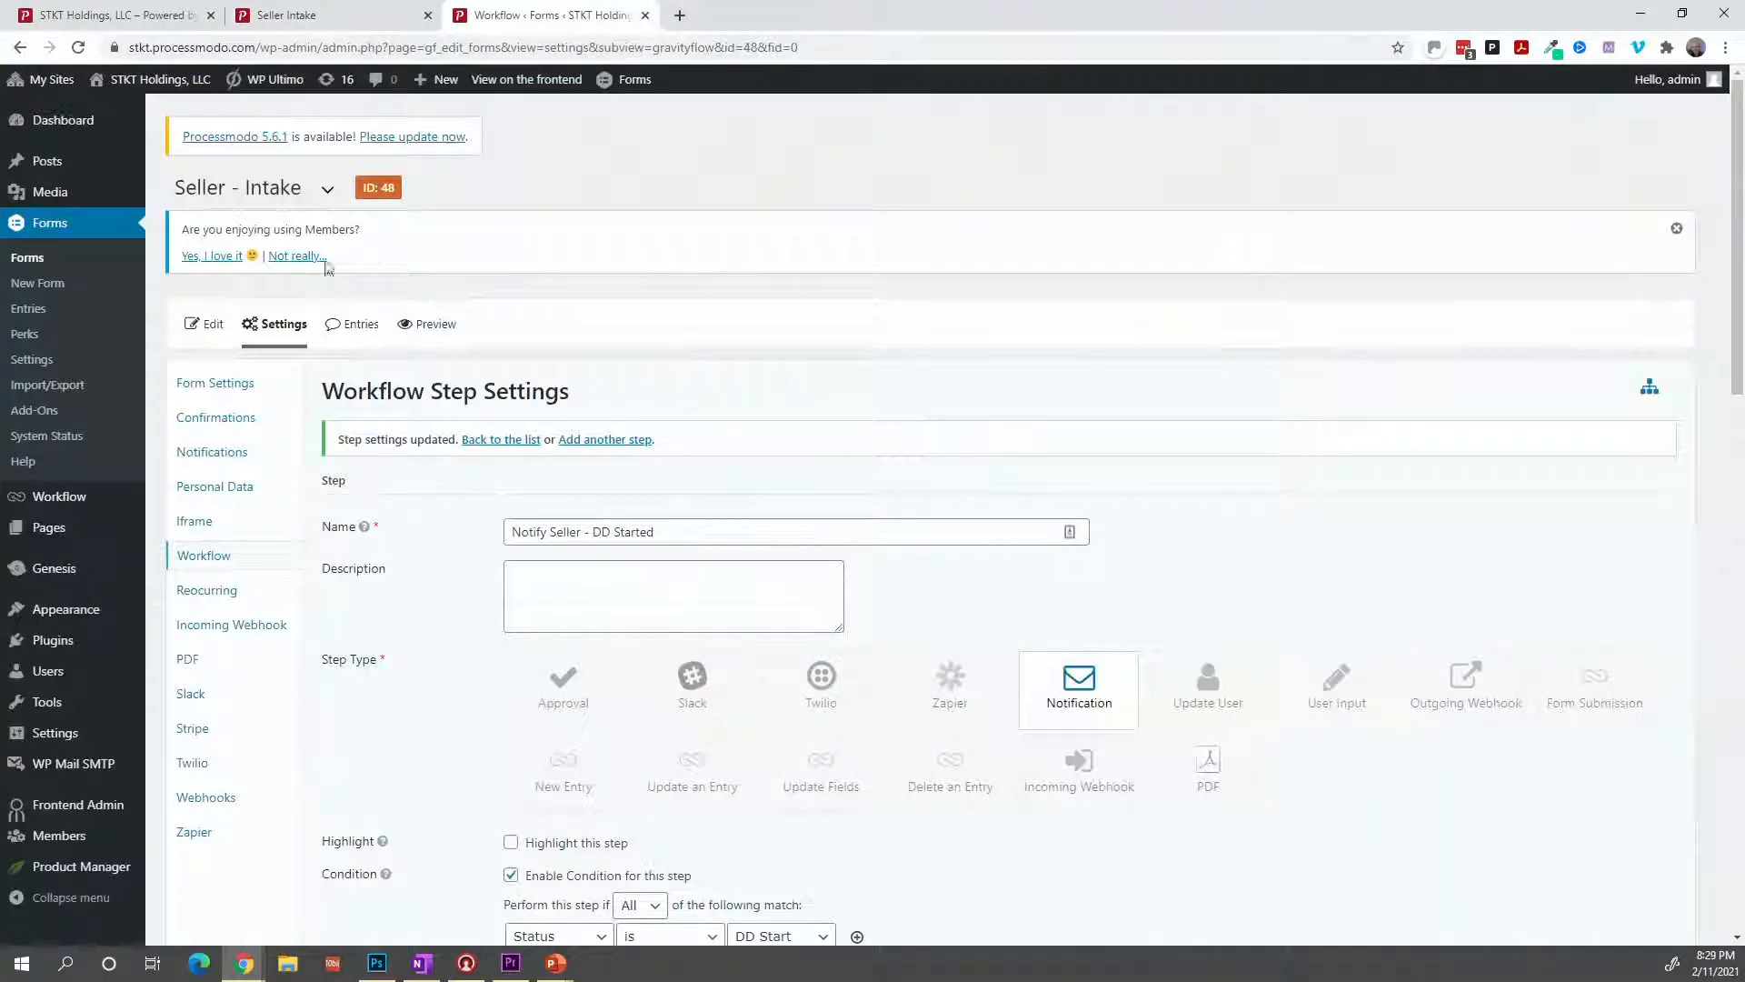
Delete the Status drop-down field from the Seller - Intake form and confirm with OK.
left_click(209, 324)
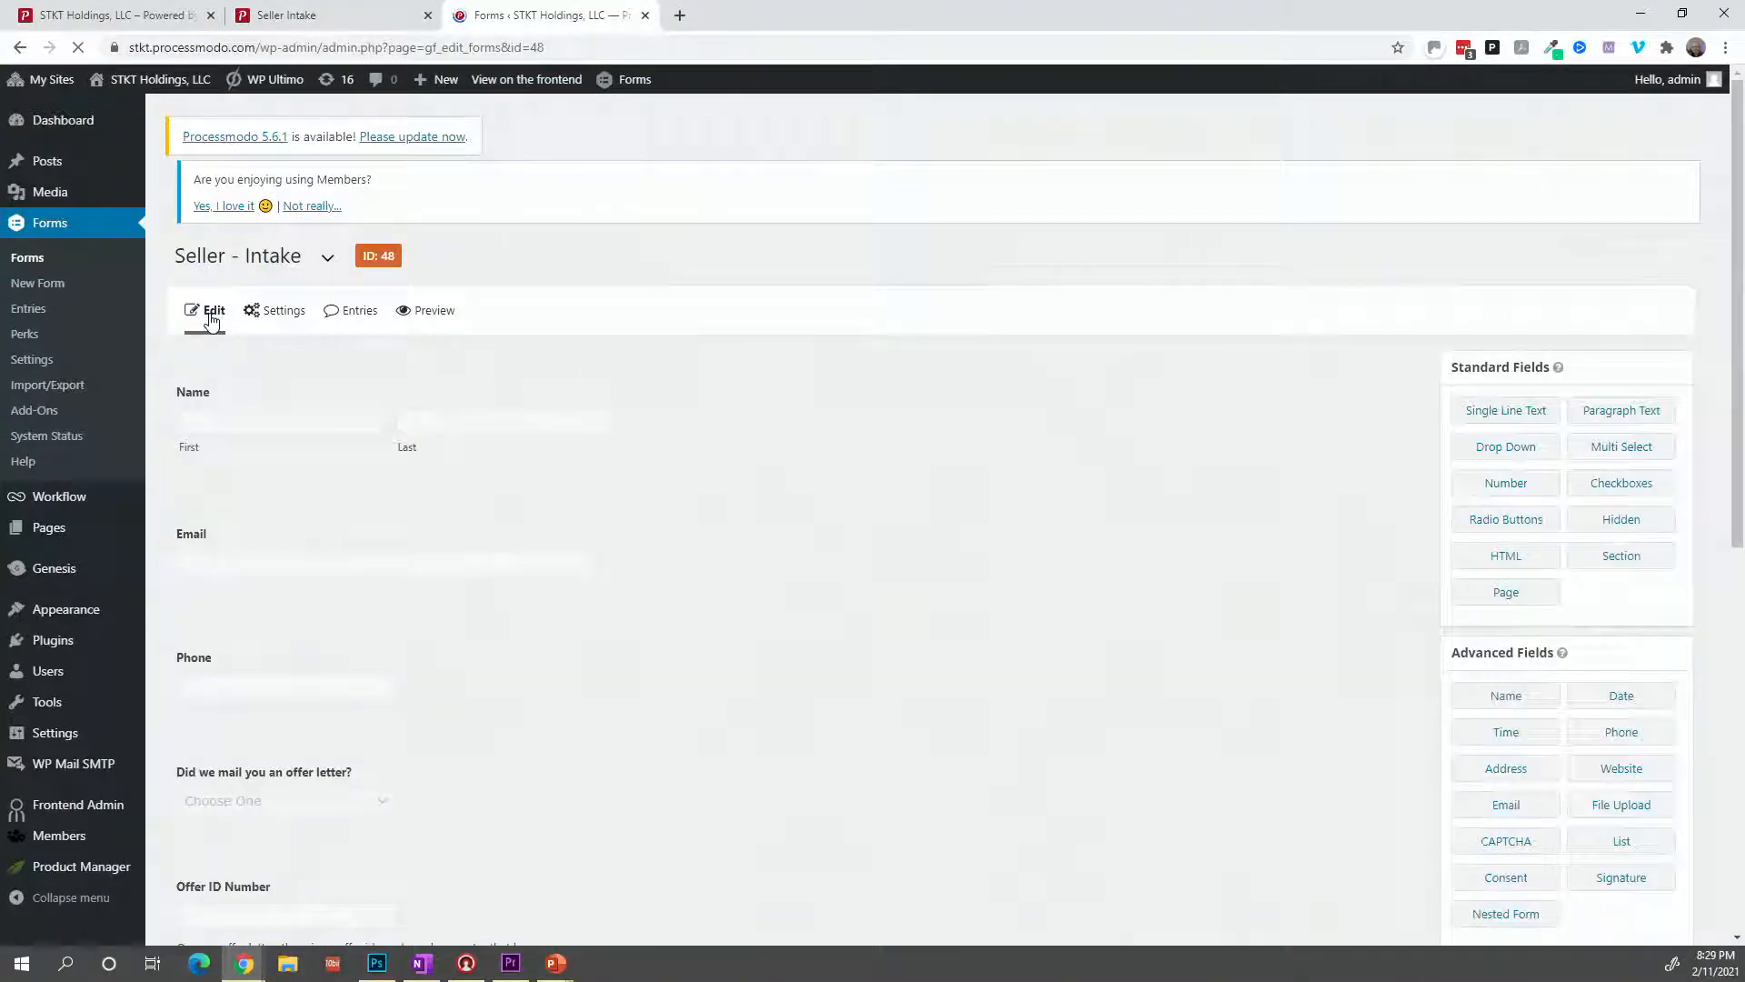
scroll(689, 518, "down", 3)
scroll(688, 523, "down", 4)
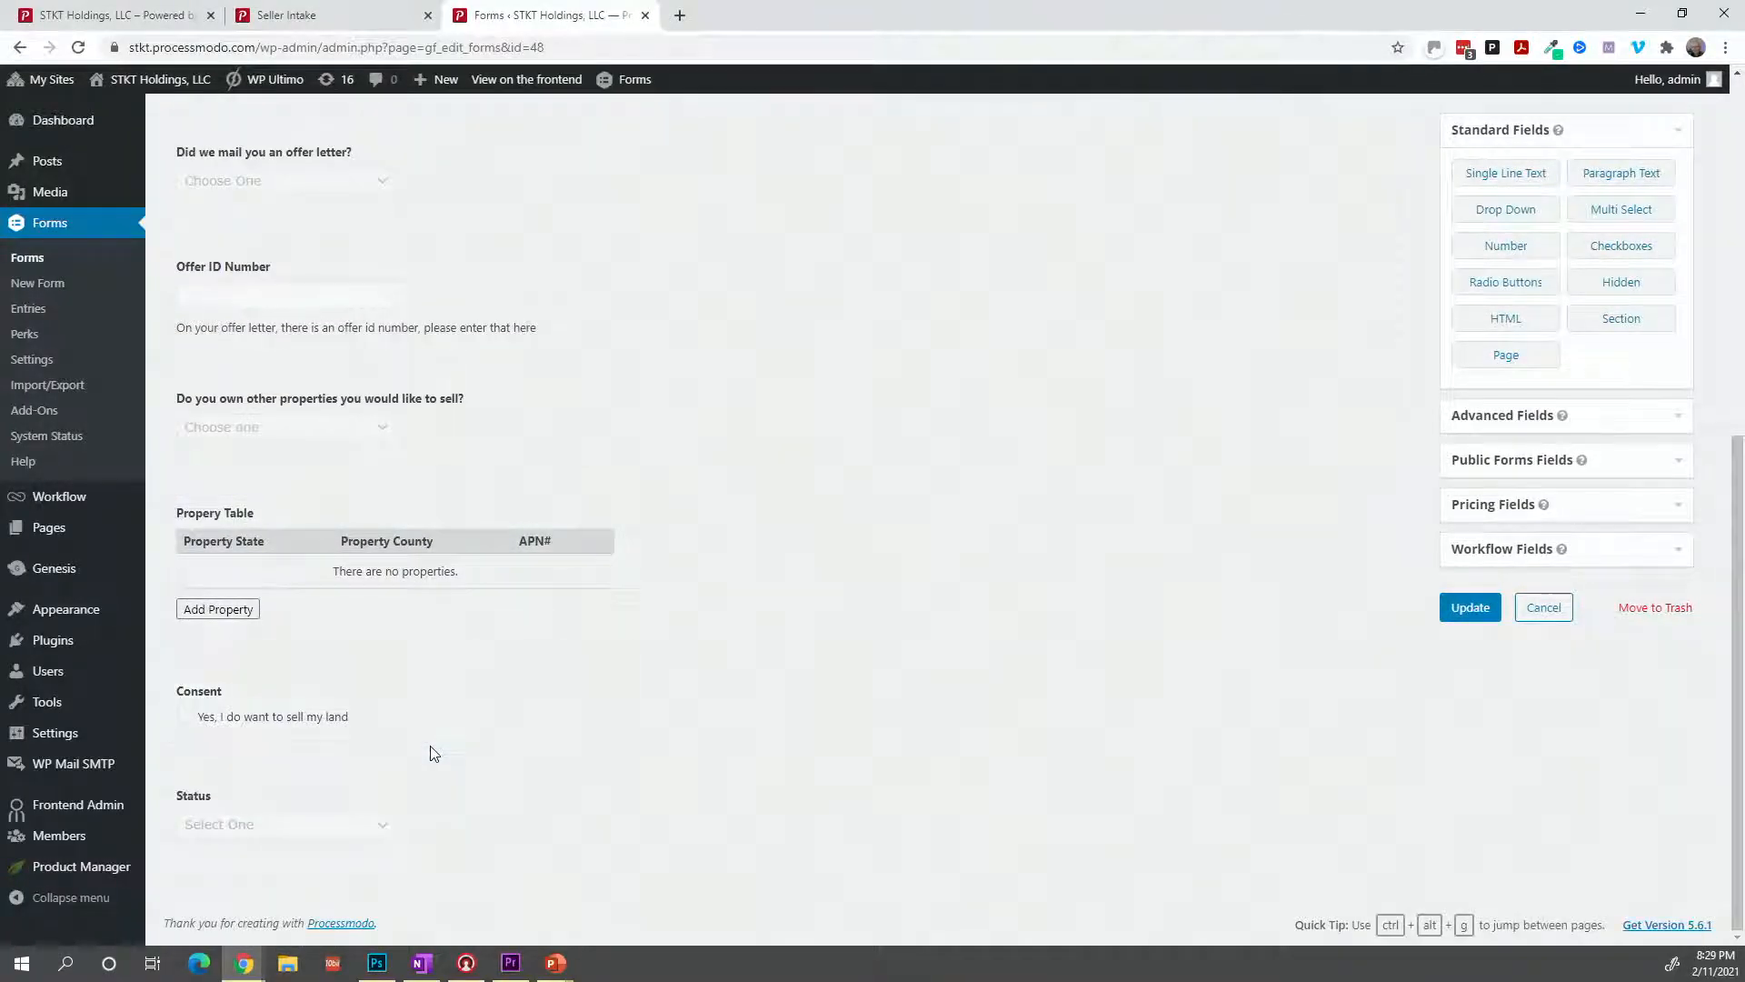
left_click(436, 775)
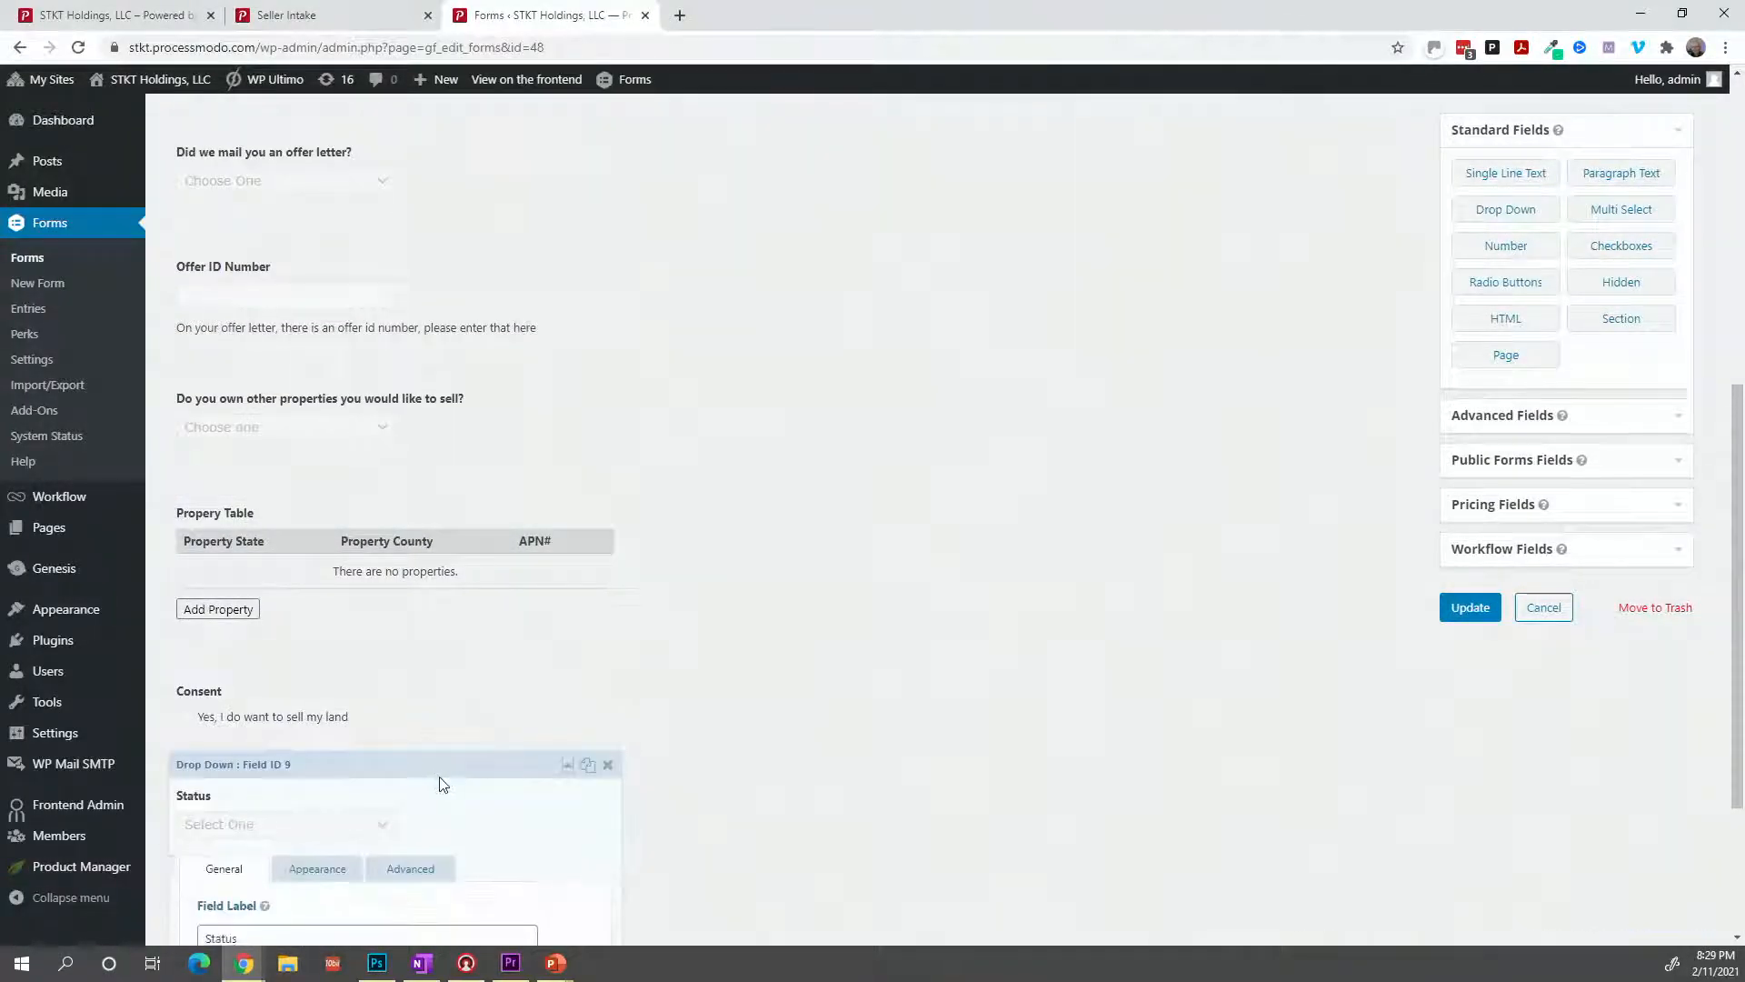
left_click(607, 765)
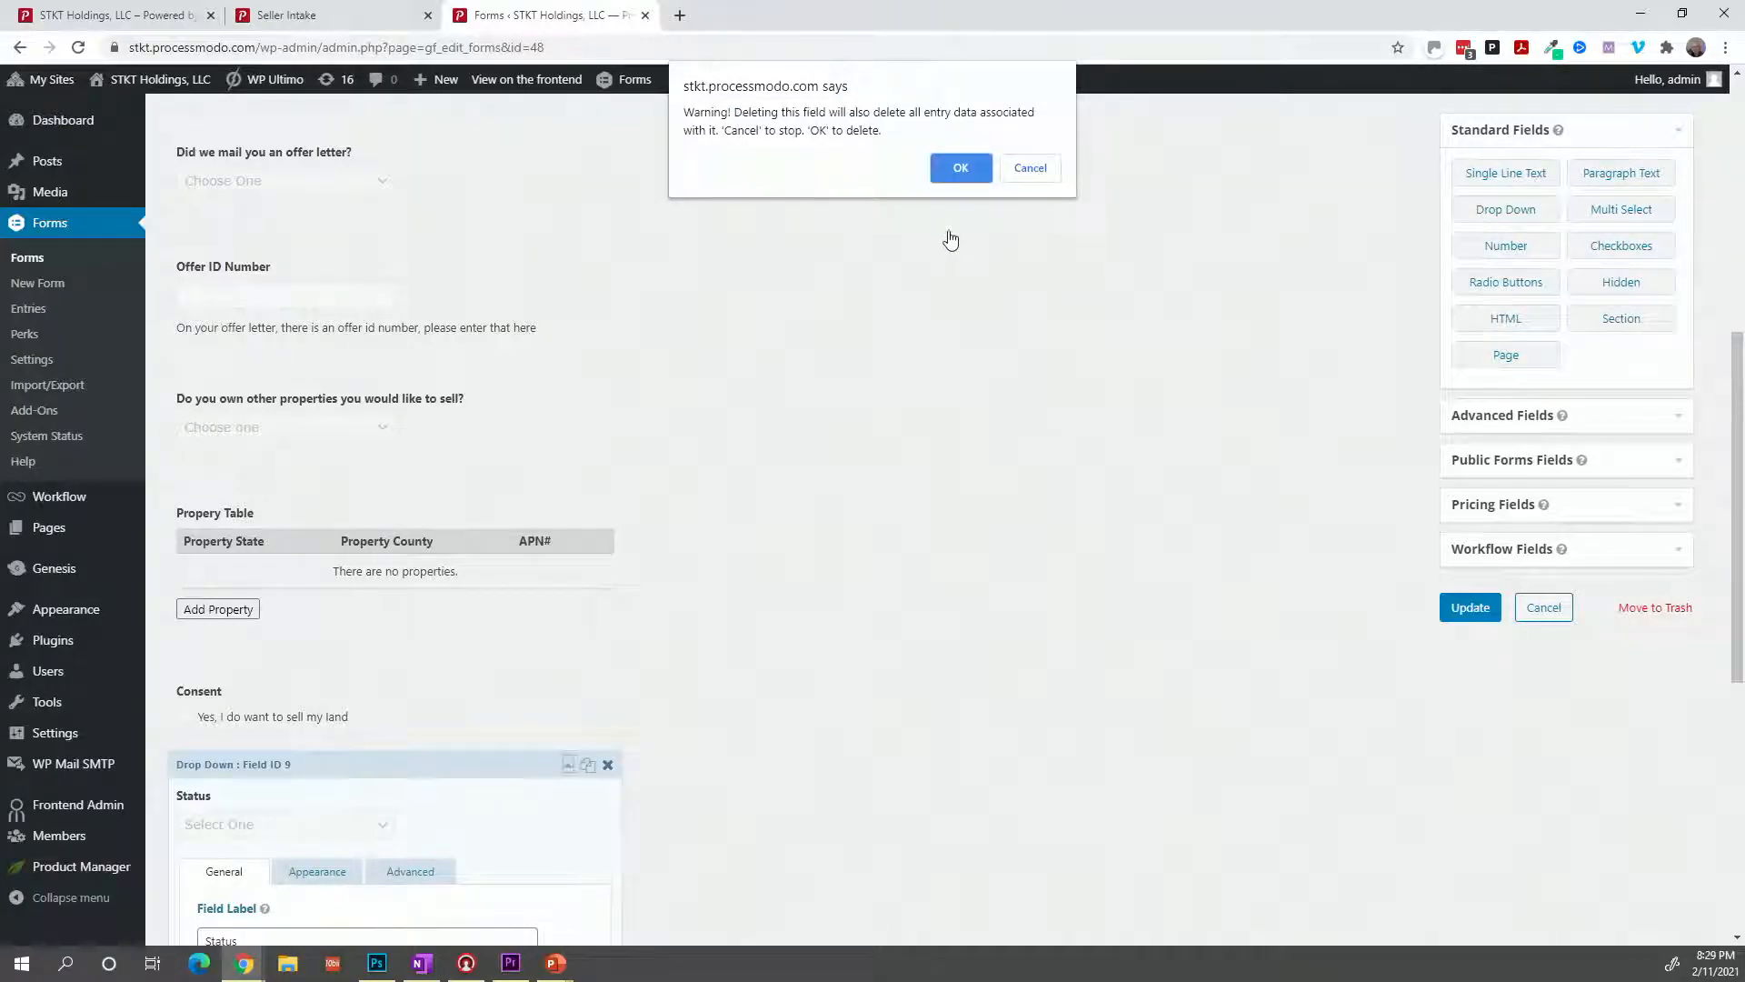
left_click(958, 180)
scroll(1501, 328, "up", 5)
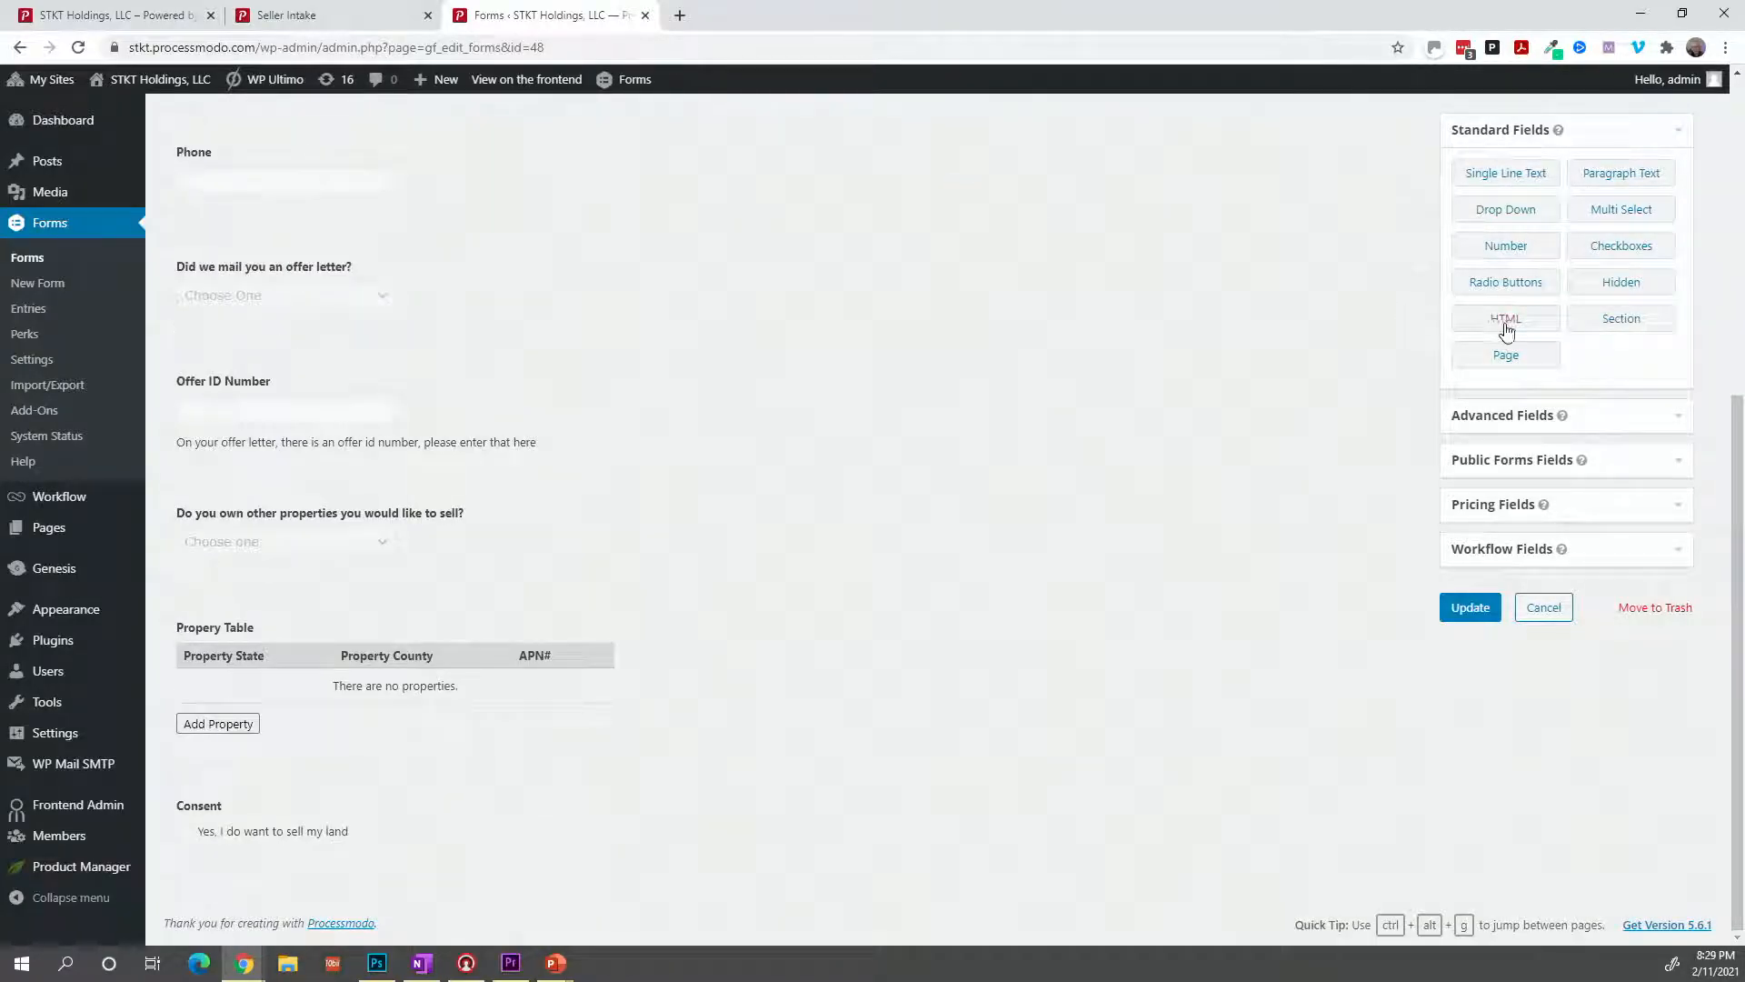
scroll(1548, 340, "up", 3)
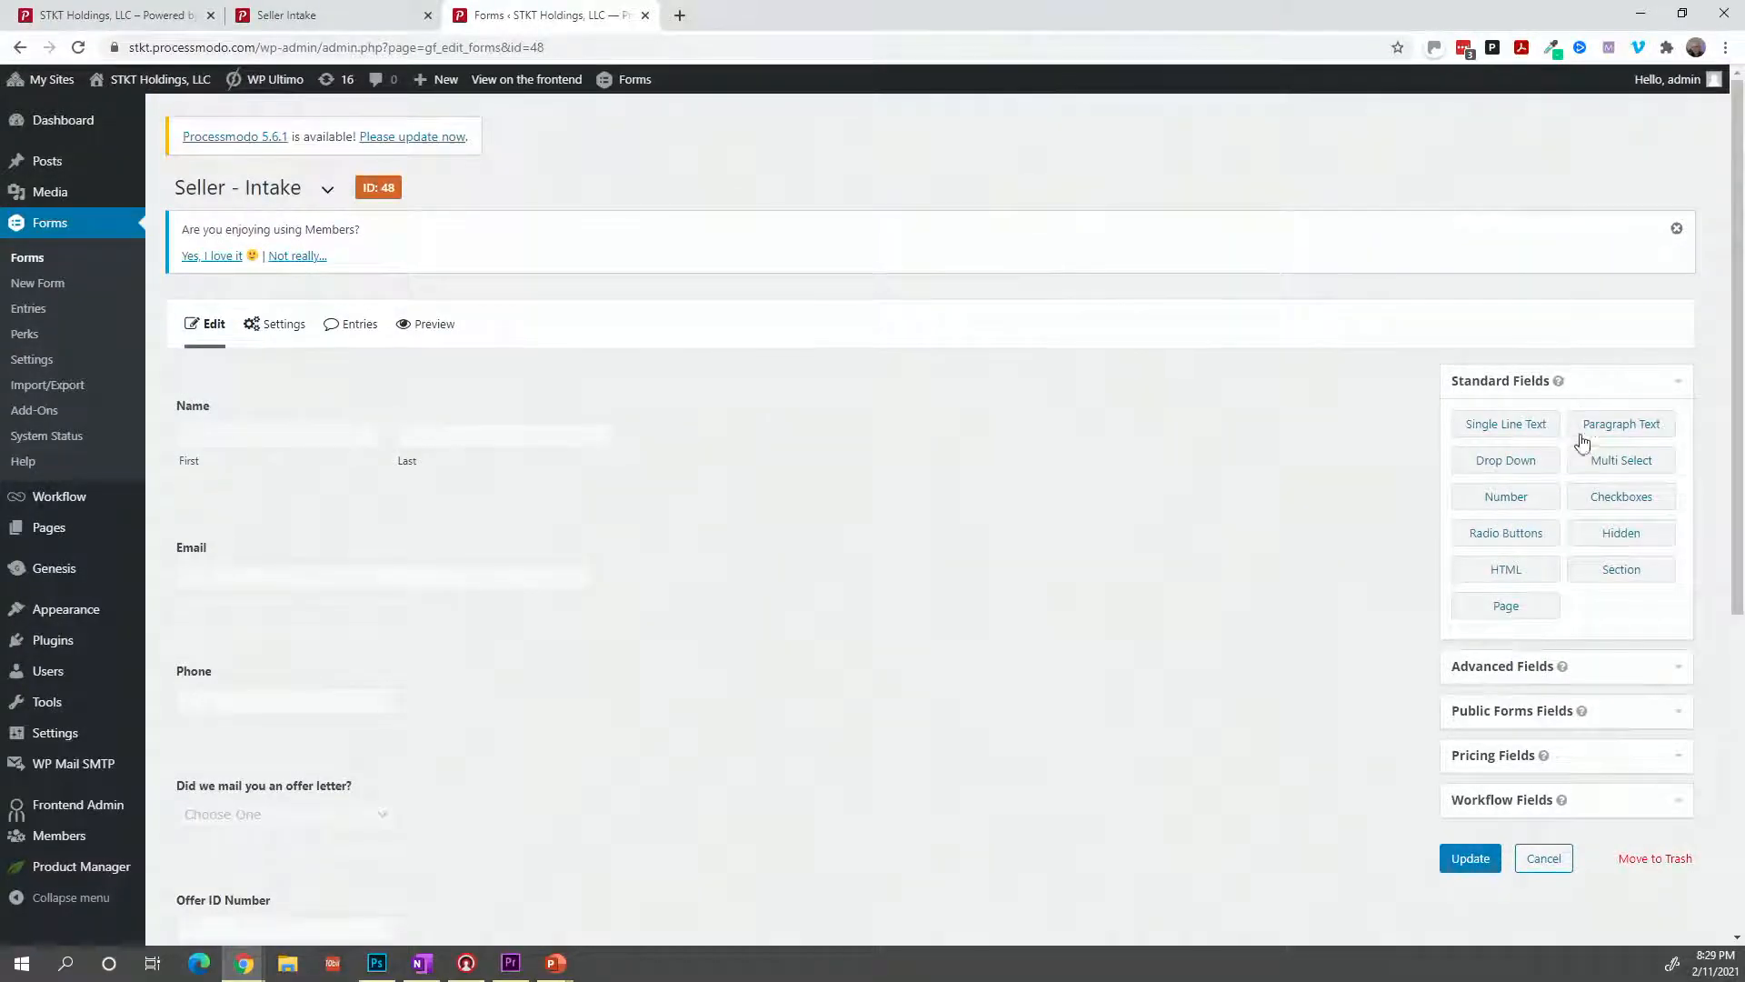
Add a Checkboxes field to the form labelled 'DD Start'.
left_click(1594, 500)
scroll(714, 803, "down", 3)
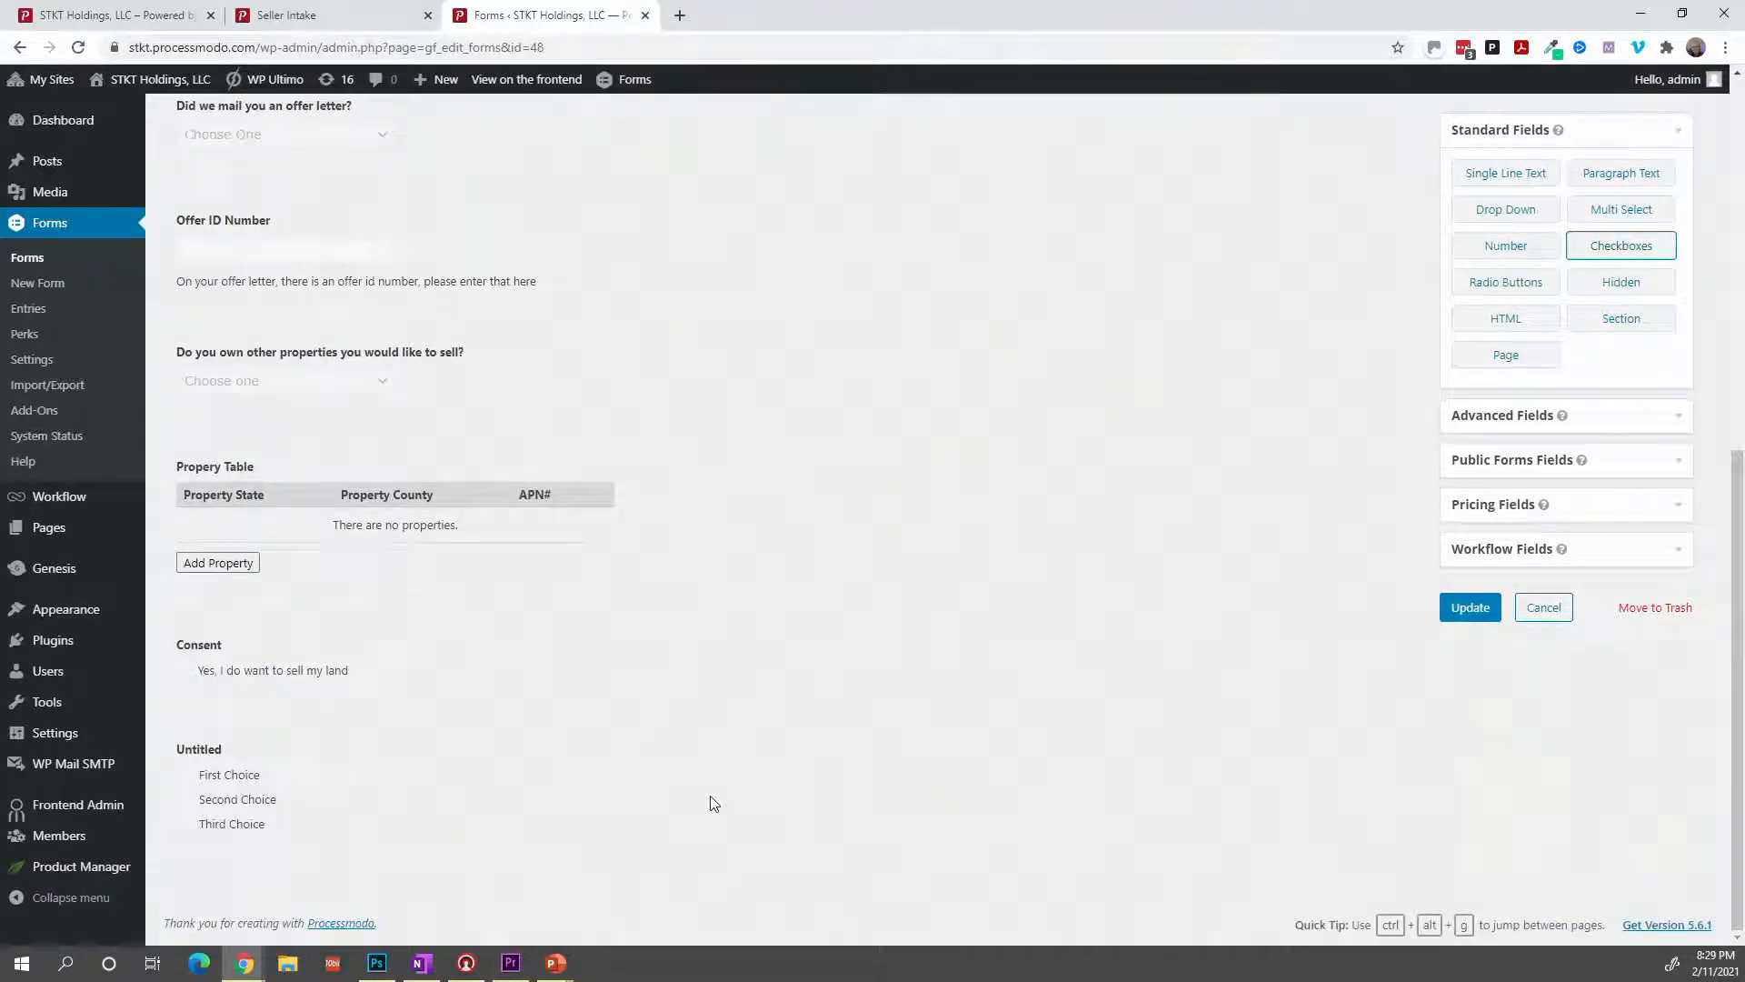
left_click(289, 796)
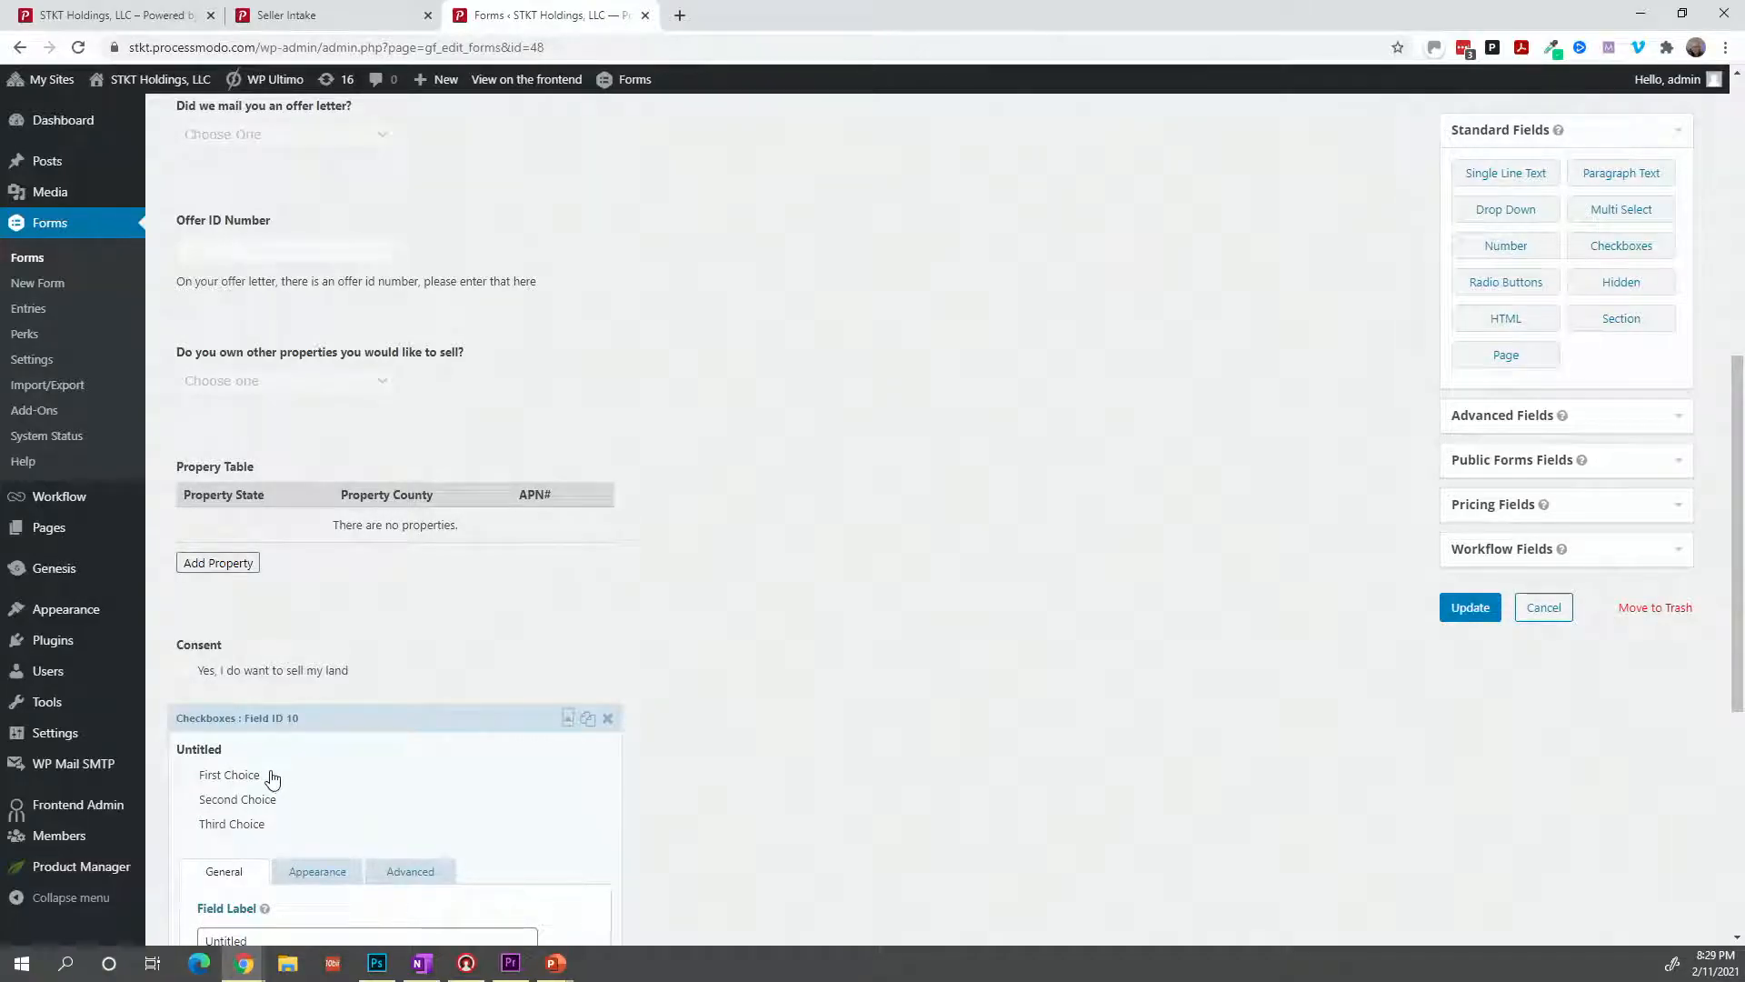
scroll(288, 878, "down", 1)
double_click(288, 840)
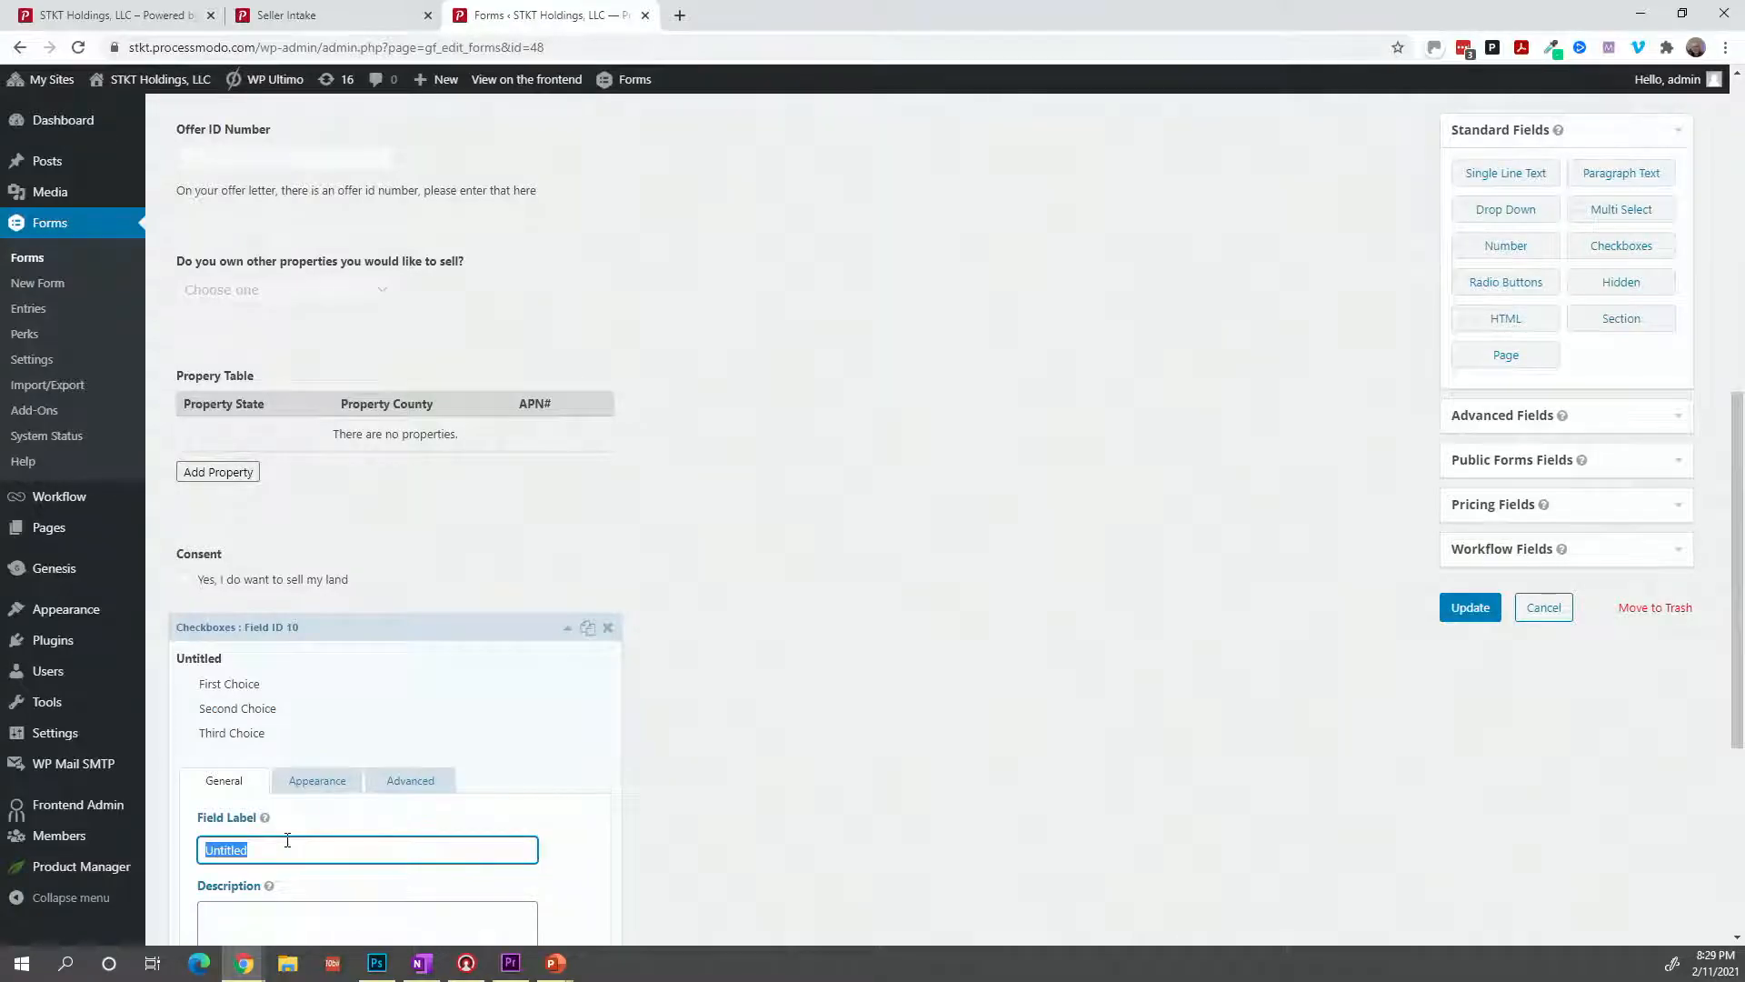
type("DD Start")
Reduce the DD Start field's choices to a single 'Yes' option.
scroll(287, 840, "down", 3)
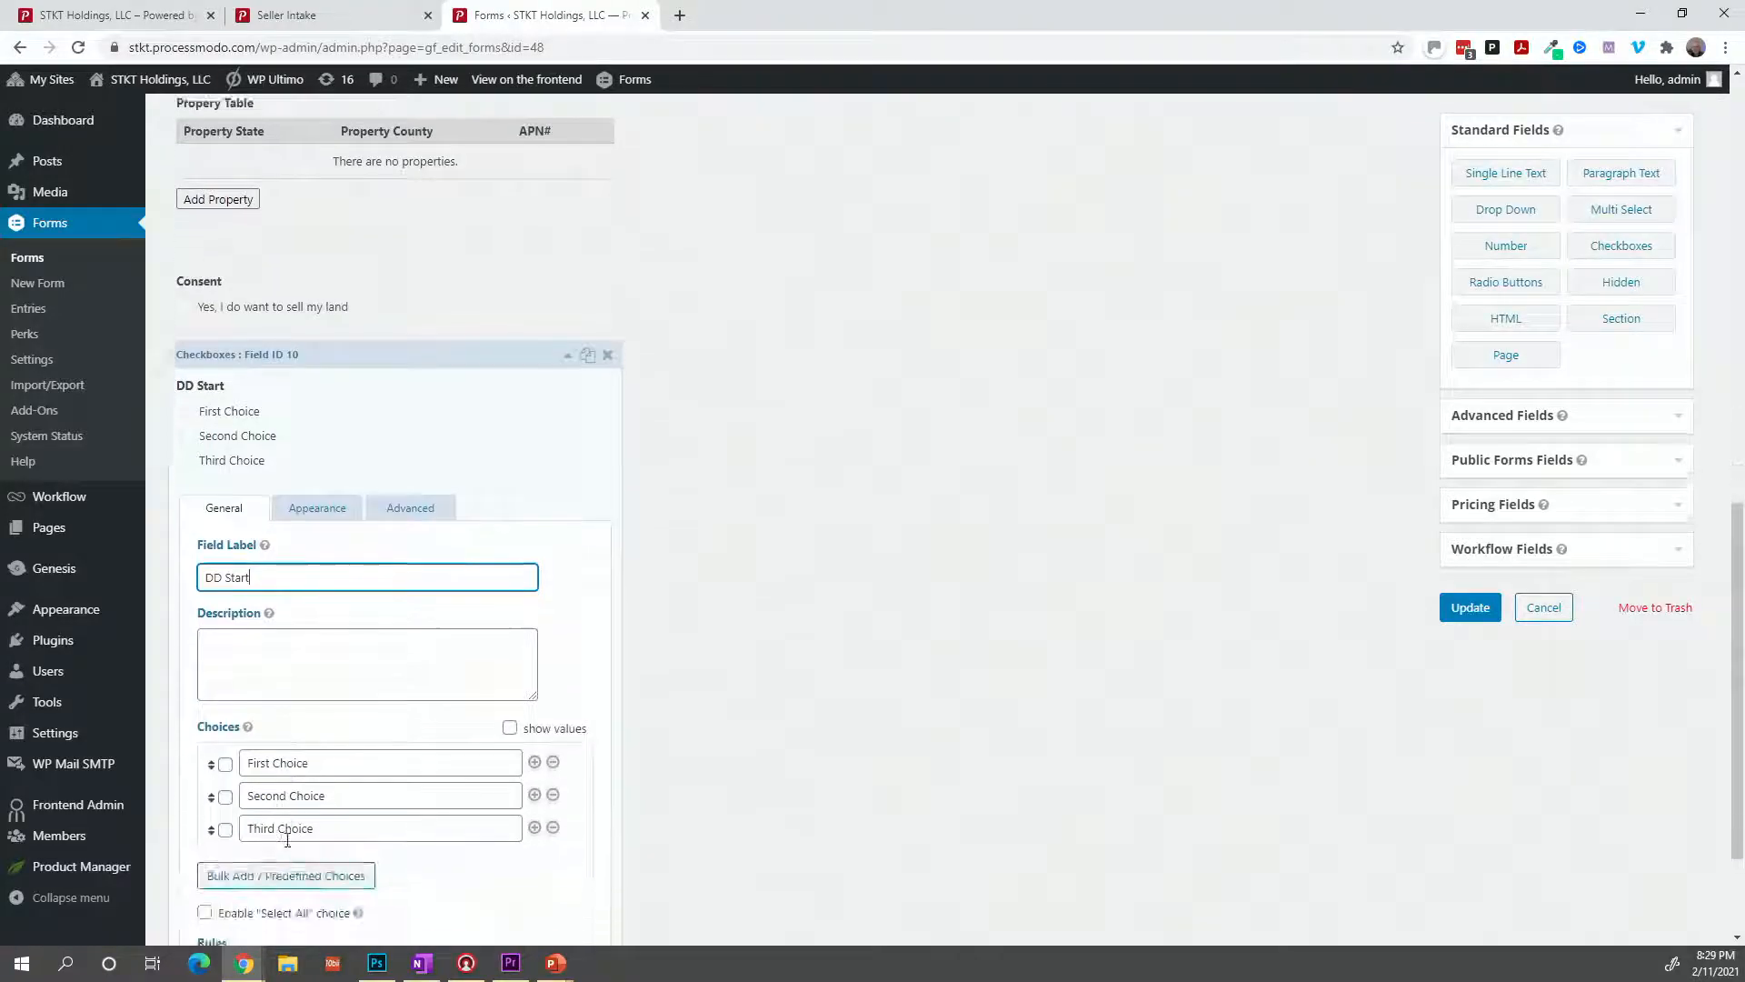
left_click(553, 796)
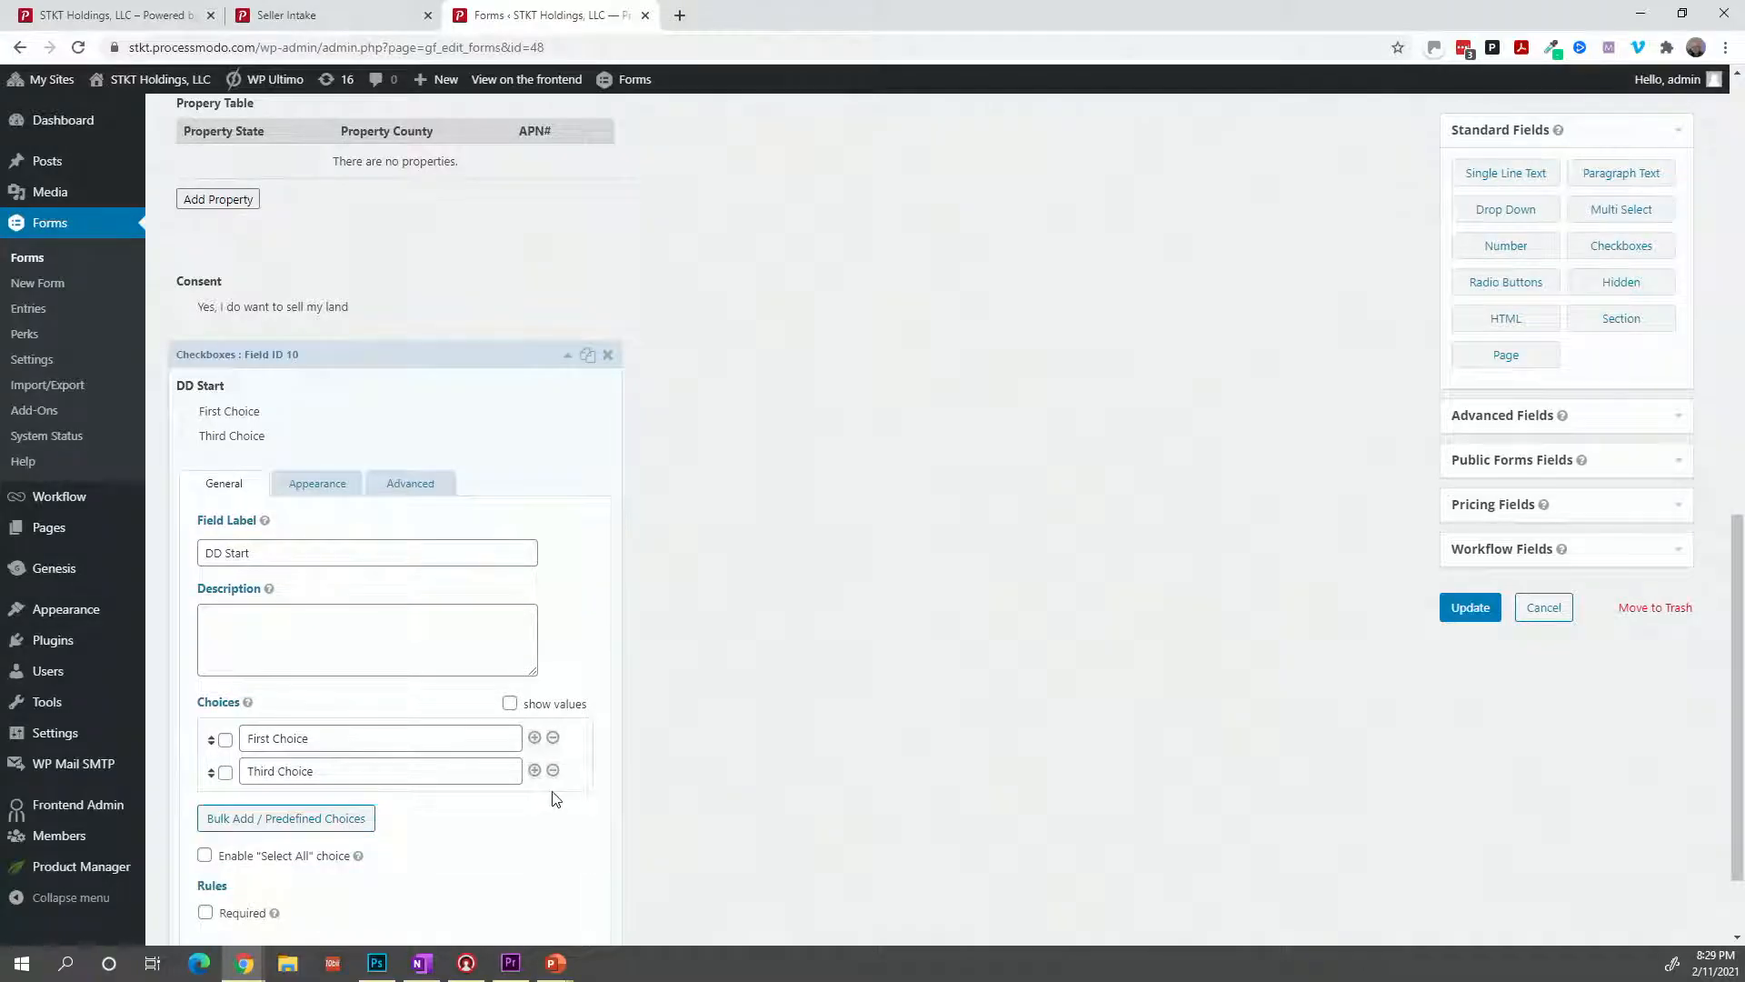
left_click(552, 771)
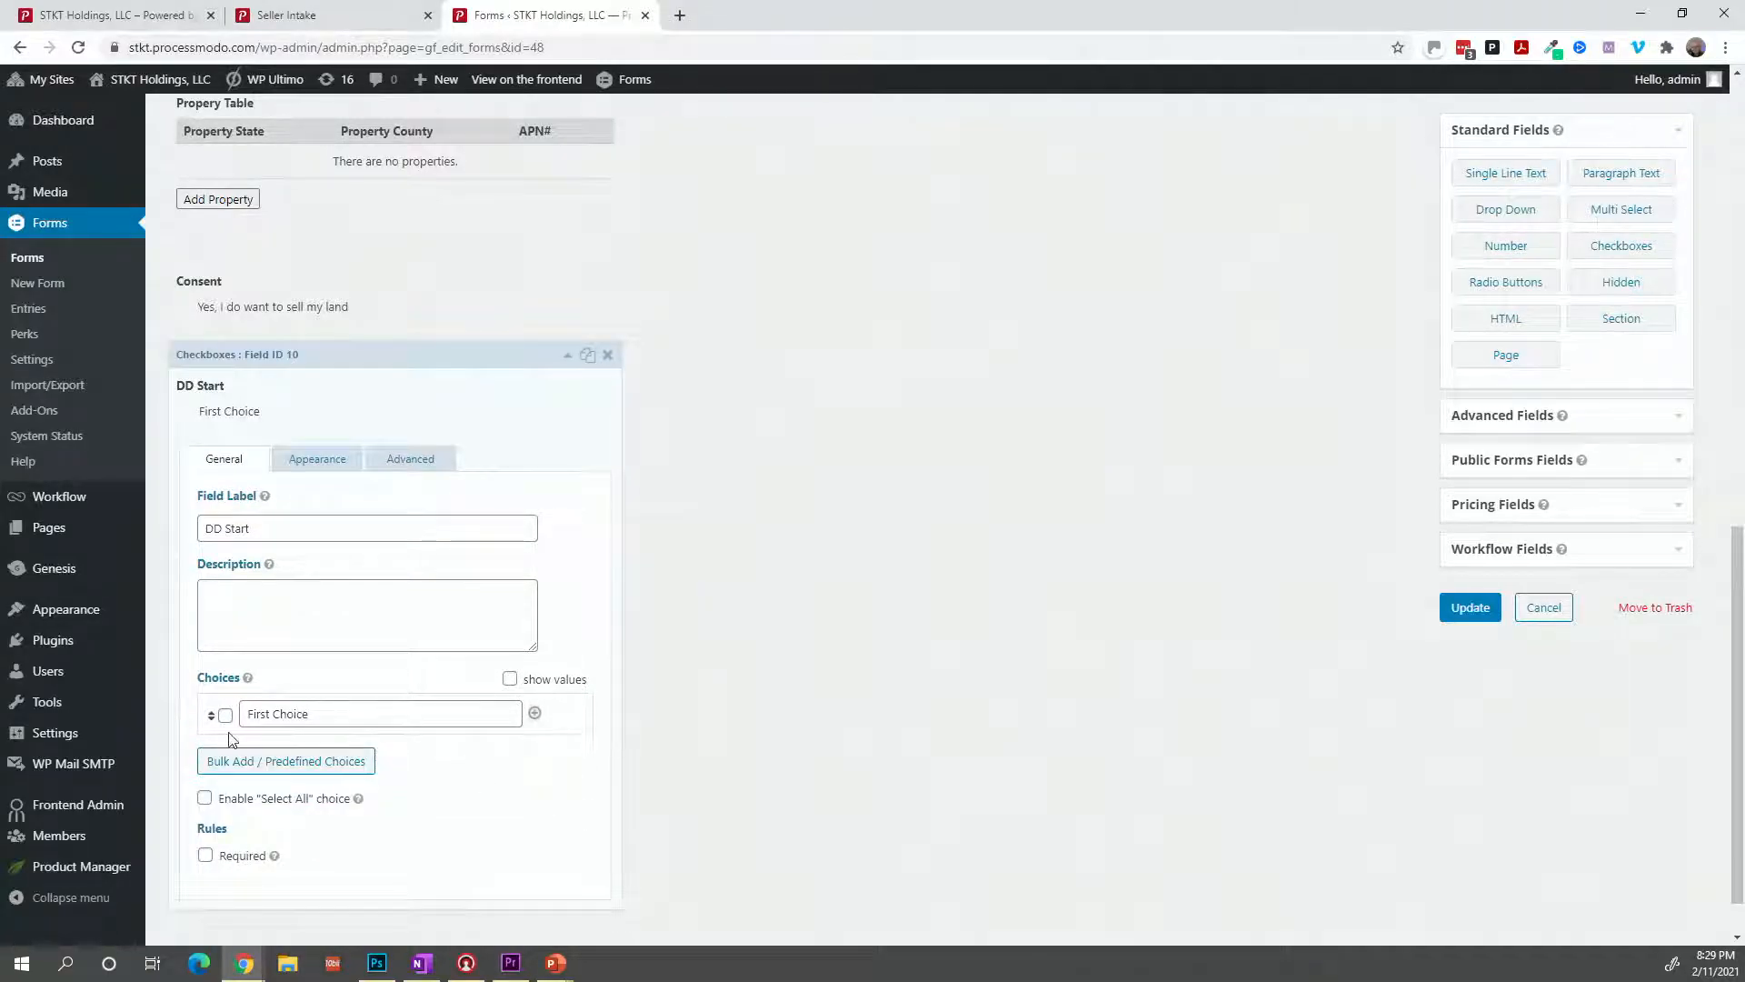
triple_click(305, 715)
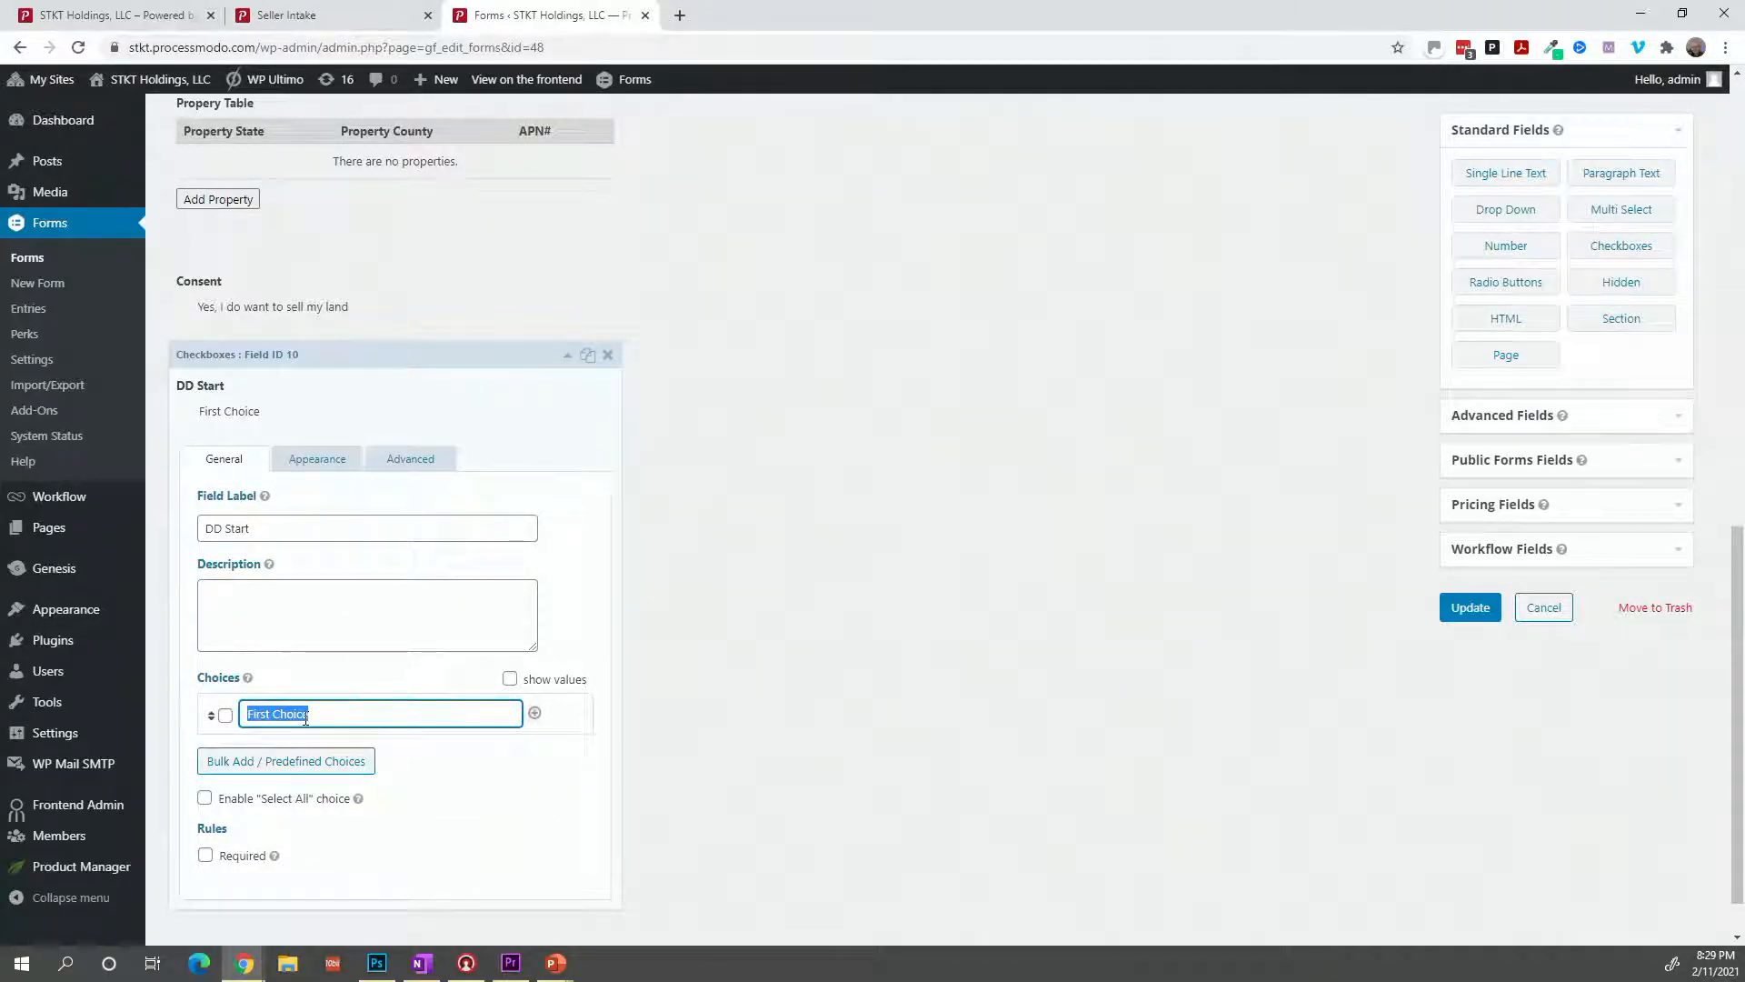
type("Yes")
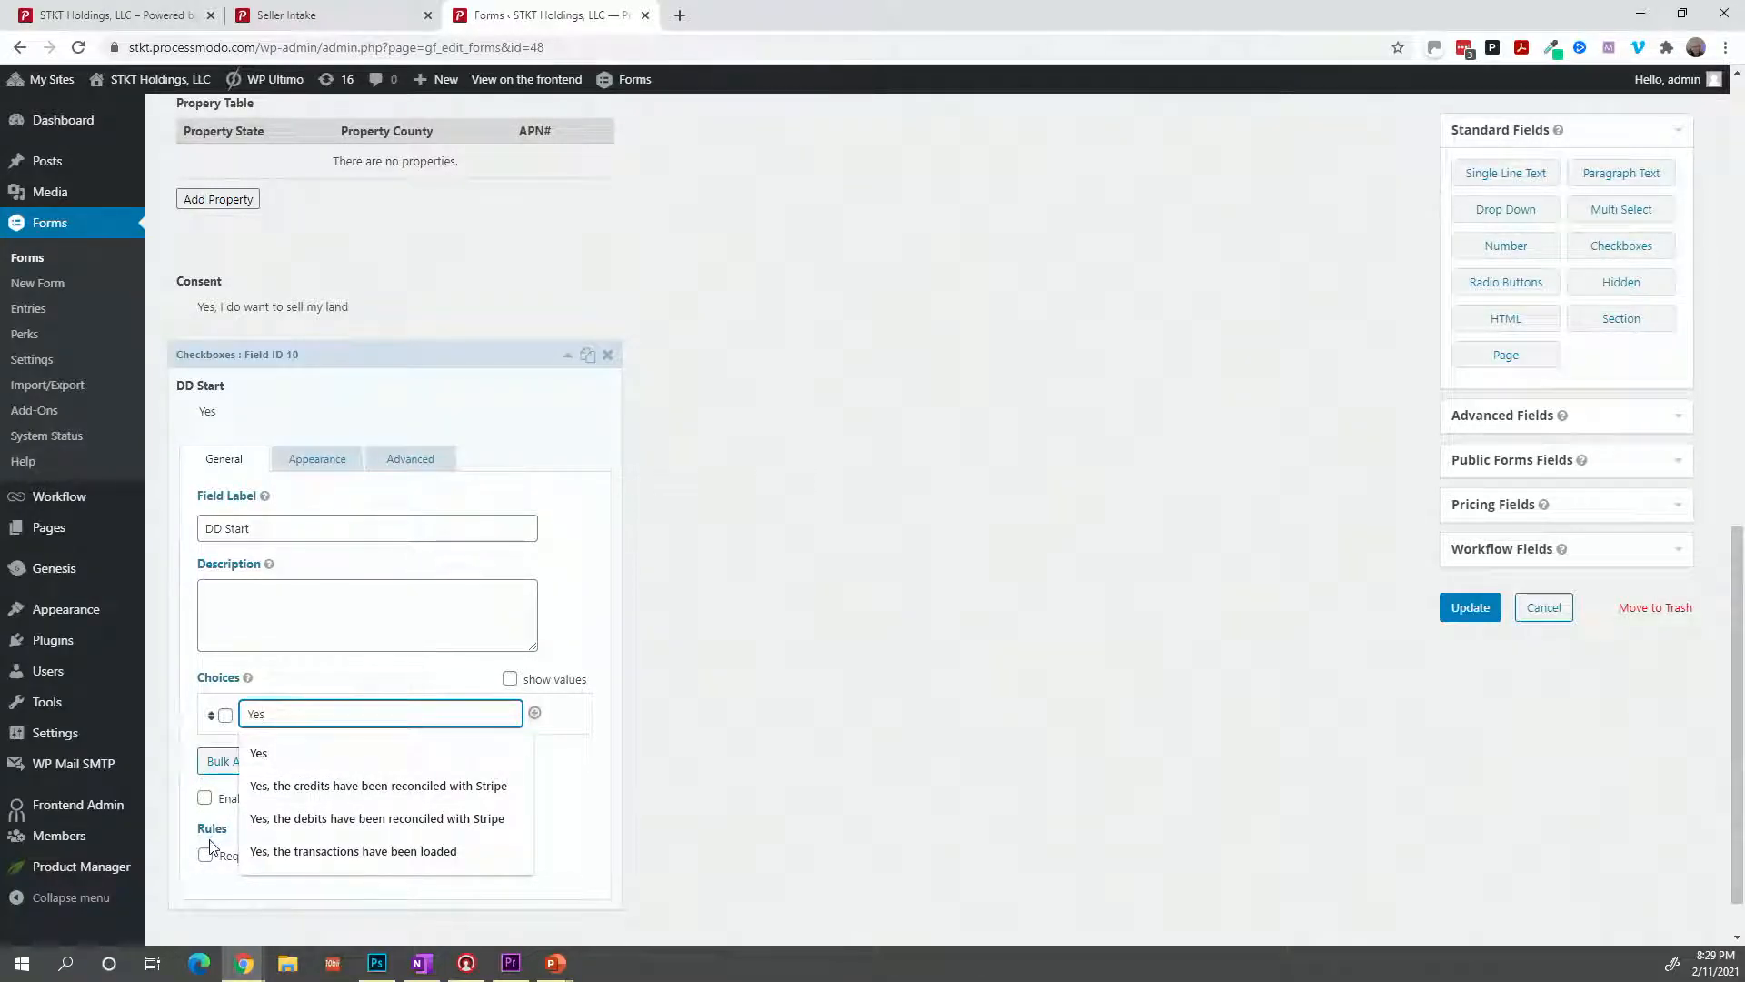
left_click(634, 802)
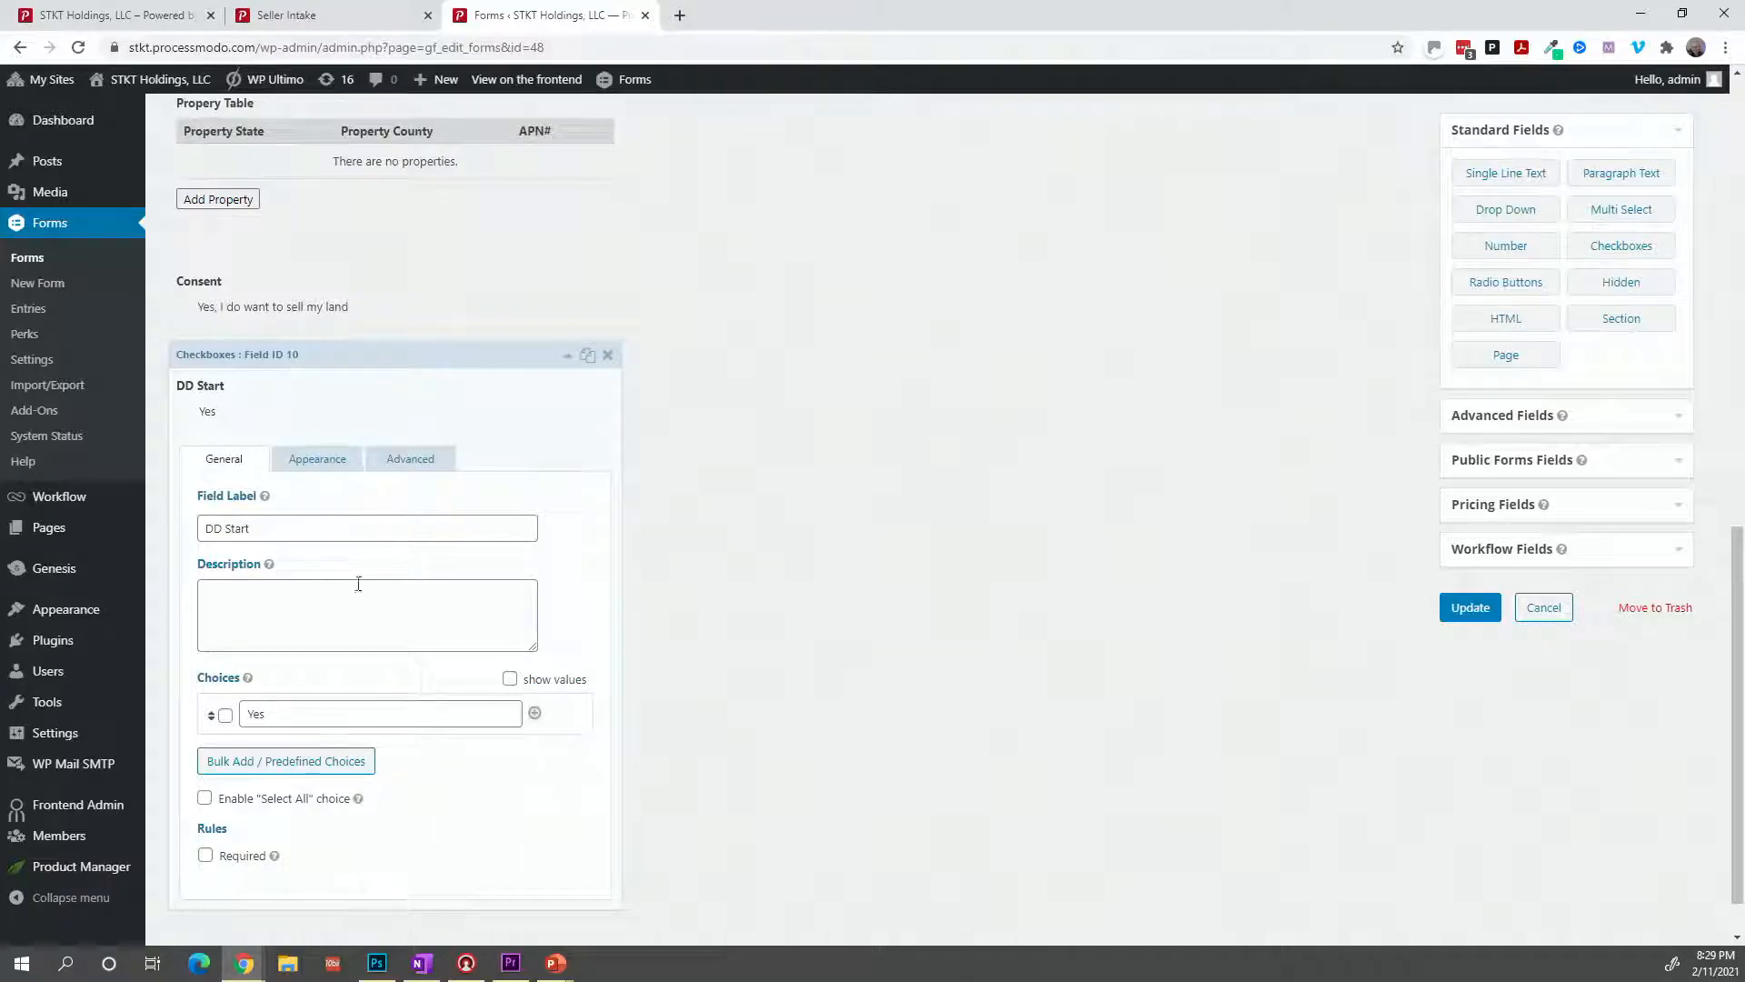
Set DD Start's visibility to Administrative and duplicate the field.
left_click(398, 465)
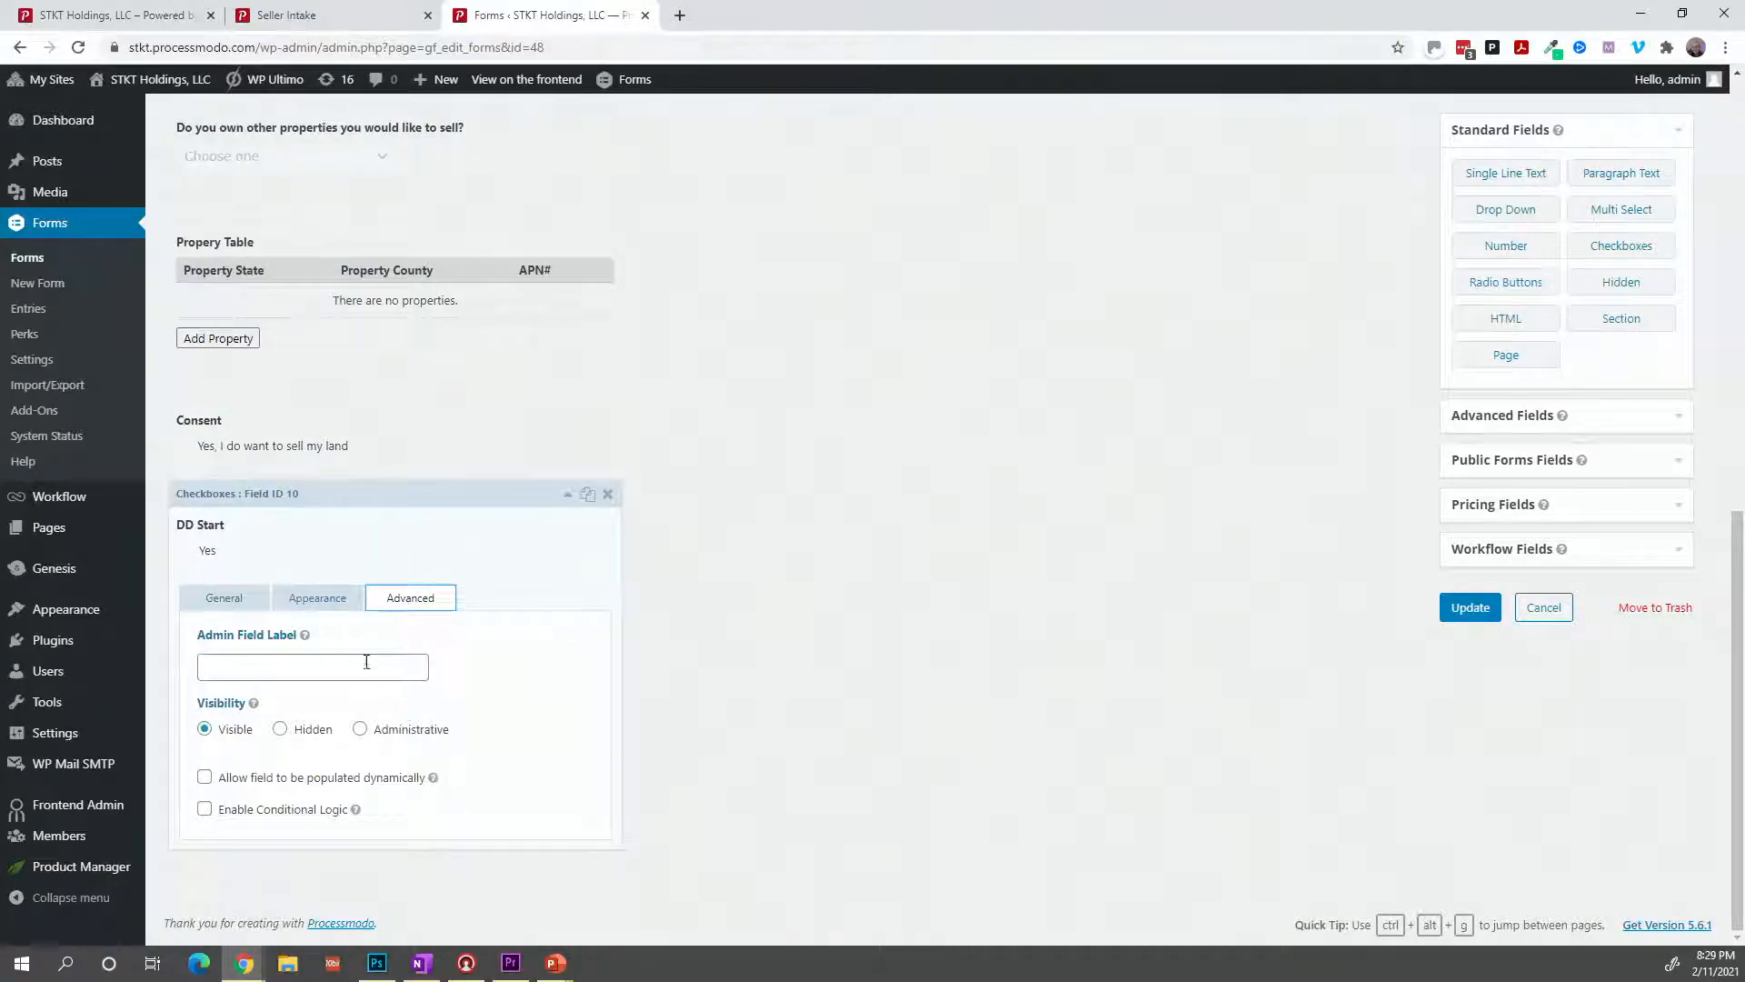
left_click(360, 729)
left_click(569, 496)
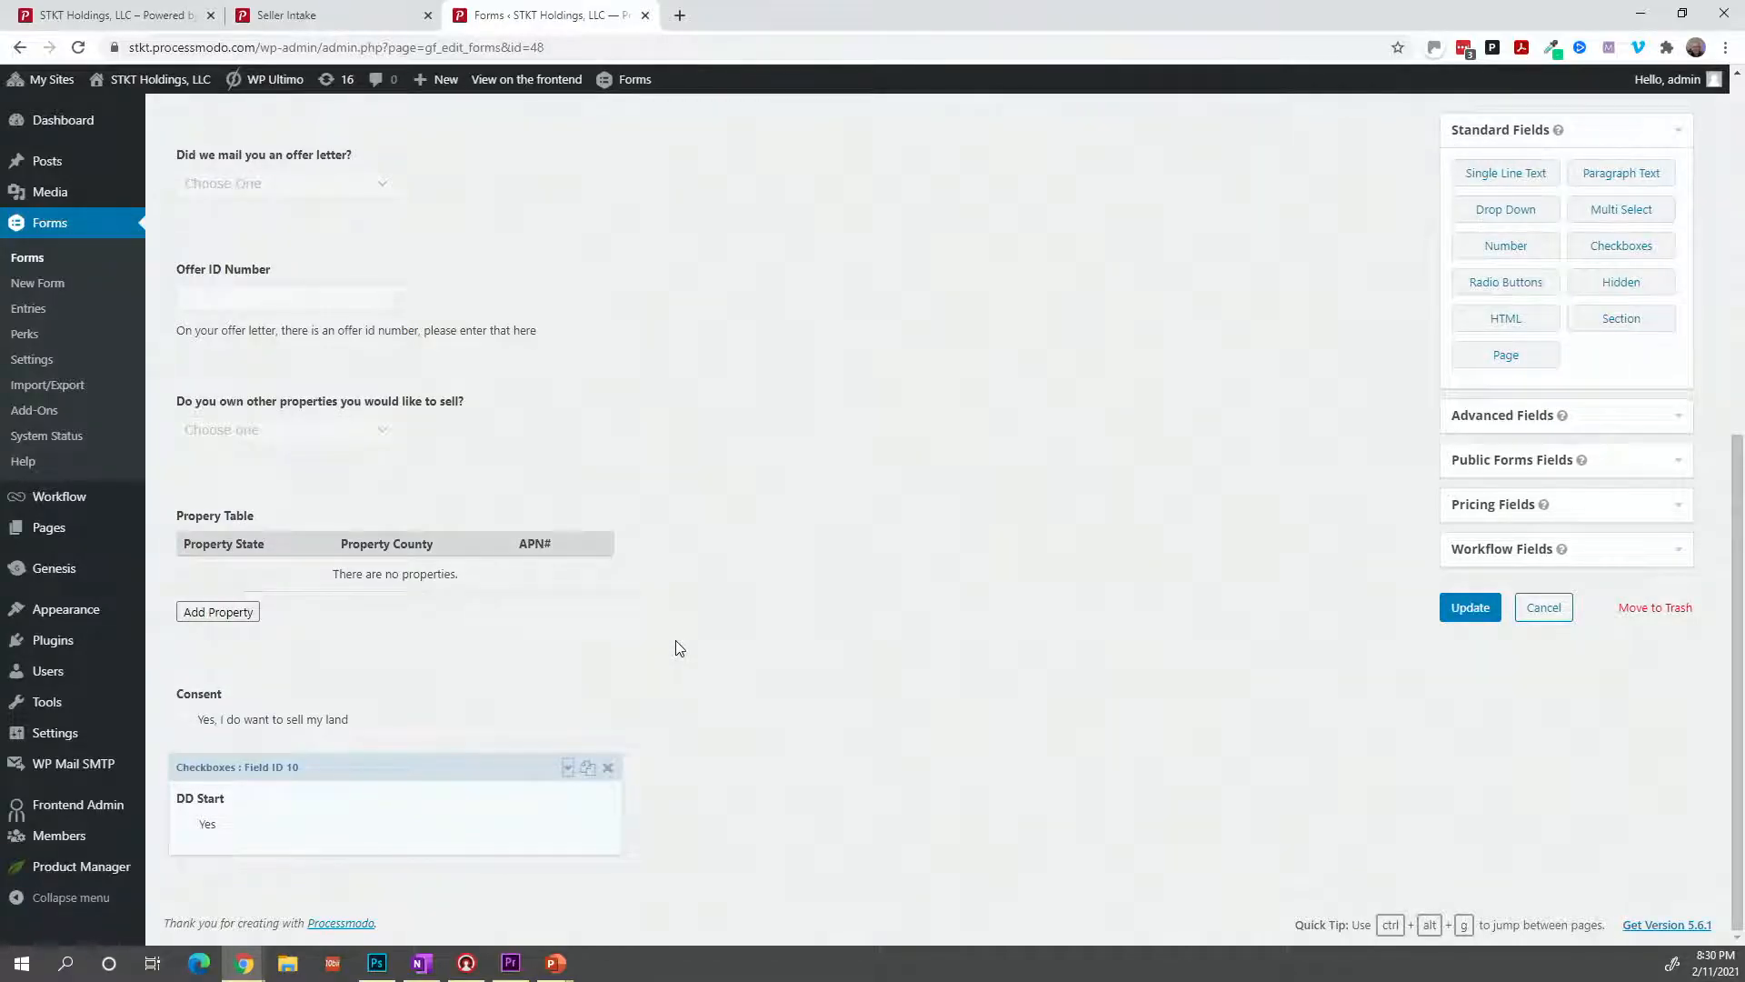
left_click(587, 770)
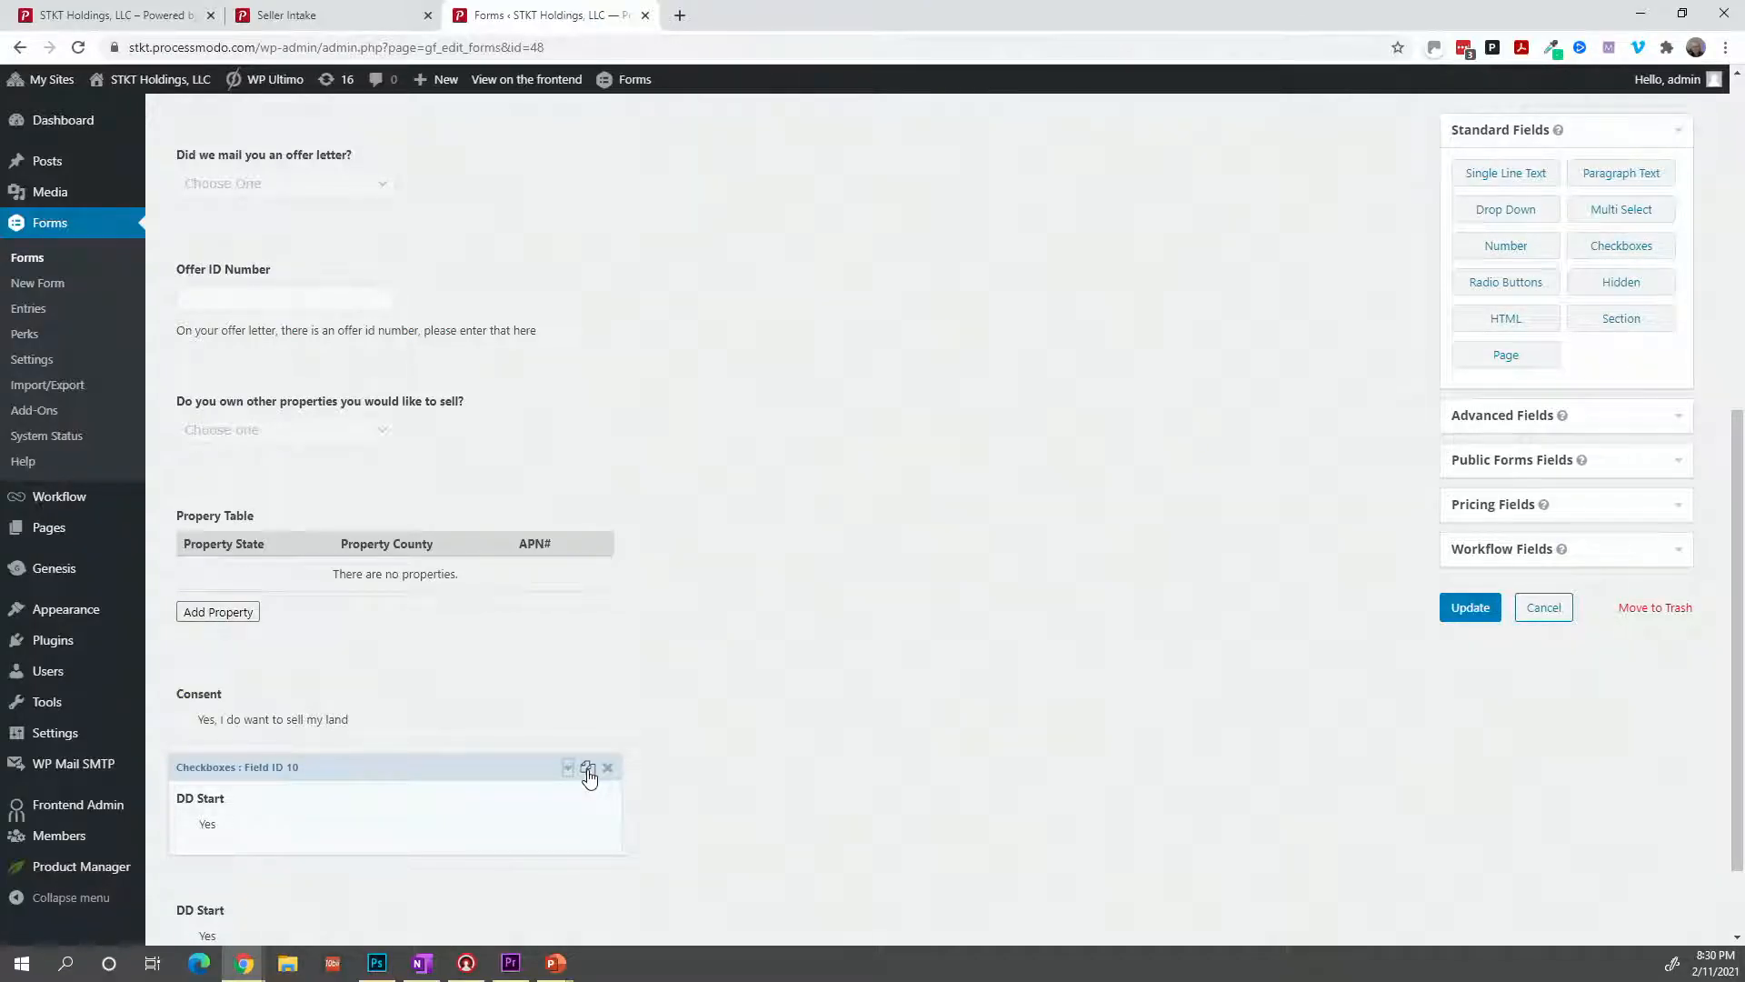
Make two more DD Start copies and rename the first copy 'DD Complete'.
left_click(589, 772)
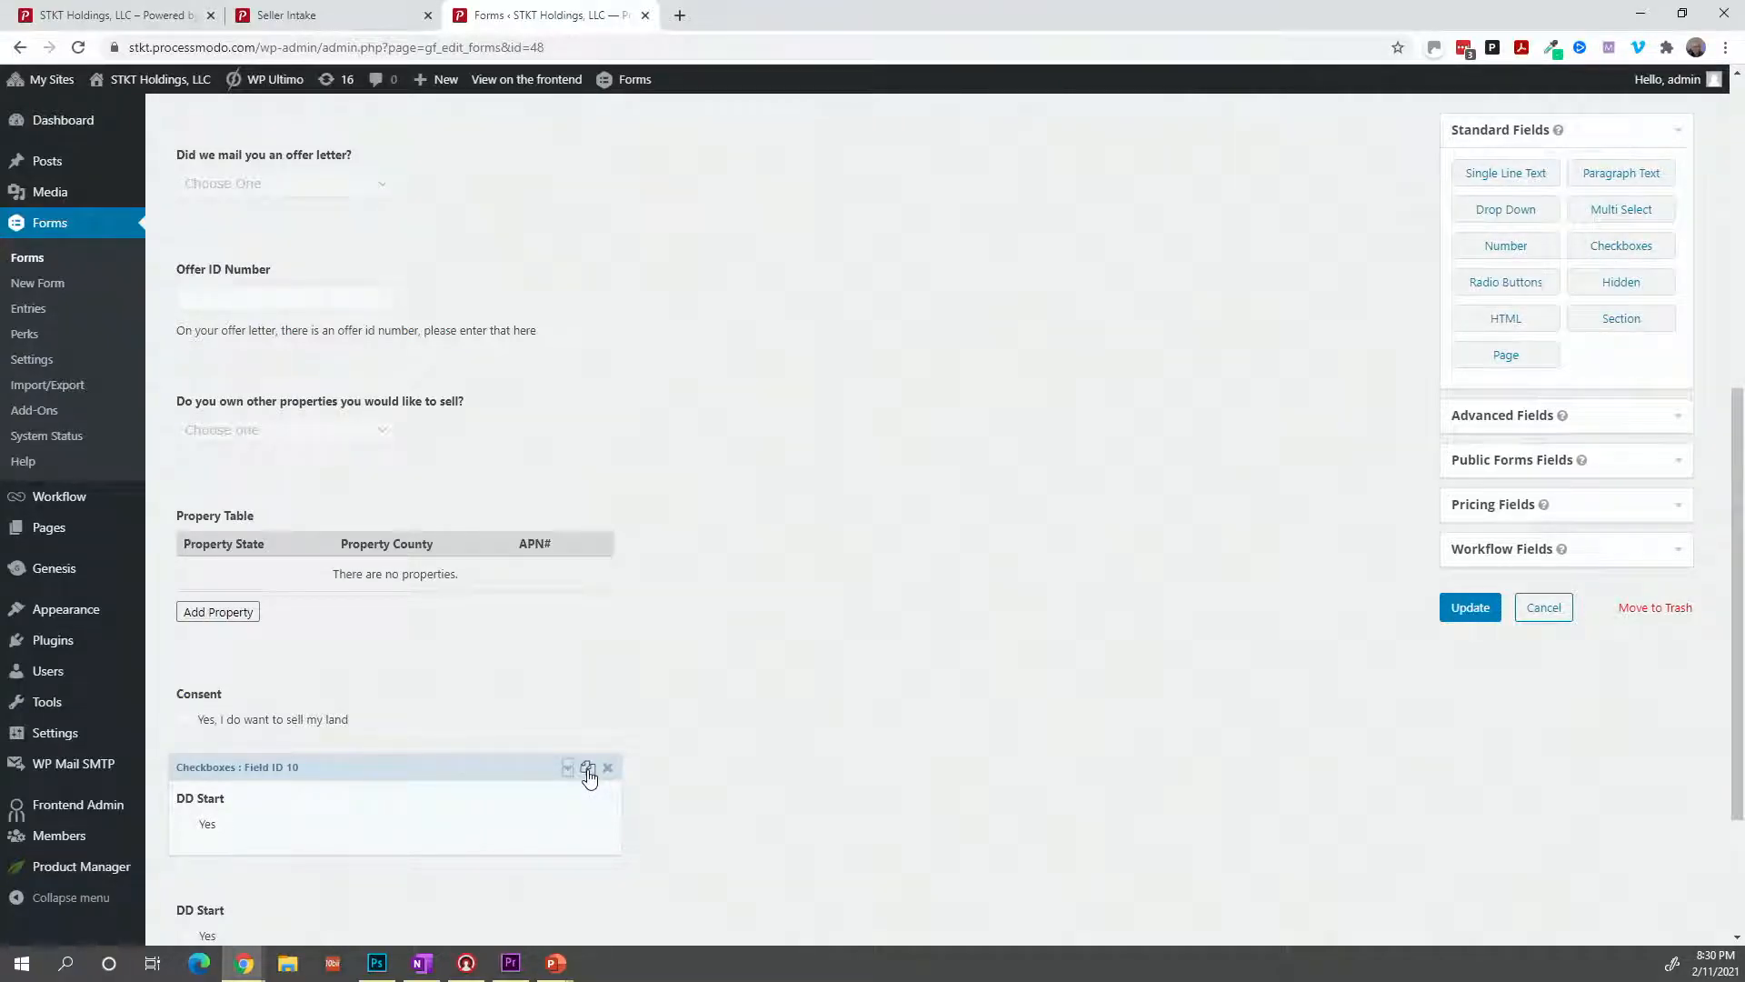
left_click(589, 772)
scroll(592, 827, "down", 1)
left_click(581, 834)
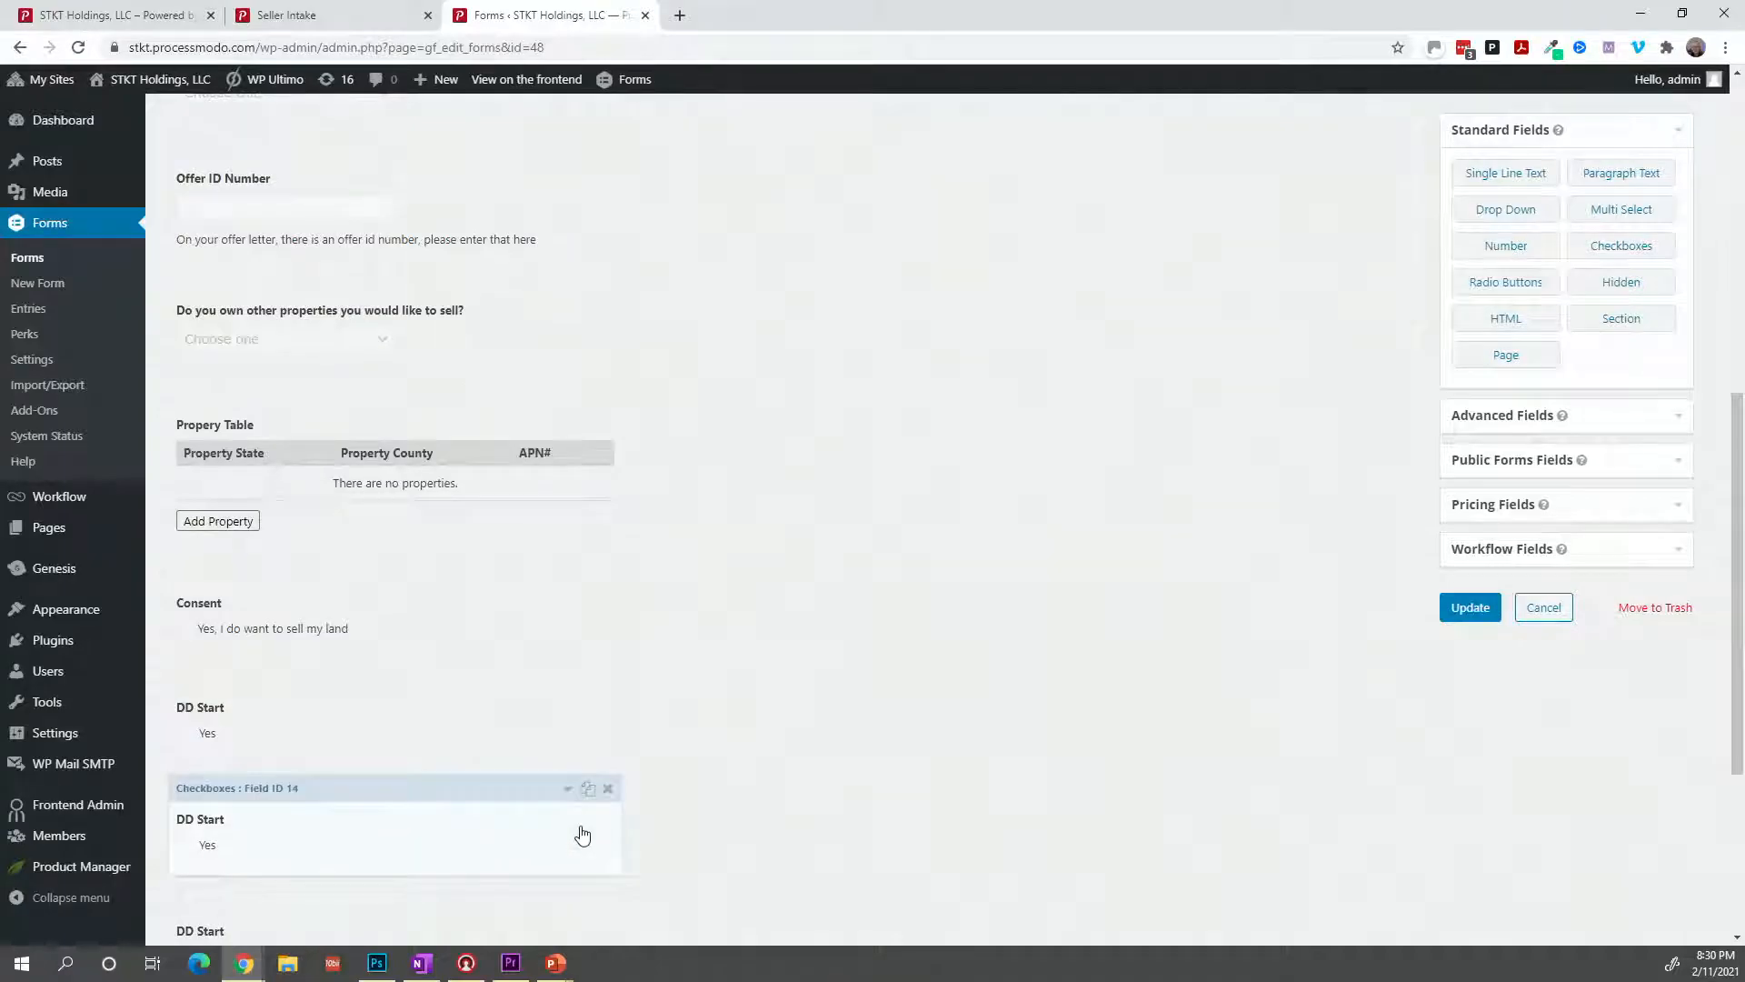
scroll(382, 886, "down", 2)
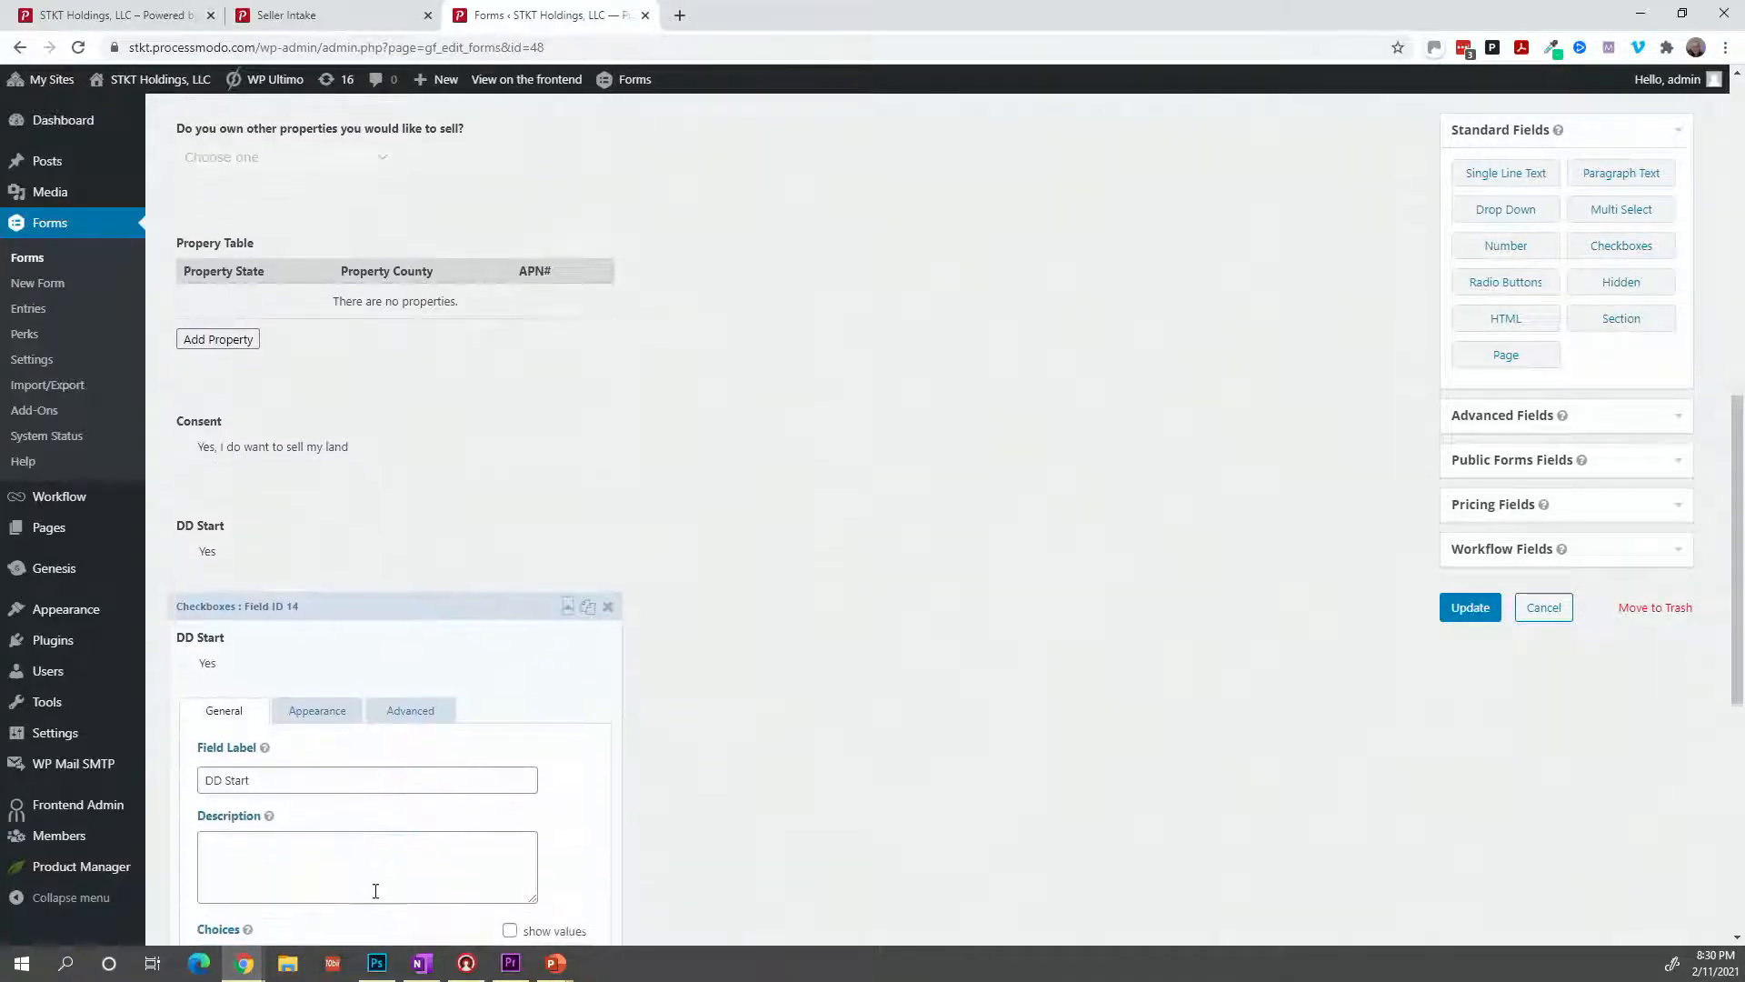
double_click(285, 778)
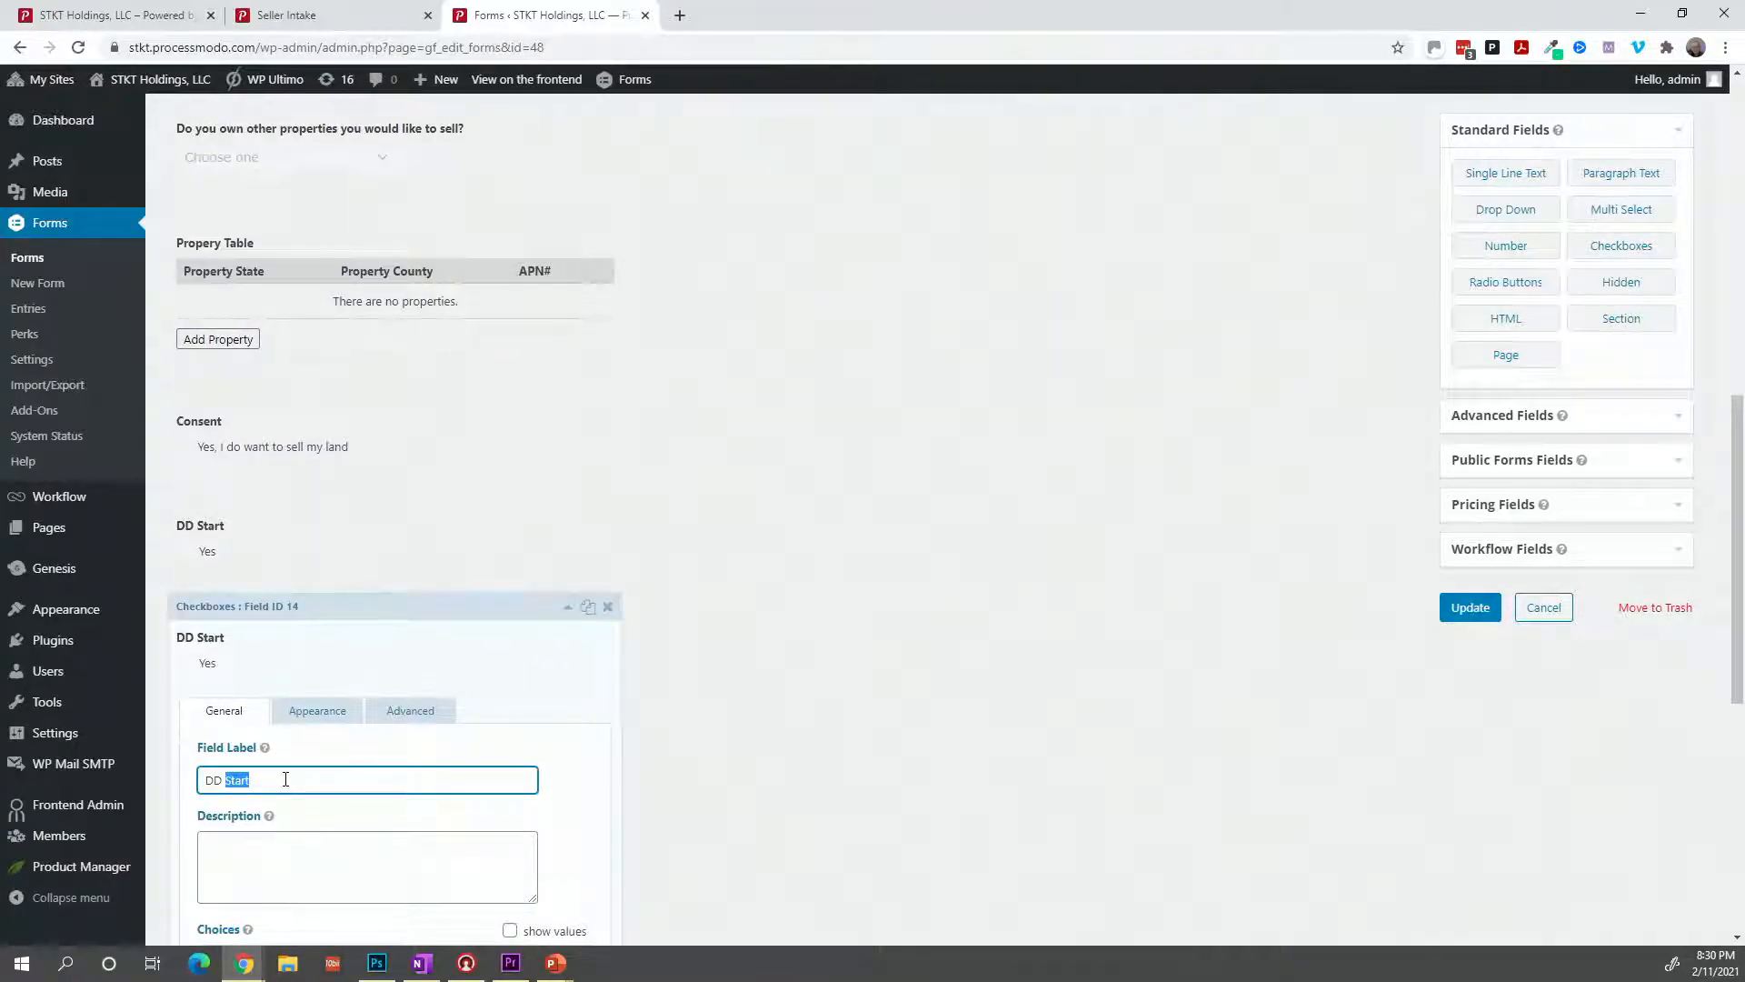
type("Complete")
scroll(308, 809, "down", 6)
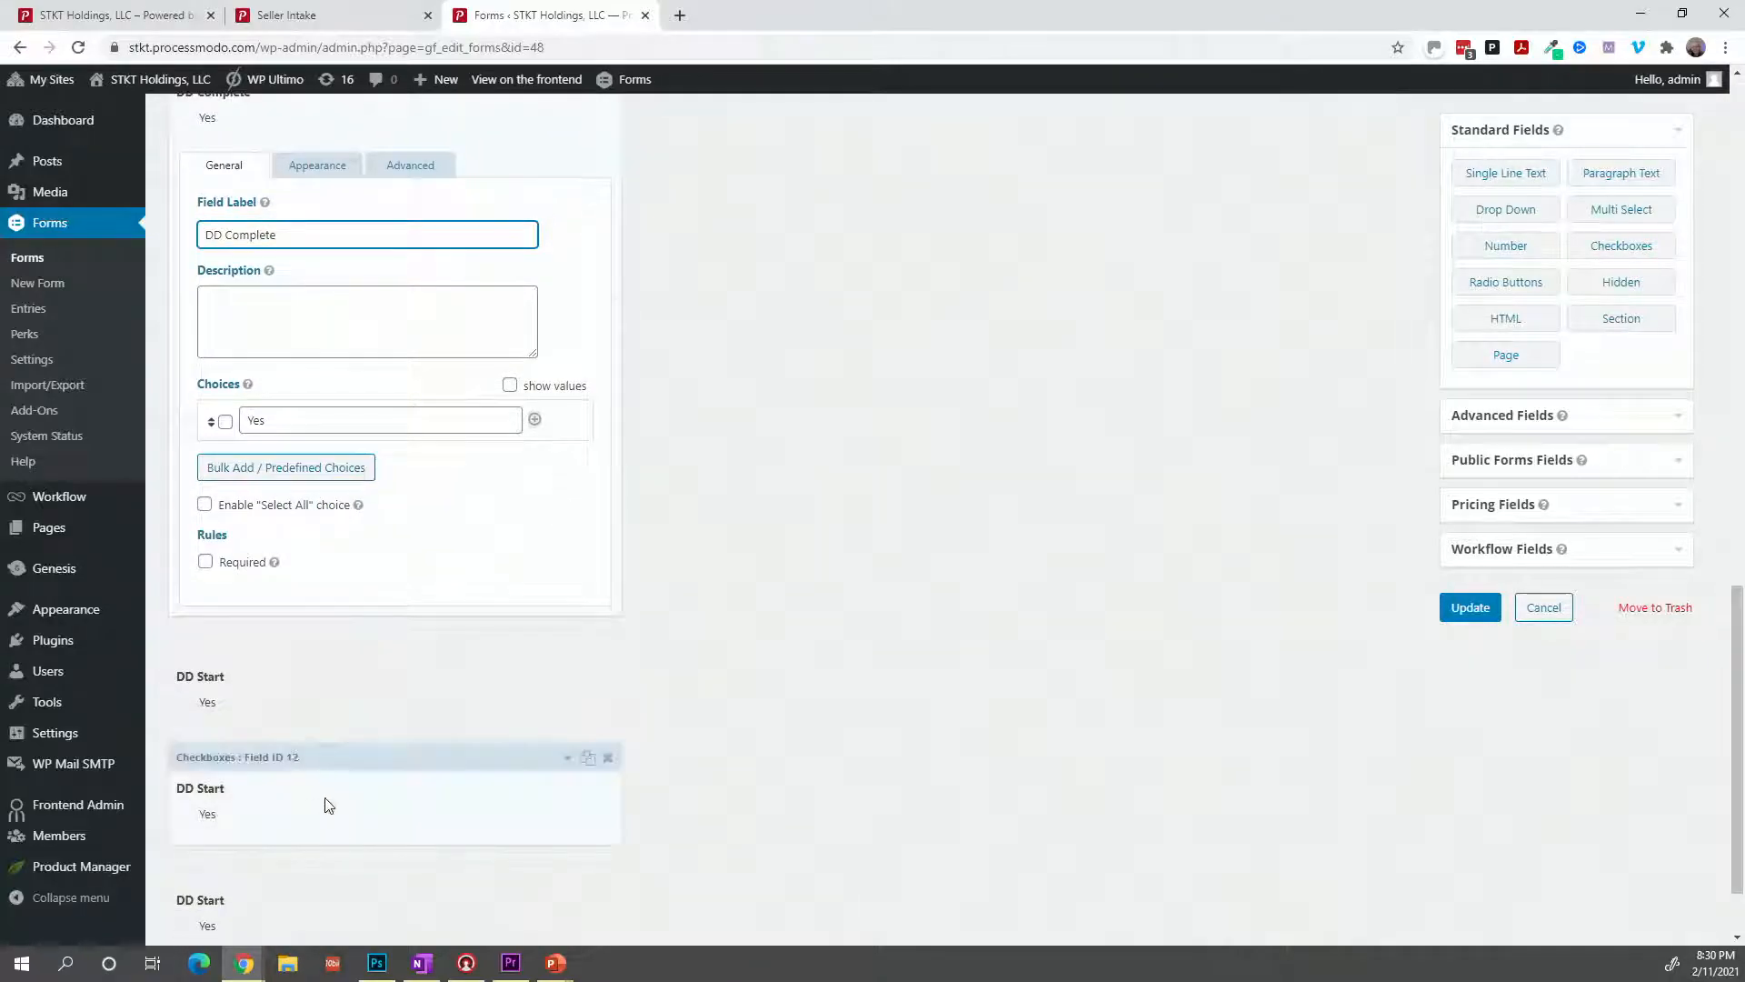
Rename the next two copies 'Closing Started' and 'Deed Received'.
left_click(347, 706)
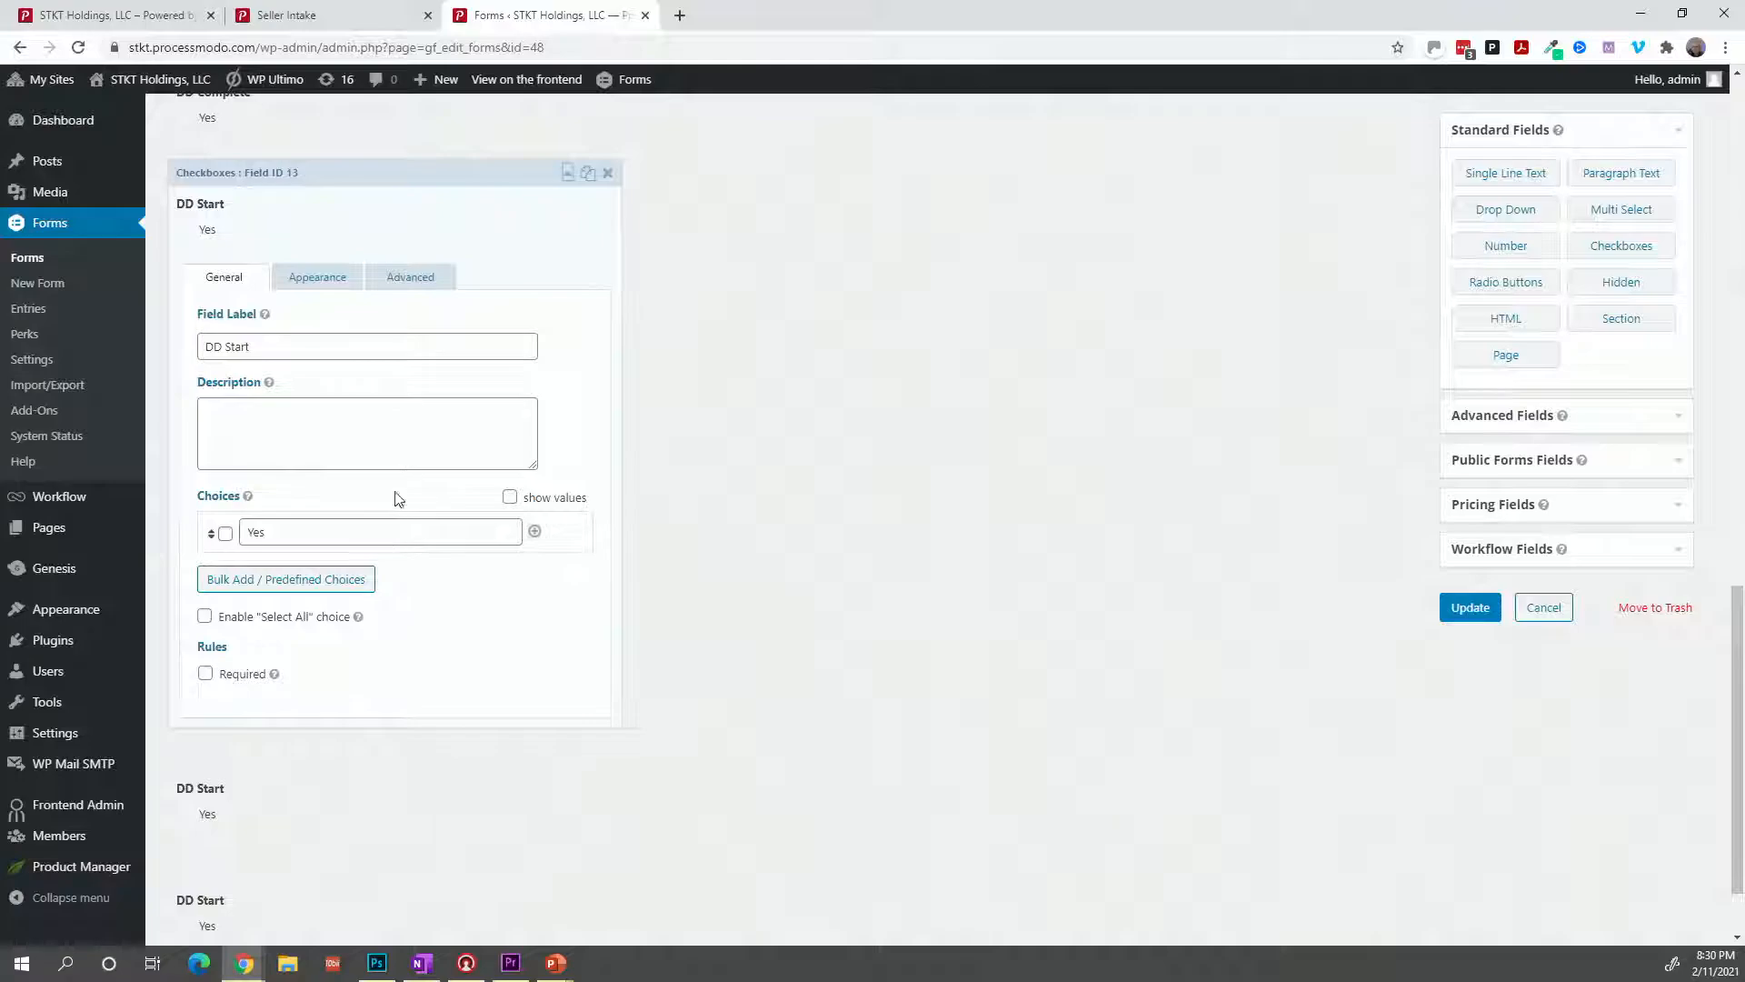
triple_click(381, 338)
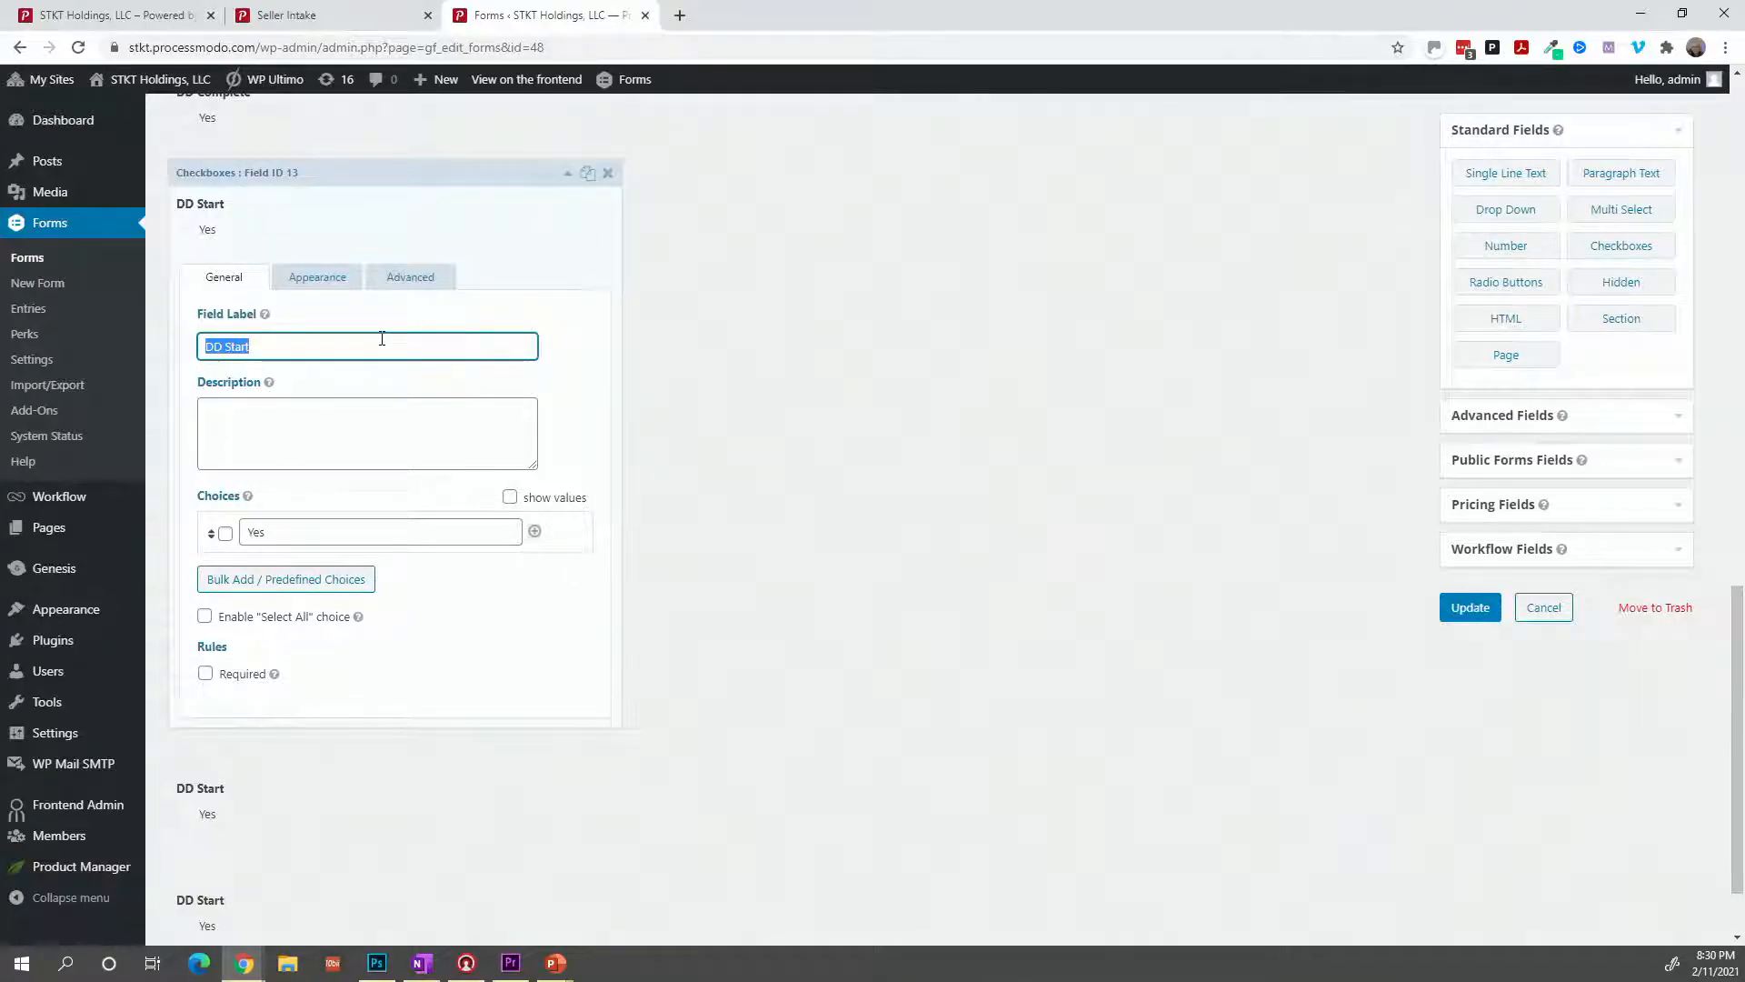
type("Closing Star")
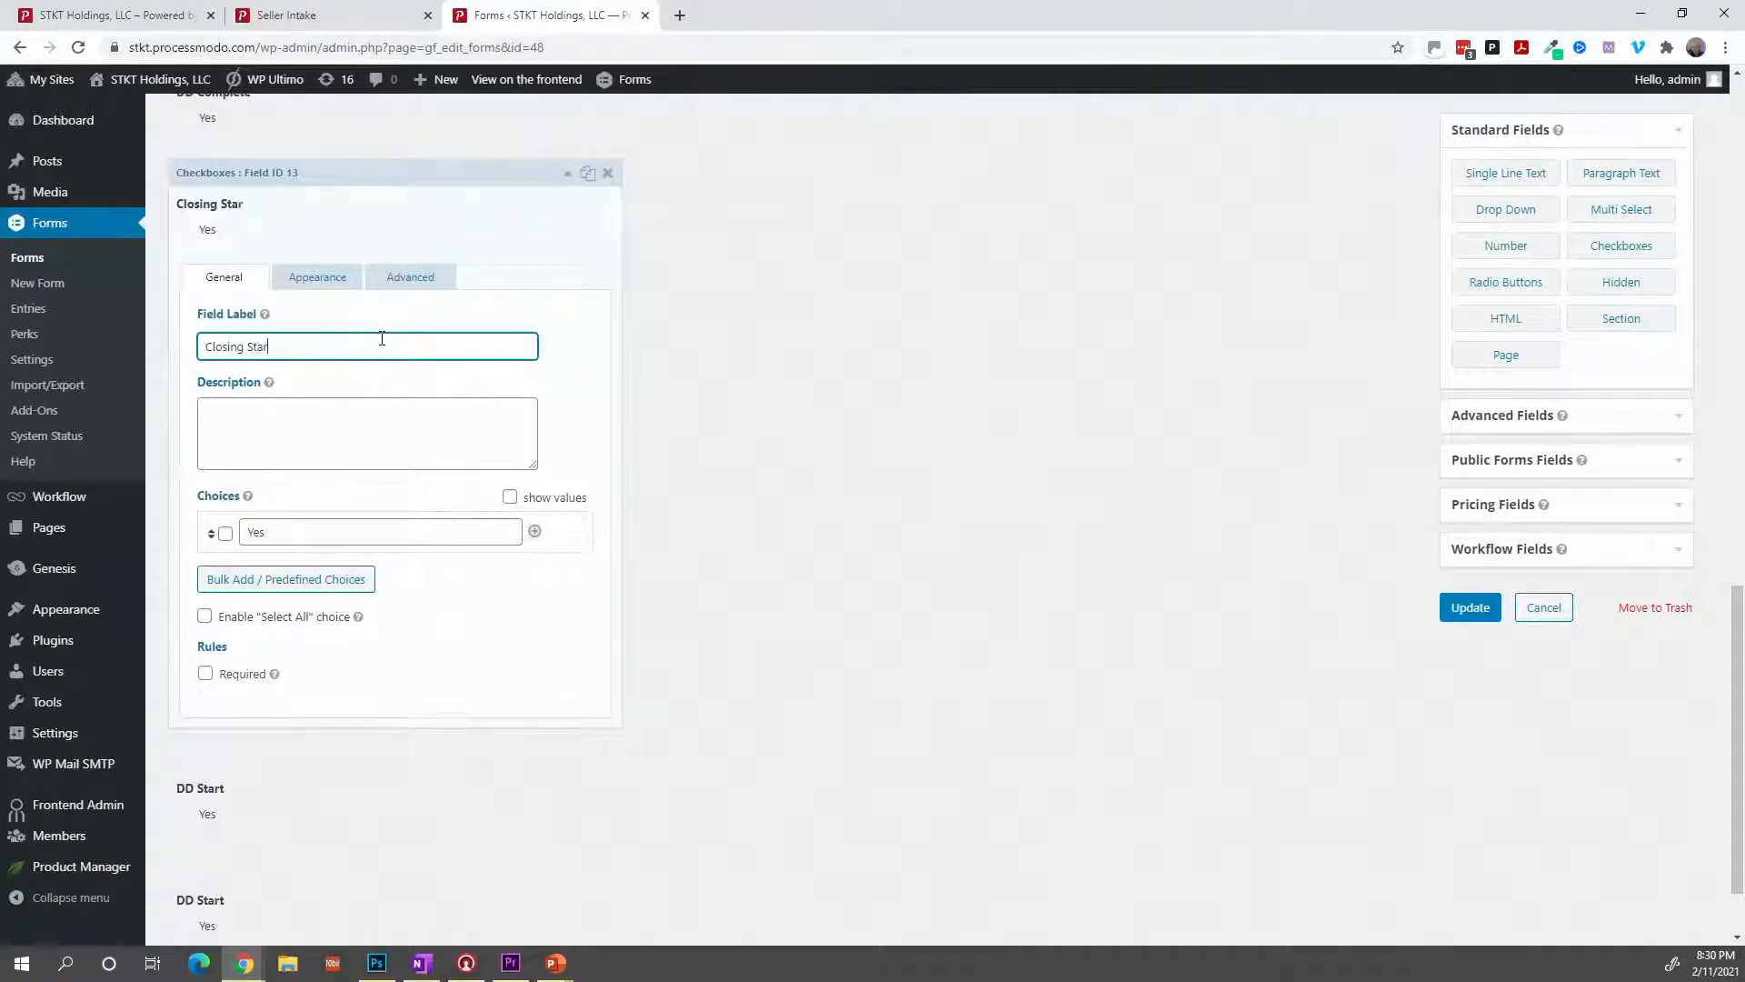
type("ted")
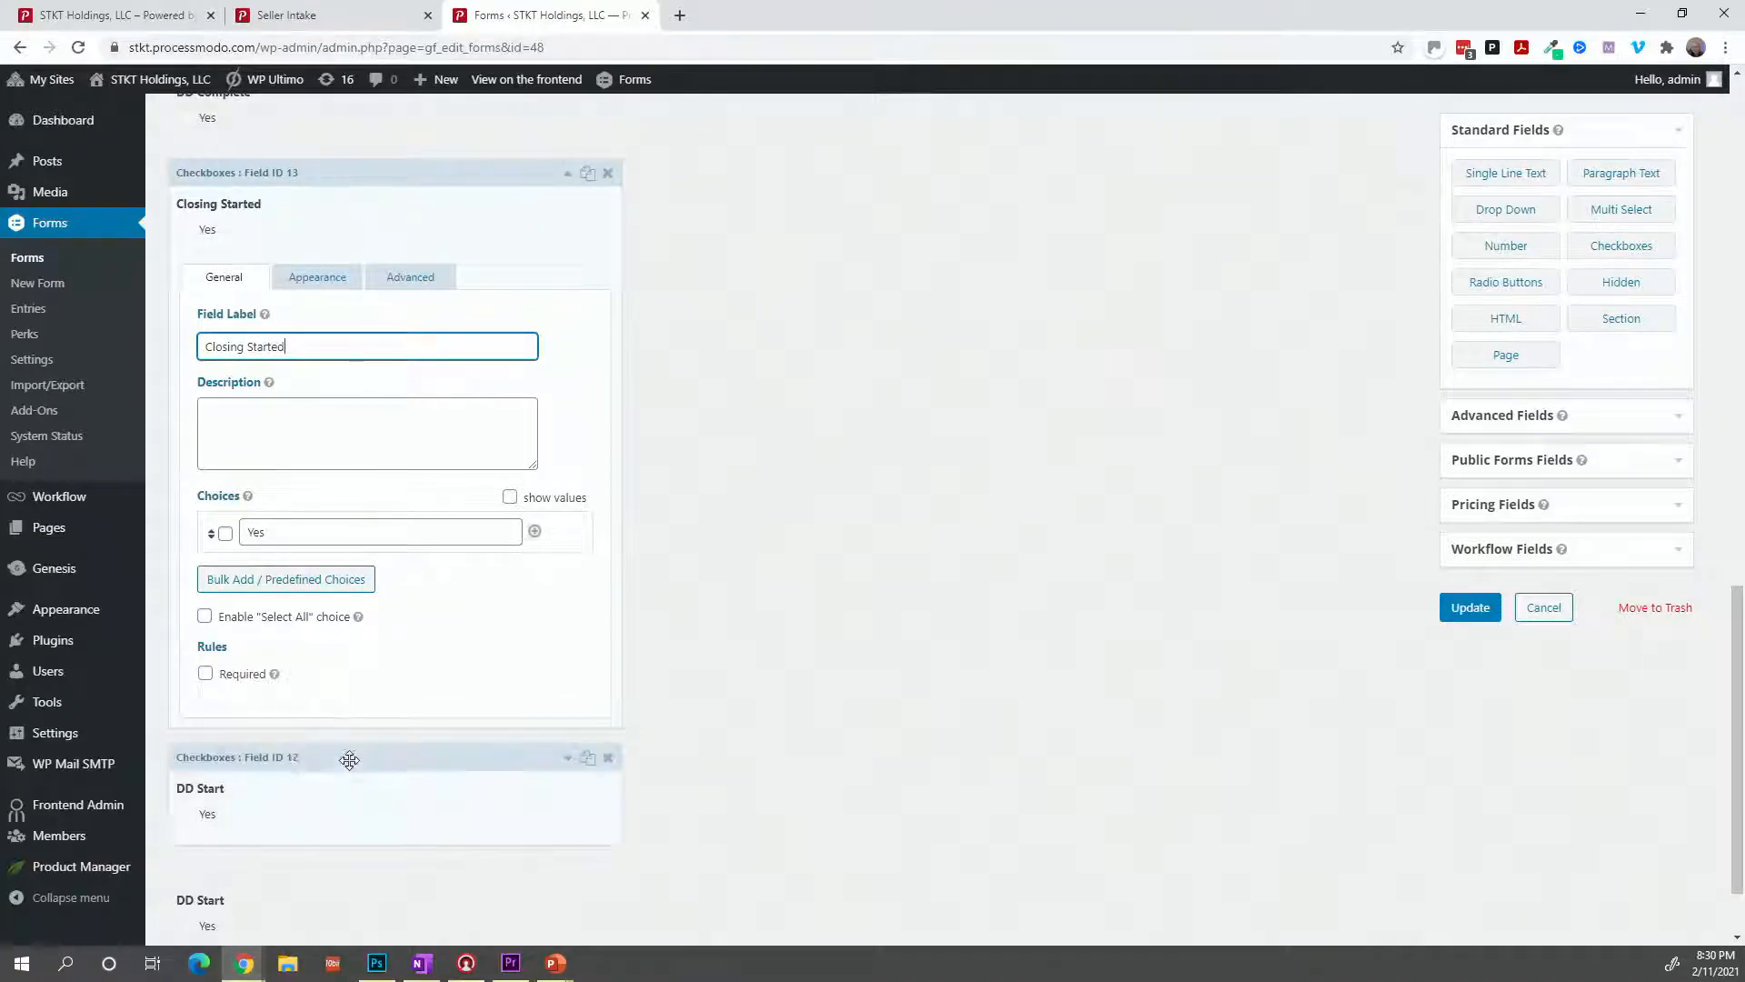
left_click(351, 806)
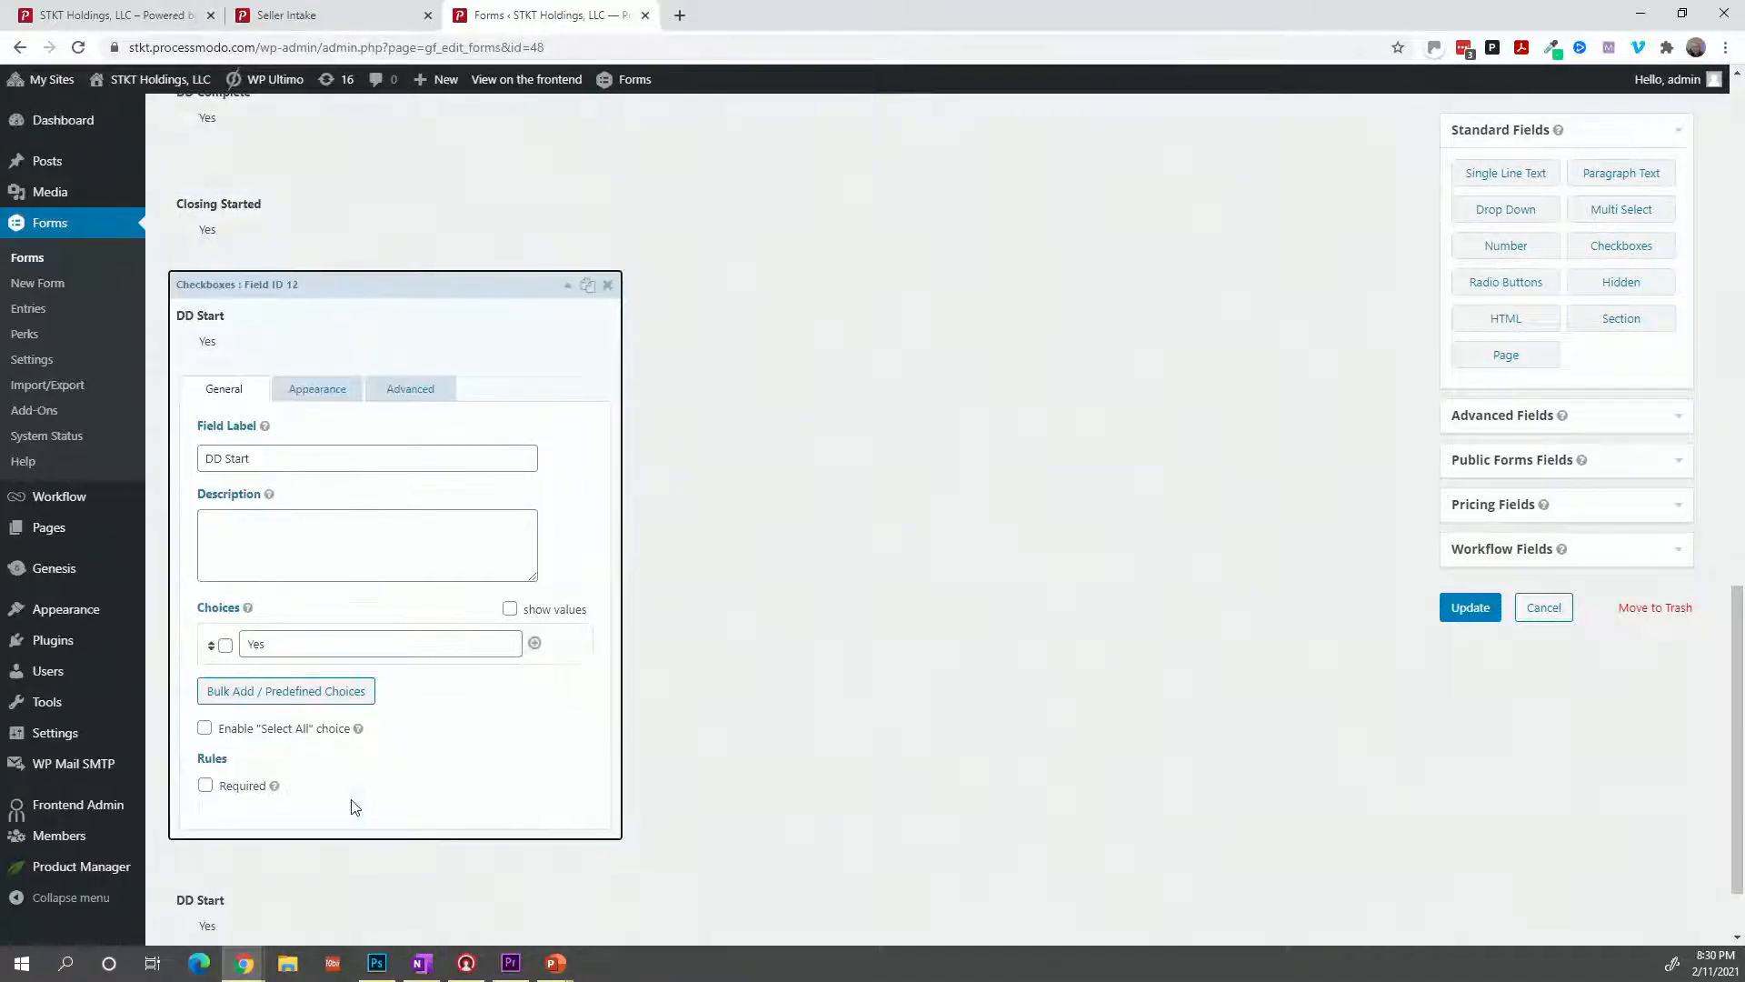
triple_click(334, 458)
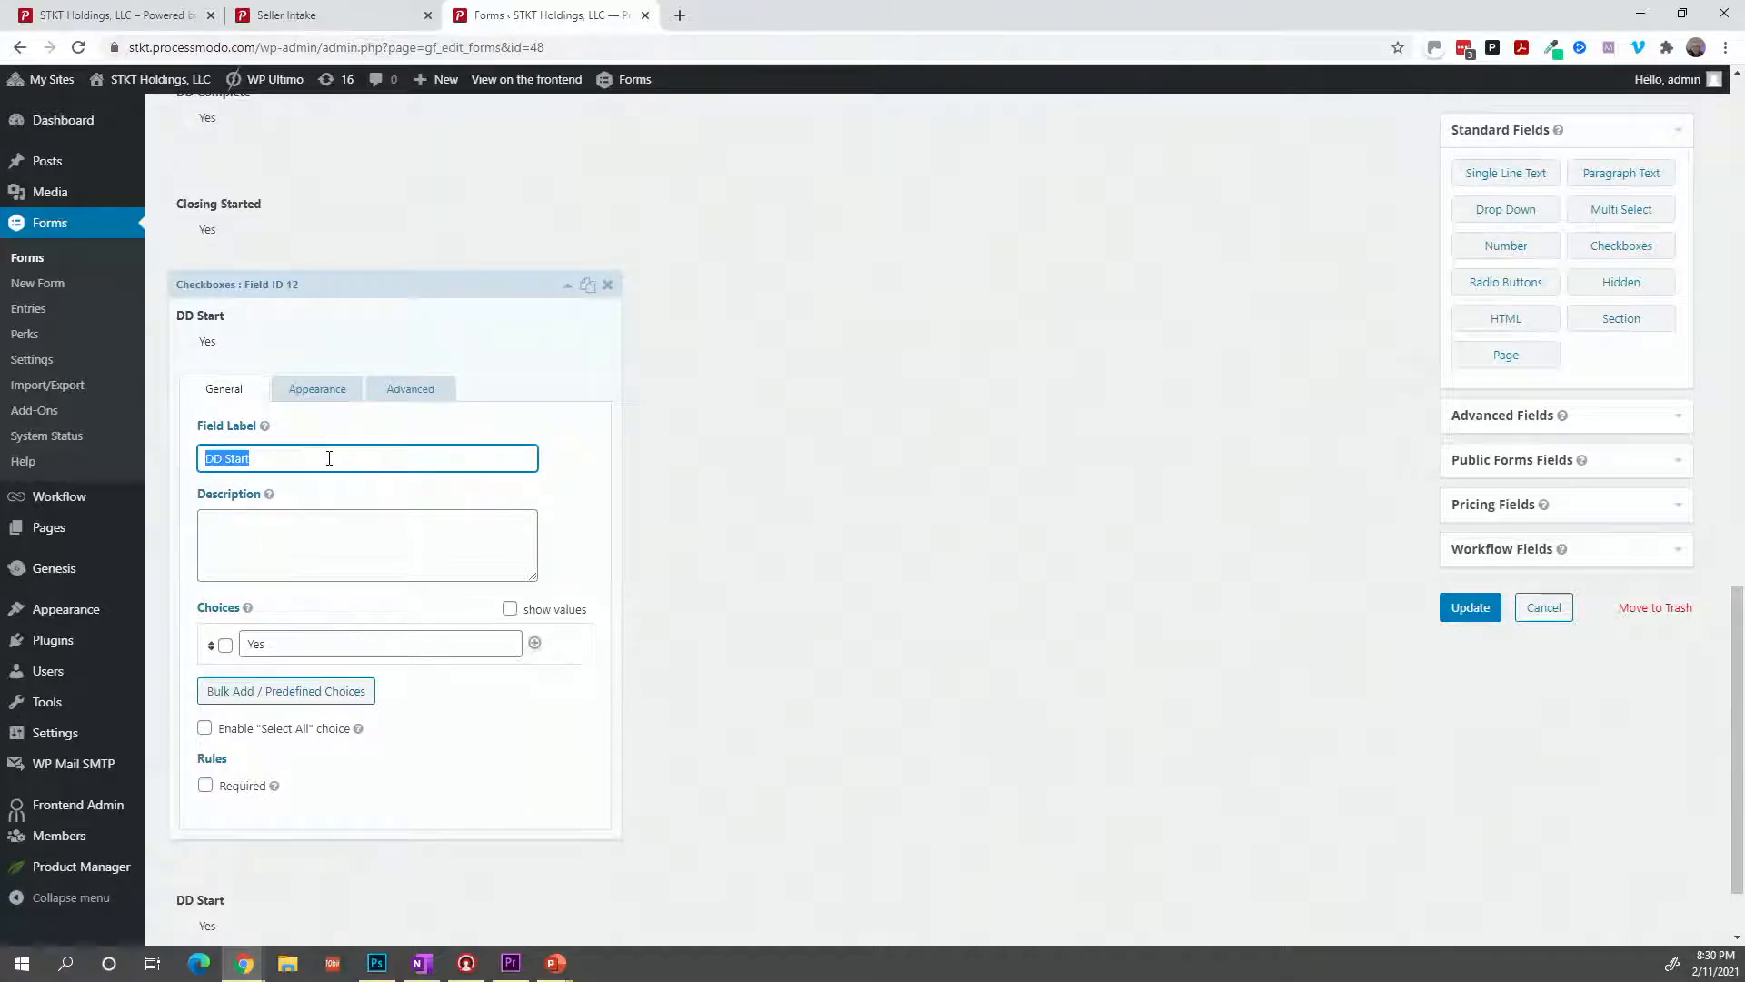
type("P")
key("BackSpace")
type("R")
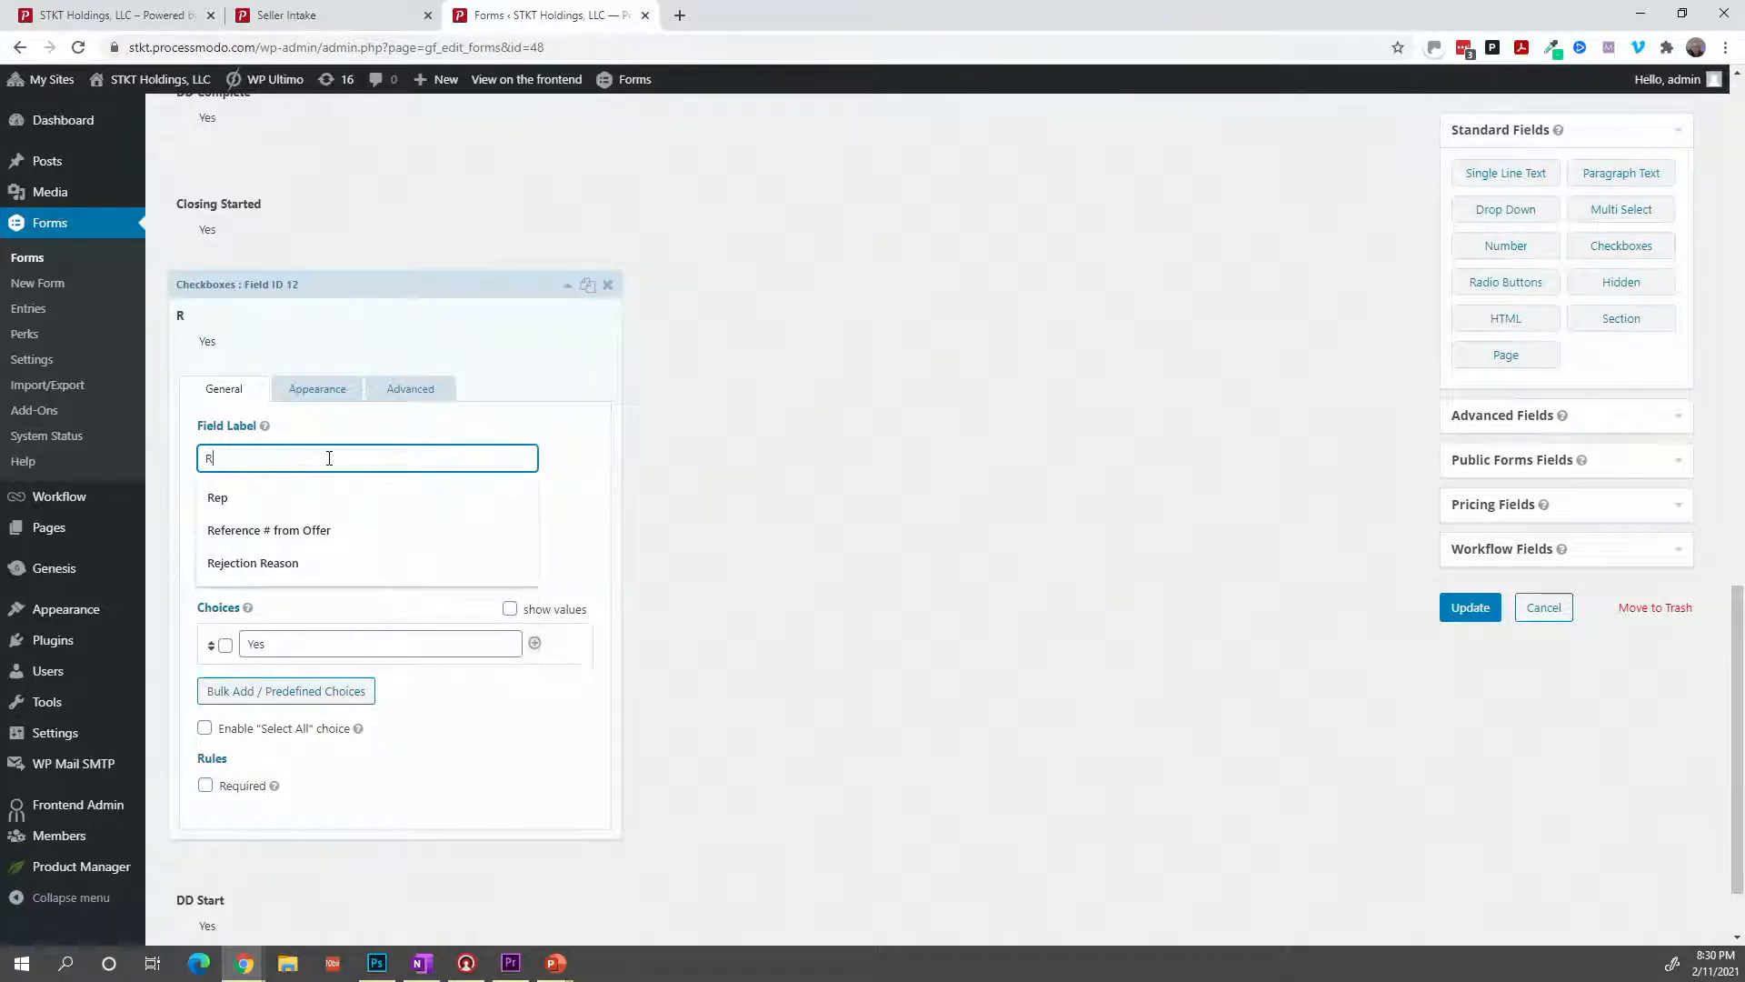
key("BackSpace")
type("Deed Received")
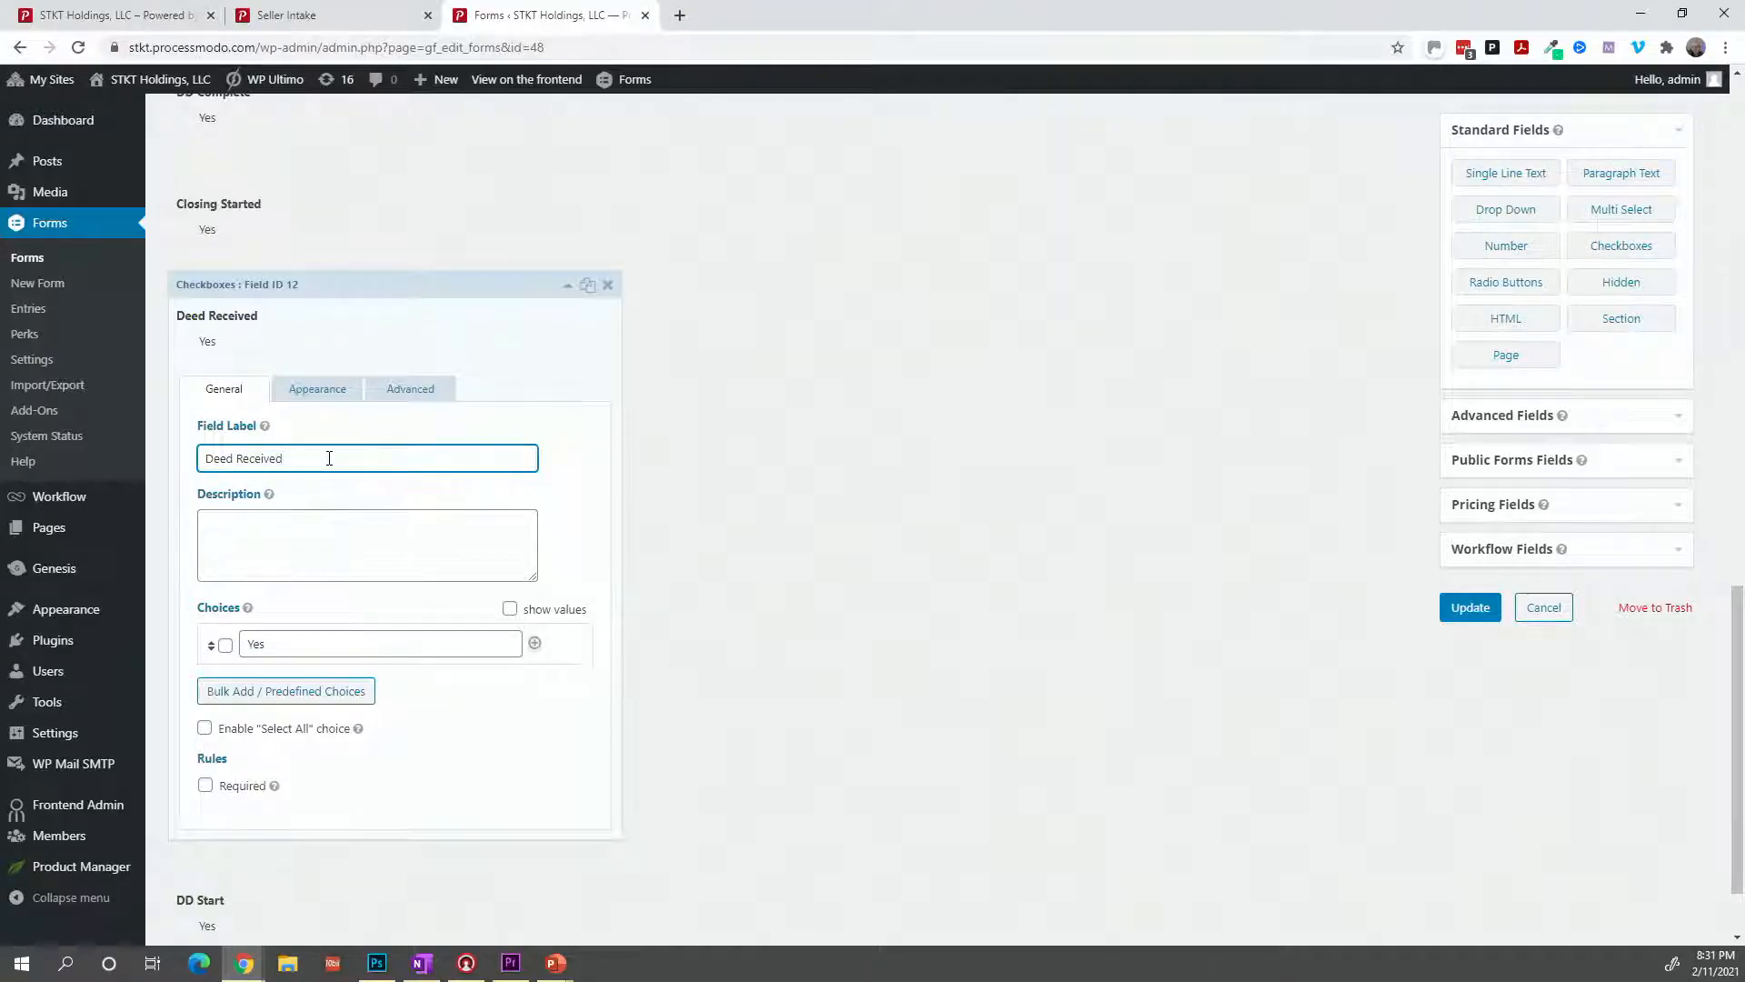
scroll(353, 535, "down", 1)
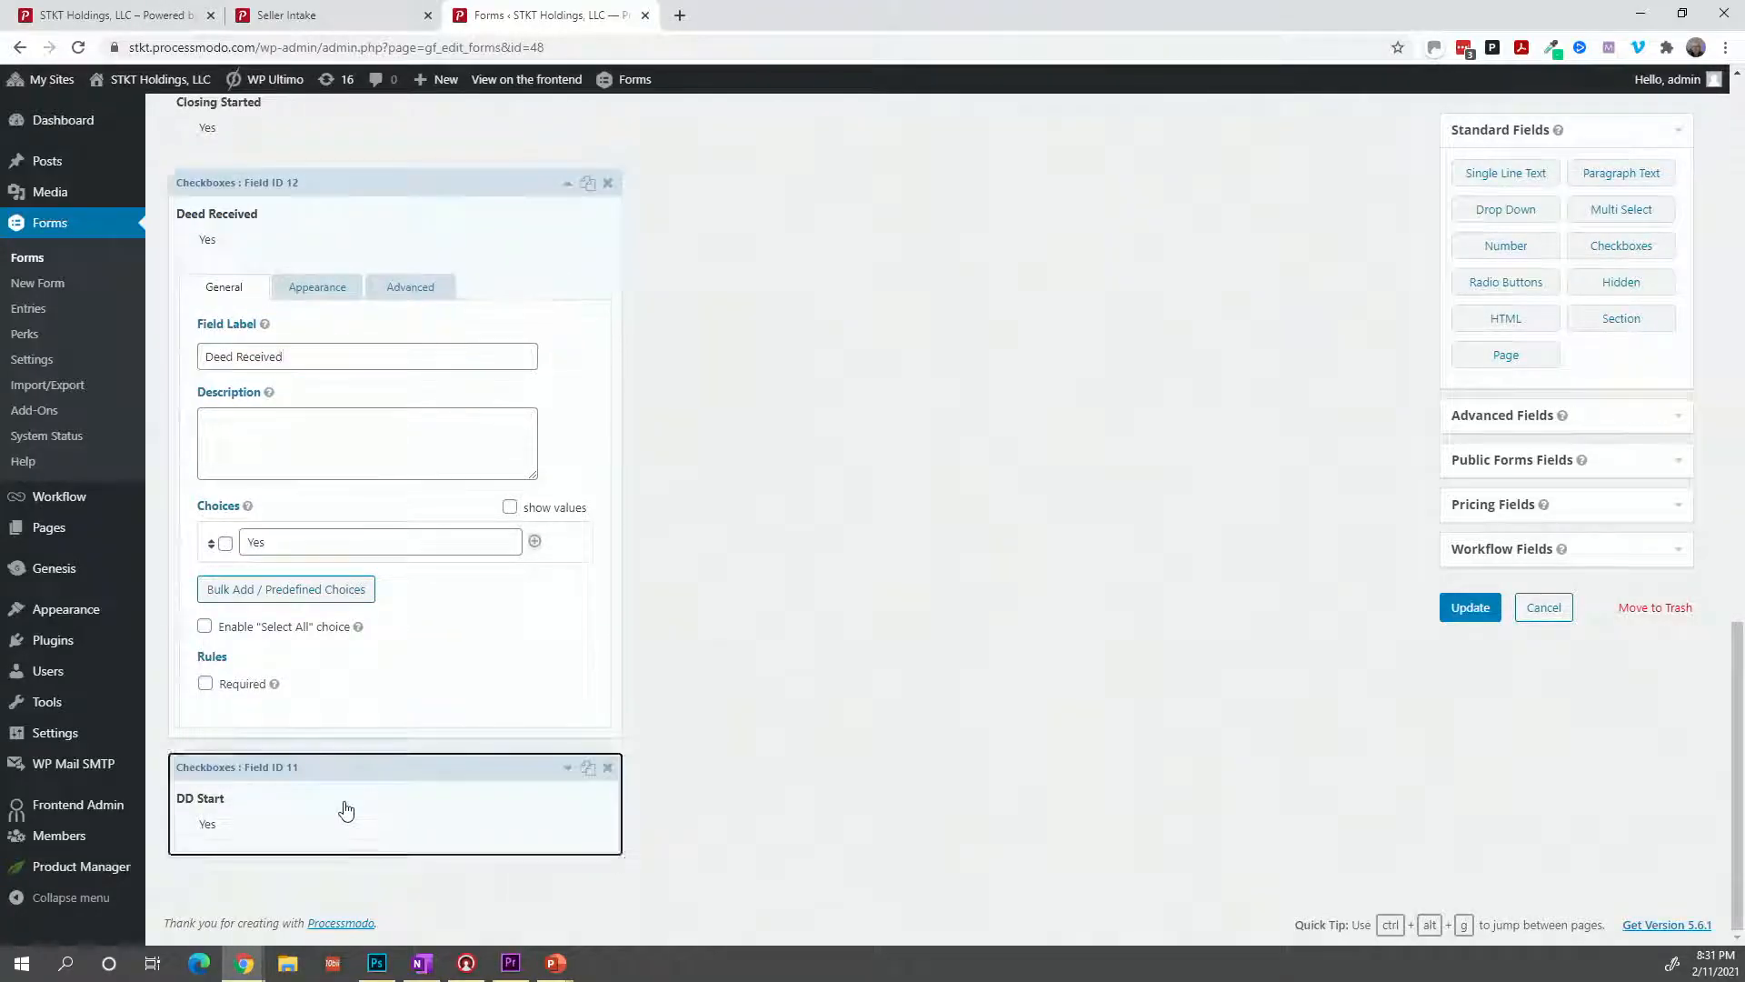
Rename the last copy 'Deed Recorded' and save the form with Update.
left_click(346, 809)
triple_click(330, 466)
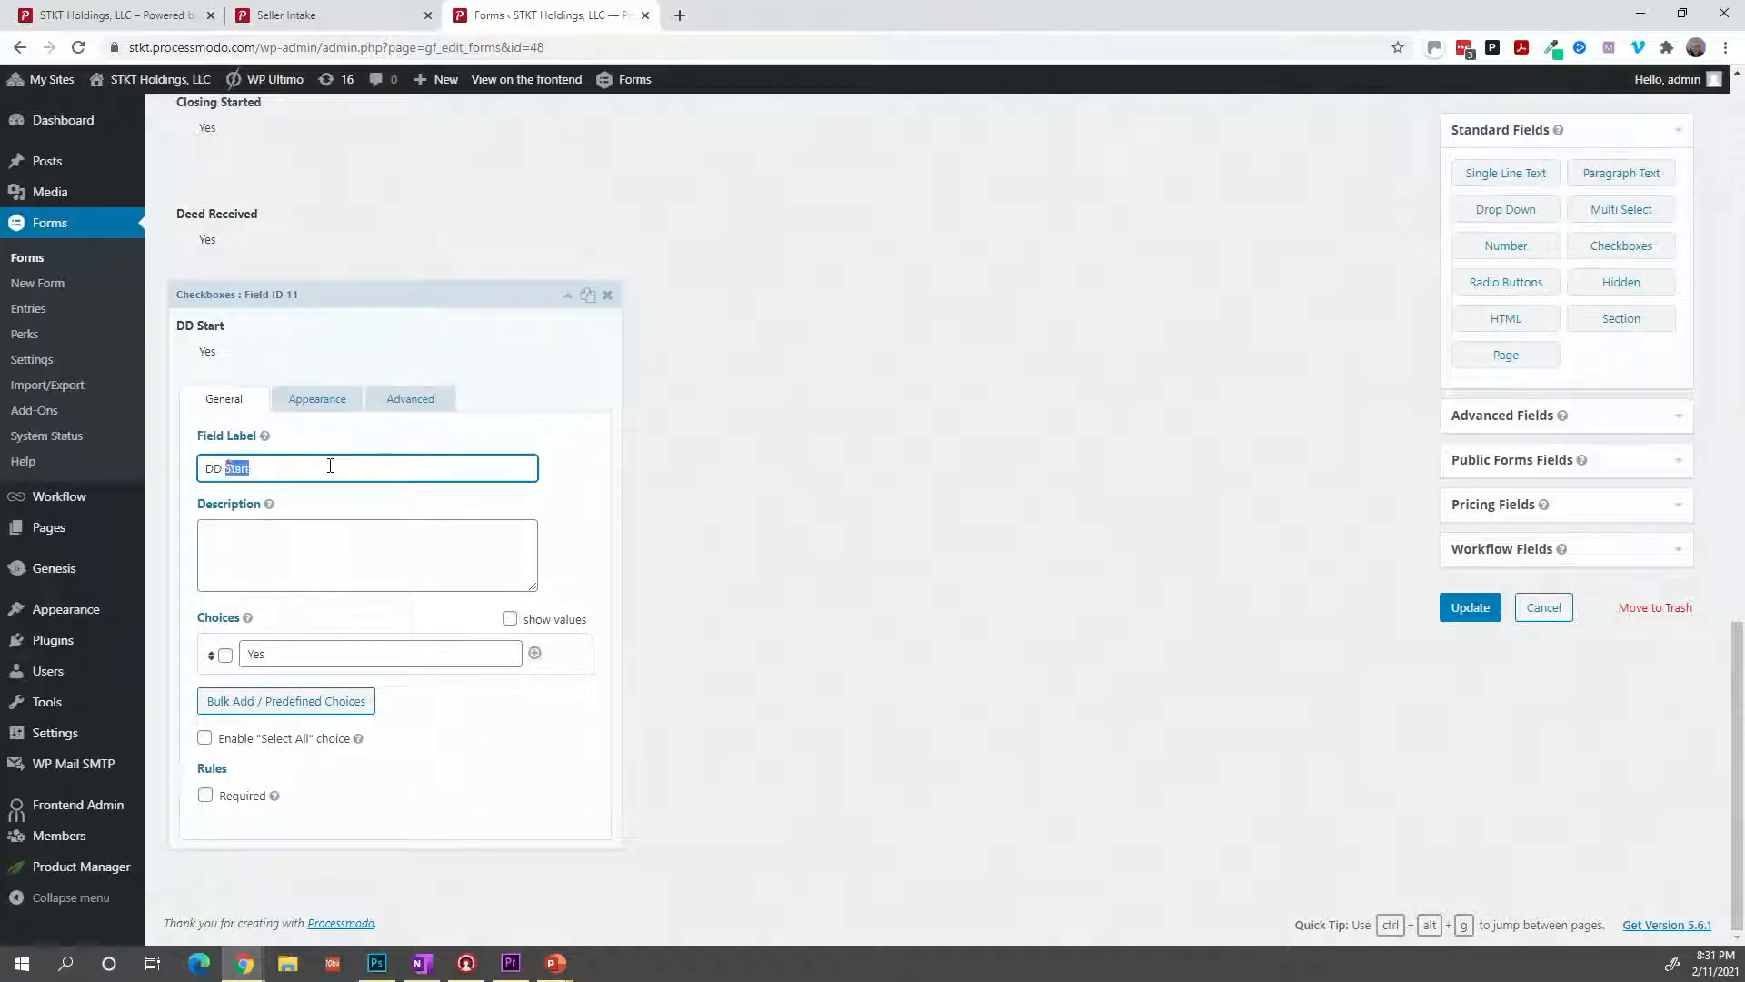
type("Deed Recorded")
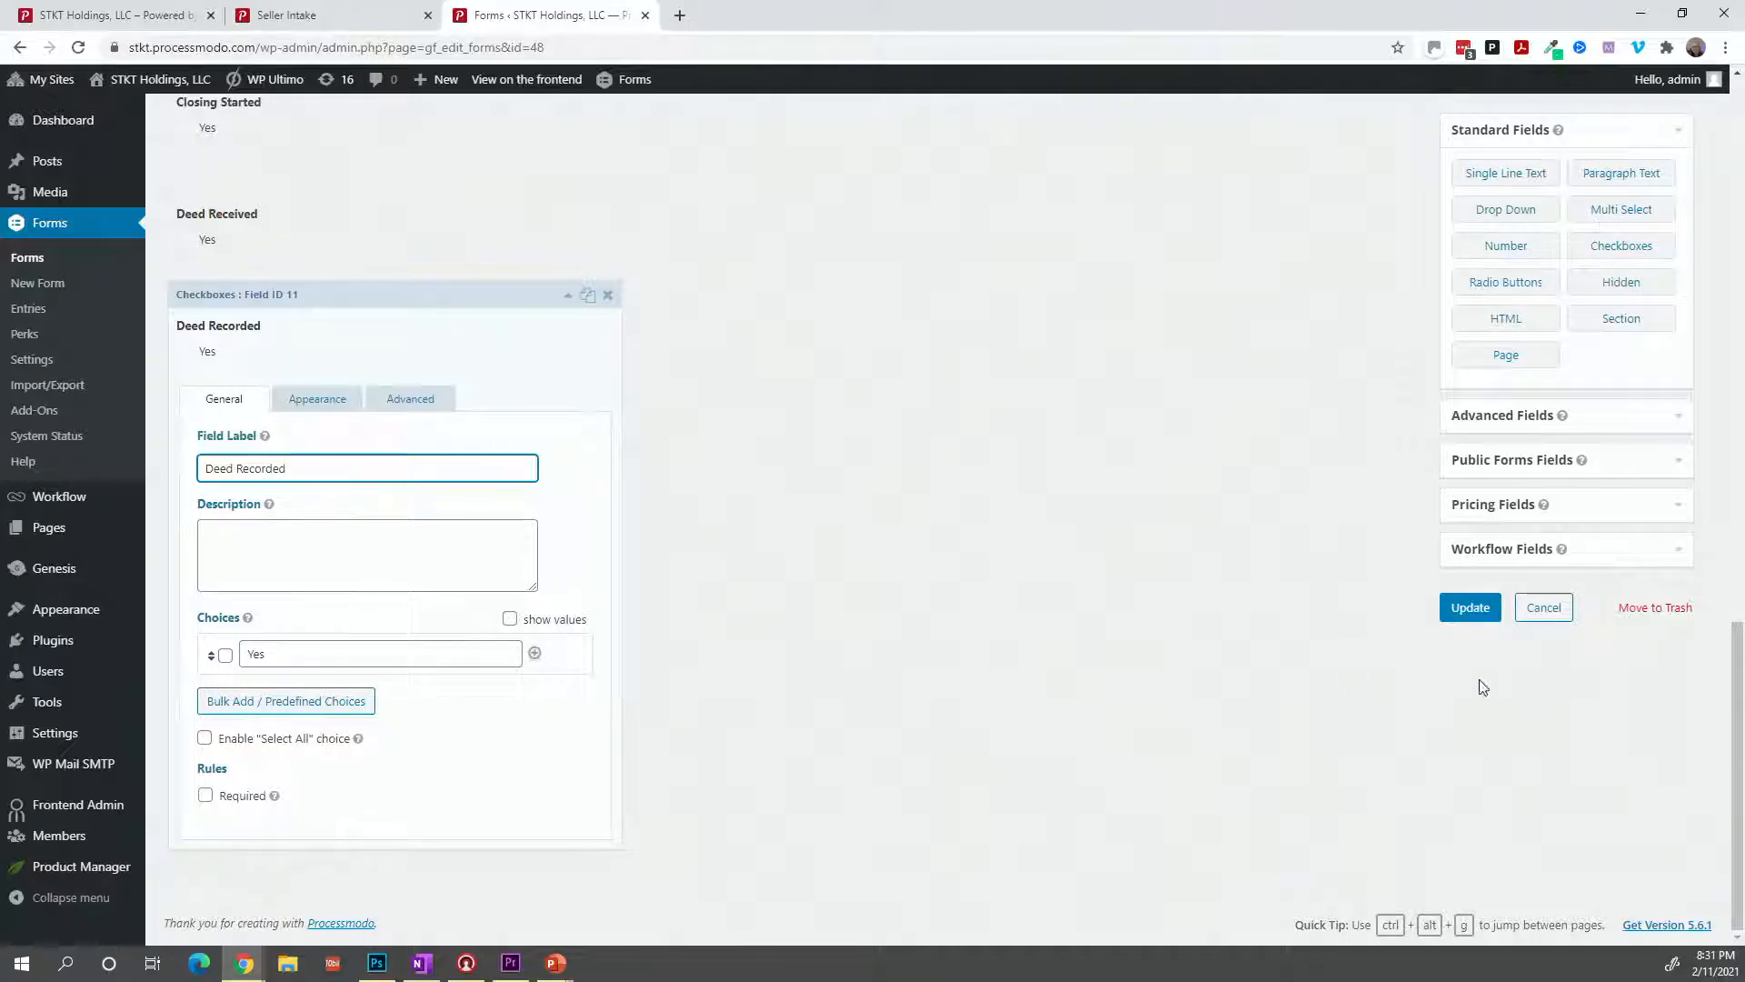
left_click(1469, 606)
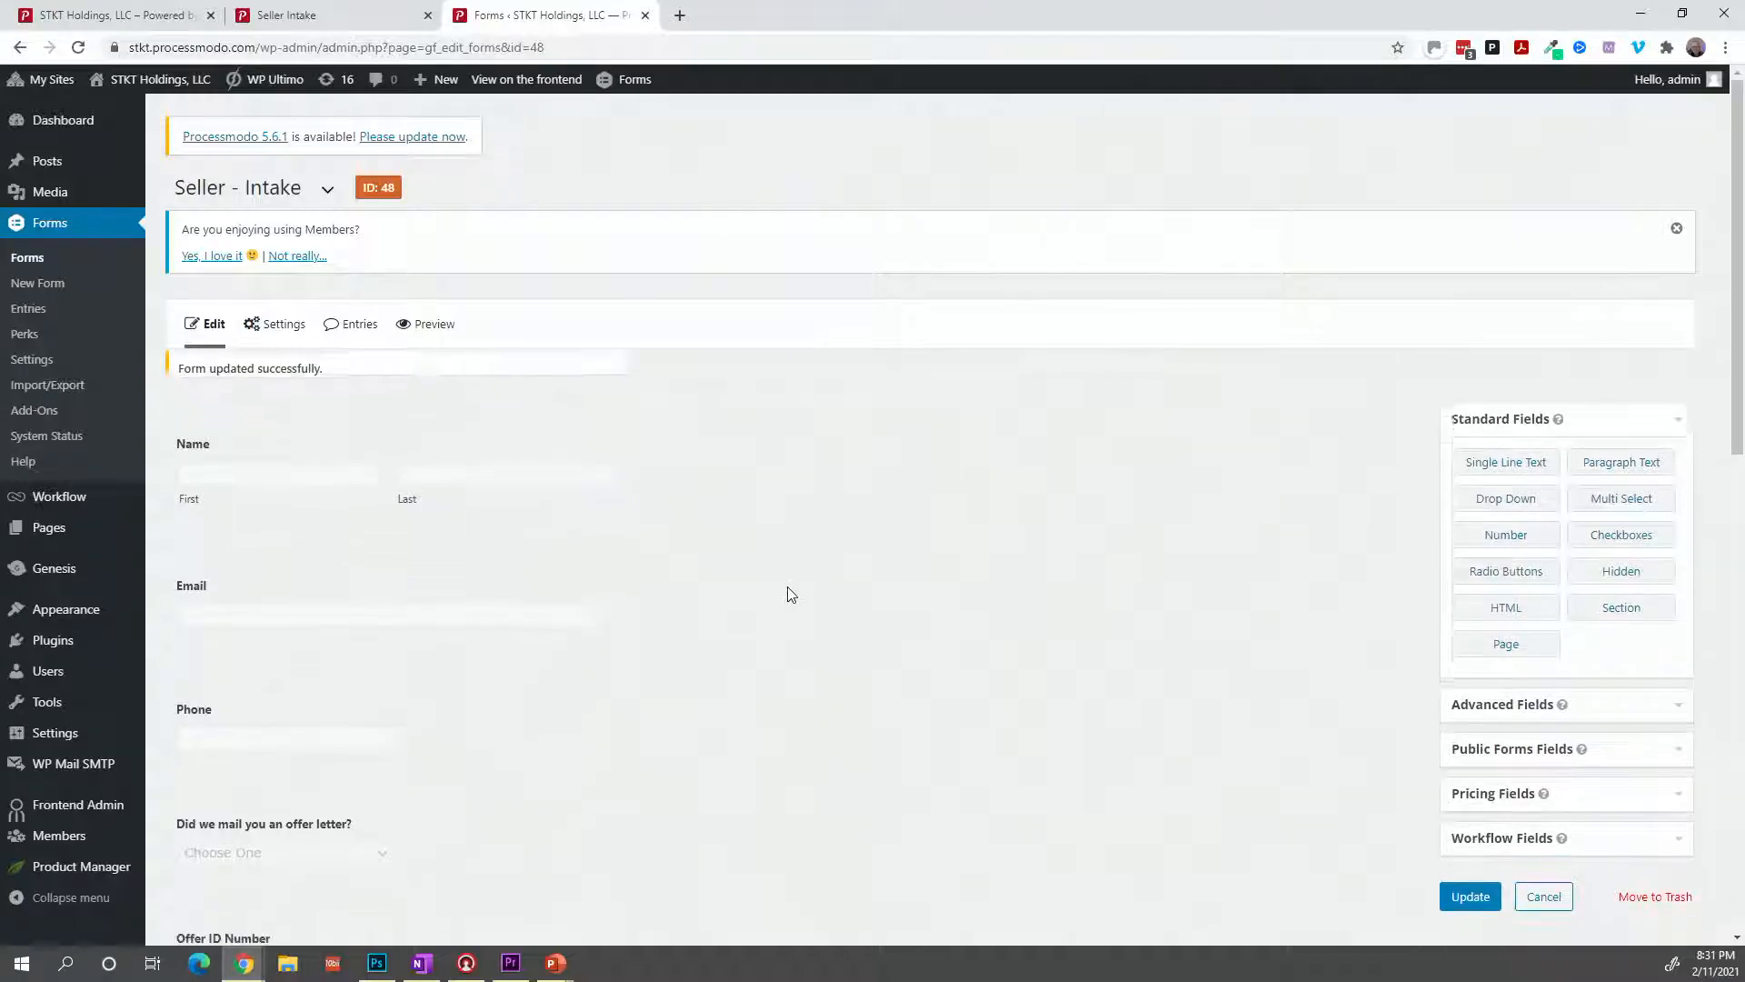
mouse_move(287, 327)
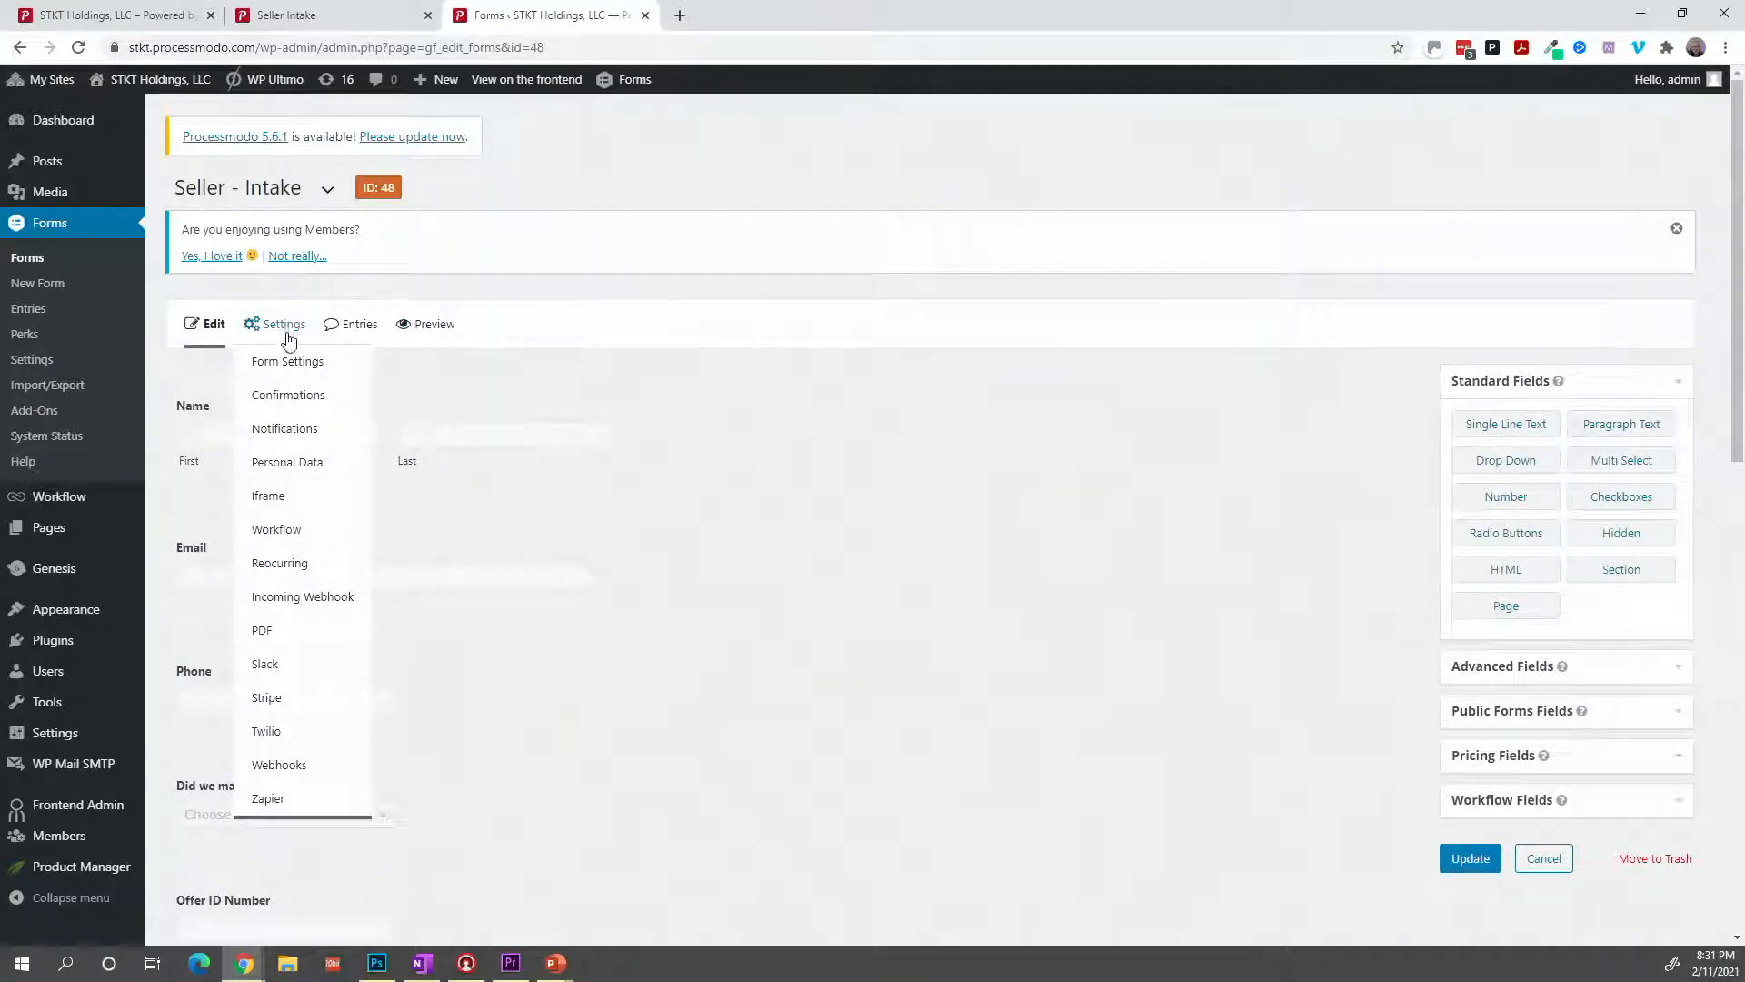
Open the Notify Seller - DD Started step's settings from the Workflow list.
left_click(292, 538)
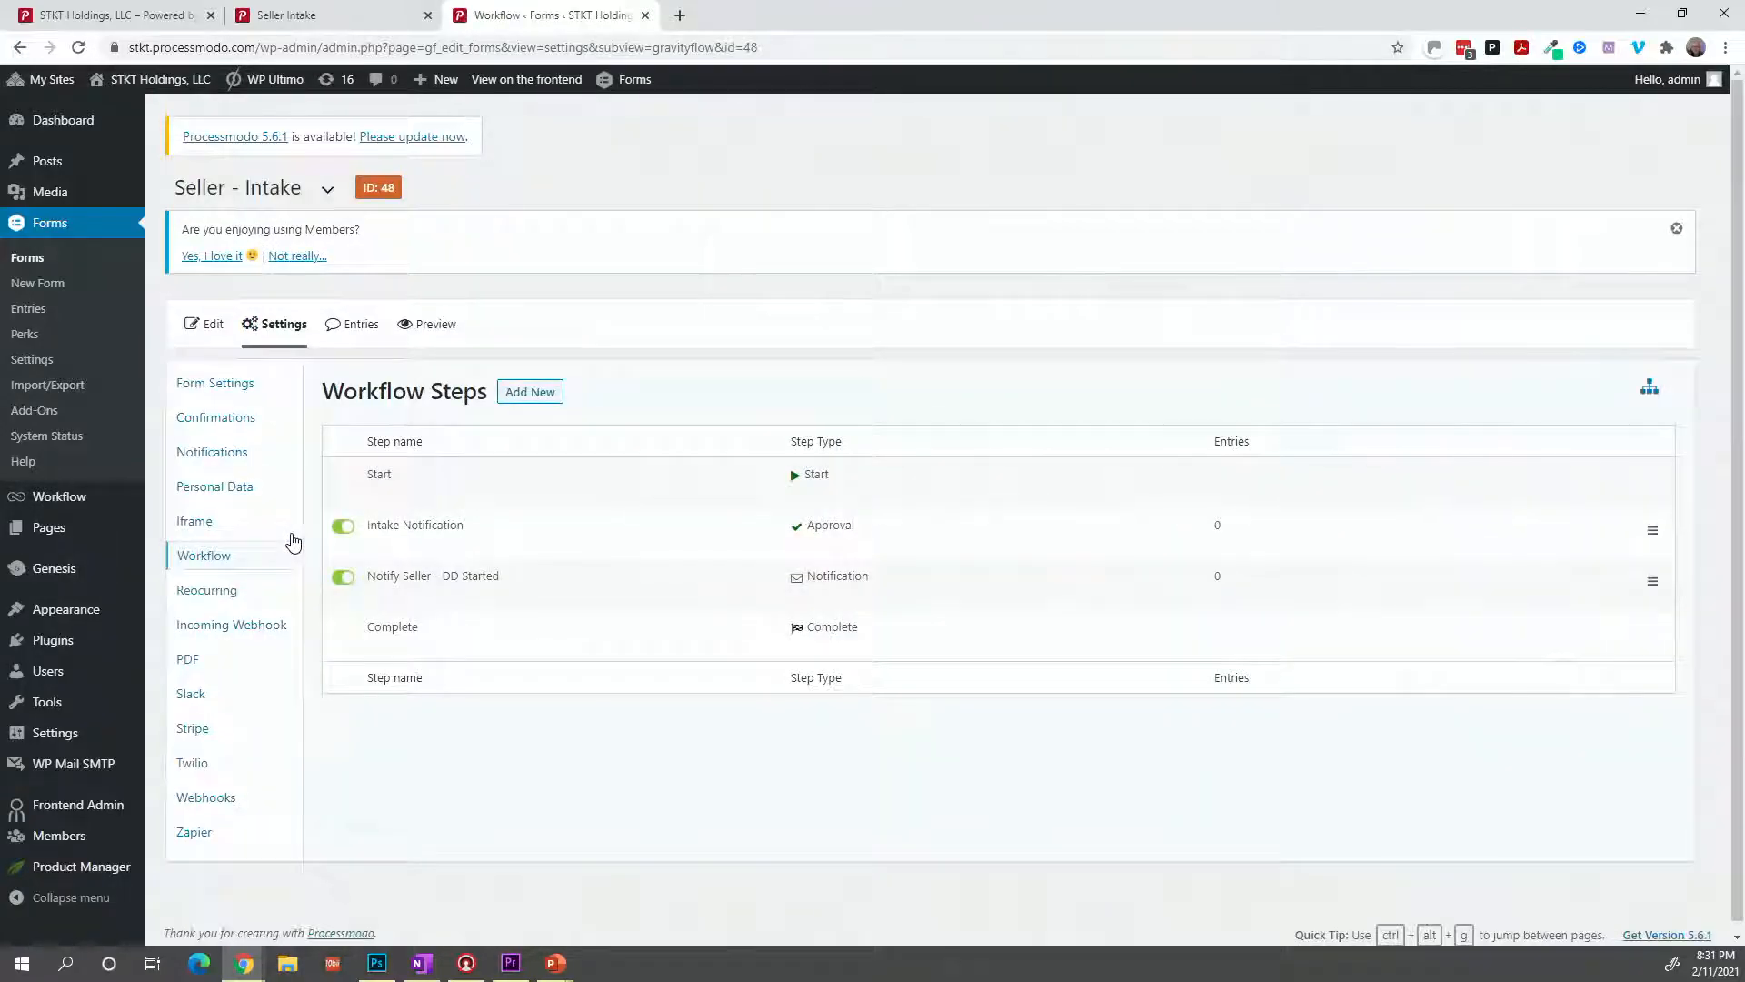
mouse_move(366, 577)
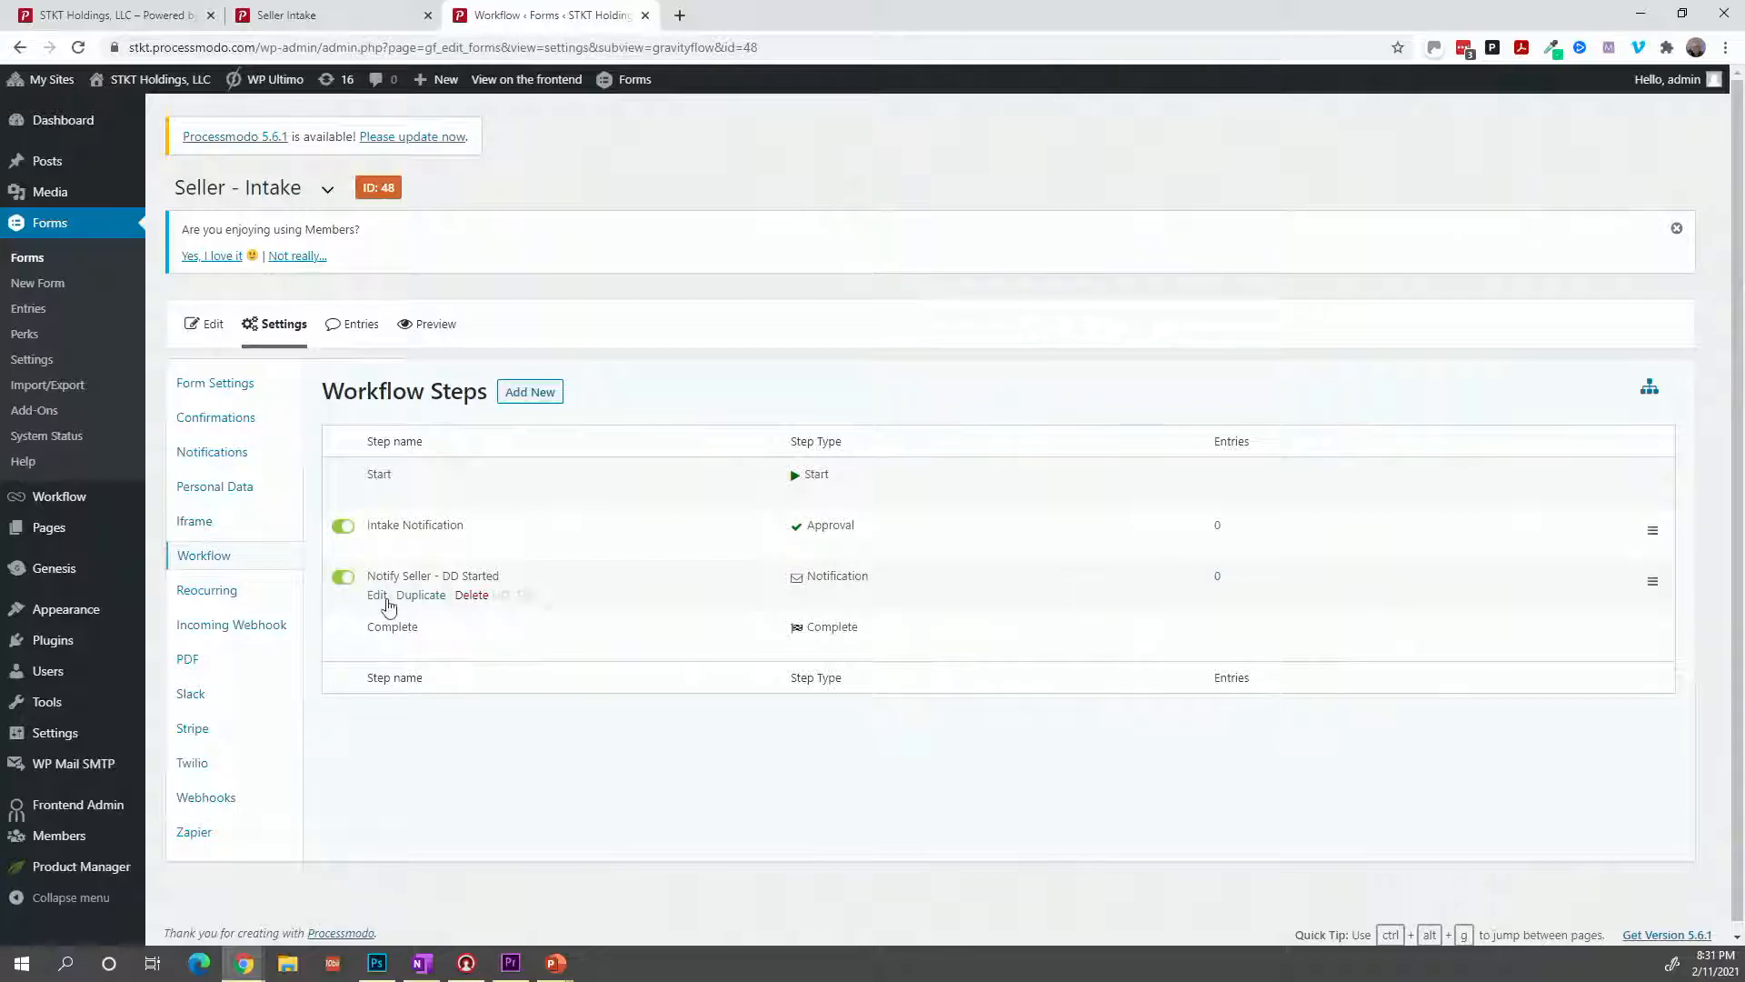
left_click(381, 598)
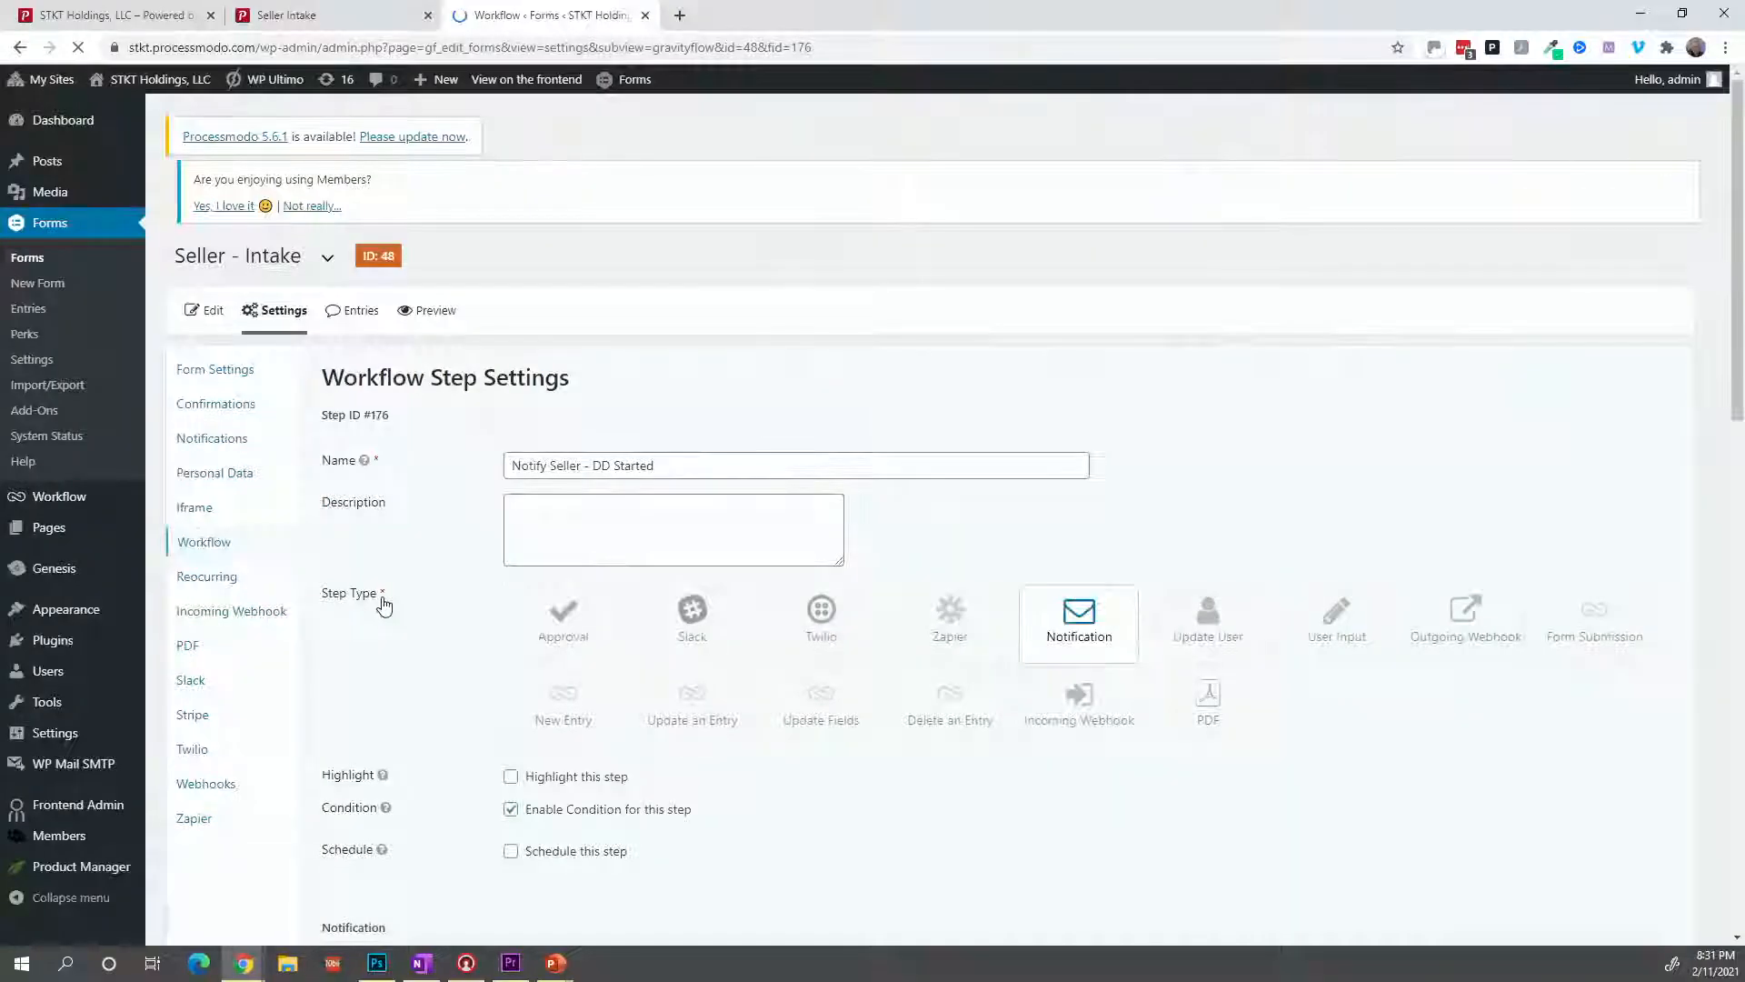
scroll(399, 619, "down", 4)
scroll(399, 604, "down", 3)
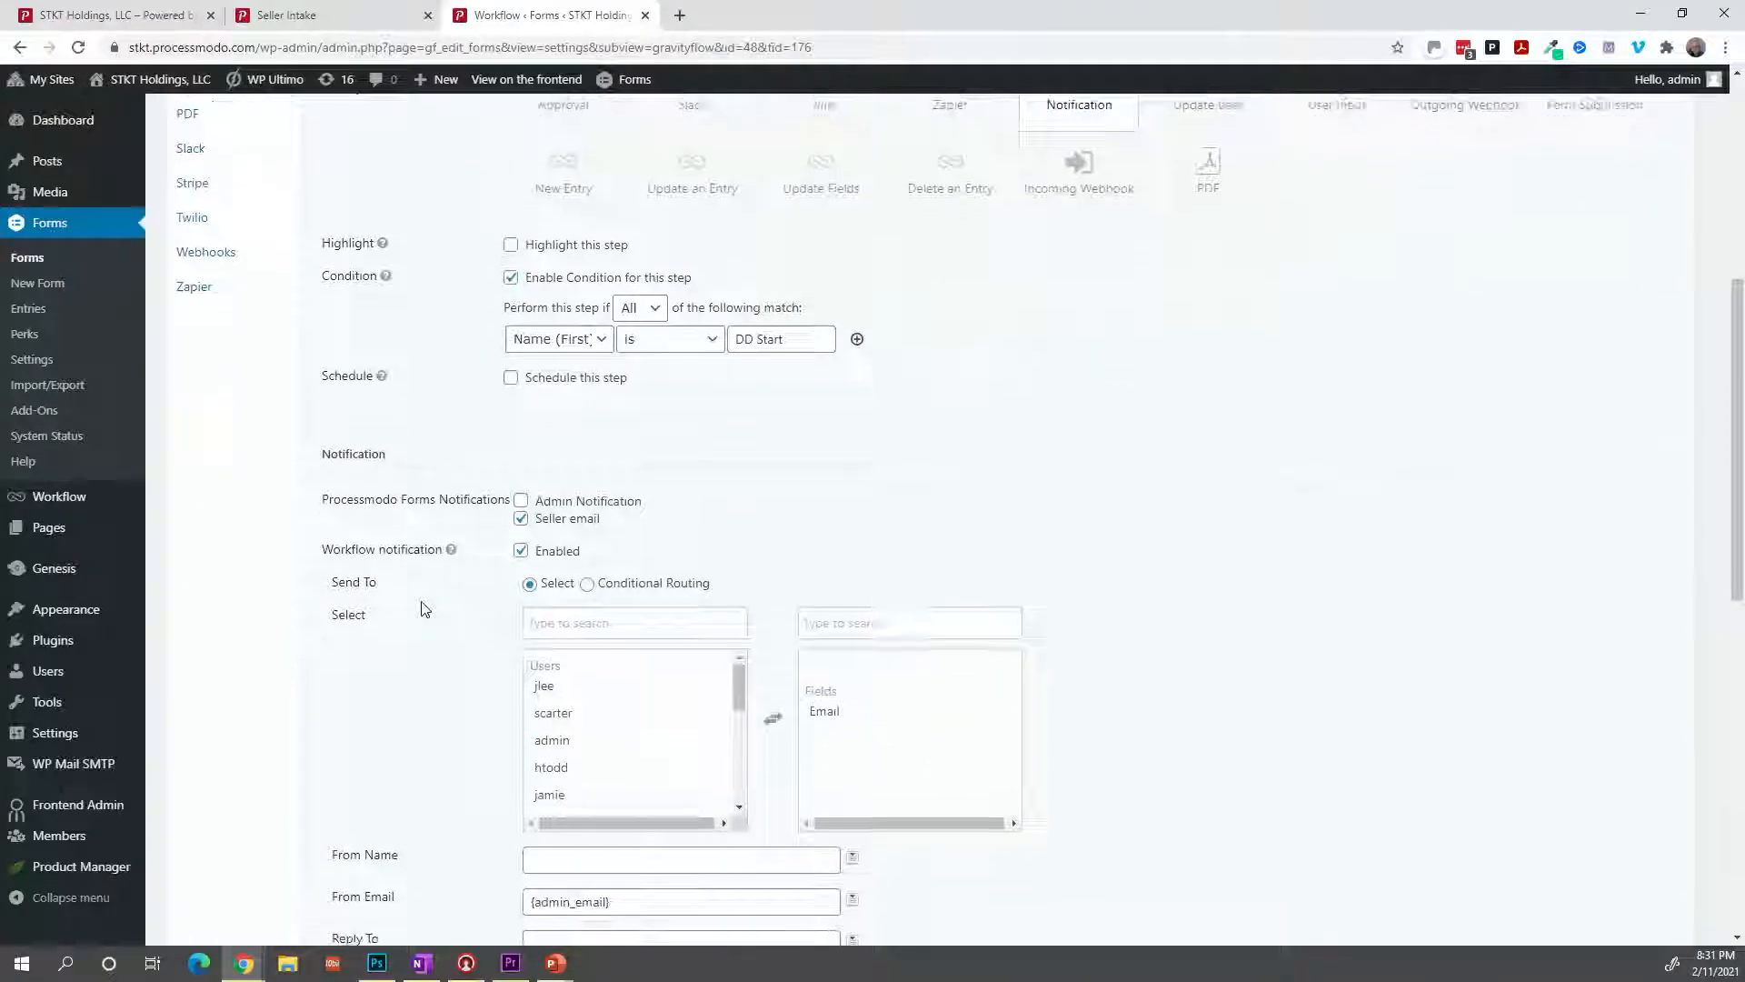
scroll(425, 608, "down", 2)
scroll(428, 608, "up", 1)
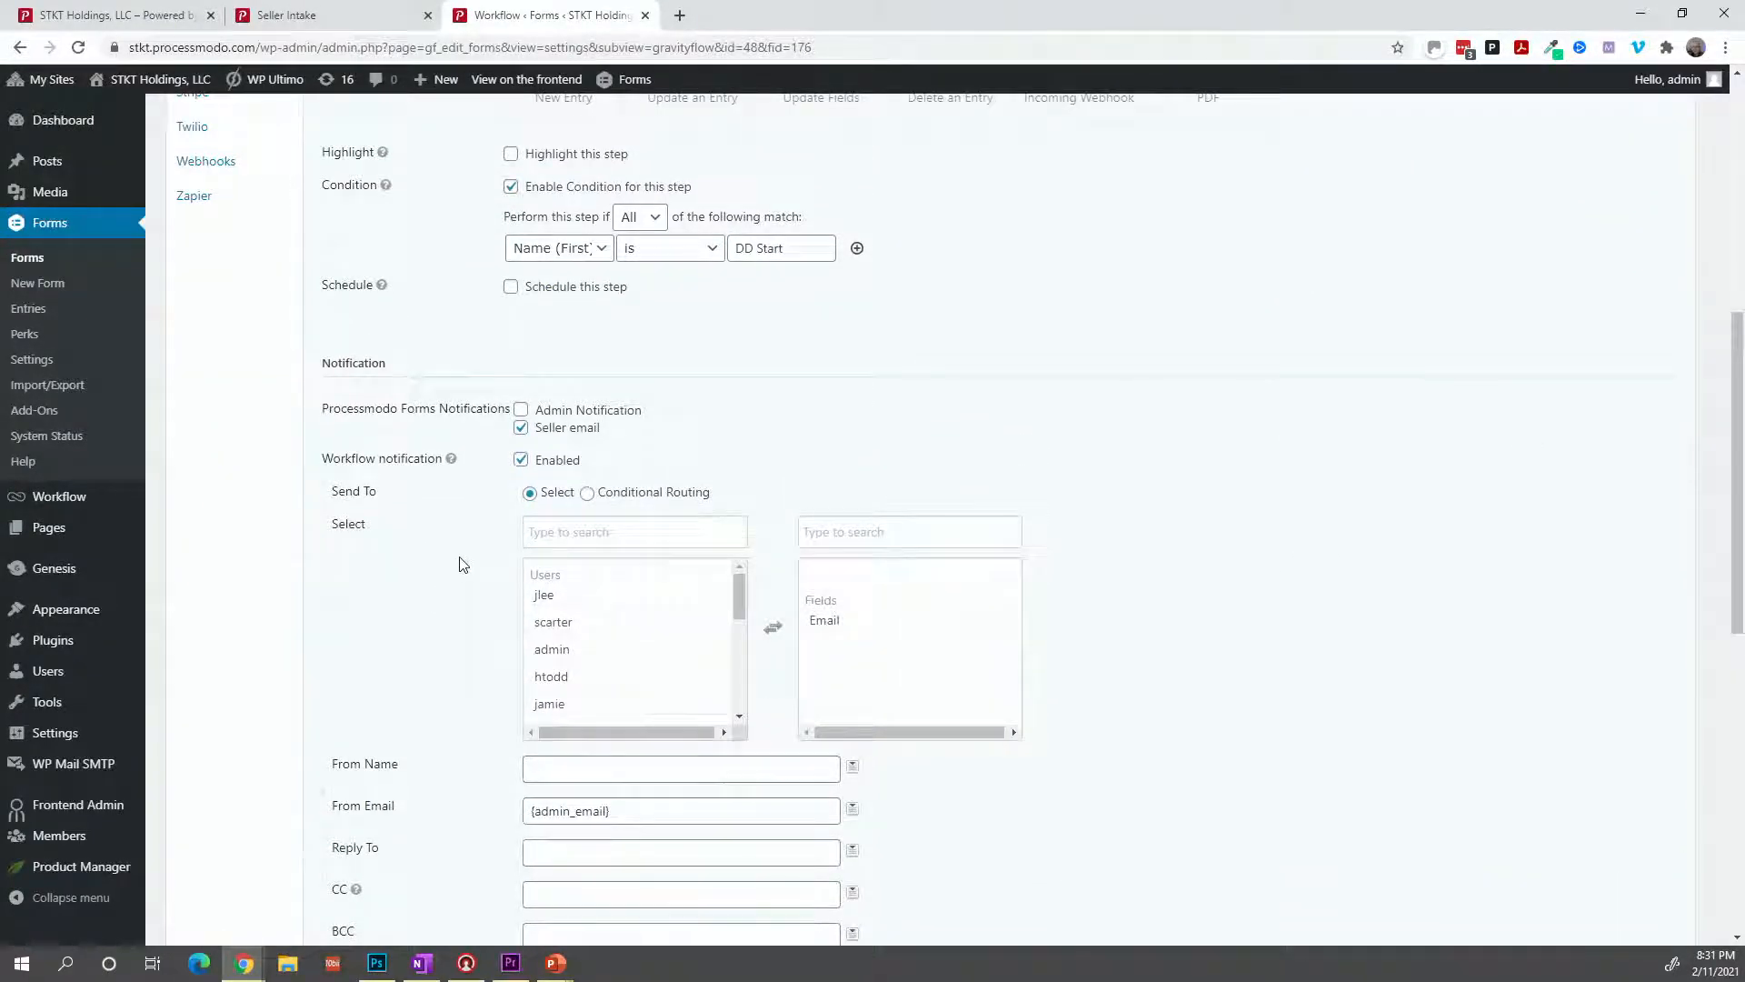
scroll(460, 564, "up", 2)
scroll(459, 565, "up", 1)
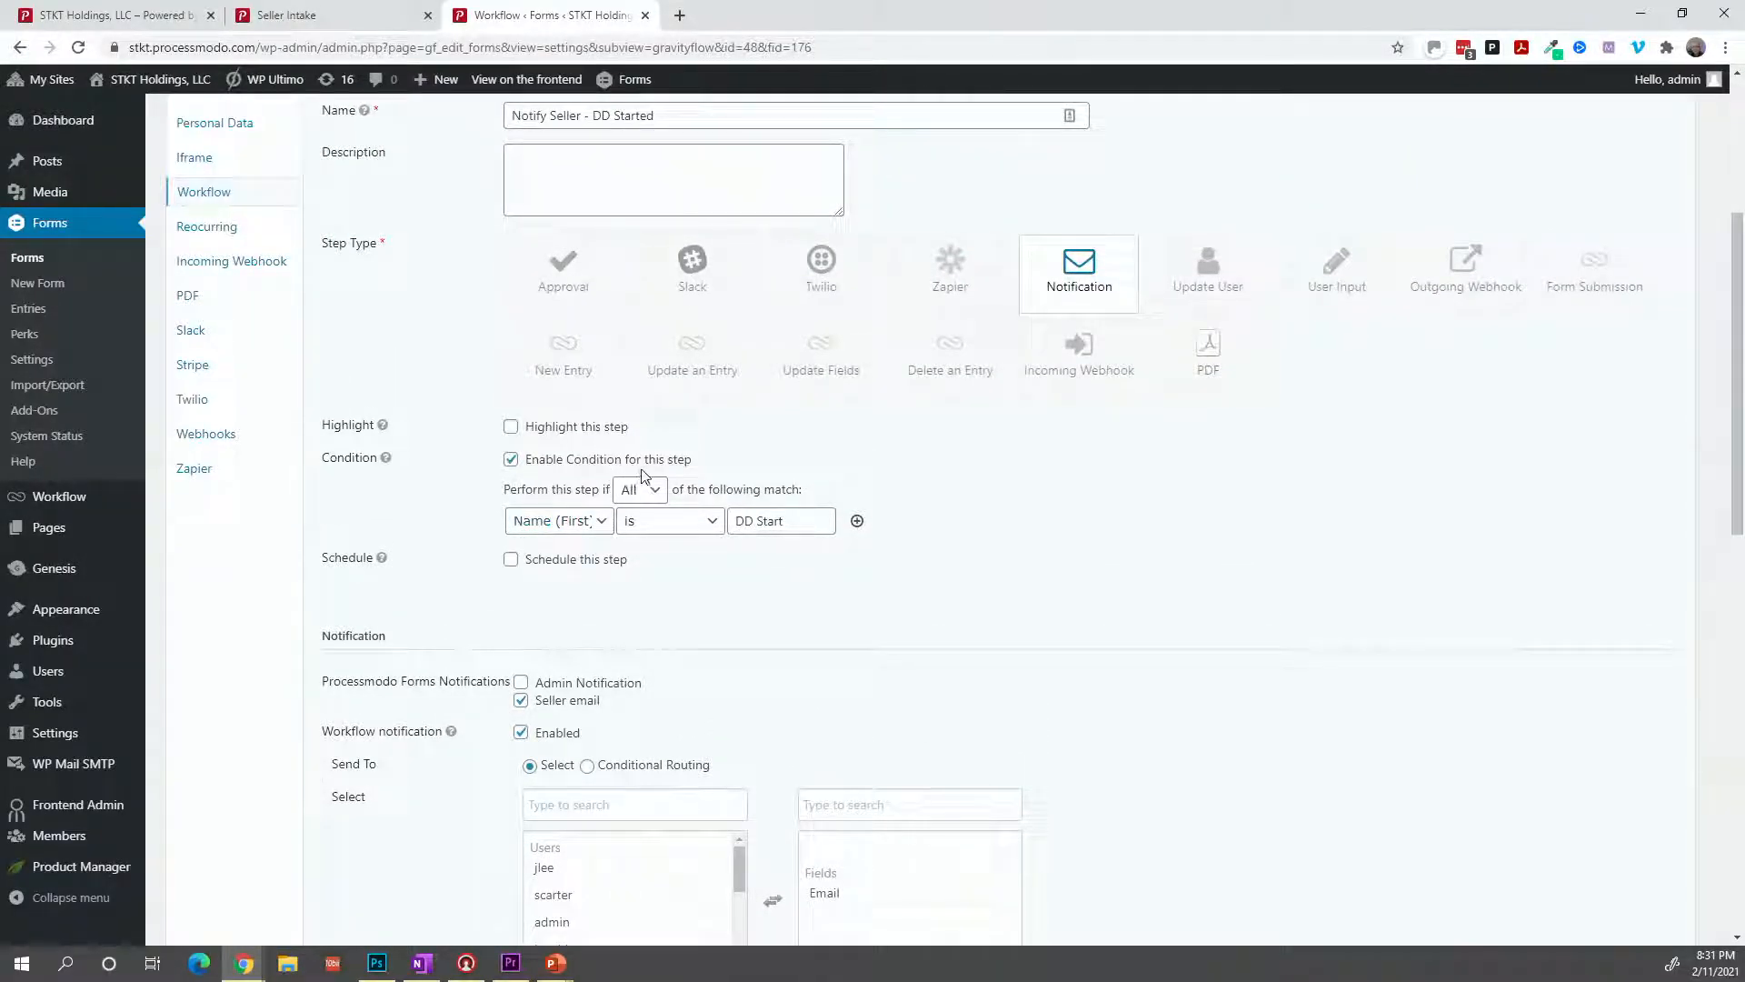
Change the step condition to DD Start is Yes and save the step settings.
left_click(602, 520)
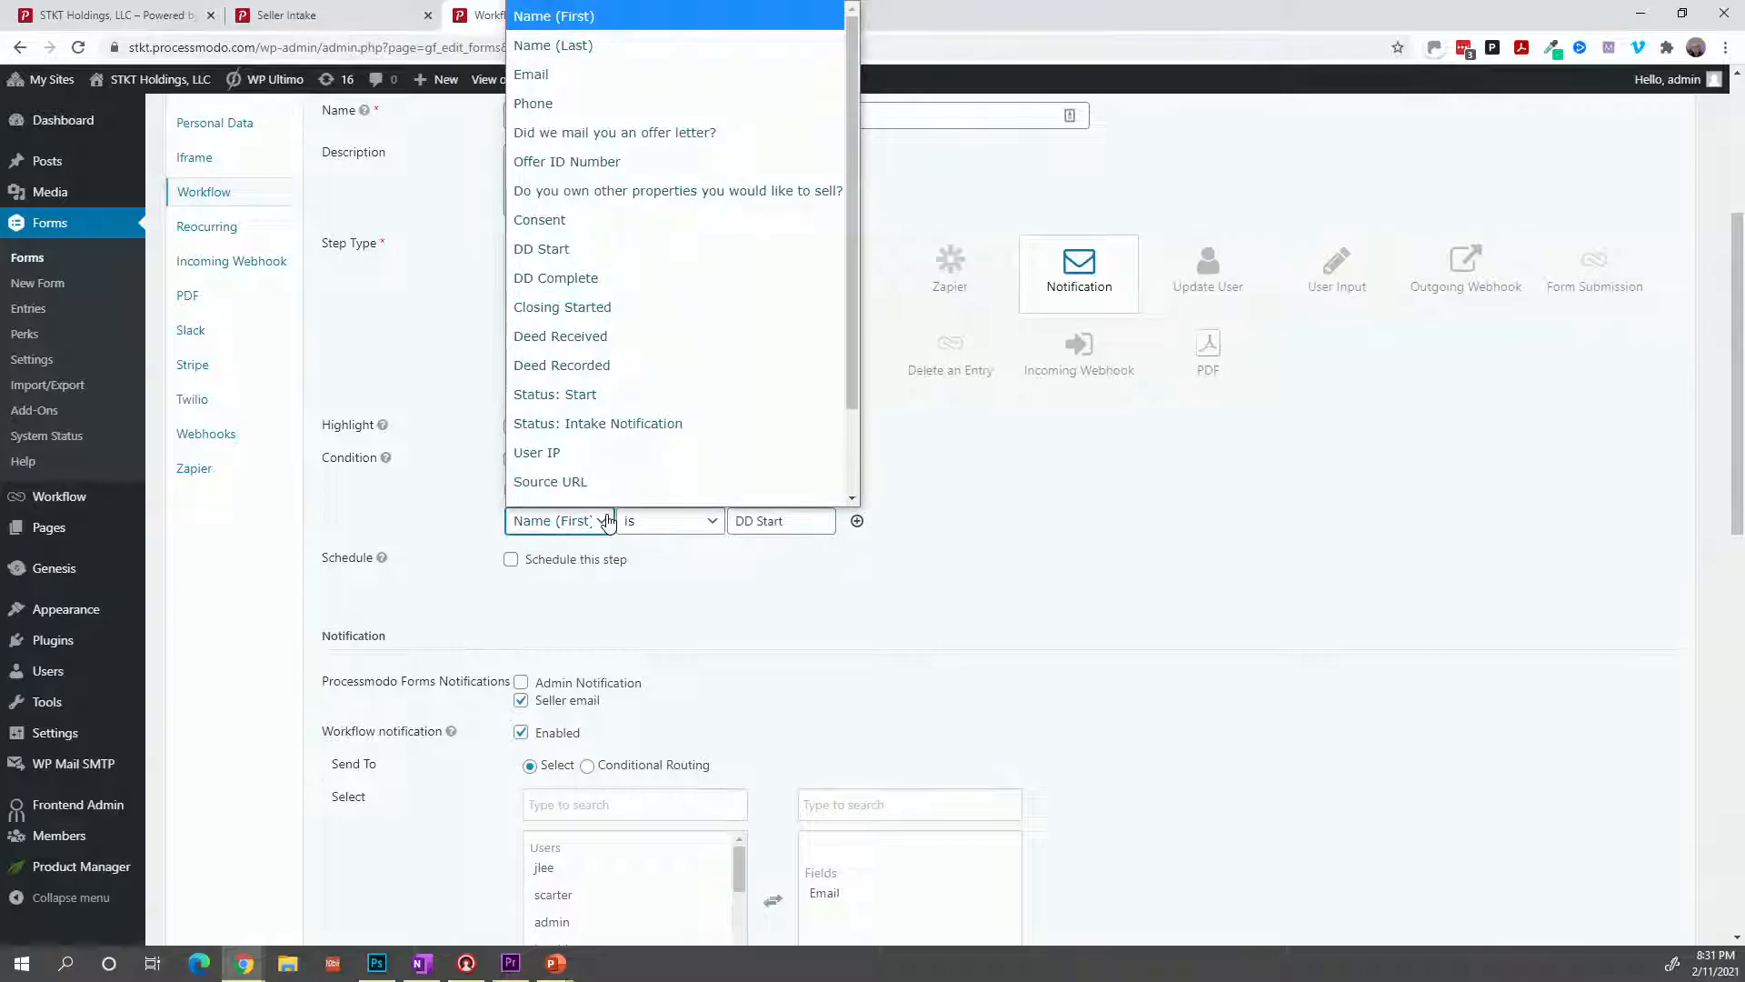
scroll(640, 425, "down", 1)
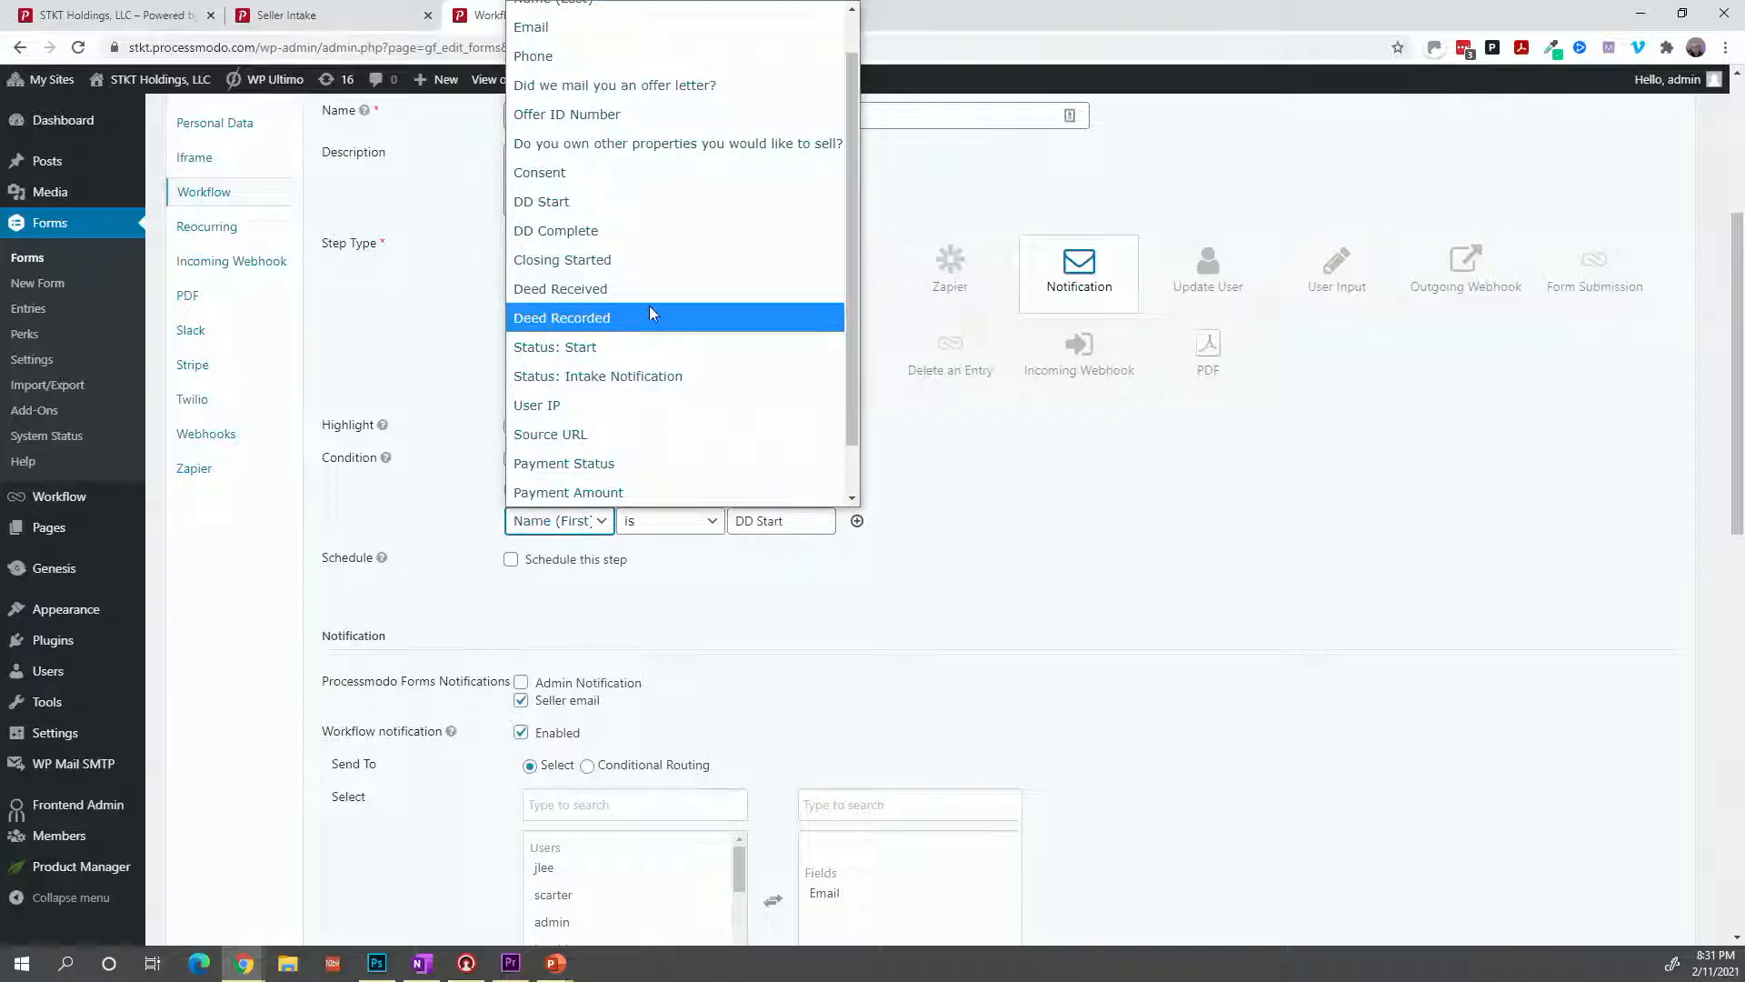
left_click(654, 202)
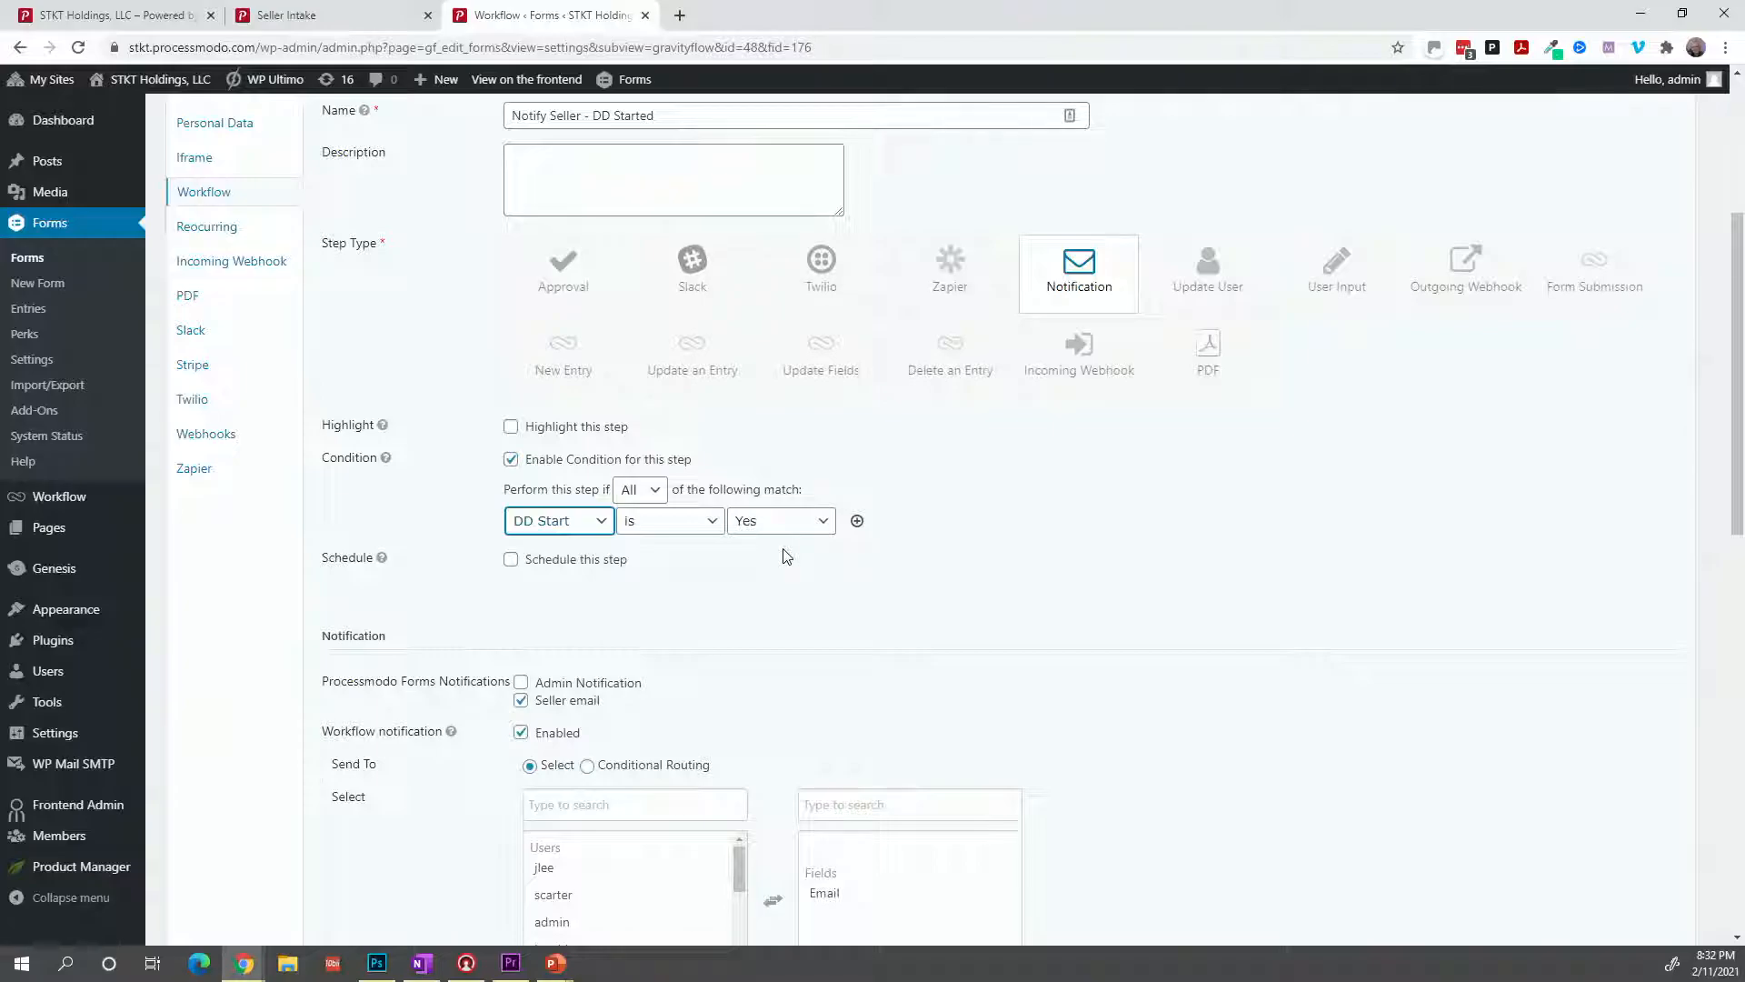
scroll(786, 556, "down", 7)
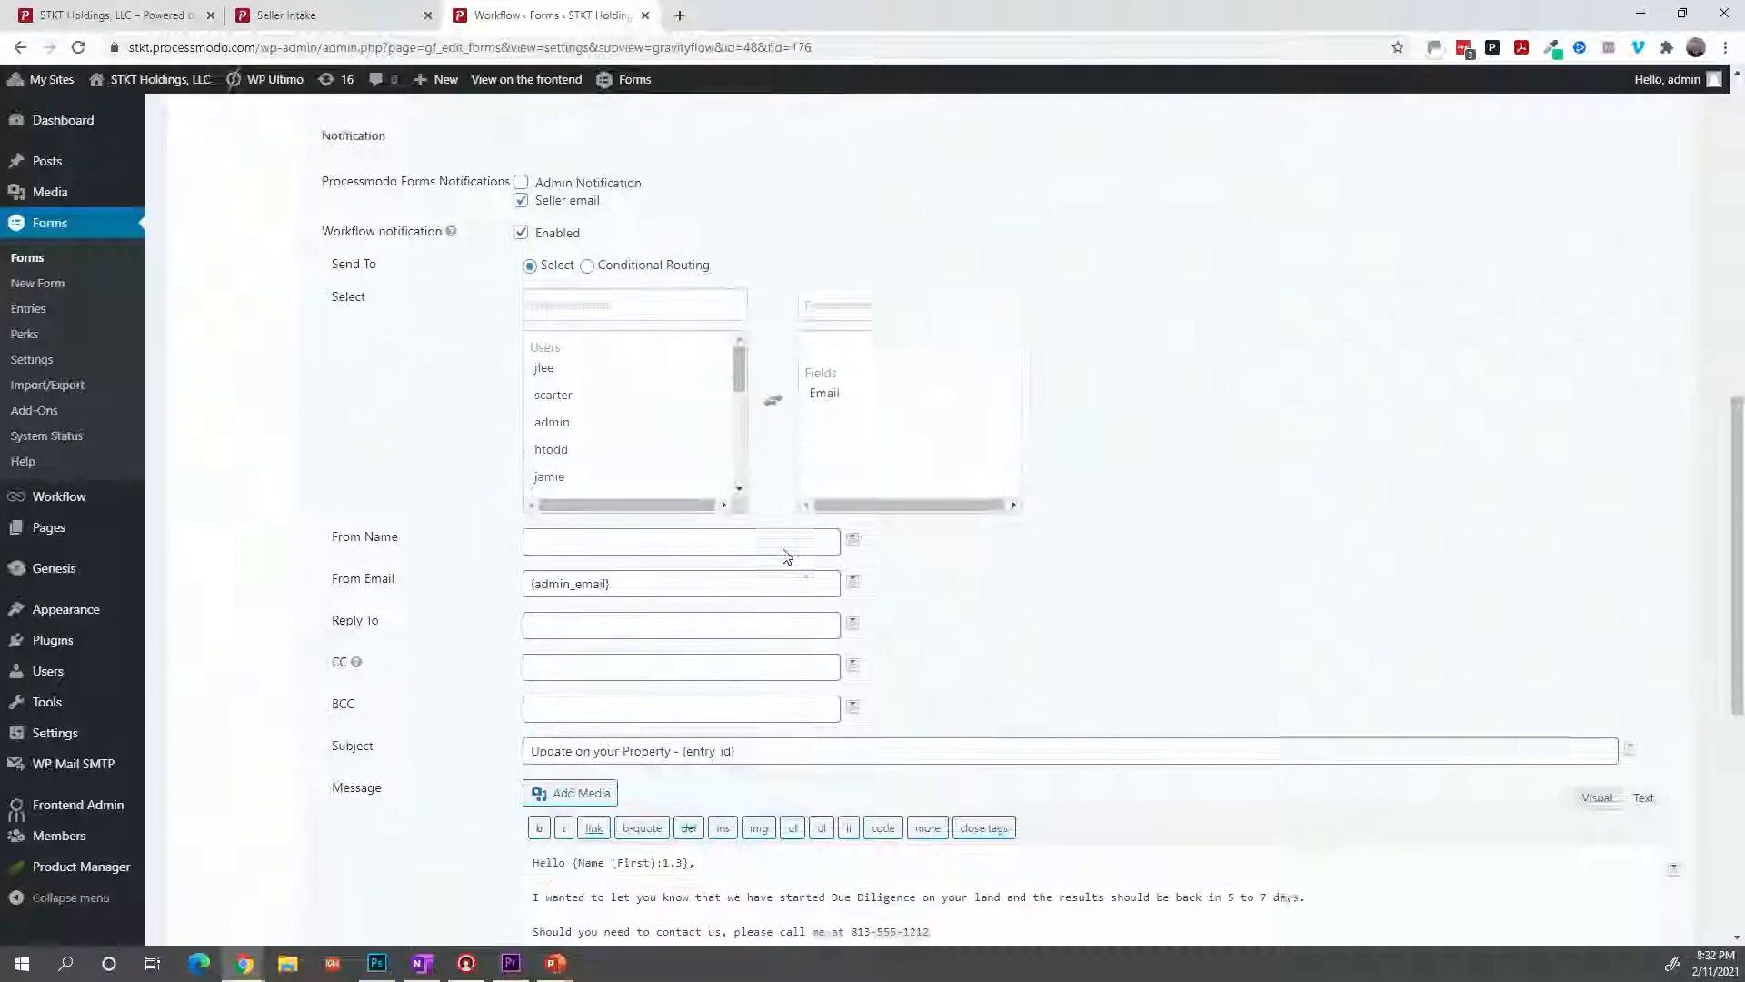
scroll(787, 556, "down", 5)
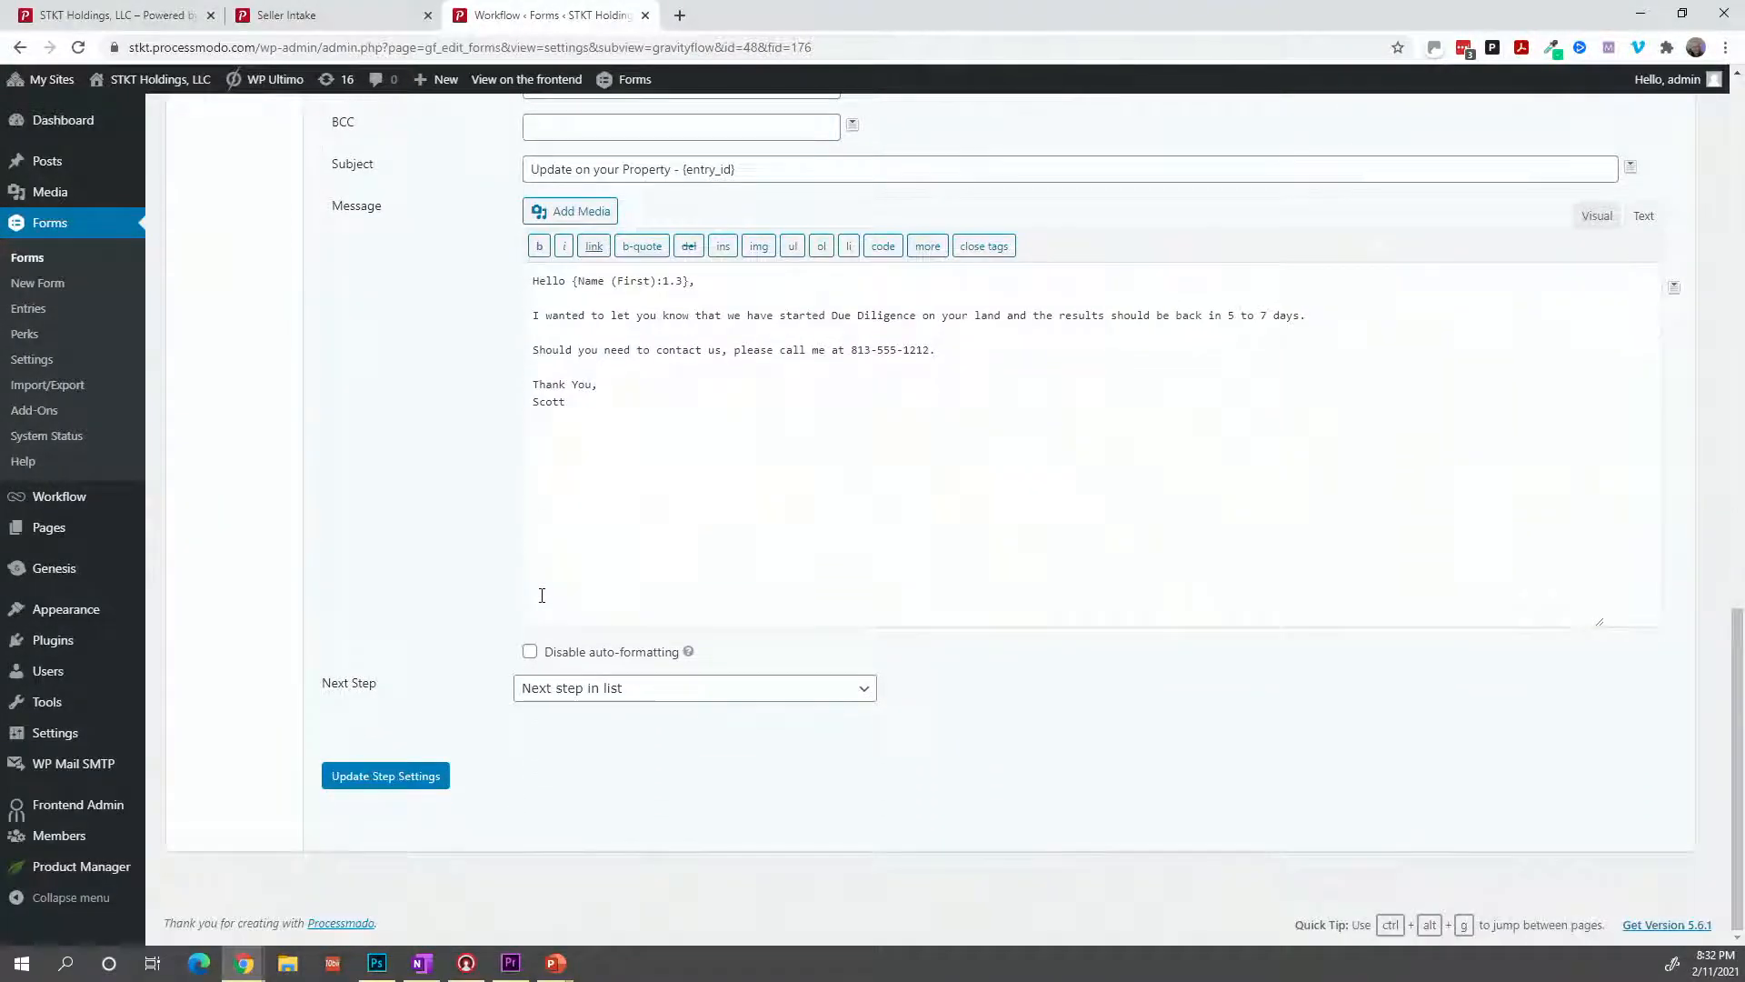
left_click(412, 777)
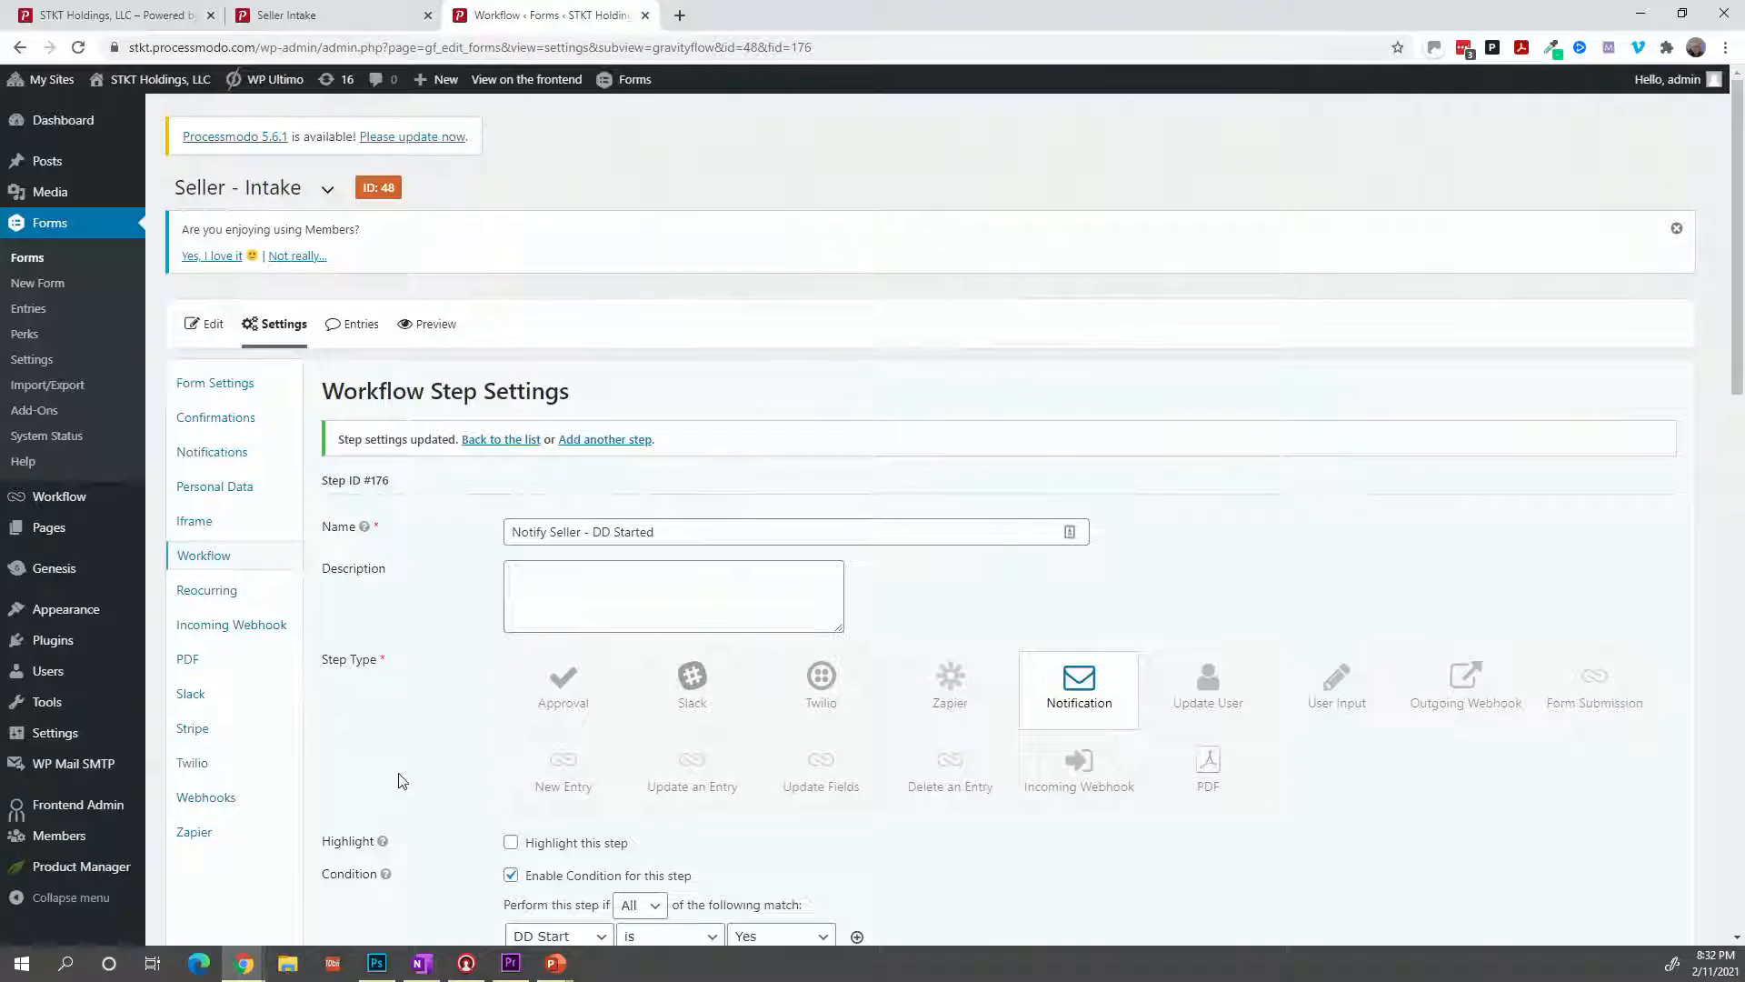
scroll(373, 721, "down", 1)
scroll(369, 720, "down", 5)
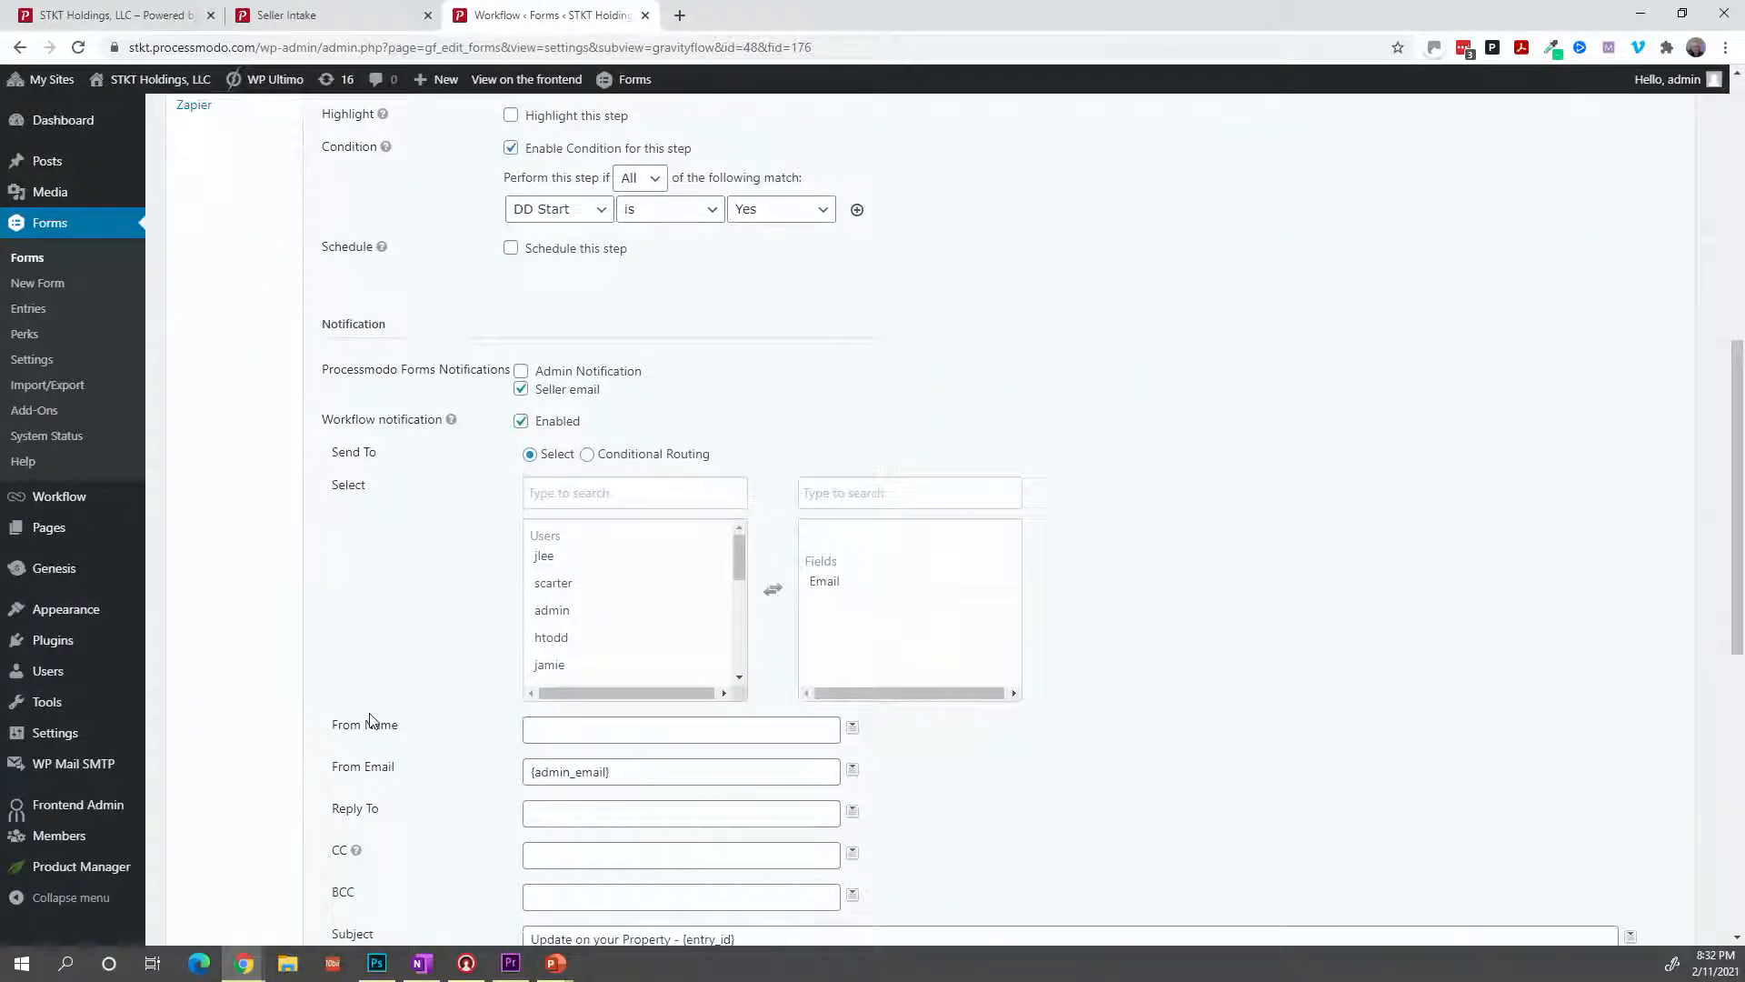
scroll(369, 719, "up", 1)
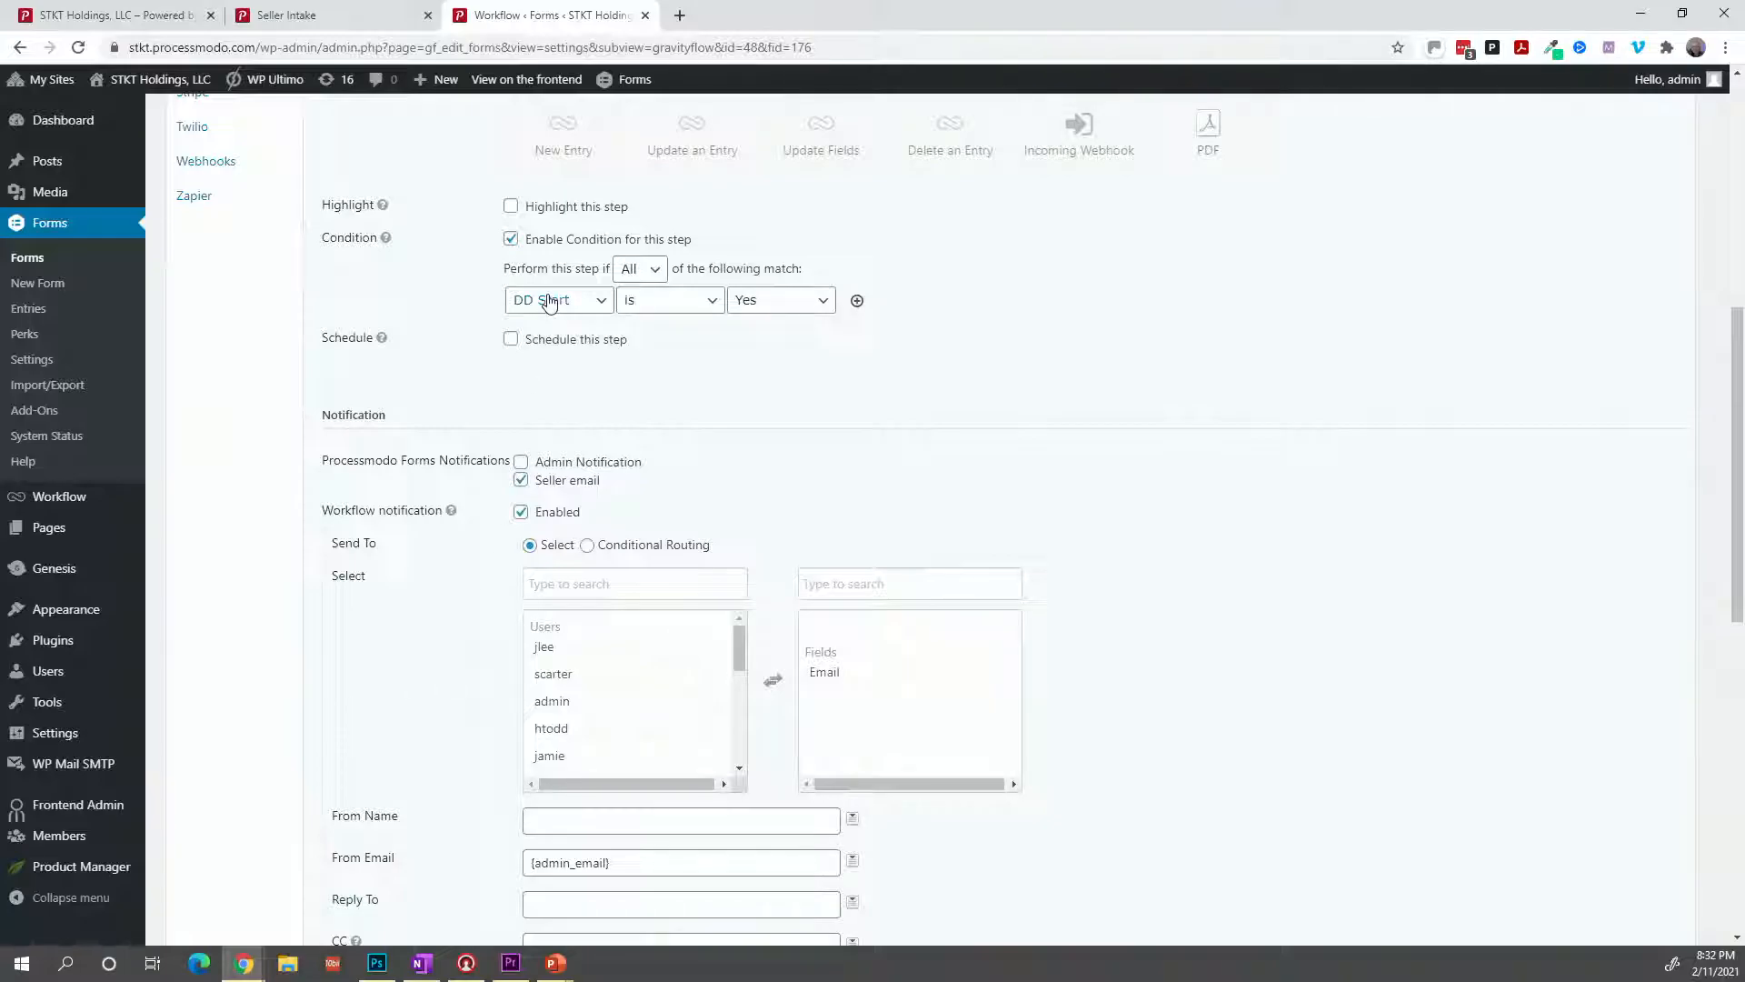
scroll(575, 367, "up", 1)
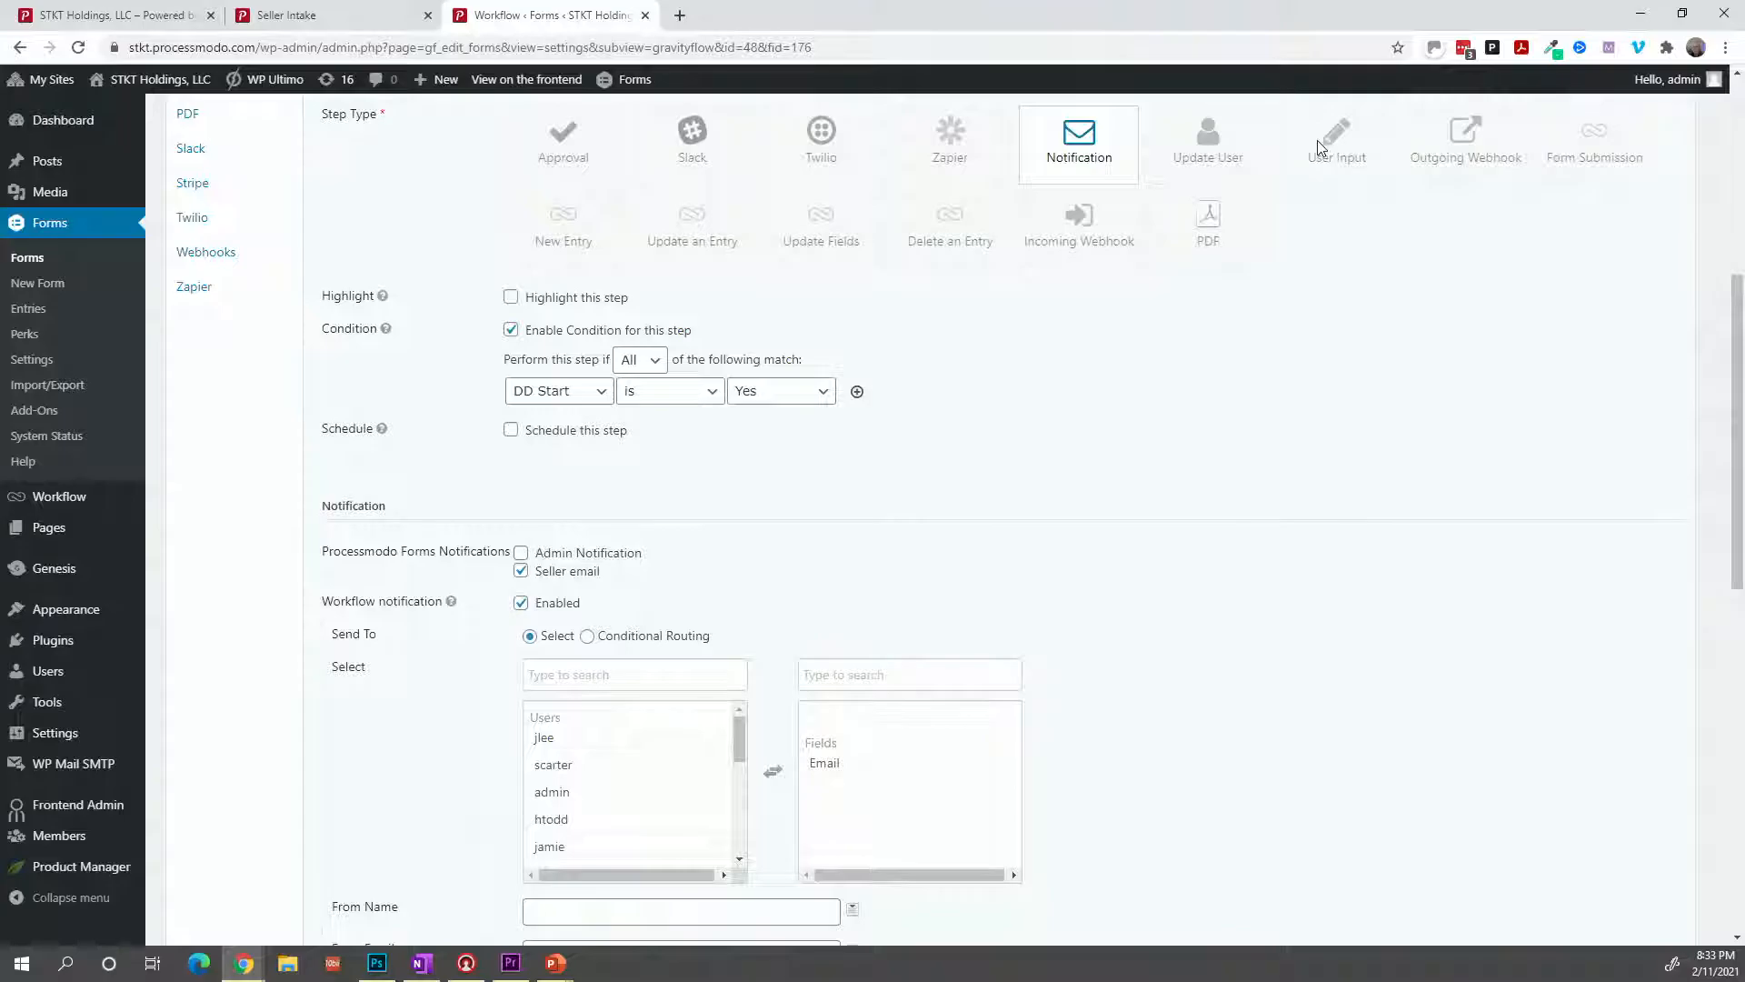
scroll(1291, 228, "up", 3)
scroll(386, 429, "down", 3)
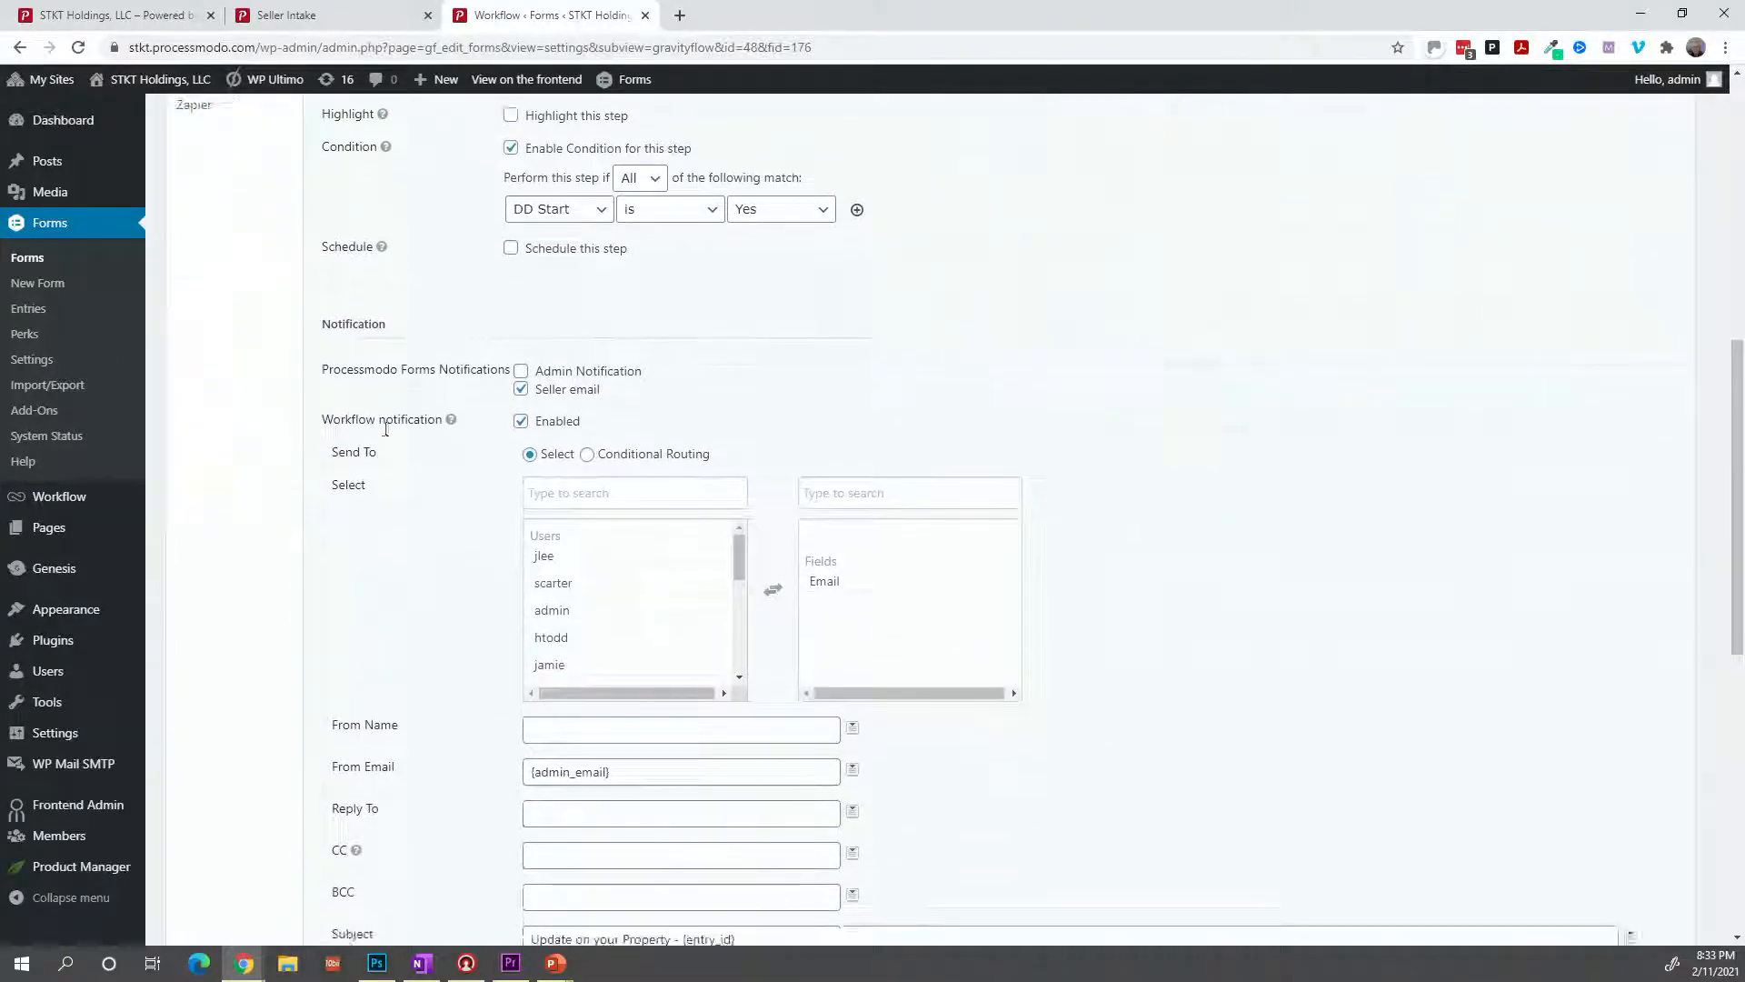
scroll(417, 494, "down", 6)
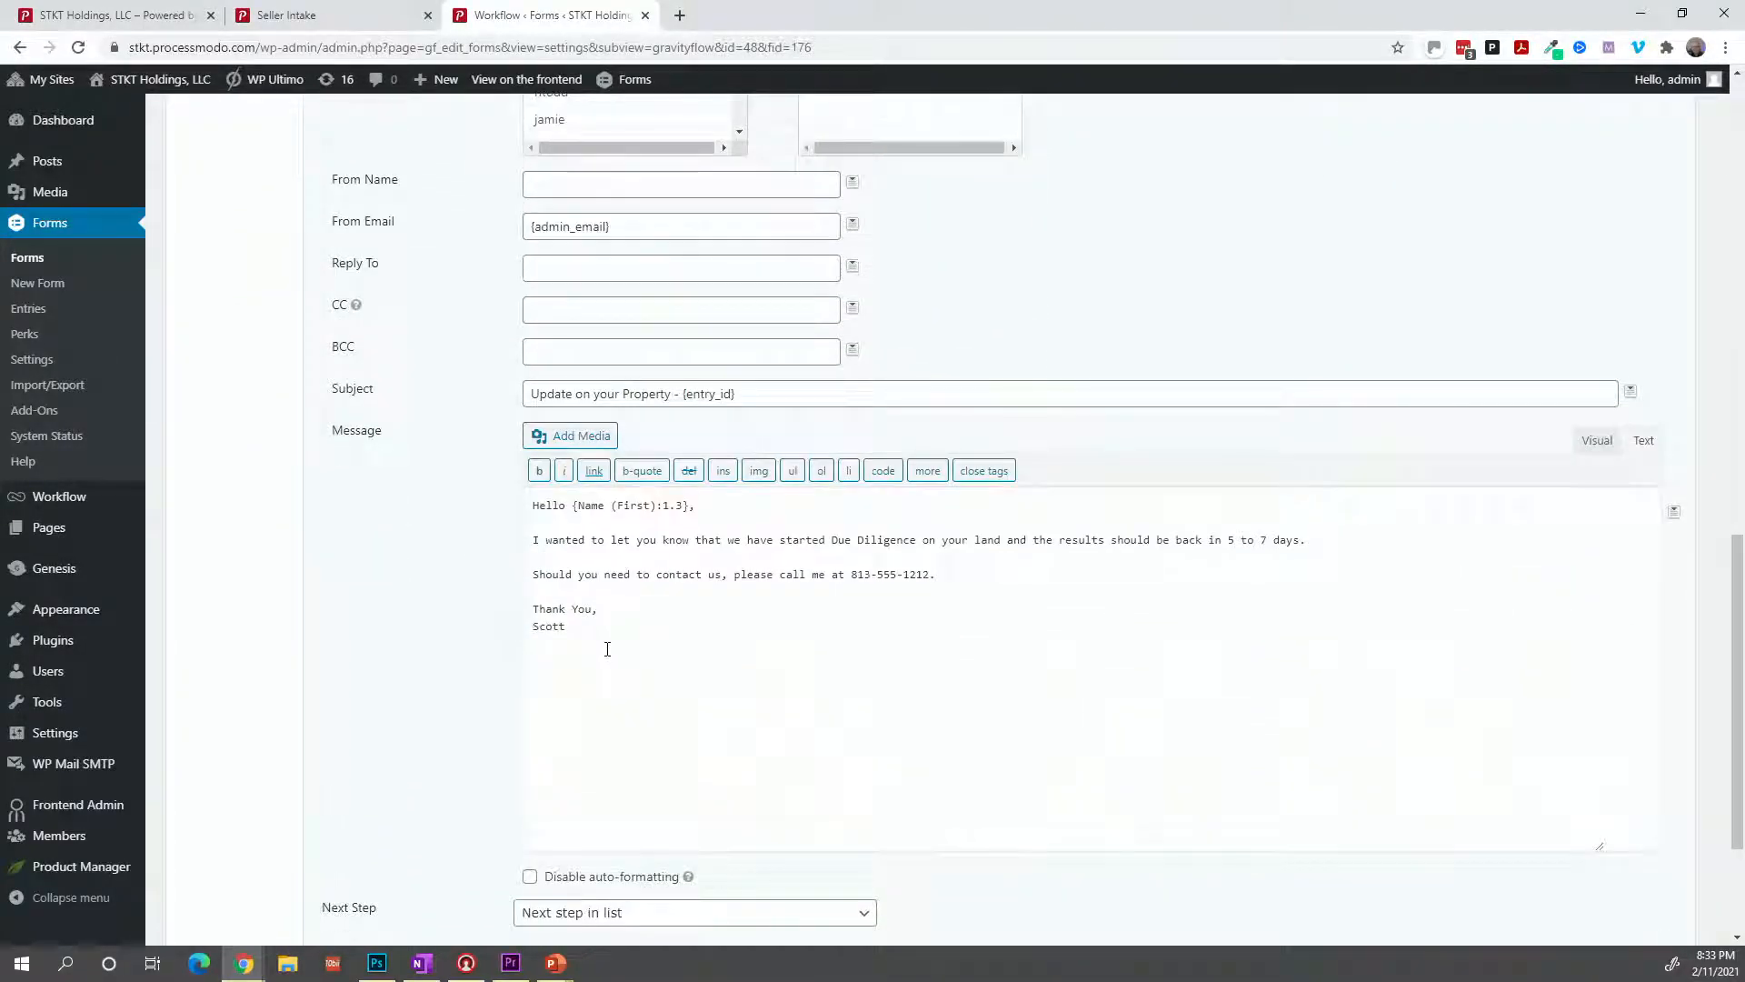
left_click_drag(608, 648, 518, 508)
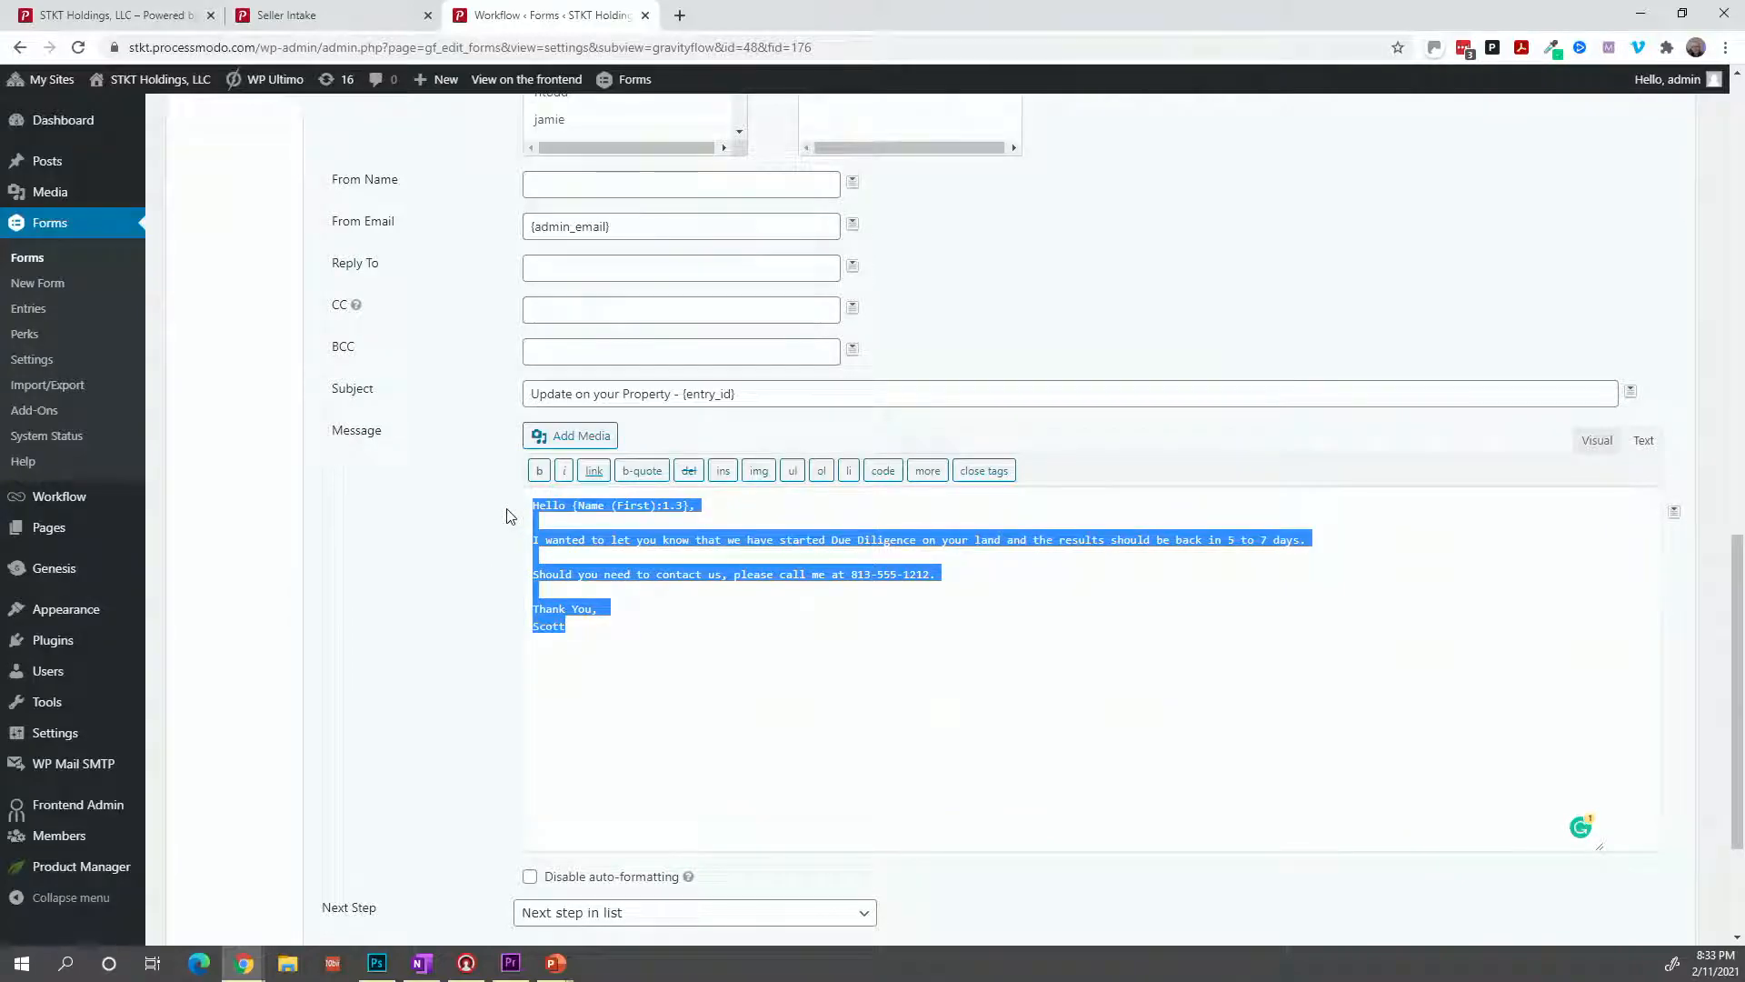
scroll(302, 367, "up", 12)
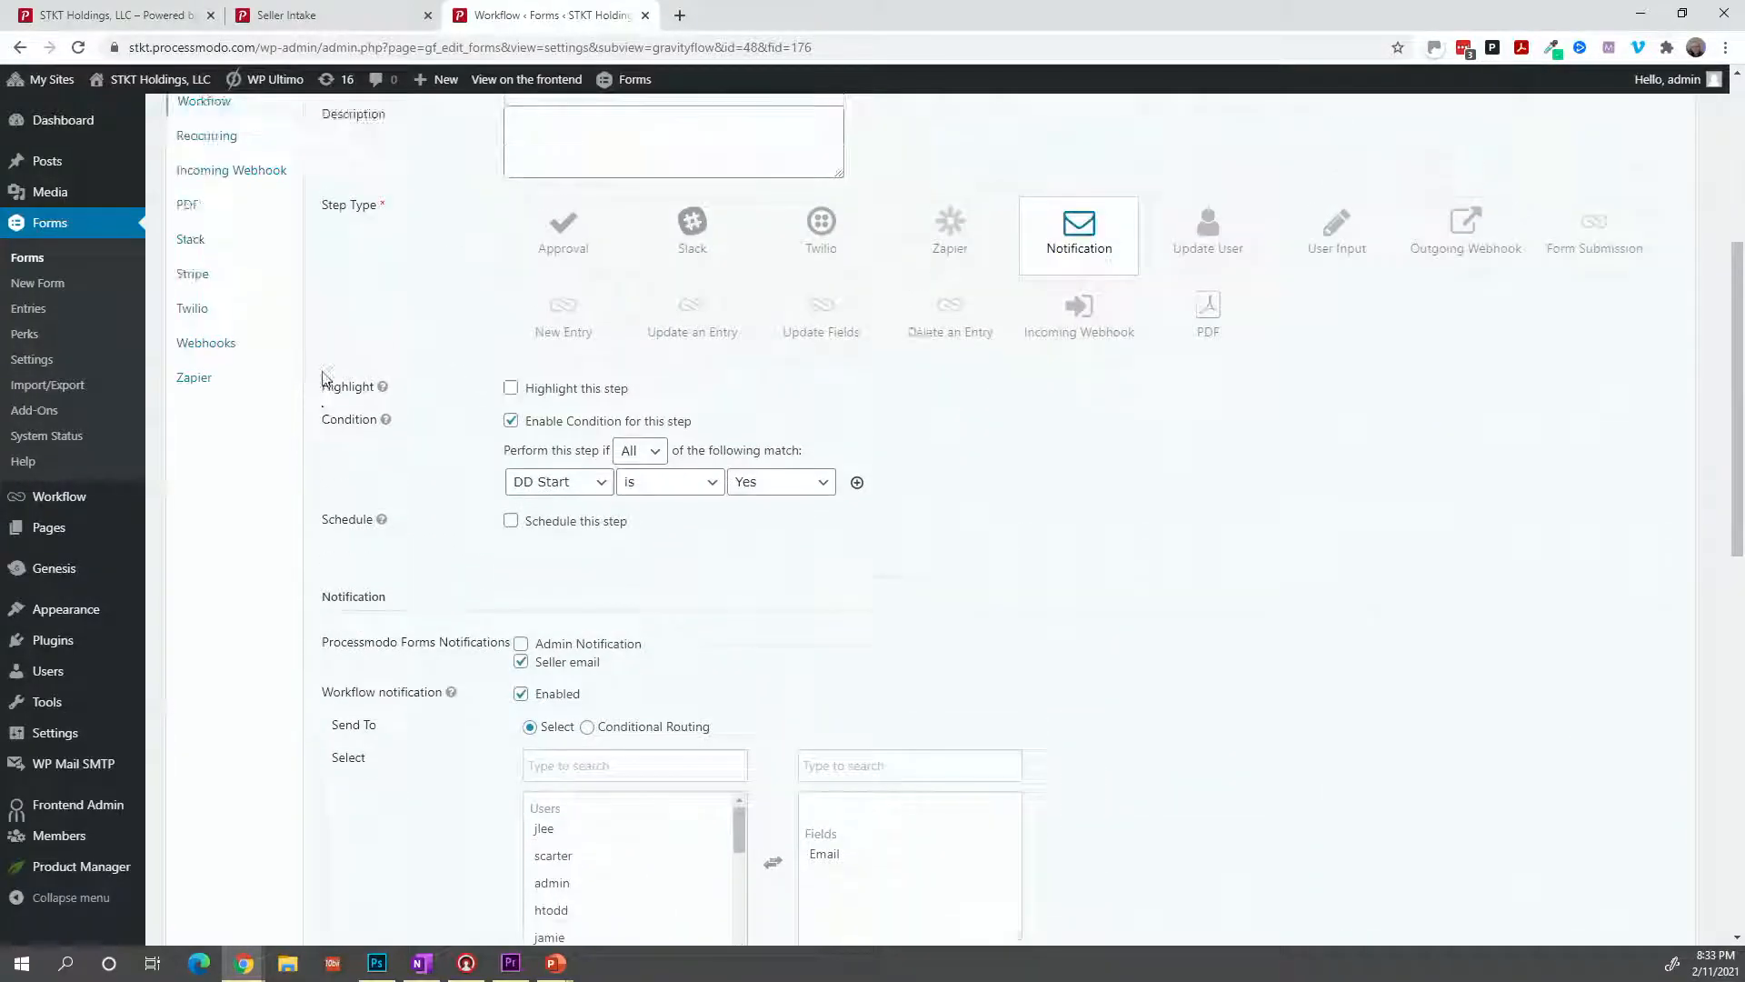
Delete the Notify Seller - DD Started step and begin adding a new workflow step.
left_click(238, 377)
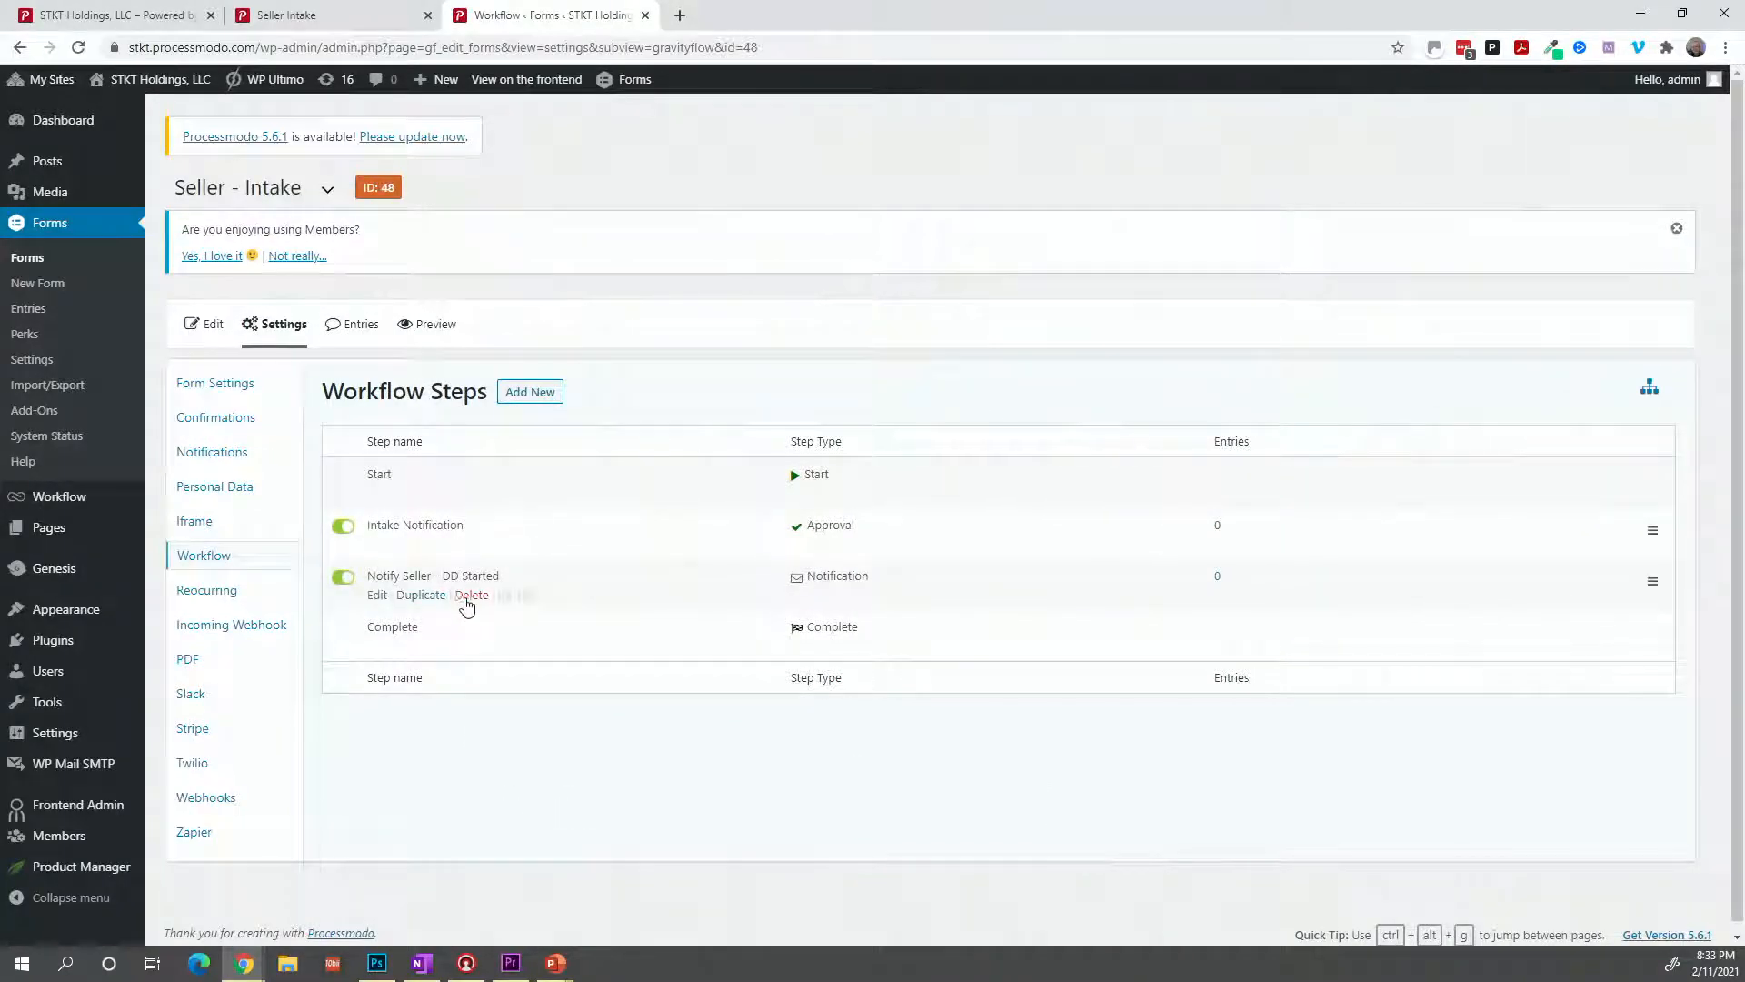
left_click(470, 596)
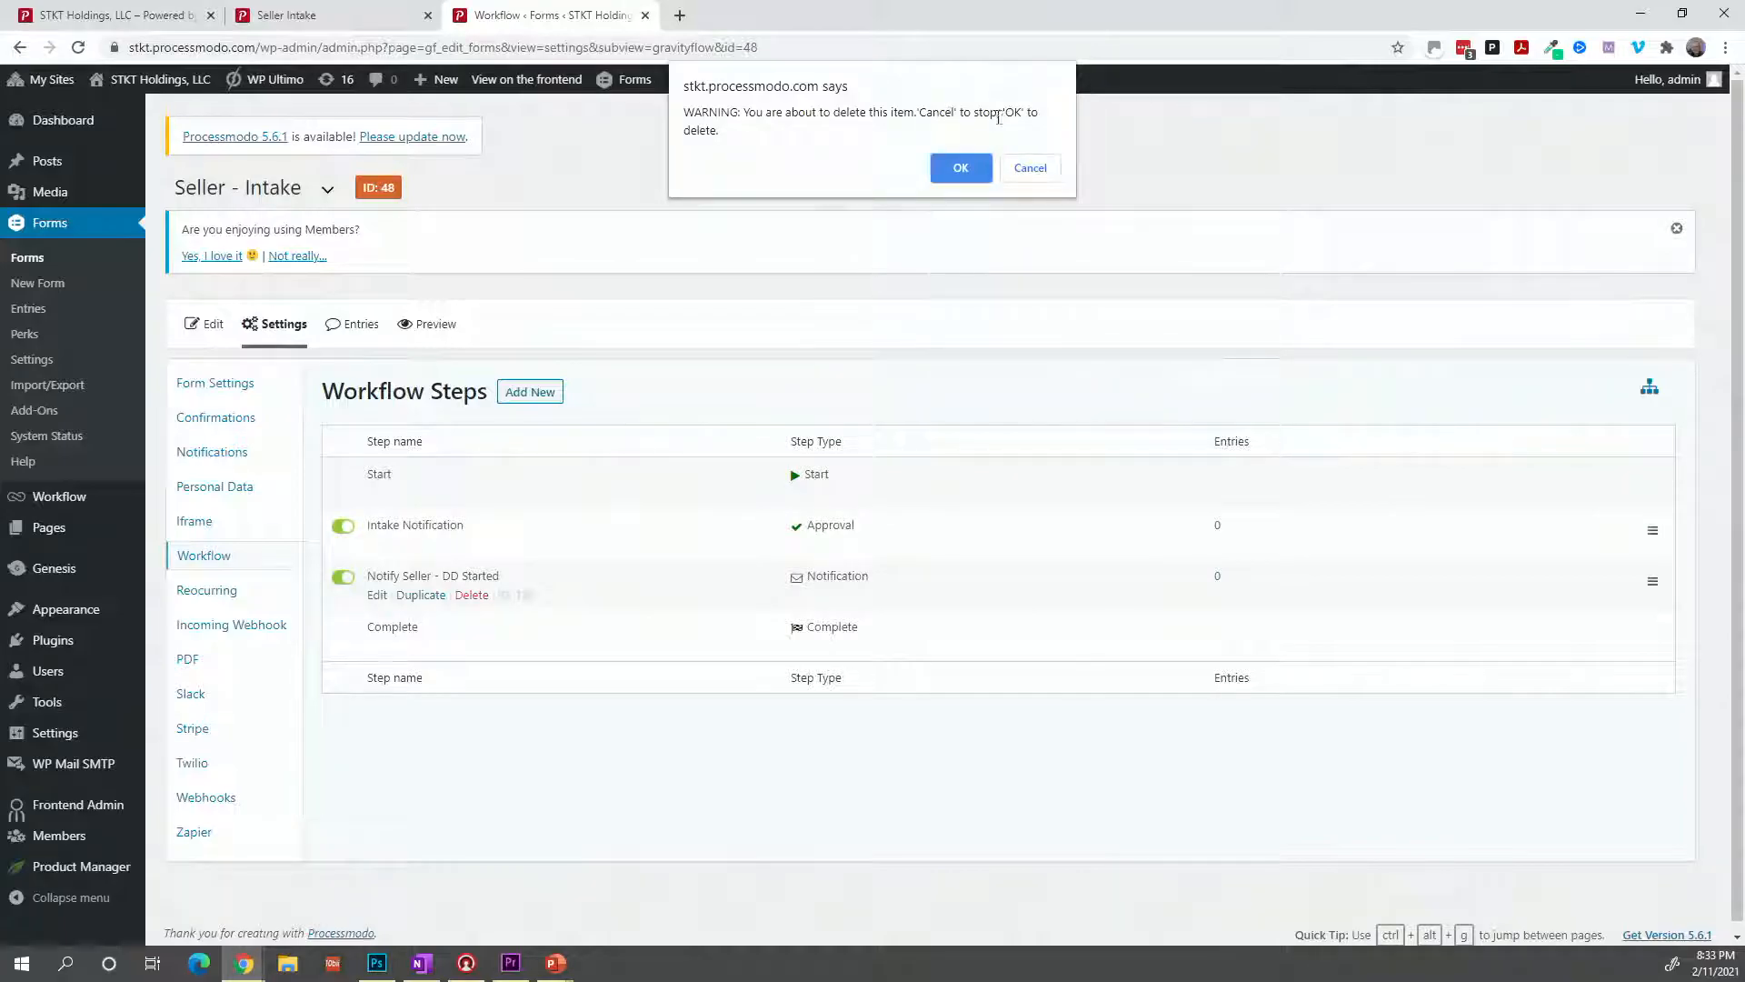
left_click(962, 167)
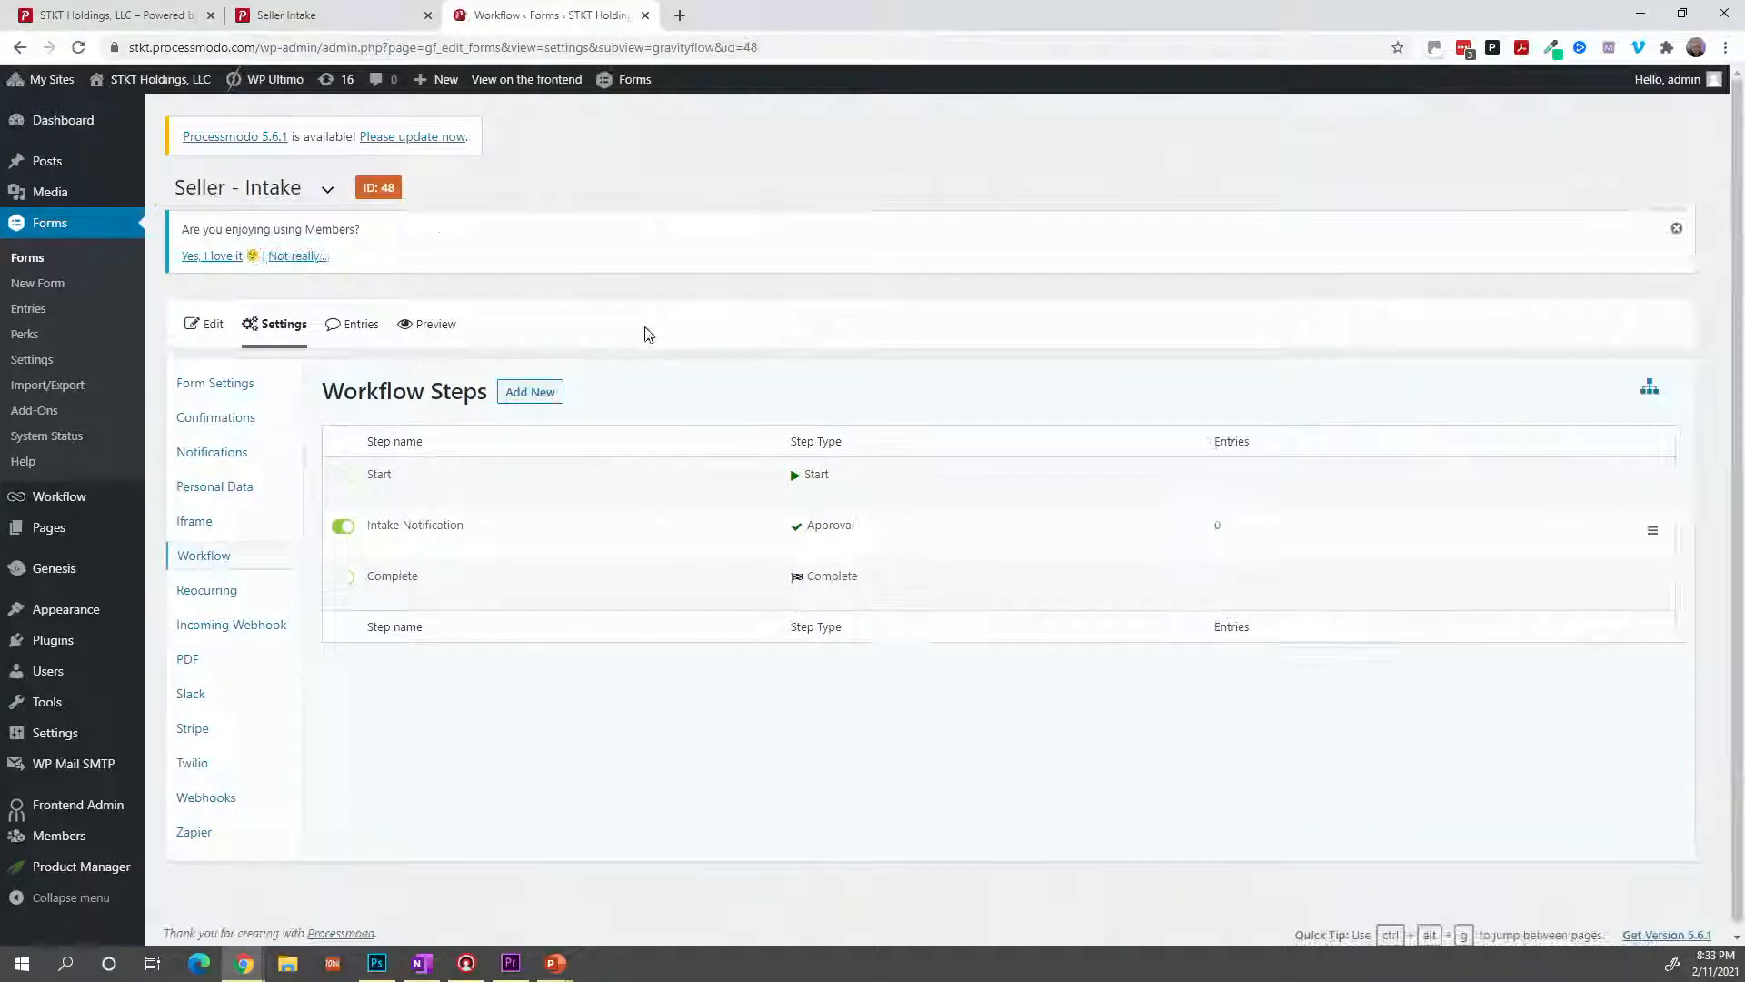
left_click(546, 393)
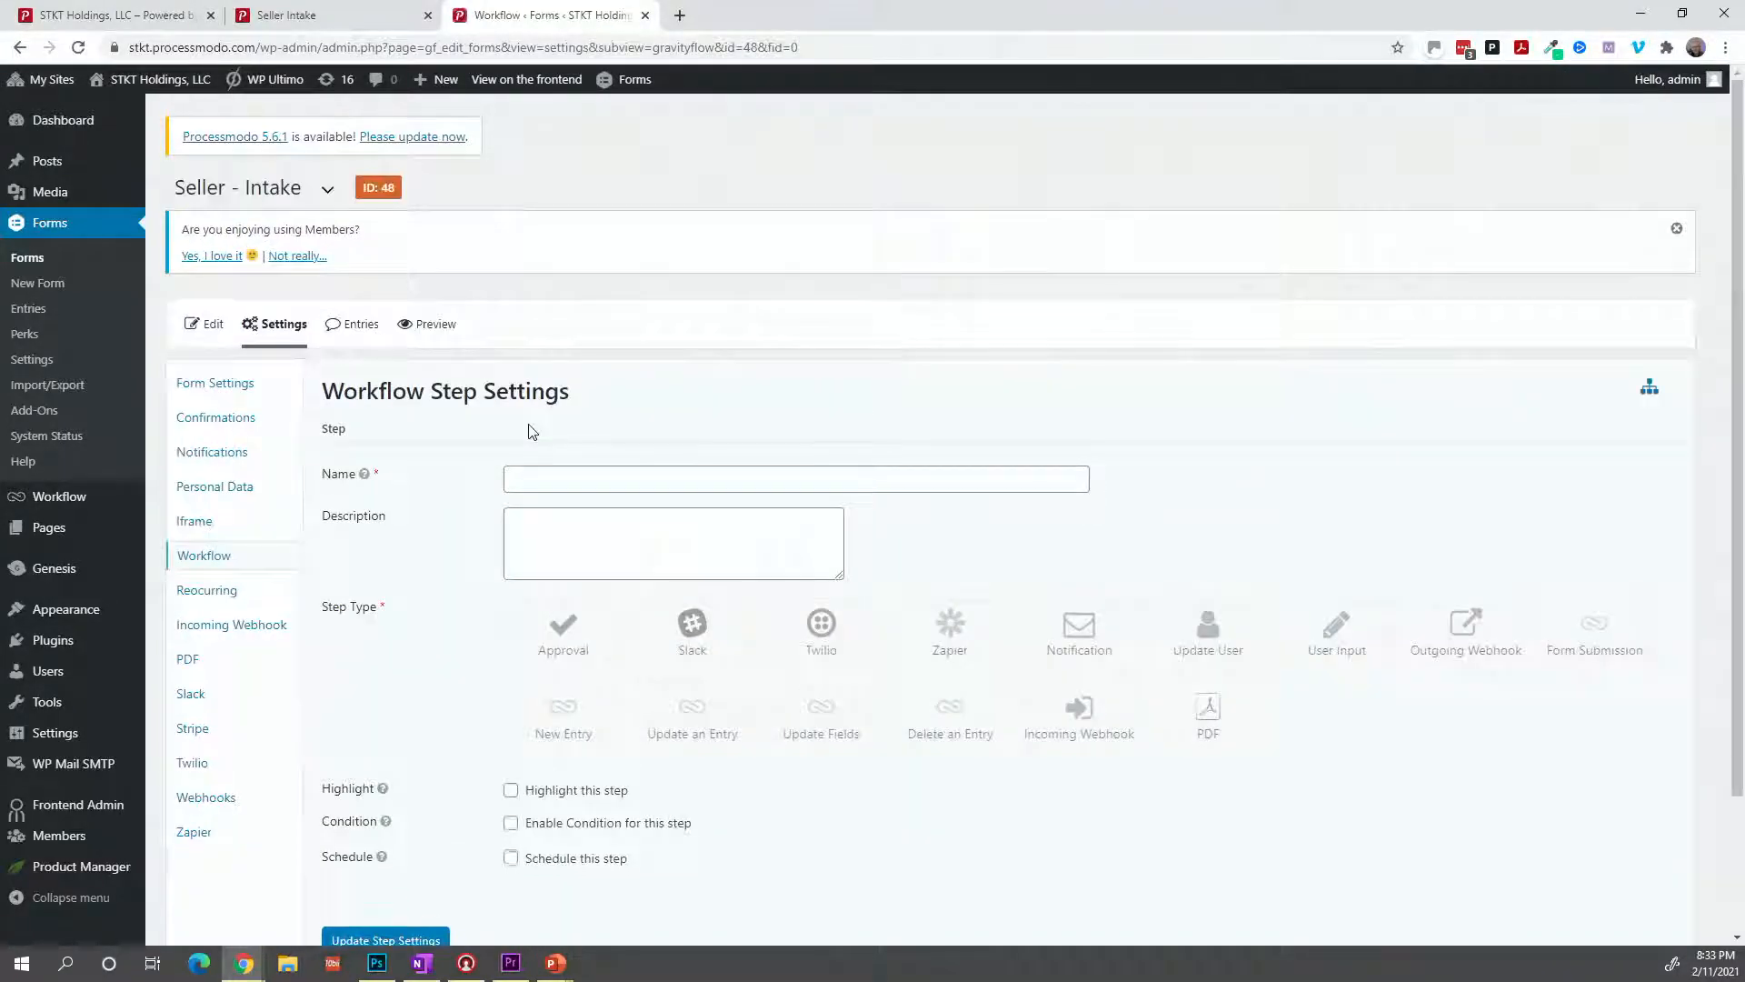
Name the step 'DD Start' as a User Input step for admin, with the assignee email on.
left_click(534, 479)
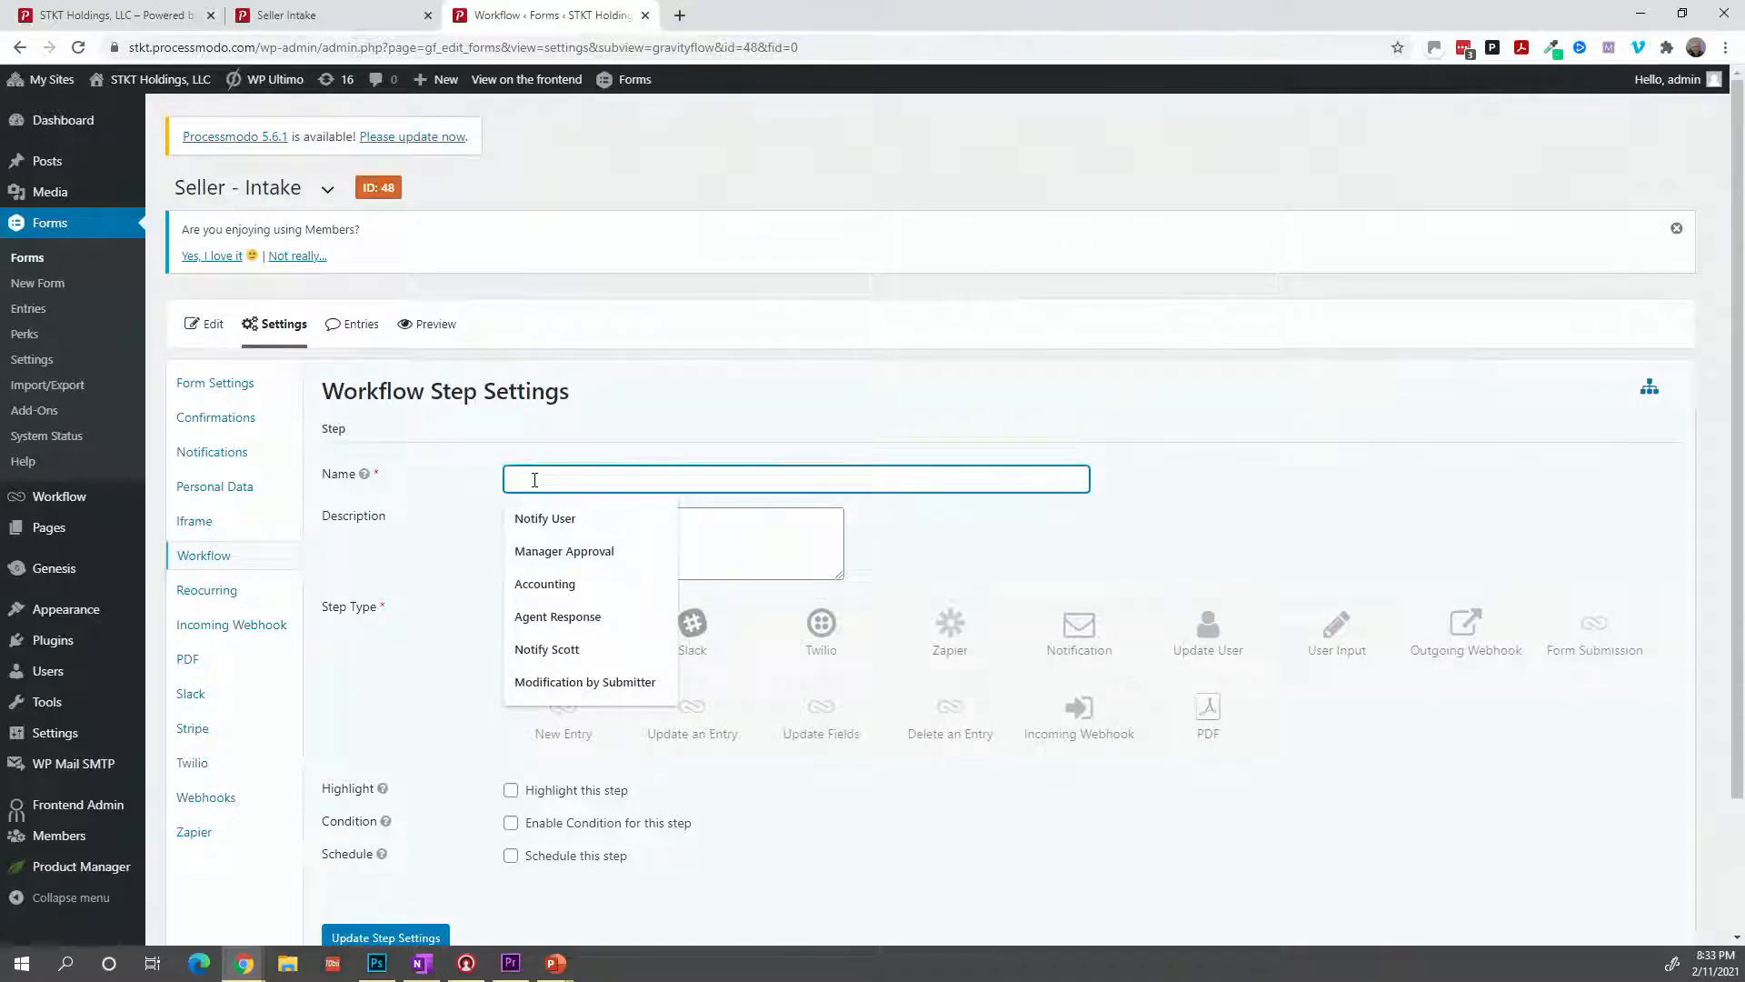
type("DD Start")
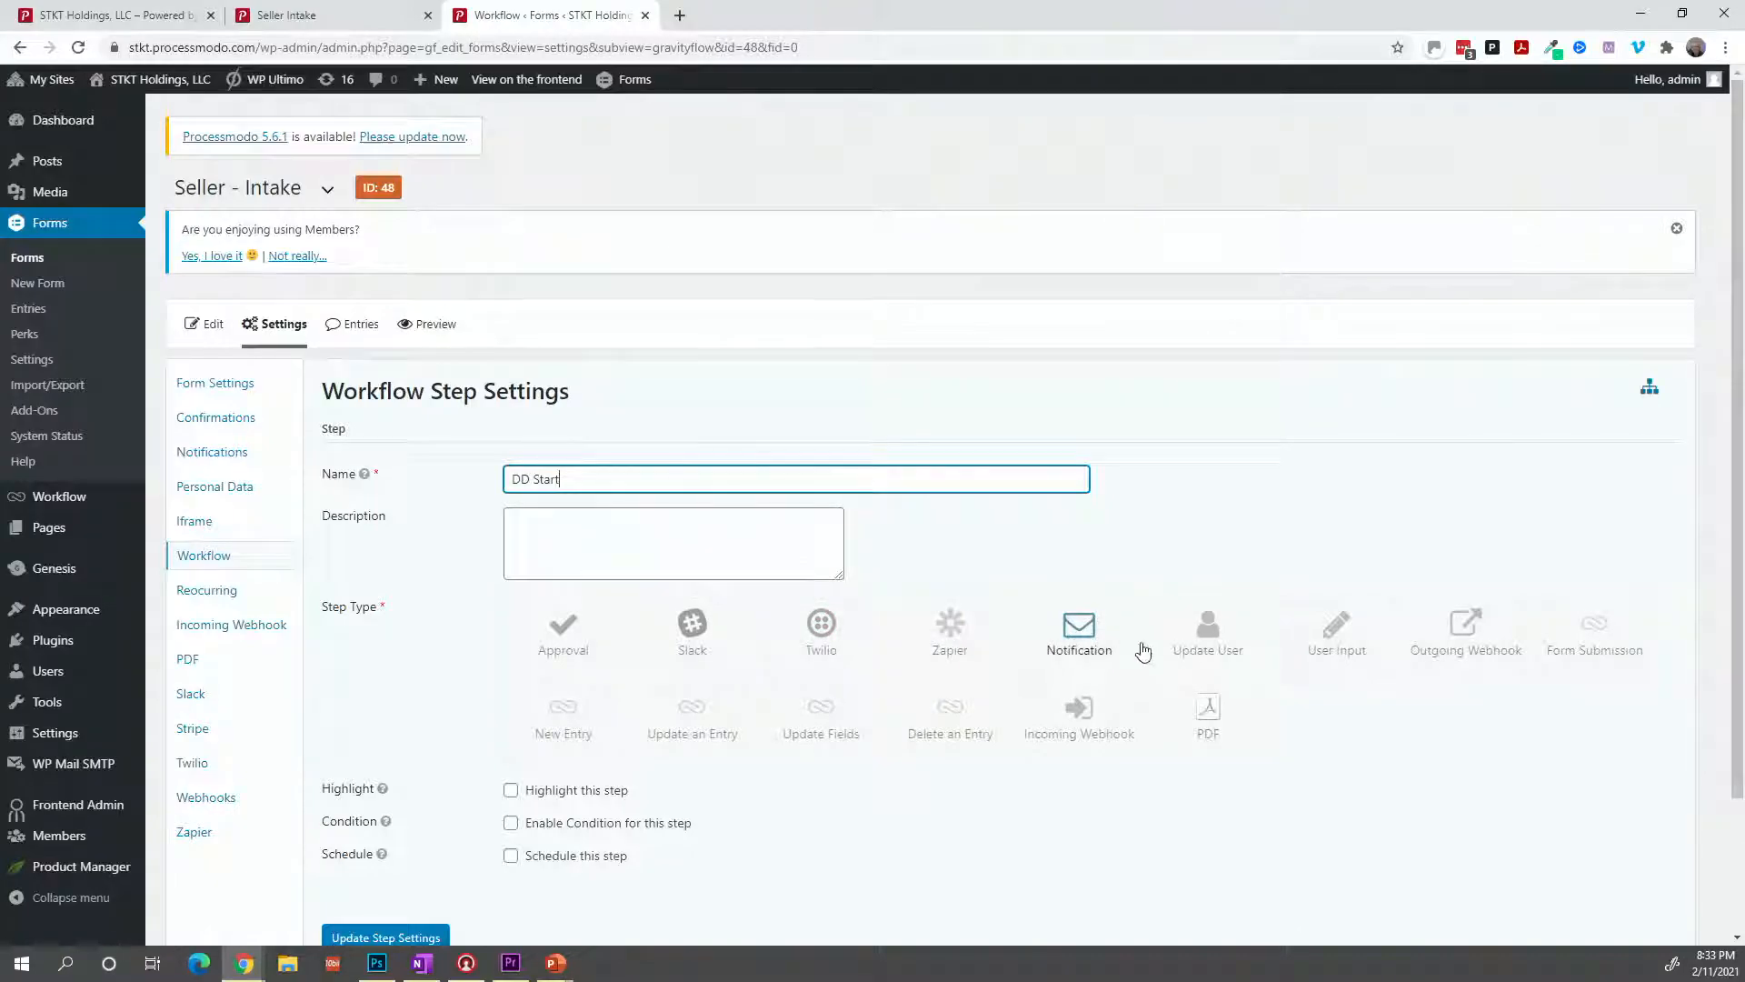
left_click(1301, 646)
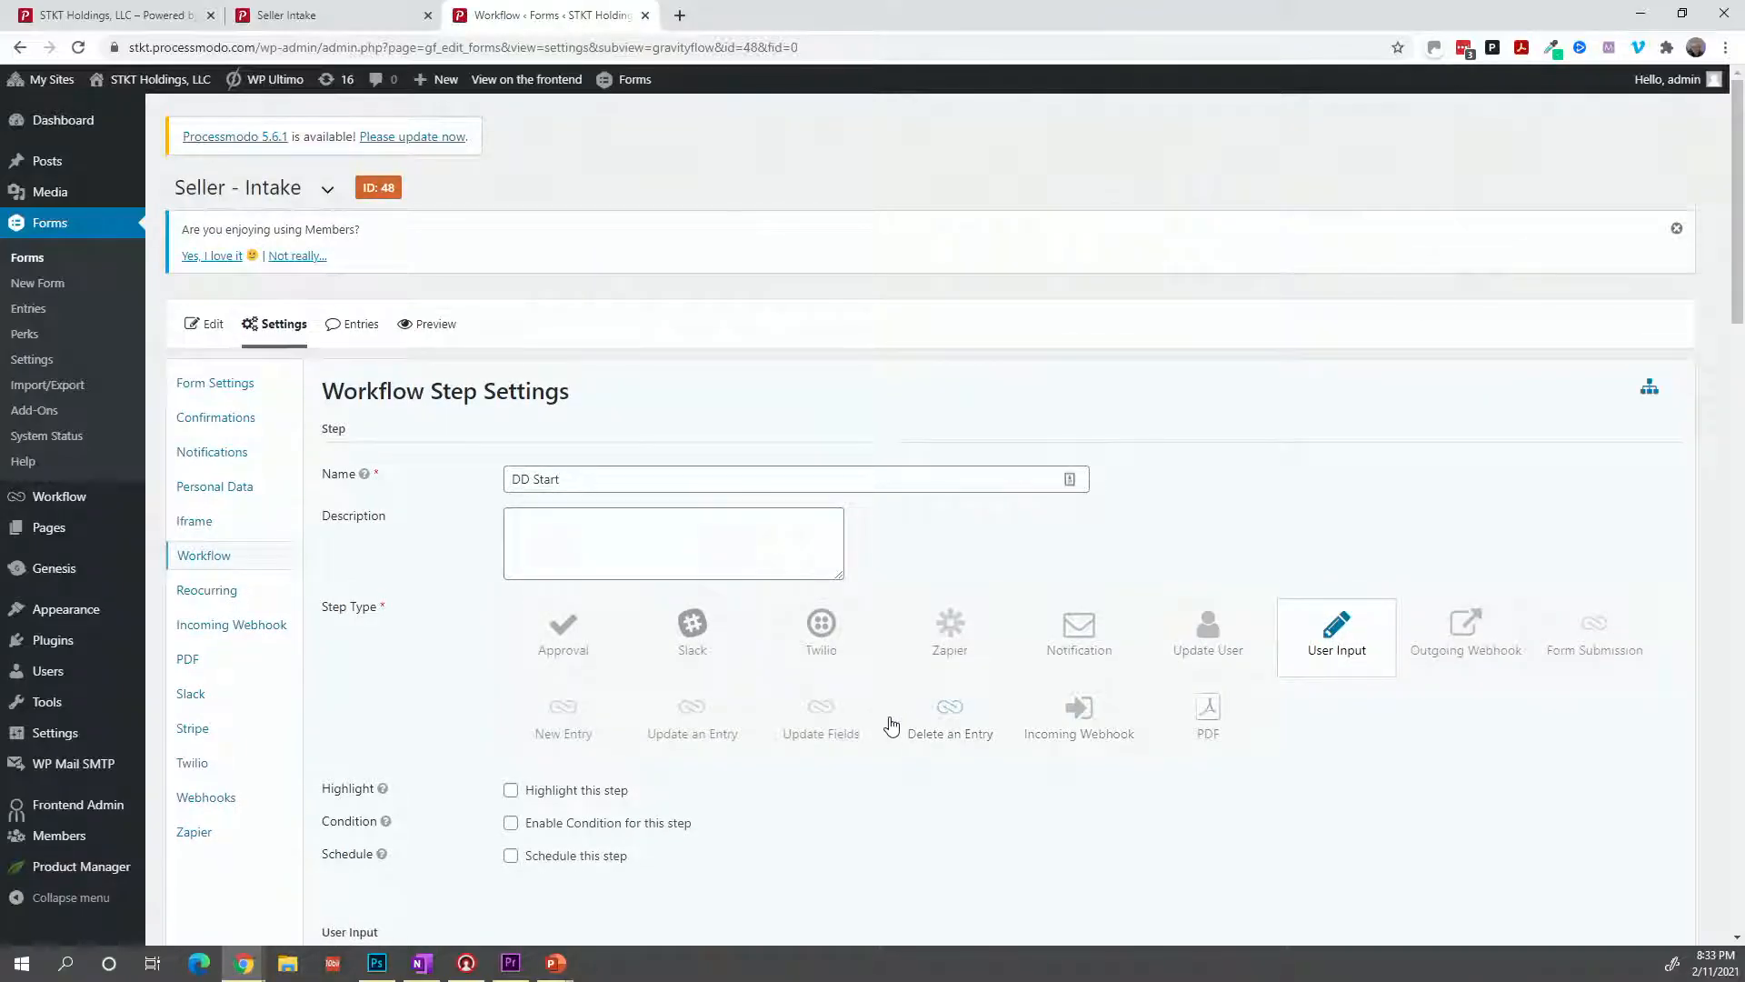
scroll(889, 723, "down", 4)
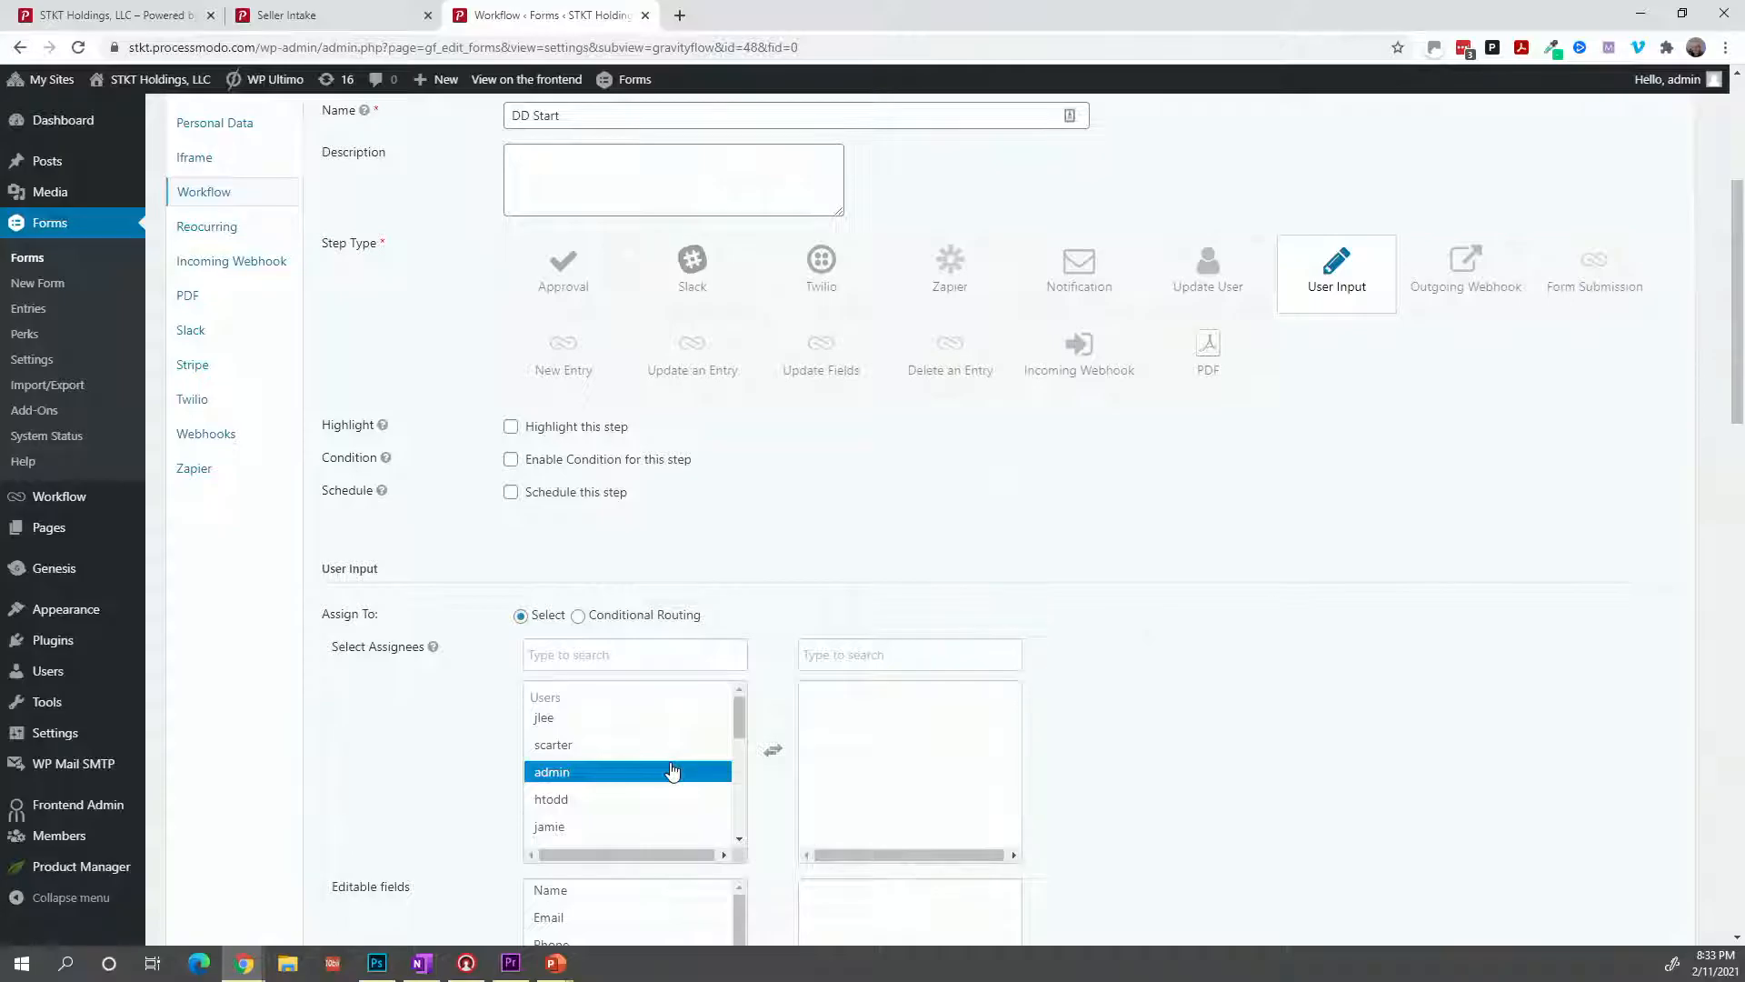
left_click(673, 771)
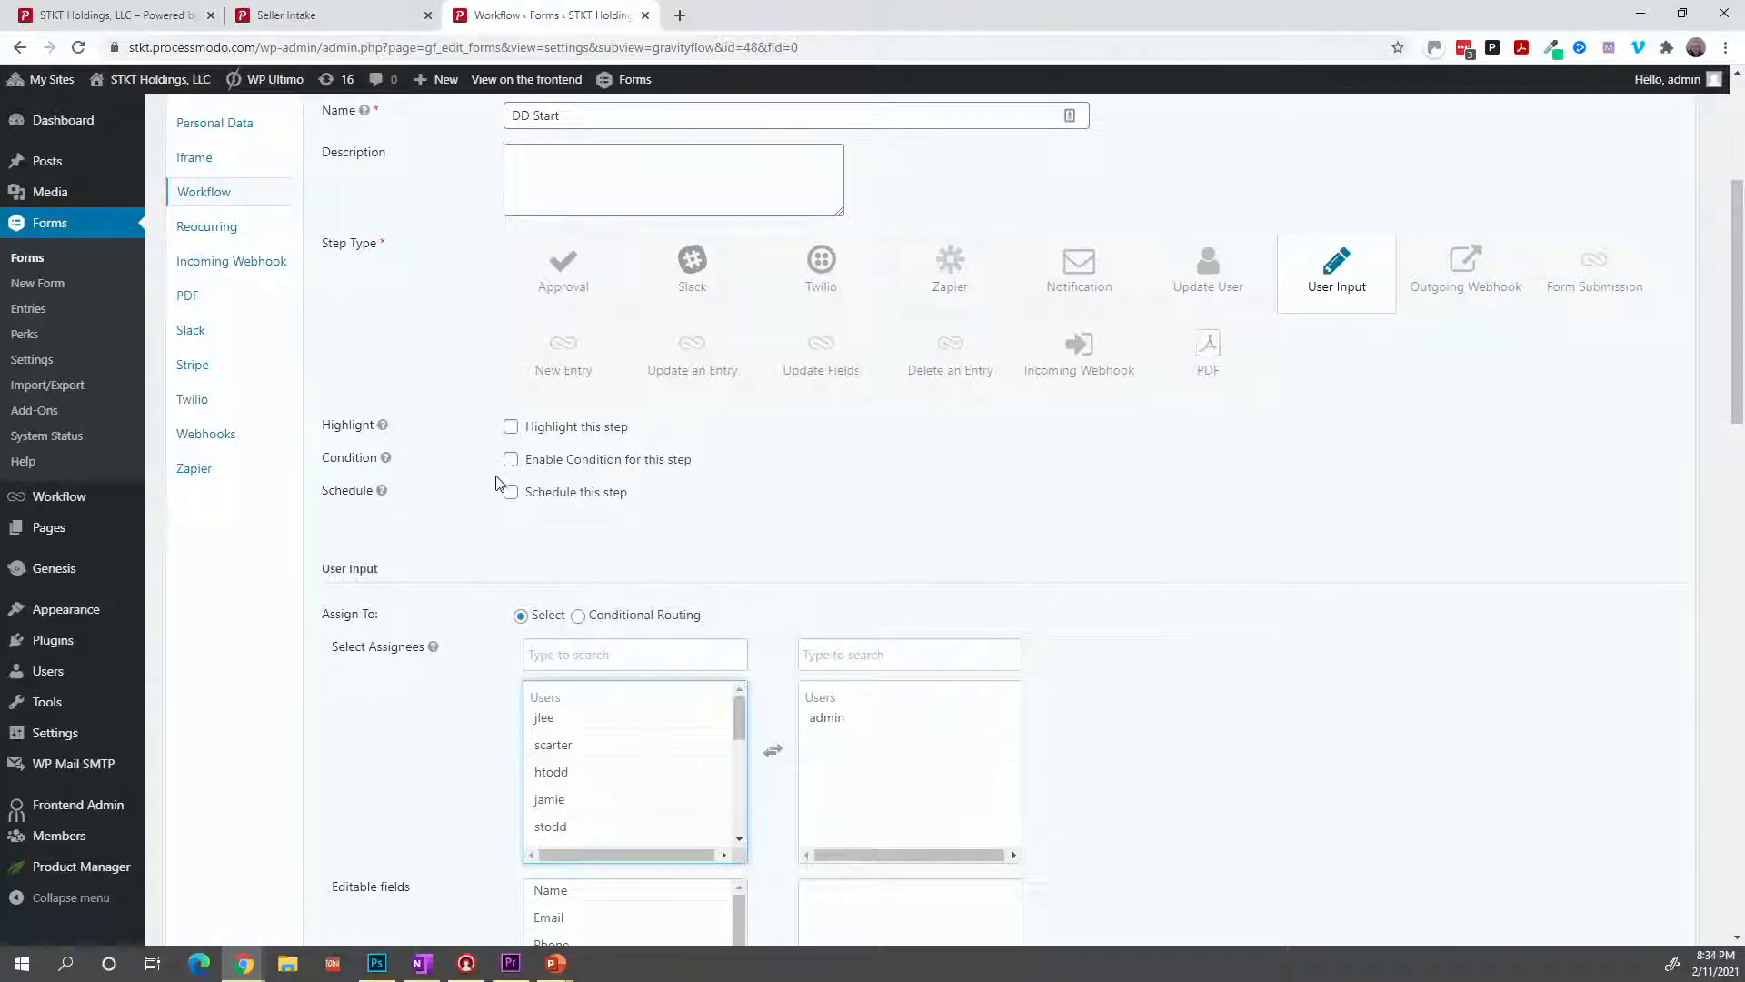
scroll(483, 625, "down", 3)
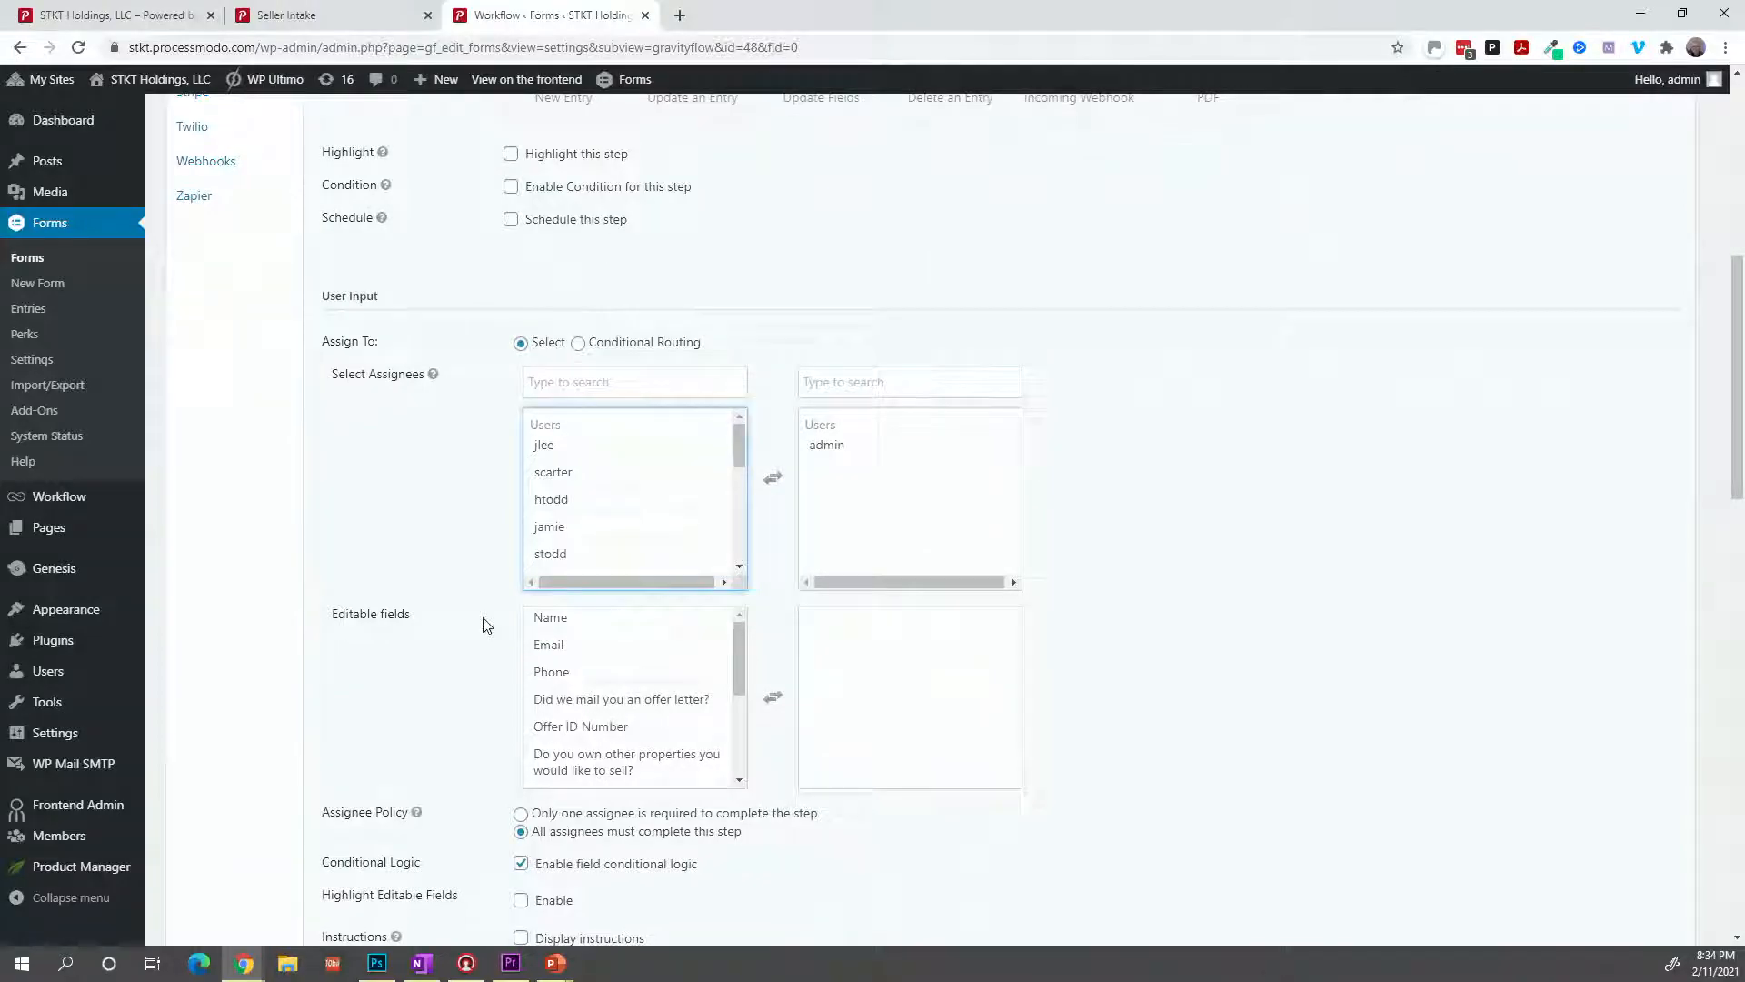
scroll(484, 626, "down", 1)
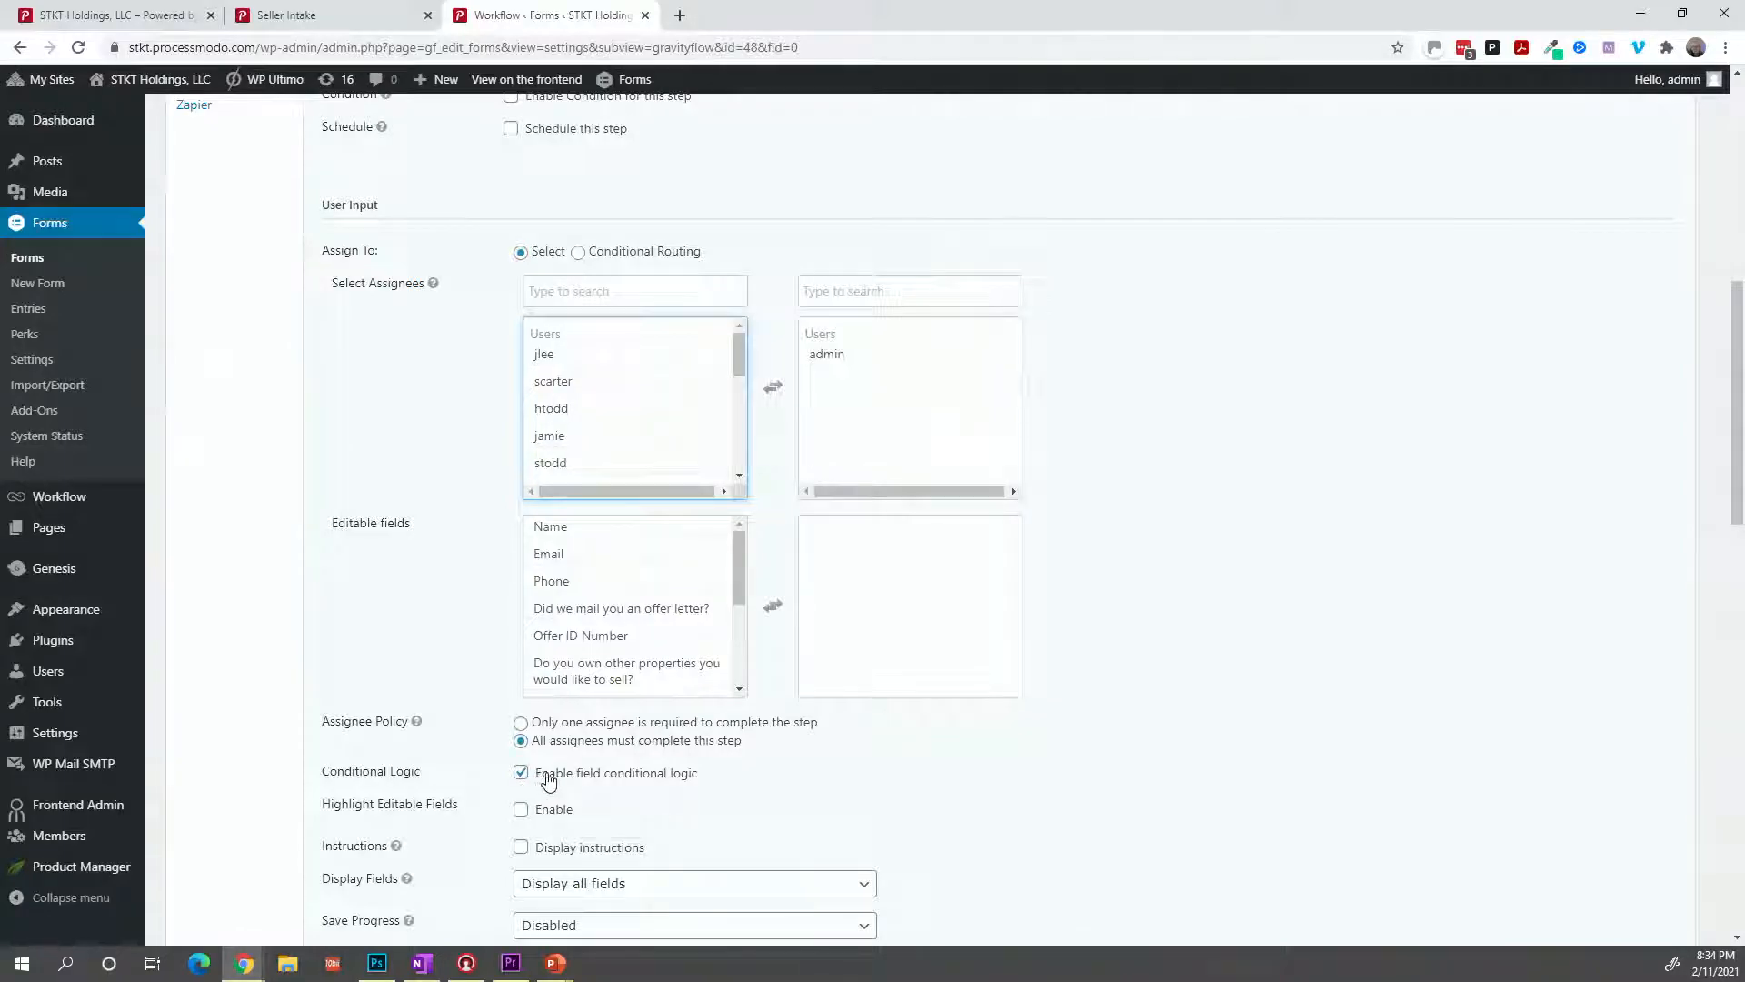
scroll(557, 782, "down", 5)
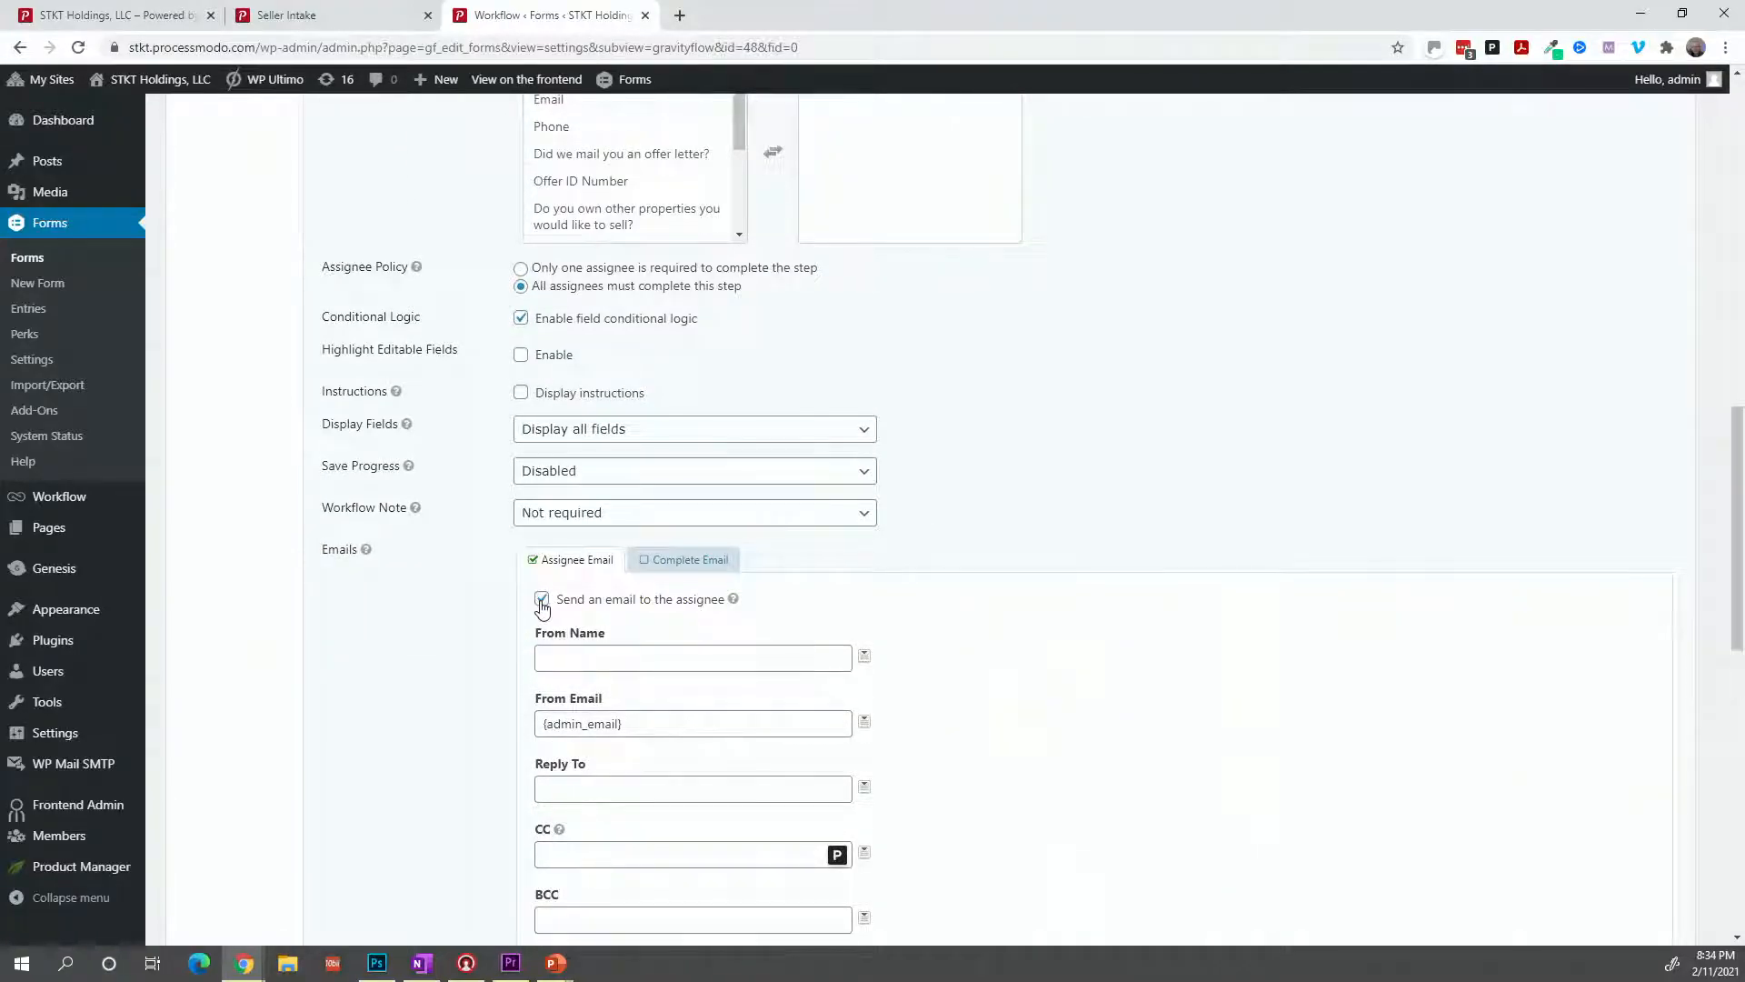
left_click(542, 599)
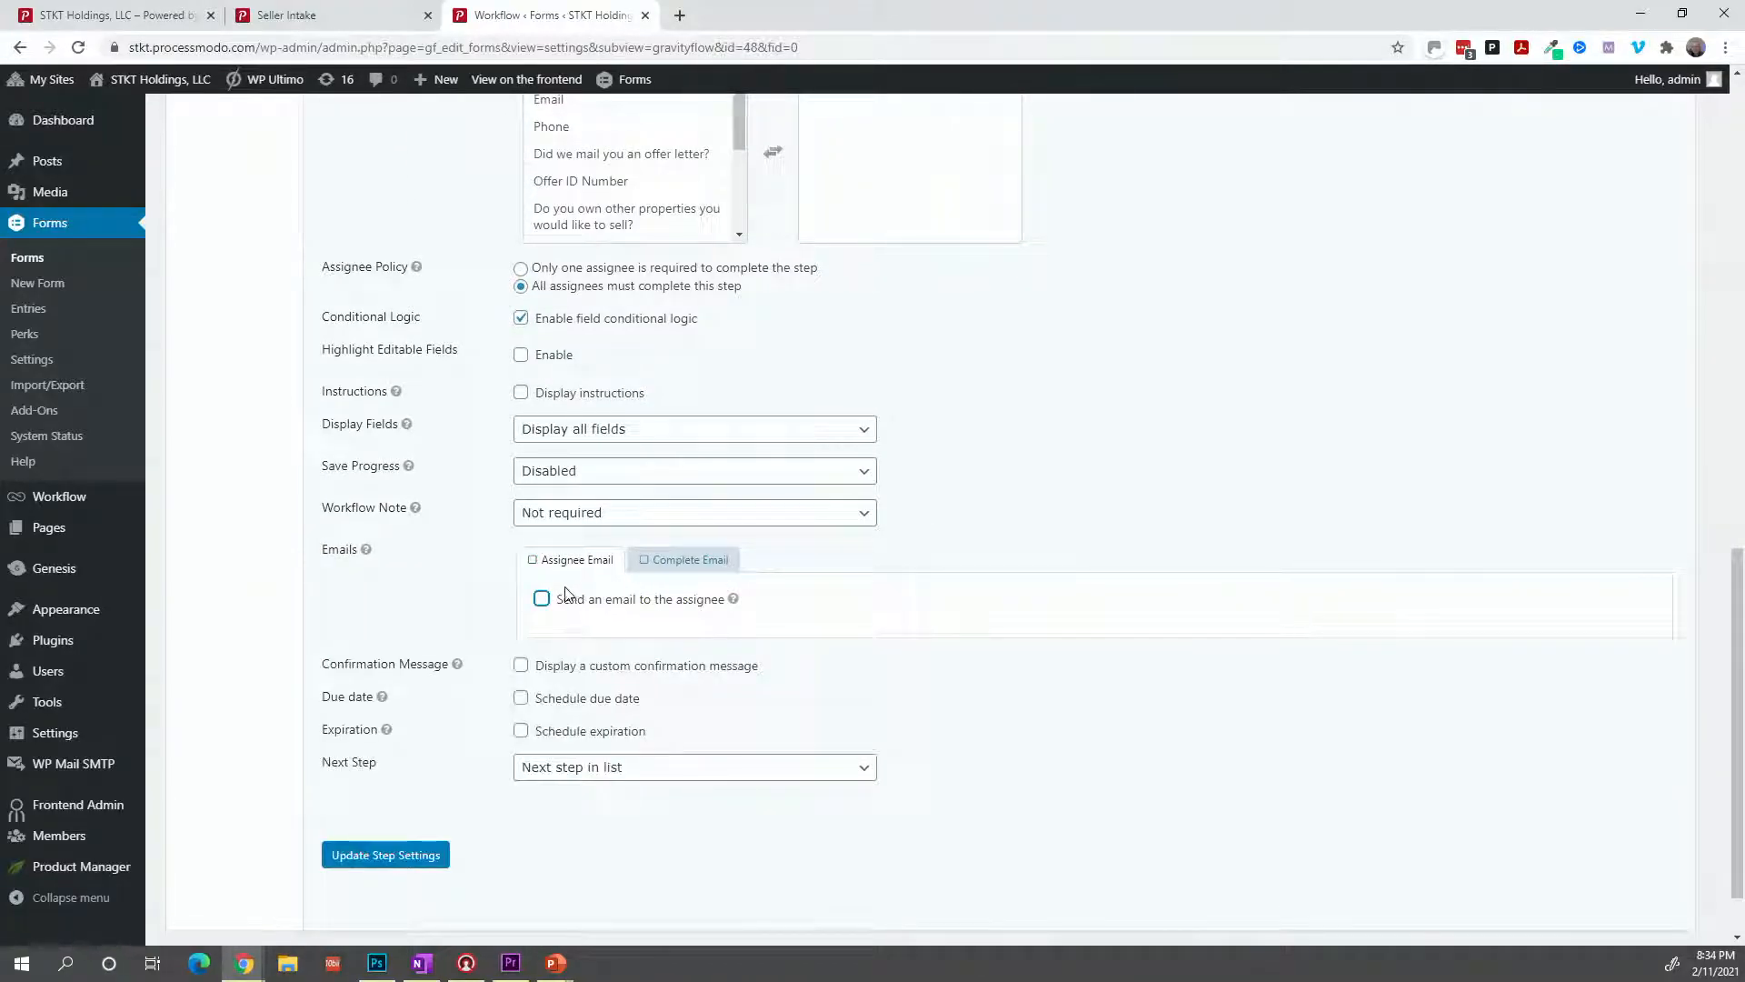
left_click(543, 601)
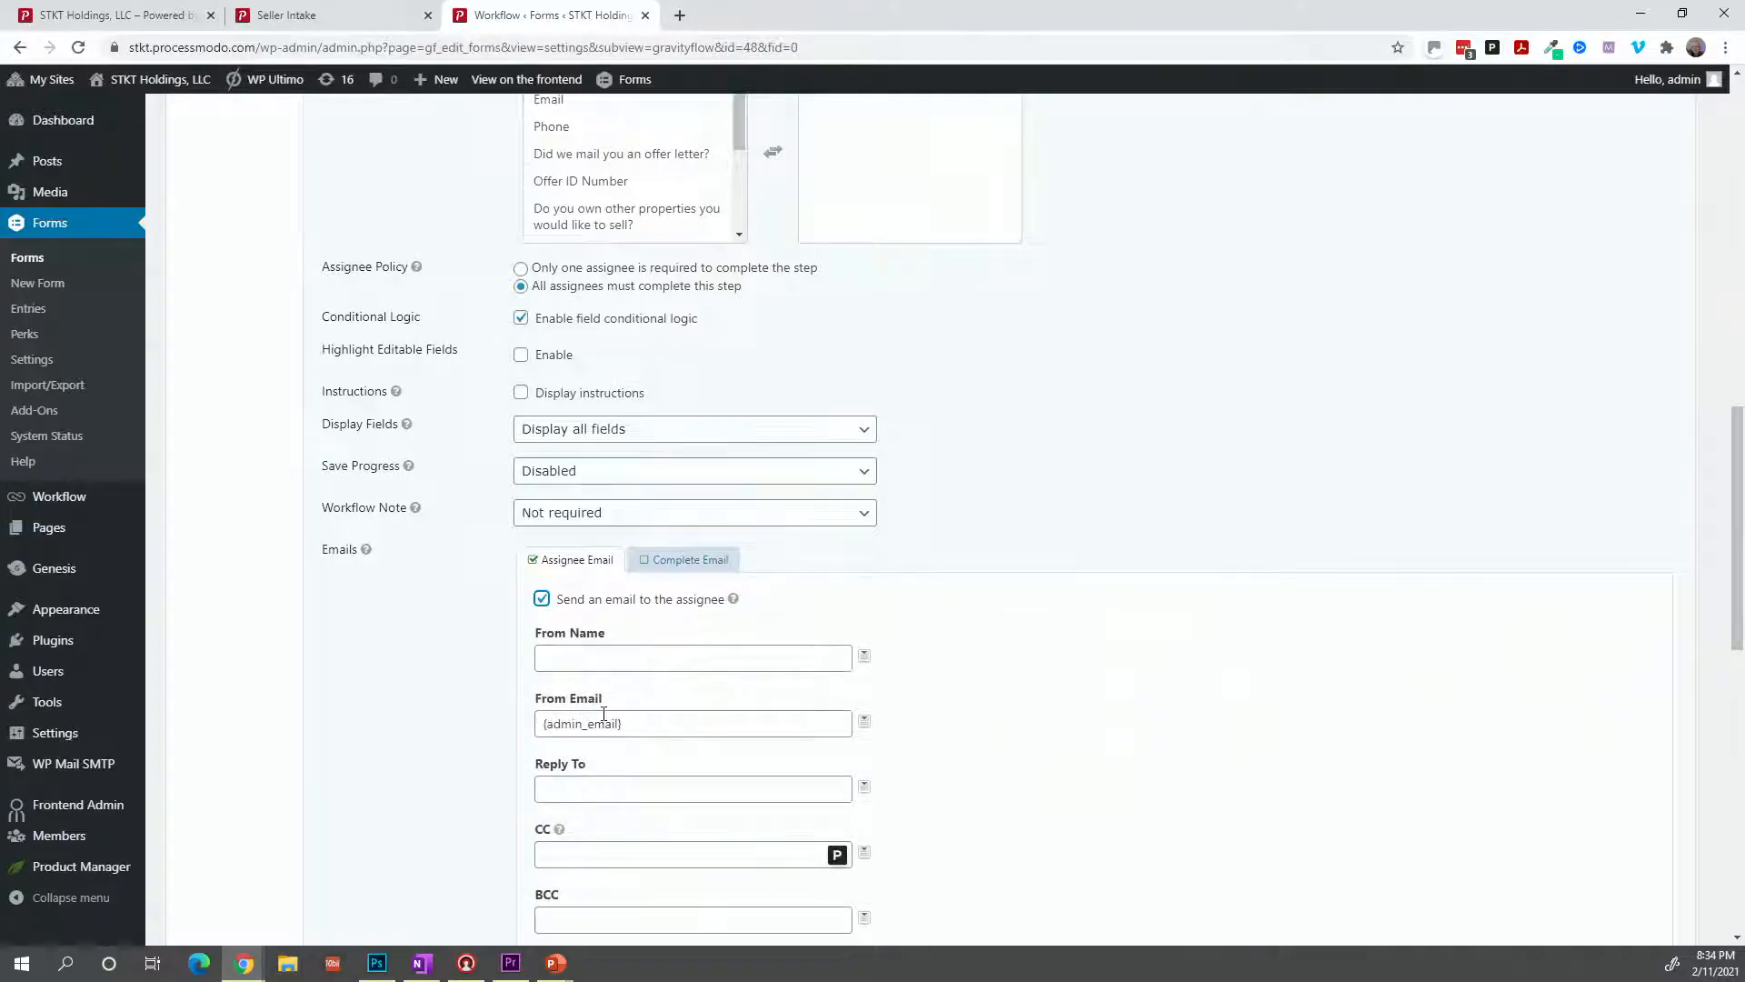
scroll(603, 713, "down", 3)
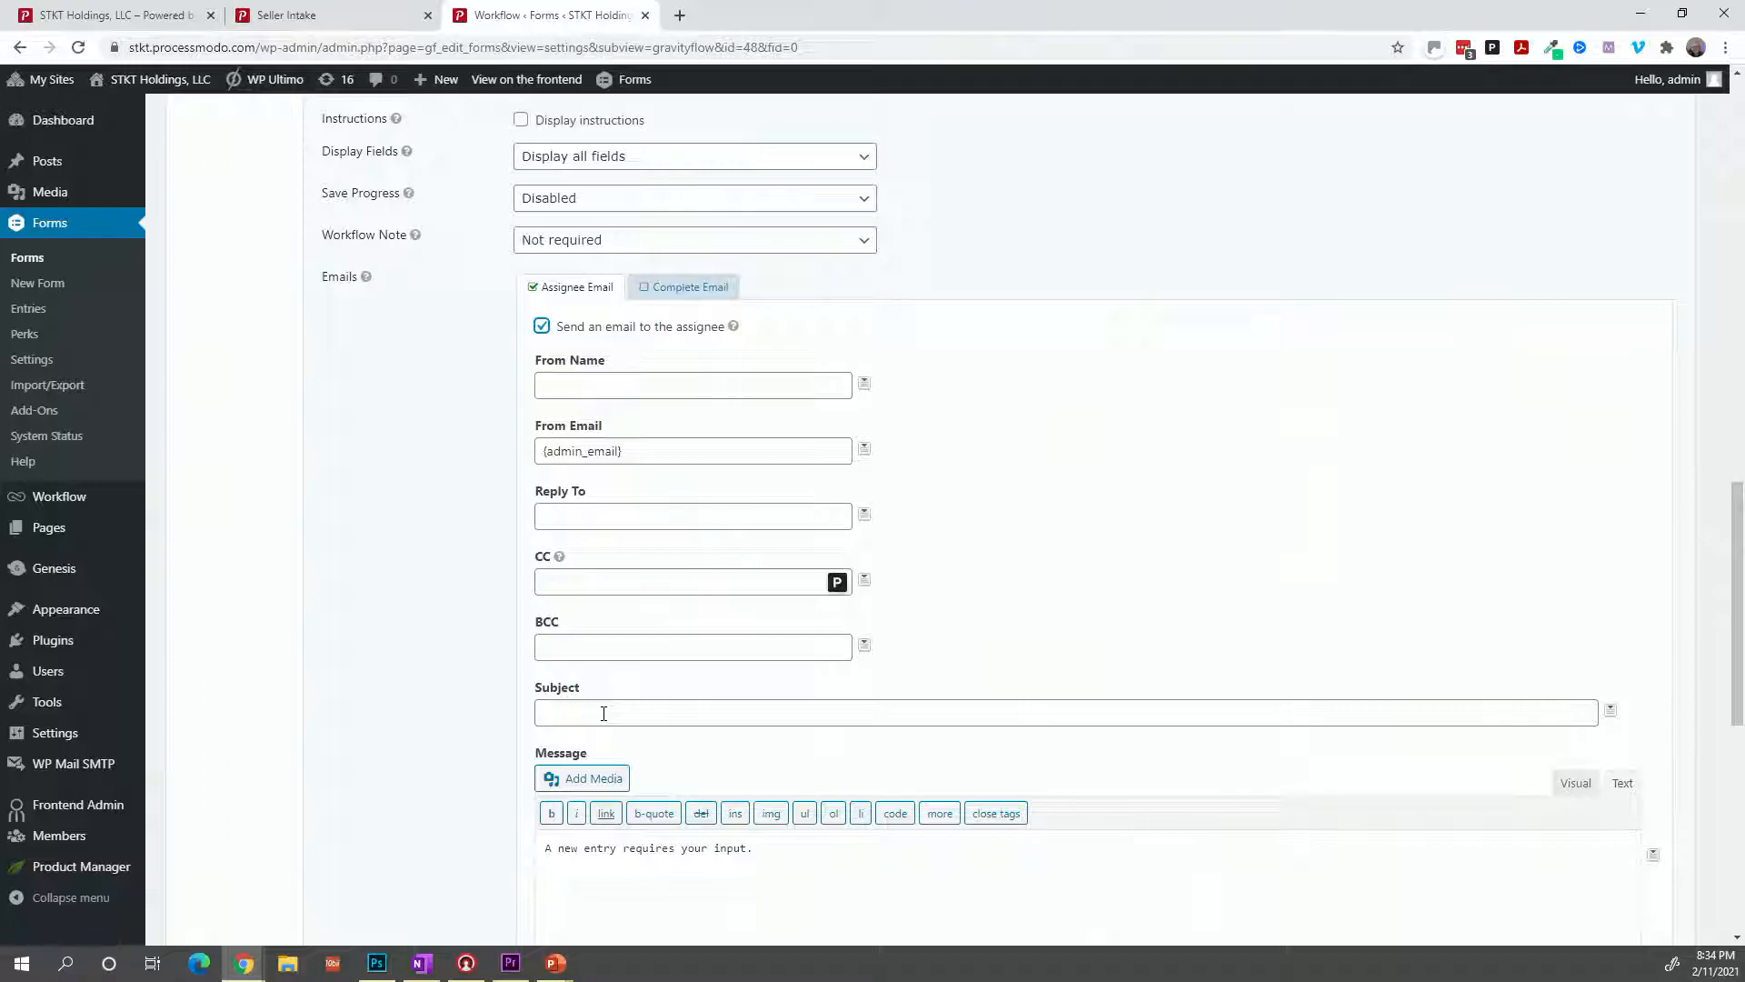
Enter the email subject 'Update on your land - Due Diligence Started'.
left_click(603, 713)
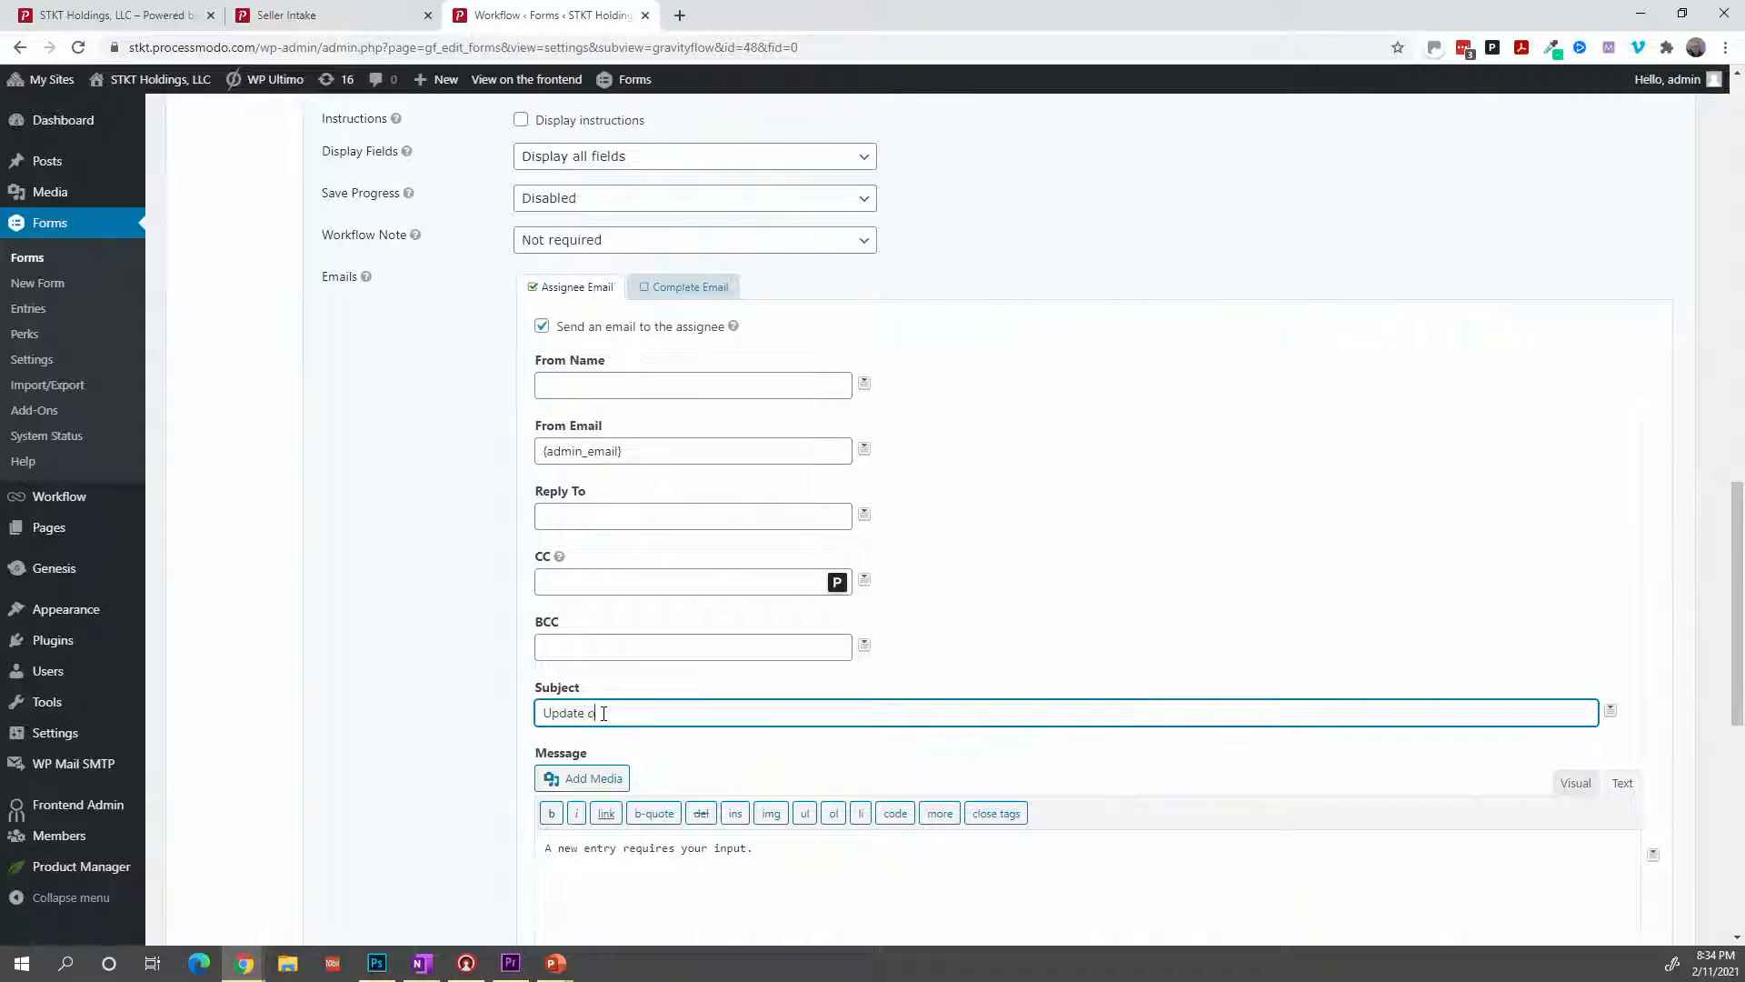
type("Update on your land - Due Digience Started")
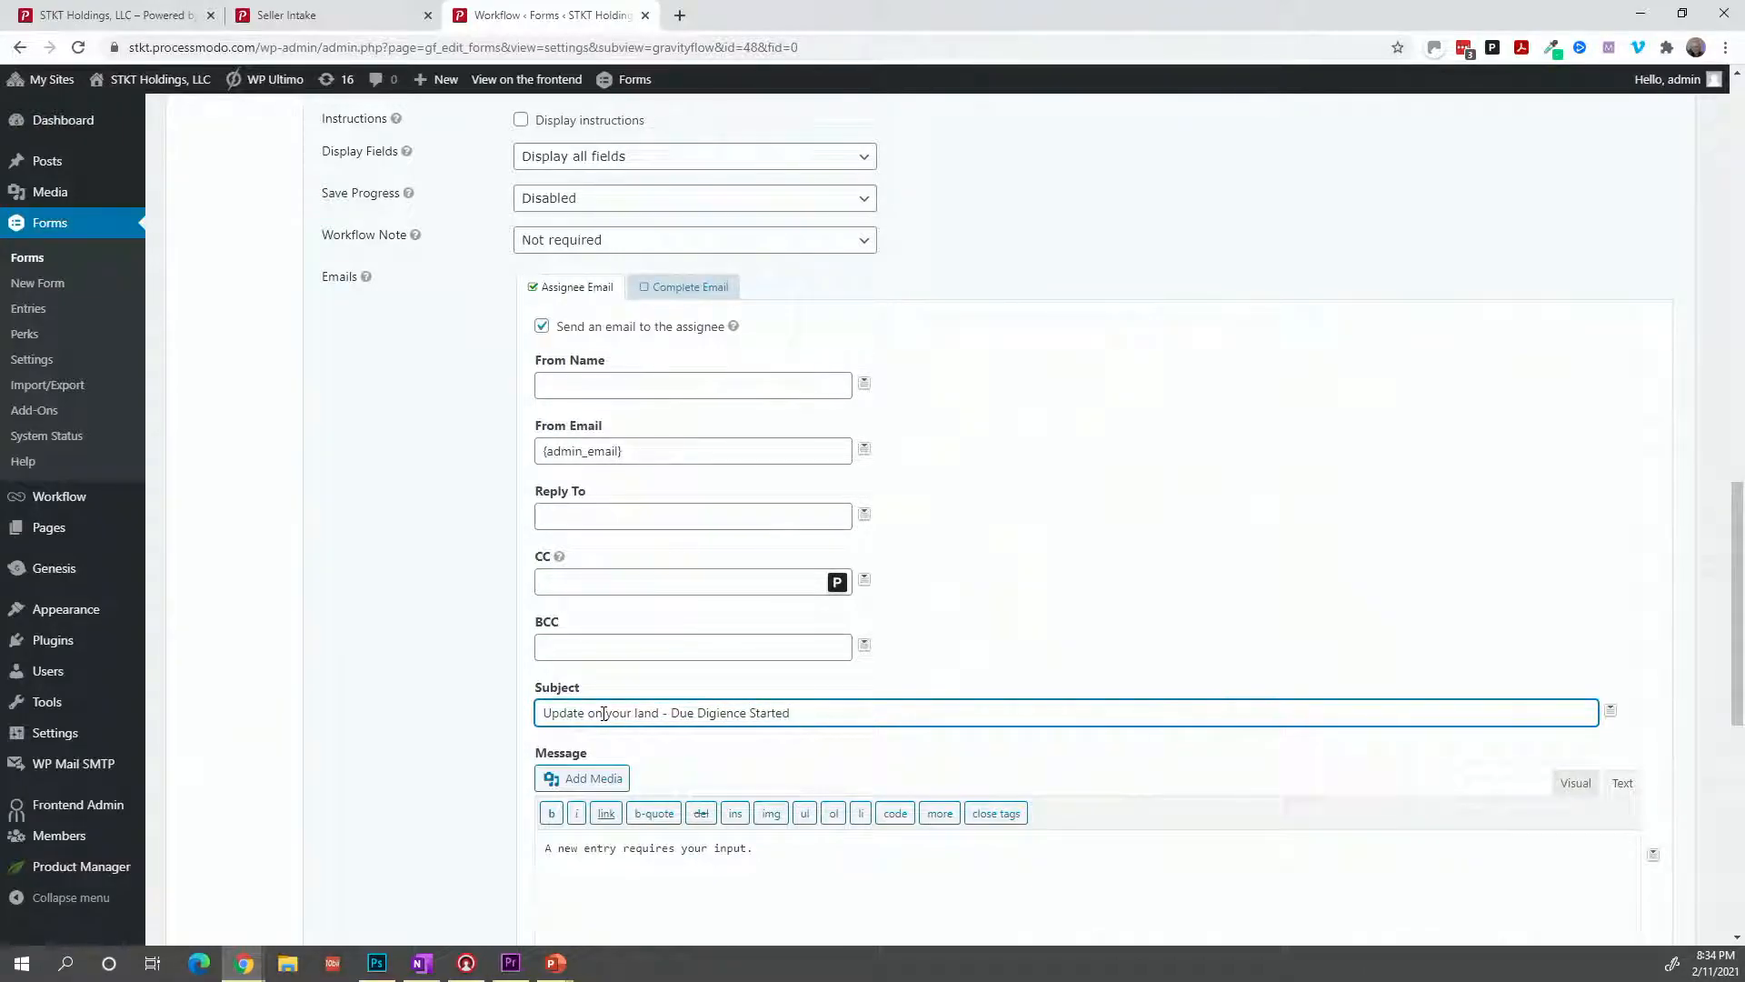
key("BackSpace")
key("BackSpace")
key("BackSpace")
key("Tab")
key("Tab")
key("Tab")
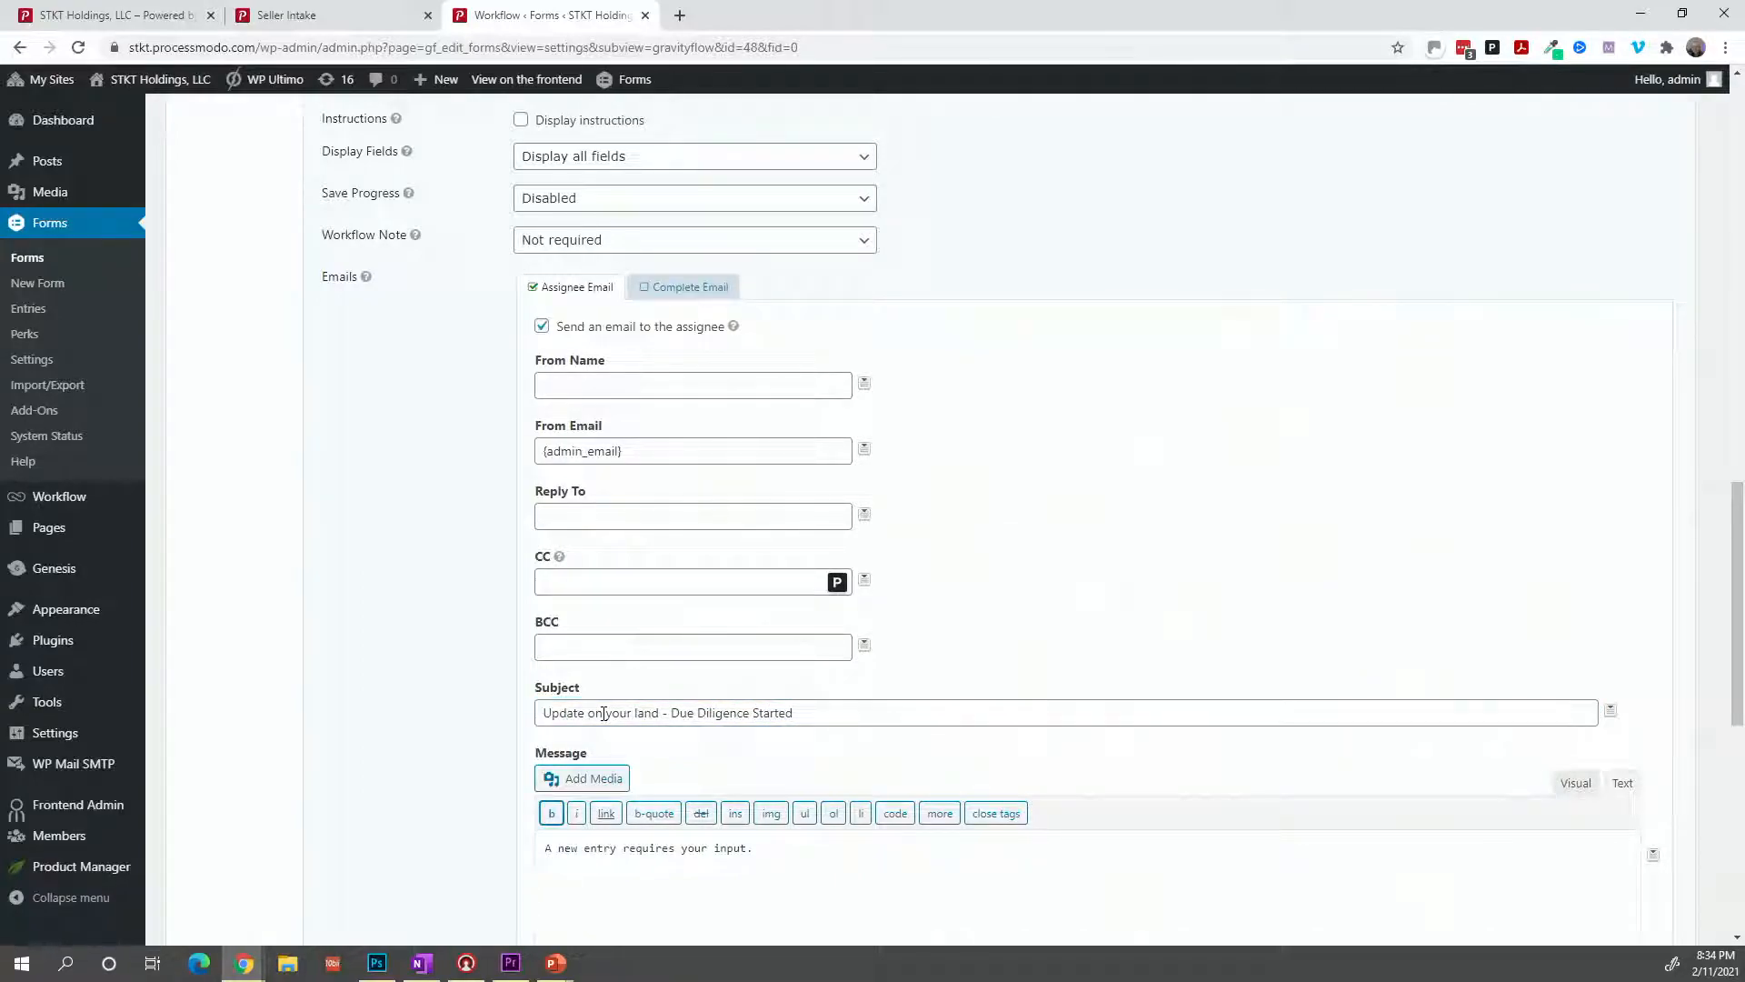
key("Tab")
key("Tab")
Replace the default email message with the pasted due diligence update text.
double_click(693, 884)
left_click_drag(769, 866, 546, 861)
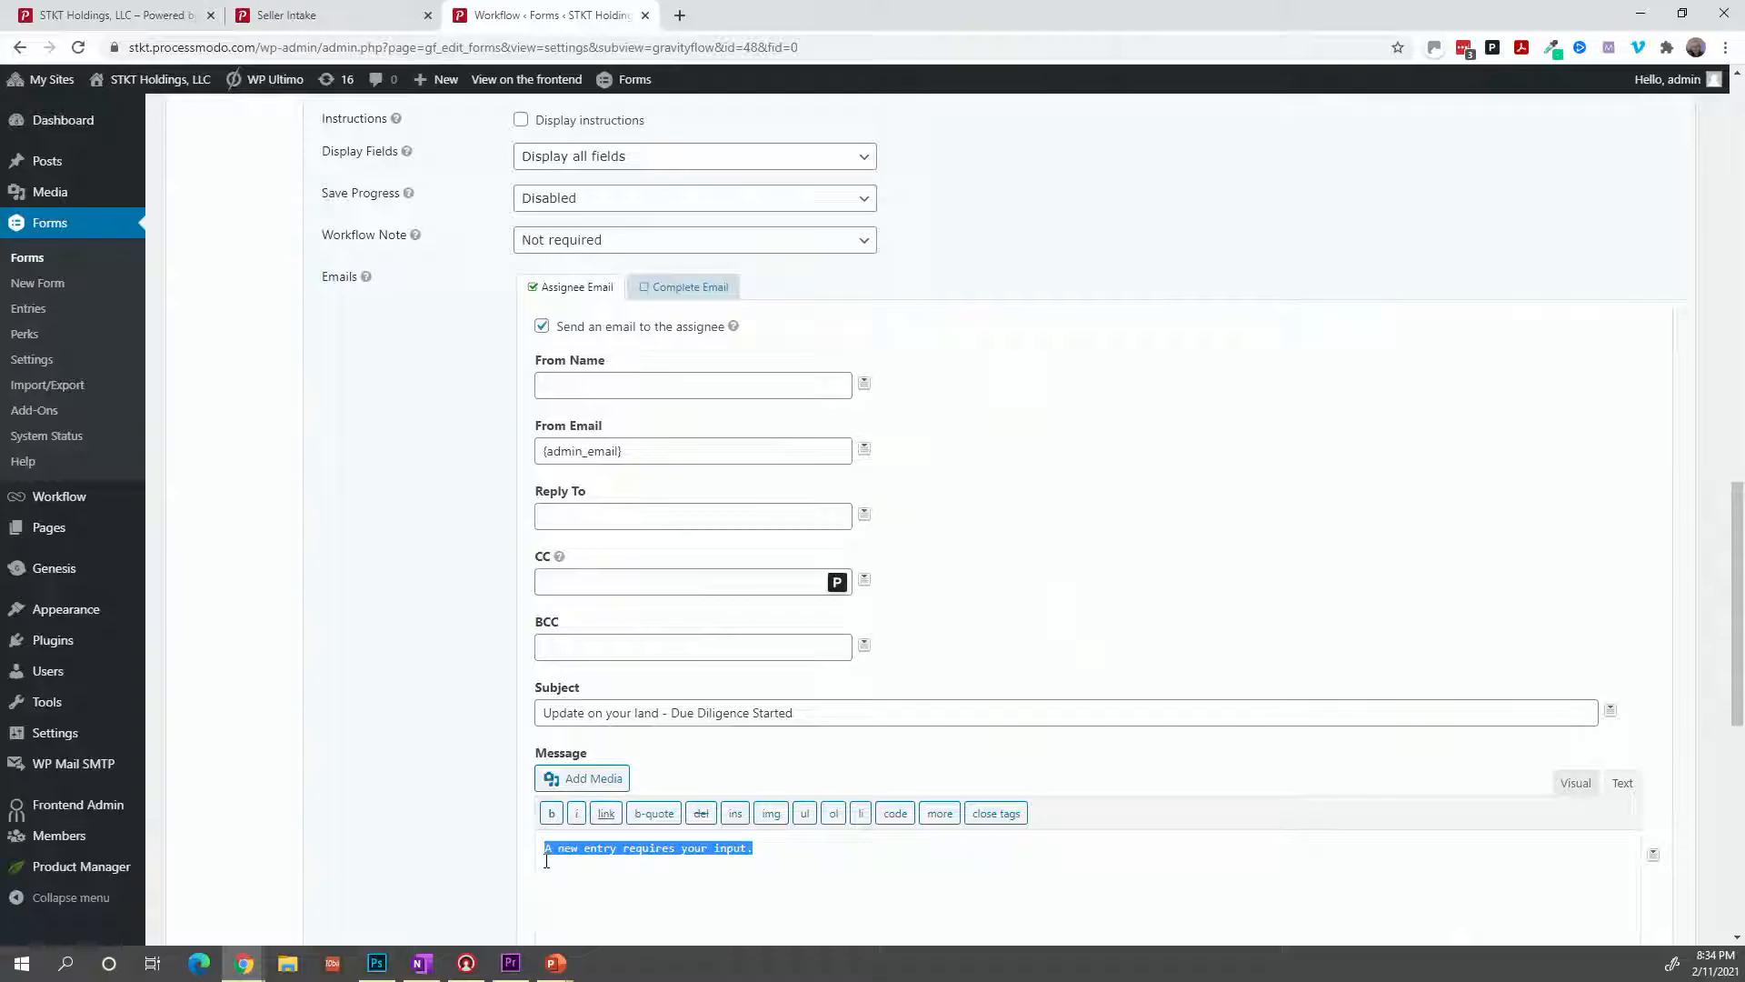
type("Hello {Name (First):1.3},  I wanted to let you know that we have started Due Diligence on your land and the results should be back in 5 to 7 days.  Should you need to contact us, please call me at 813-555-1212.  Thank You, Scott")
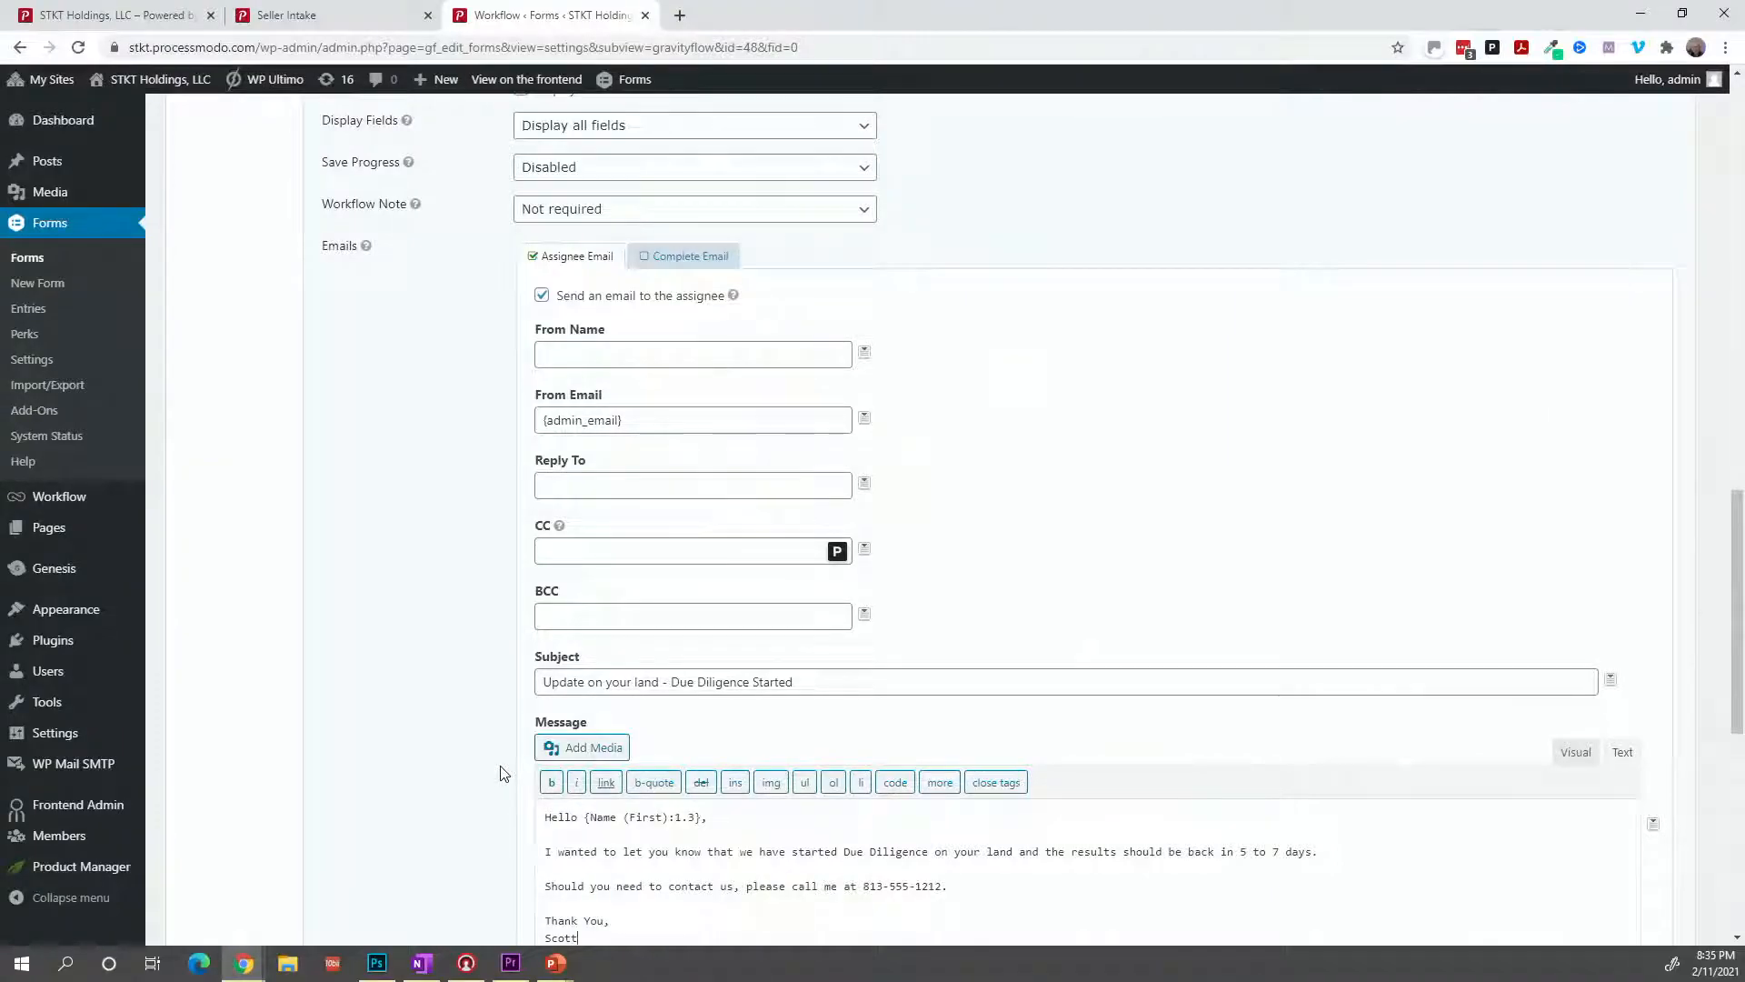
Swap the DD Start assignee from admin to the form's Email field.
scroll(503, 772, "down", 1)
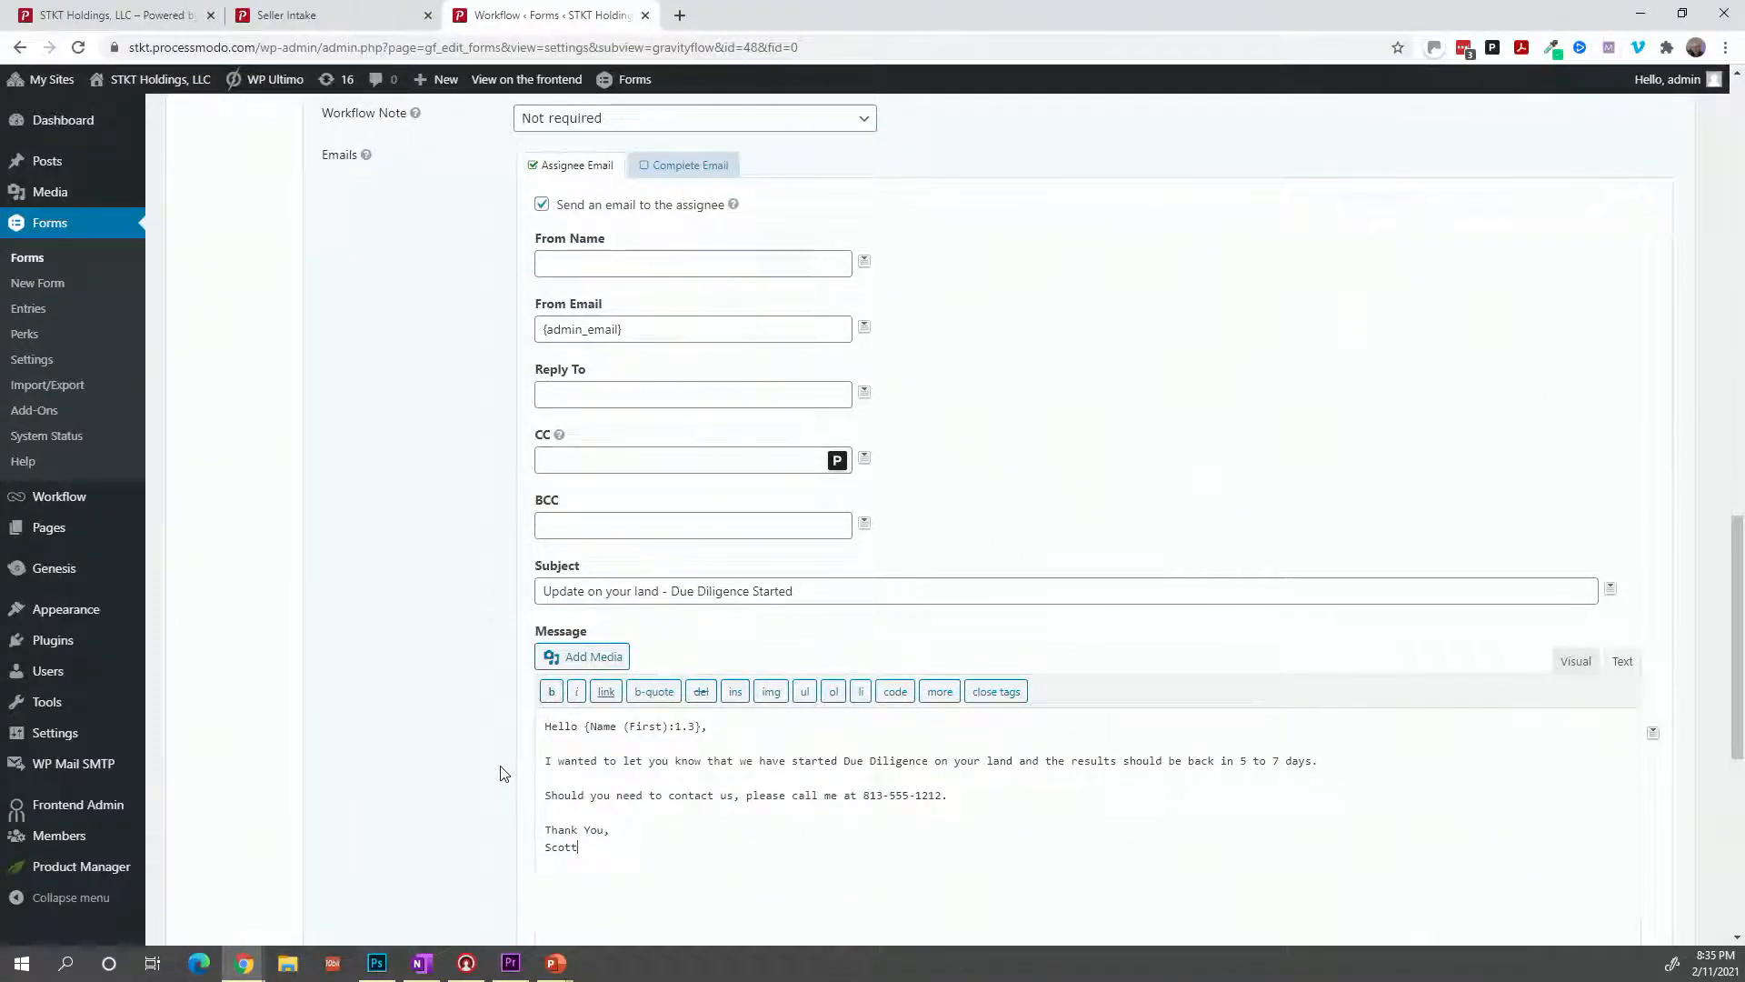
scroll(502, 773, "up", 1)
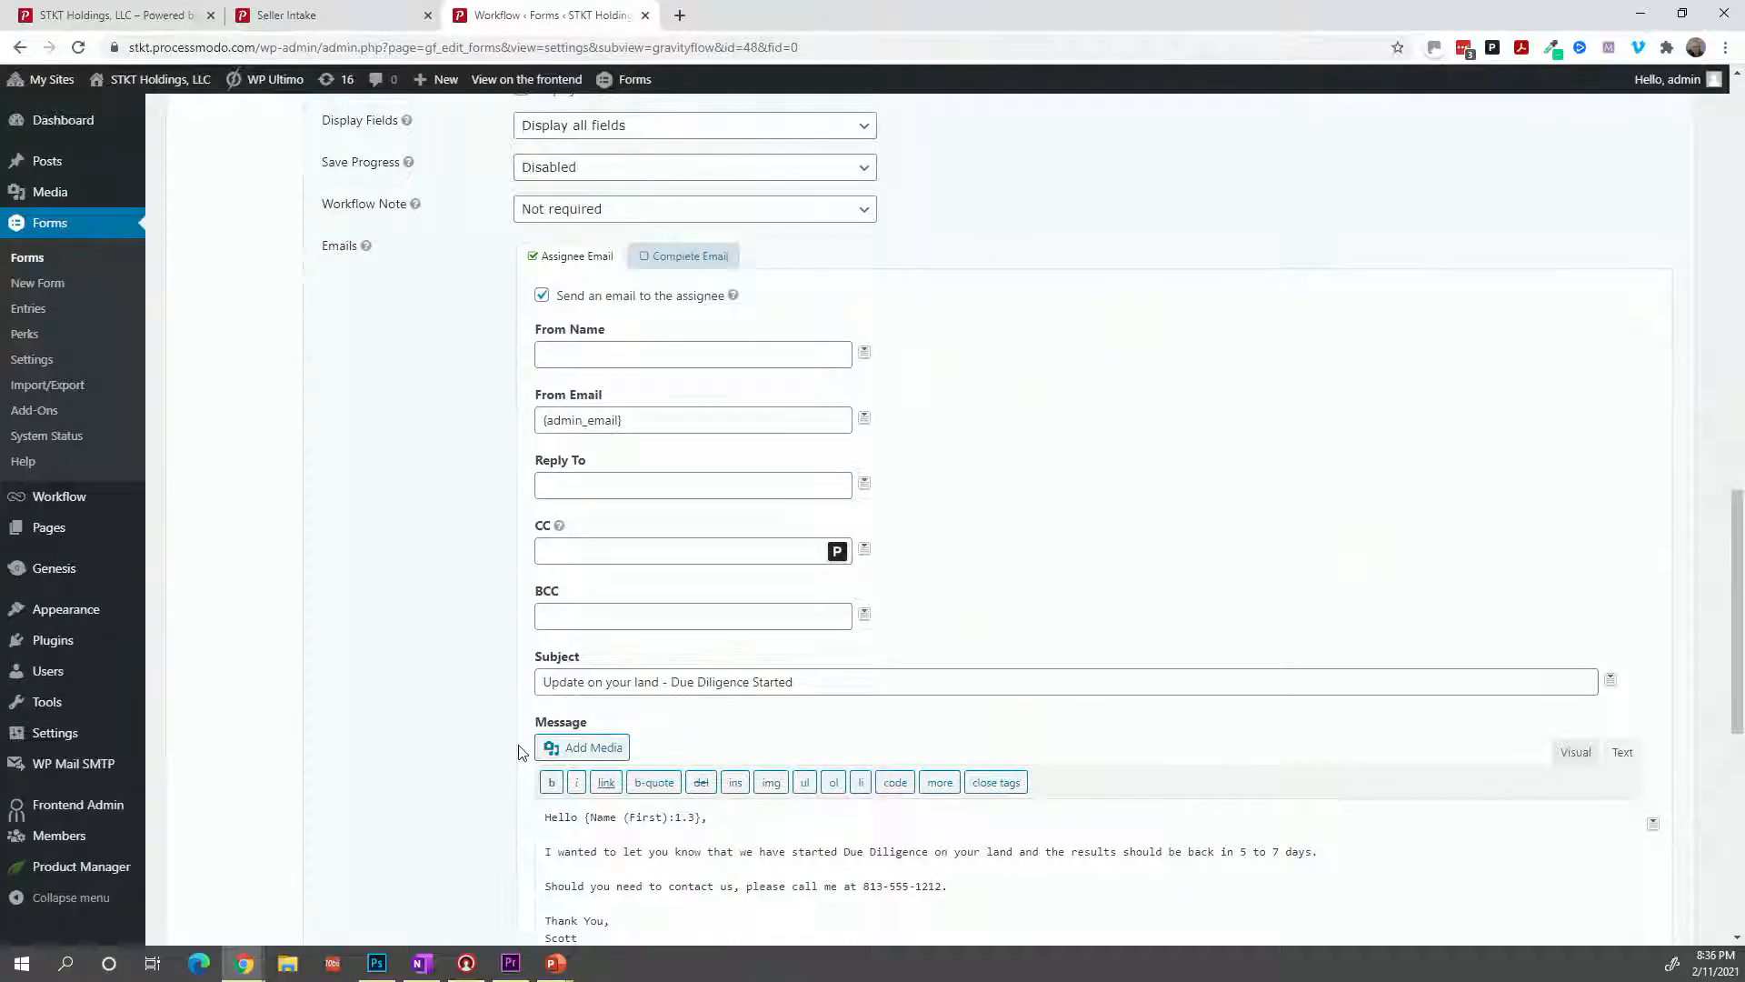
scroll(518, 754, "up", 6)
scroll(518, 755, "up", 1)
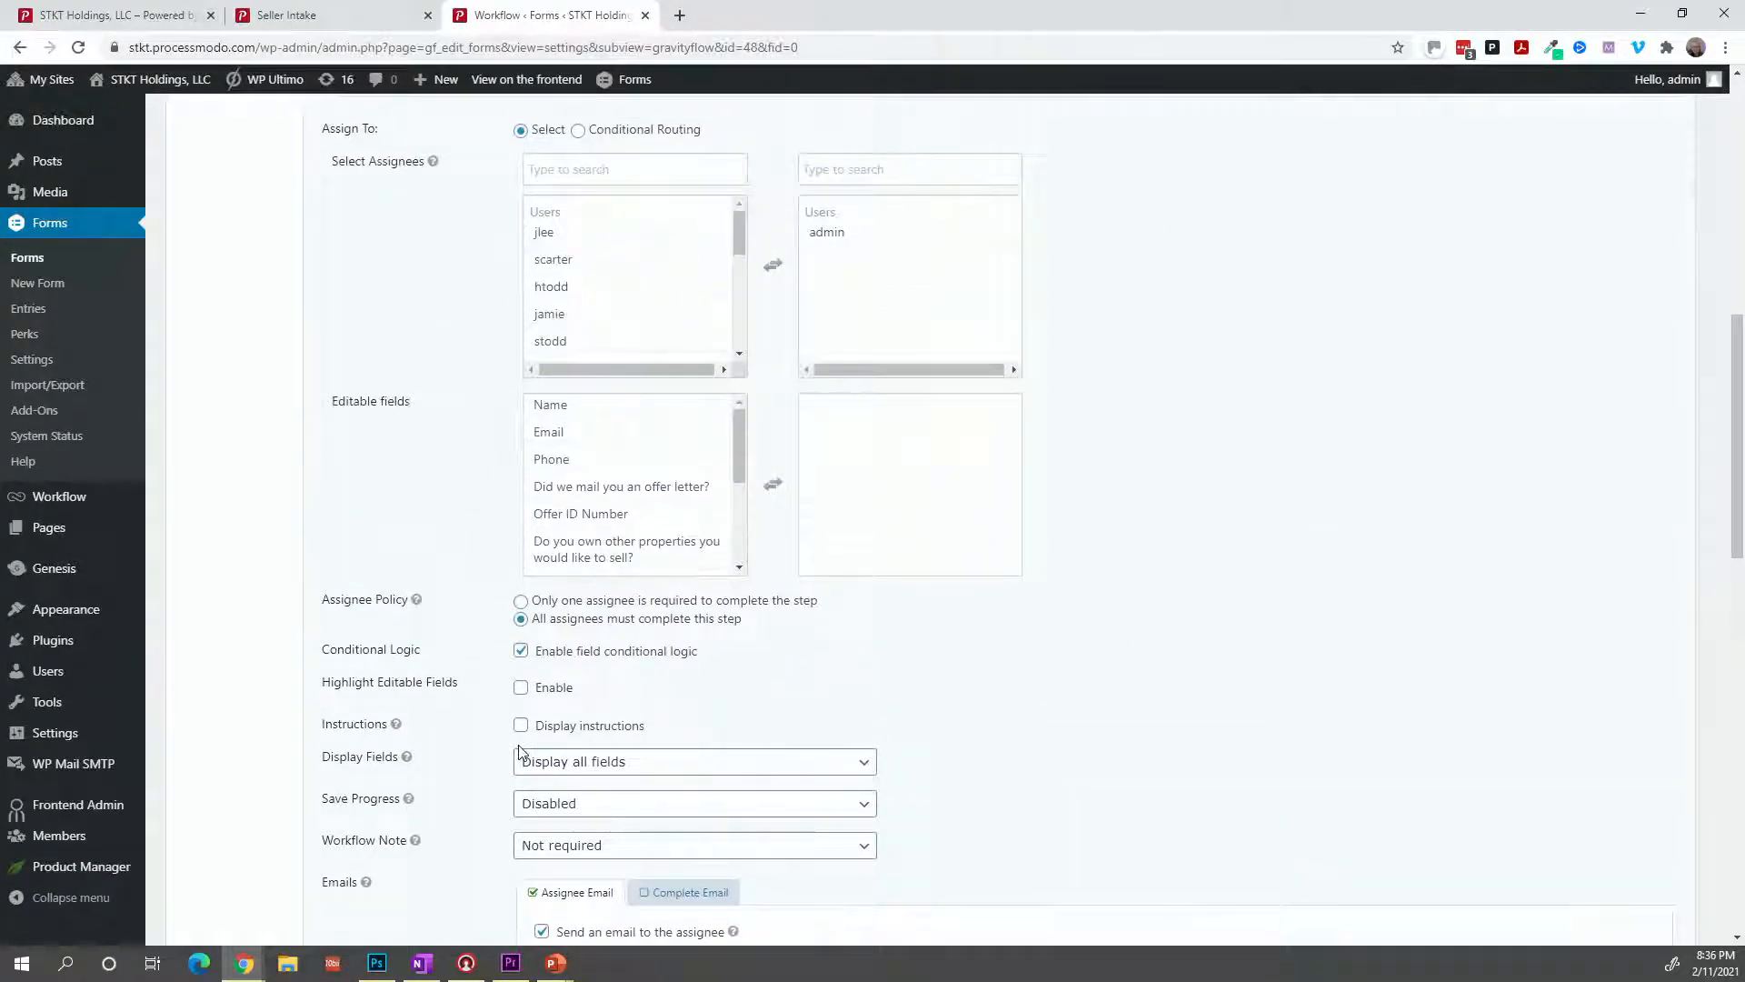
left_click(827, 233)
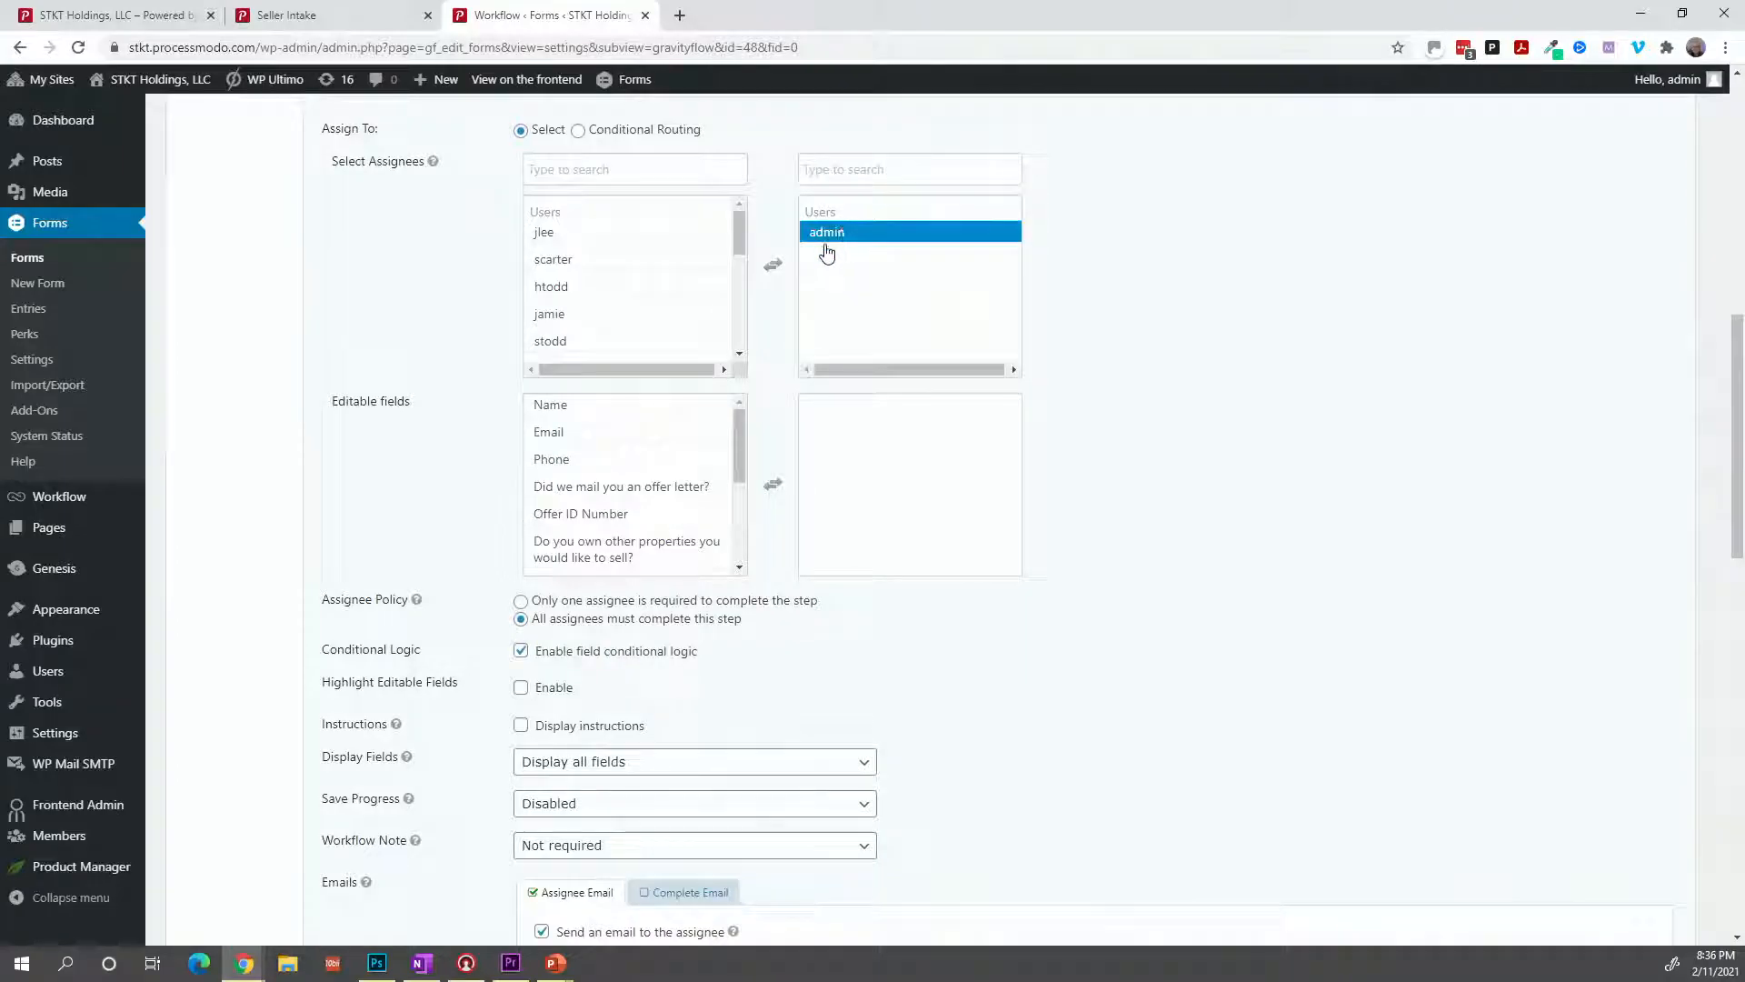
left_click(829, 236)
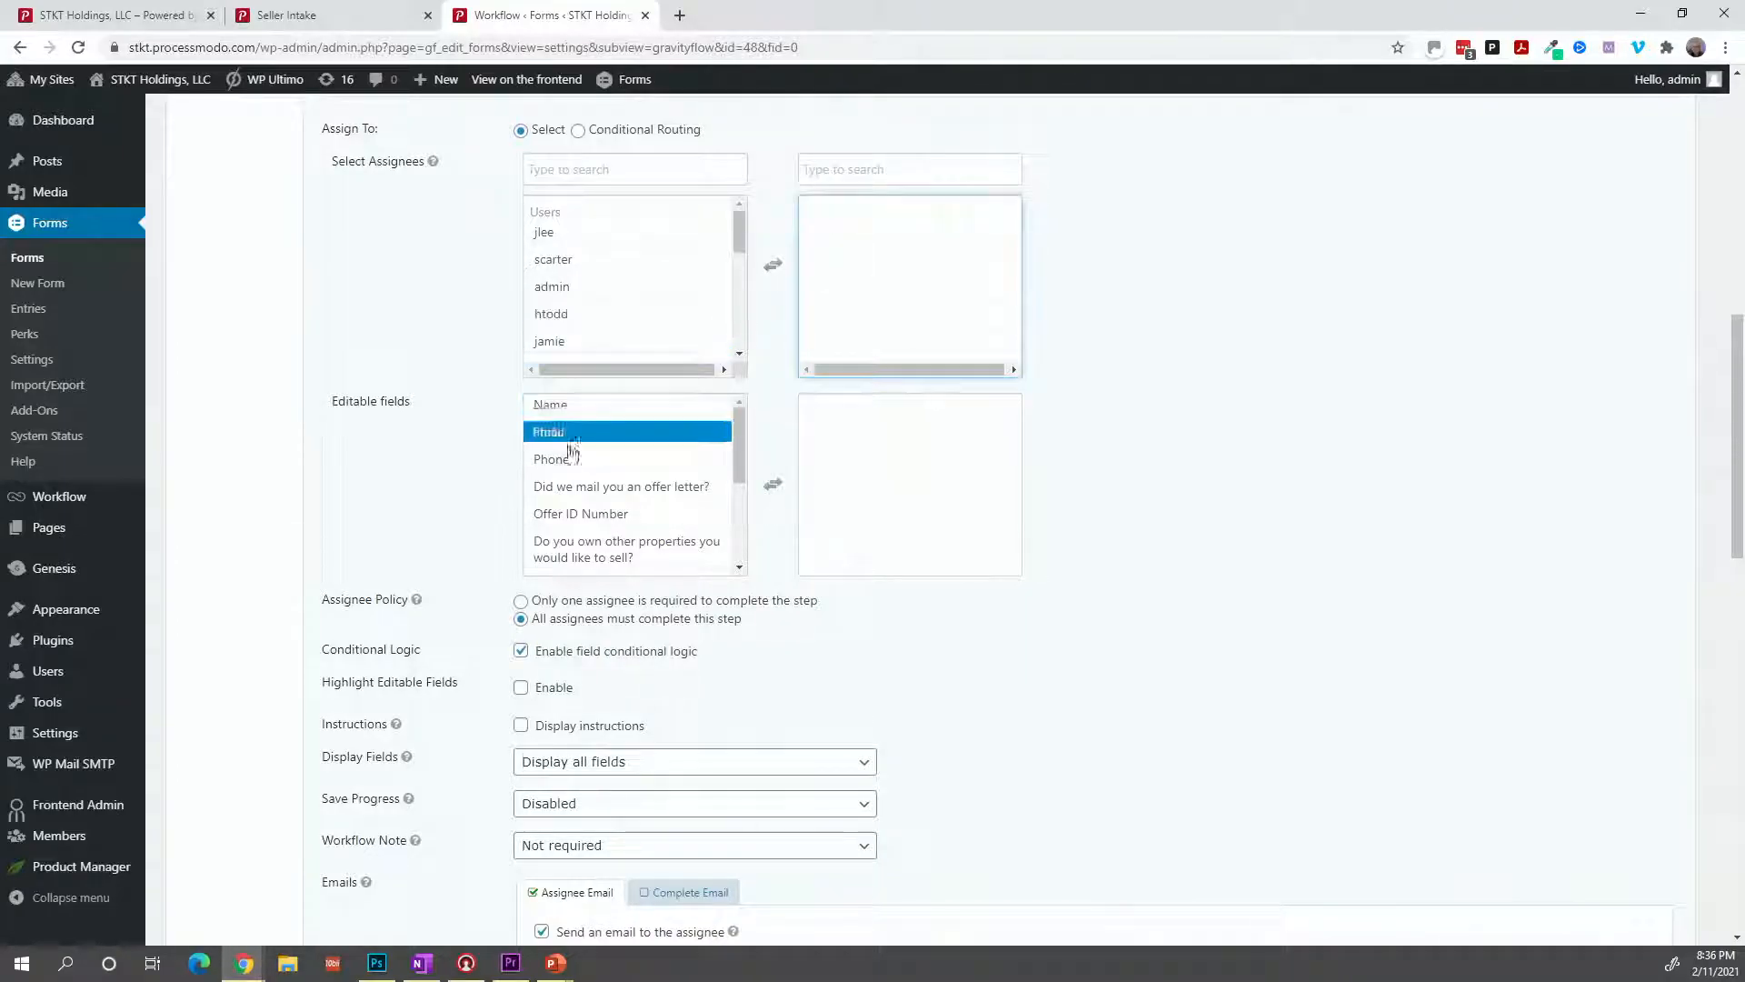
scroll(559, 495, "down", 1)
scroll(559, 490, "down", 1)
scroll(555, 455, "up", 1)
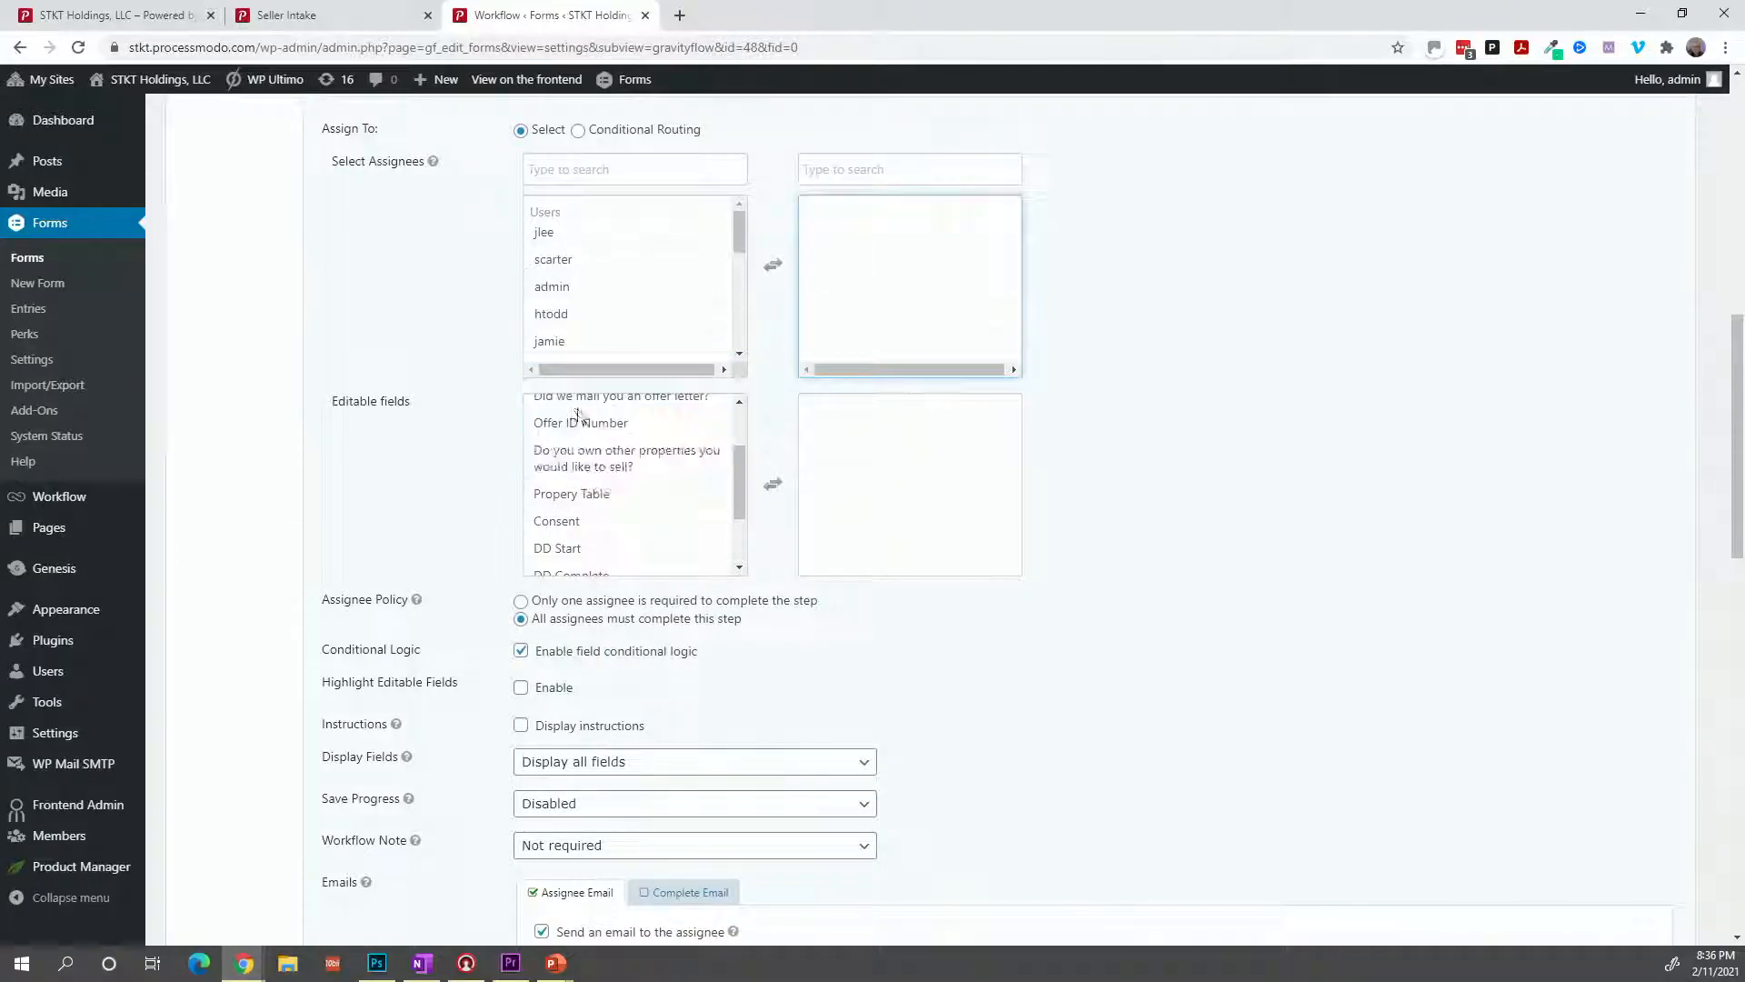
scroll(593, 326, "down", 3)
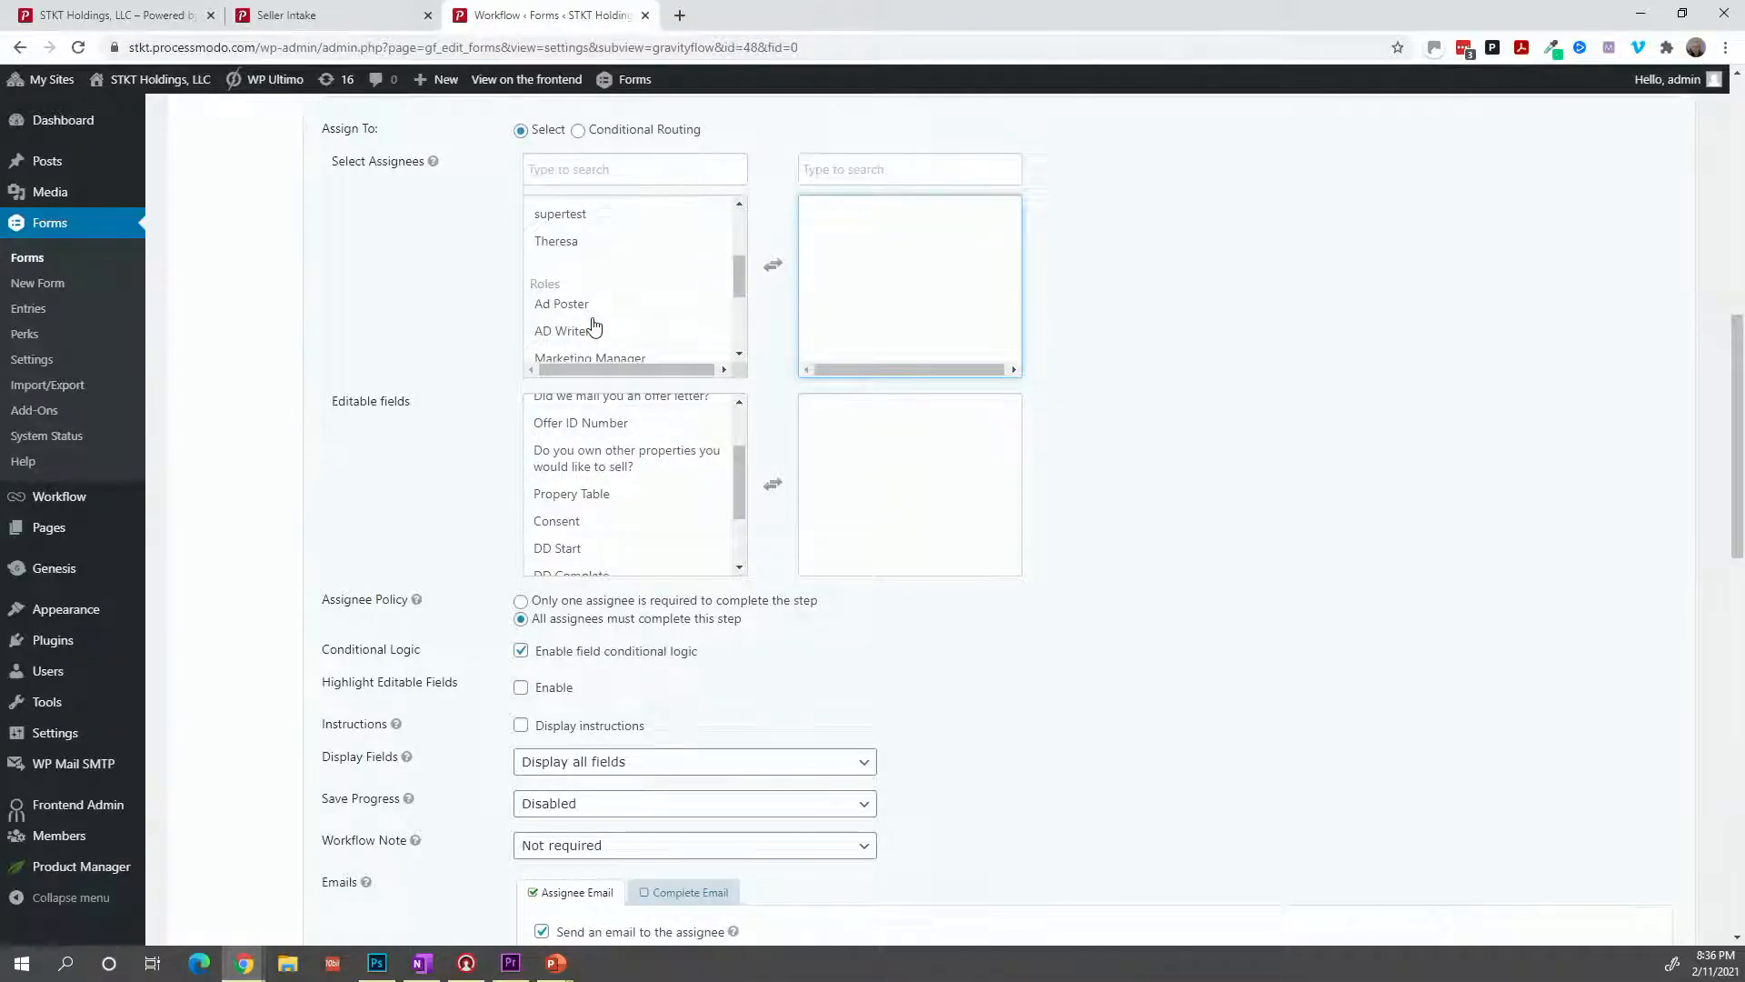
scroll(590, 324, "up", 2)
scroll(589, 323, "down", 3)
scroll(589, 322, "up", 2)
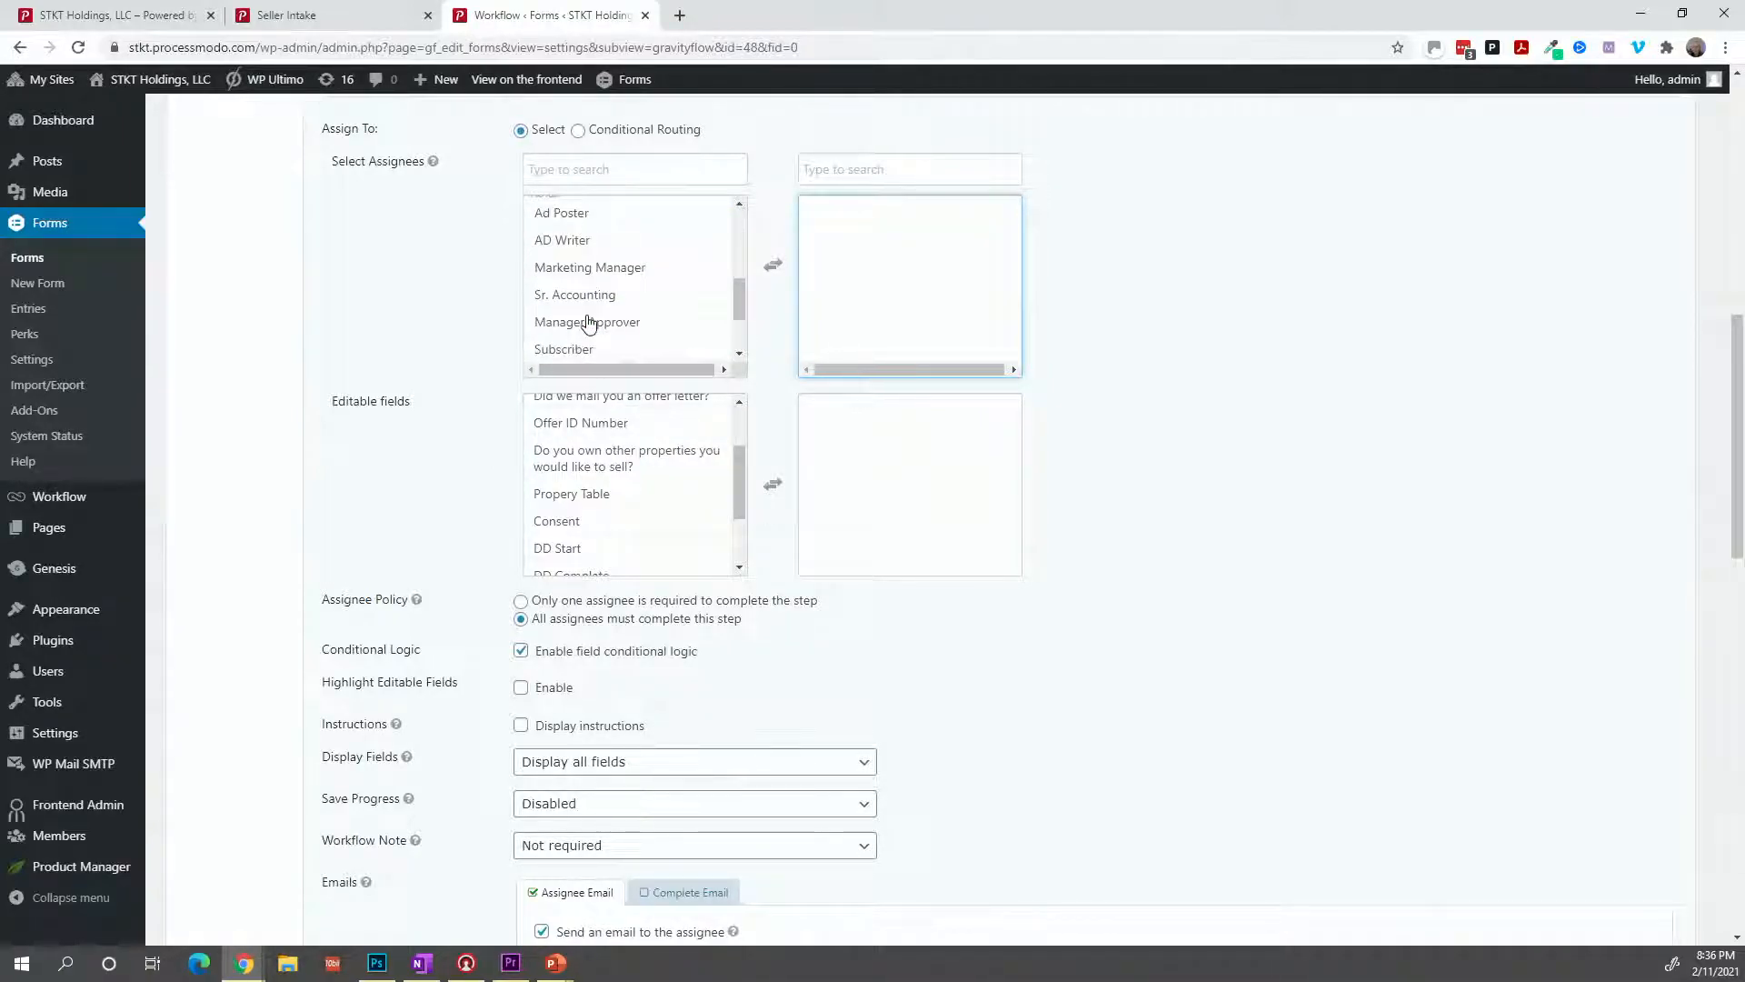
scroll(589, 323, "down", 2)
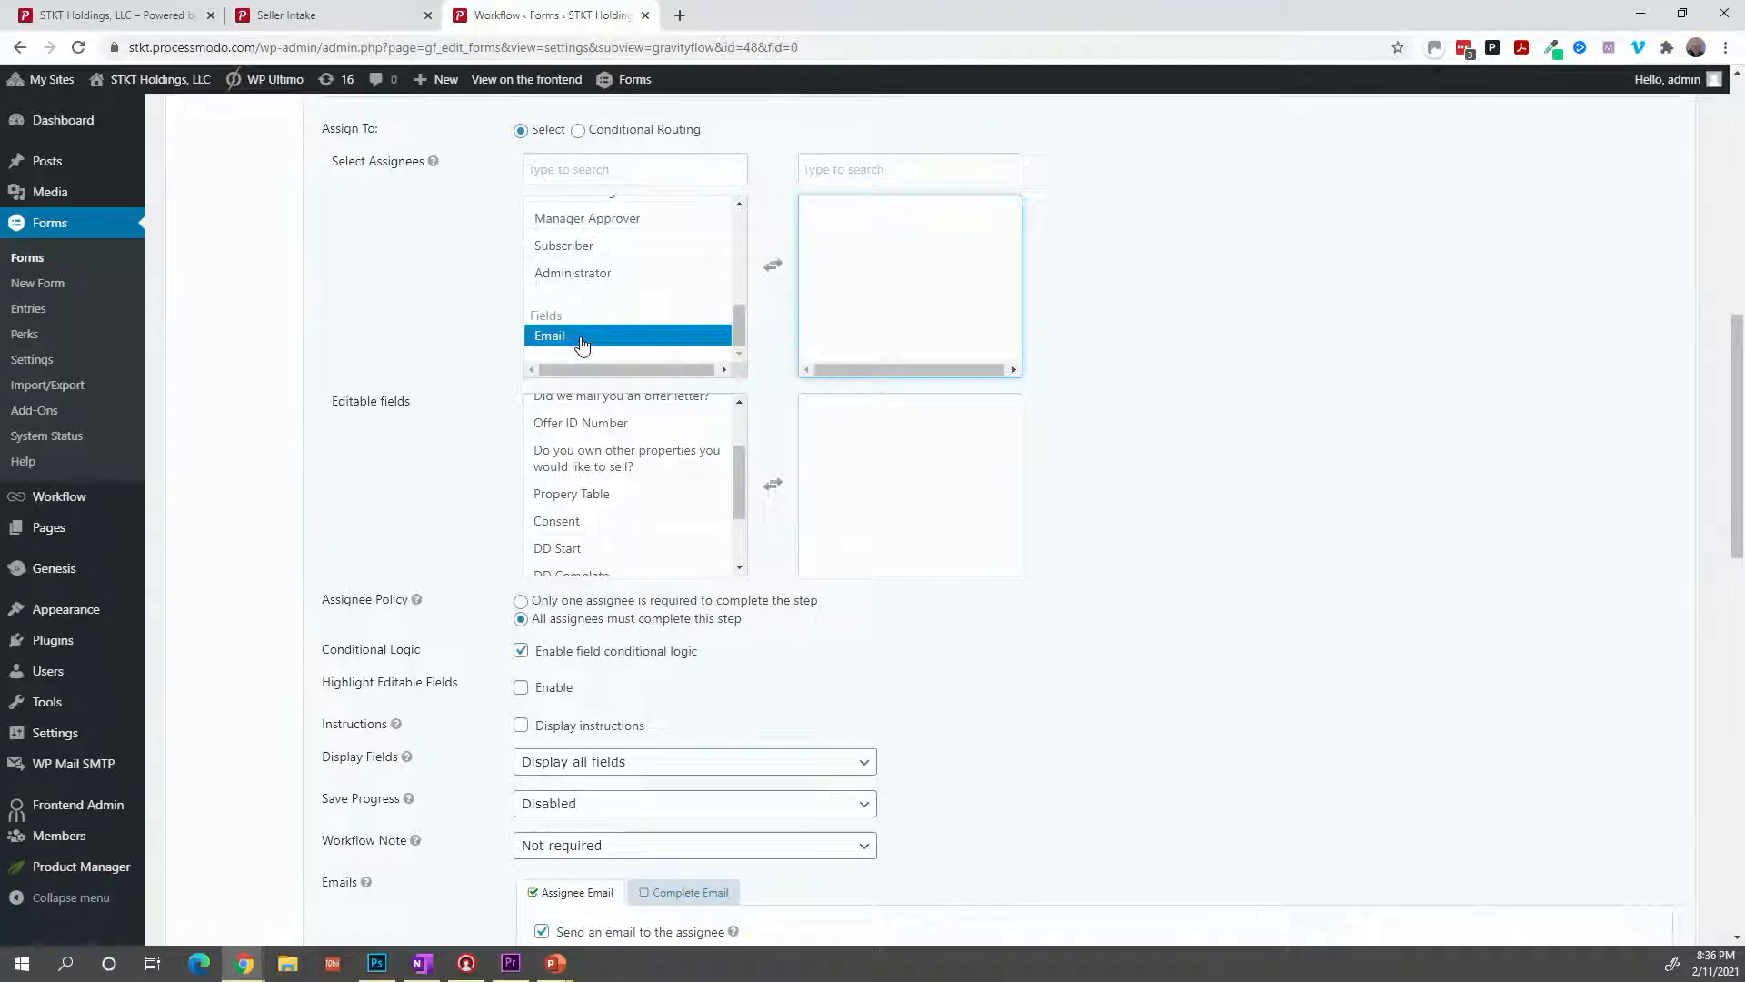
left_click(586, 339)
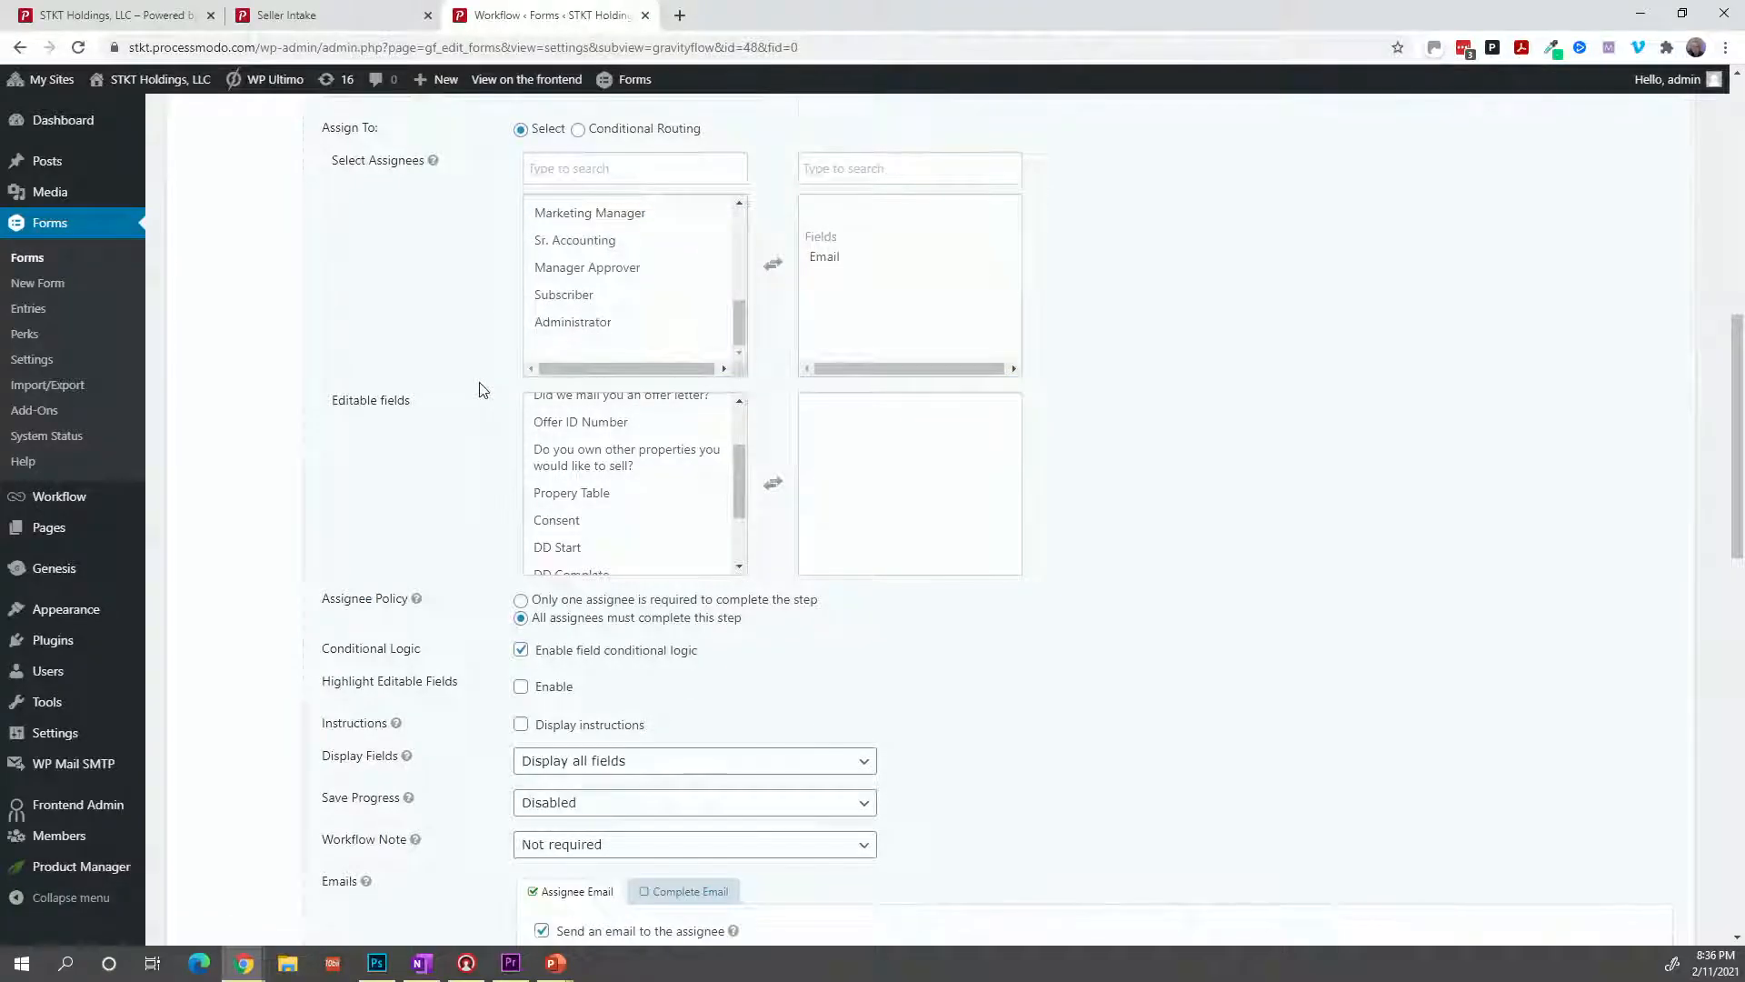
Save the DD Start step settings and return to the workflow steps list.
scroll(481, 389, "down", 8)
scroll(482, 390, "down", 4)
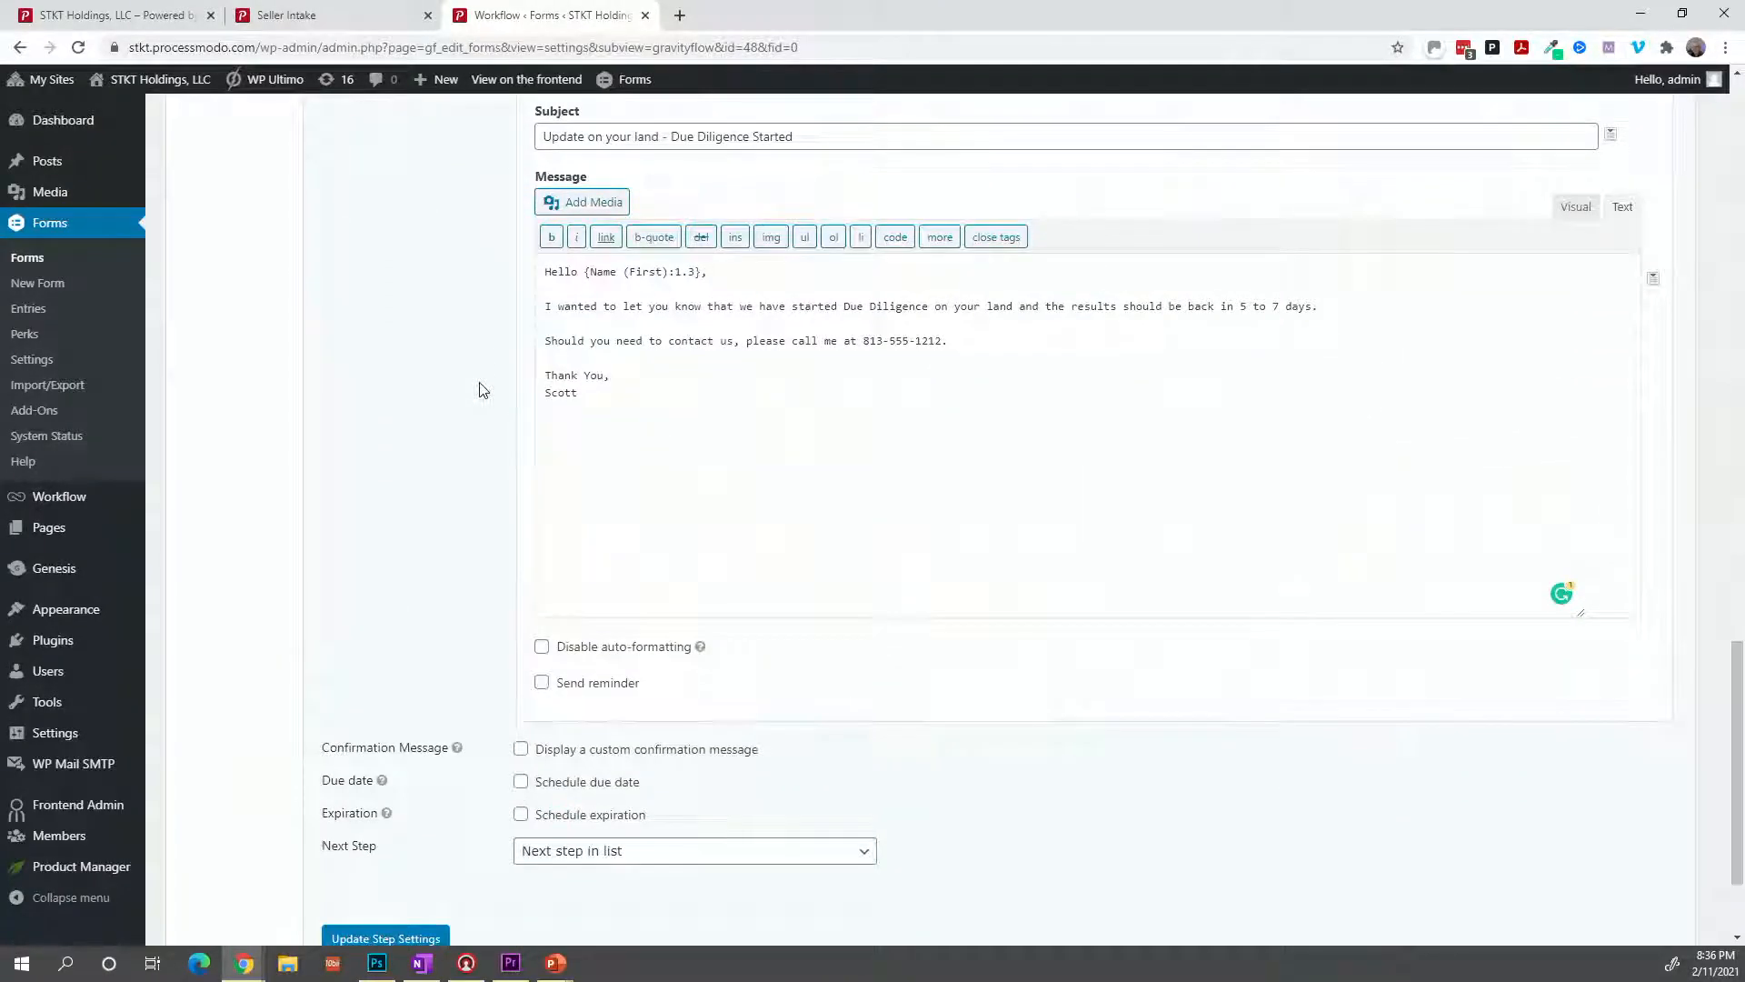
scroll(482, 389, "down", 2)
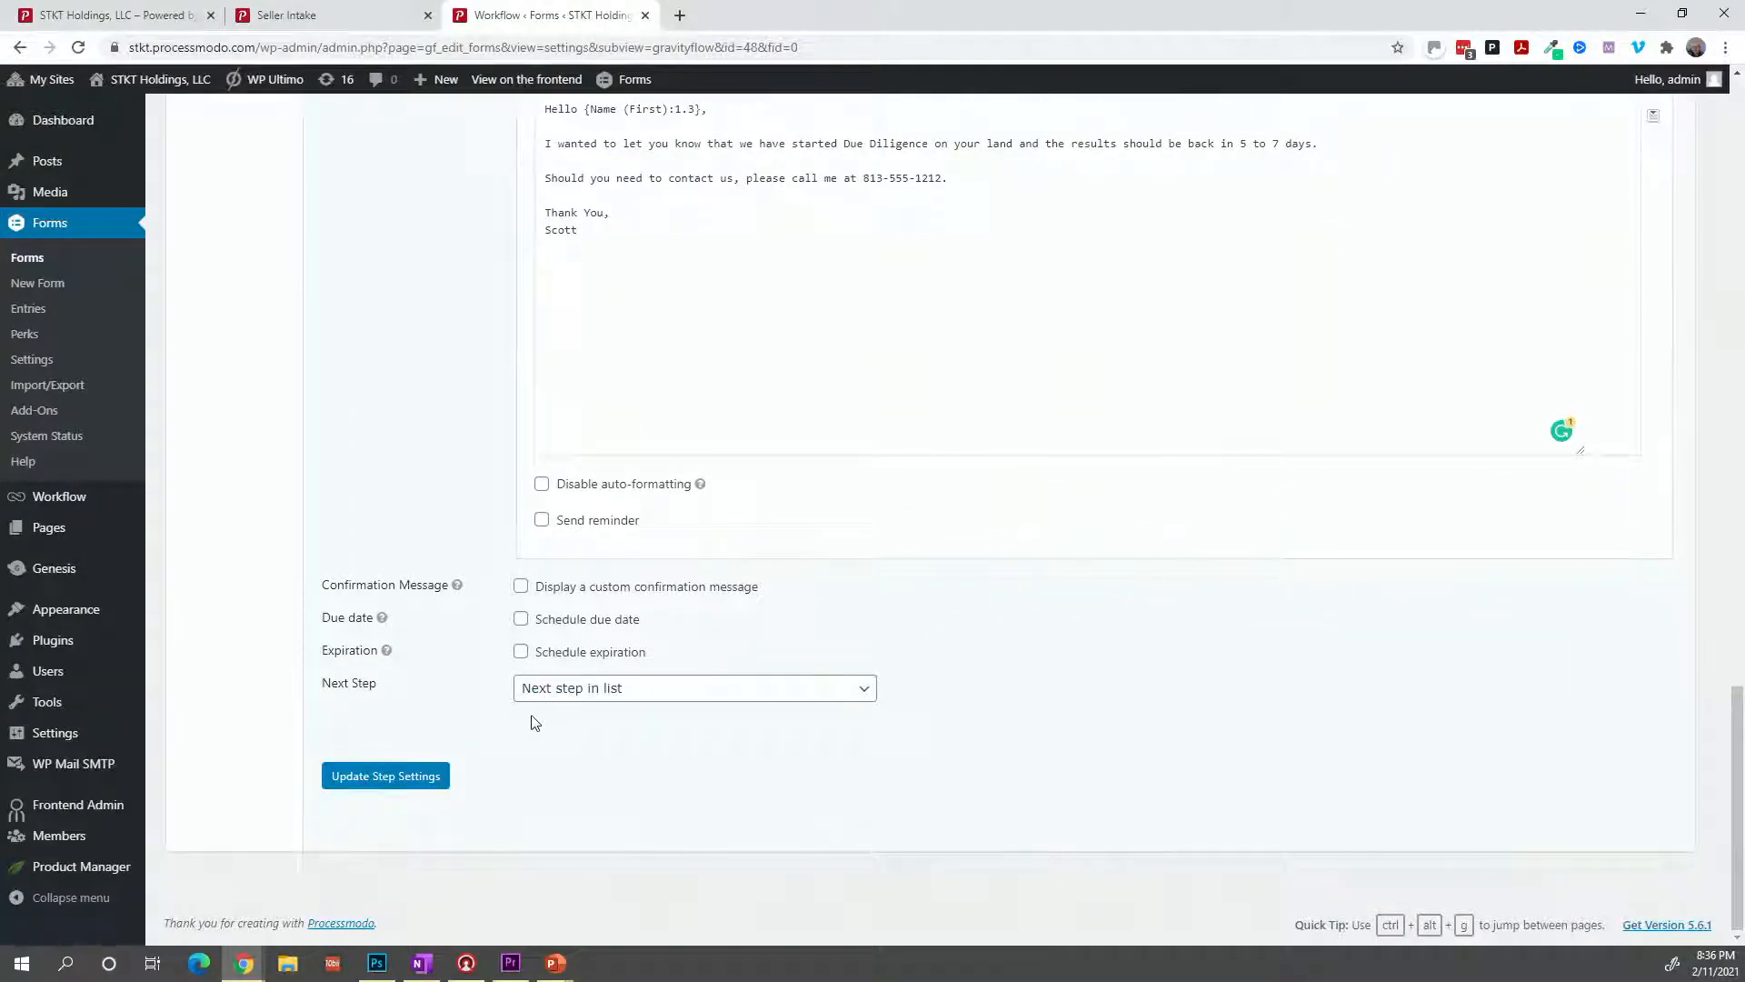
left_click(390, 783)
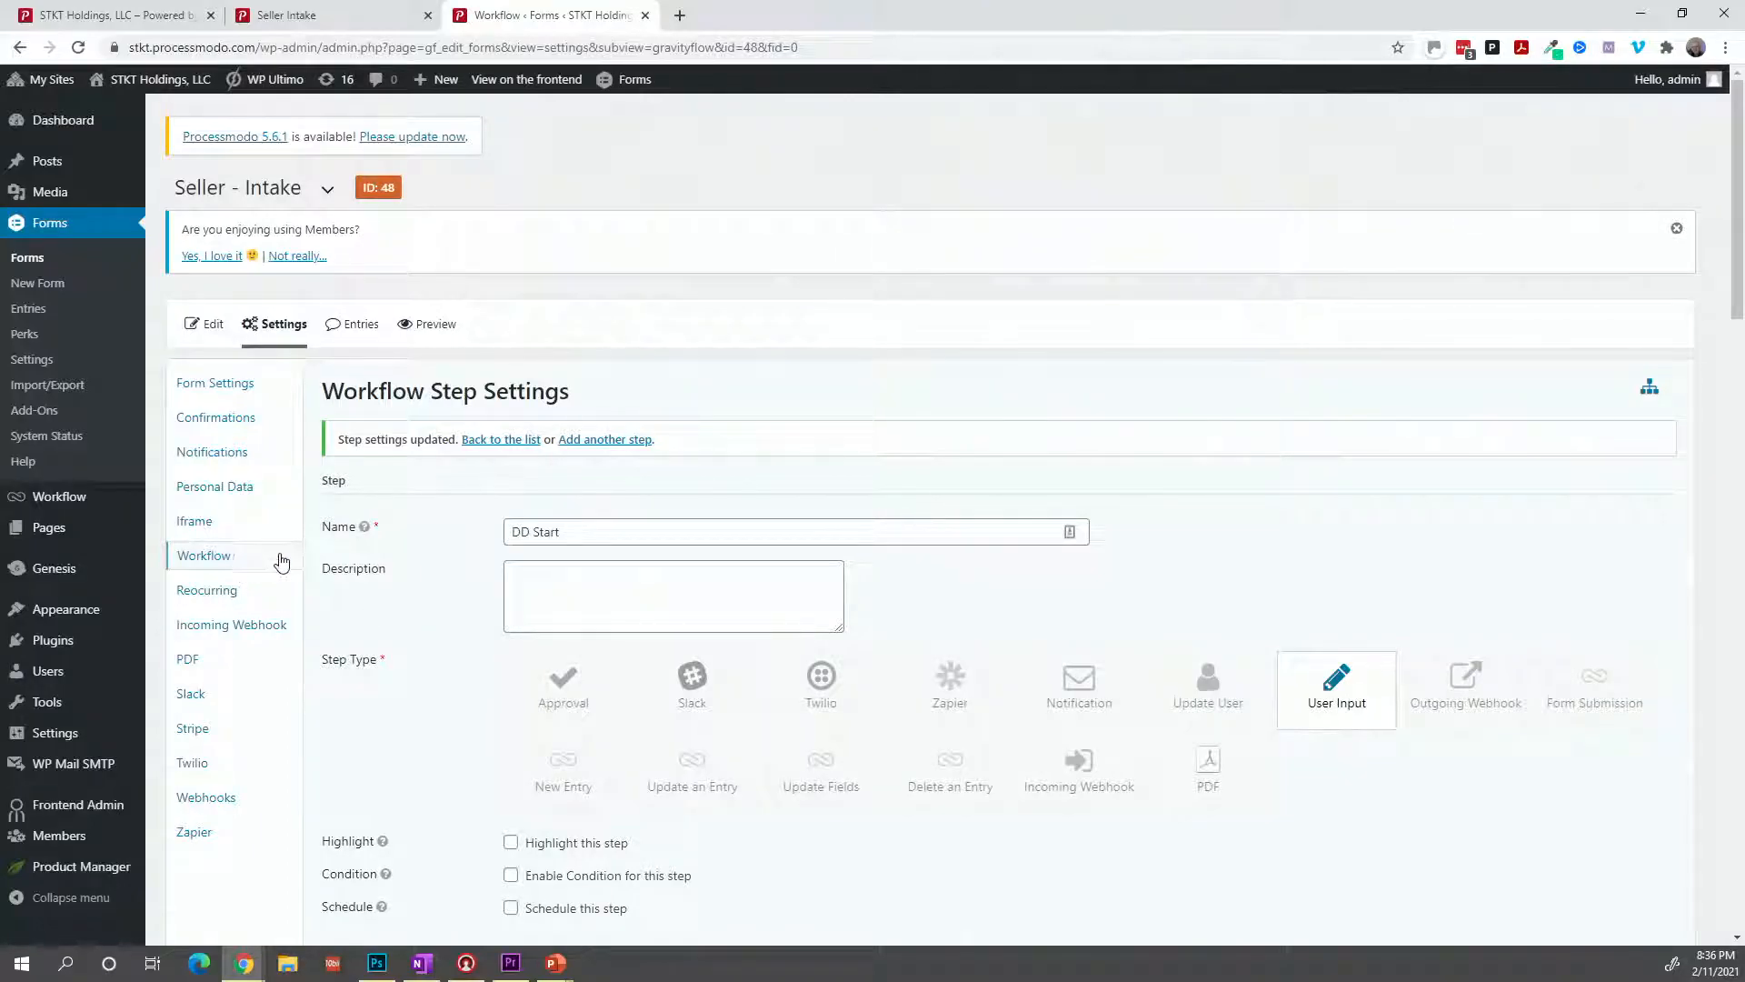
left_click(231, 559)
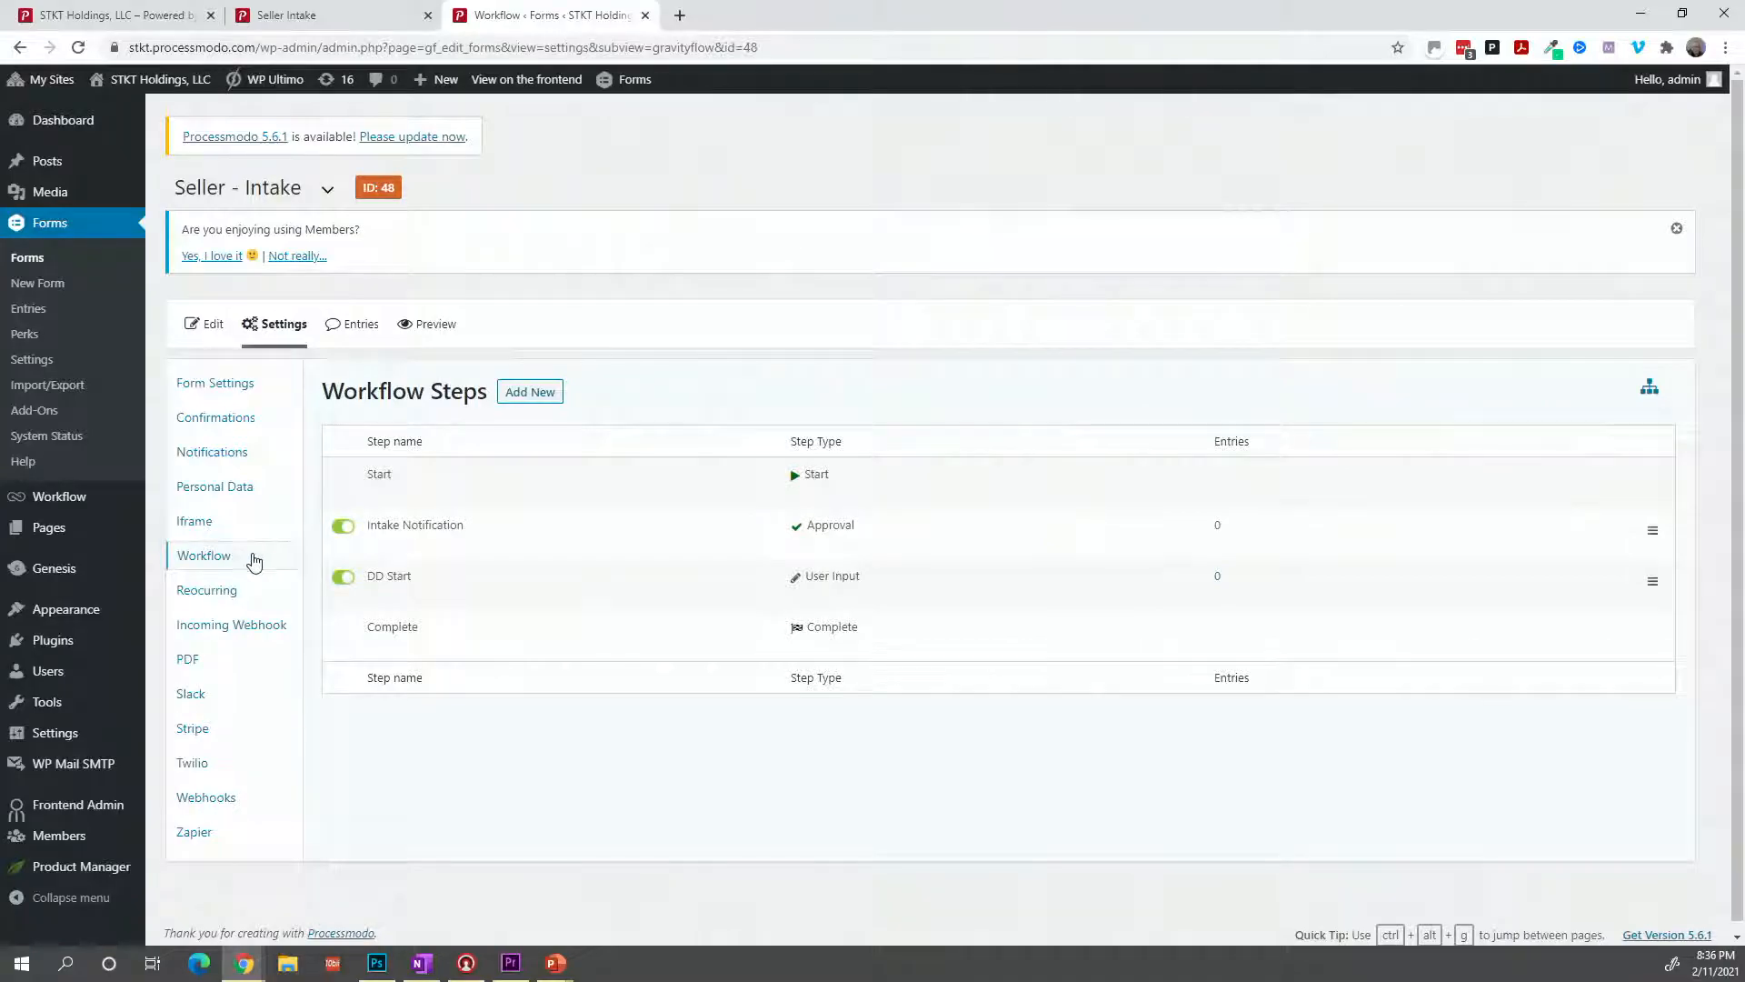
Duplicate the DD Start step and open the copy's settings (Step ID #178).
mouse_move(348, 600)
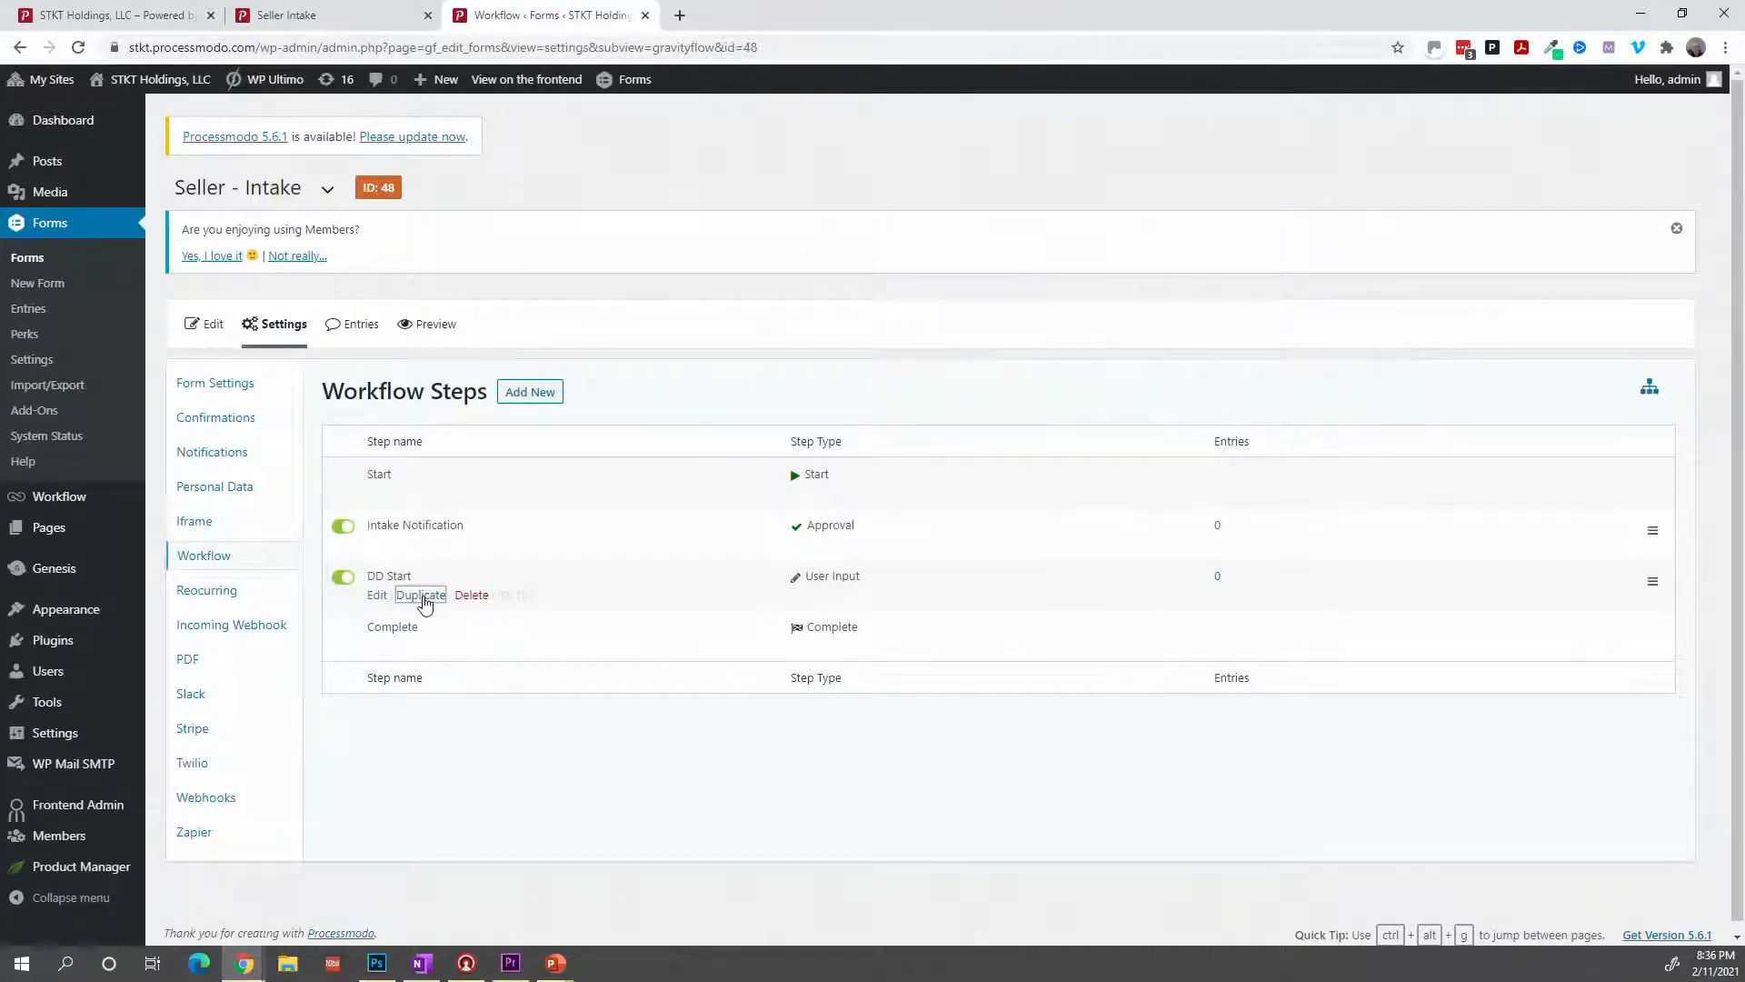
left_click(421, 596)
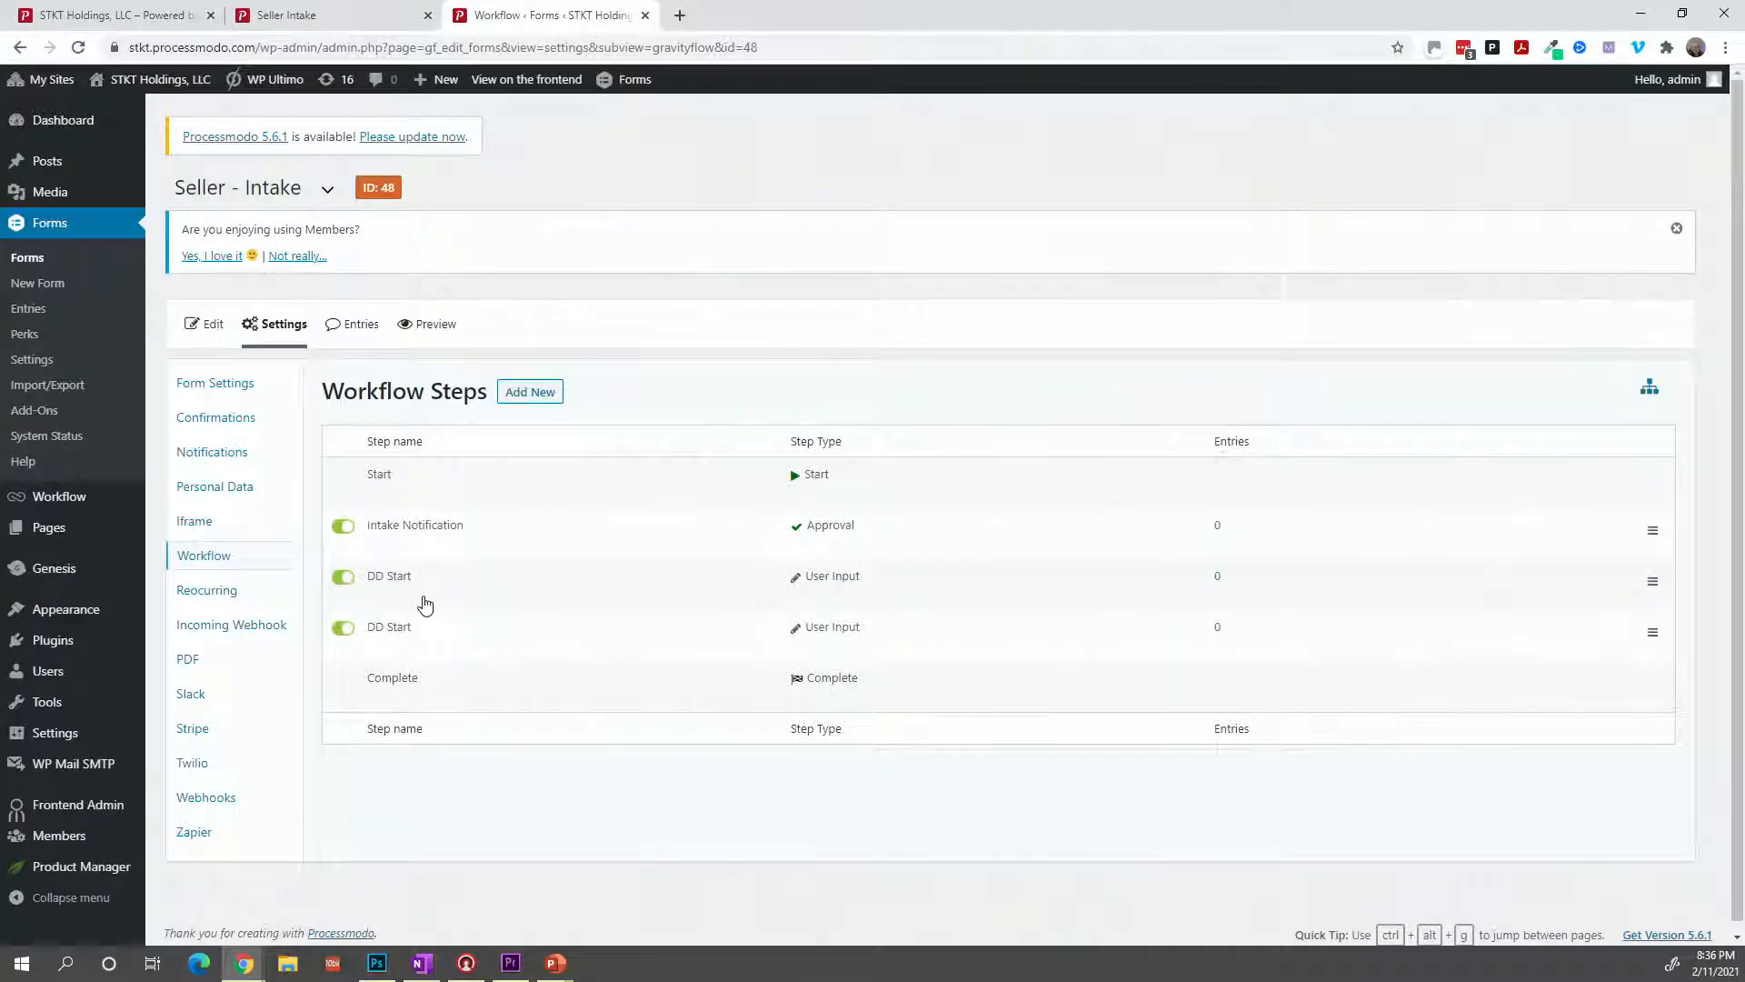
mouse_move(405, 626)
left_click(377, 647)
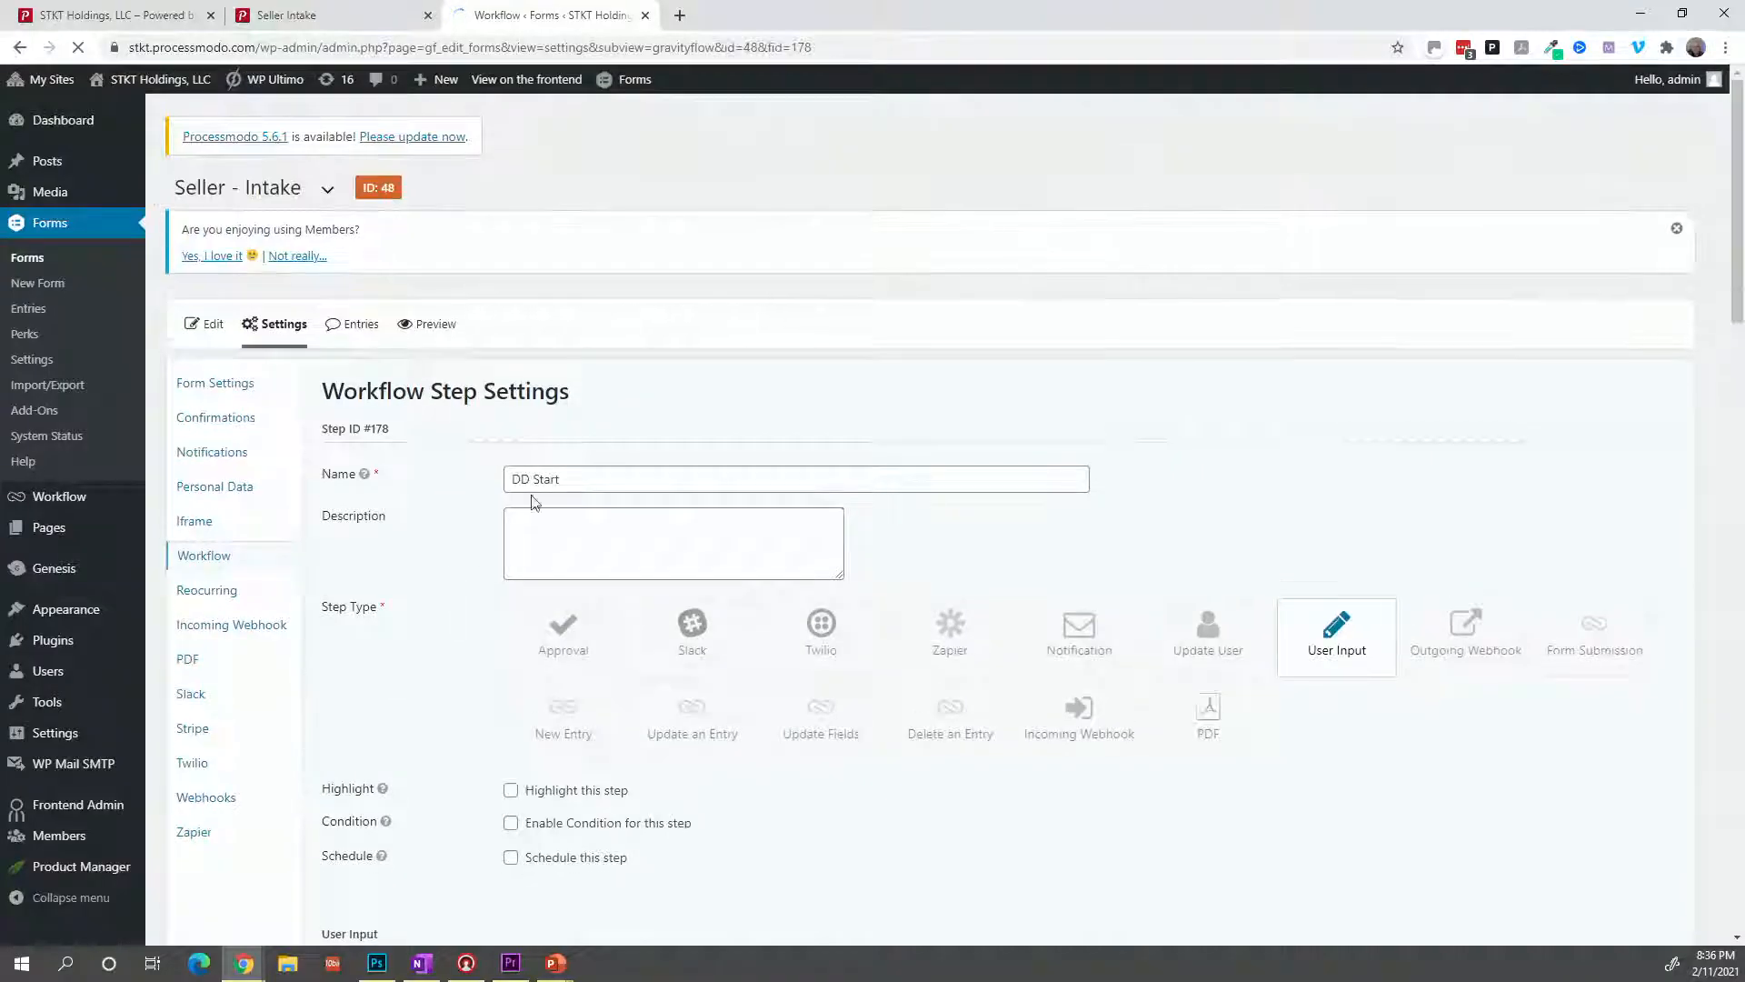
Rename copied step #178 from 'DD Start' to 'DD Complete' and scroll toward its Emails section.
left_click(592, 469)
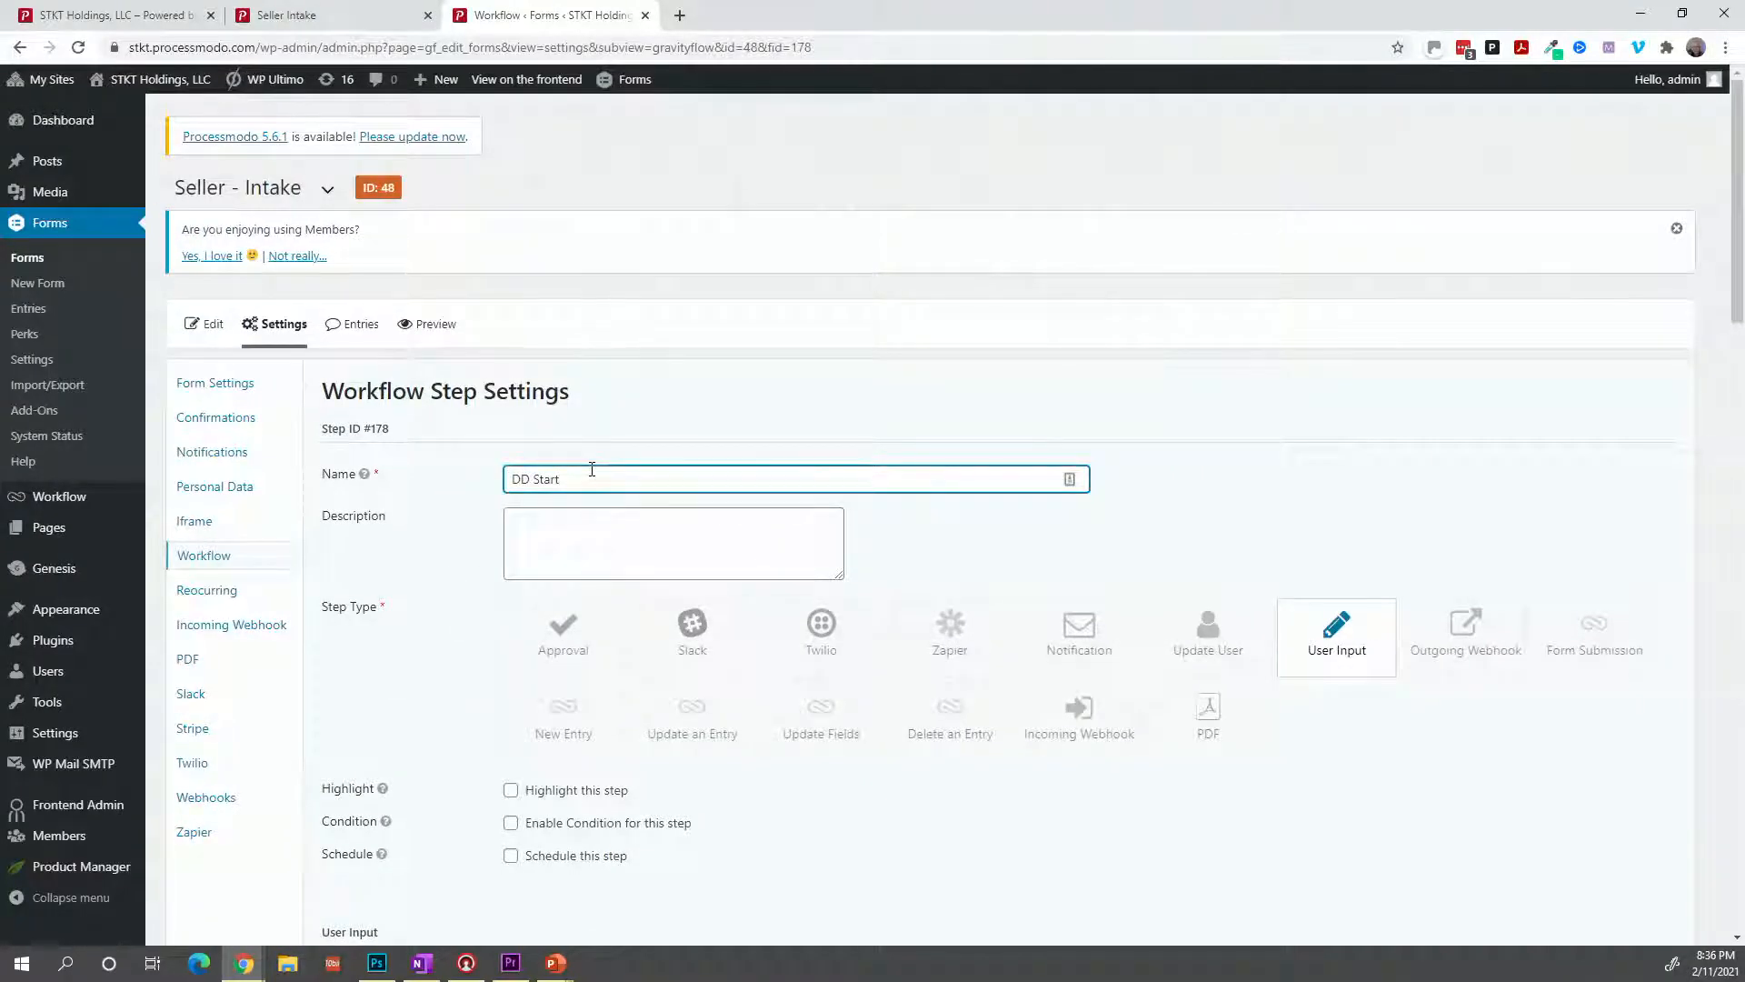
key("BackSpace")
key("BackSpace")
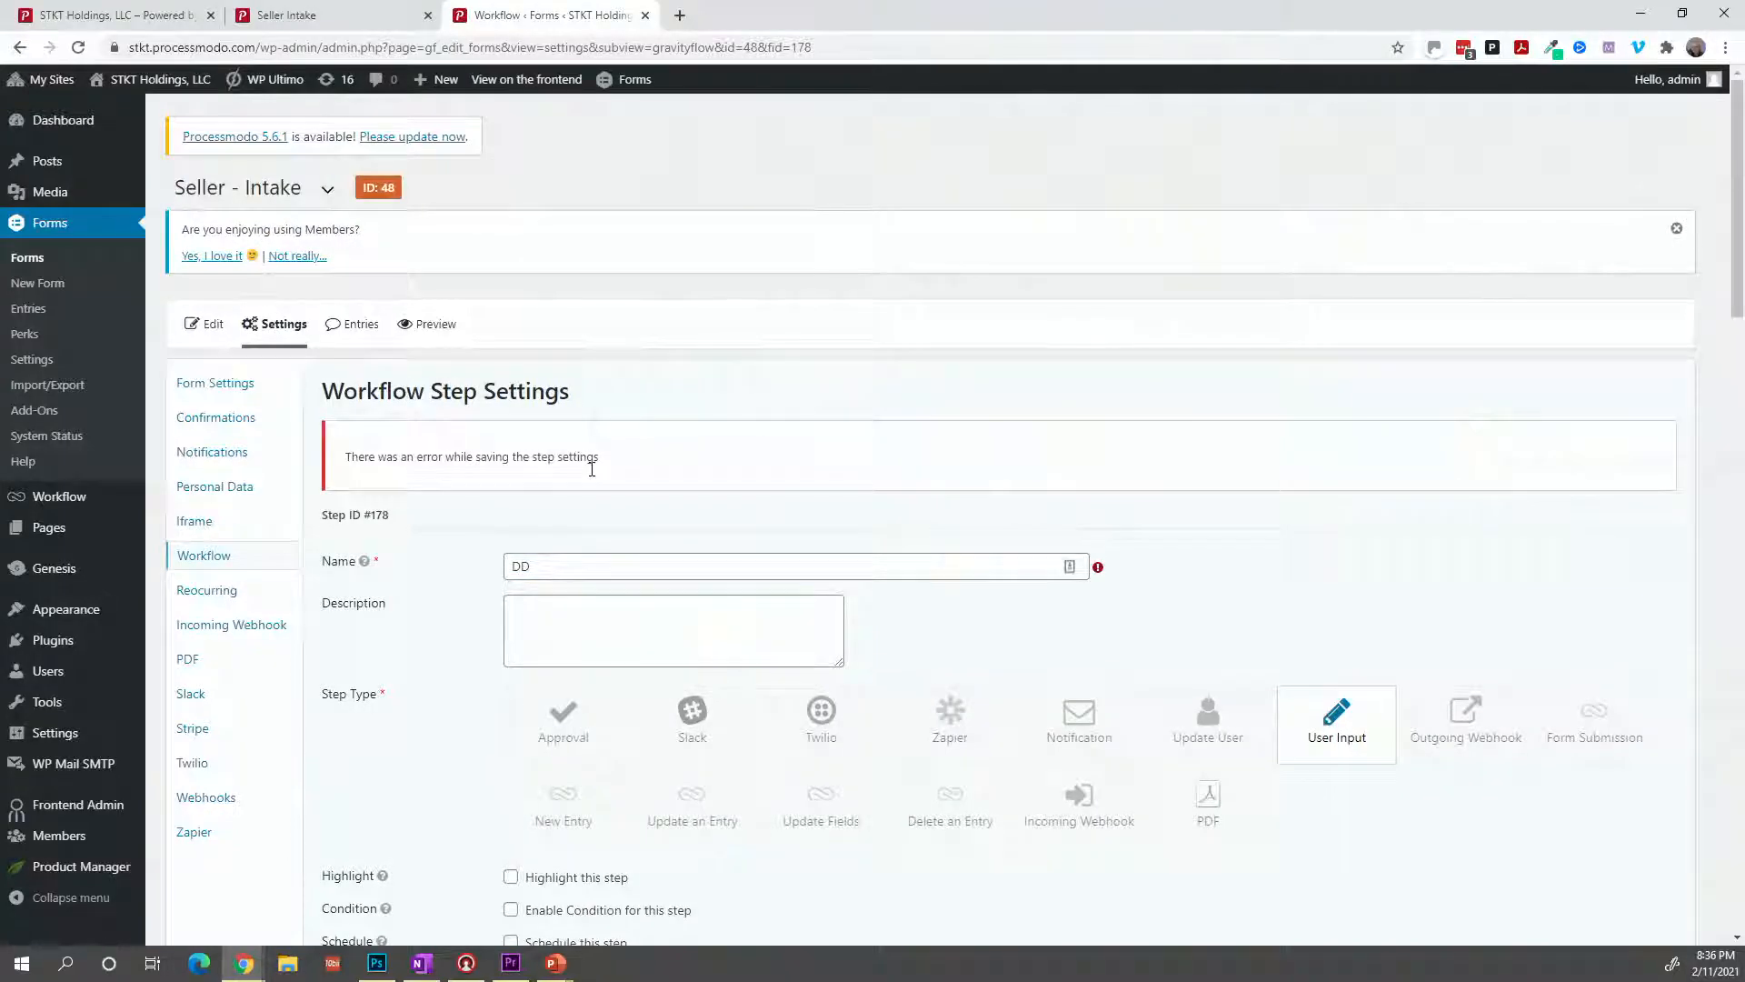
left_click(582, 560)
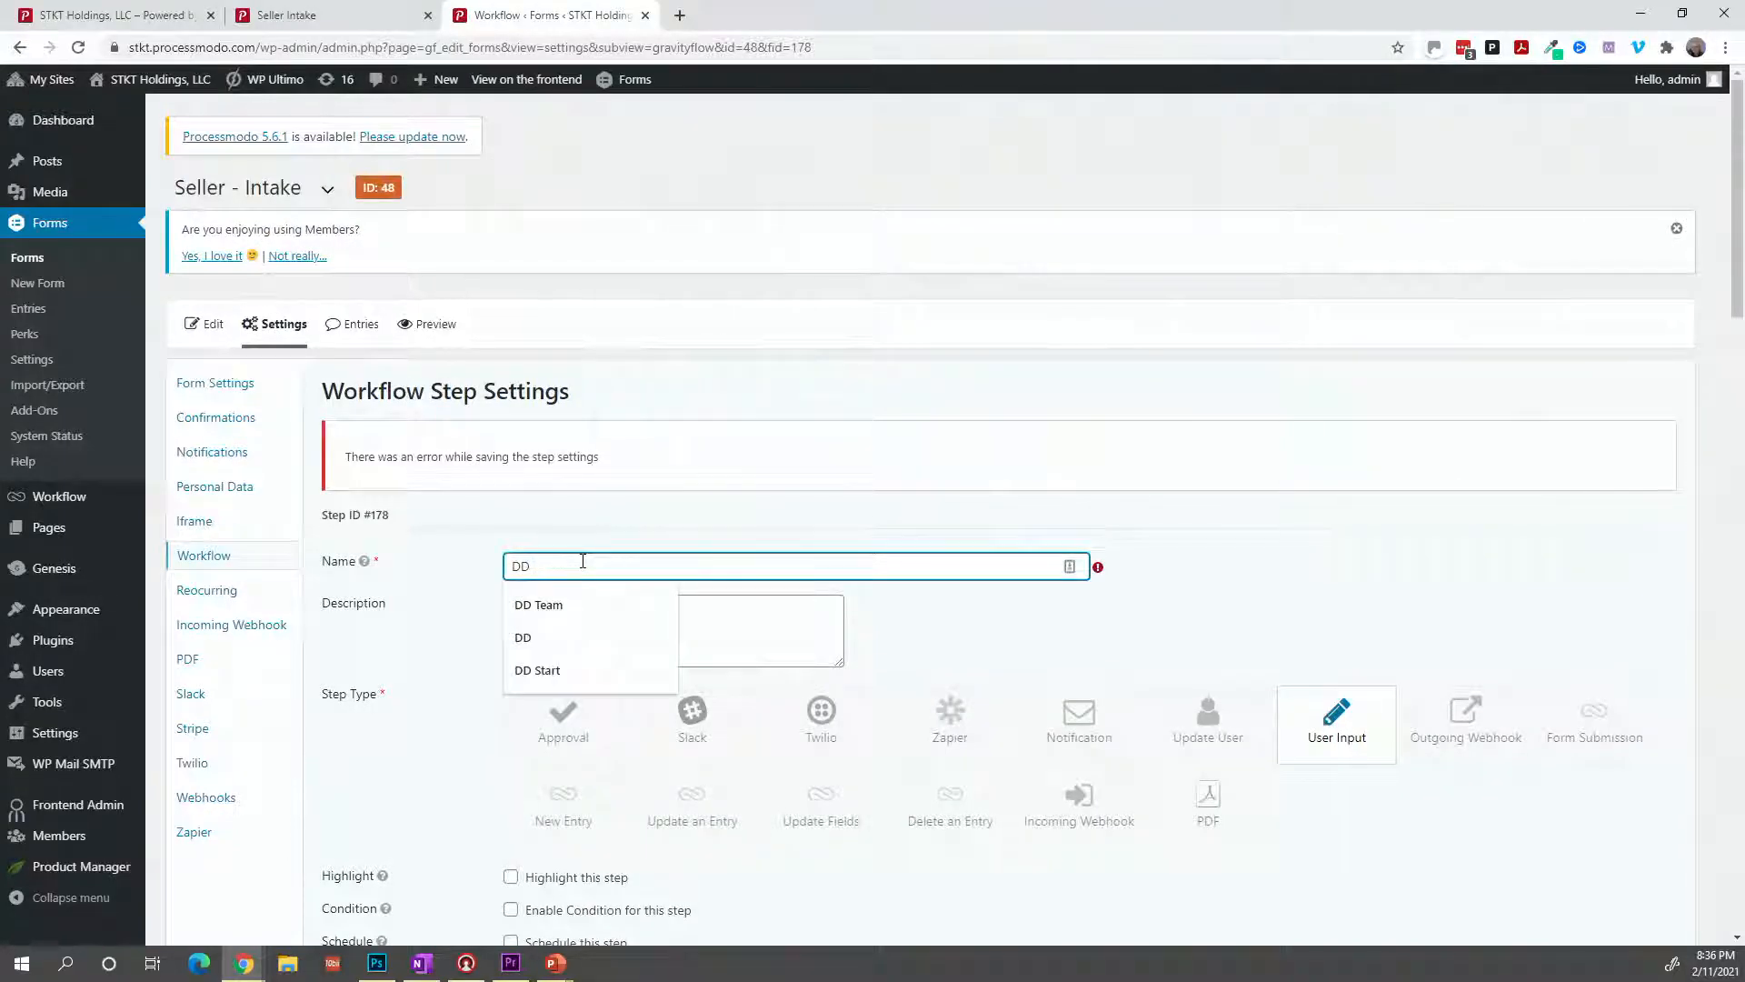
type("Complete")
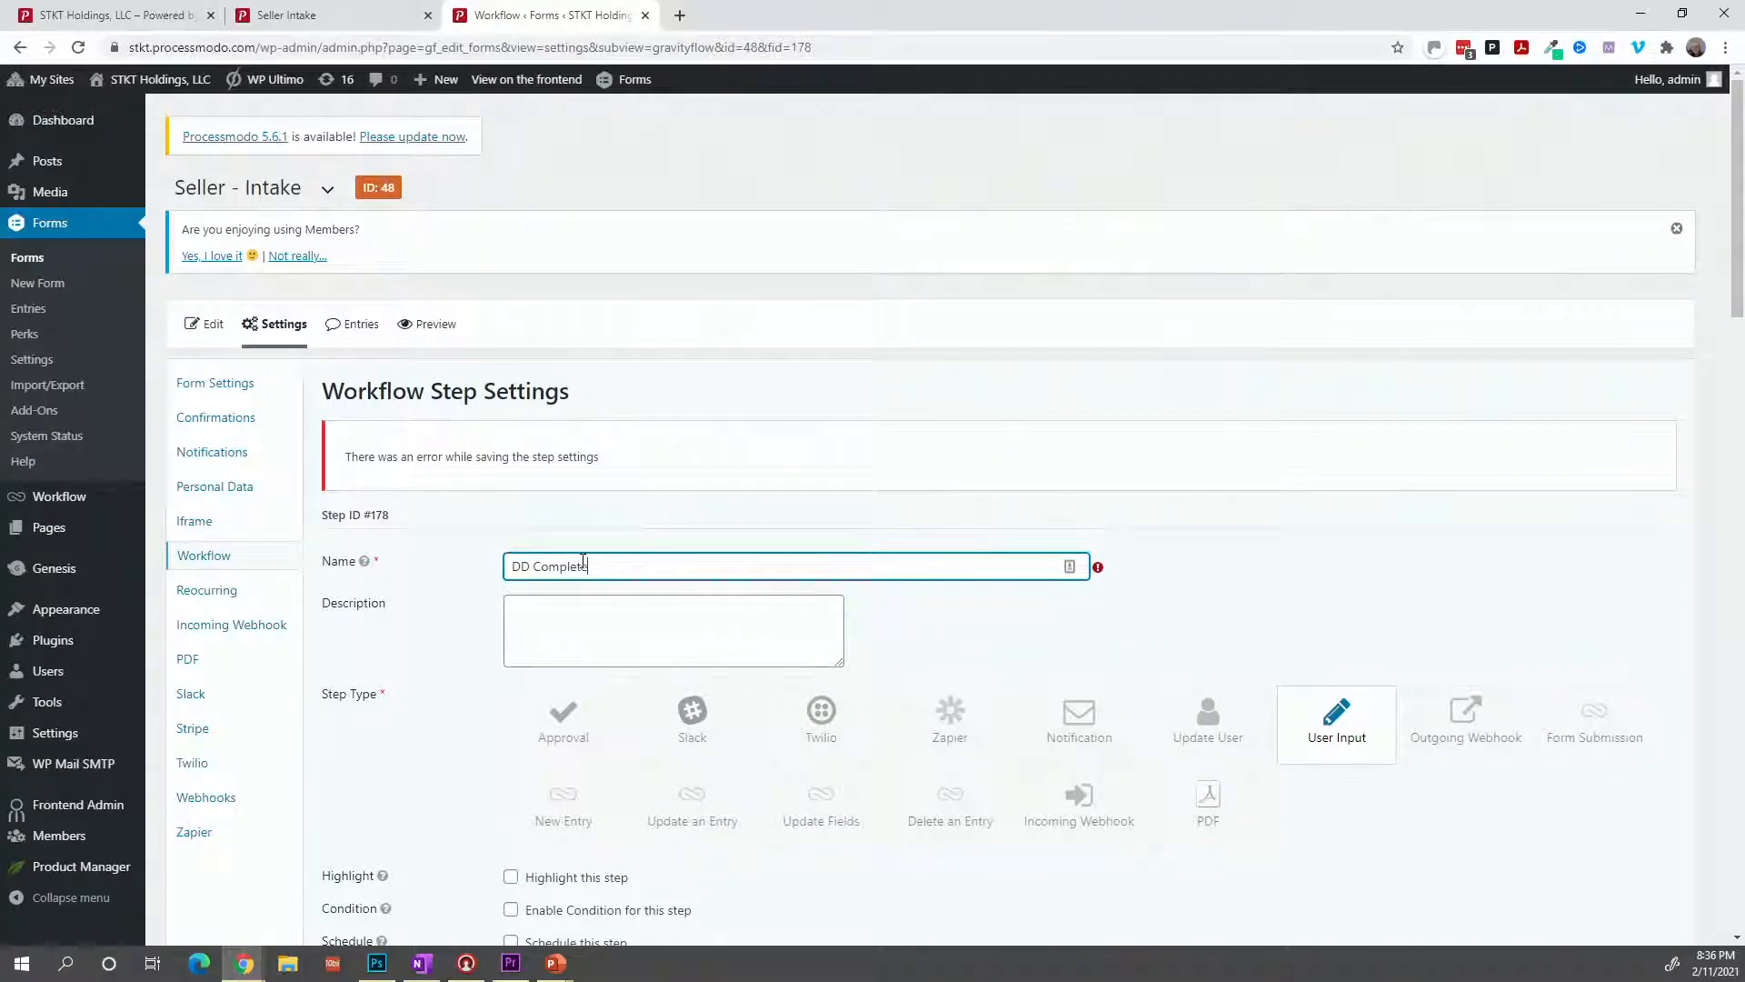
scroll(537, 739, "down", 6)
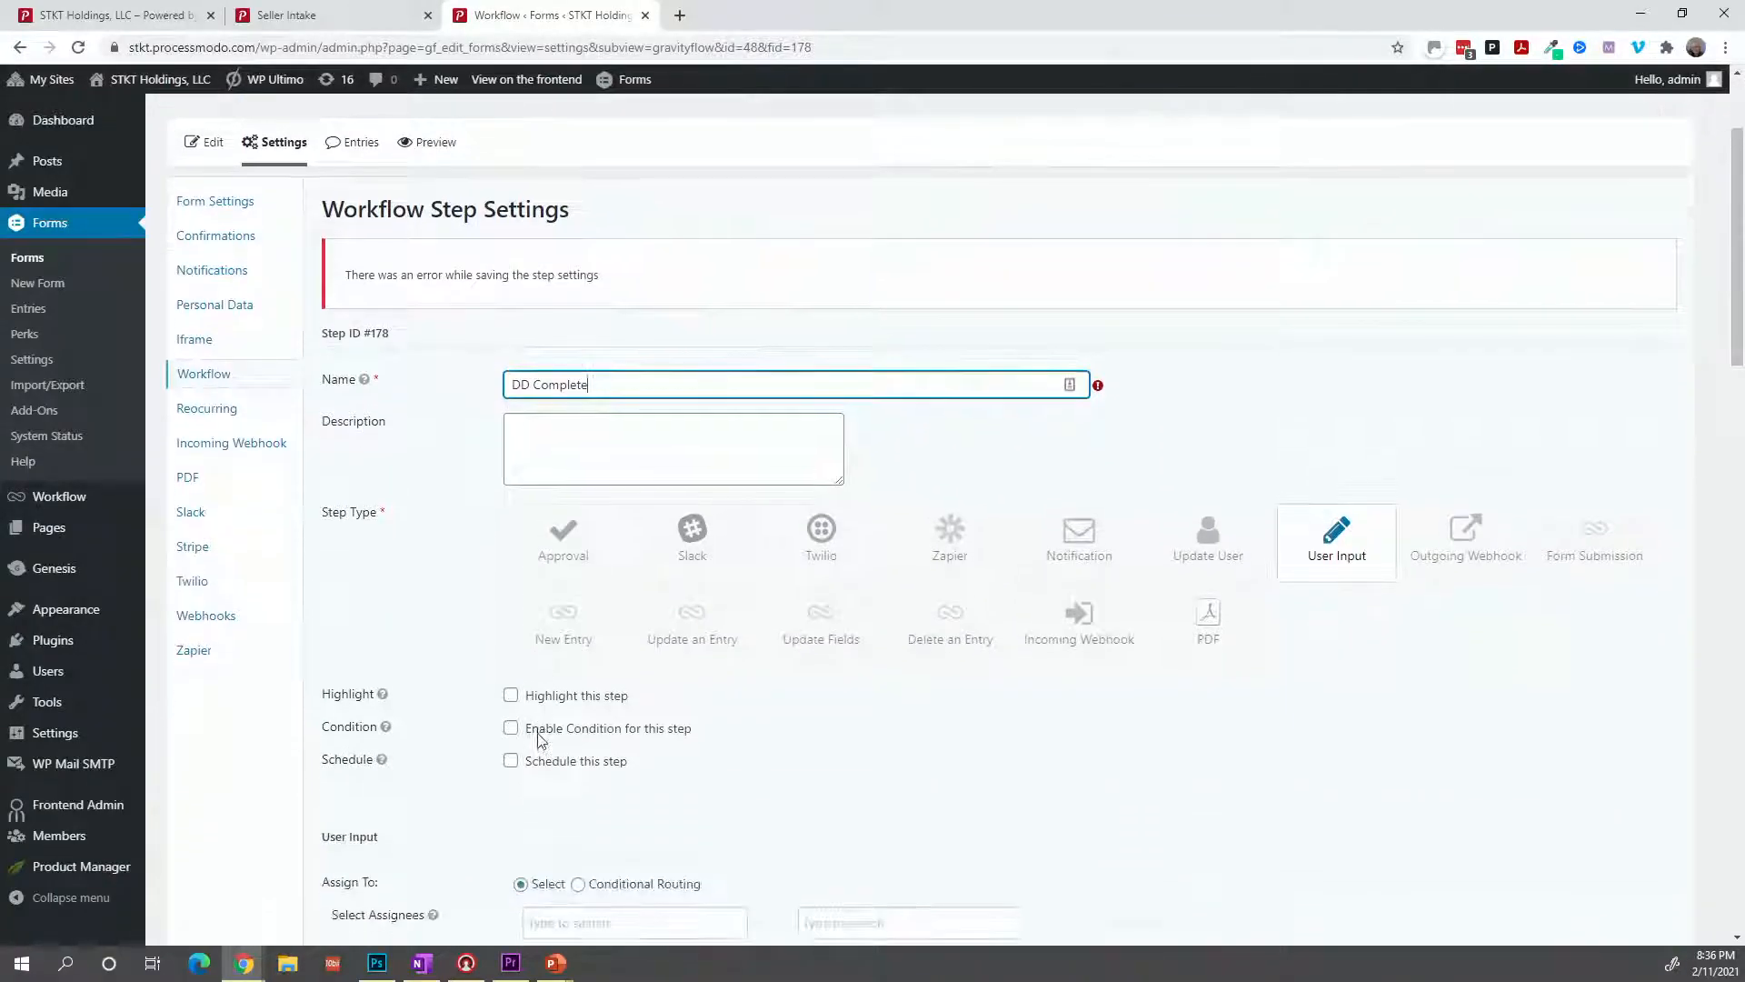
left_click(540, 741)
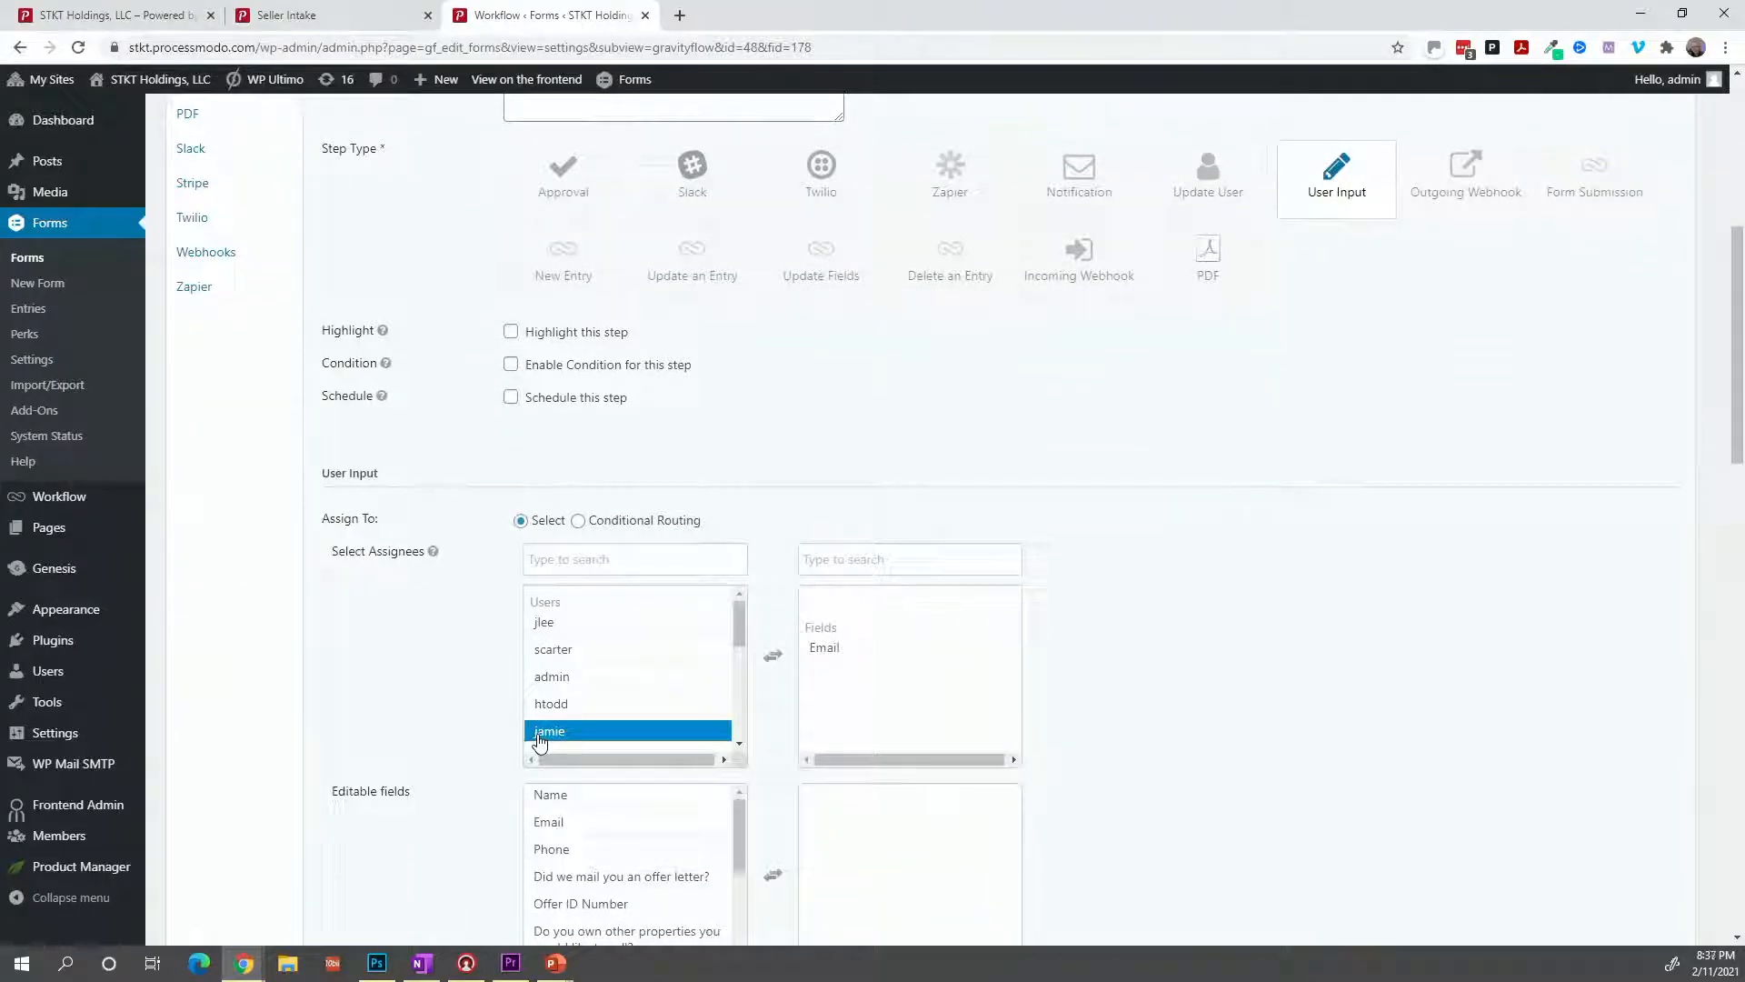
scroll(539, 740, "down", 5)
scroll(445, 770, "down", 2)
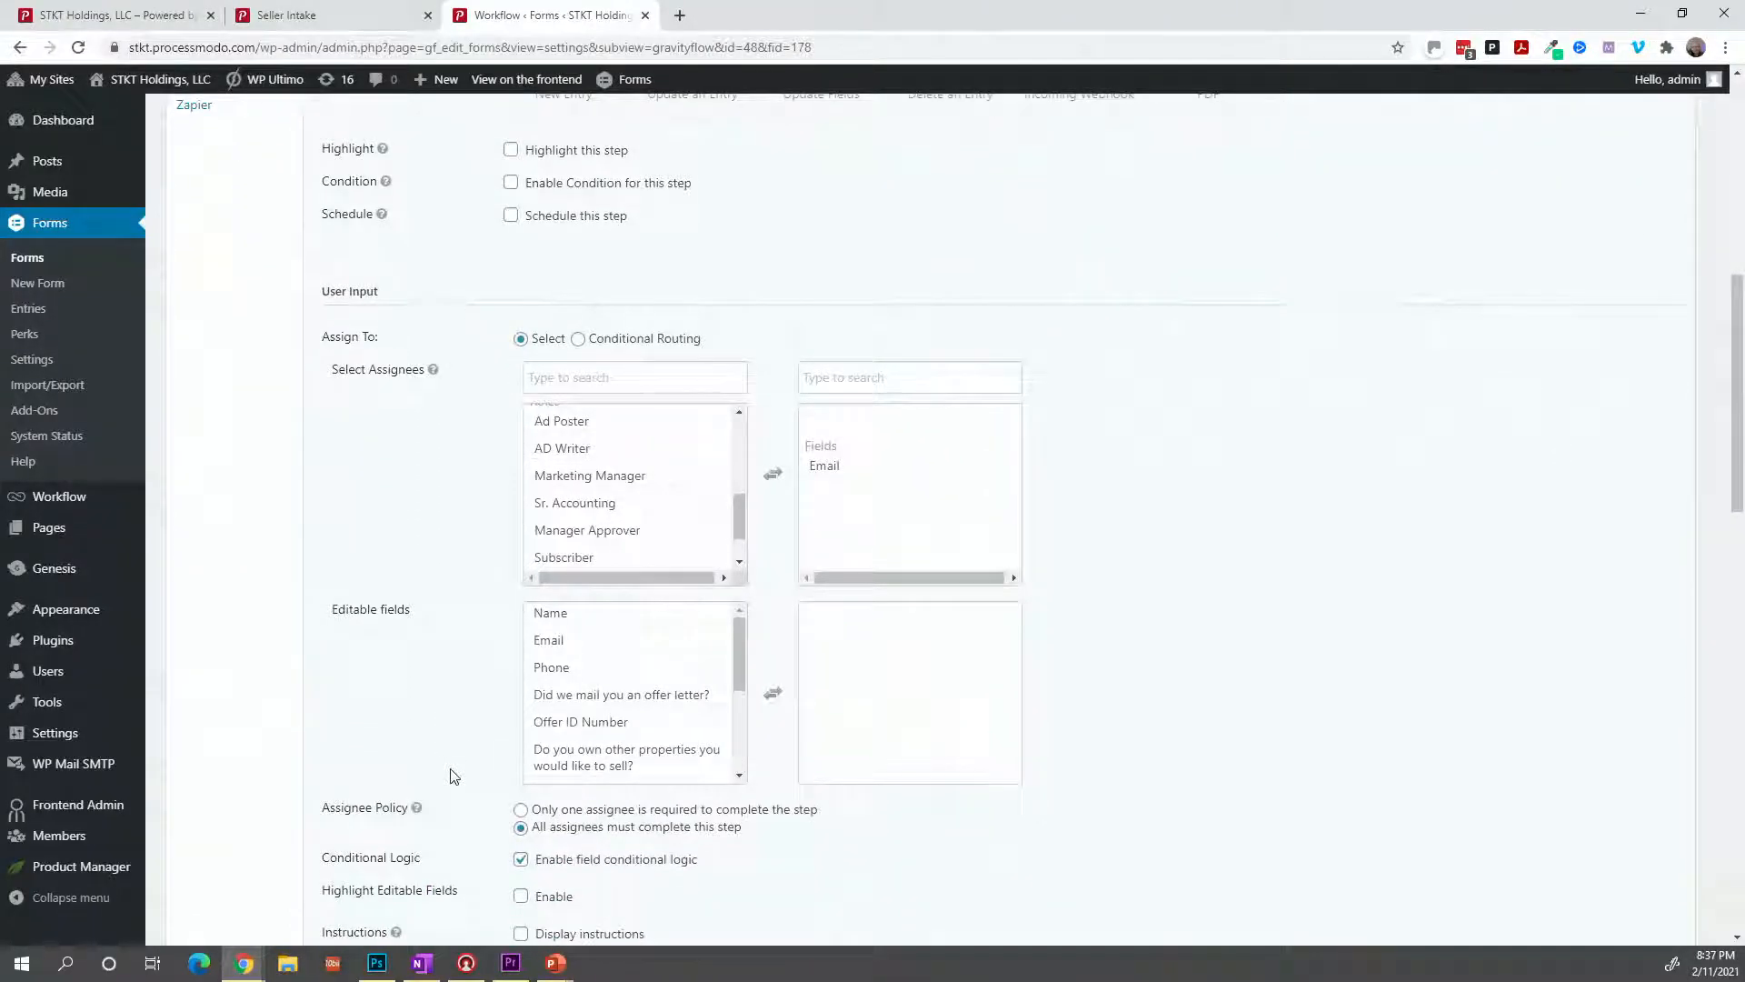
scroll(453, 774, "down", 3)
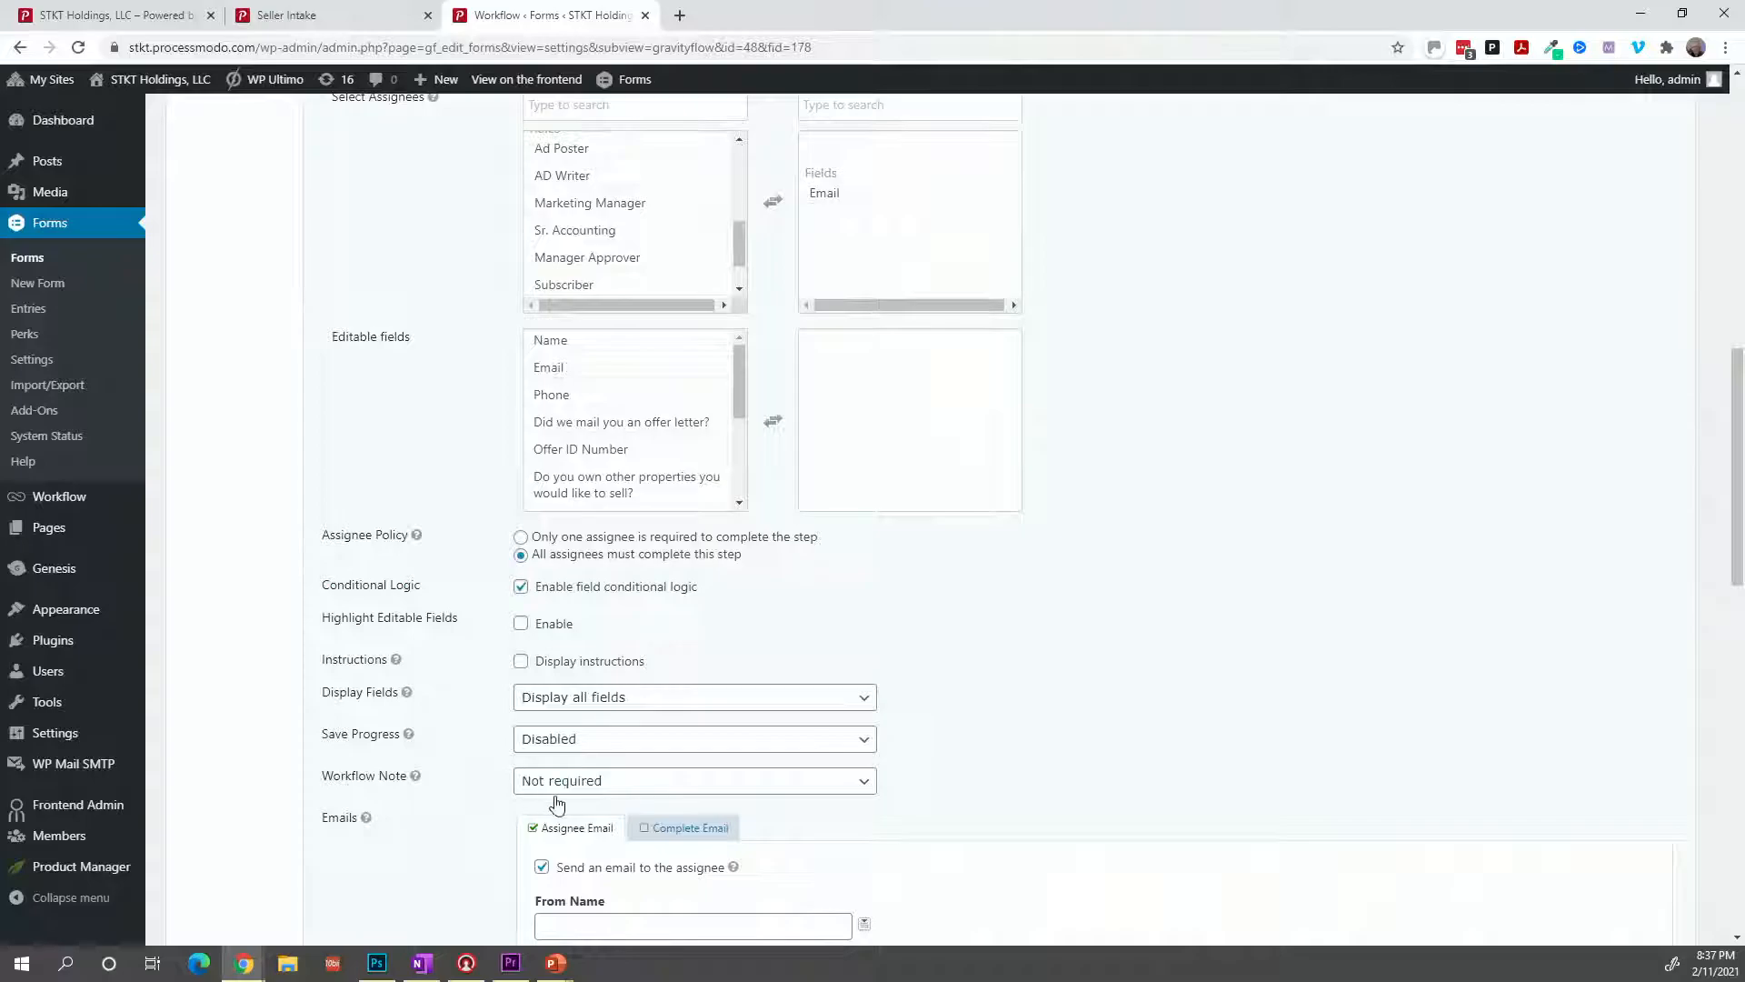
scroll(556, 803, "down", 6)
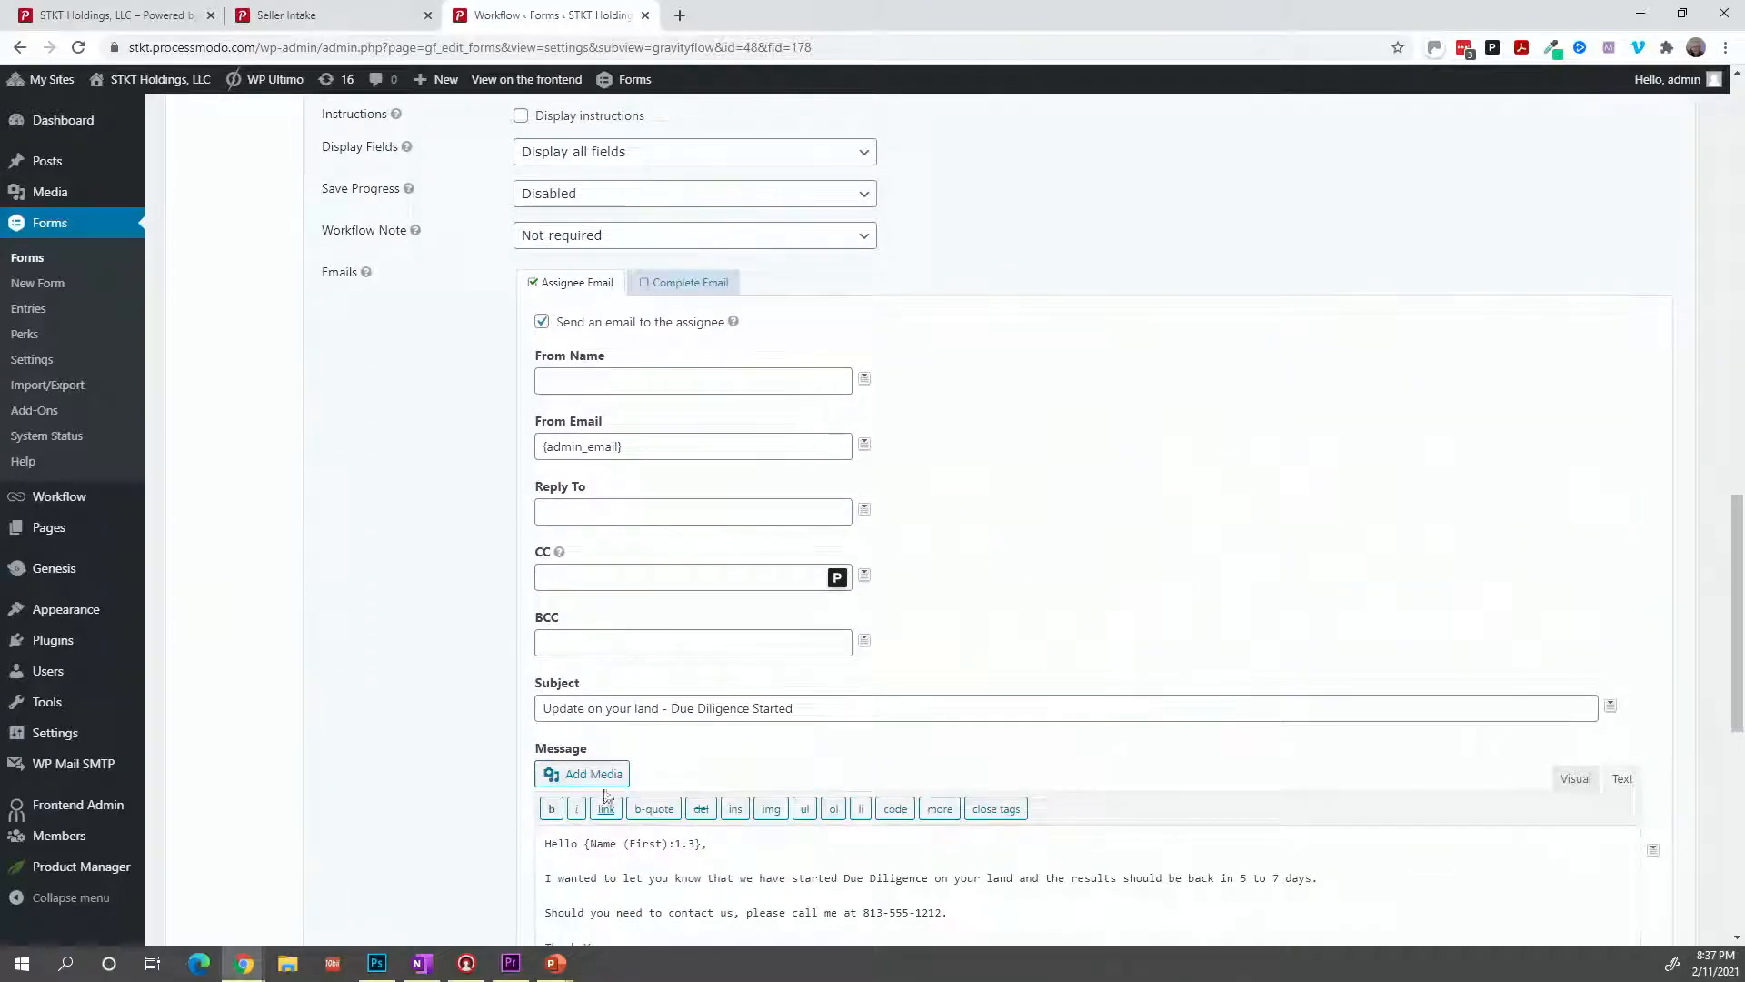
Change the assignee email subject to 'Update on your land - Due Diligence Complete'.
left_click(843, 707)
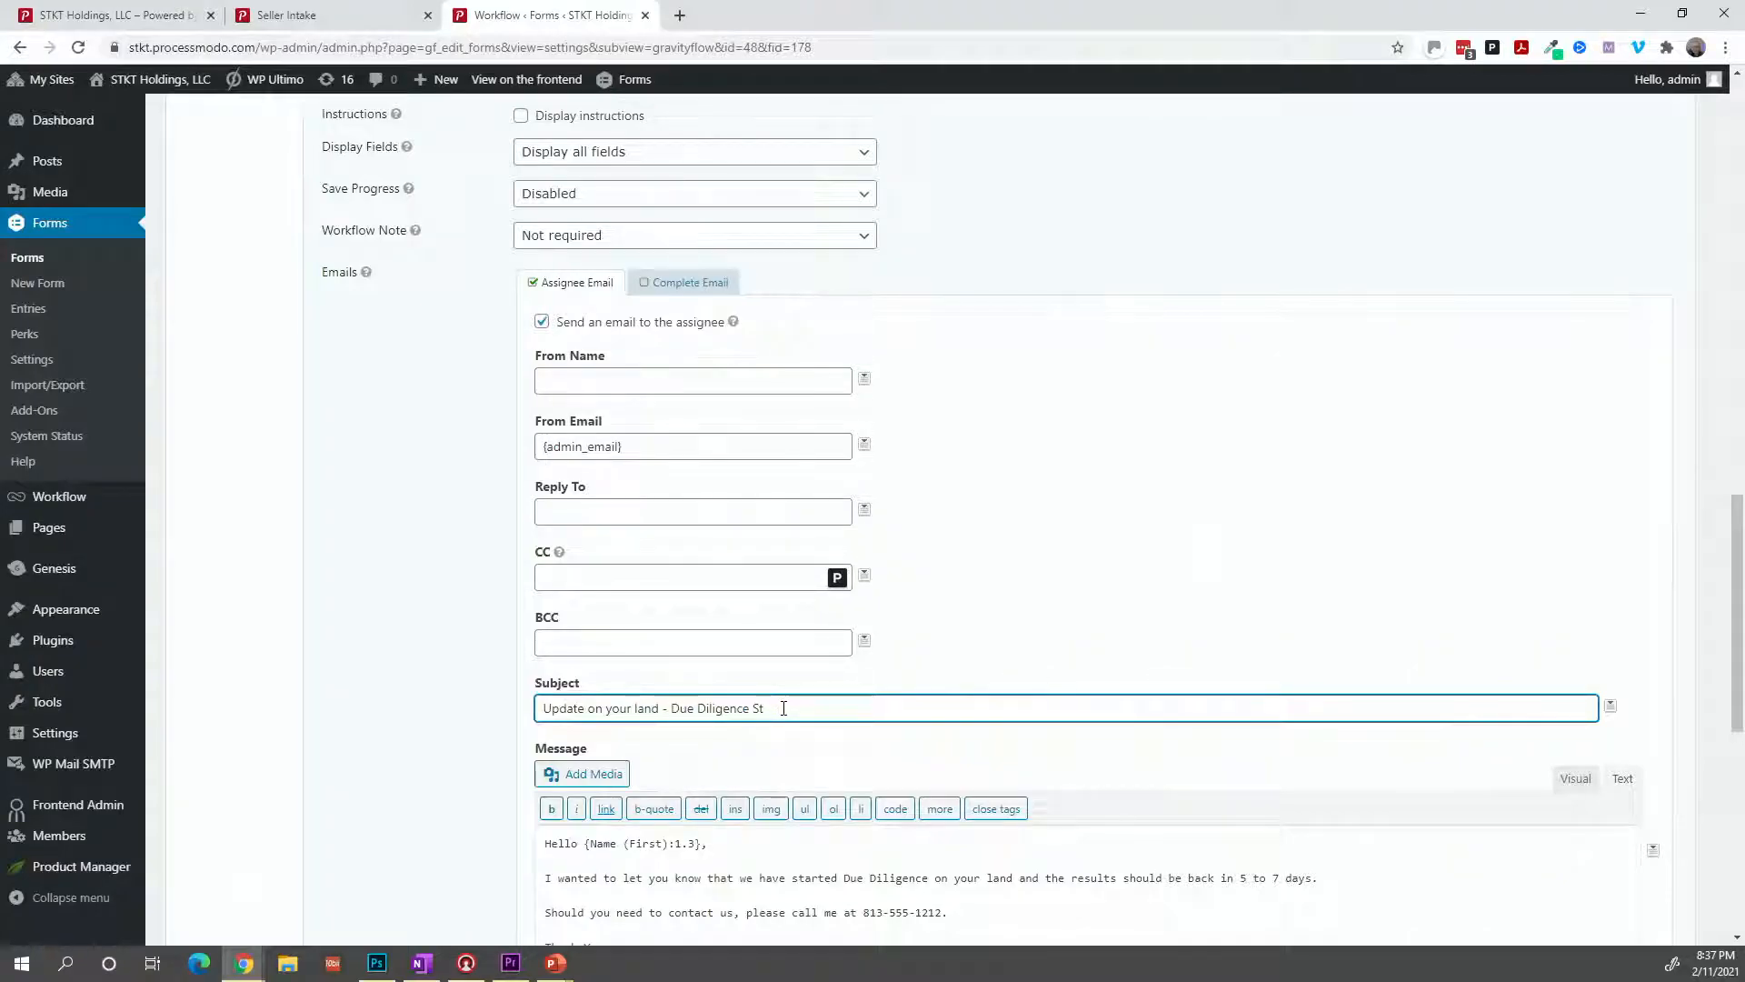
type("Complete")
scroll(674, 903, "down", 1)
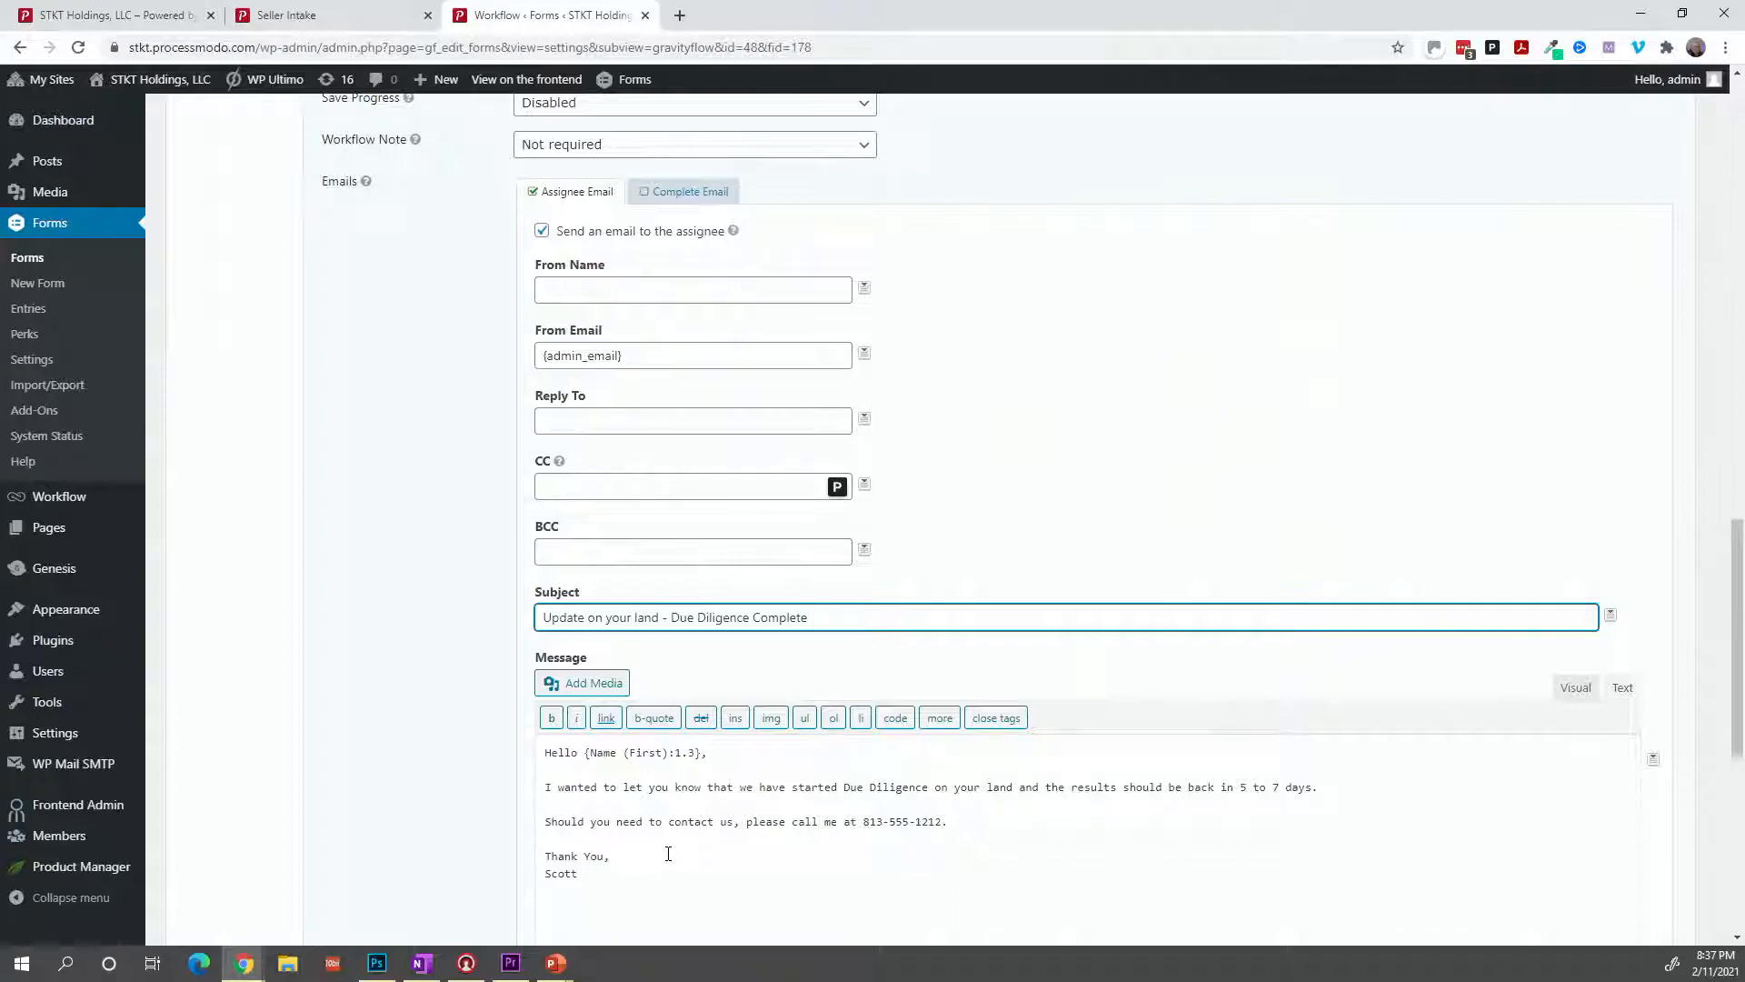
Reword the message: Due Diligence completed, now in review, expected within the next 2 business days.
left_click(838, 788)
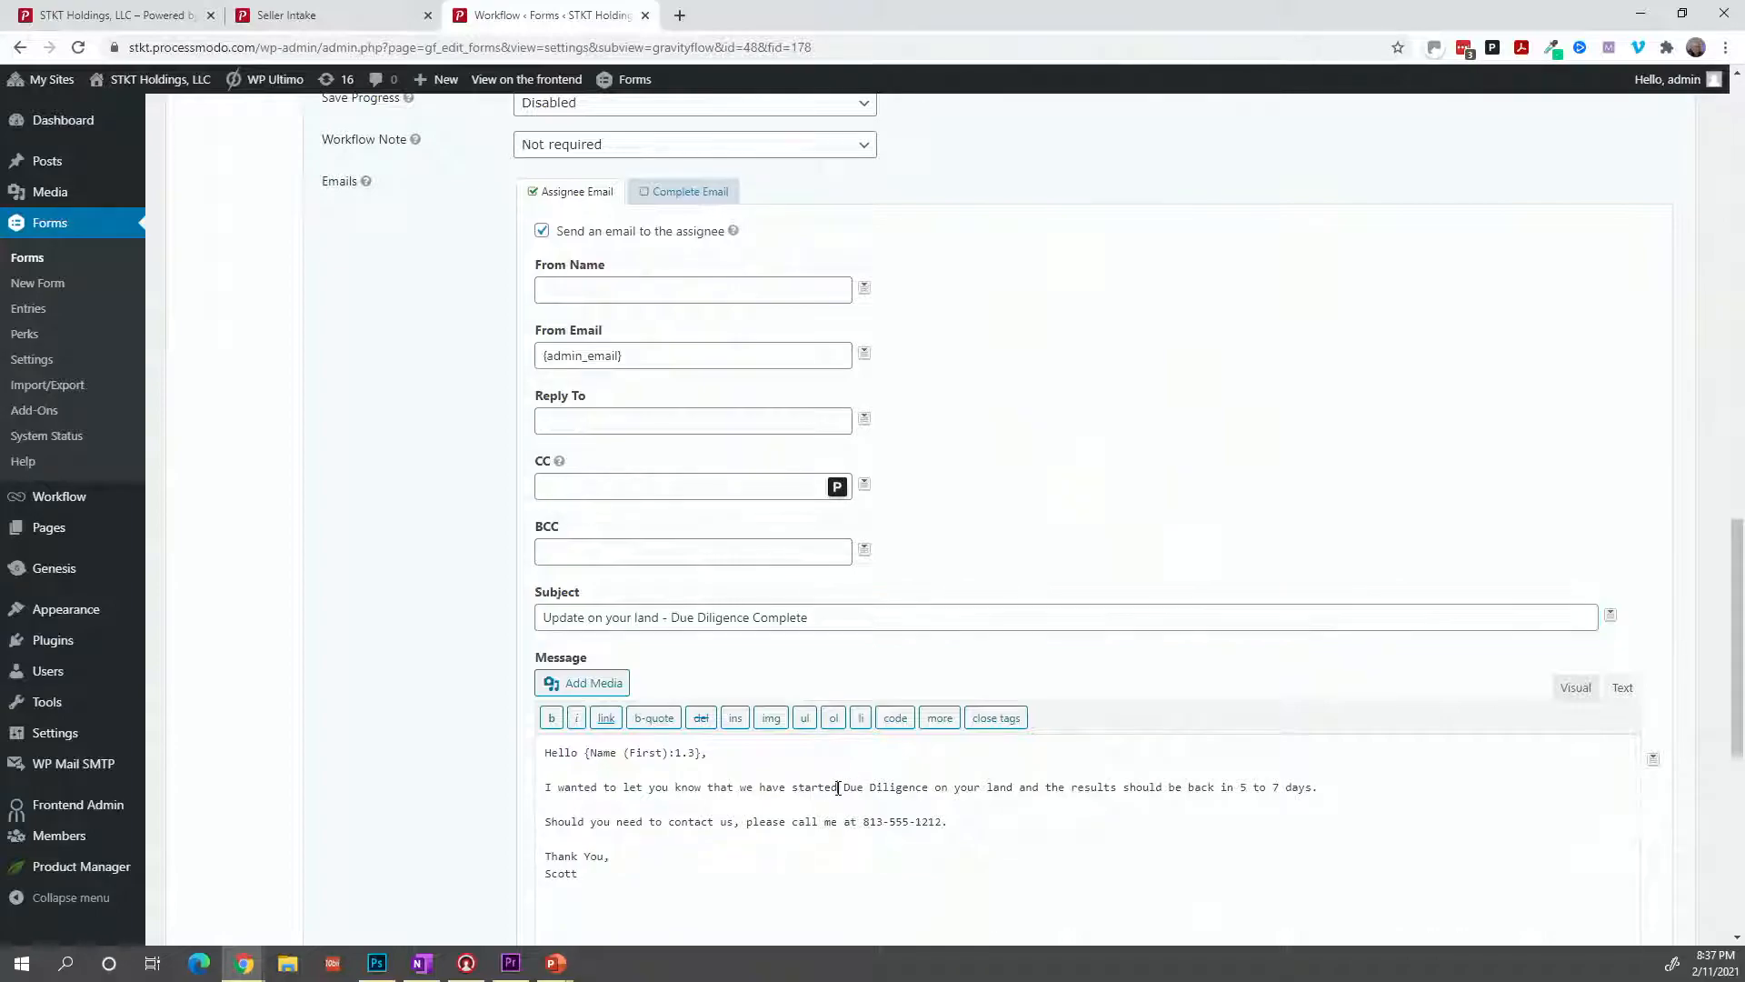
key("BackSpace")
key("BackSpace")
key("BackSpace")
key("BackSpace")
key("BackSpace")
key("BackSpace")
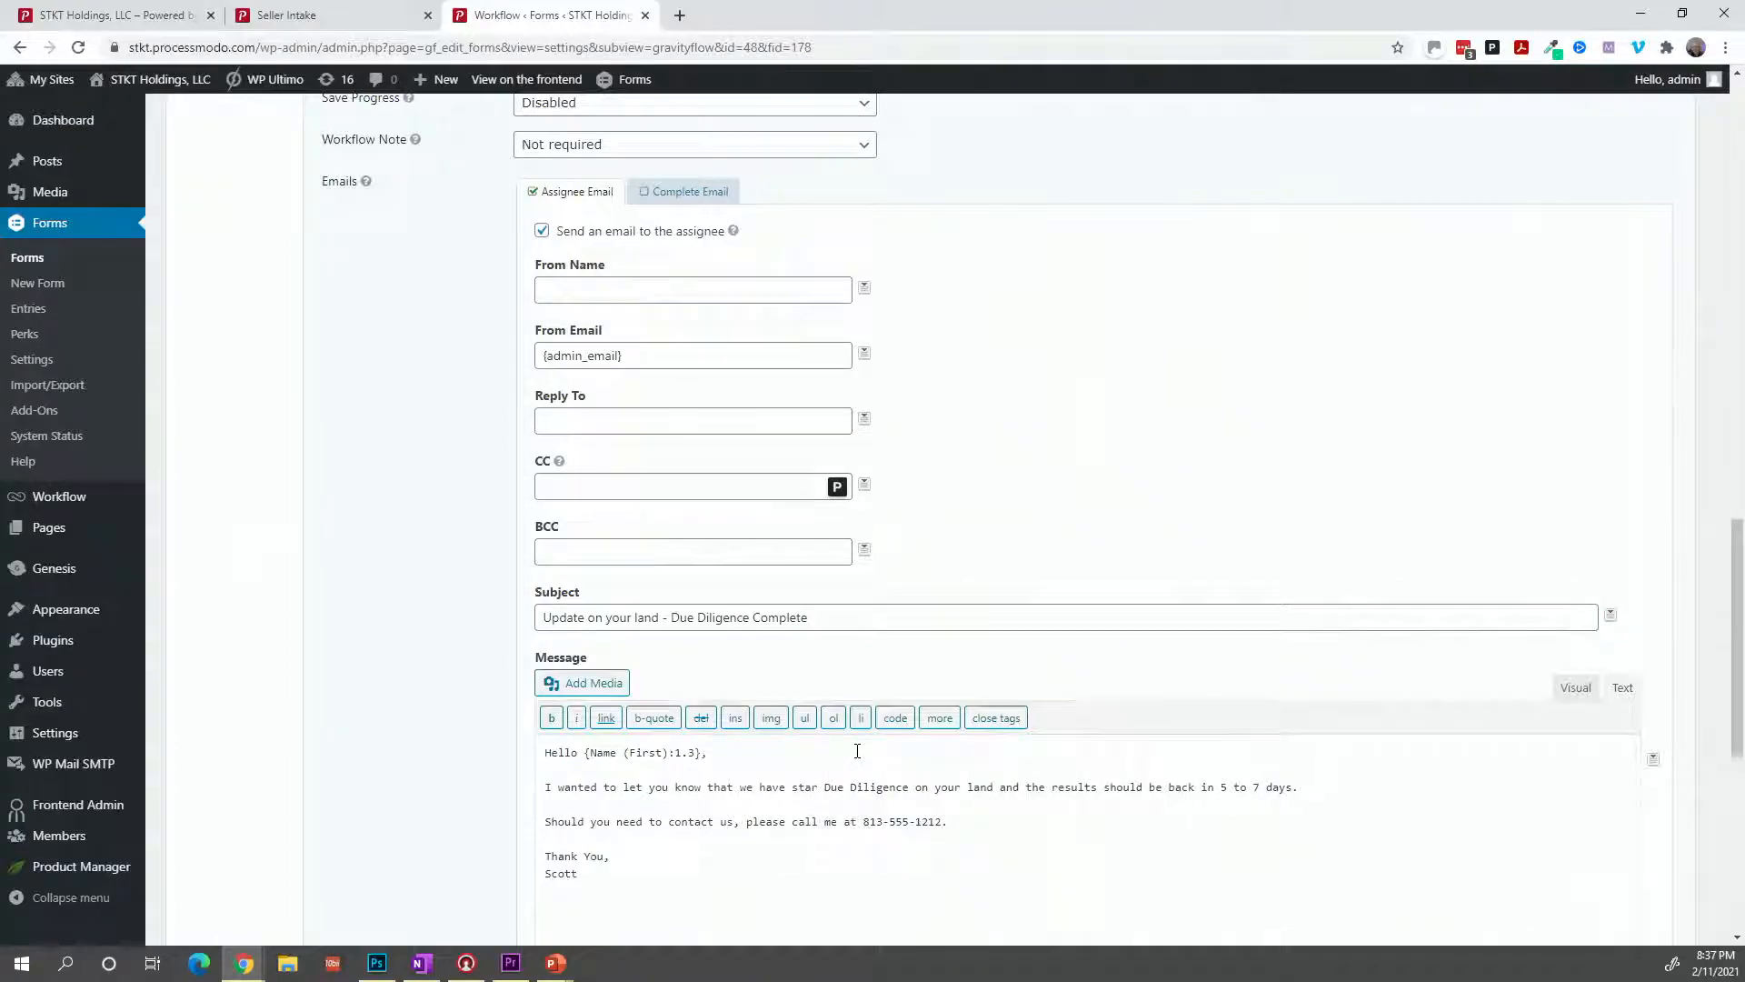
key("BackSpace")
type("complete")
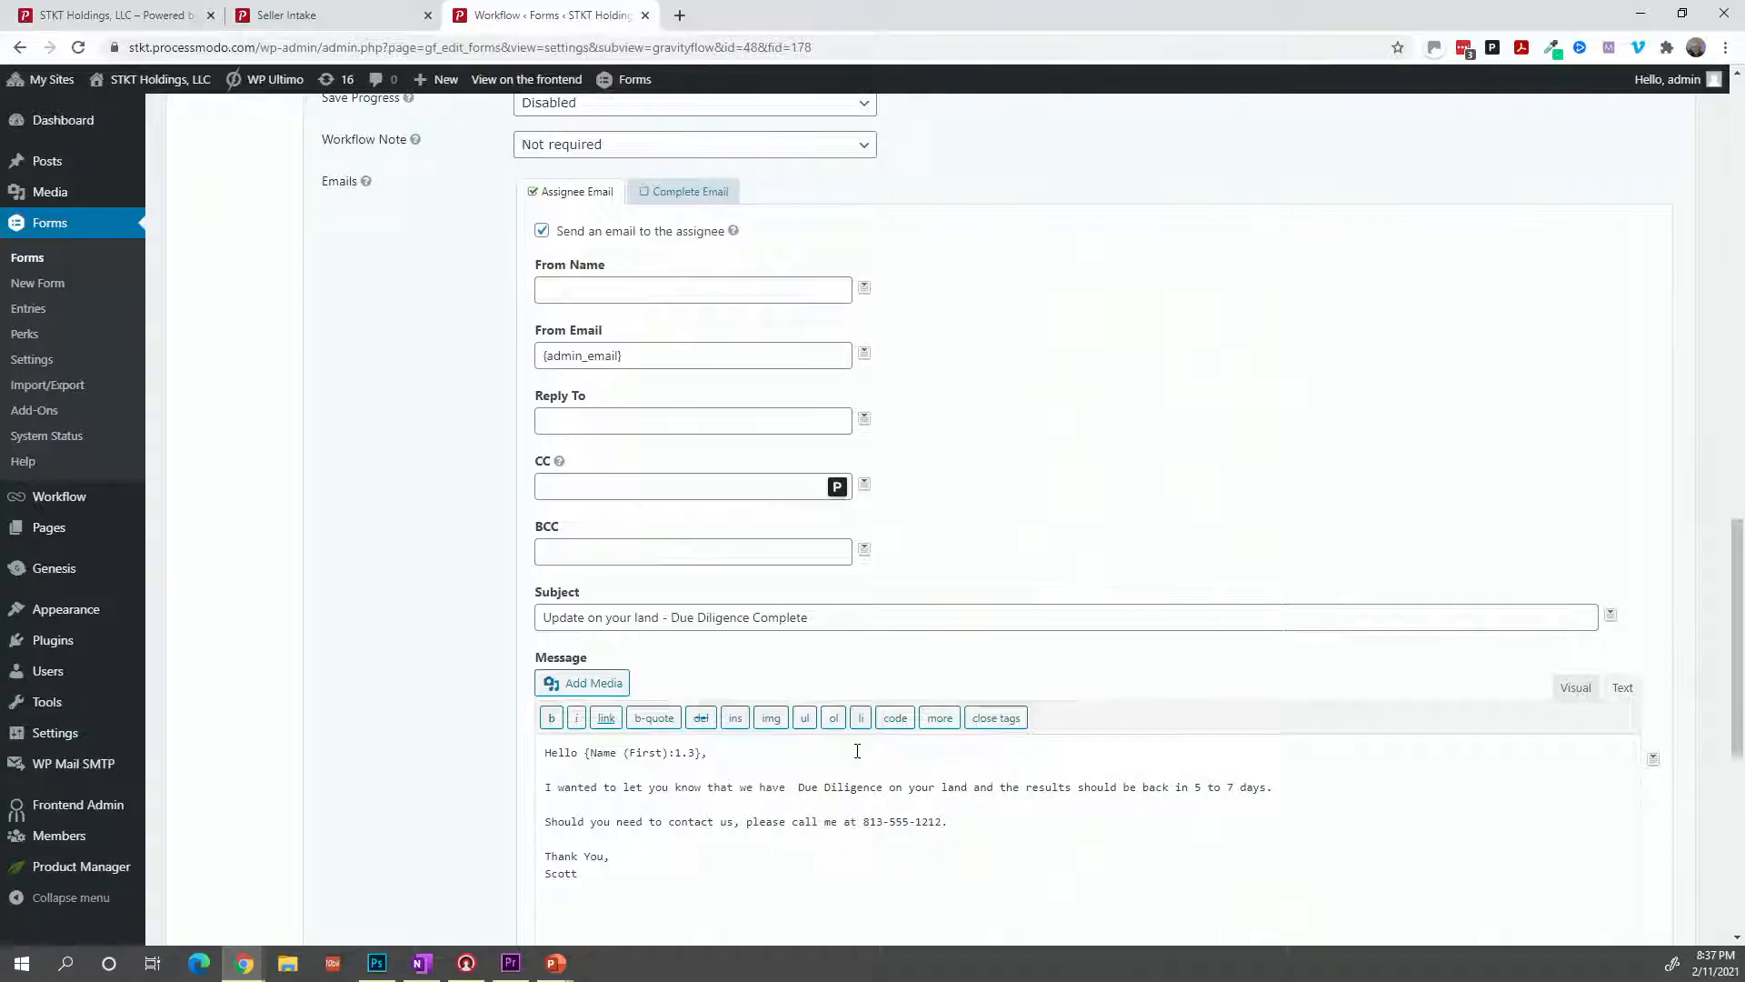
type("d")
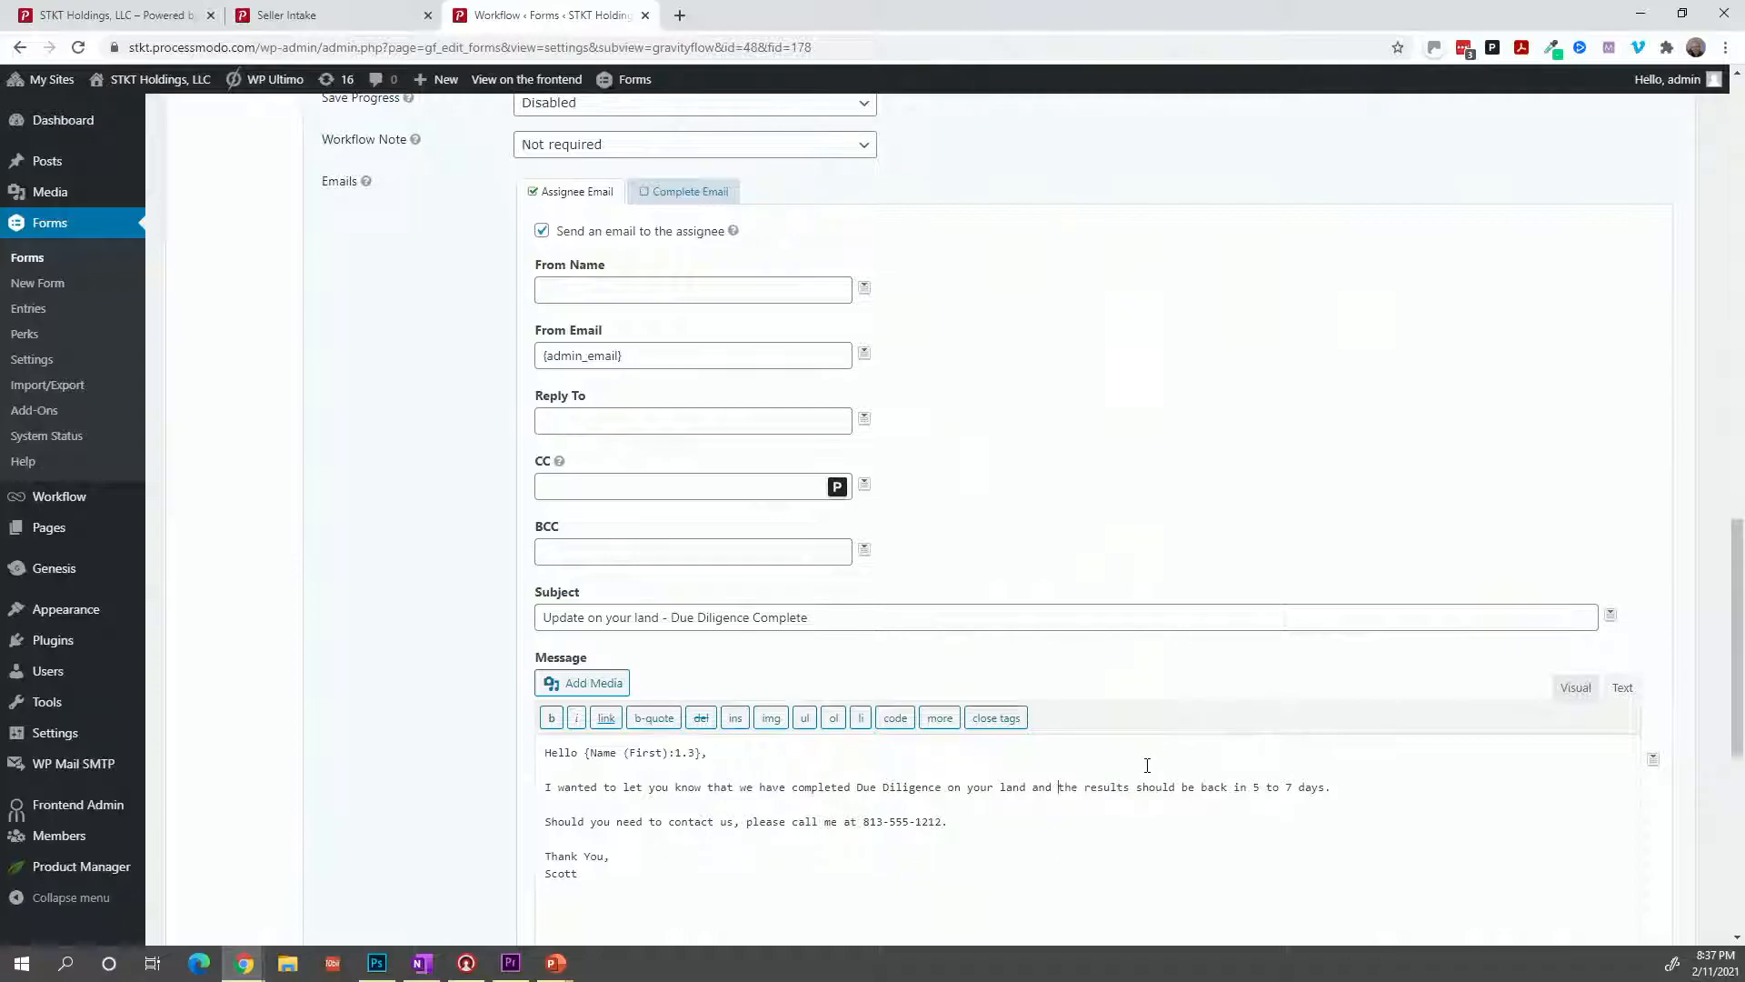
type("it is currently in ")
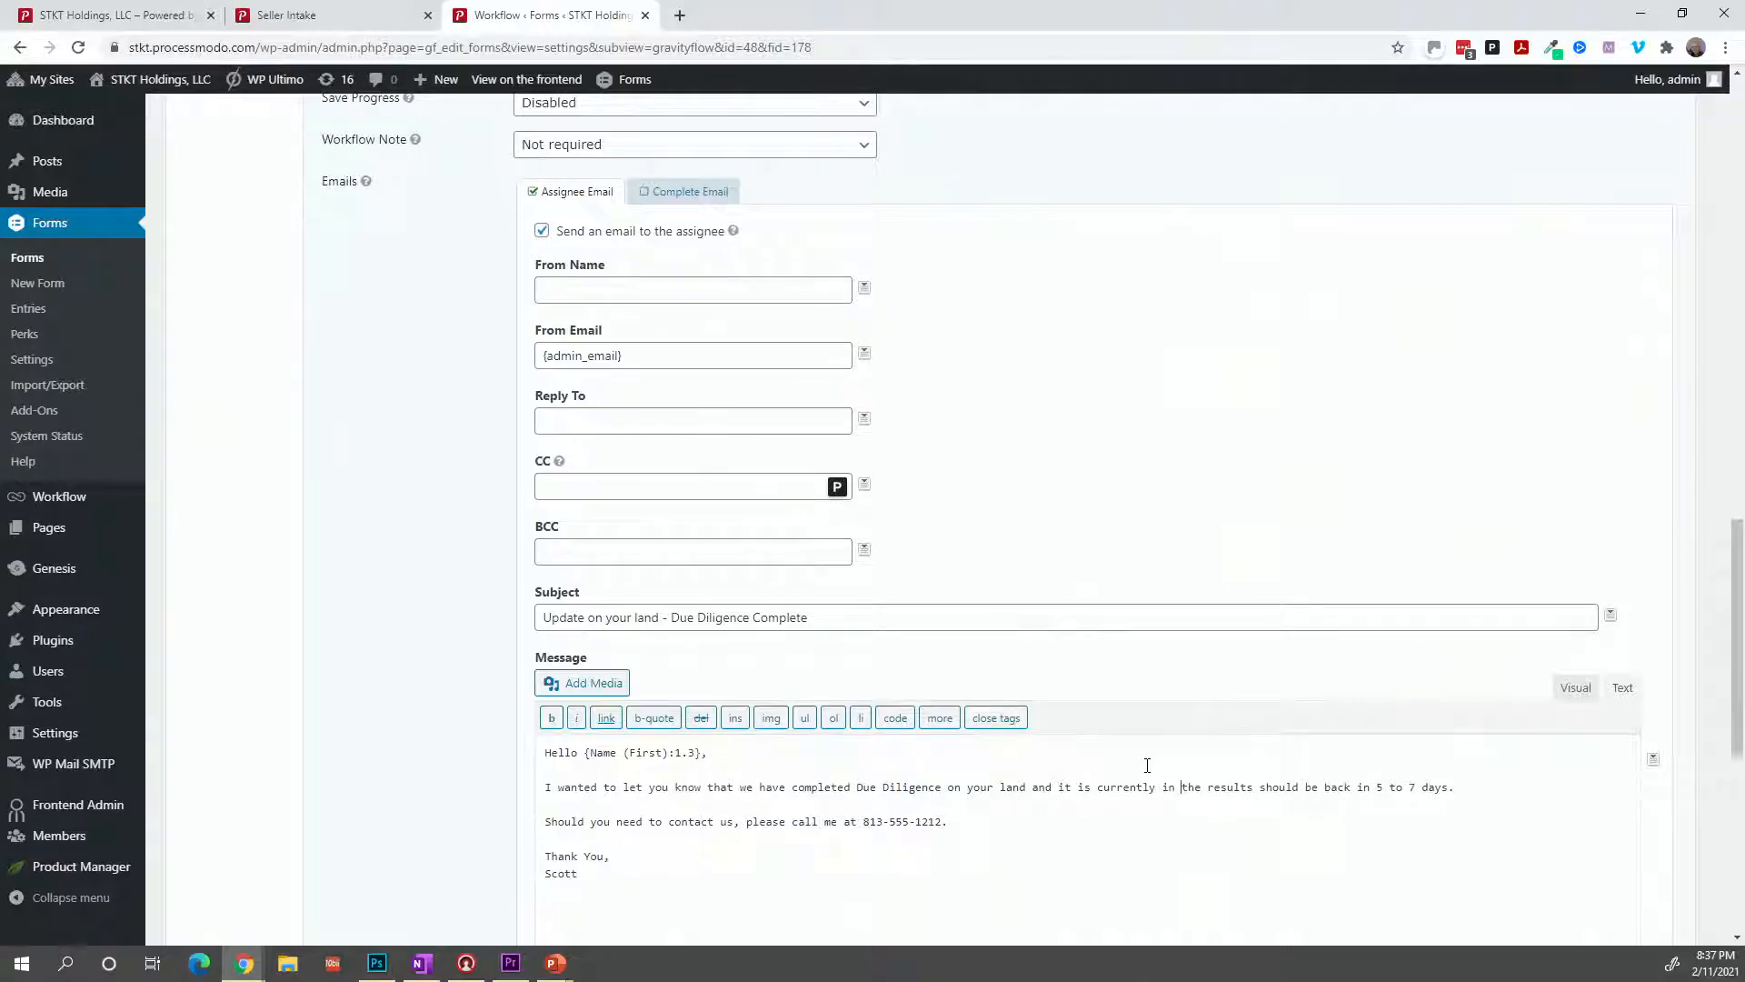
type("review")
type(", I exp")
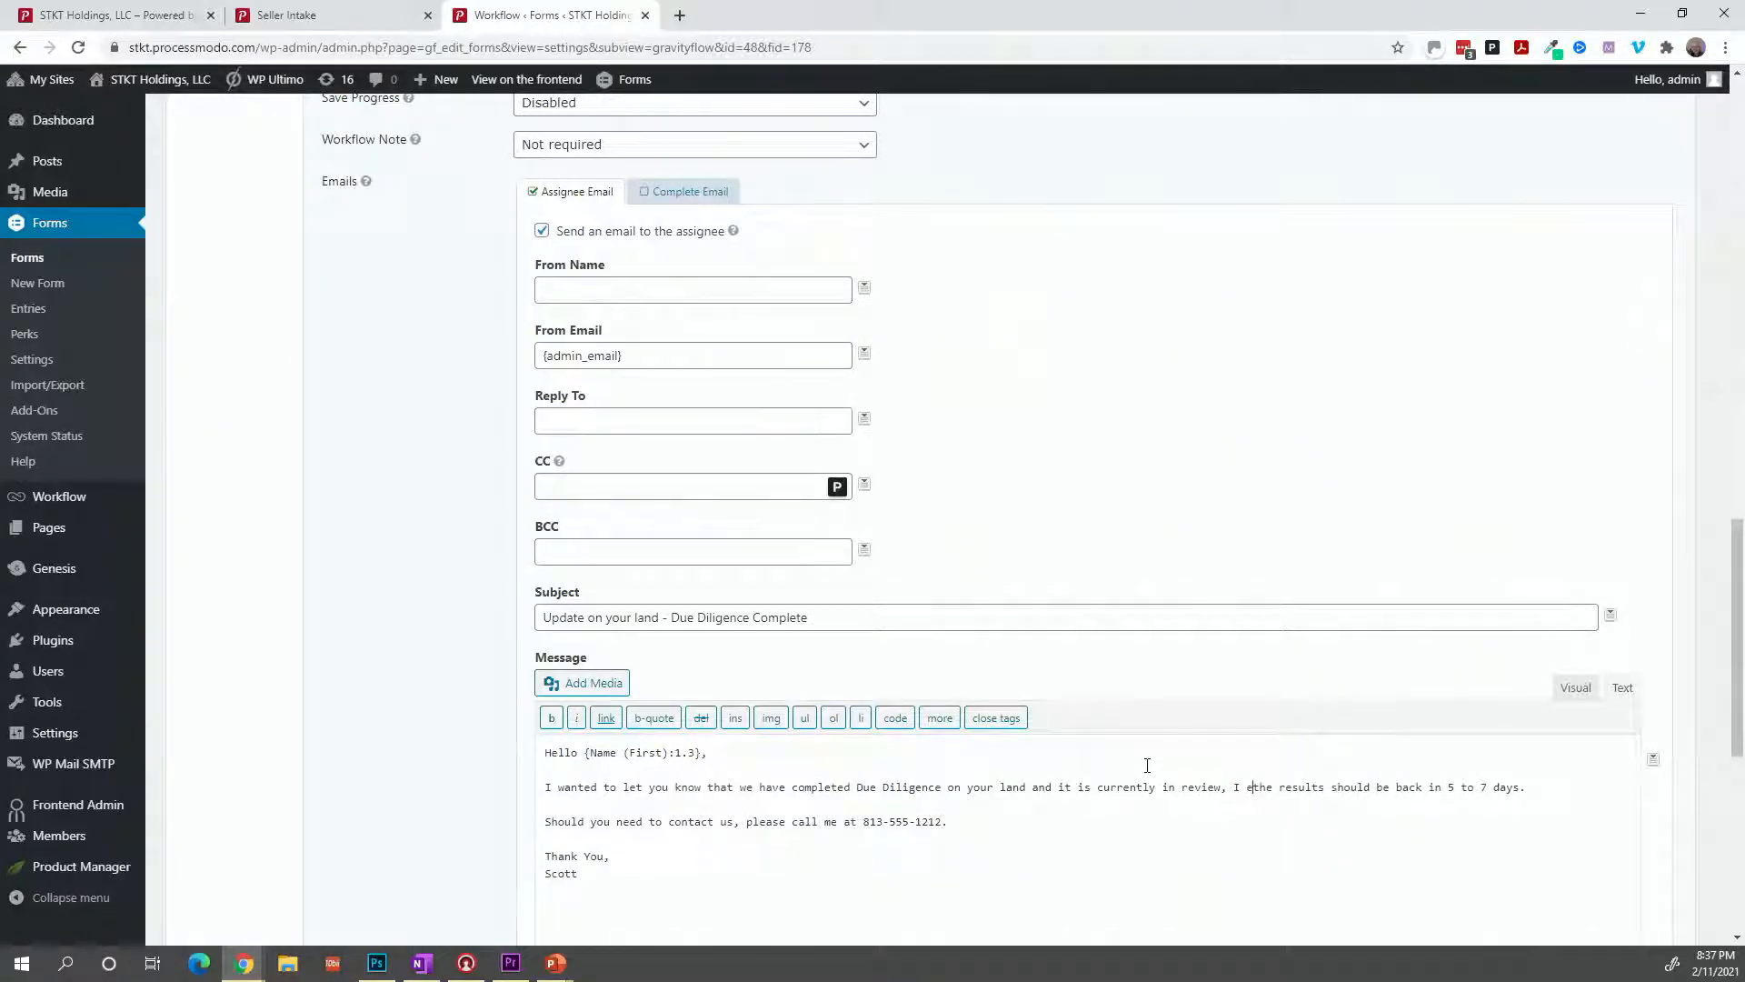
type("ect the rev")
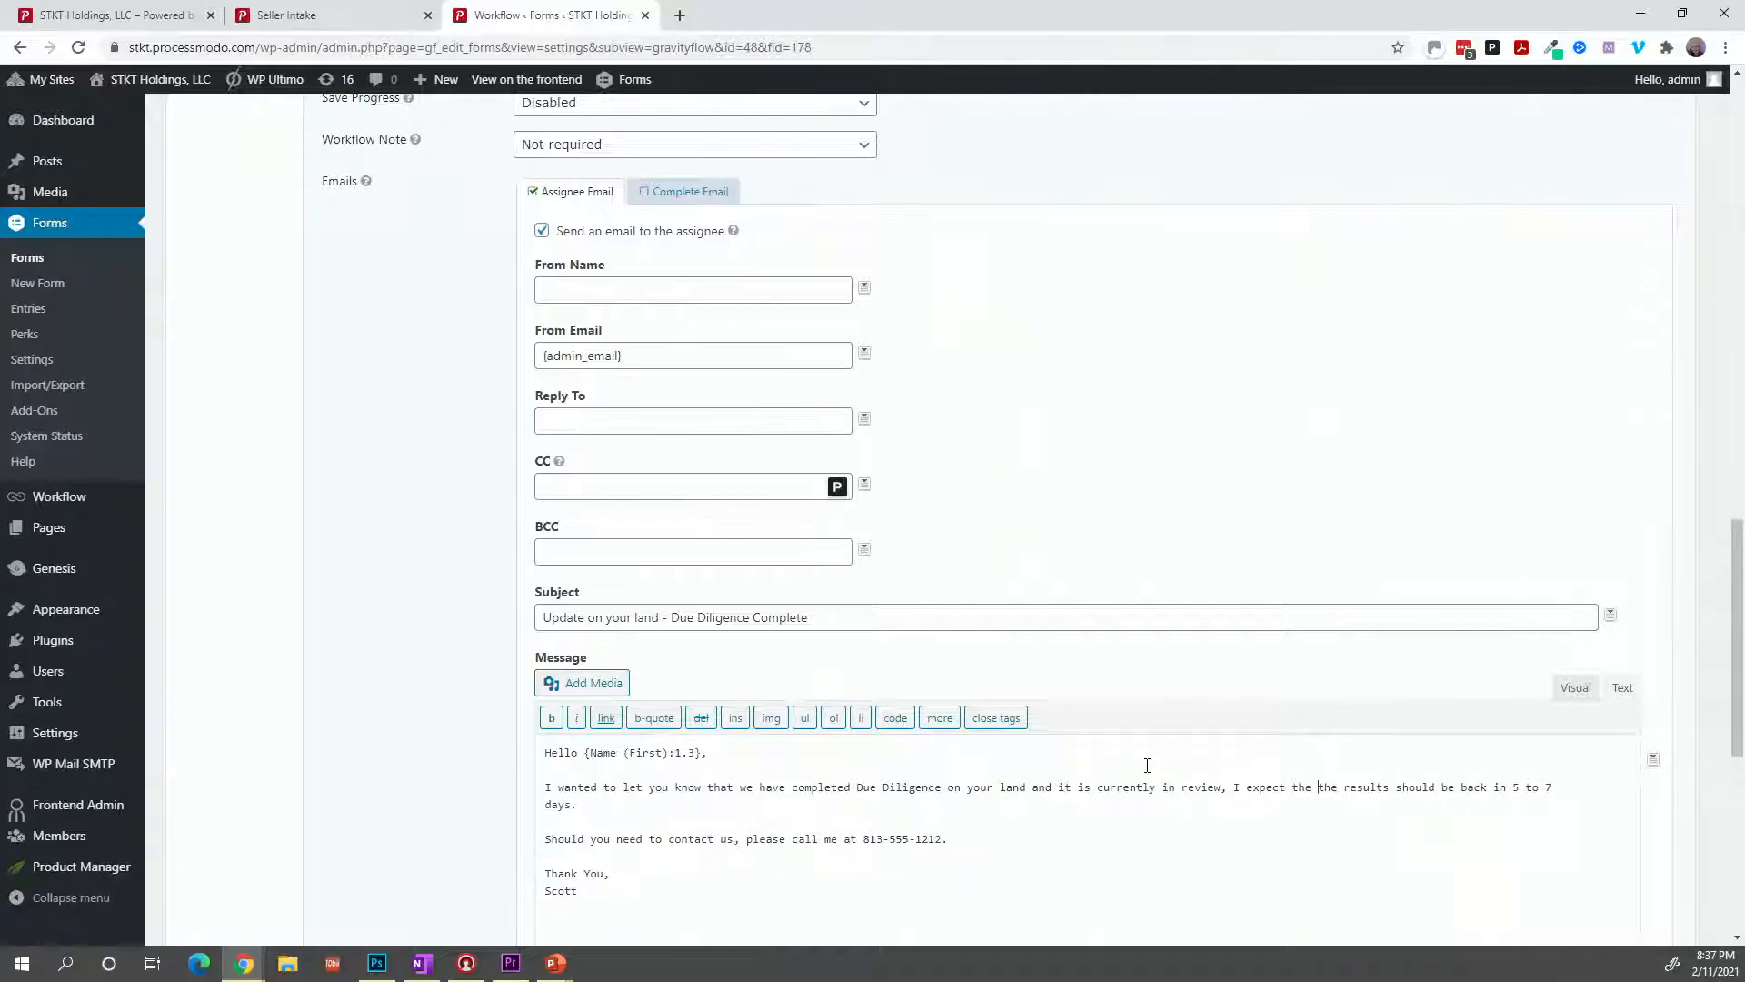
type("iew to be completed i")
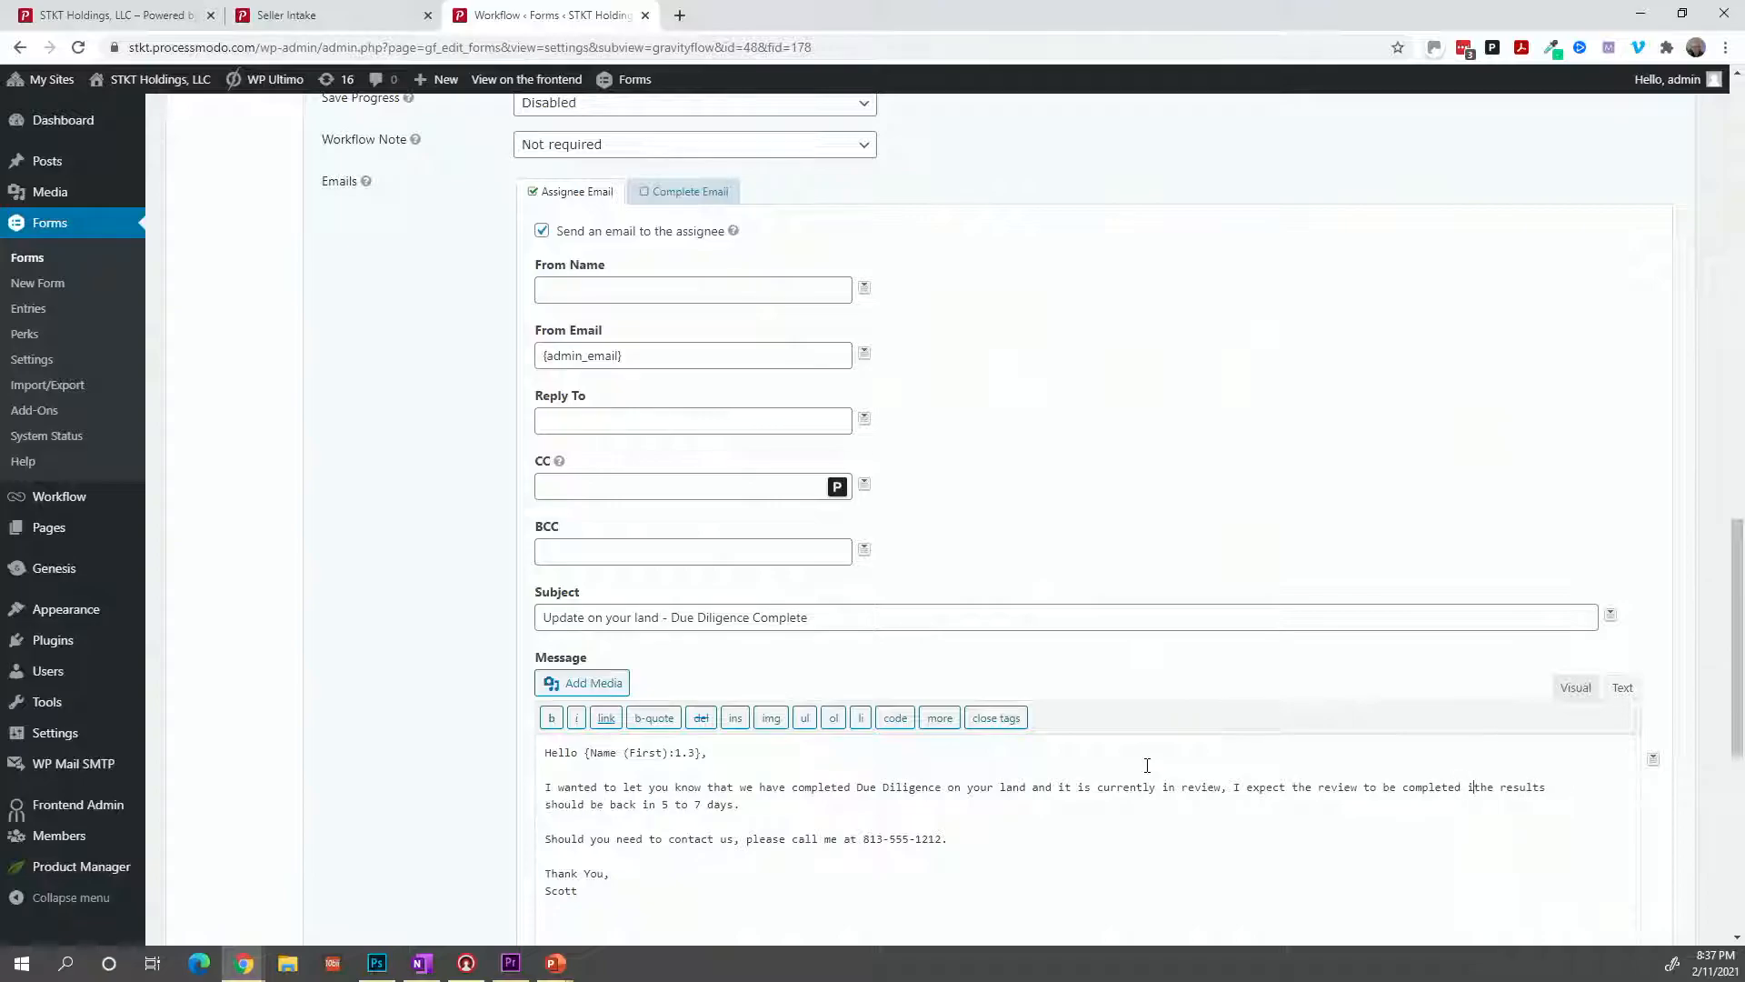
type("n")
key("Delete")
key("Delete")
key("Delete")
key("Delete")
key("Delete")
key("Delete")
key("Delete")
key("Delete")
key("Delete")
key("Delete")
key("Delete")
key("Delete")
key("Delete")
key("Delete")
key("Delete")
key("Delete")
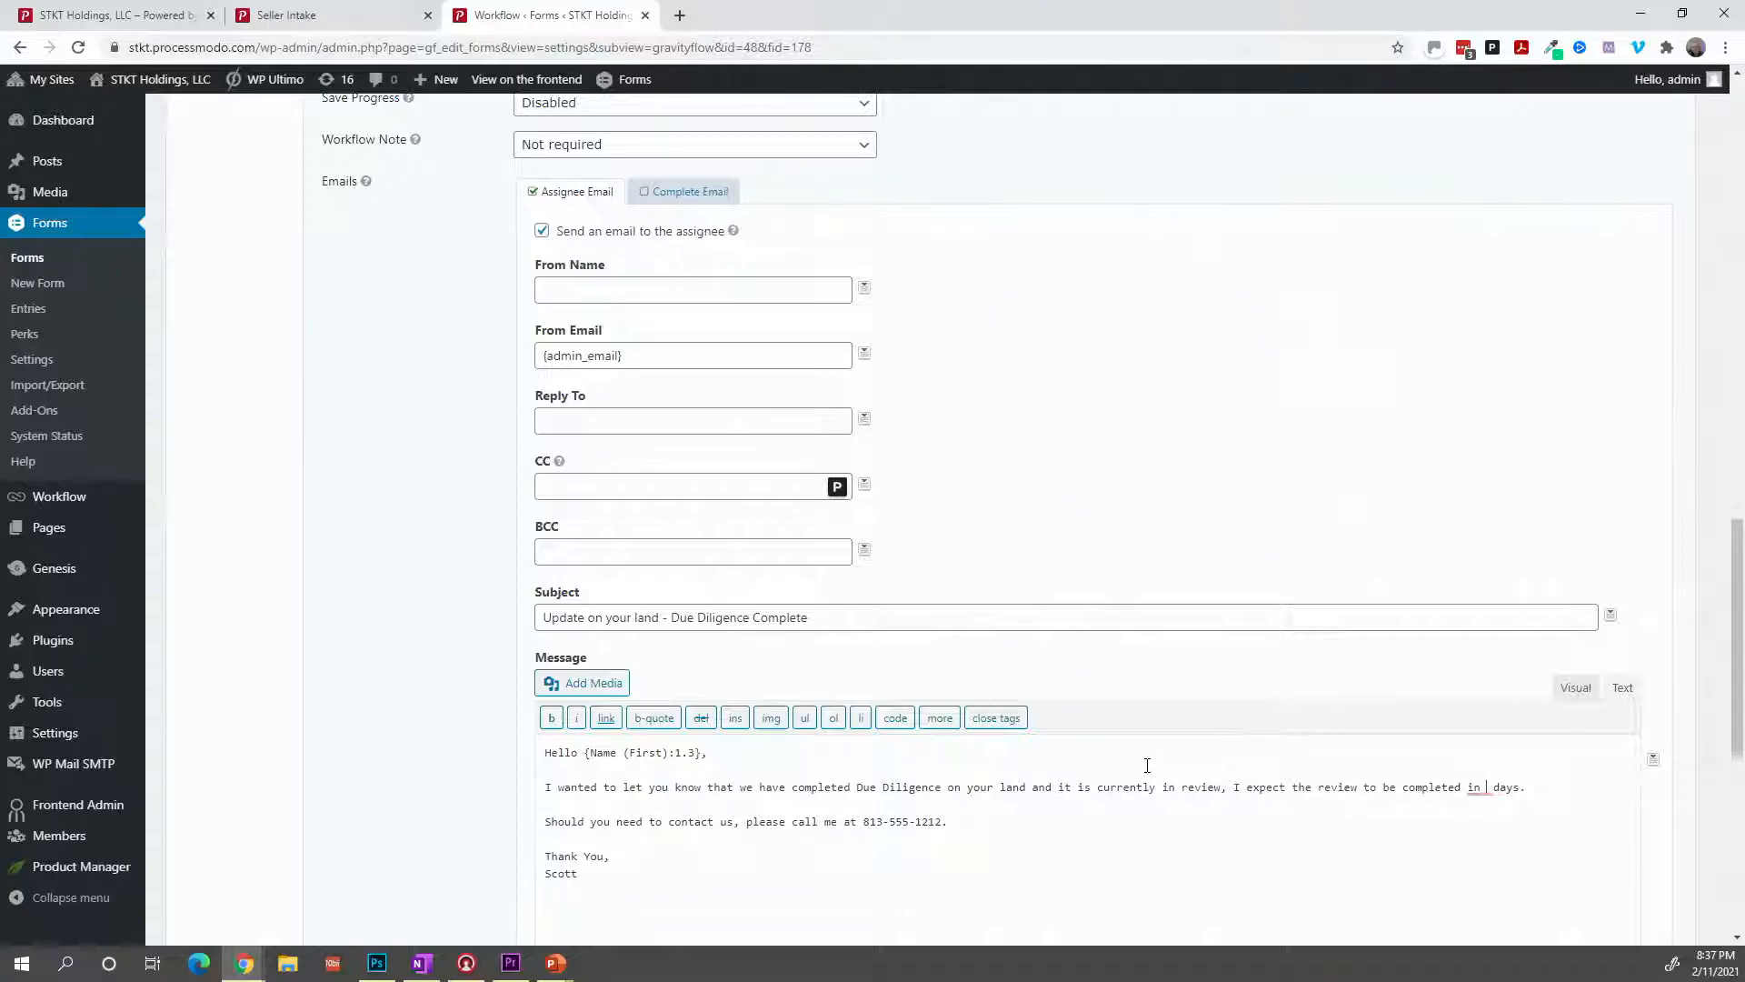
type("the next 2 business")
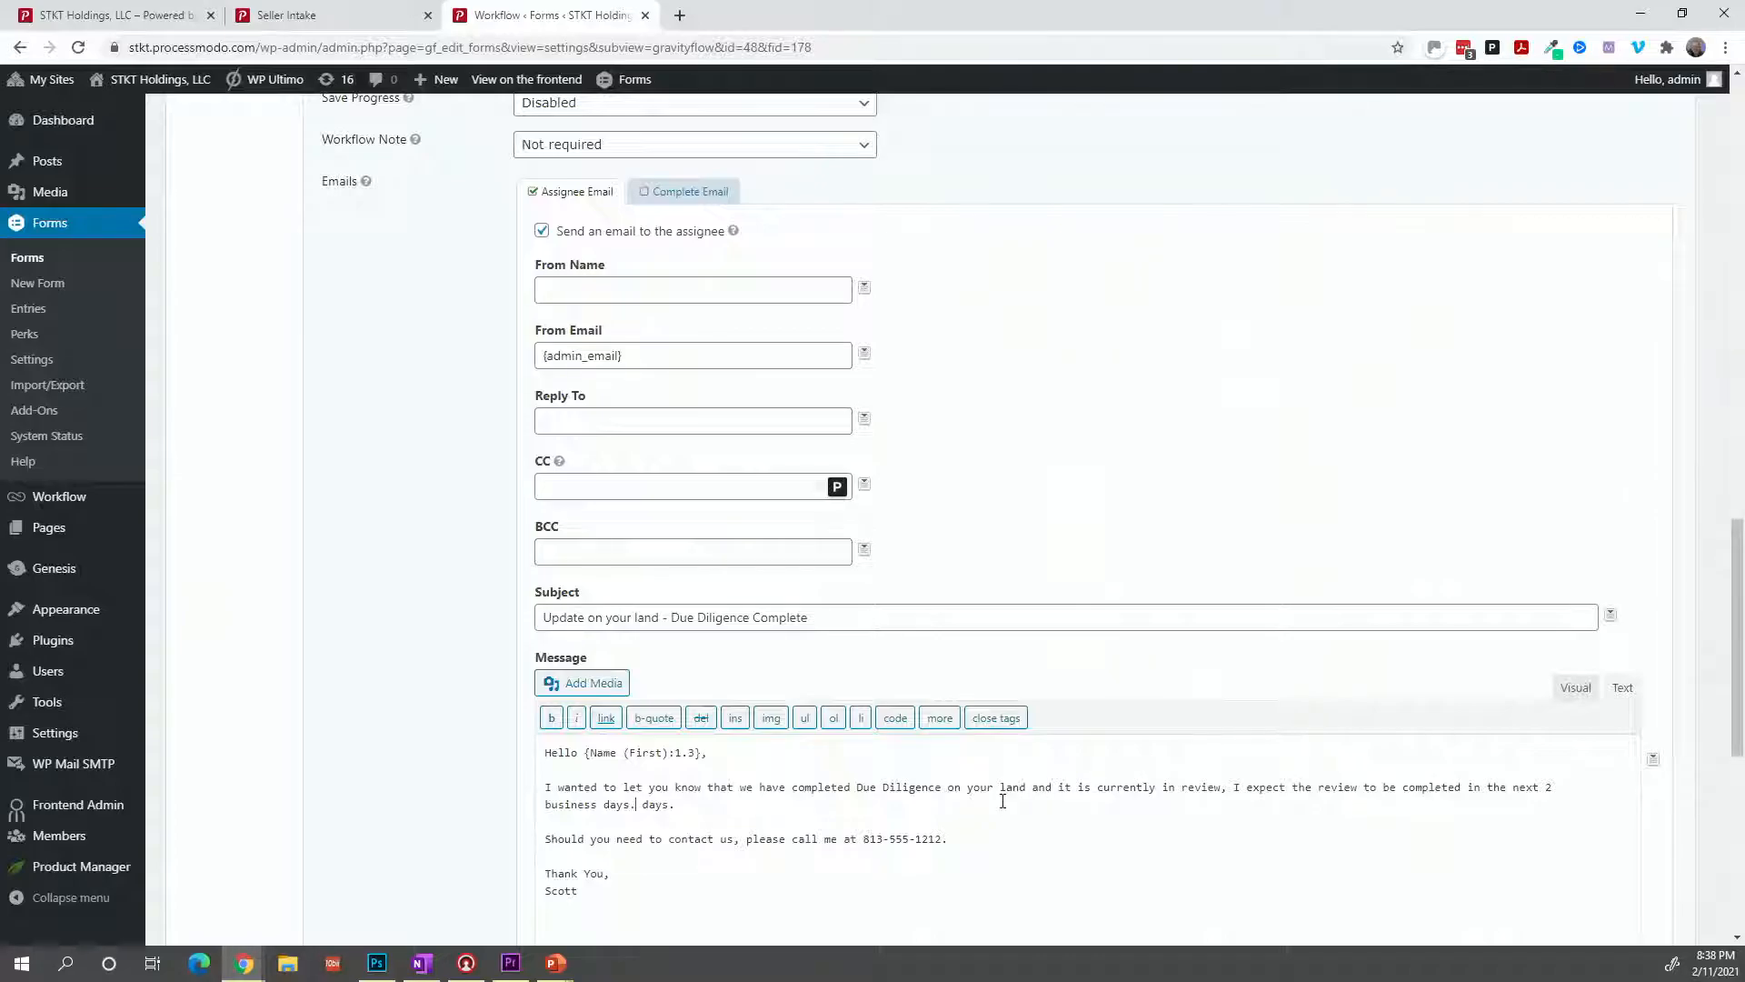
Save the DD Complete step and duplicate it in the workflow steps list.
scroll(1002, 800, "down", 7)
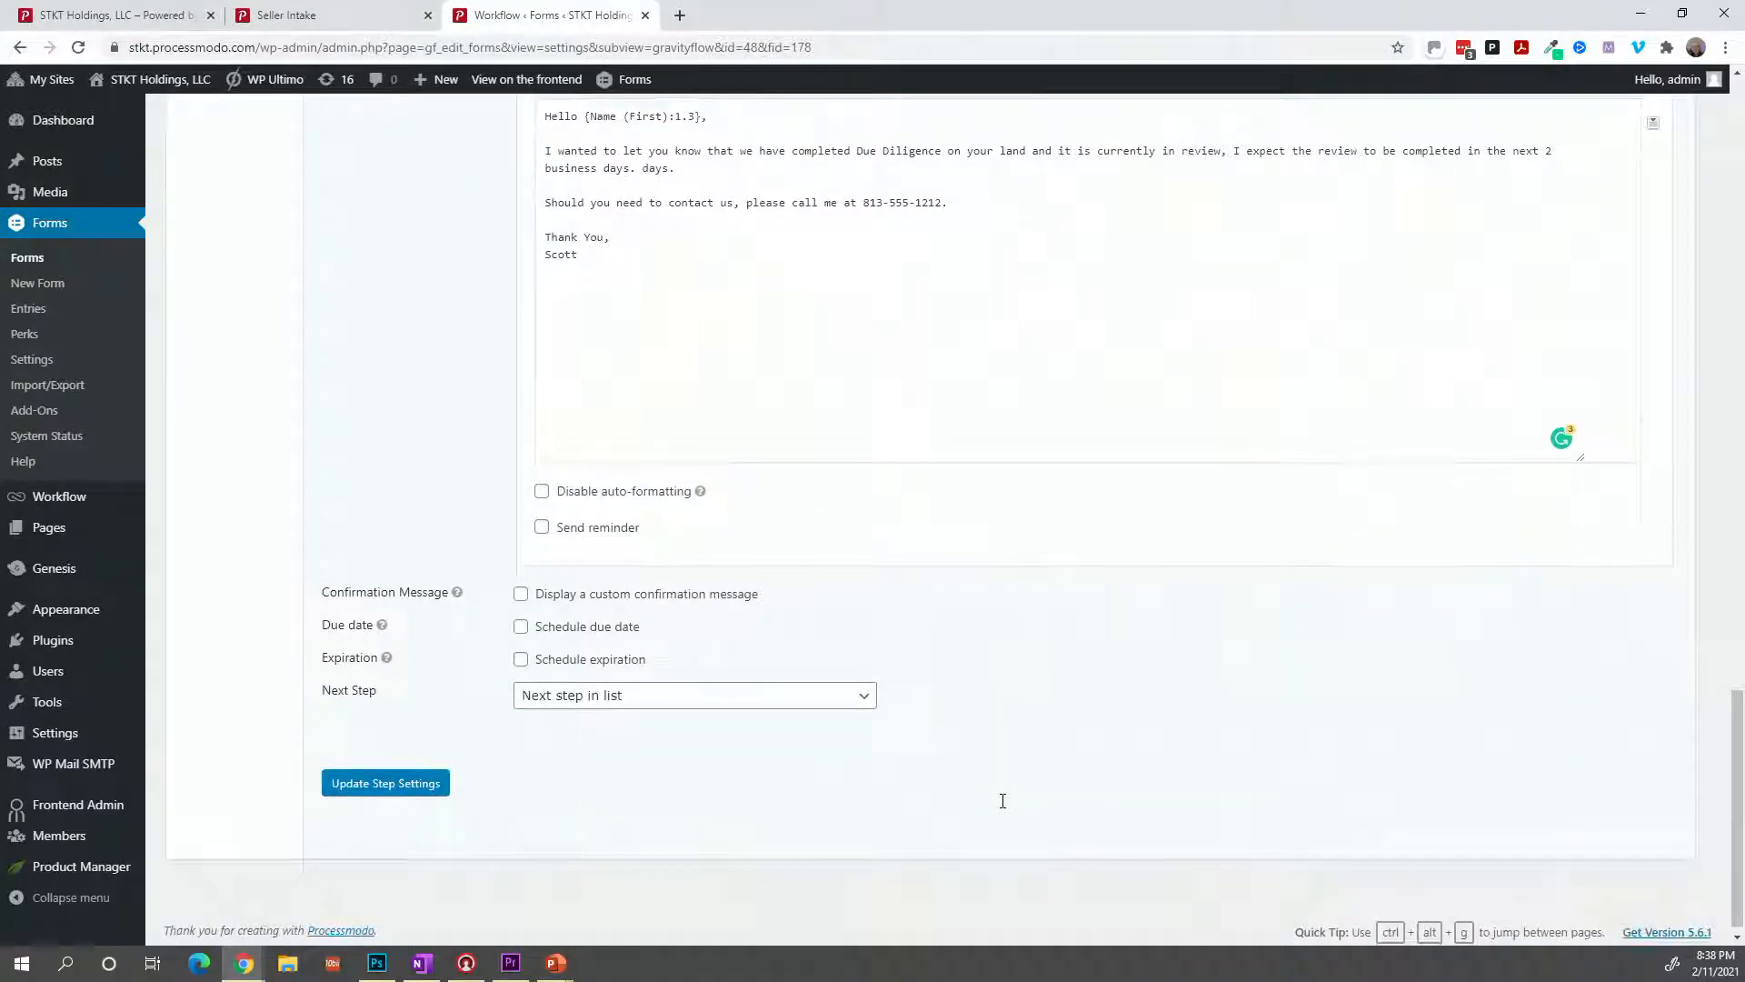
left_click(435, 797)
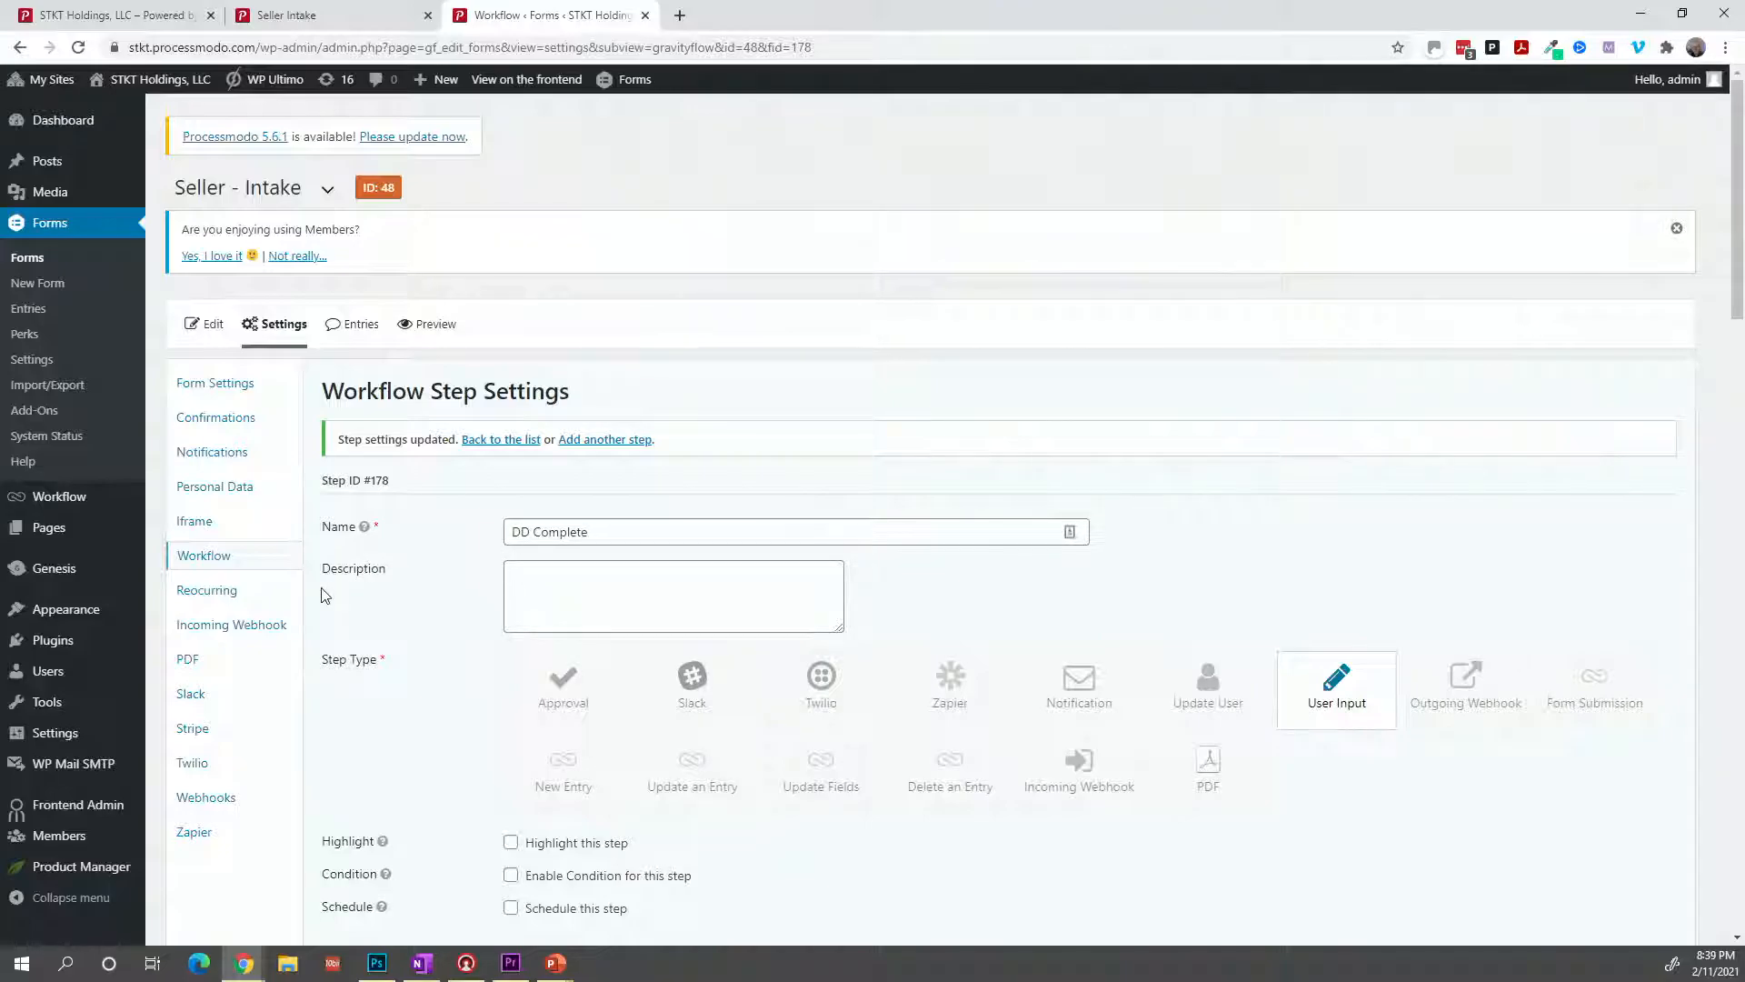
left_click(231, 560)
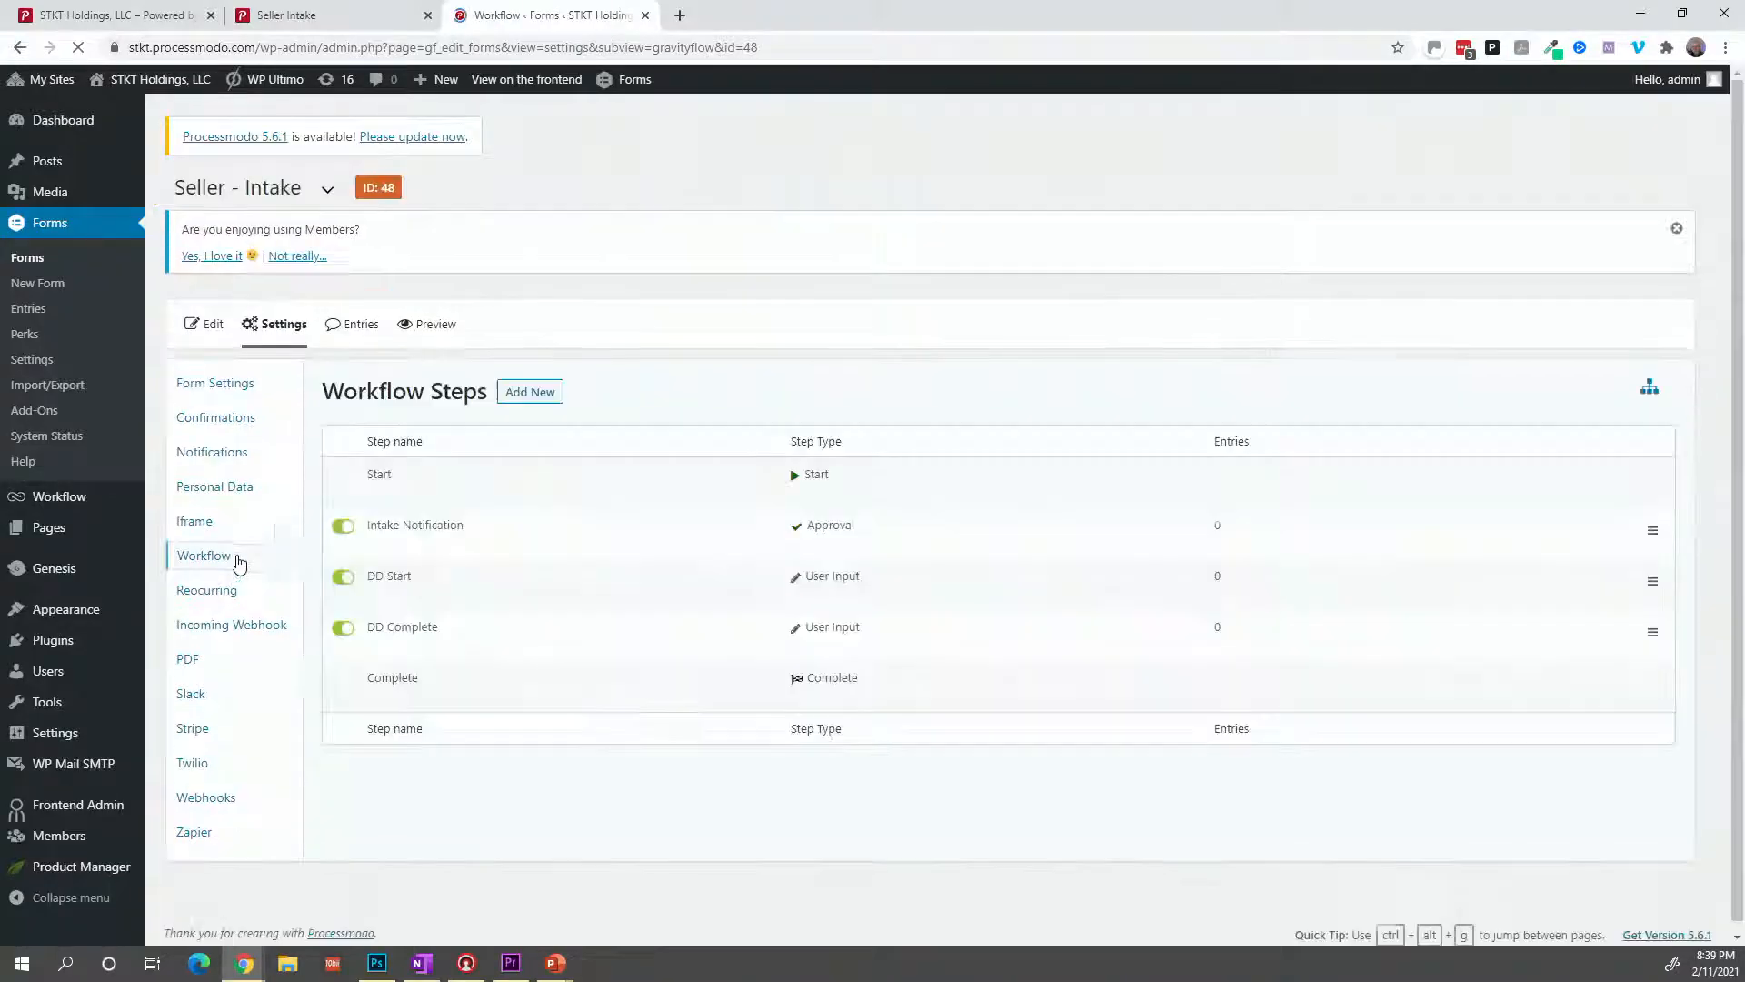
mouse_move(346, 636)
left_click(413, 647)
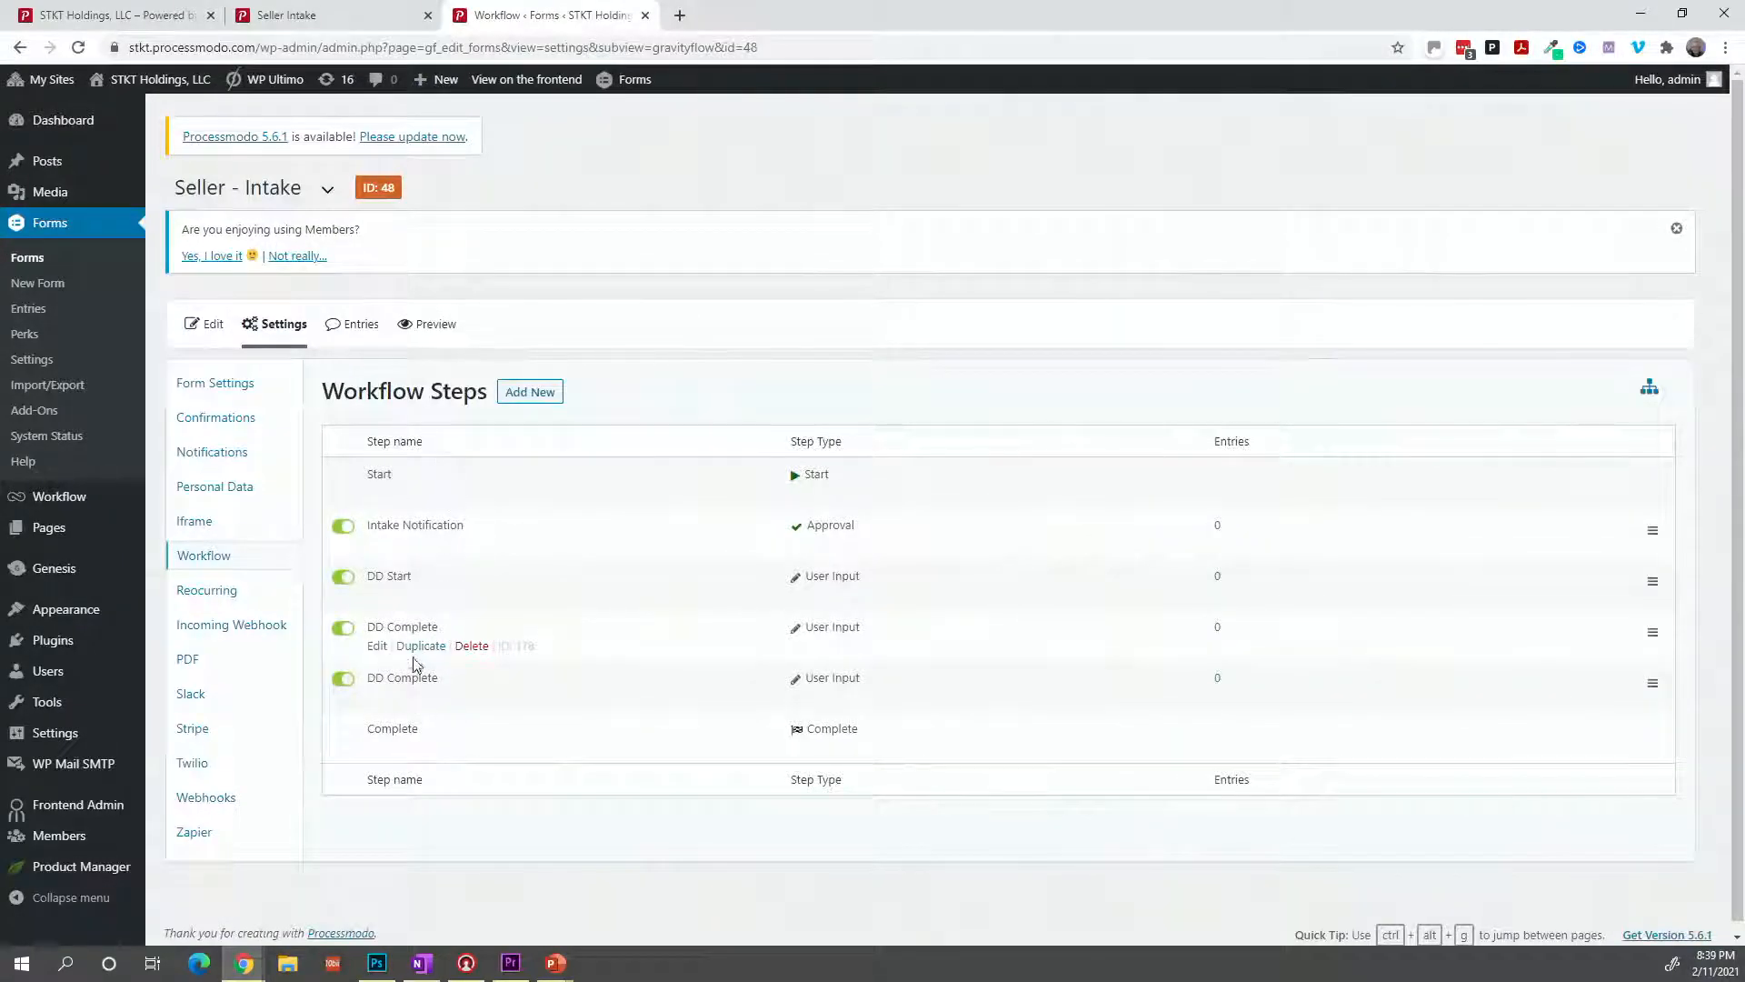
Open the duplicated step #179 and rename it from 'DD Complete' to 'Closing Started'.
left_click(380, 698)
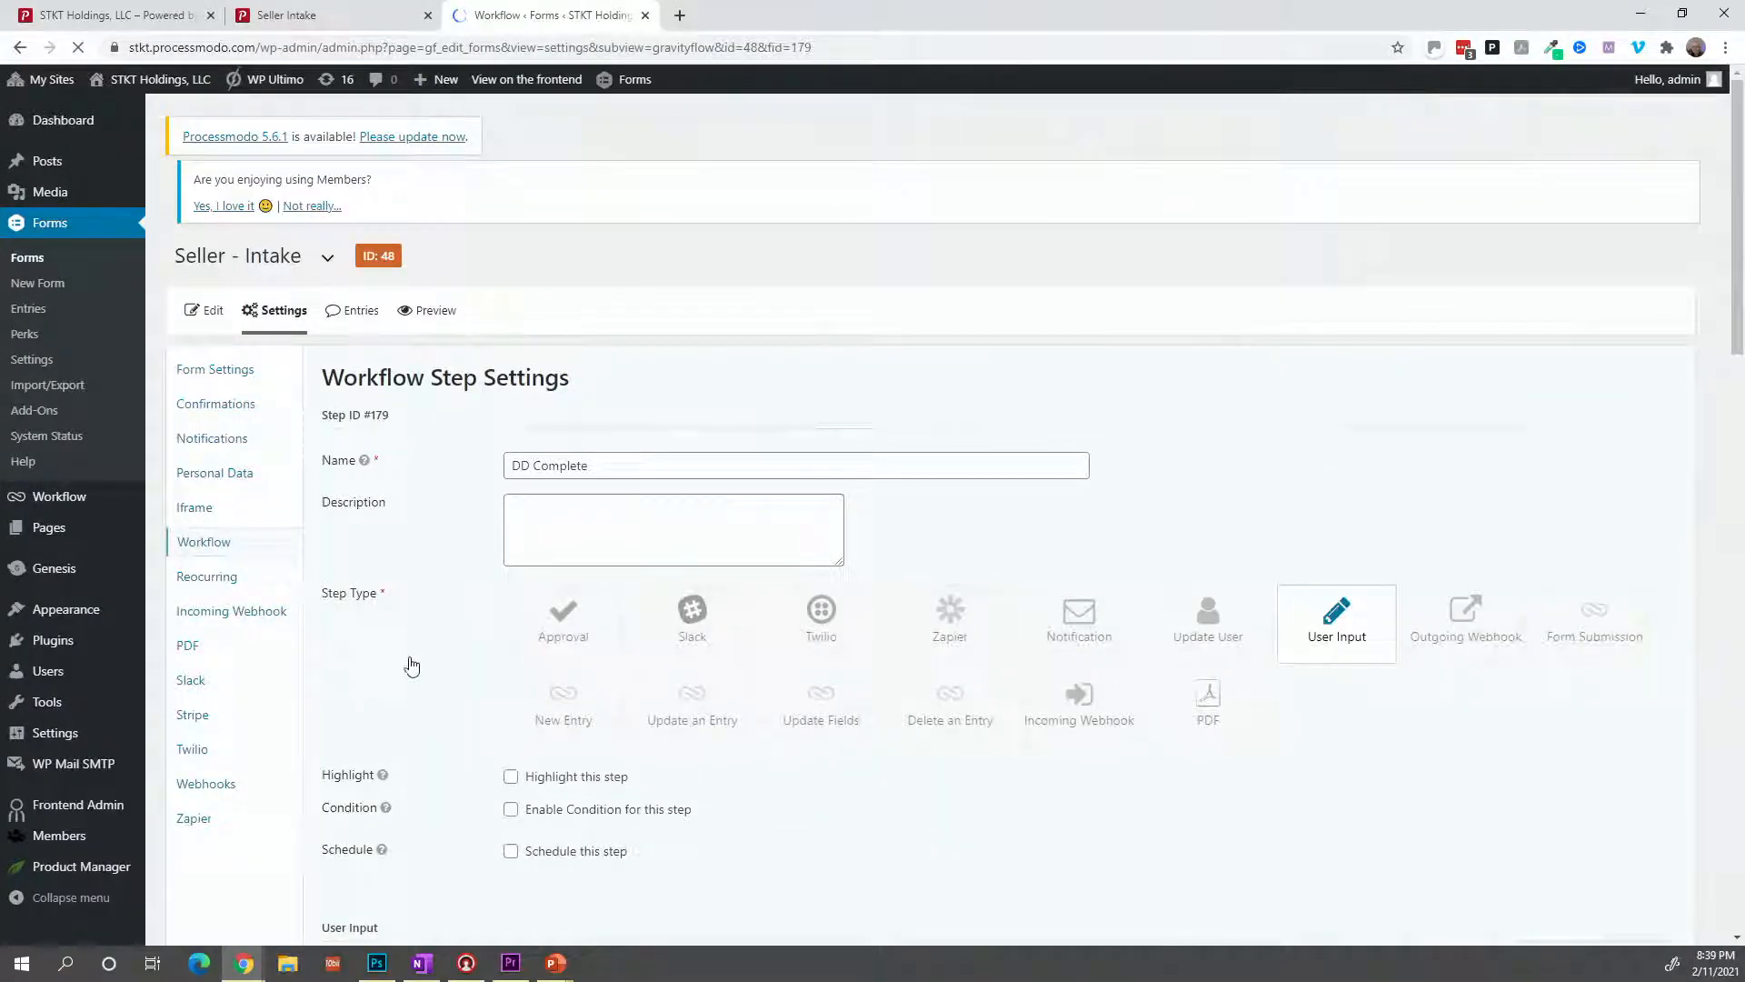
left_click_drag(601, 481, 516, 486)
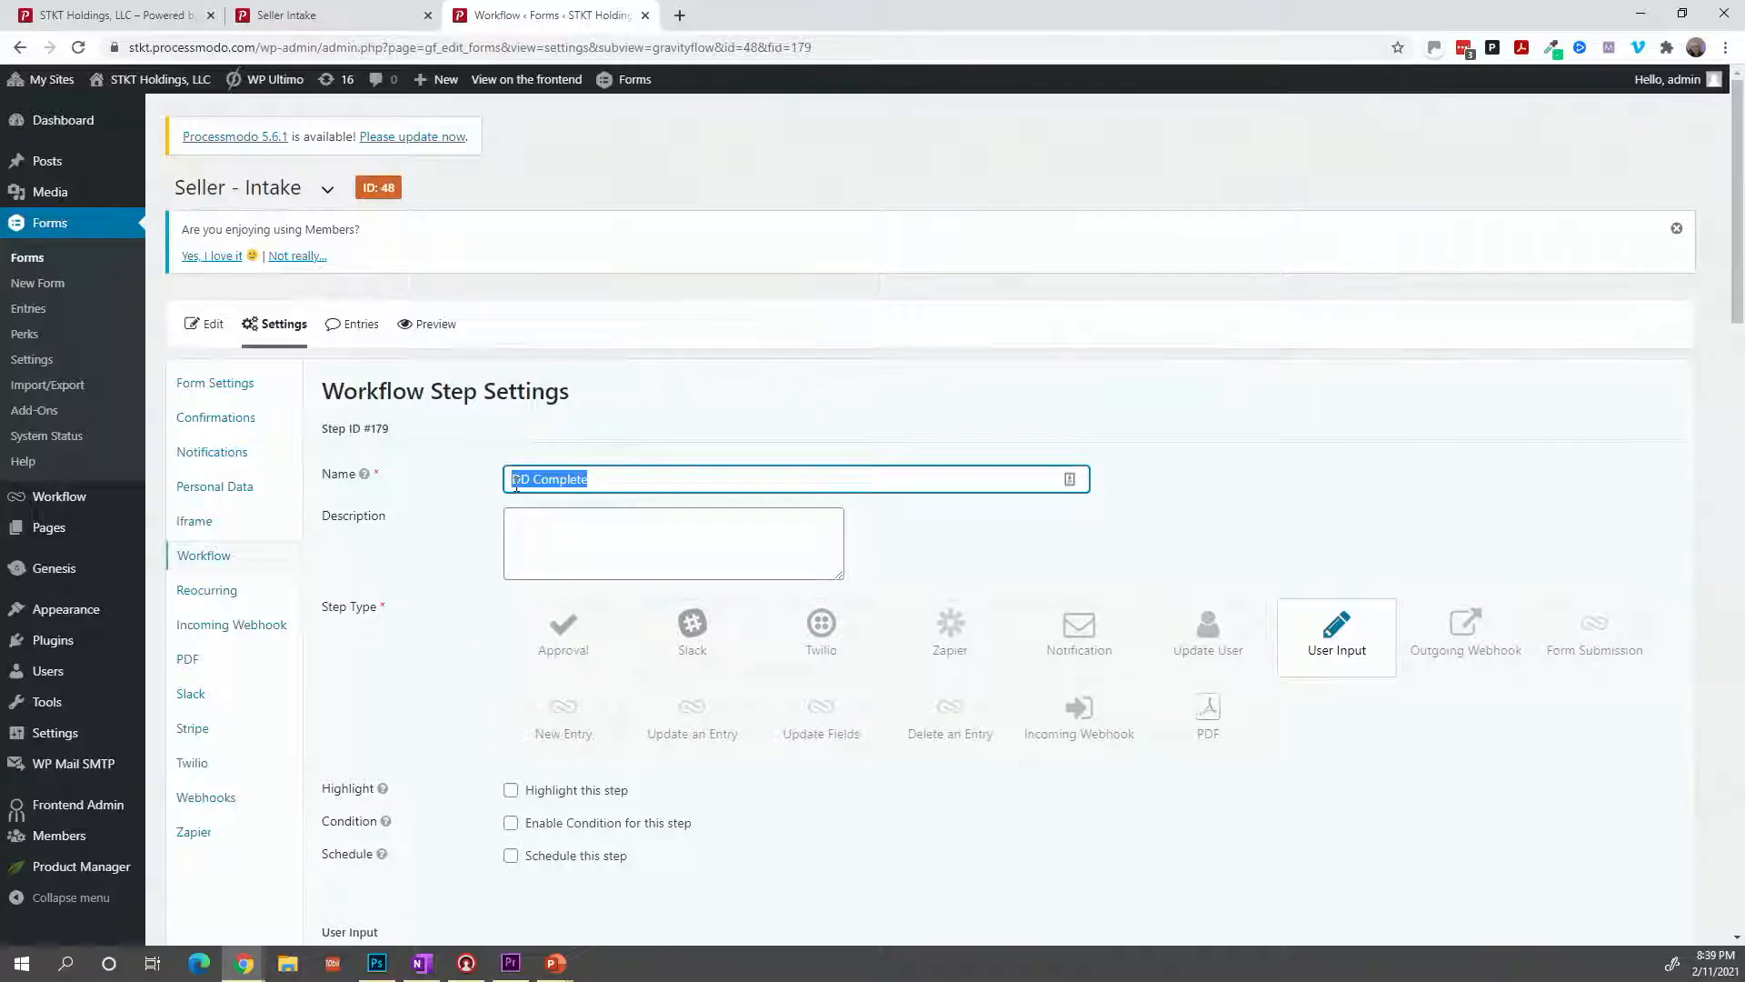
type("Closing Started")
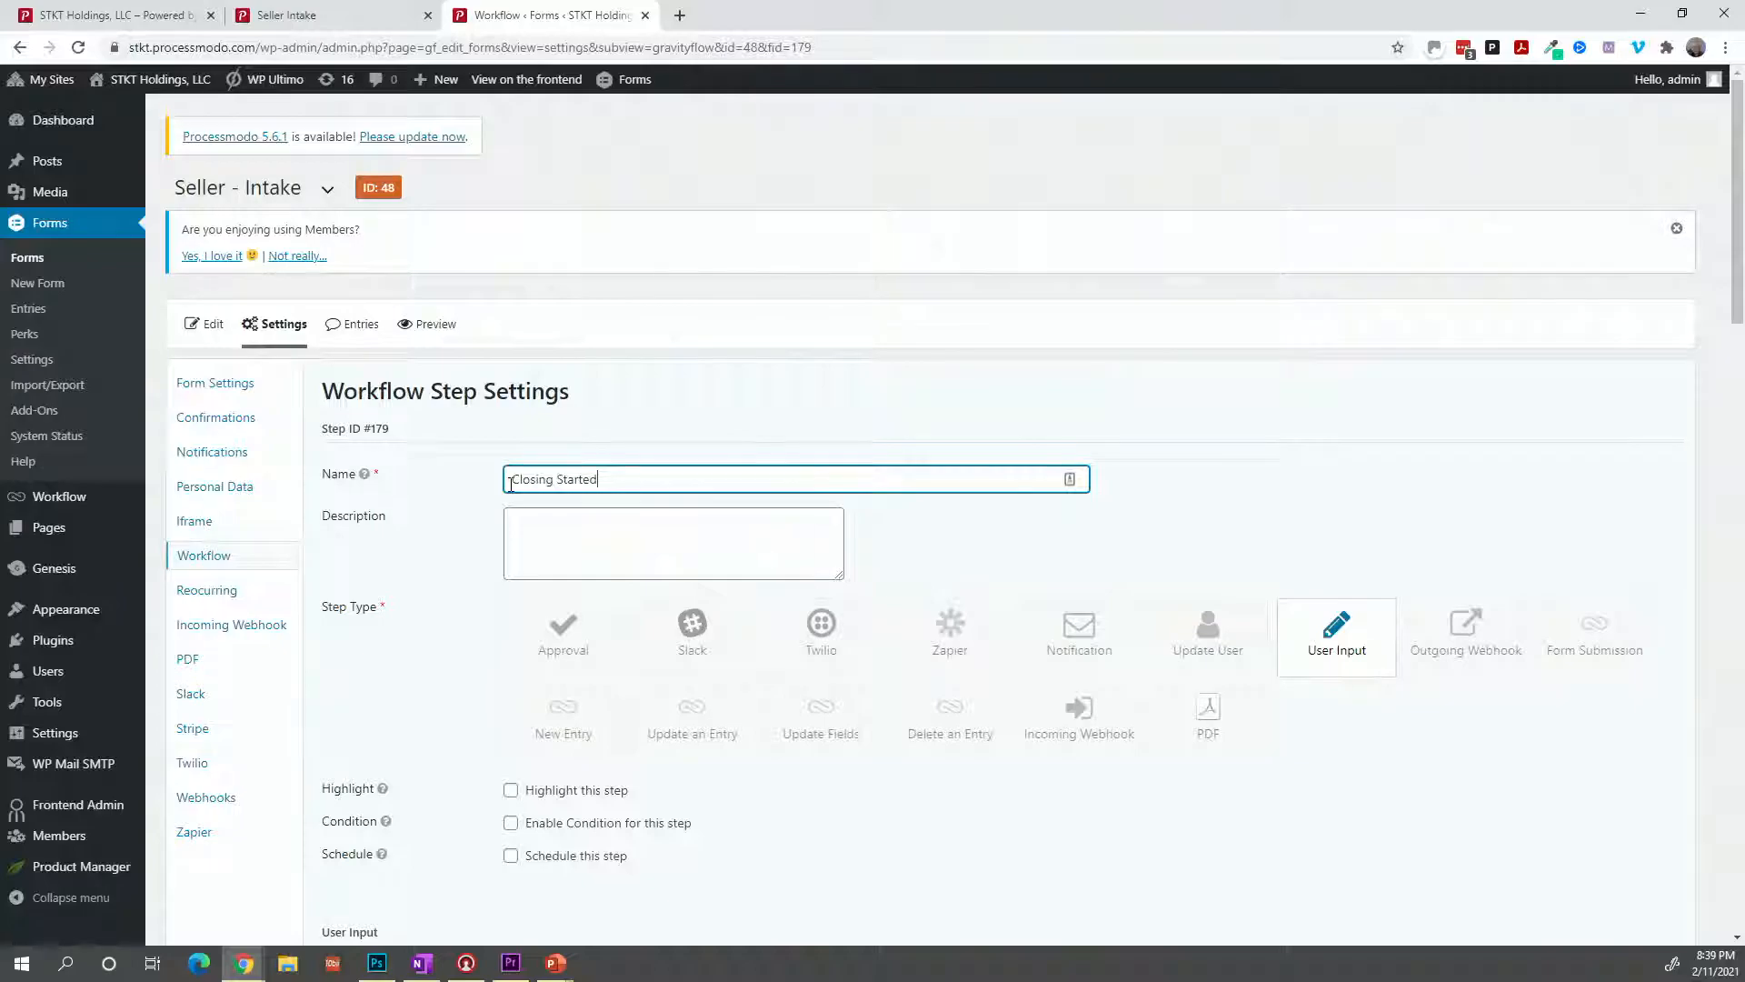
scroll(568, 523, "down", 10)
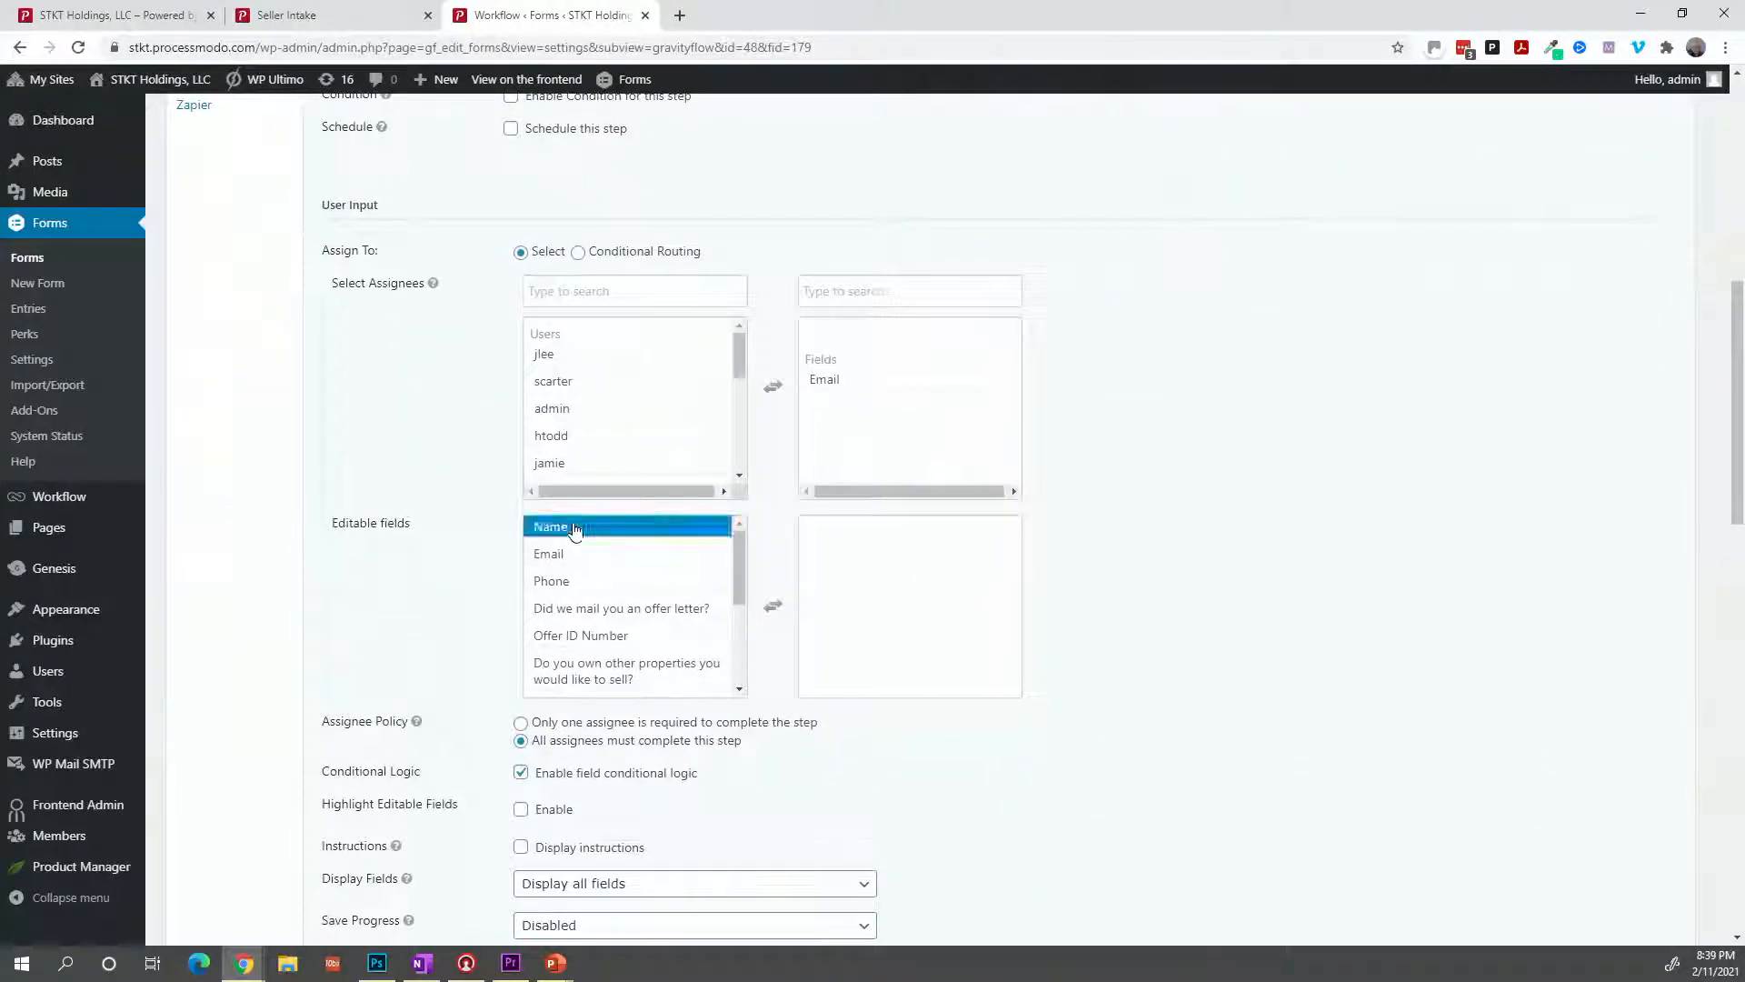
scroll(711, 695, "down", 9)
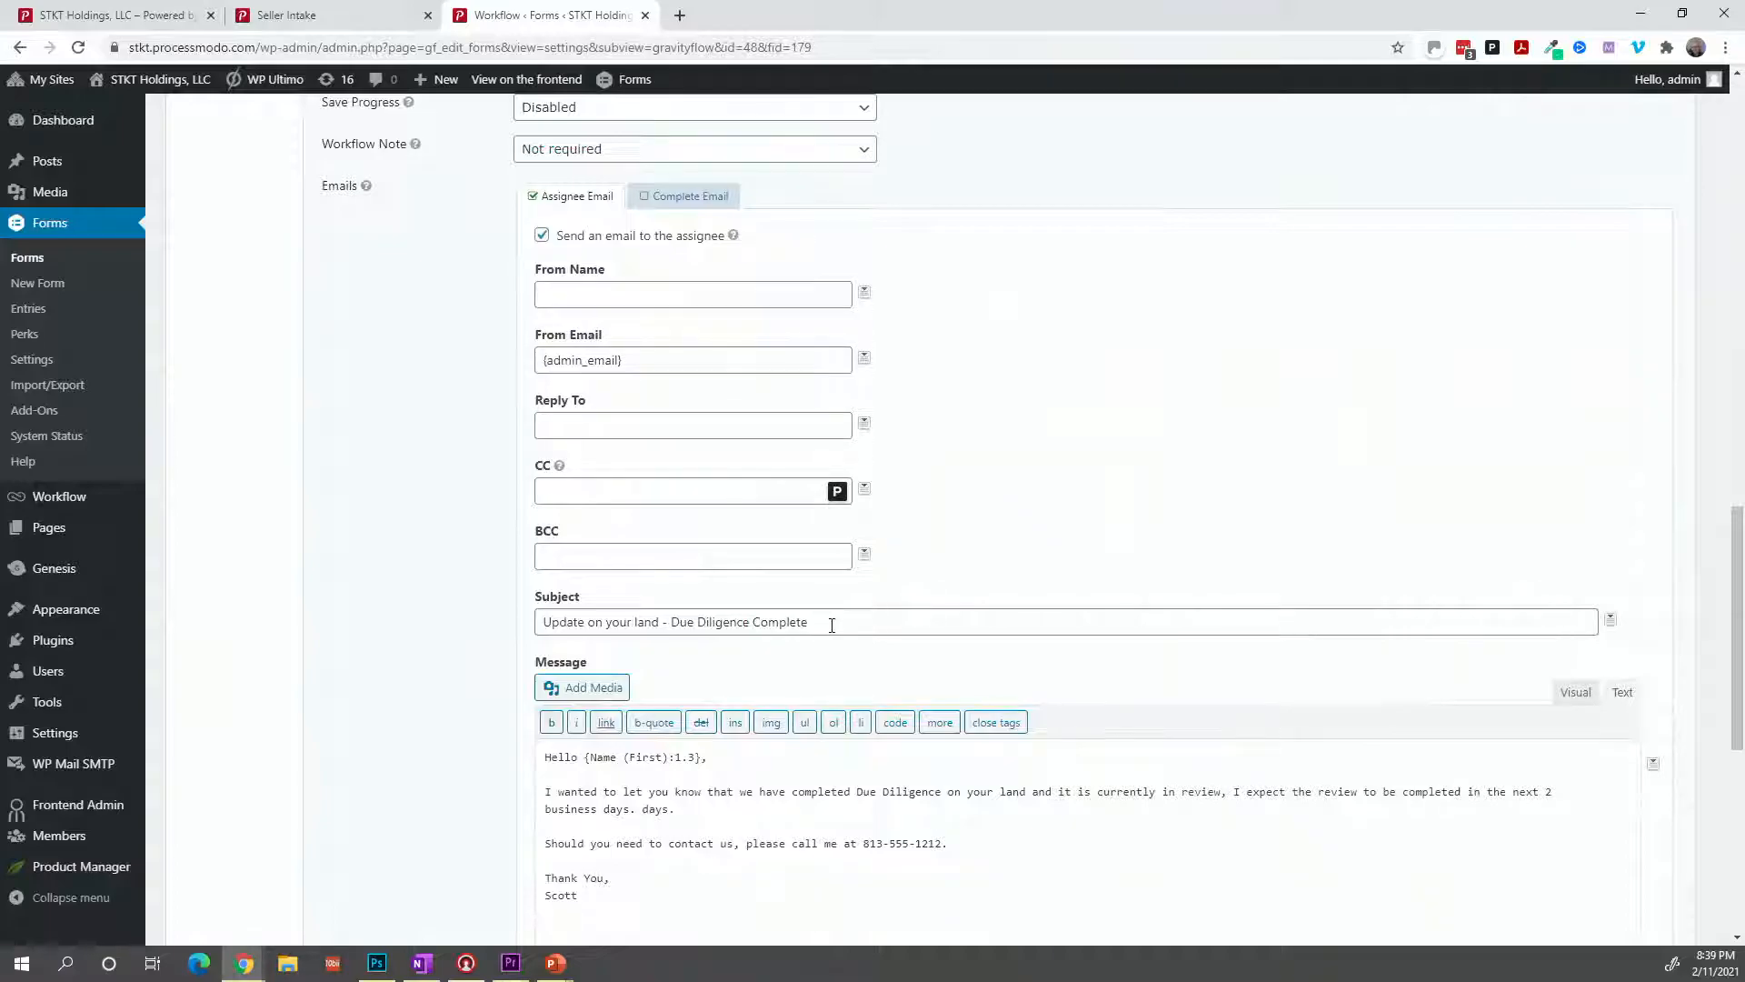
Set the subject to 'Update on your land - Great News!!!' and start the message with 'approved the'.
left_click_drag(832, 625, 675, 637)
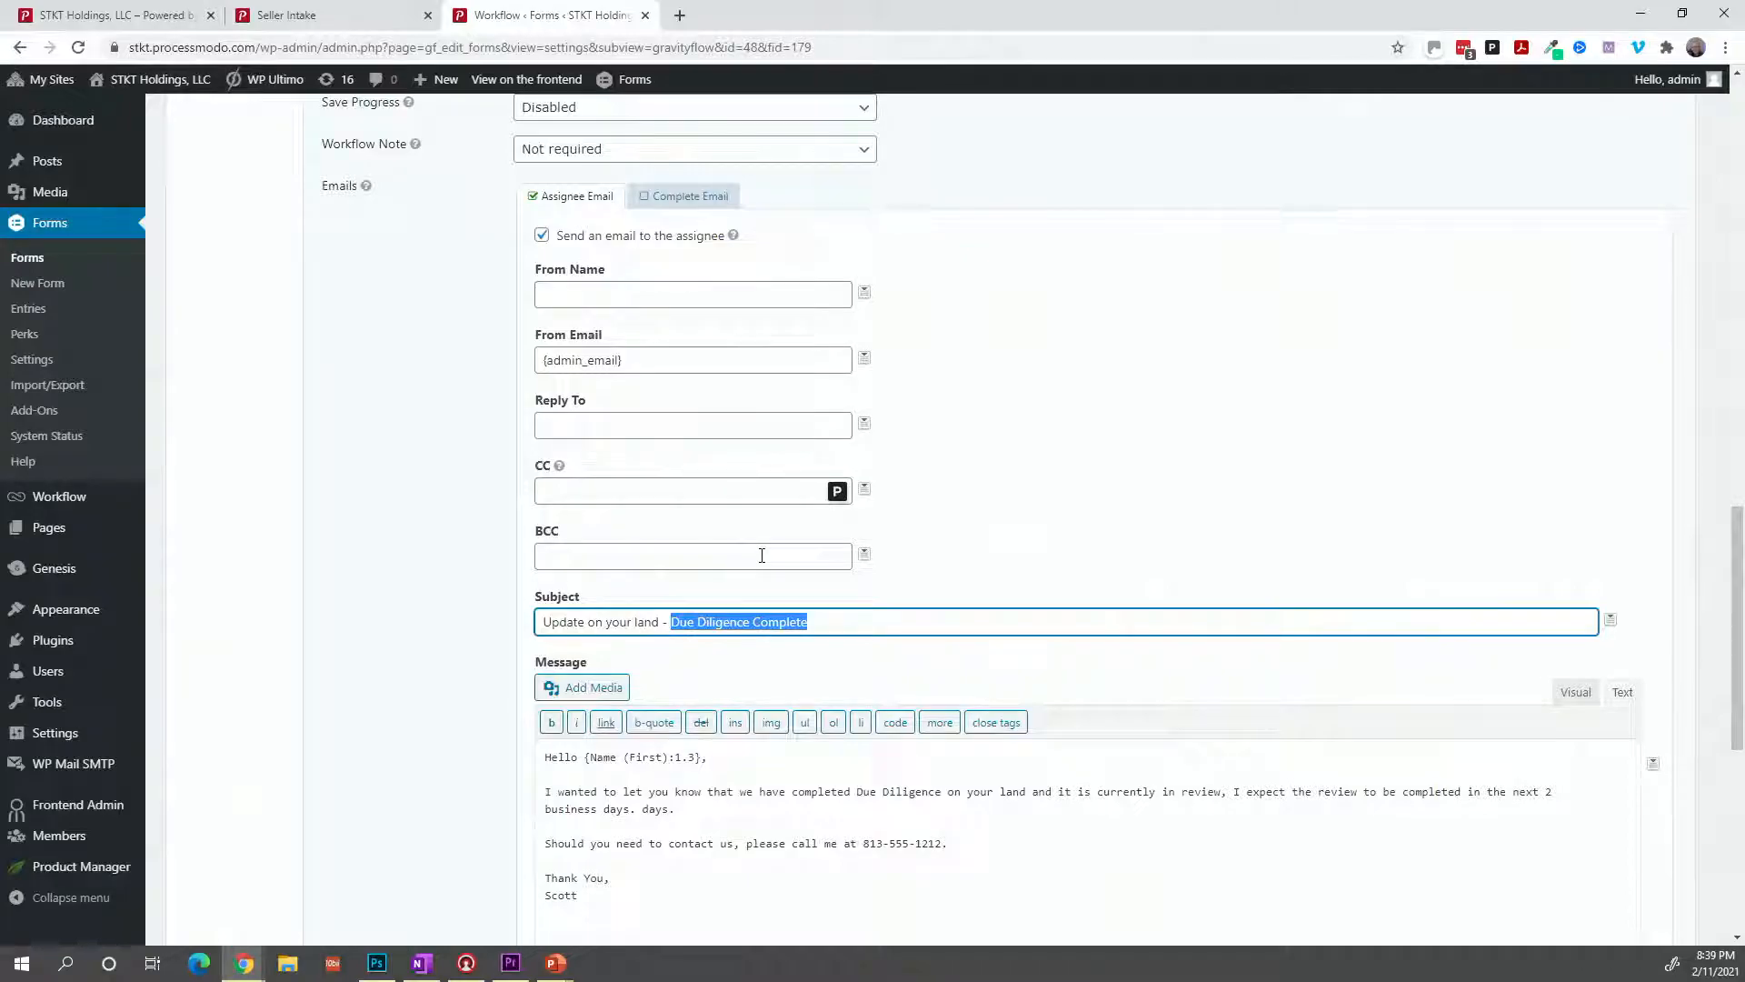
type("Great News!!!")
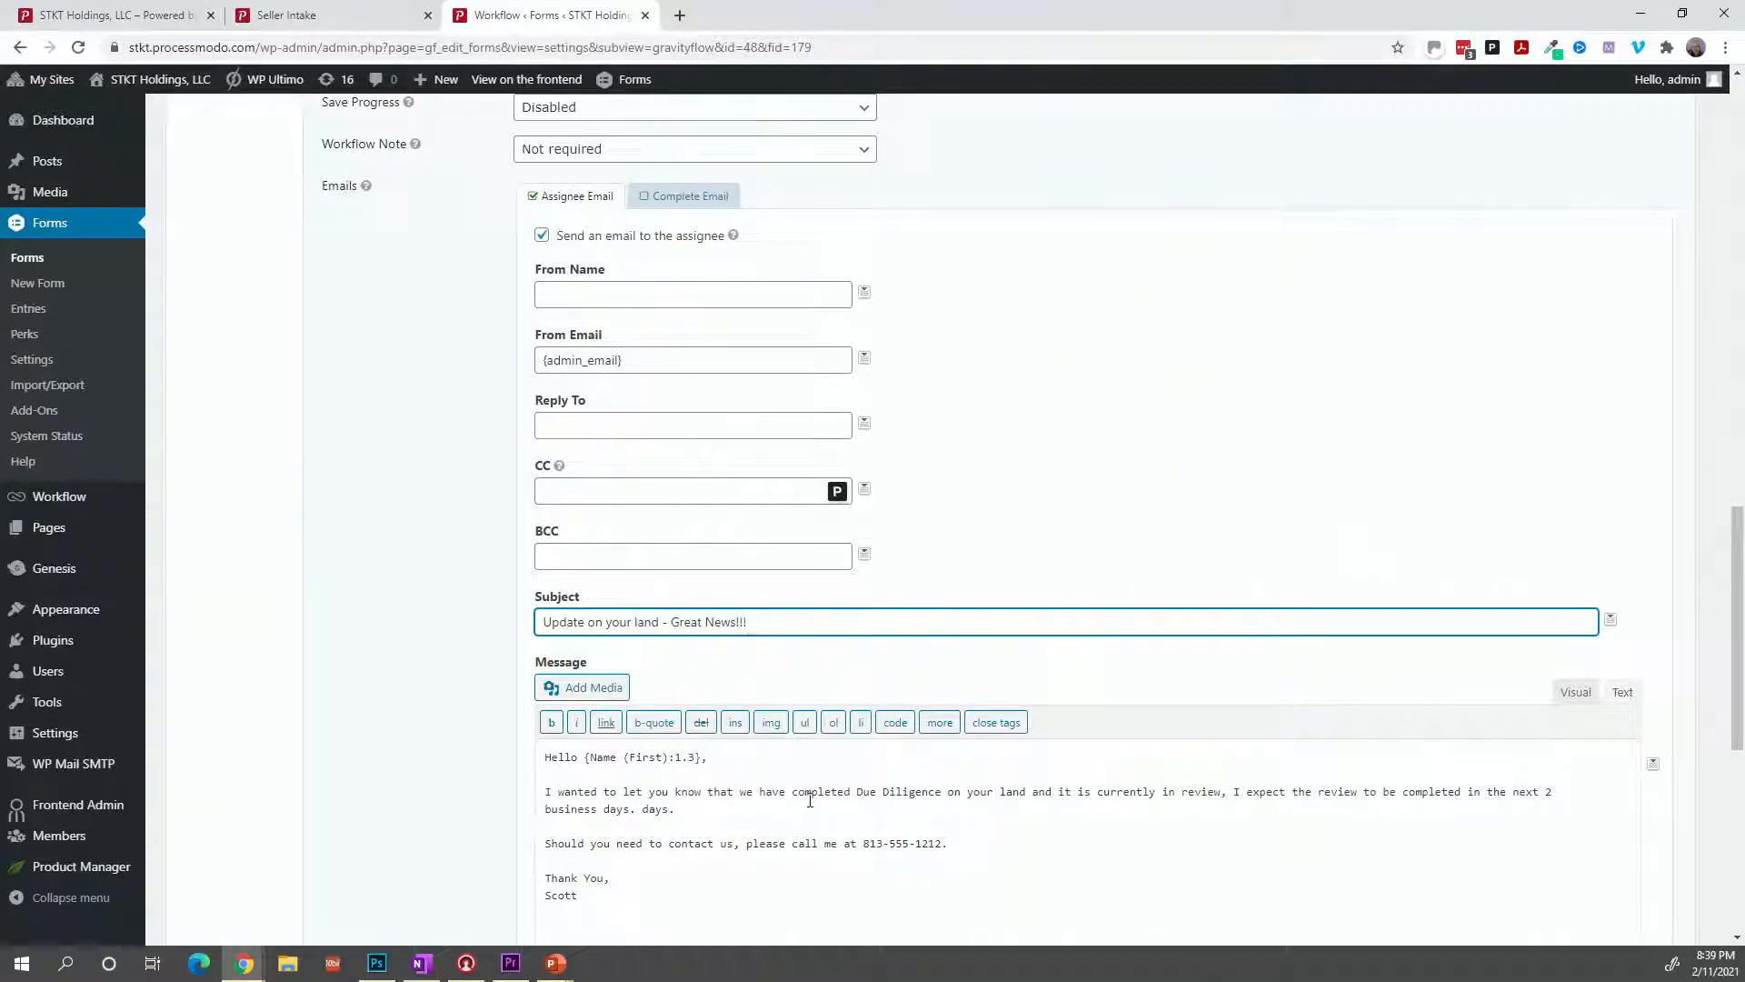
left_click(807, 793)
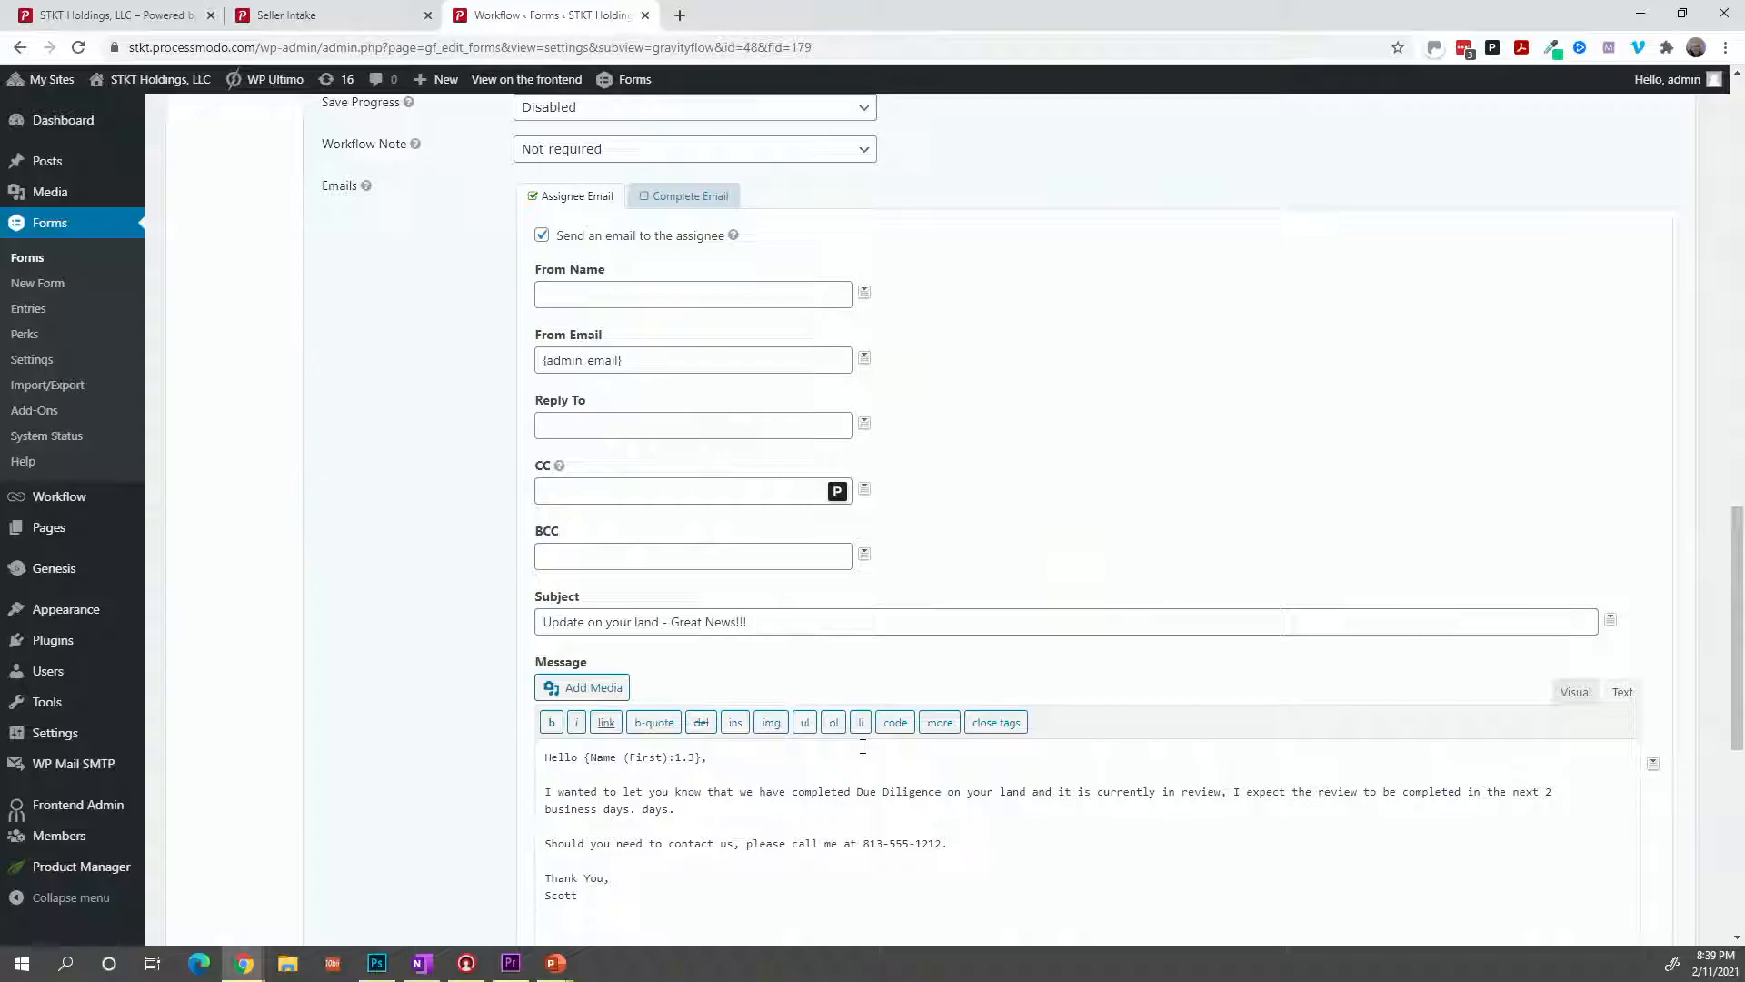
type("approved th")
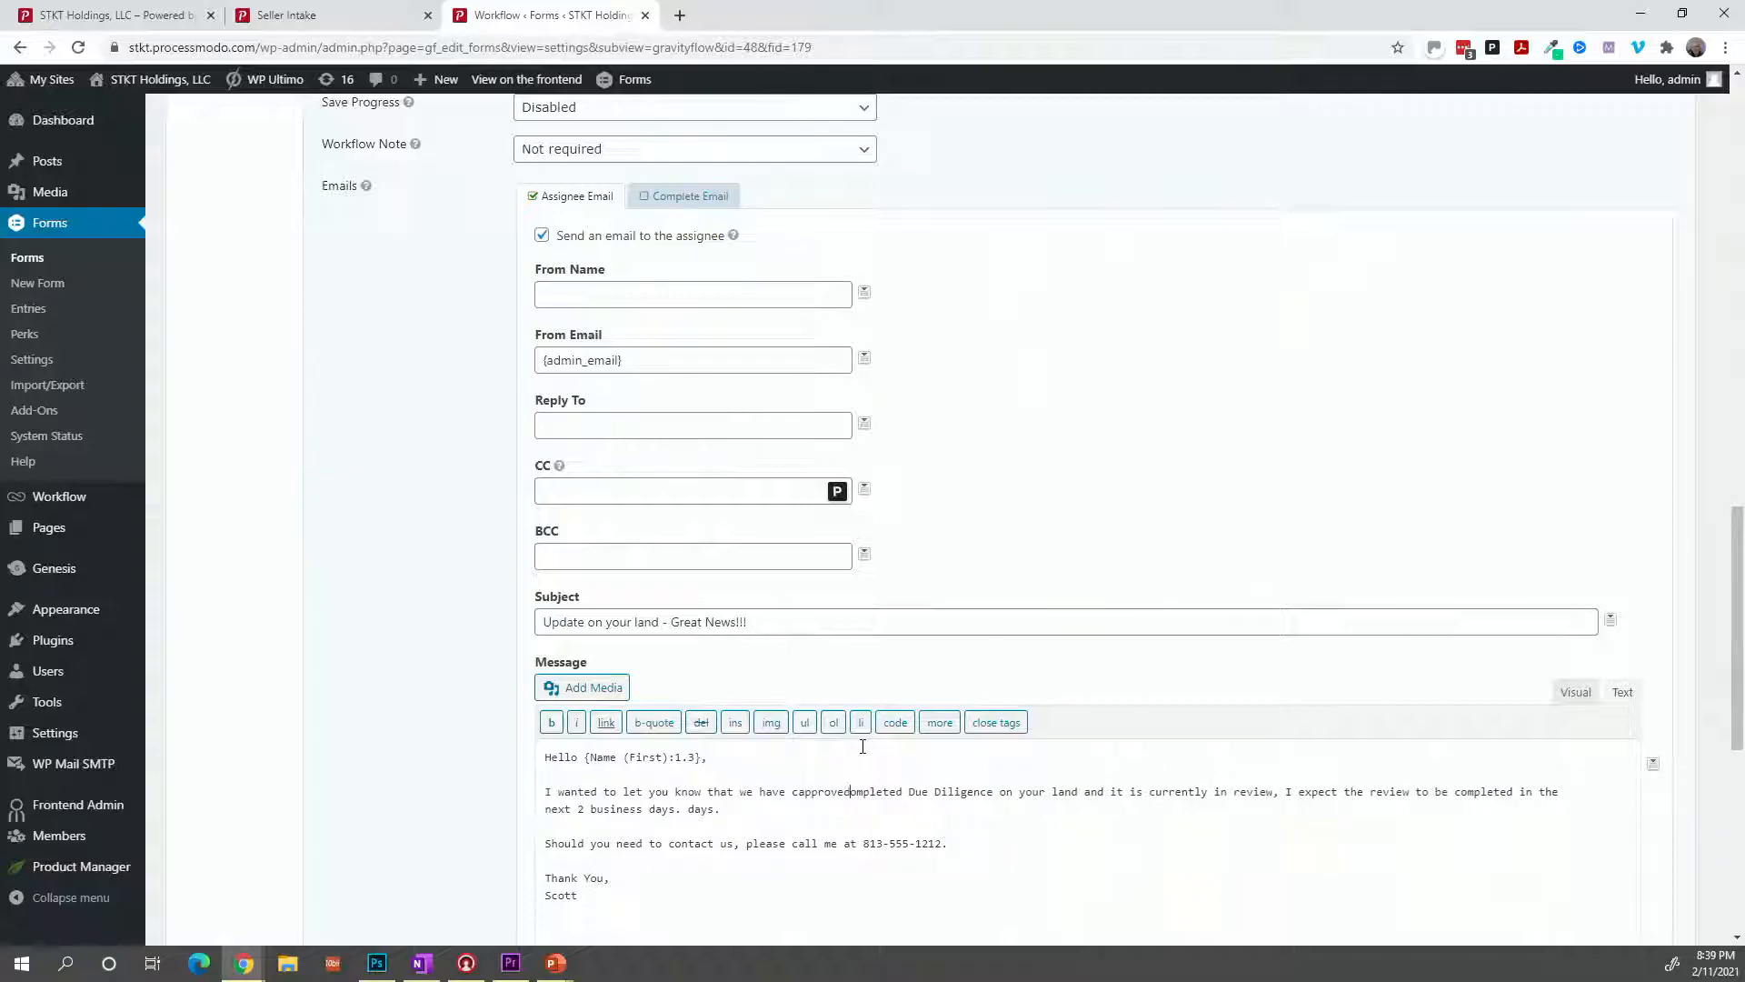
type("e")
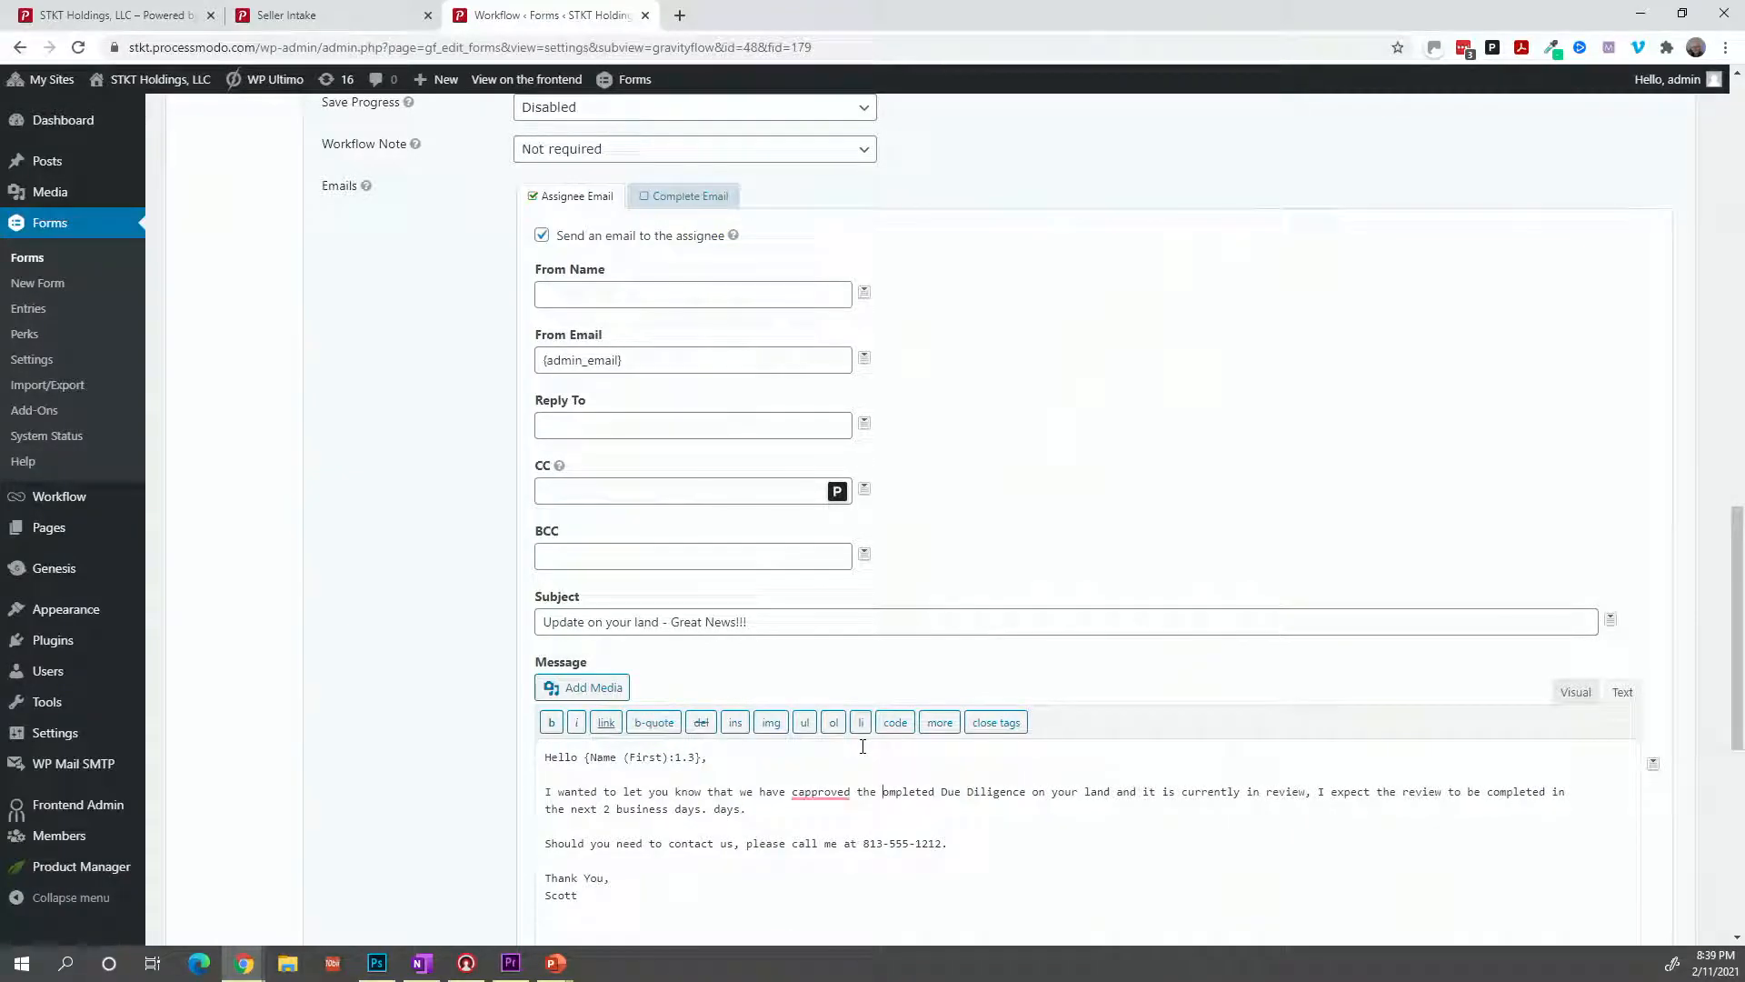
mouse_move(818, 792)
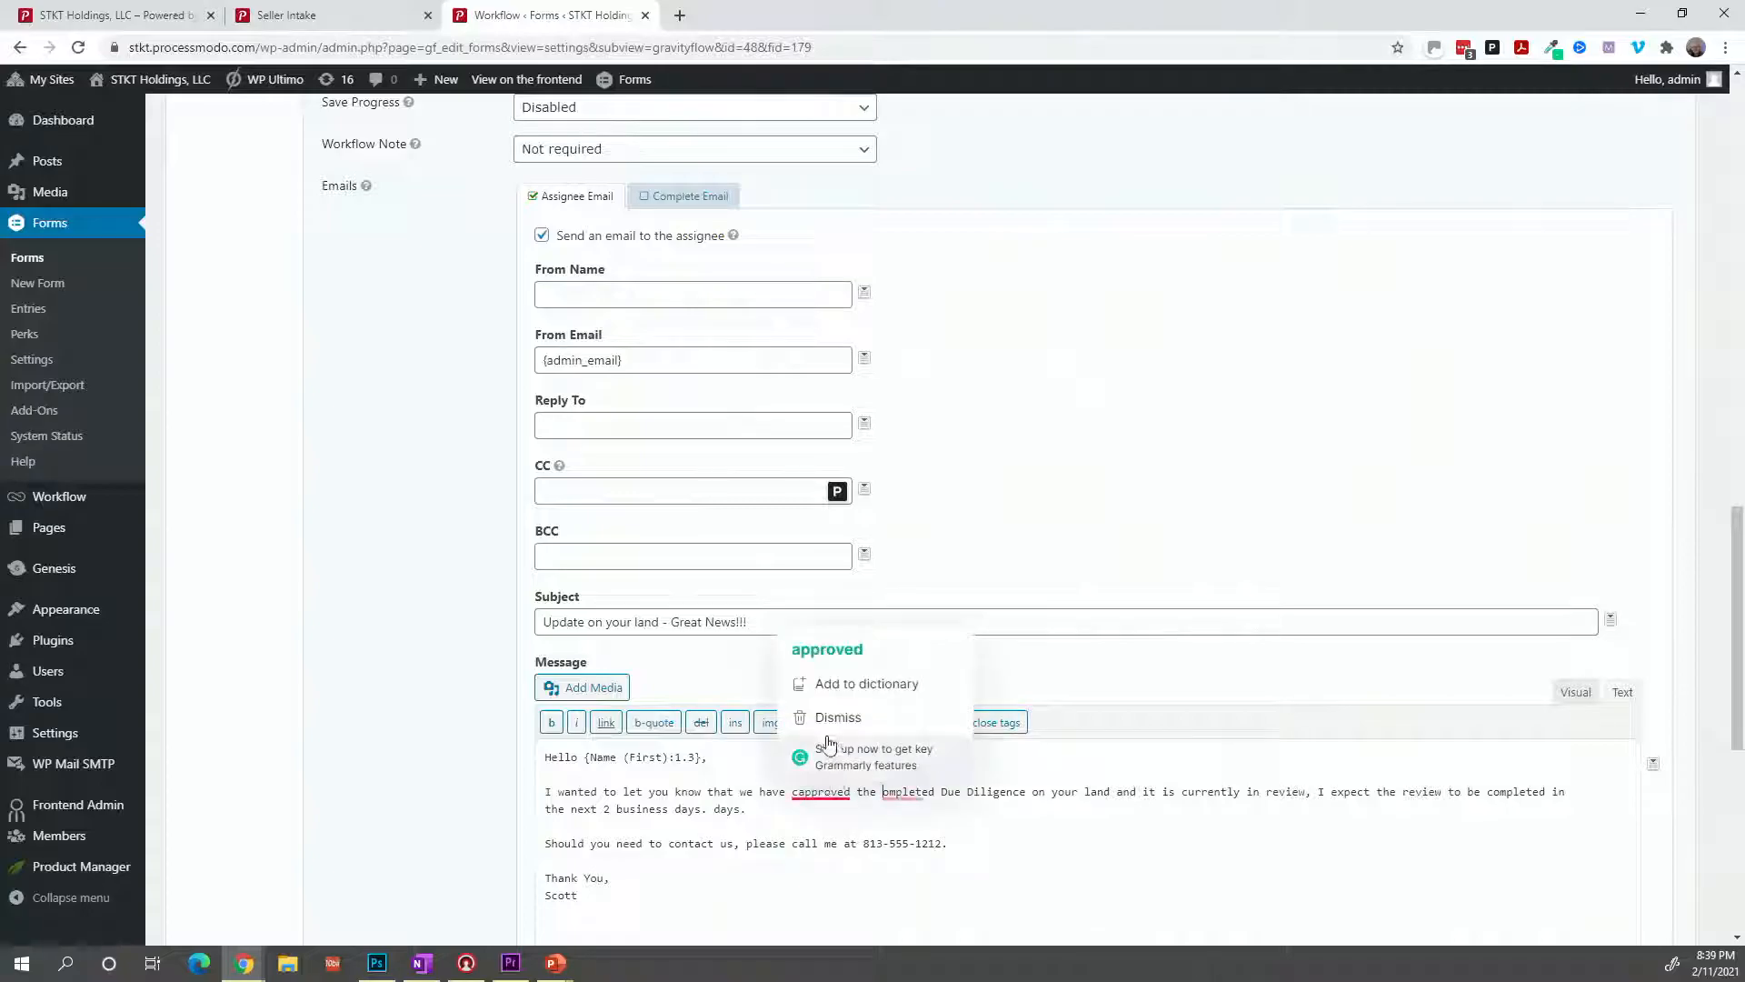
left_click(826, 666)
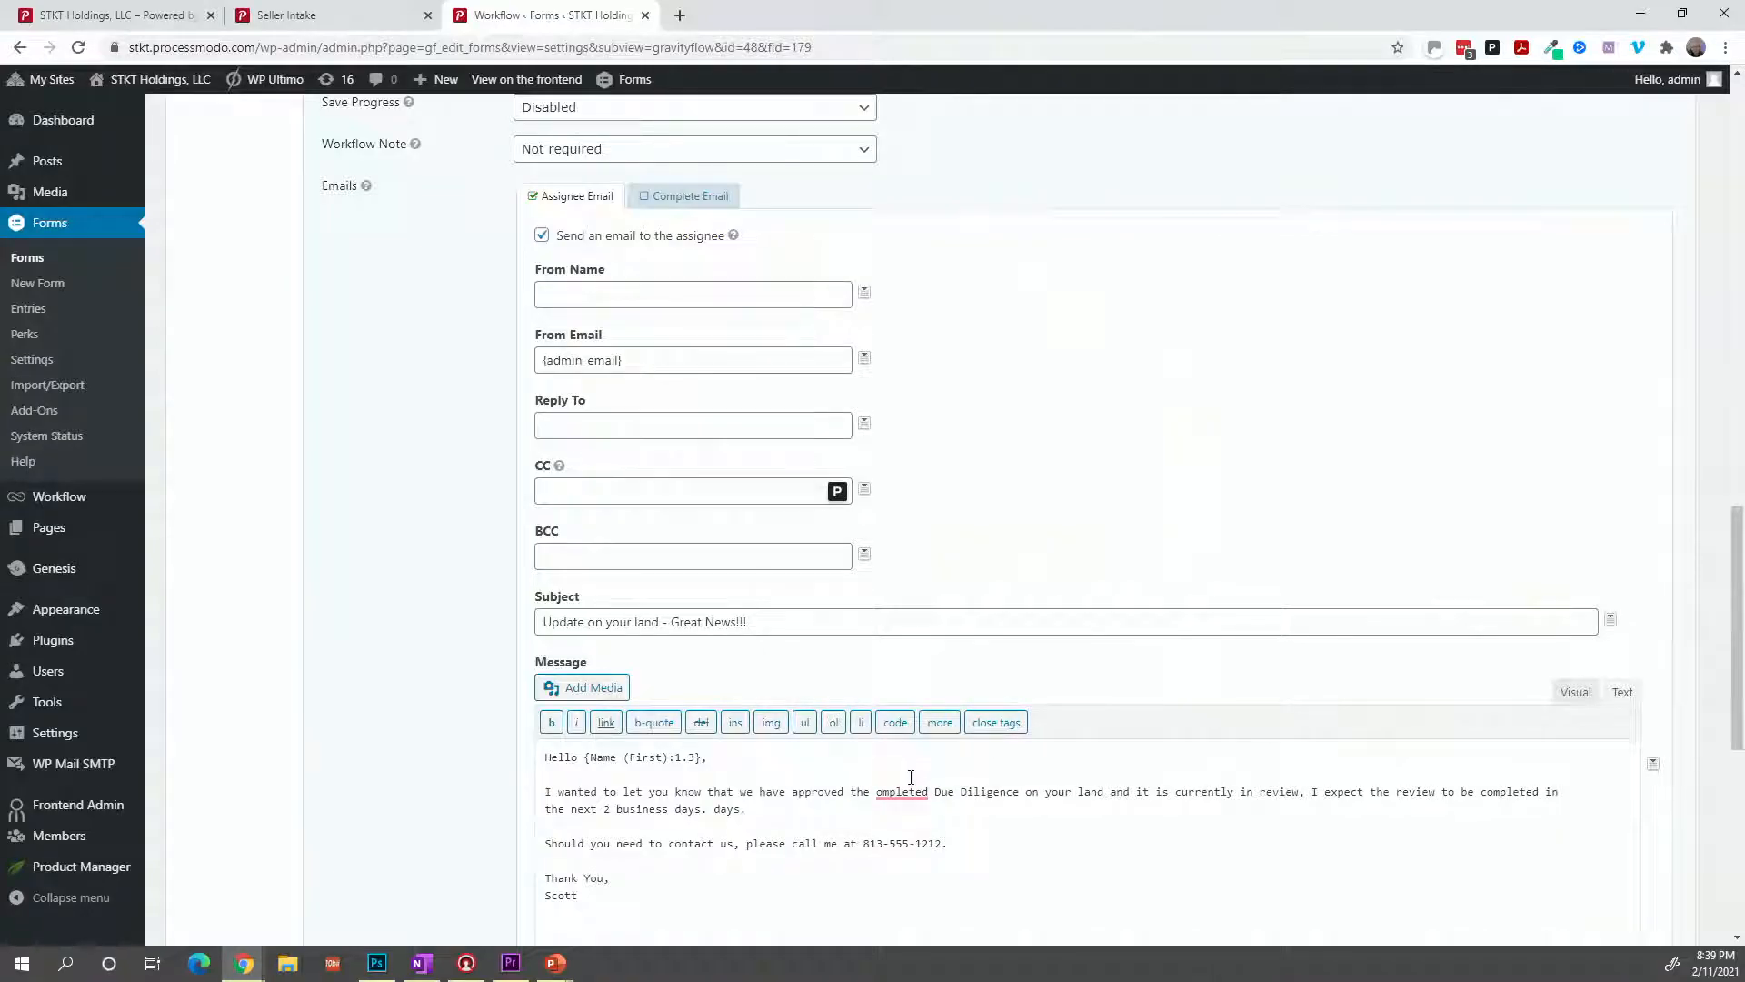
mouse_move(913, 789)
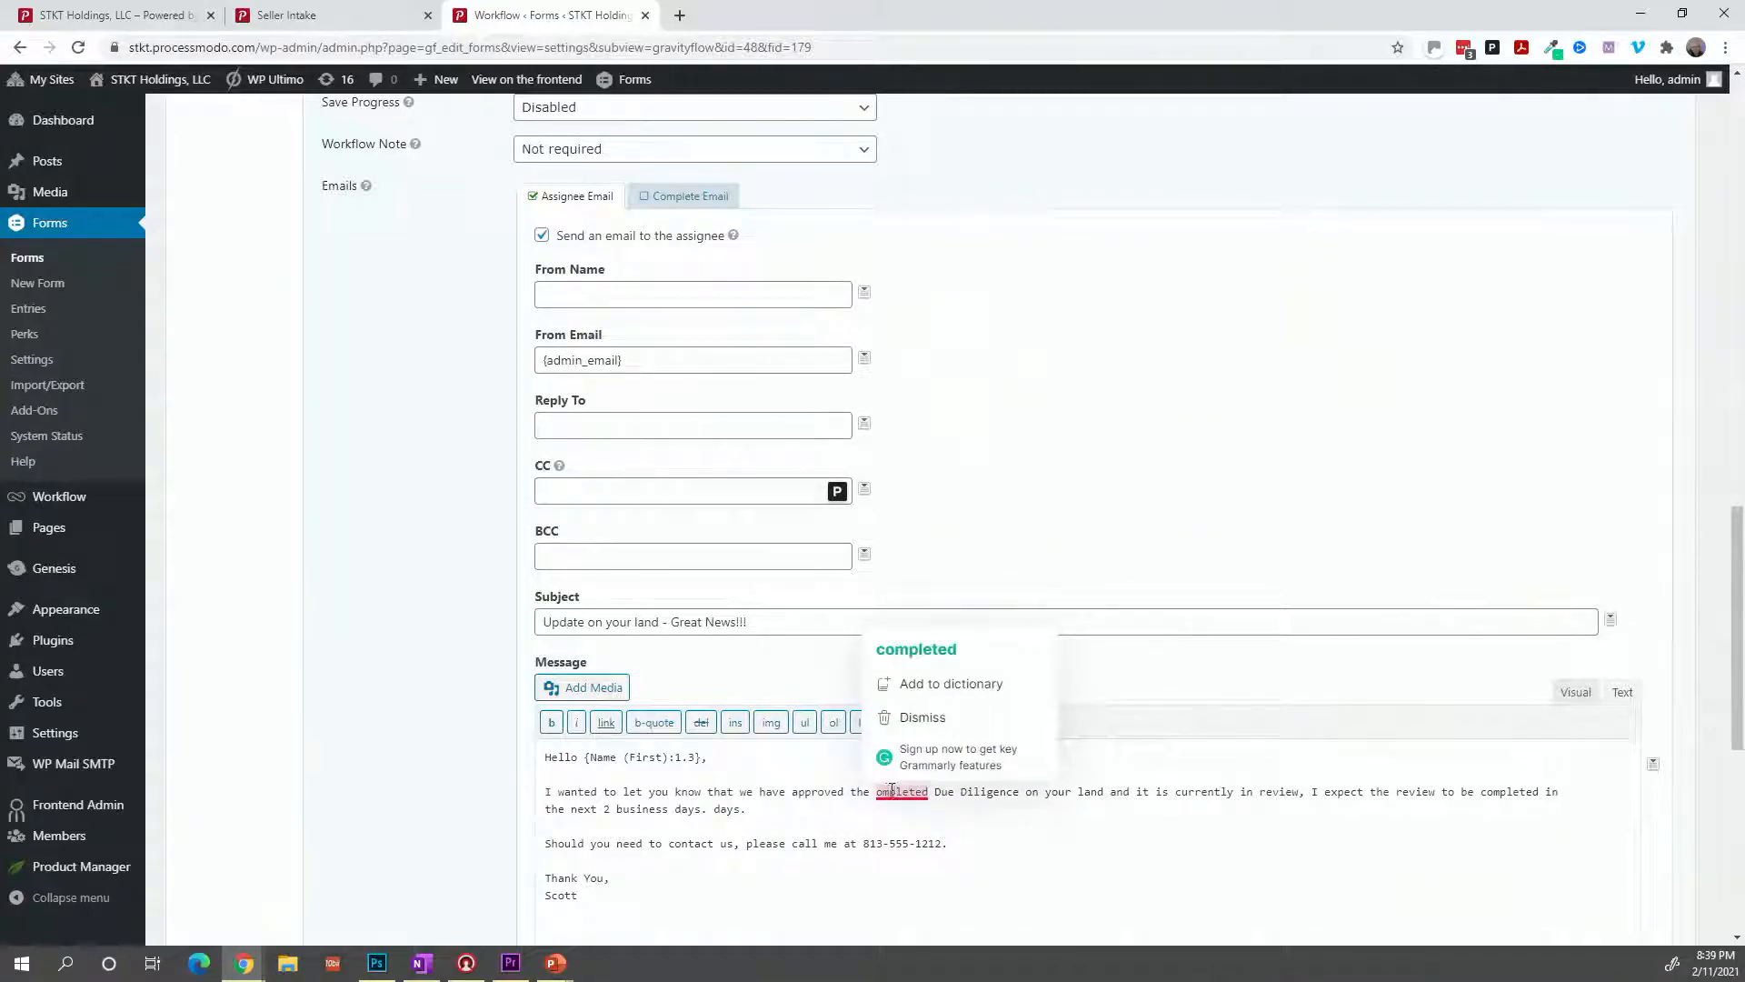
left_click(873, 795)
Finish the message: purchase approved, process started, deed by email within 24 hours; remove old due diligence text.
type("purchas")
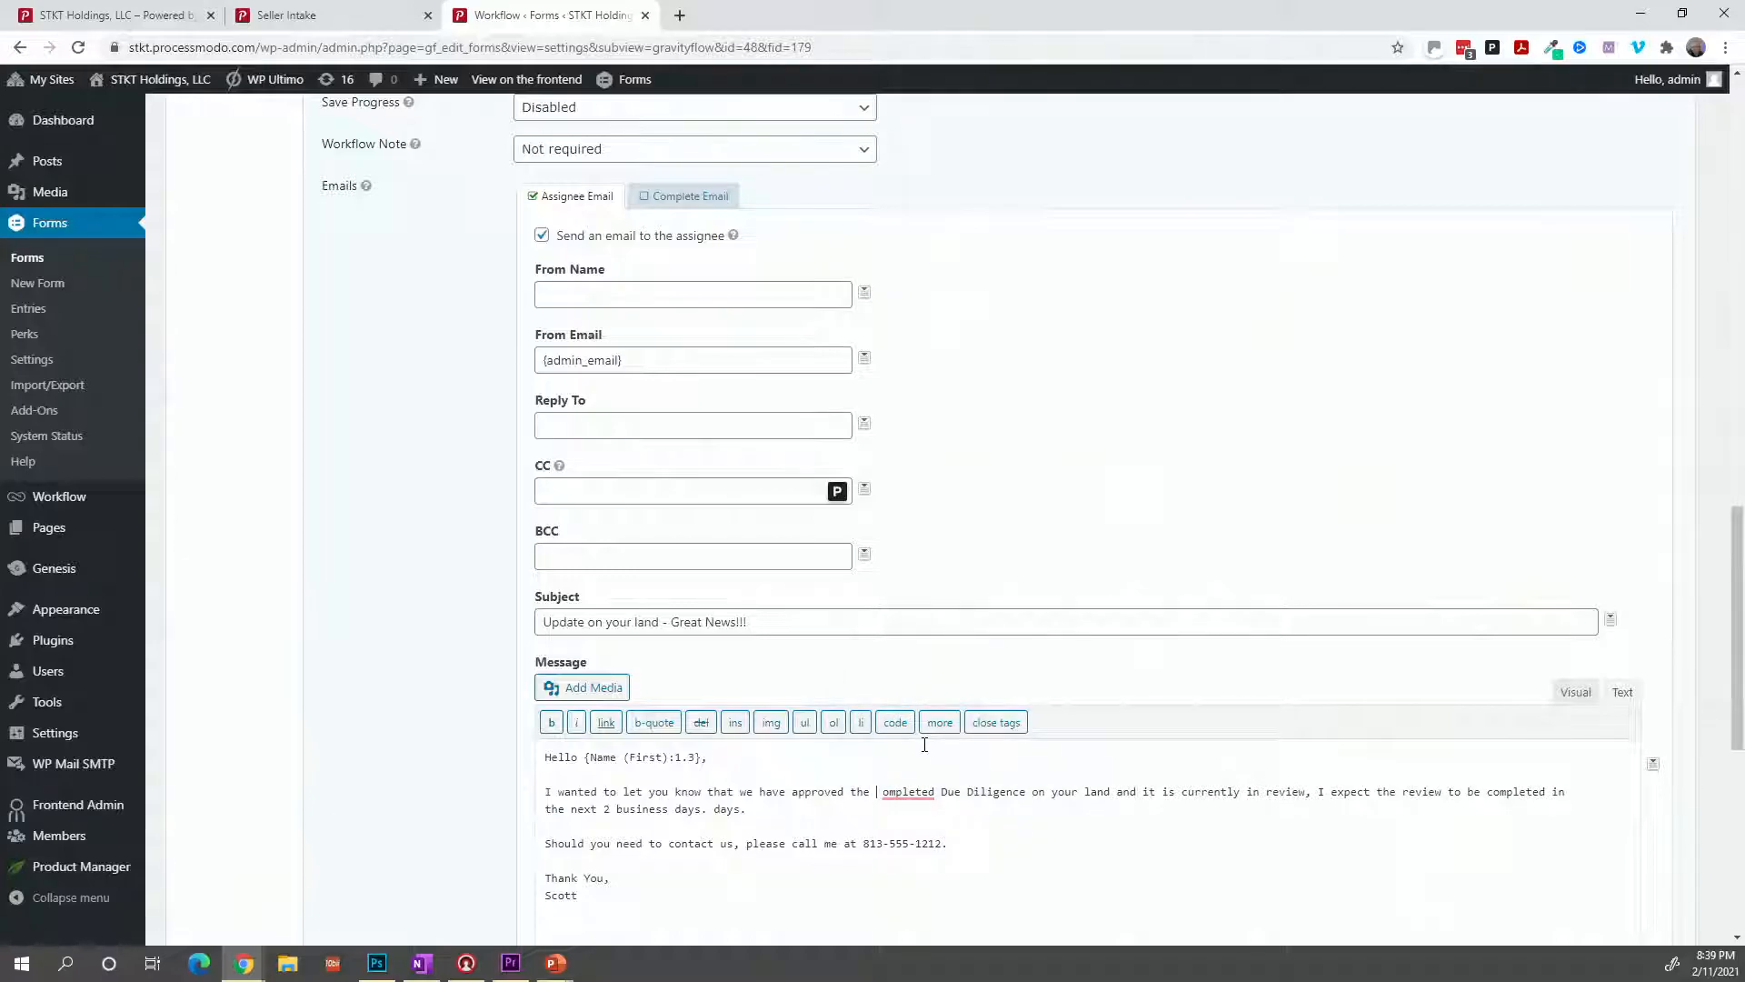
type("e on your ")
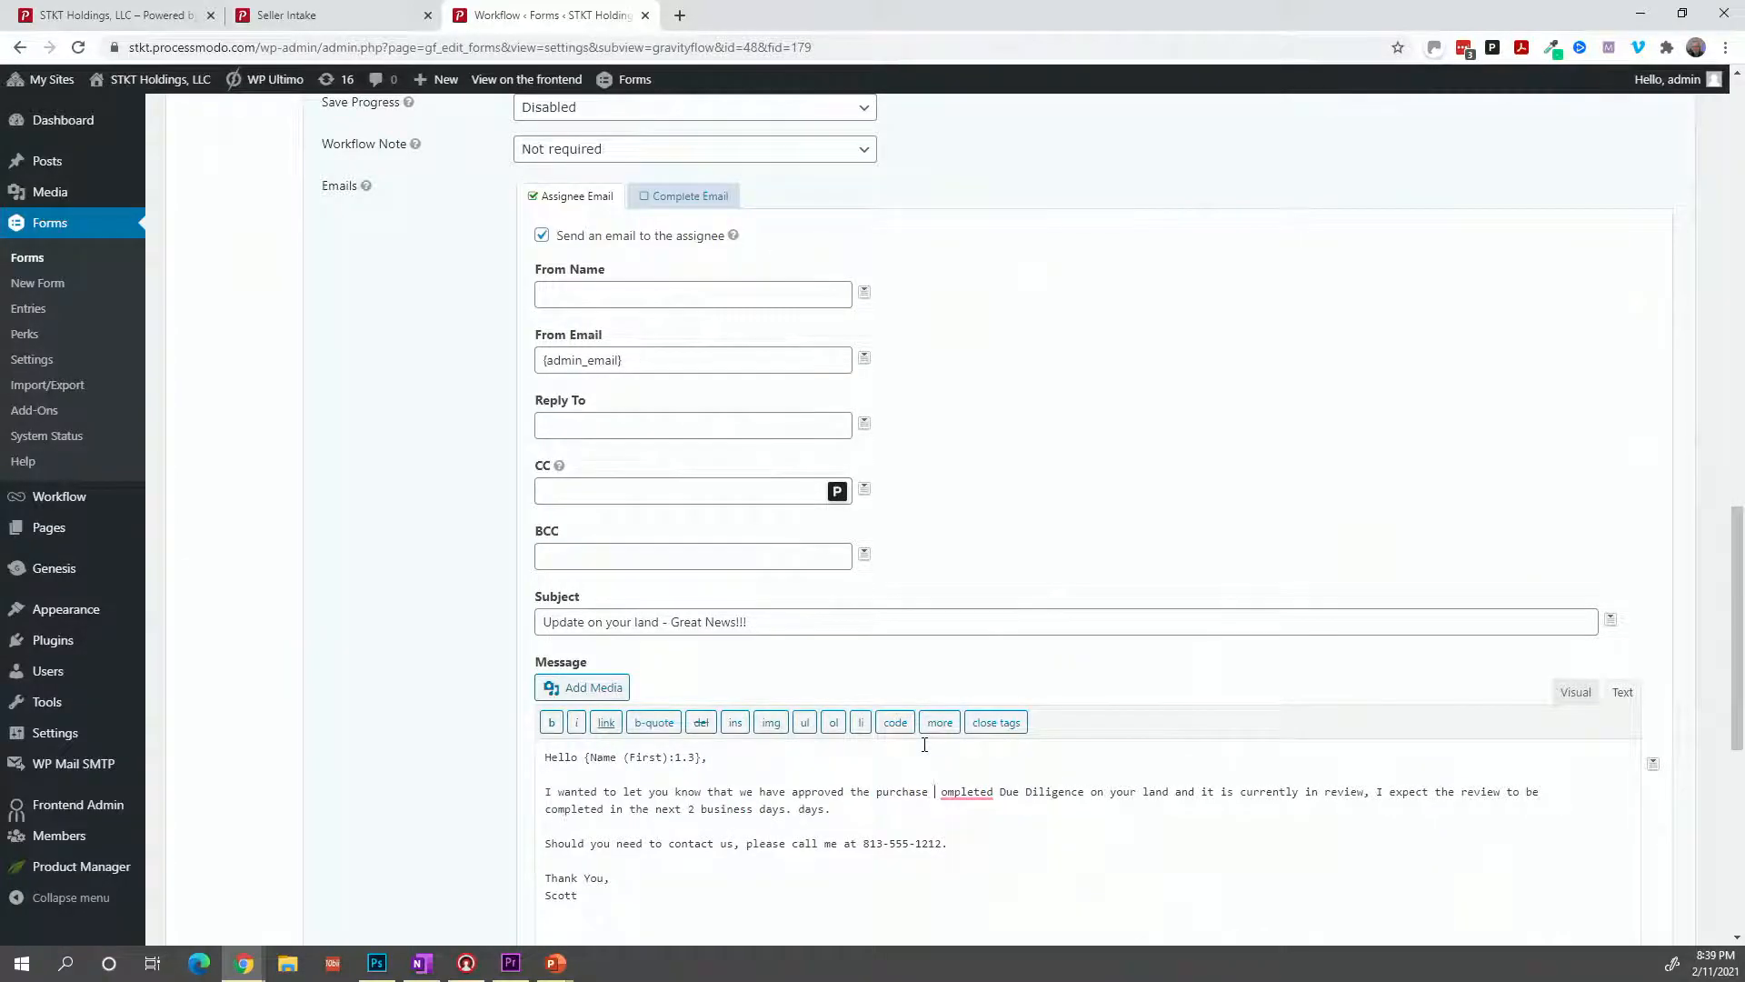
type("land")
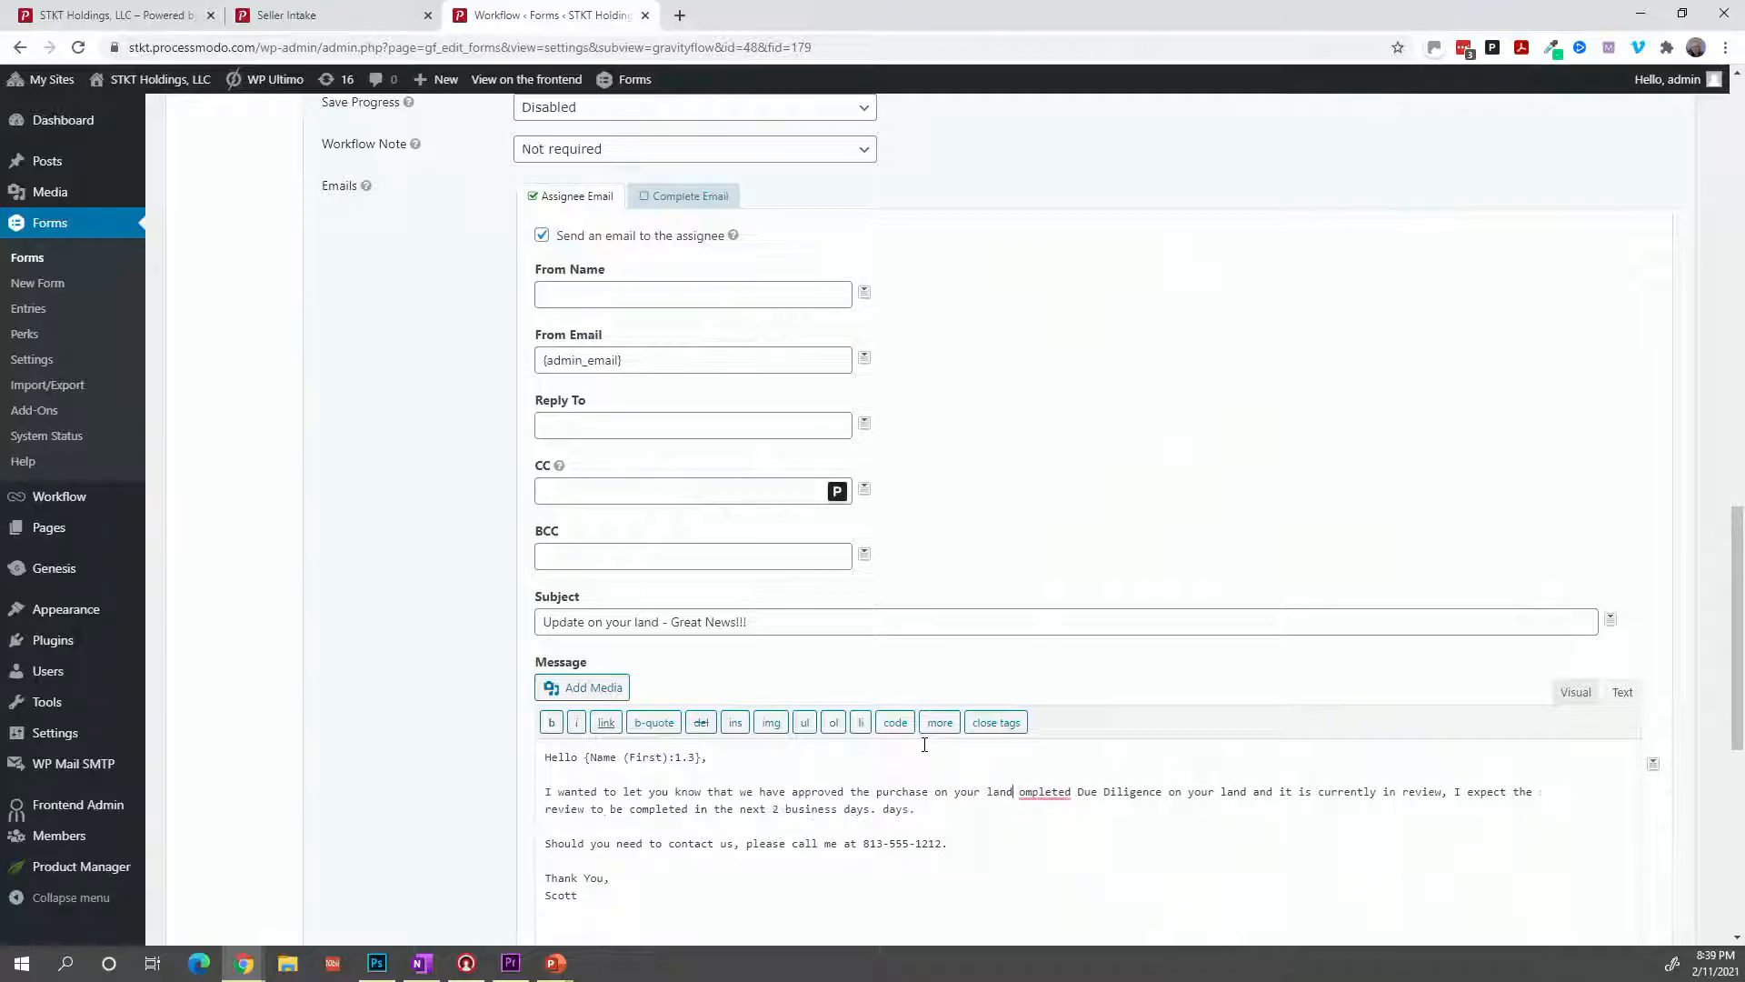
type(", we ")
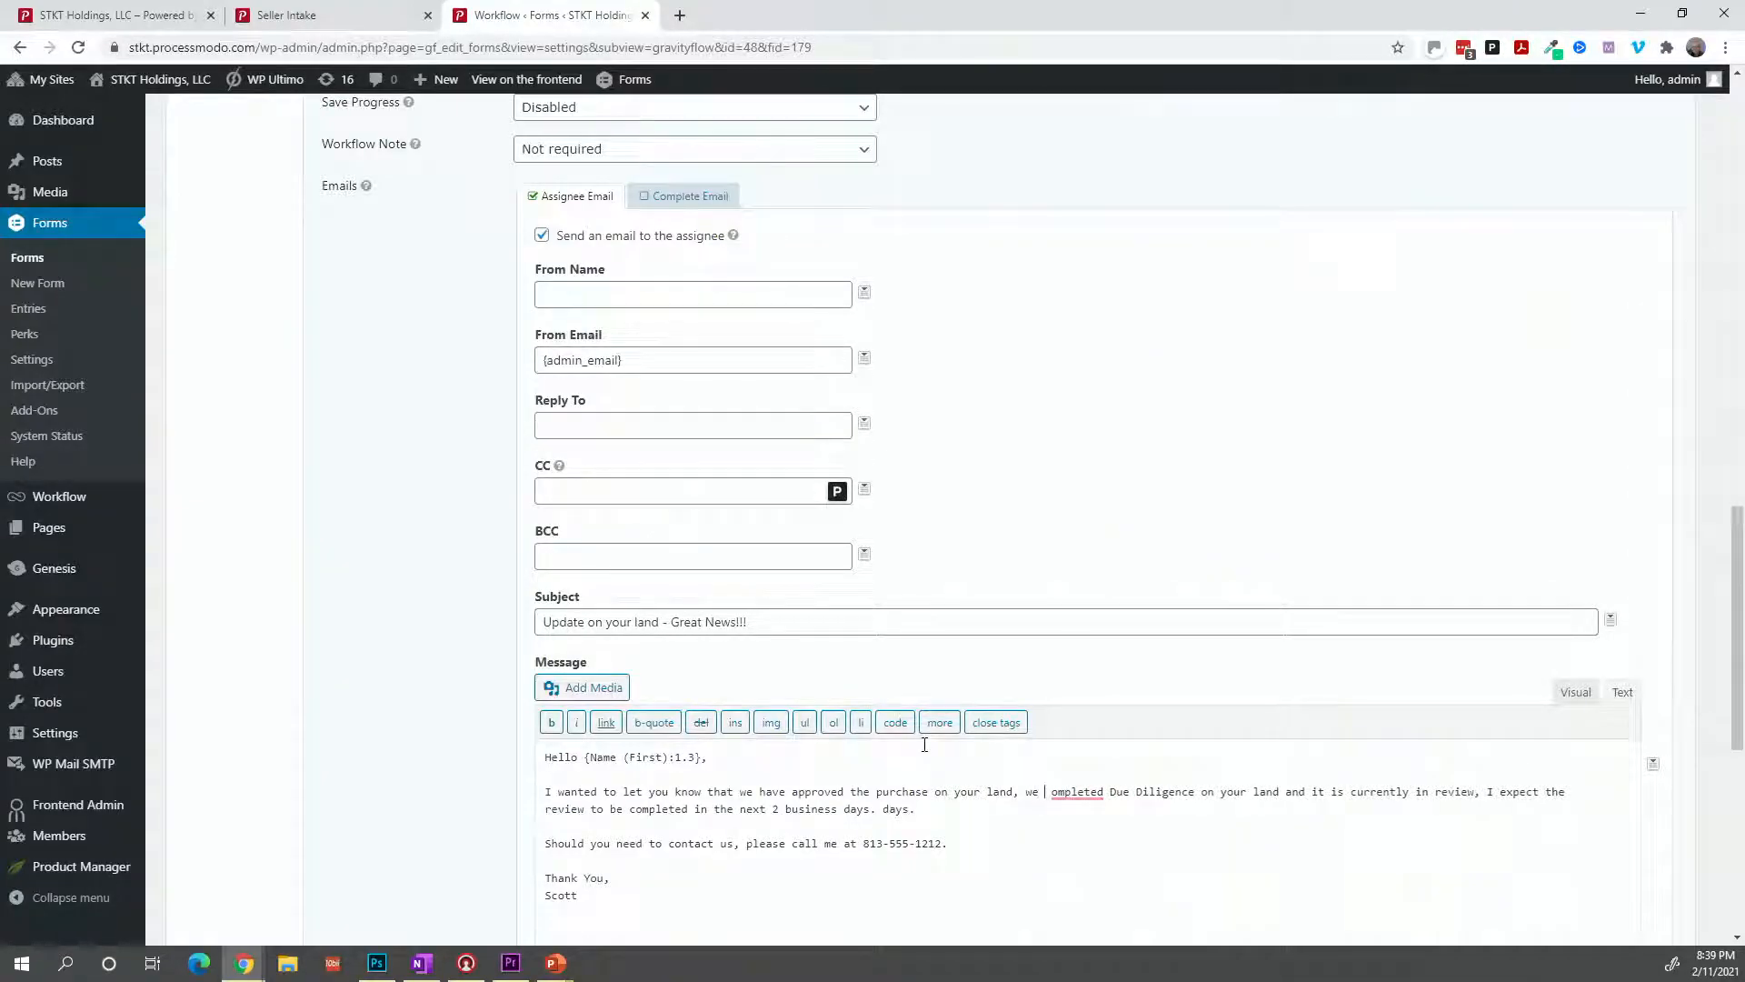
type("have started")
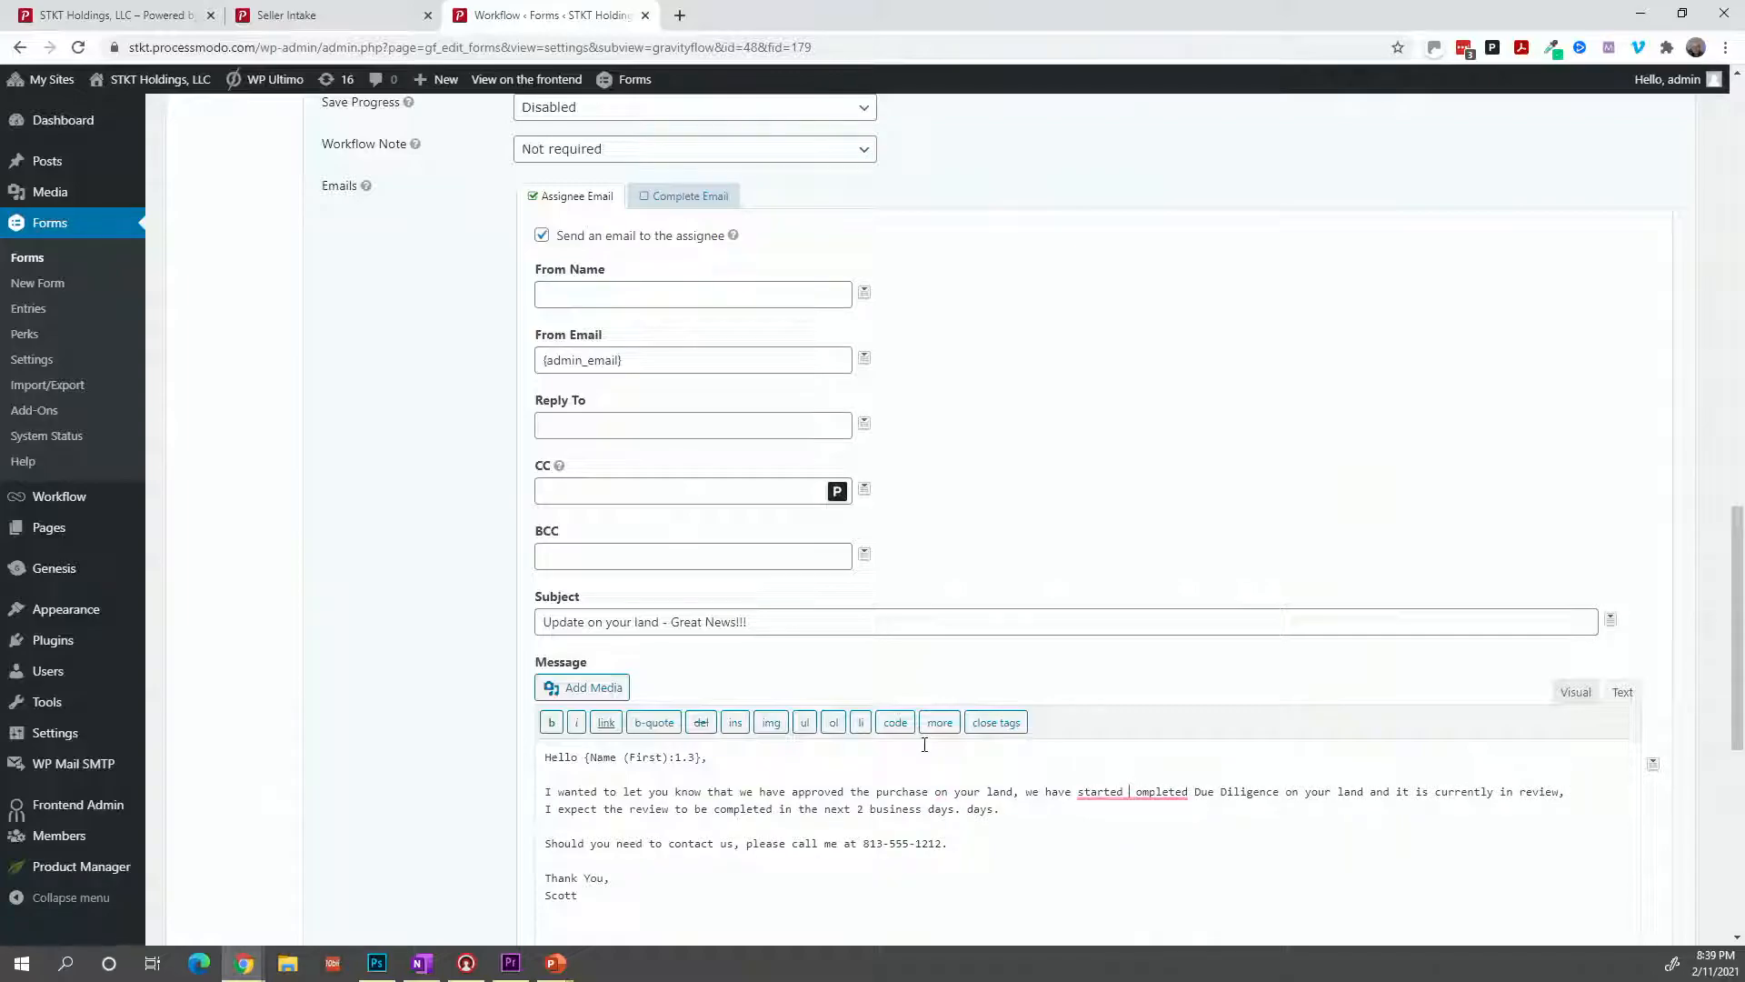
type(" process and ")
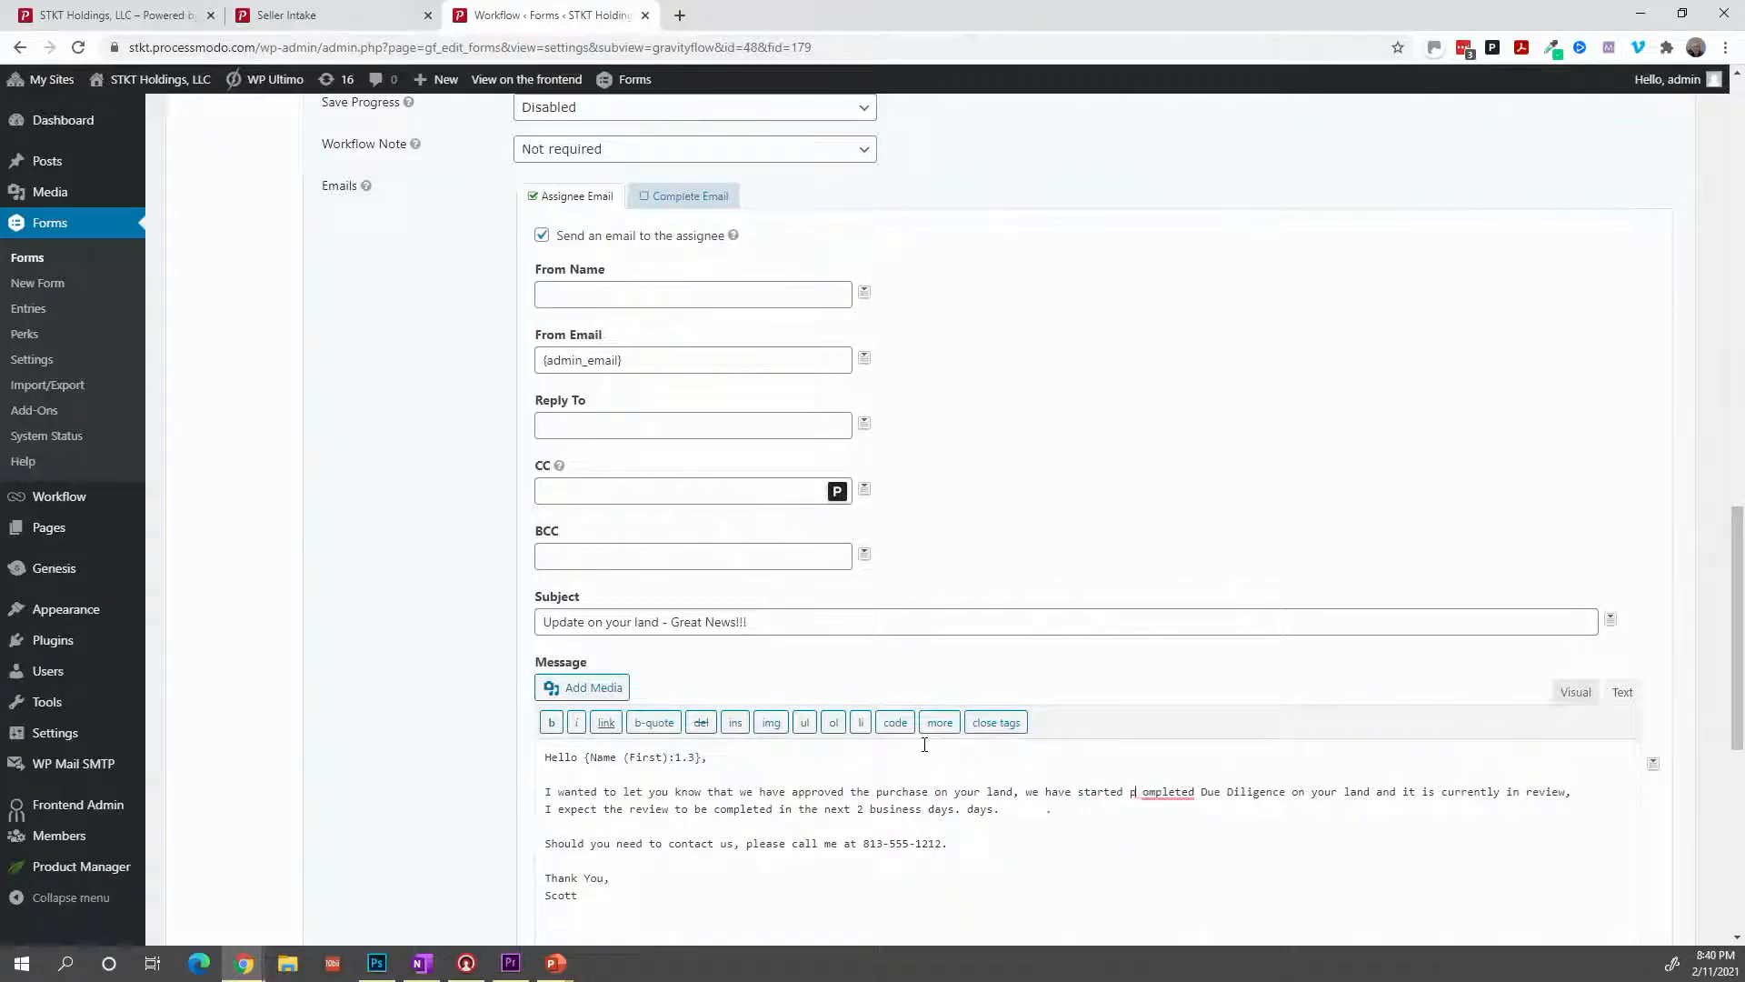
type("you ")
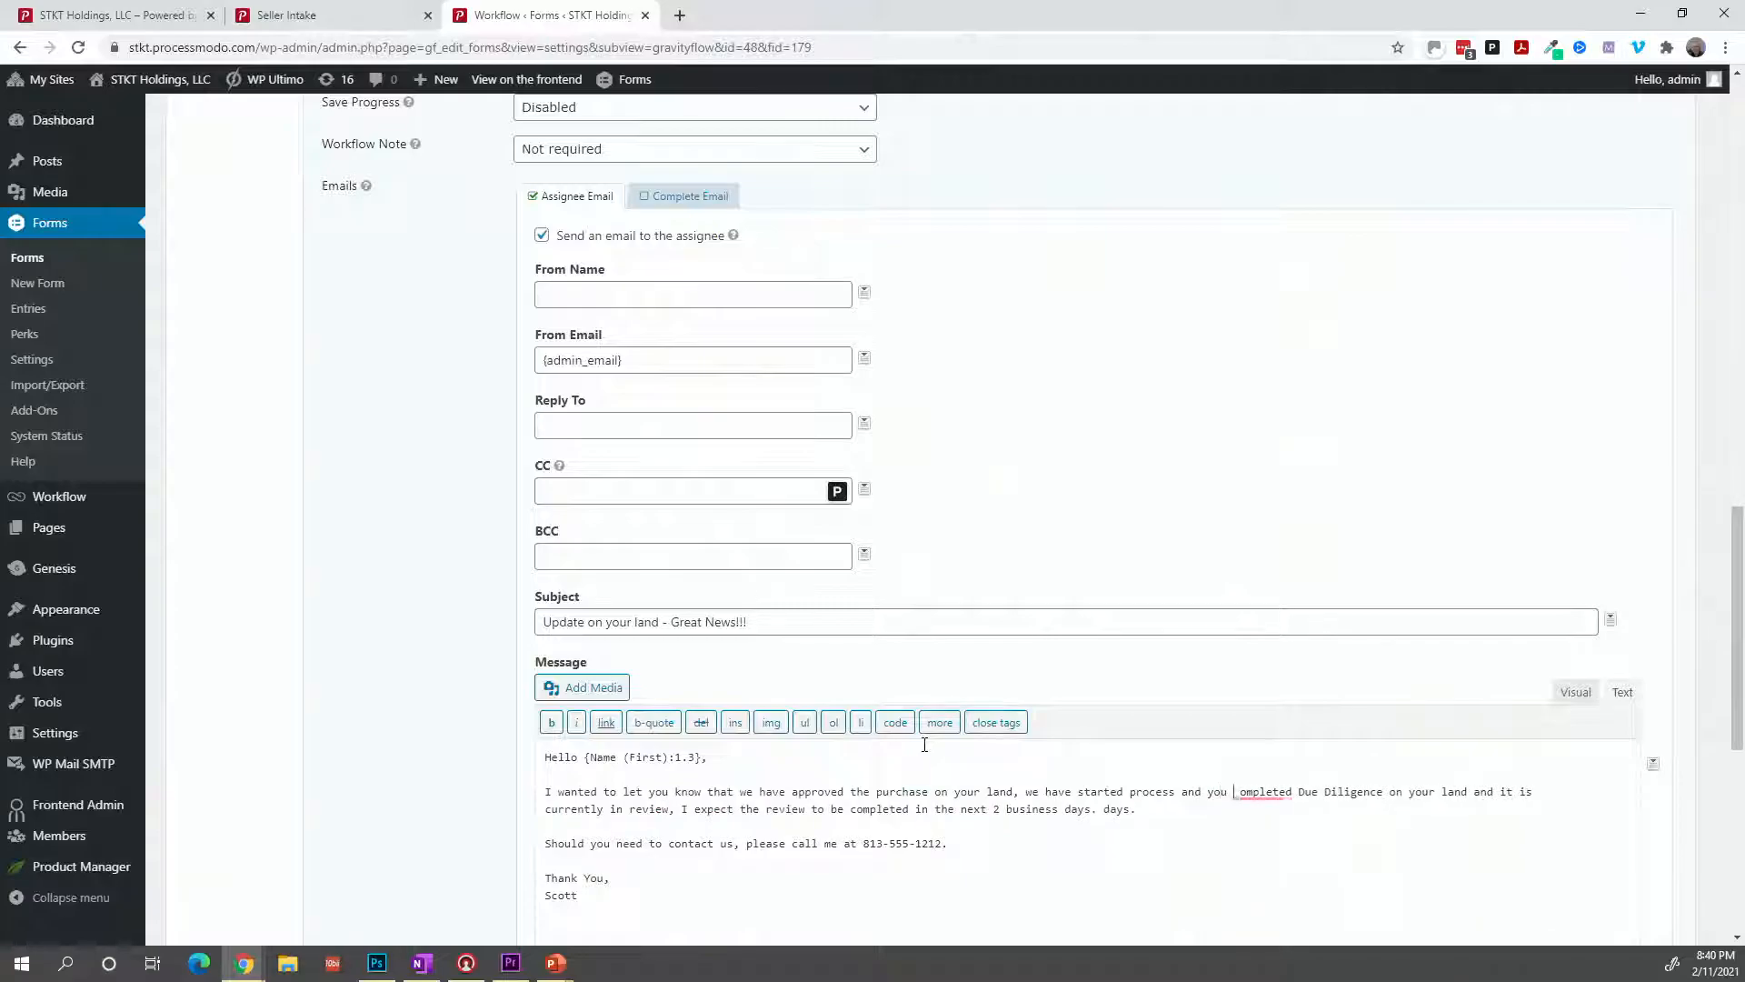
type("should ompleted Due Diligence on your land")
key("BackSpace")
key("BackSpace")
key("BackSpace")
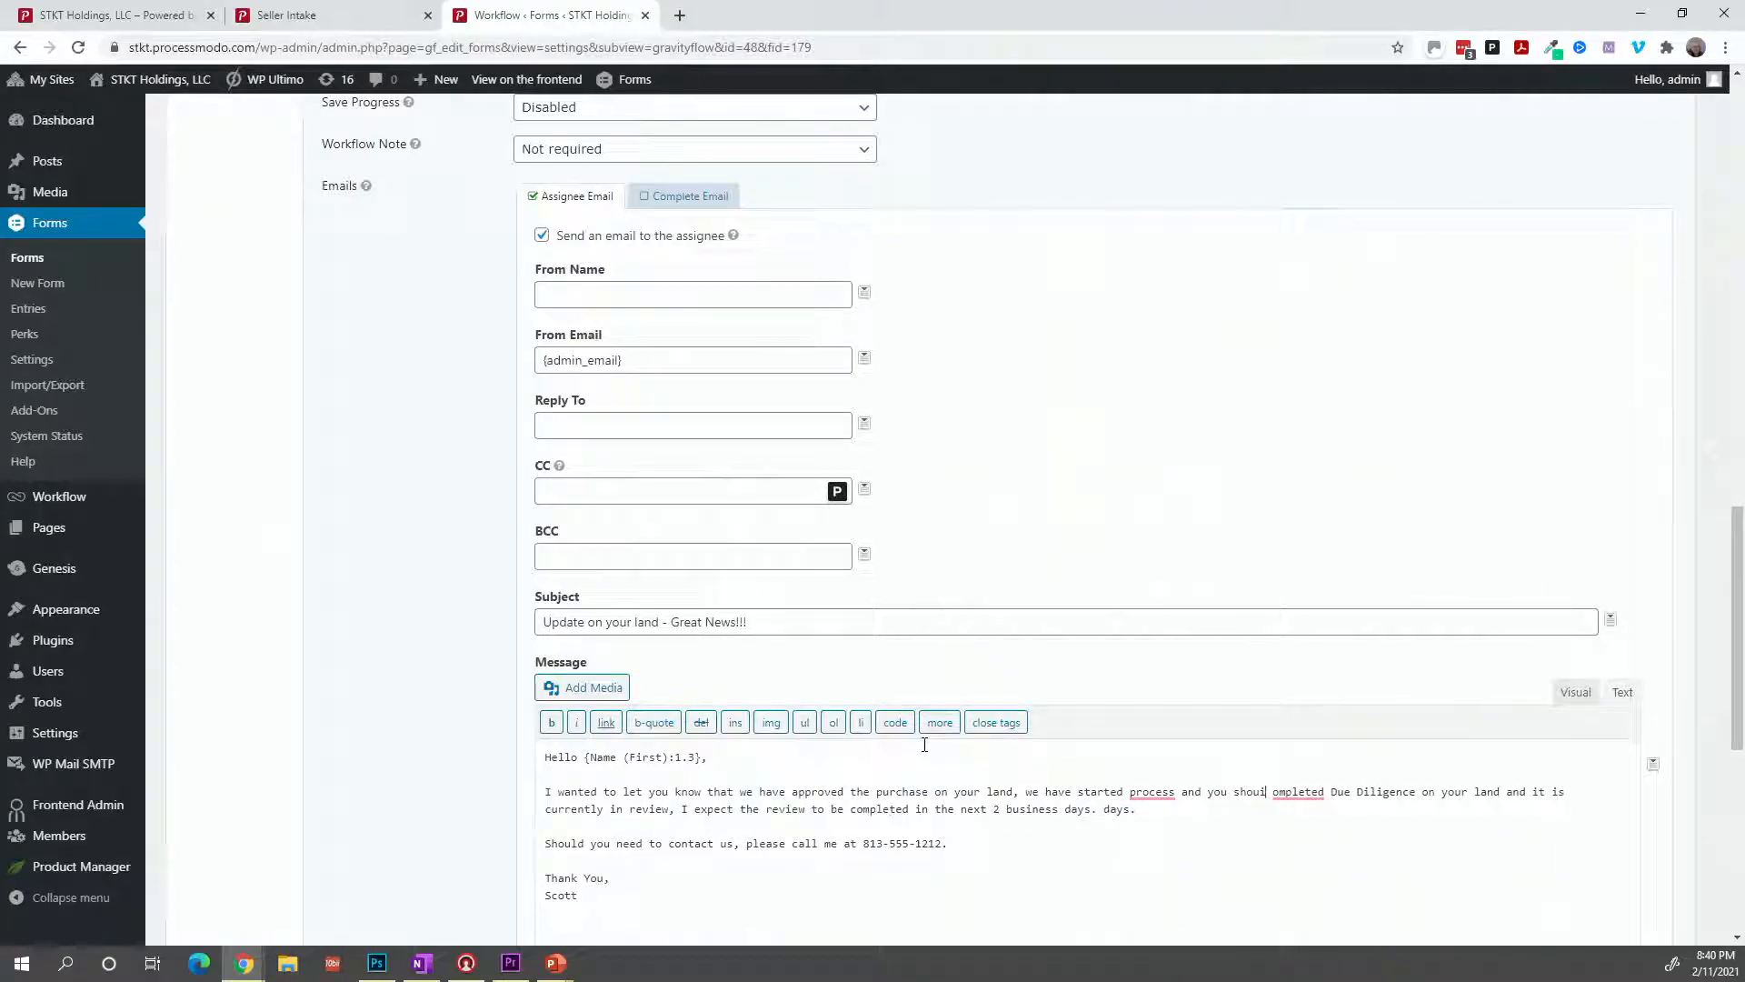
type("ld receiv")
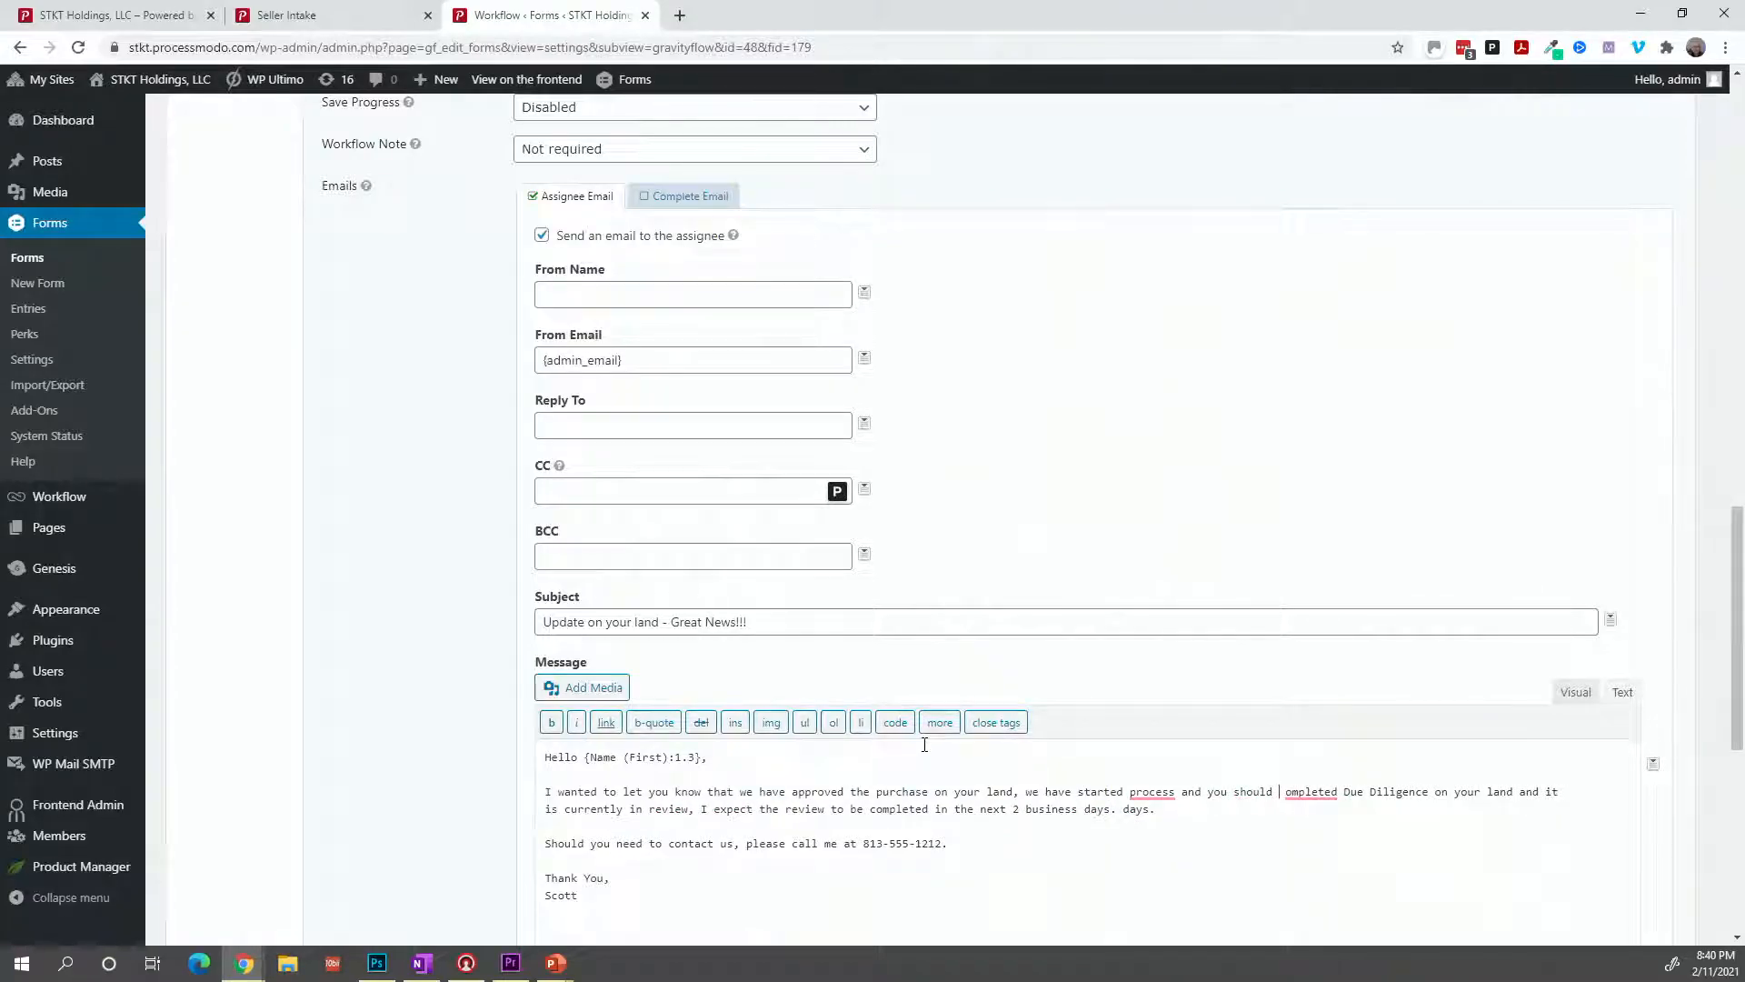
type("e your dee")
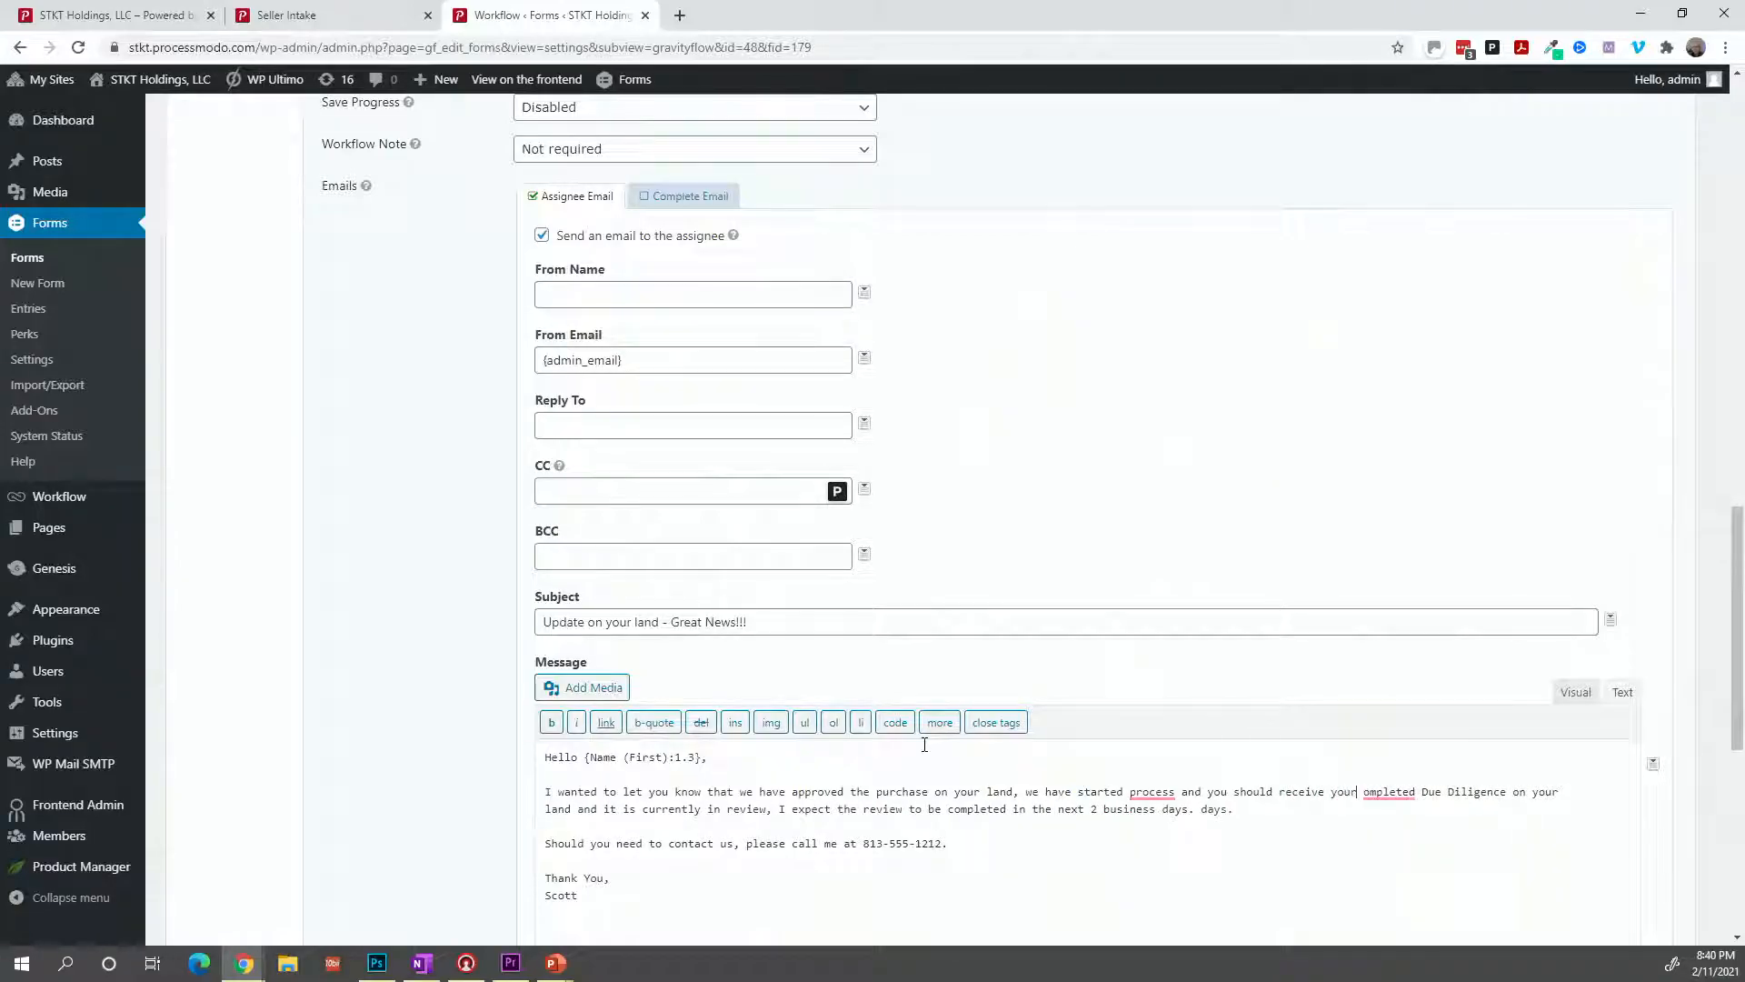
type("d via e")
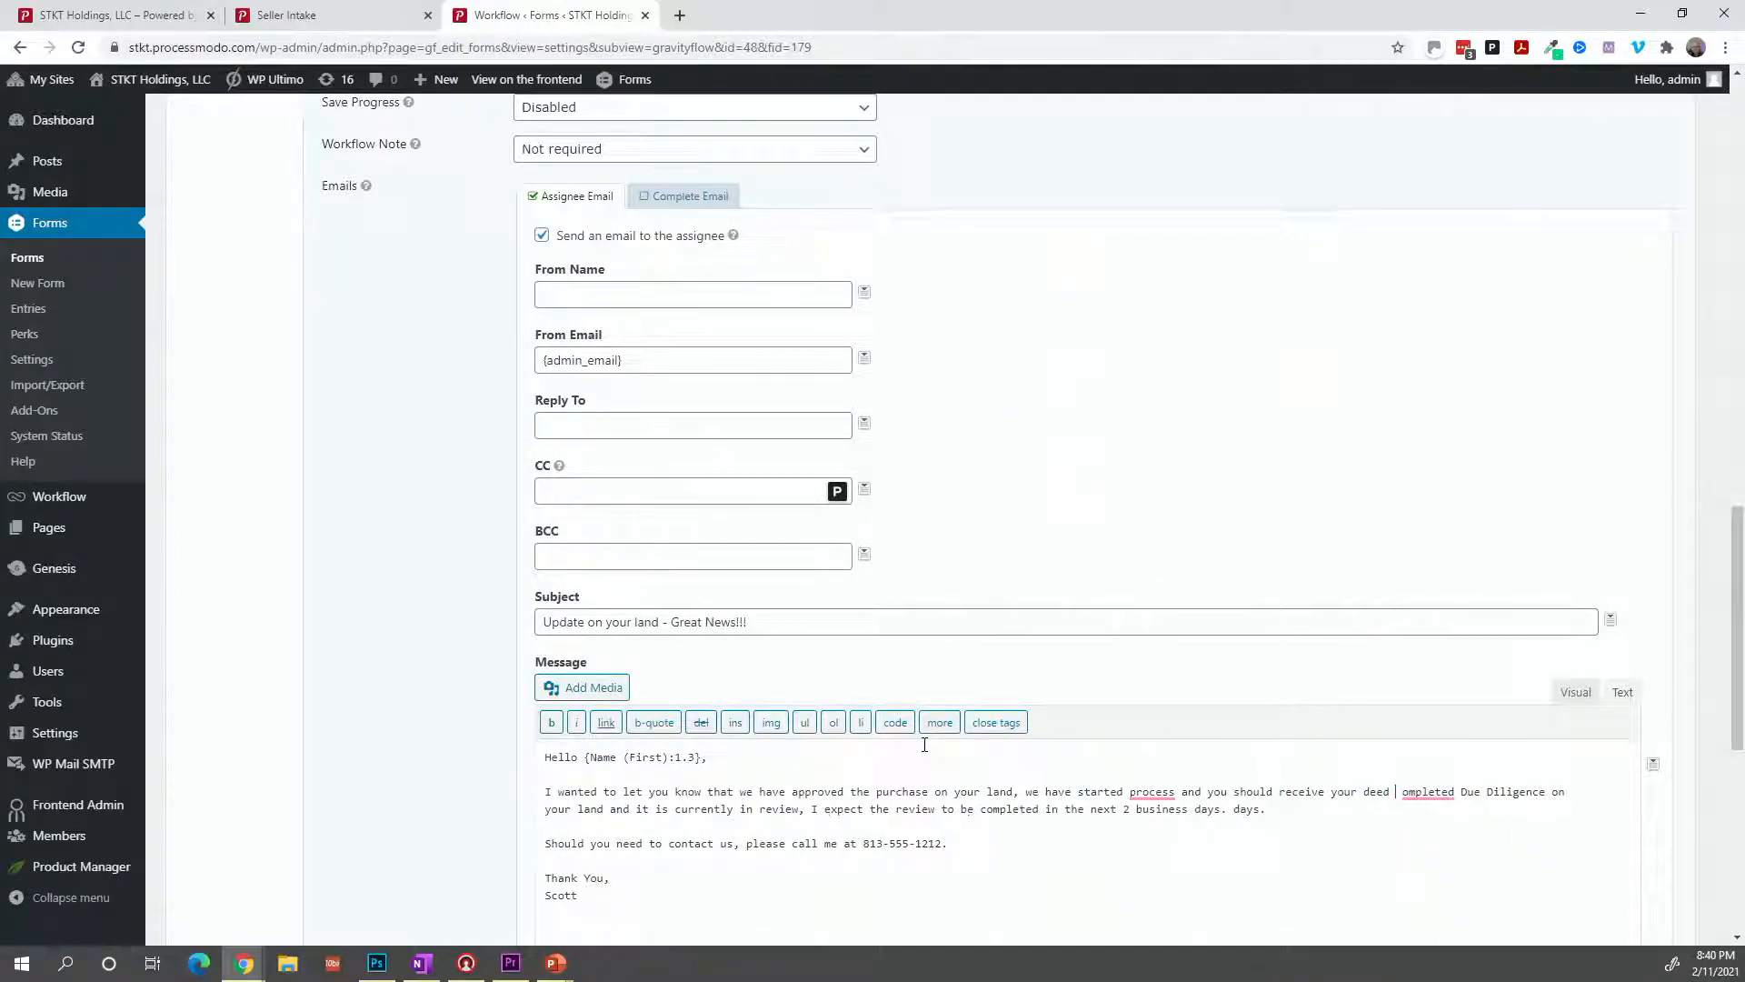
type("mail in the next")
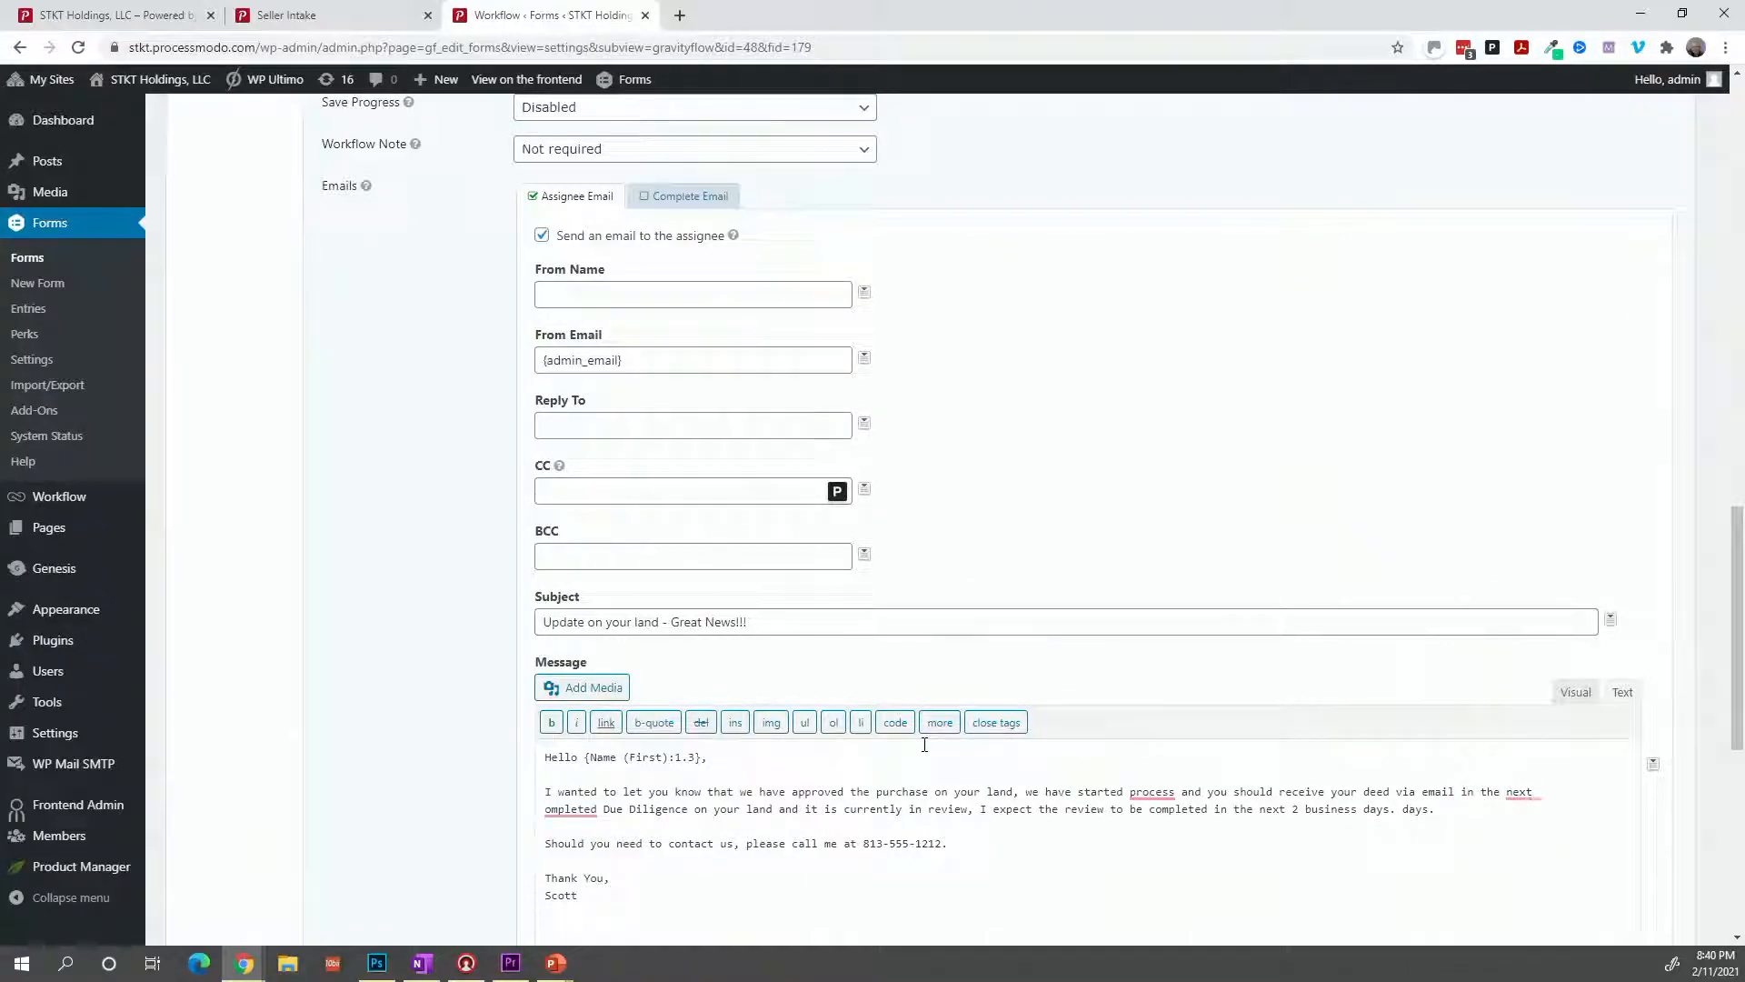
type(" 24 hours.")
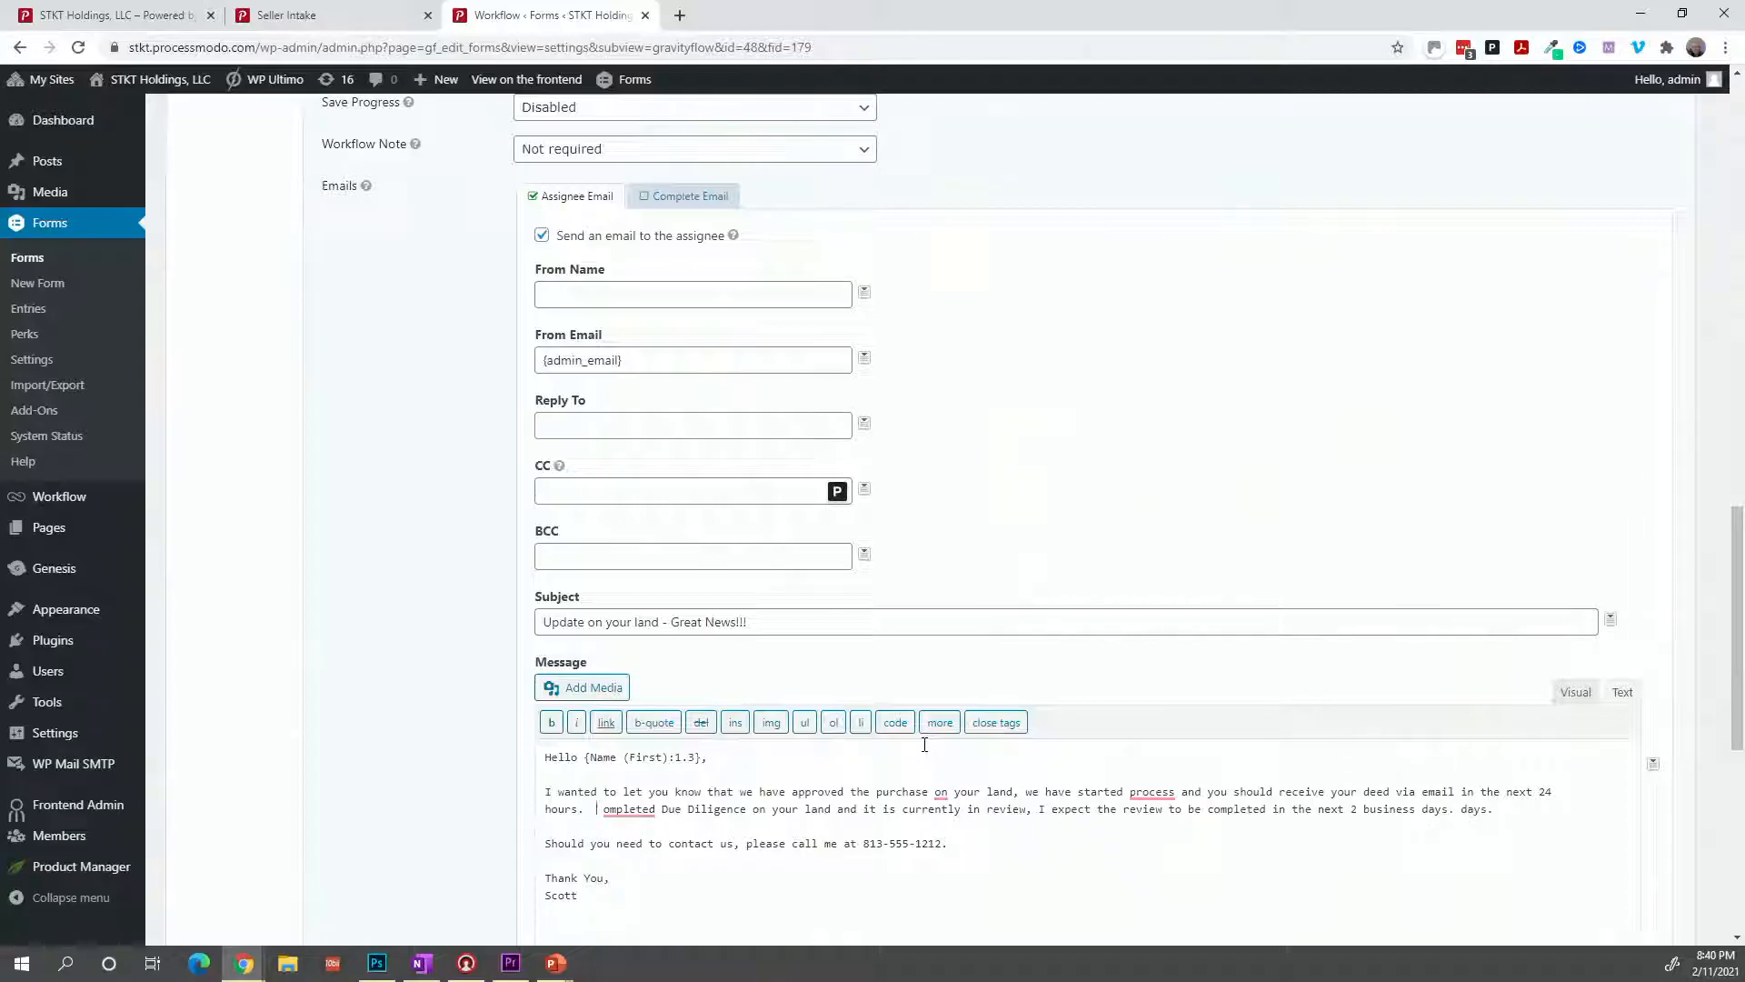
key("shift+Right")
key("shift+Right")
key("shift+Right")
key("shift+Right")
key("shift+Right")
key("shift+Right")
key("shift+Right")
key("shift+Right")
key("shift+Right")
key("shift+Right")
key("shift+Right")
key("shift+Right")
key("shift+Right")
key("shift+Right")
key("shift+Right")
key("shift+Right")
key("shift+Right")
key("shift+Right")
key("shift+Right")
key("shift+Right")
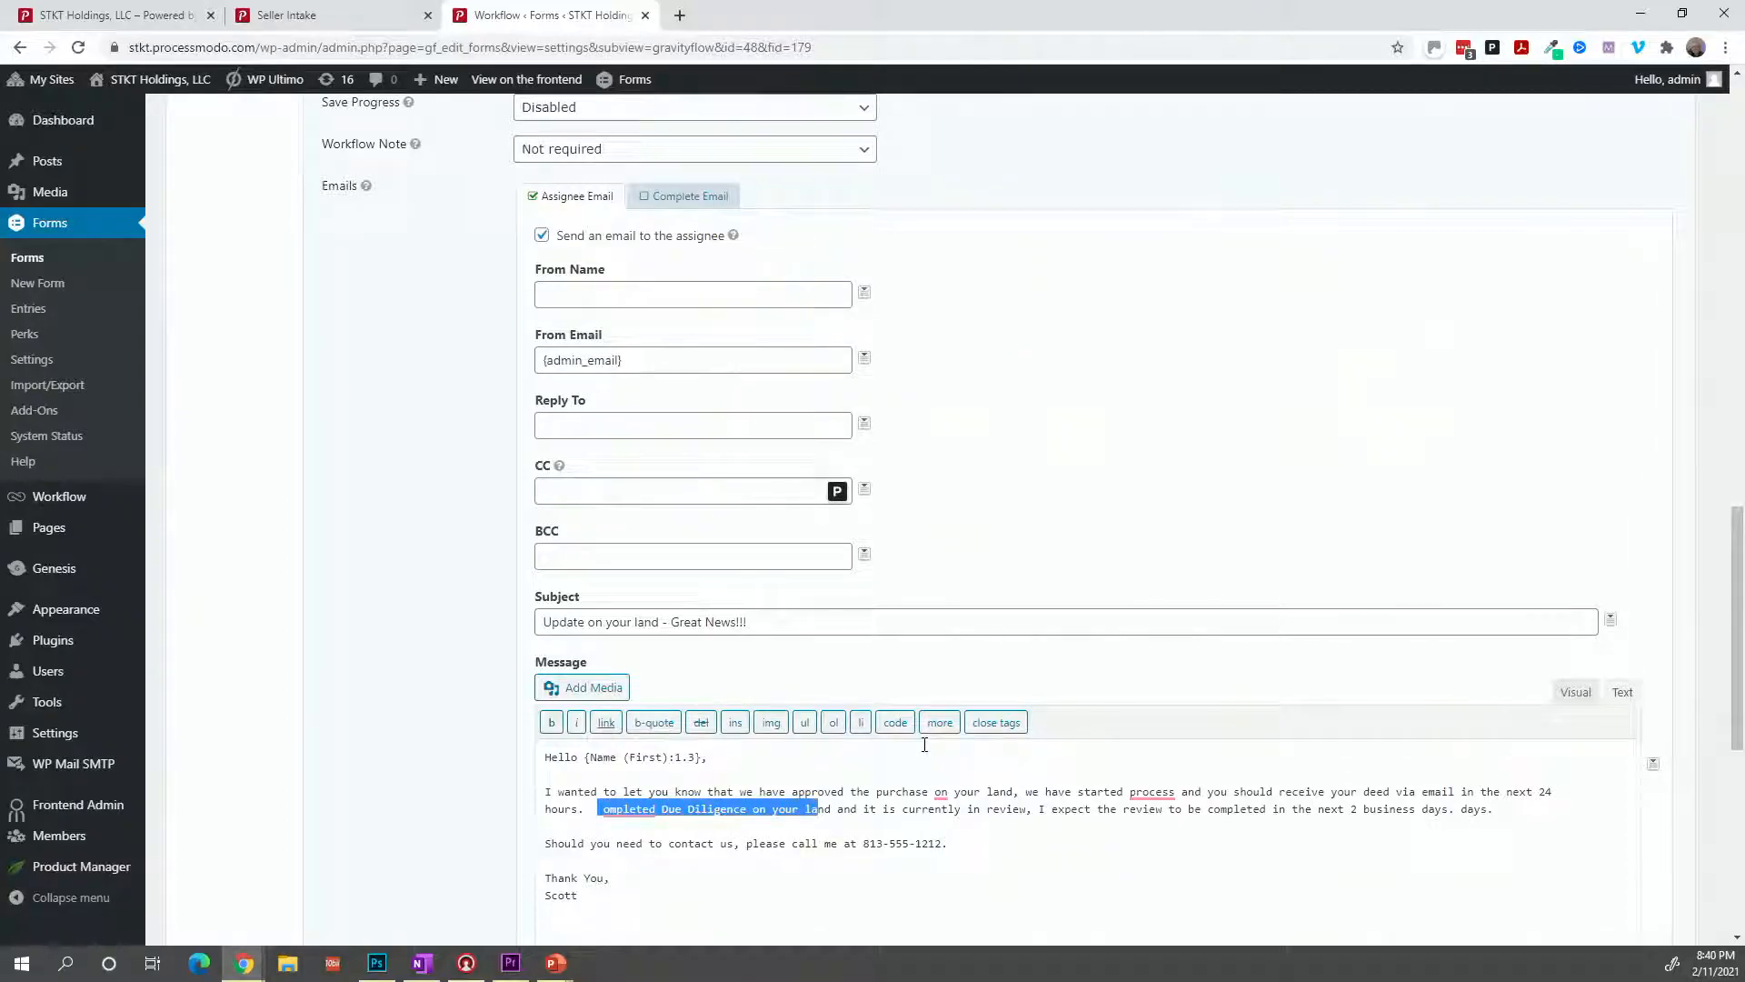
key("shift+Right")
key("shift+Right")
key("shift+Right")
key("shift+Right")
key("shift+Right")
key("shift+Right")
key("shift+Right")
key("shift+Right")
key("shift+Right")
key("shift+Right")
key("shift+Right")
key("shift+Right")
key("shift+Right")
key("shift+Right")
key("shift+Right")
key("shift+Right")
key("shift+Right")
key("shift+Right")
key("shift+Right")
key("shift+Right")
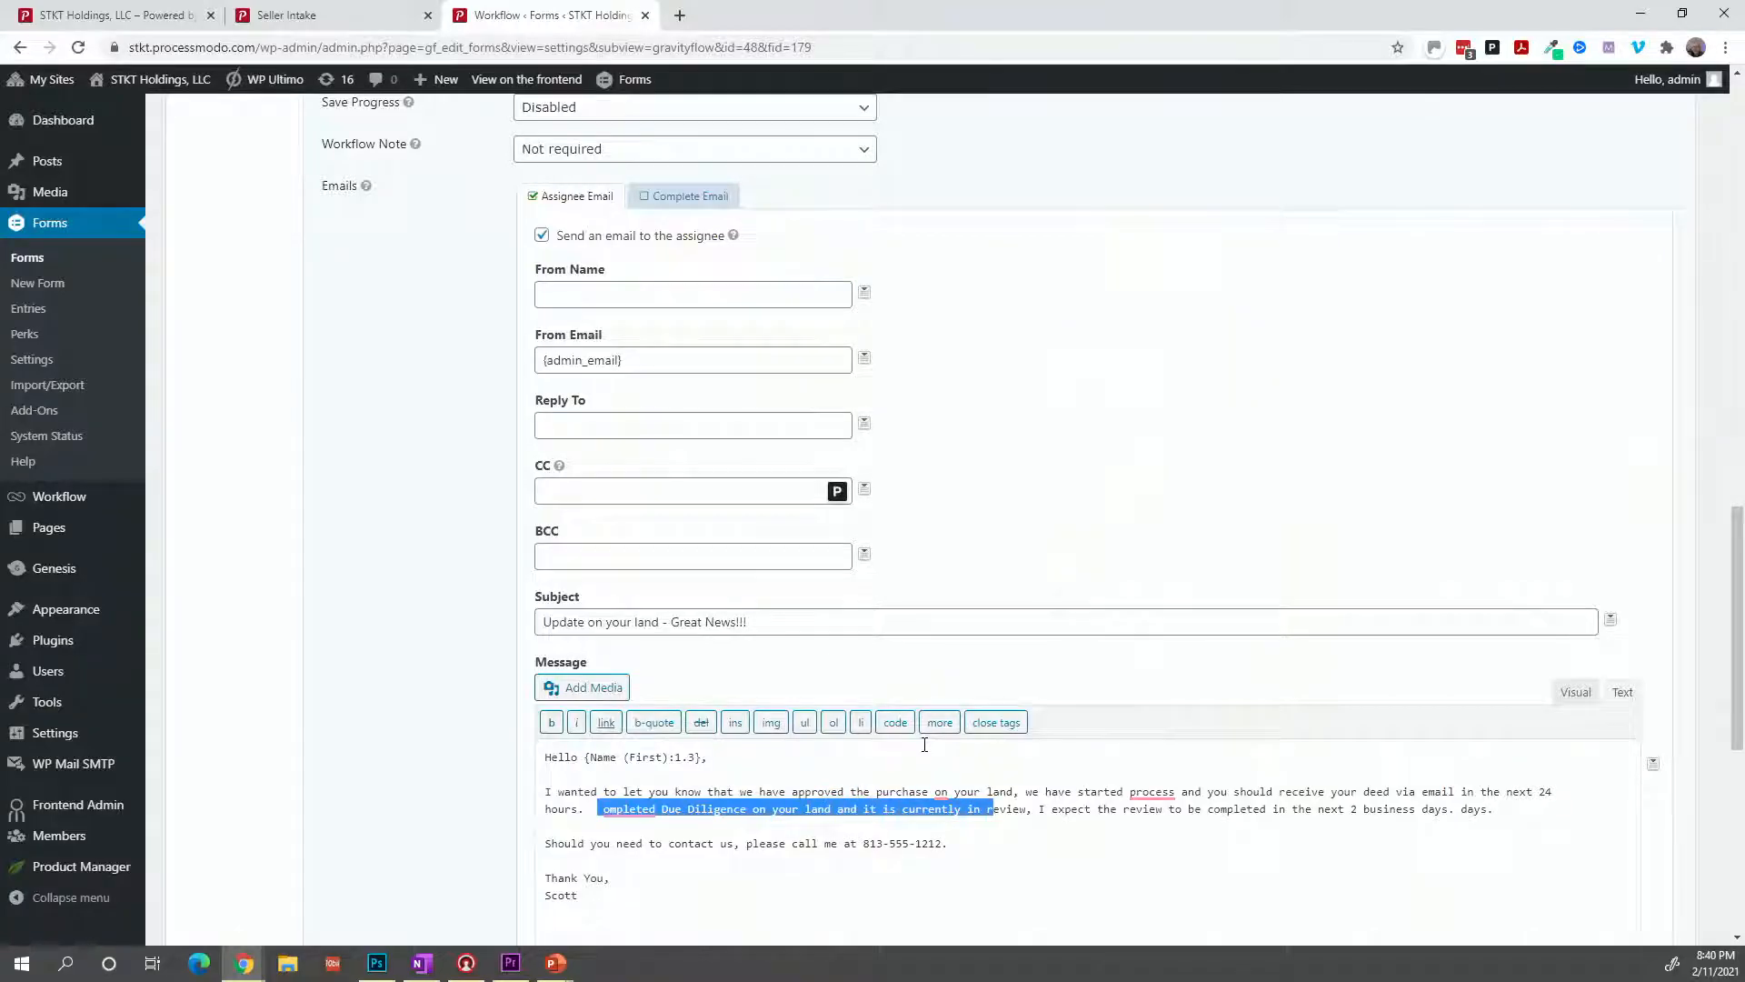
left_click(1494, 807)
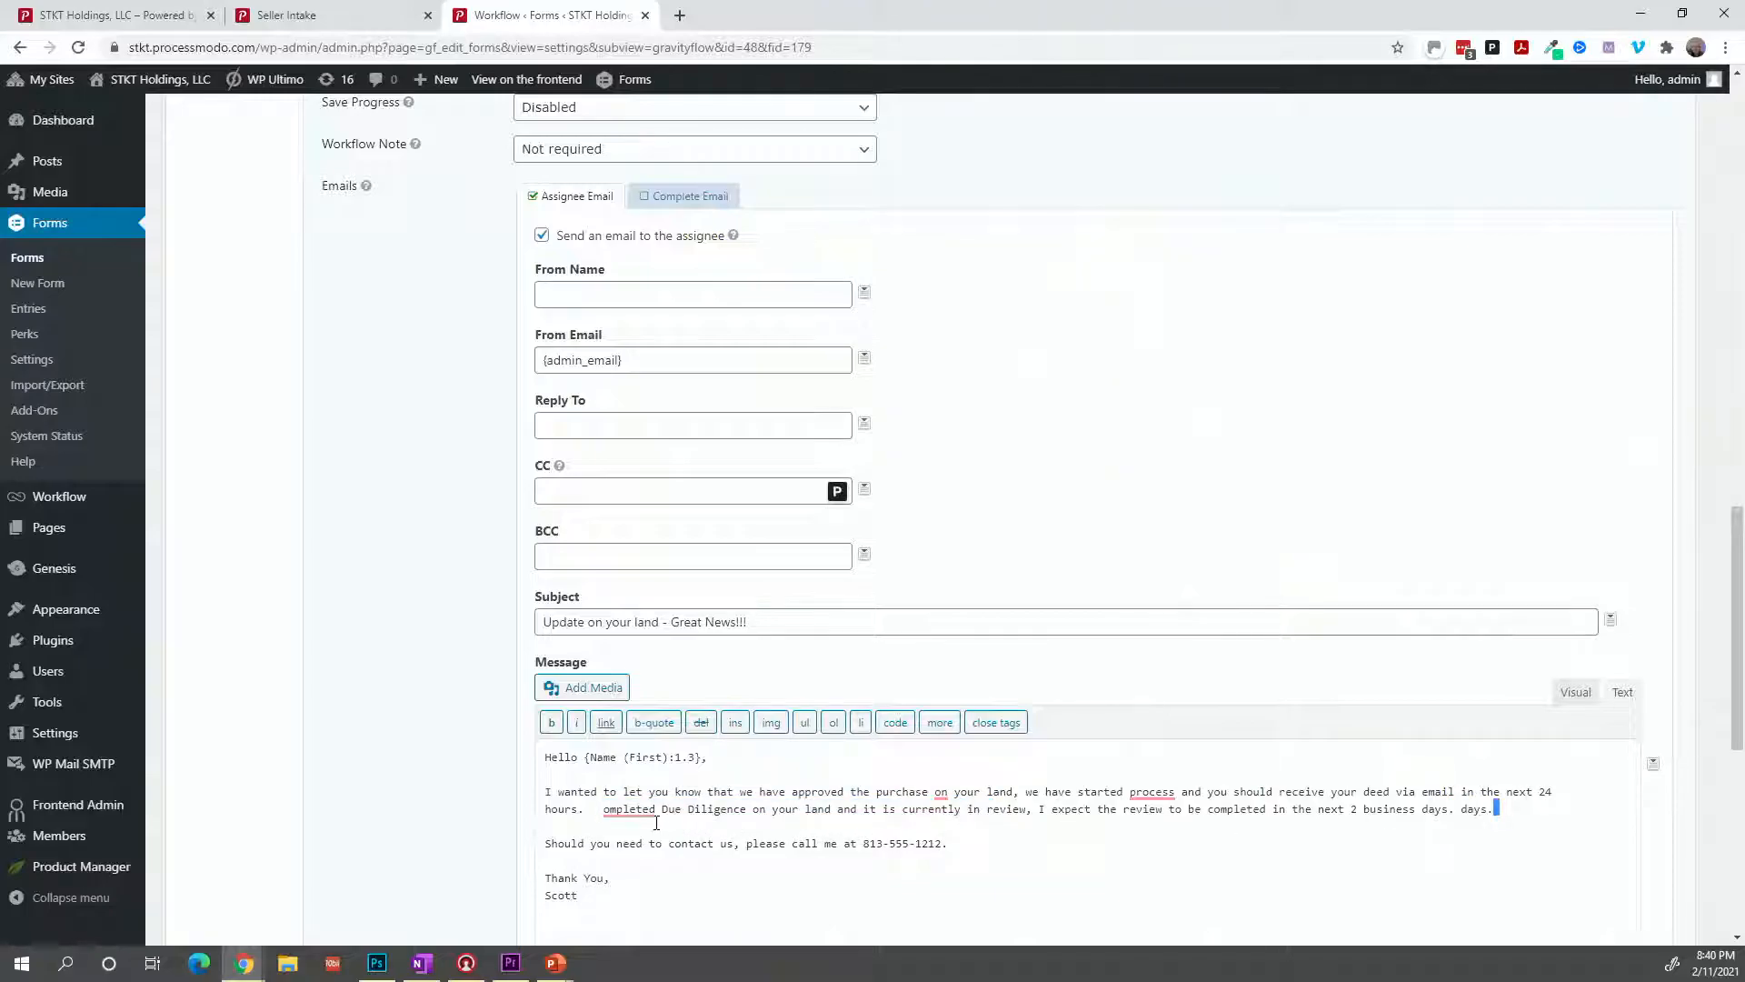
left_click(612, 816, "shift")
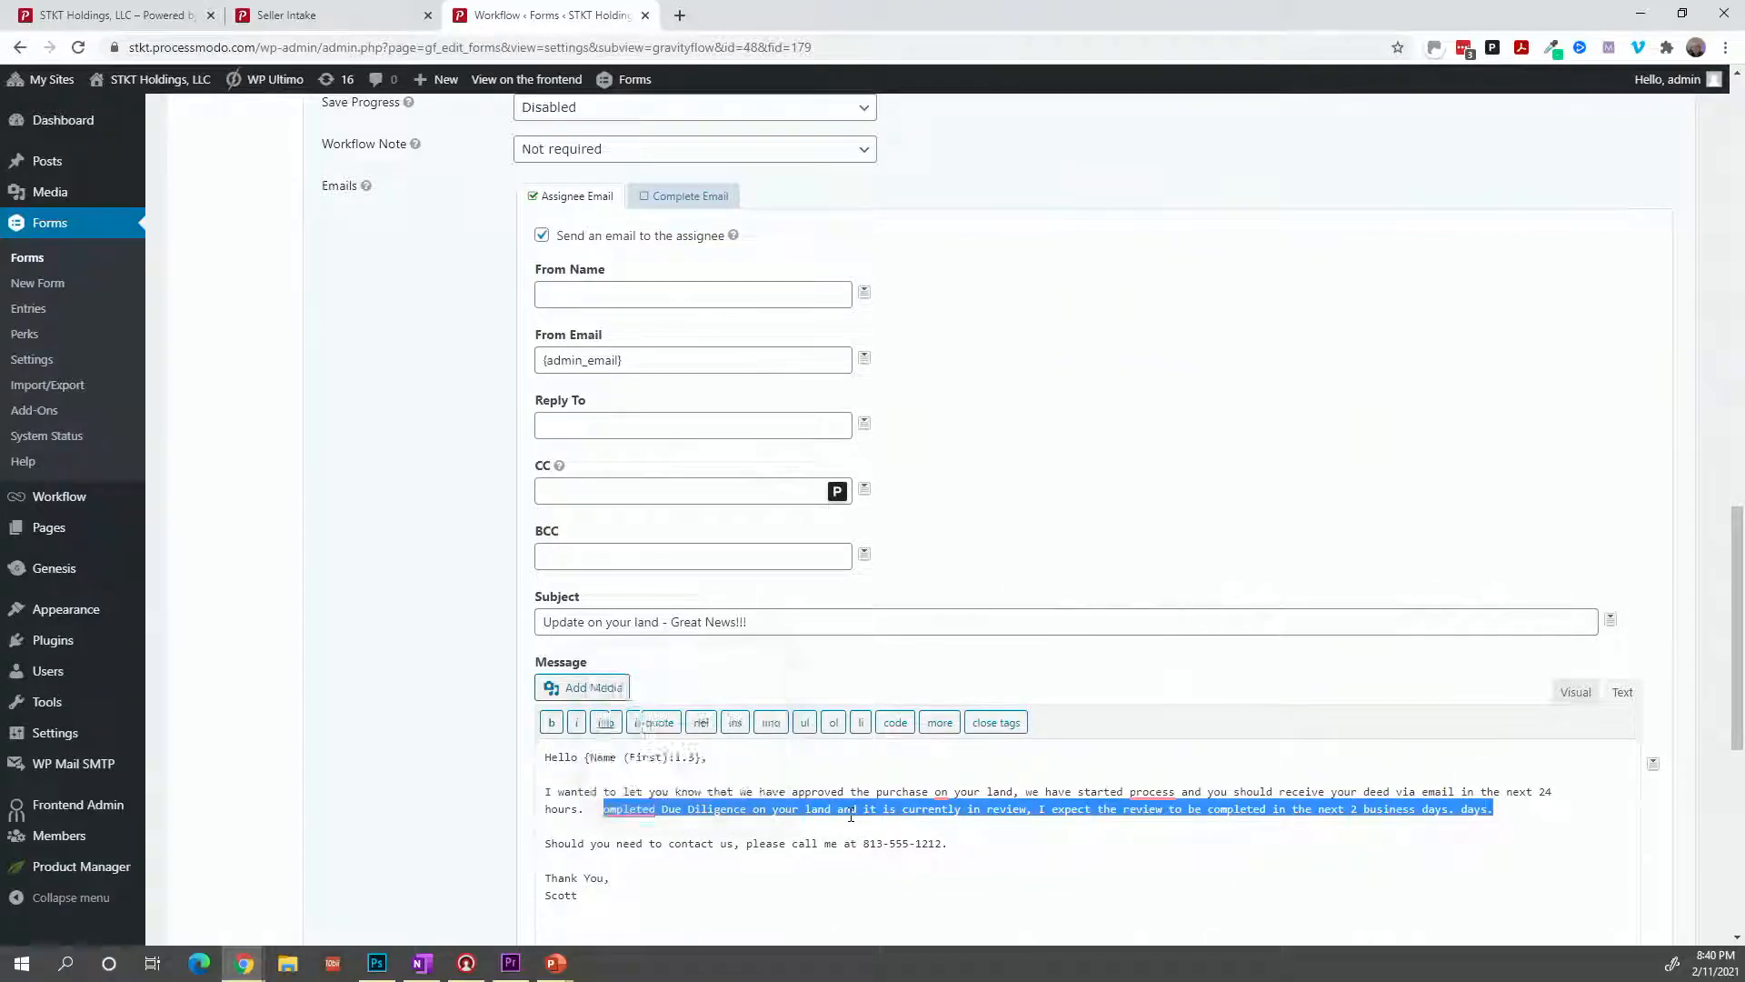
key("BackSpace")
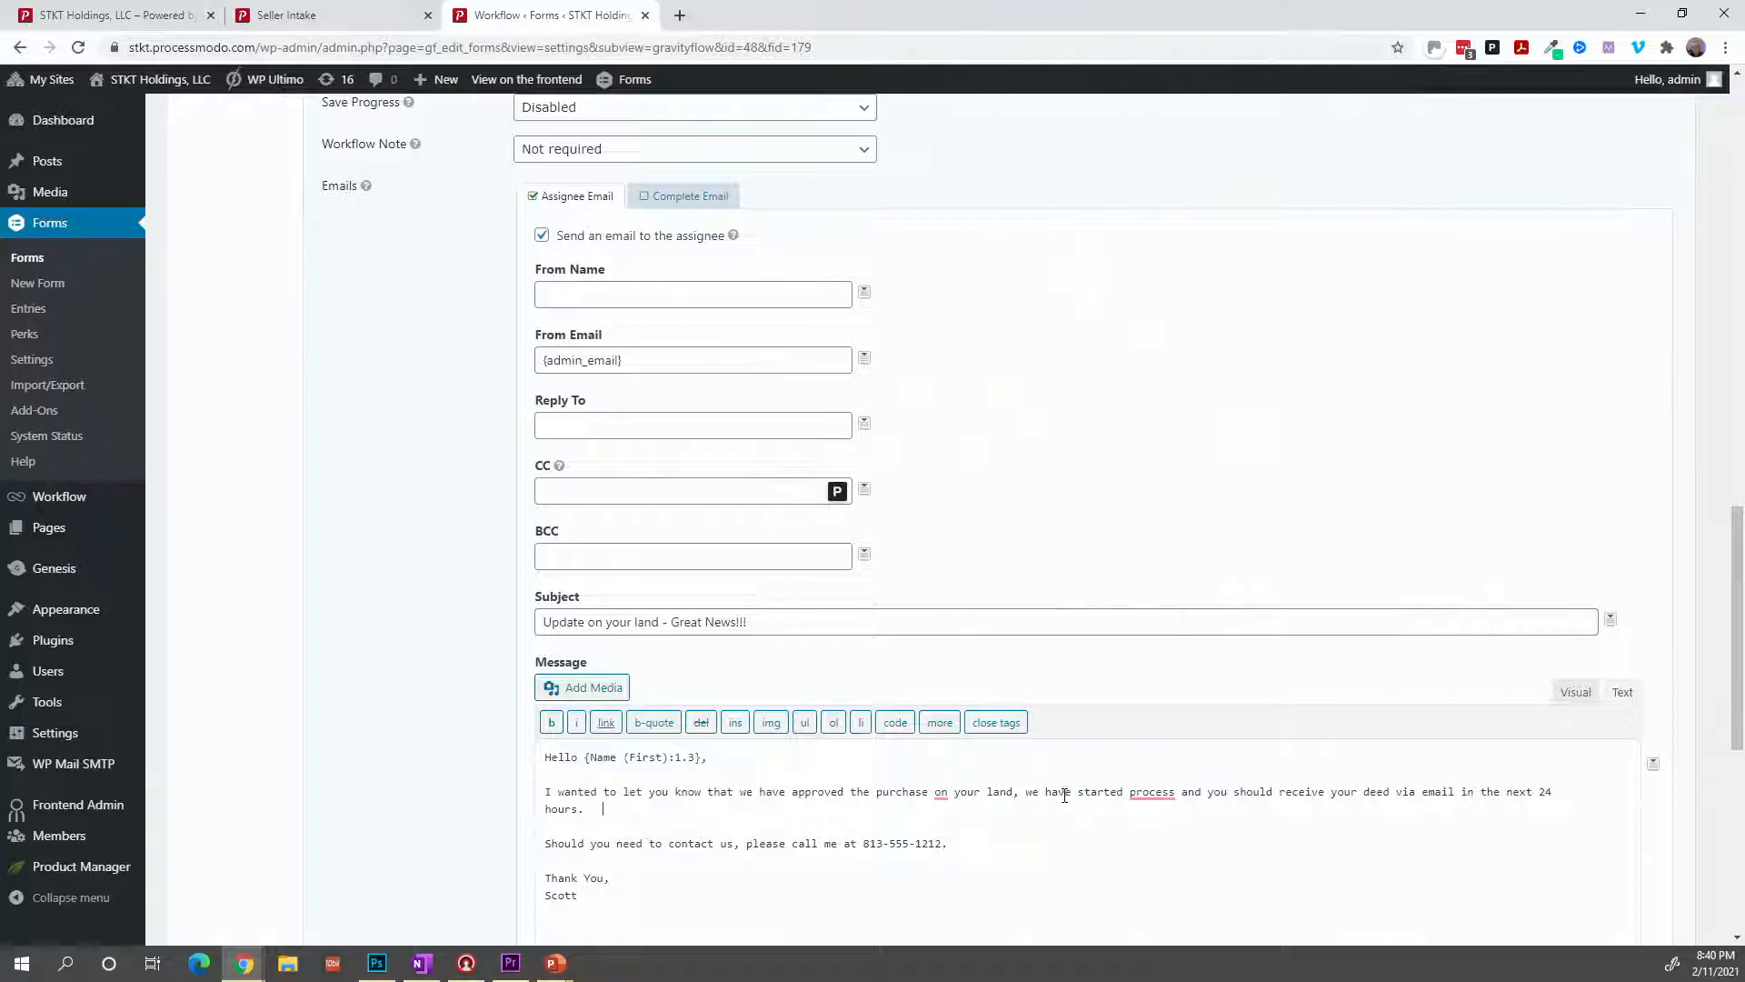
mouse_move(1153, 795)
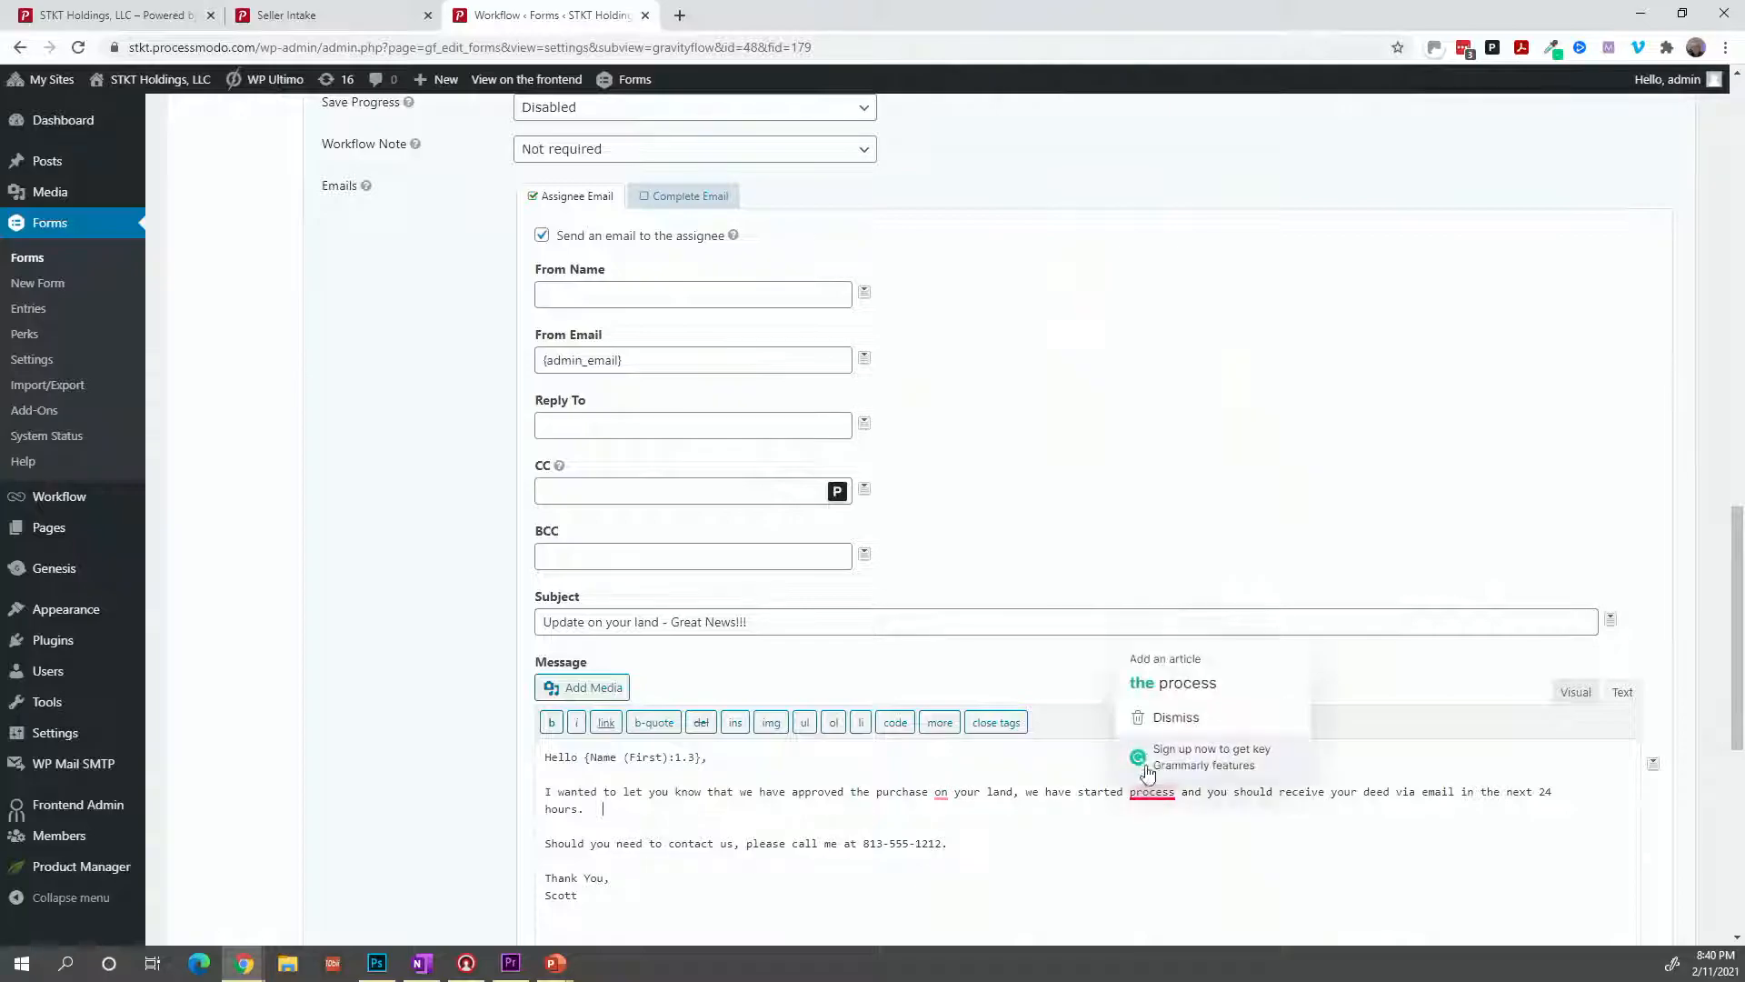
left_click(1178, 700)
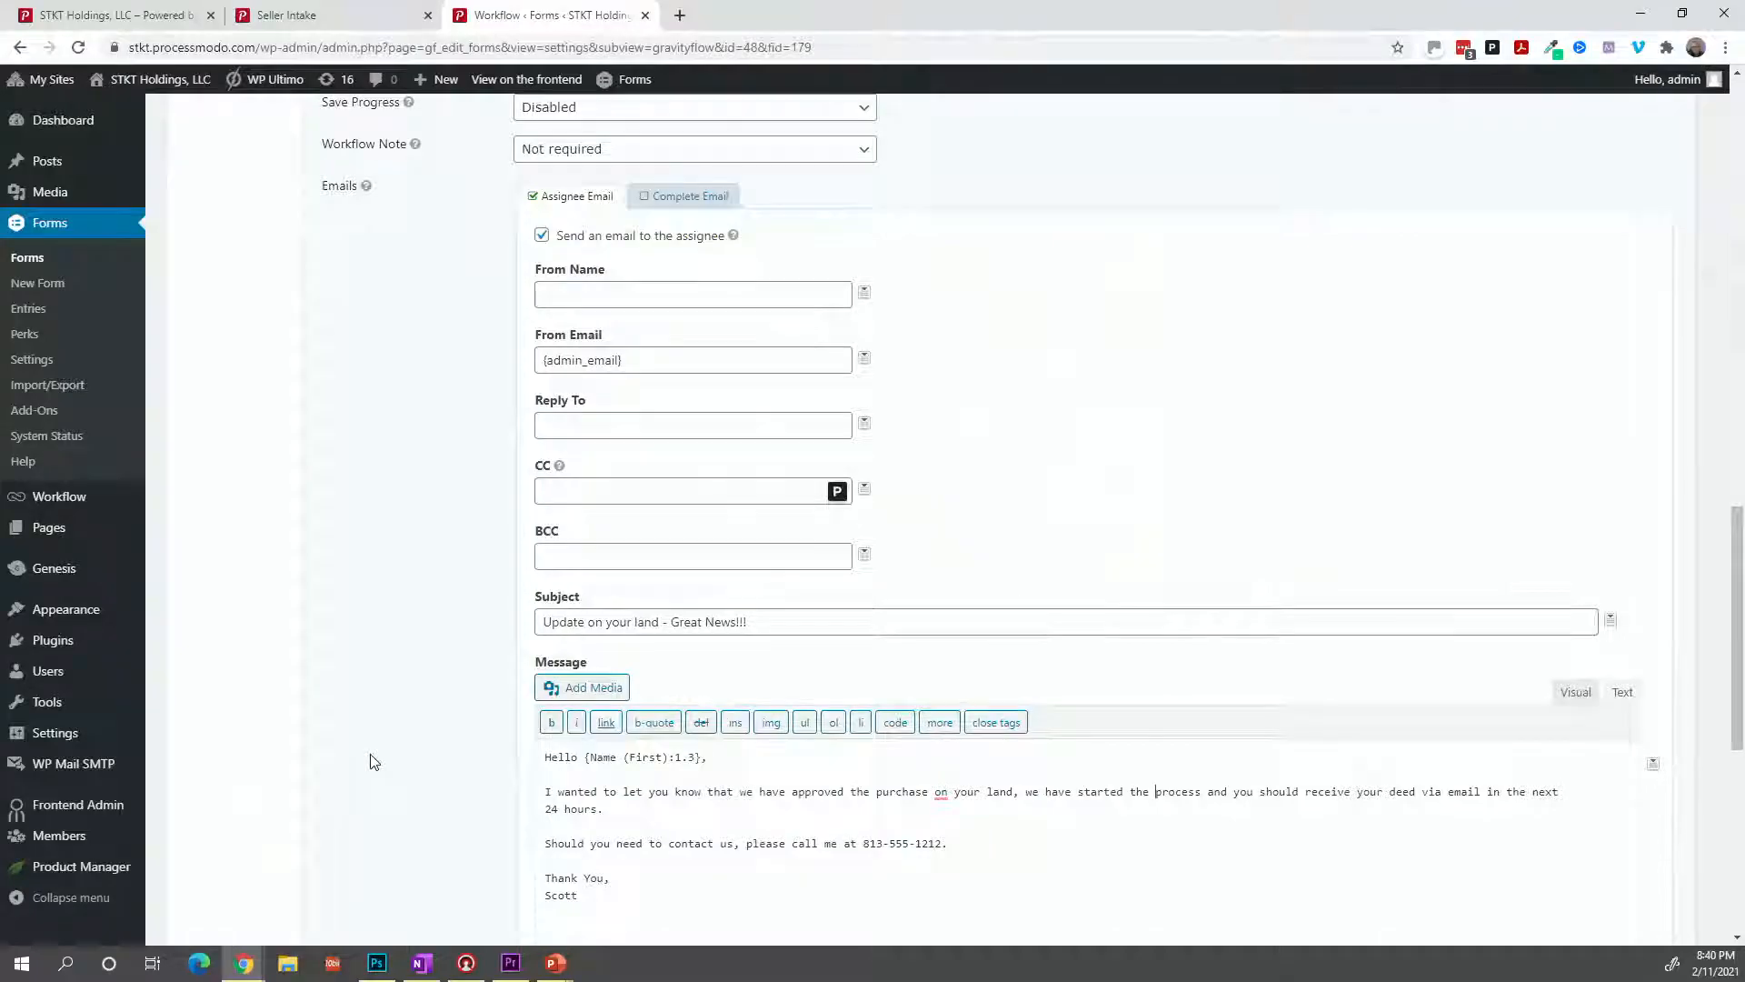
scroll(370, 760, "down", 6)
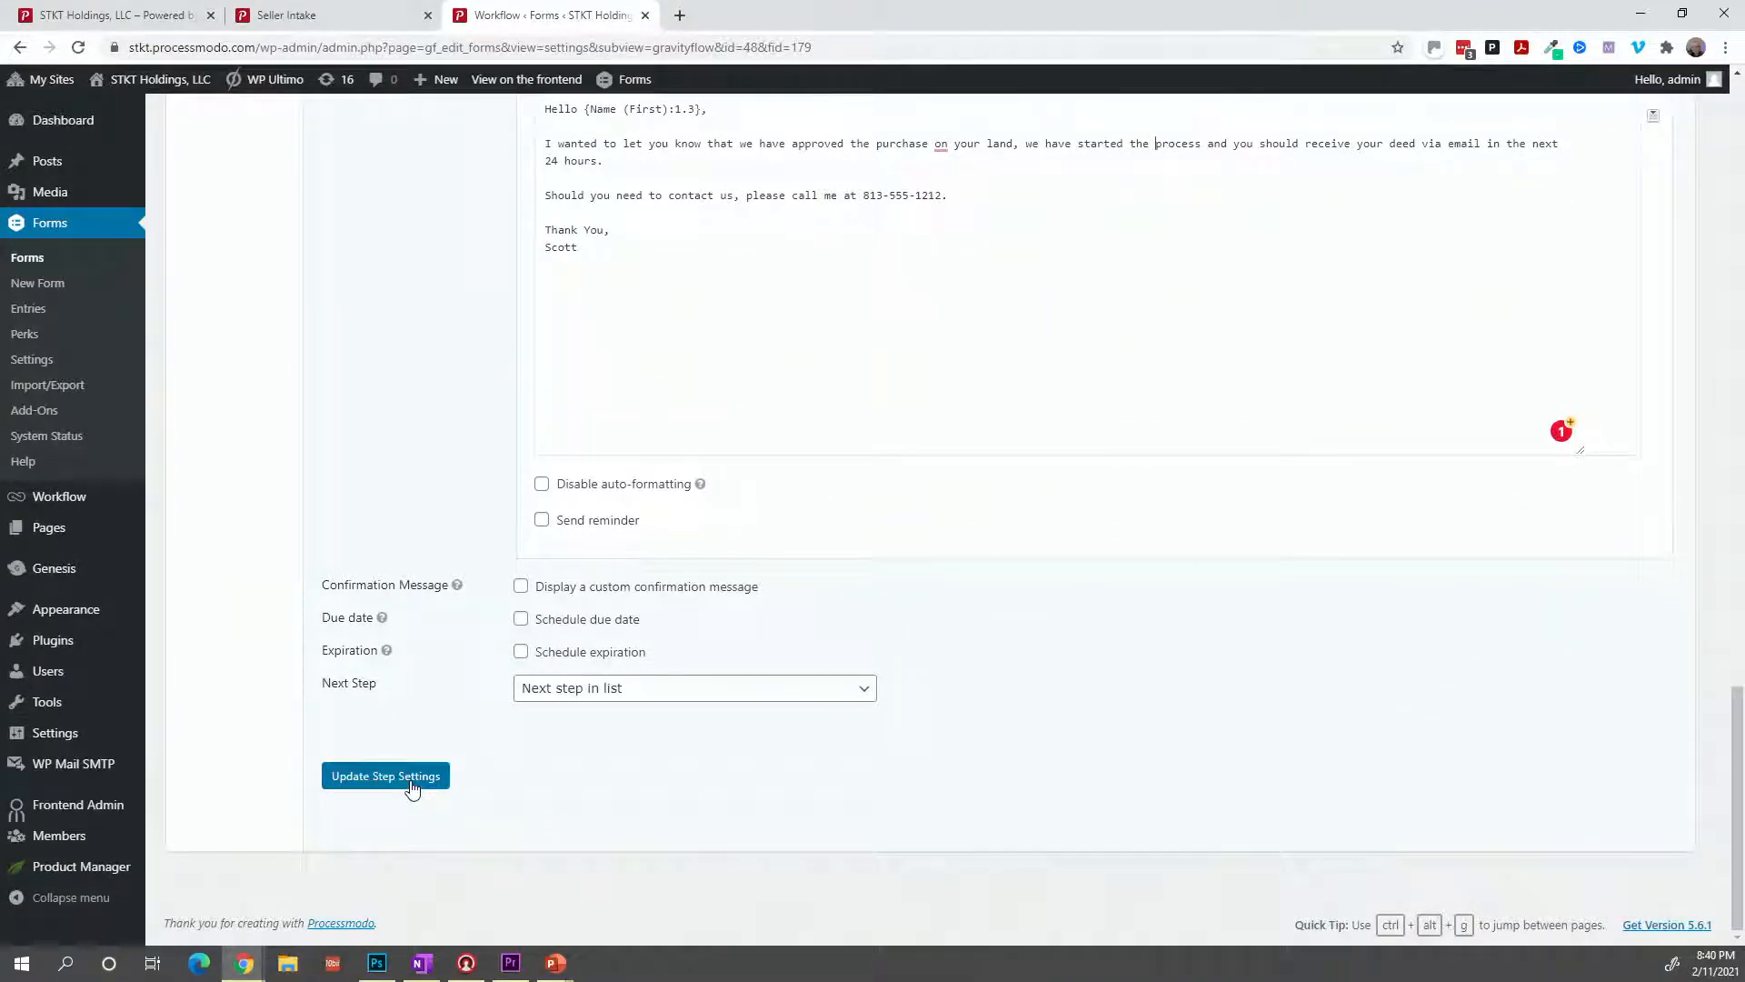
Save the Closing Started step and duplicate it, giving two Closing Started steps before Complete.
left_click(411, 787)
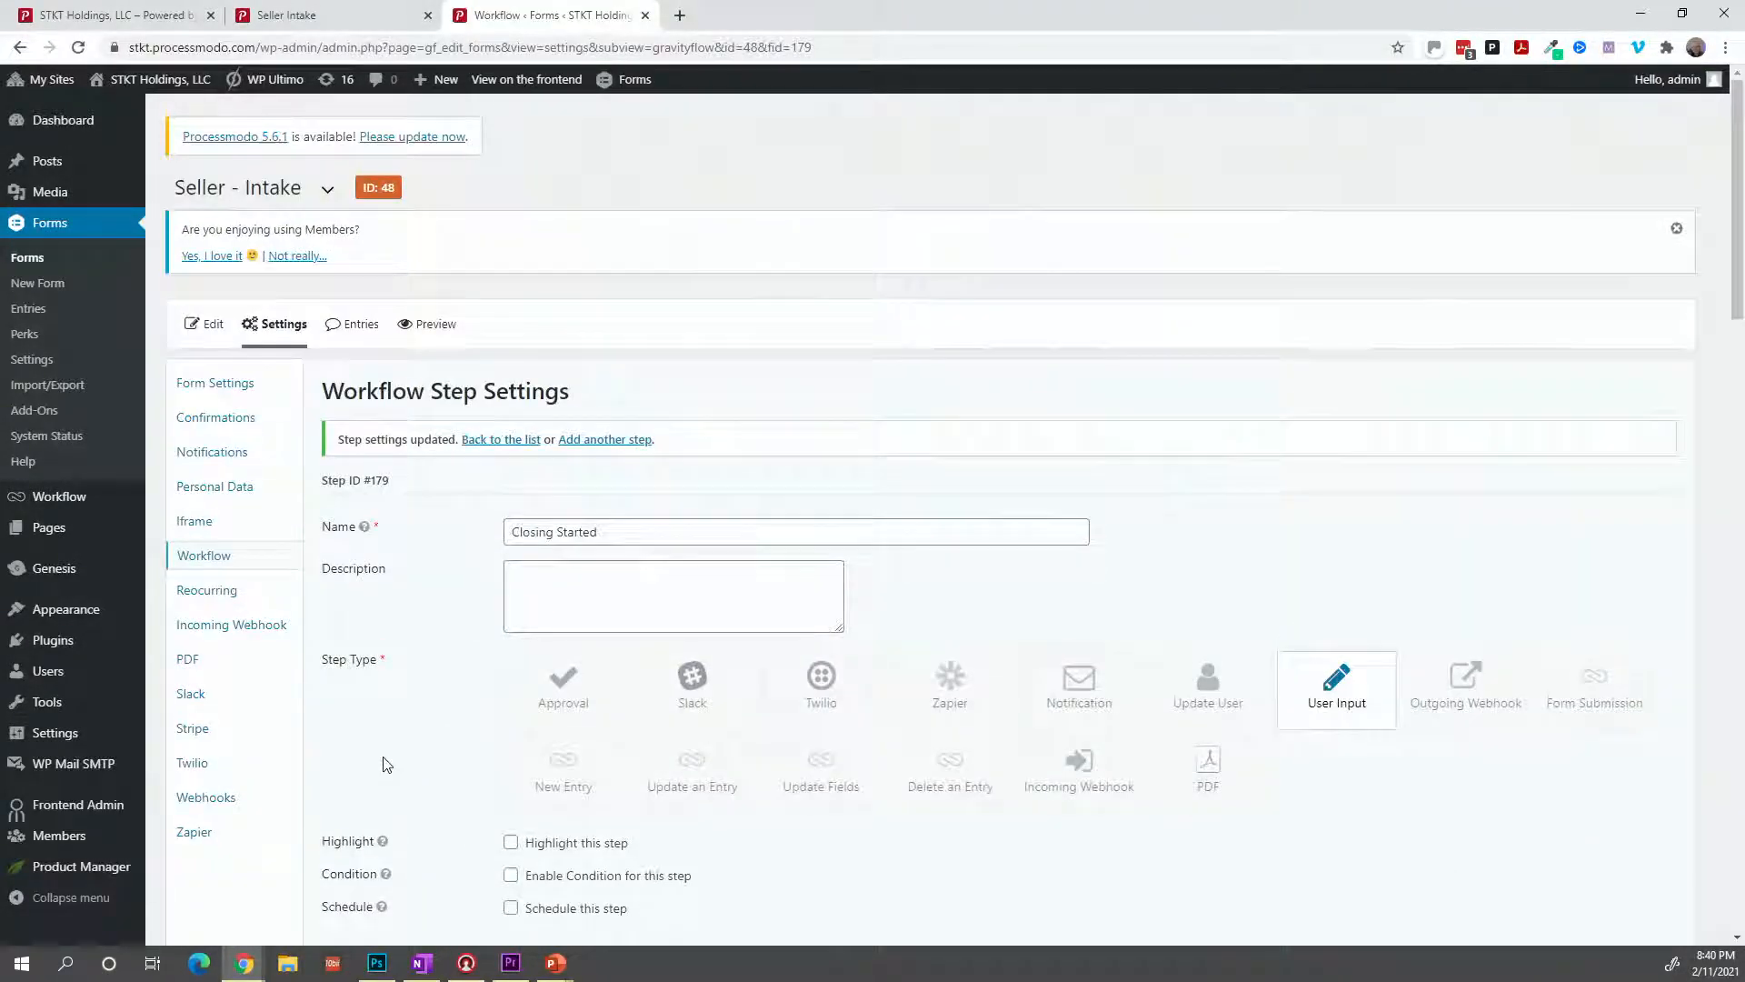
left_click(221, 566)
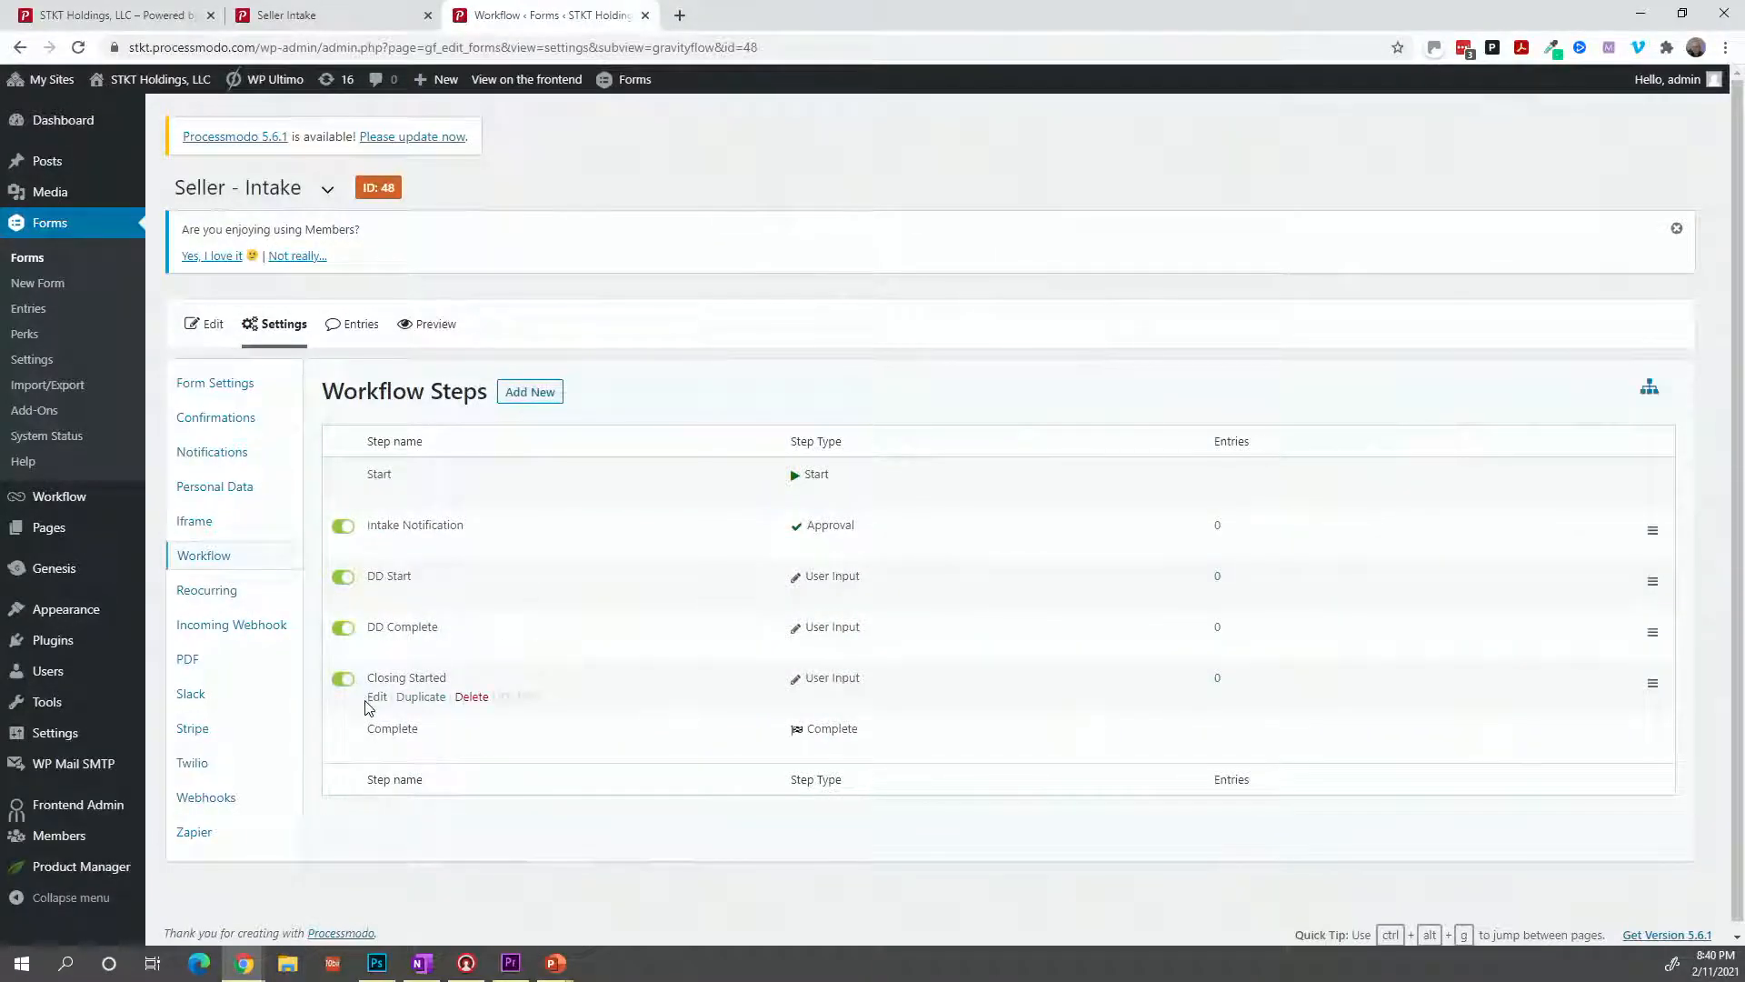
left_click(410, 702)
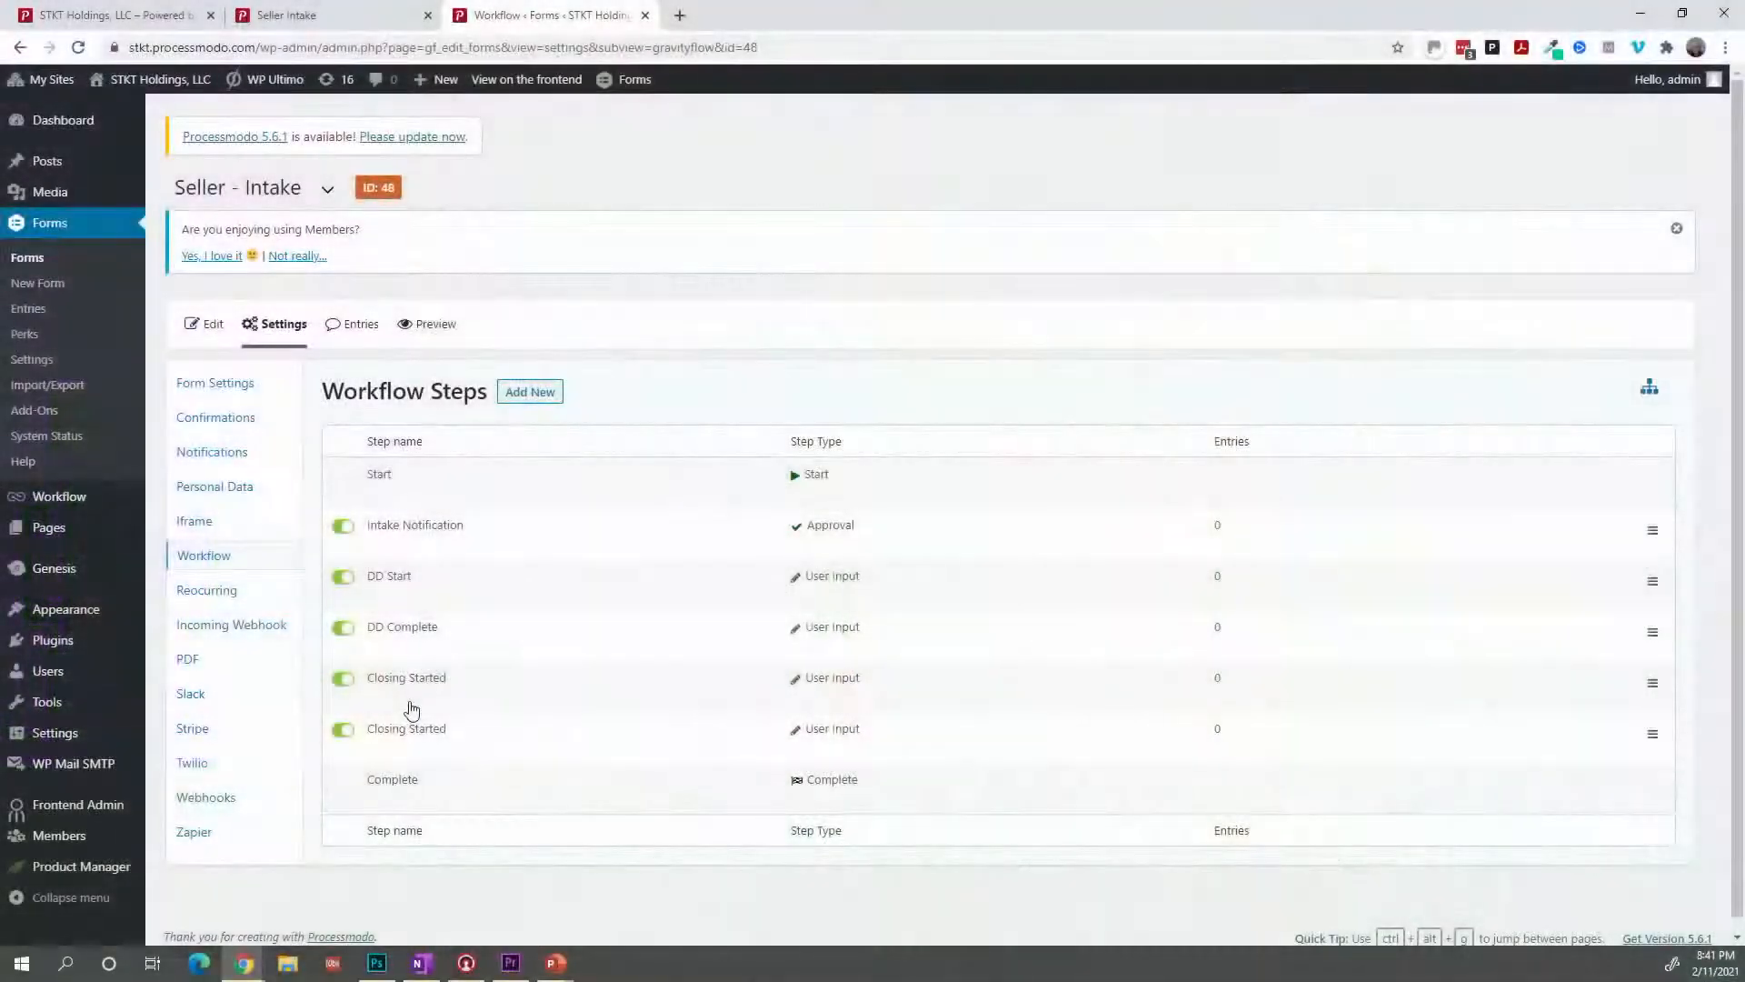
mouse_move(450, 724)
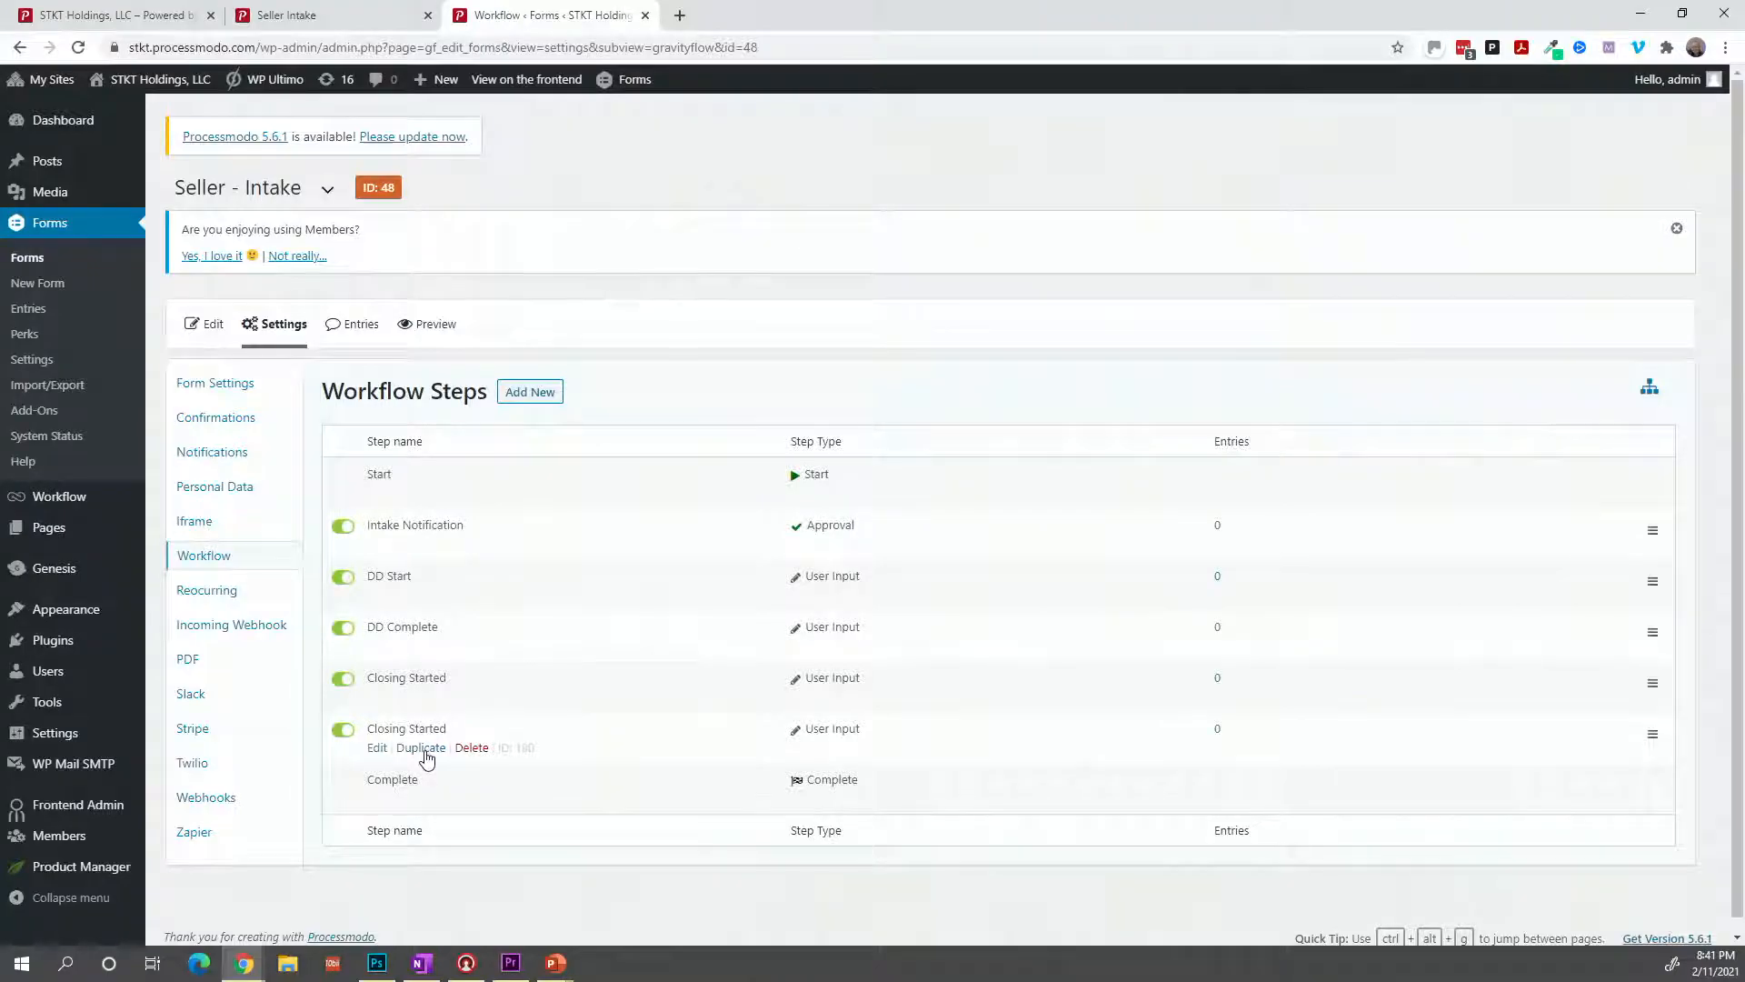
Open the second Closing Started step's settings and scroll down to its Emails section.
scroll(426, 758, "down", 1)
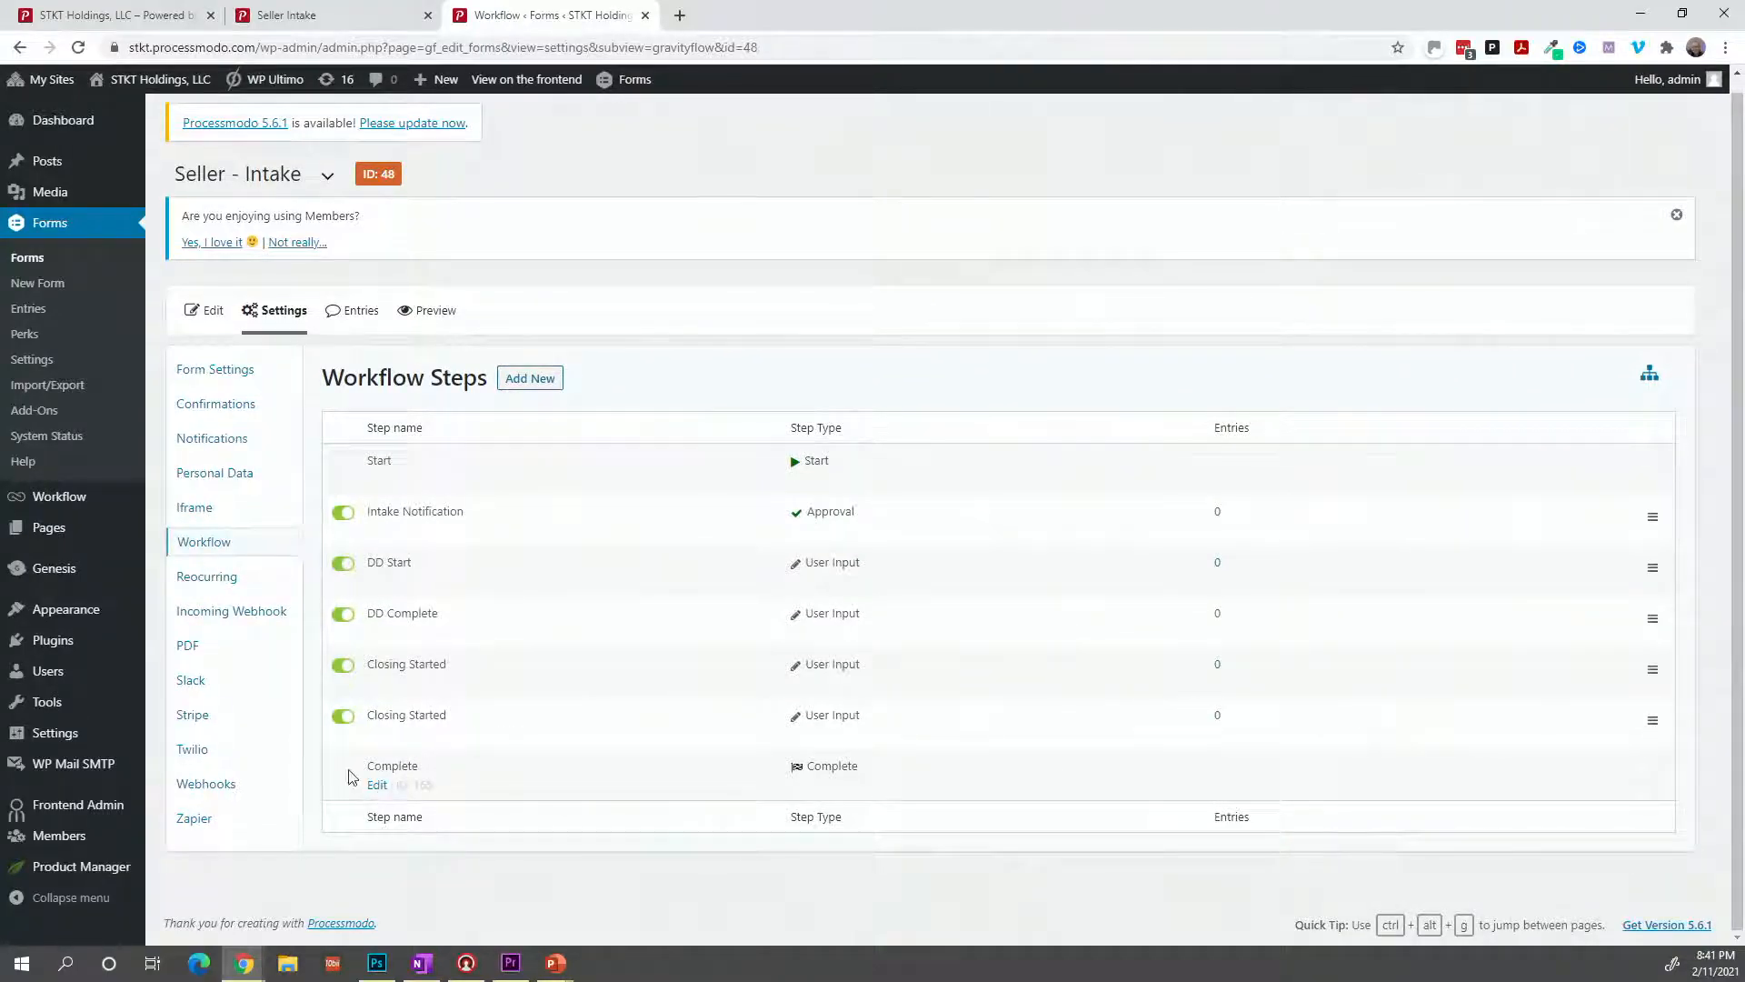
mouse_move(348, 743)
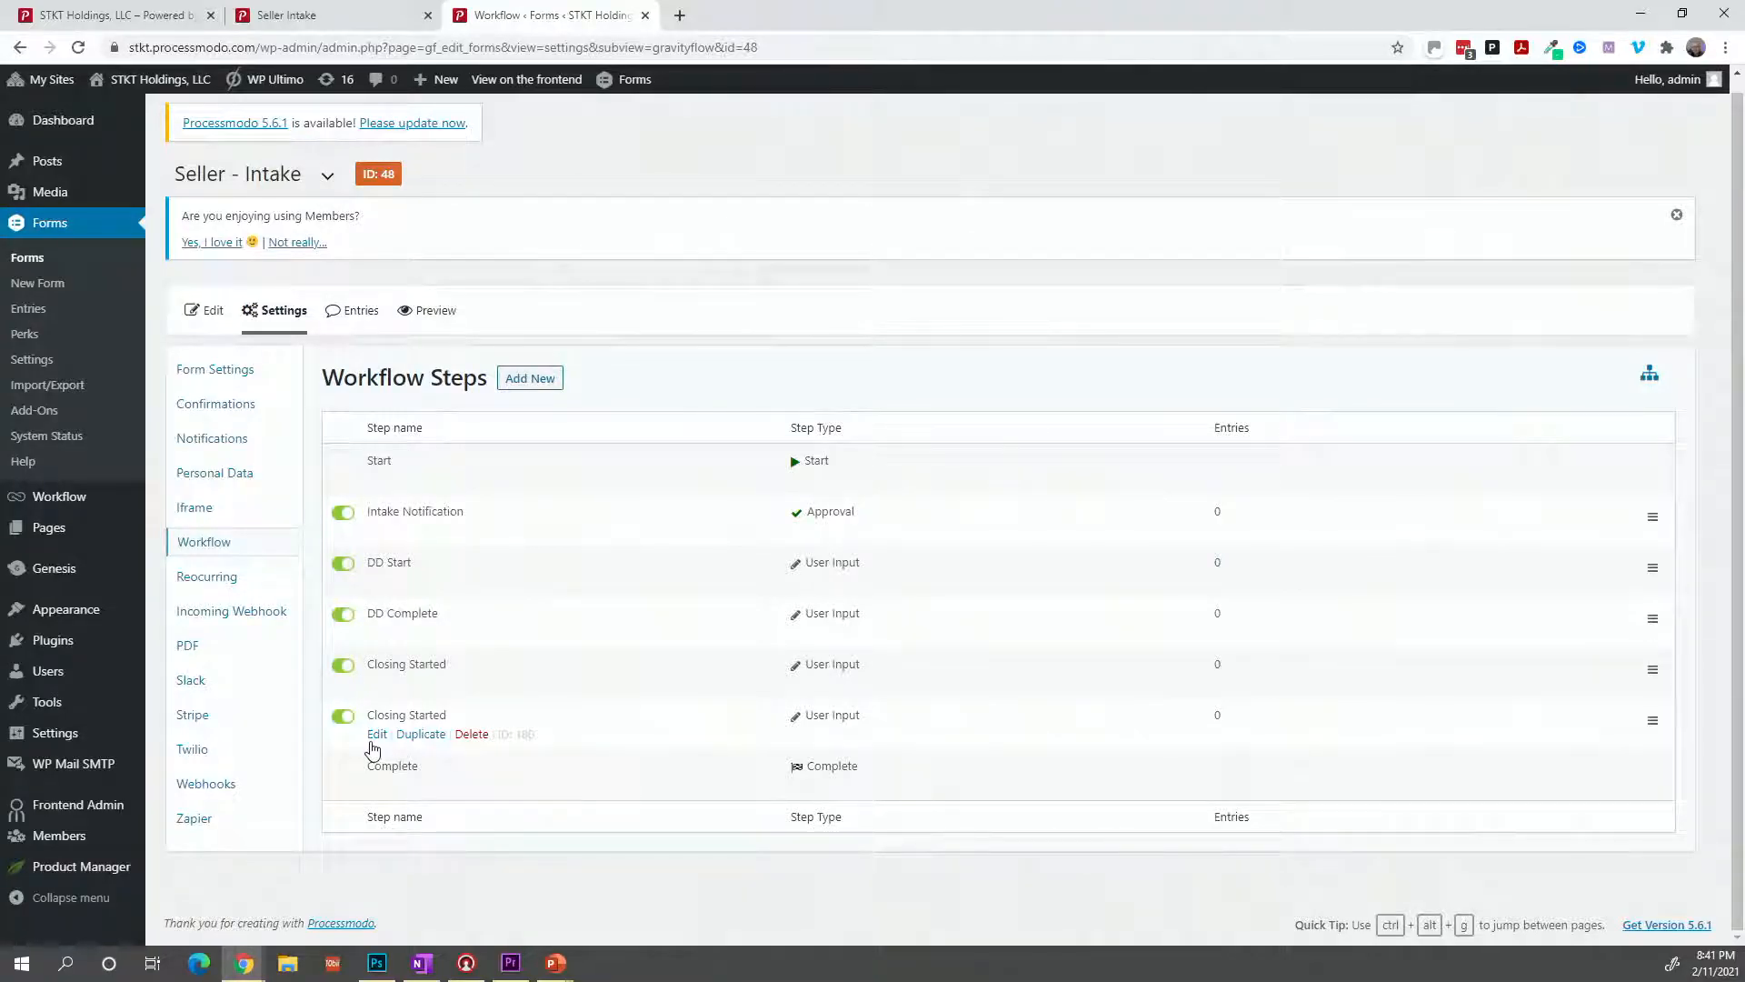
left_click(372, 739)
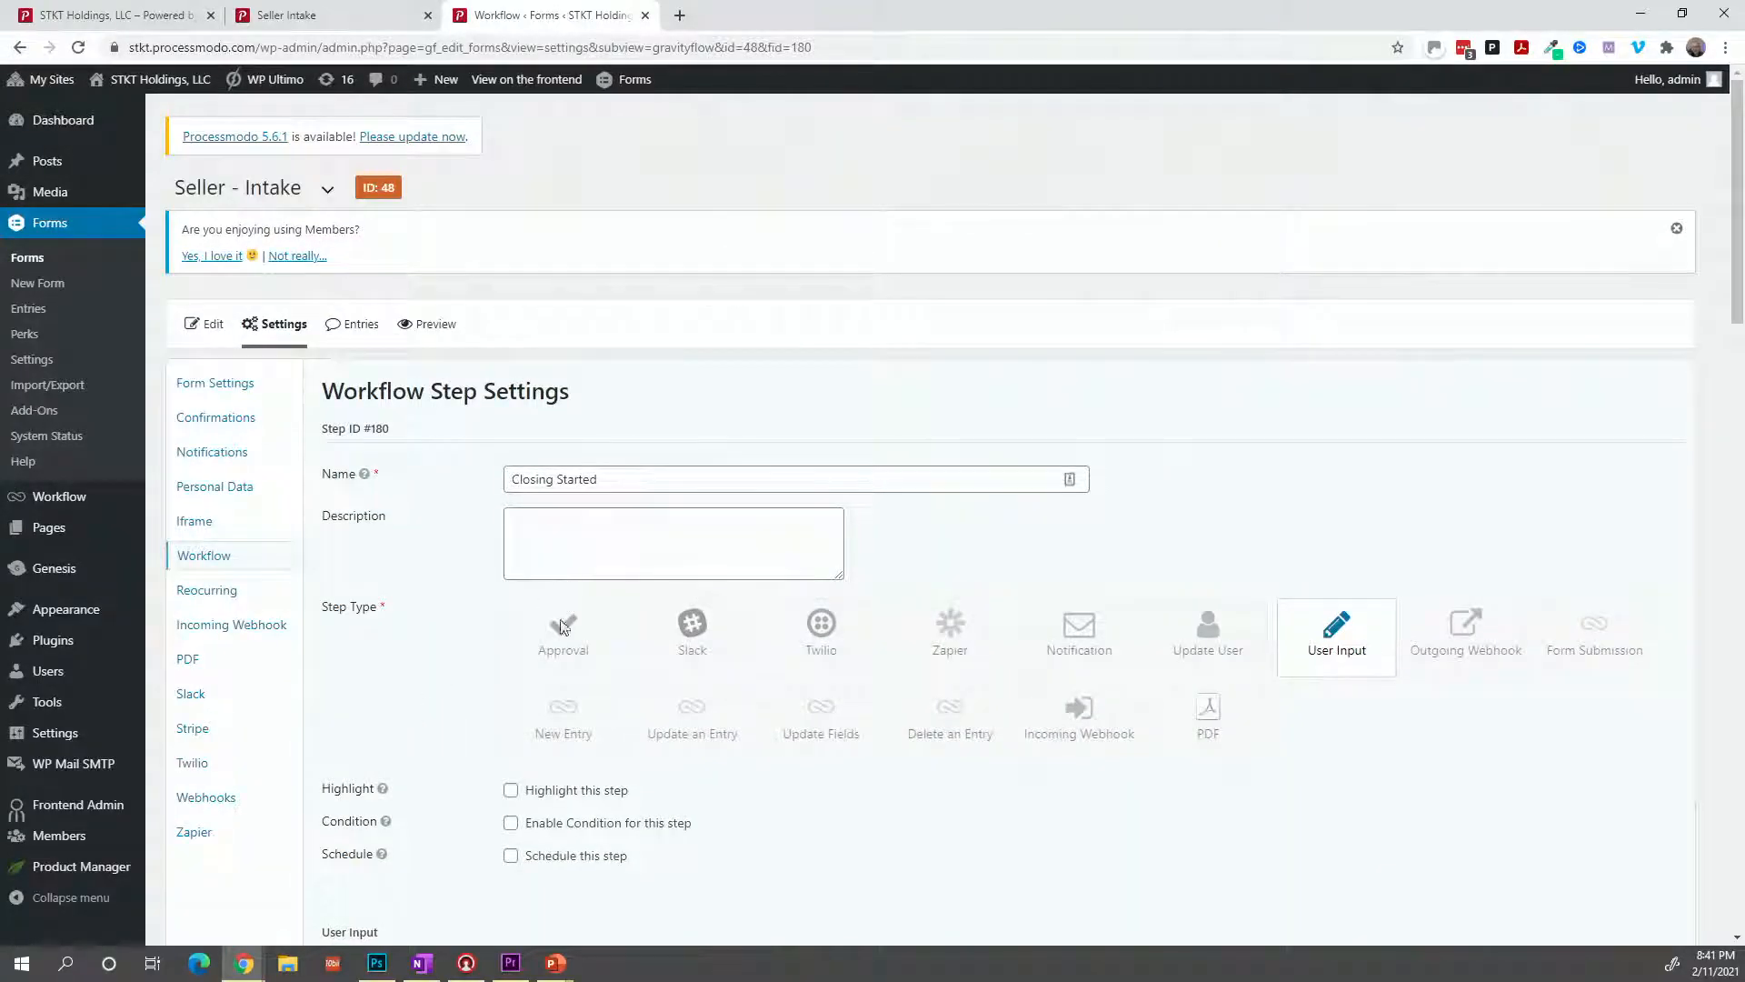
scroll(546, 668, "down", 3)
scroll(550, 666, "down", 6)
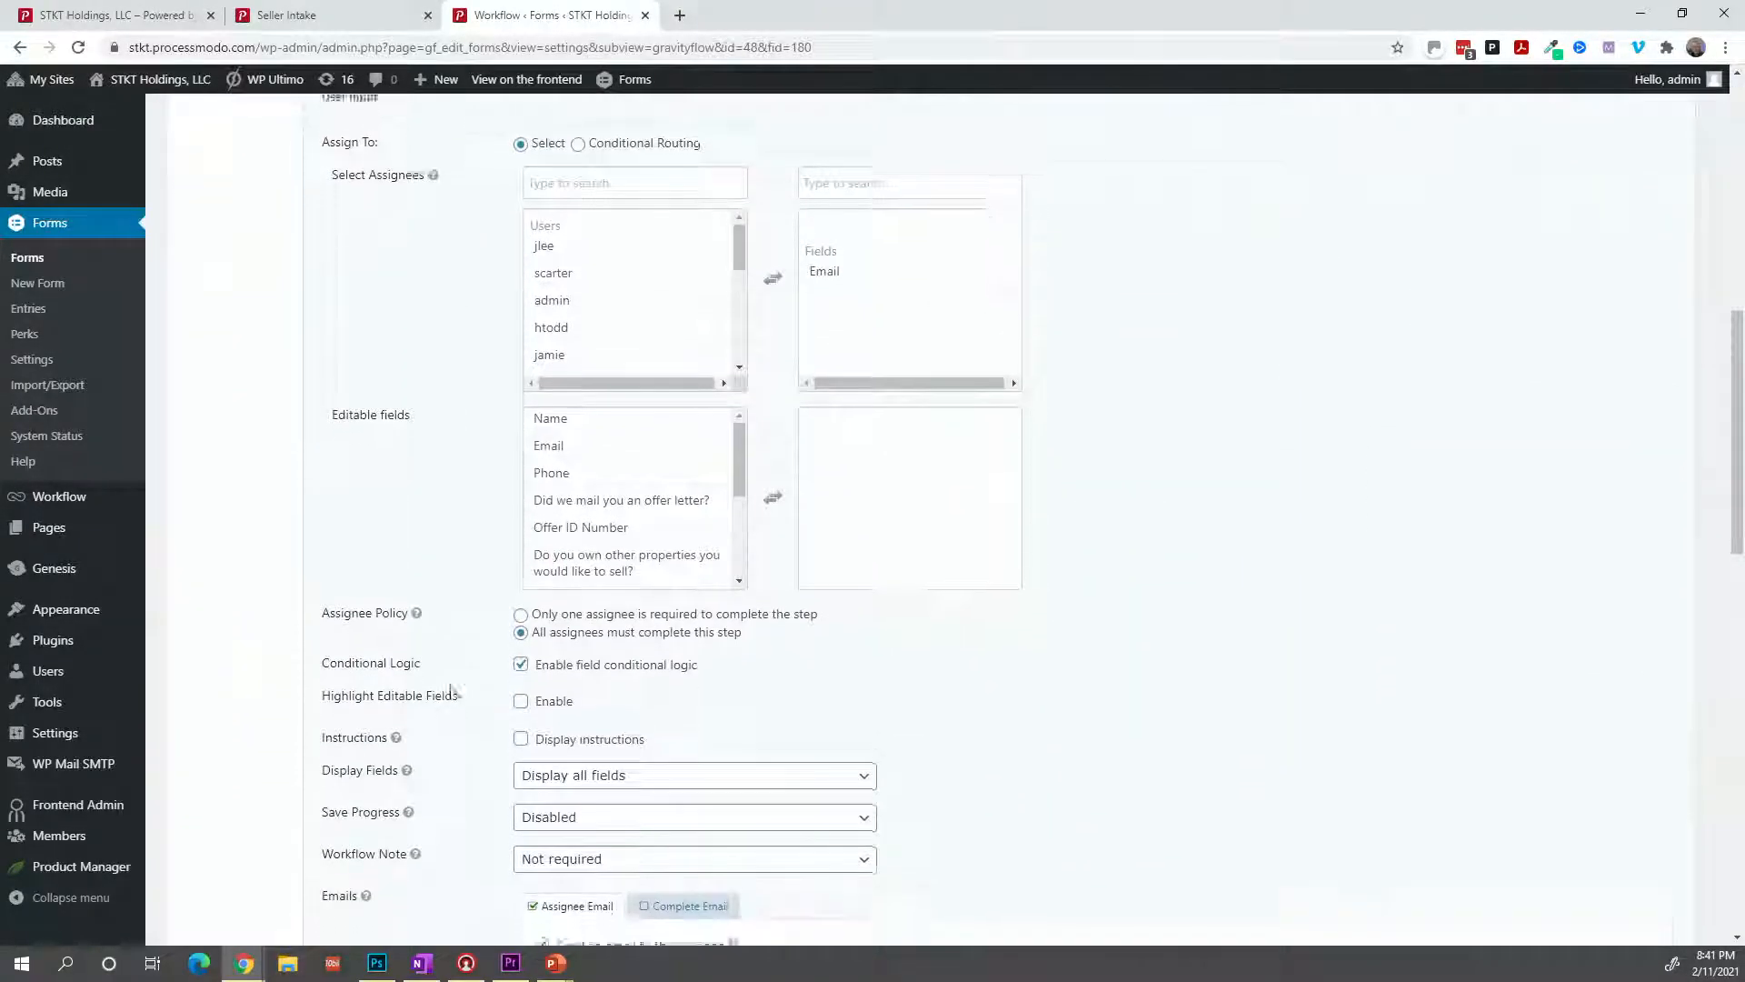
scroll(454, 700, "down", 4)
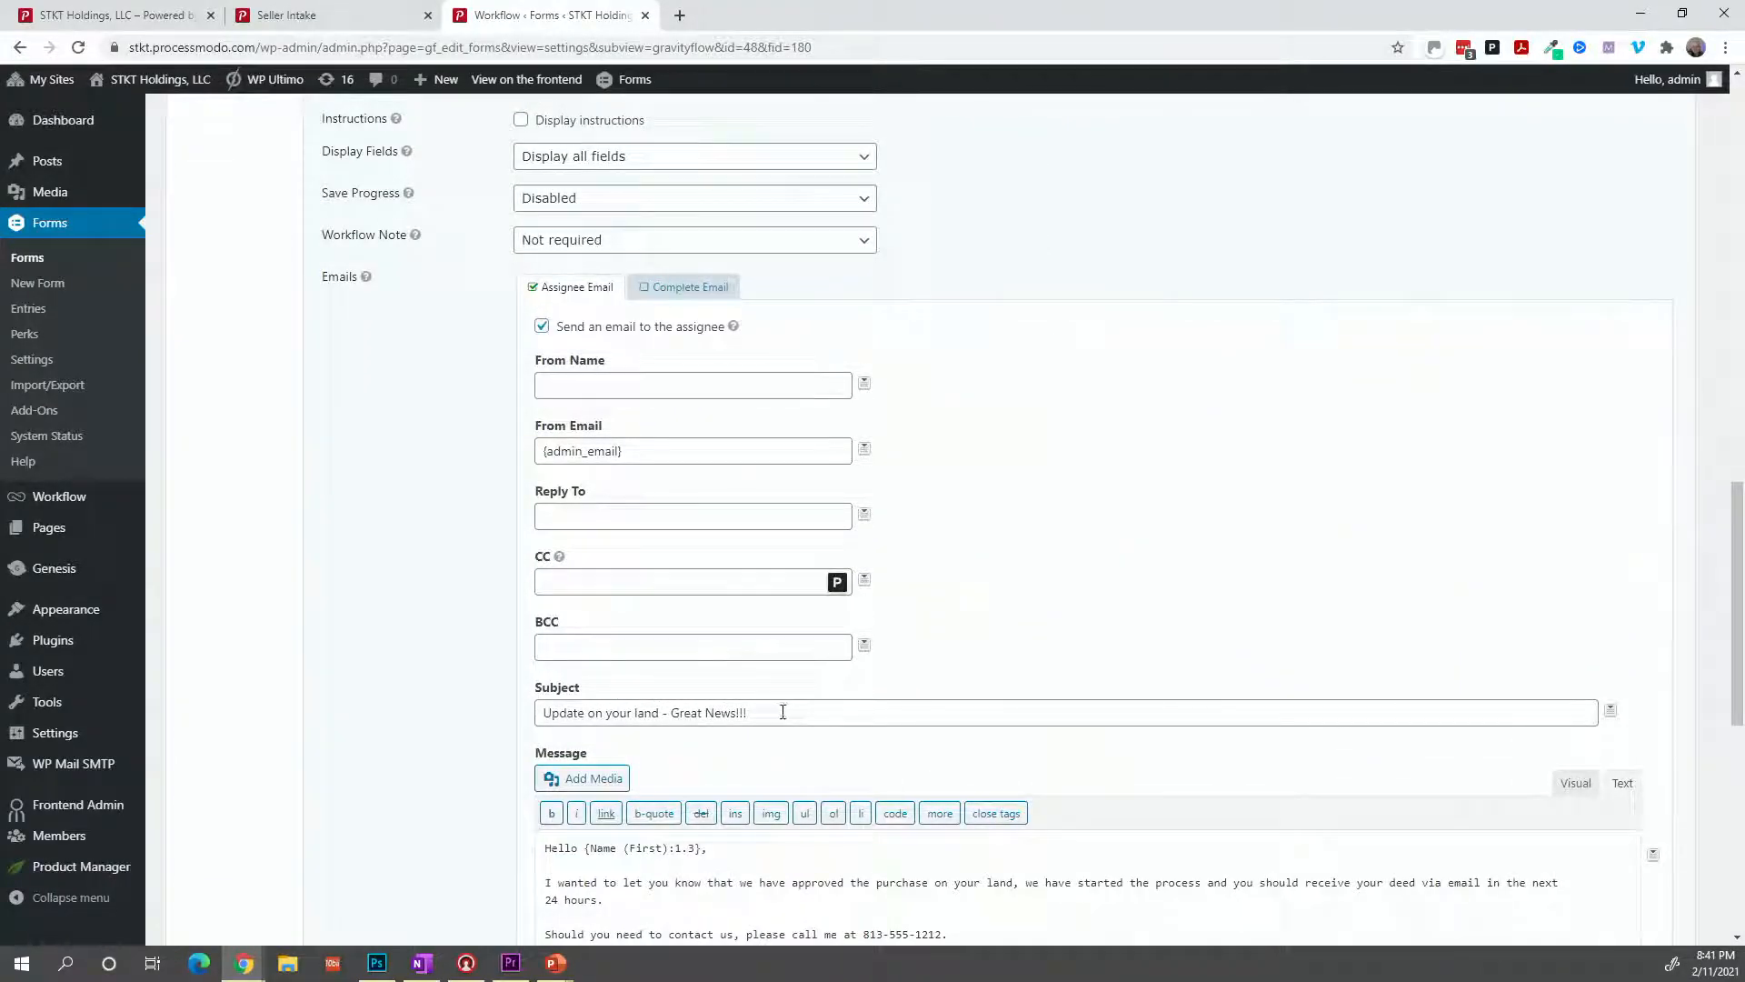
Replace 'Great News!!!' in the subject with 'We have received your Deed!'.
left_click_drag(779, 712, 675, 722)
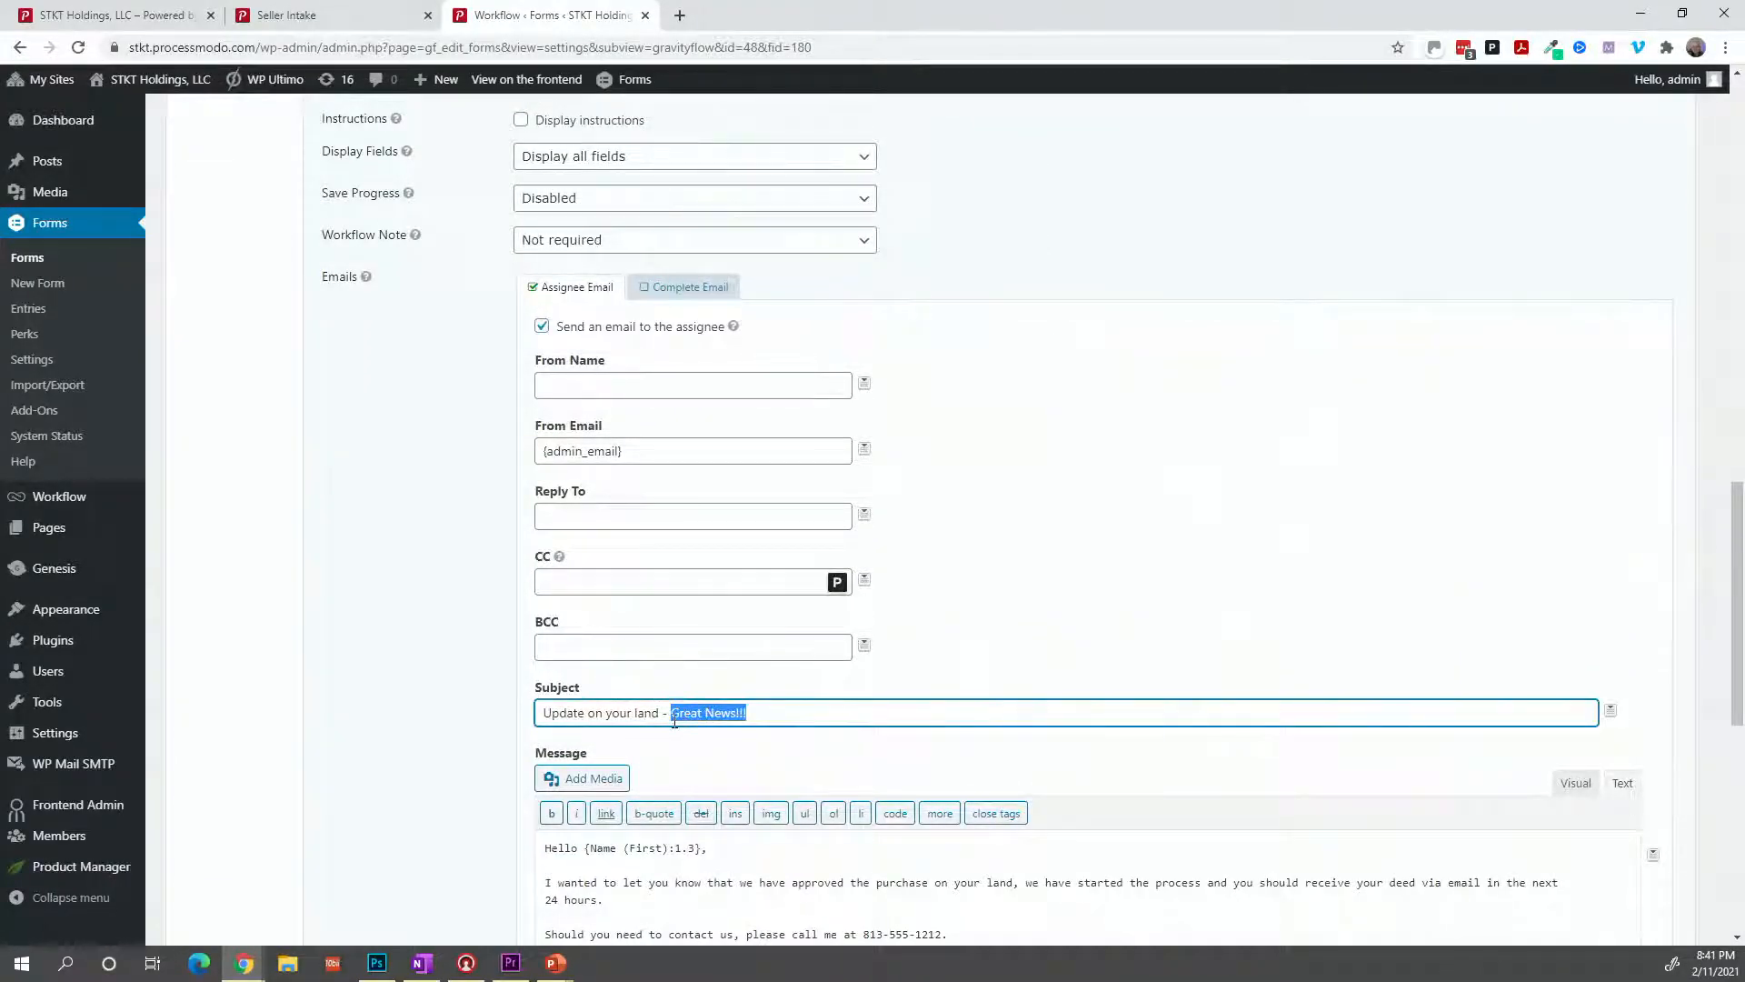
type("WE")
key("BackSpace")
type("e have received")
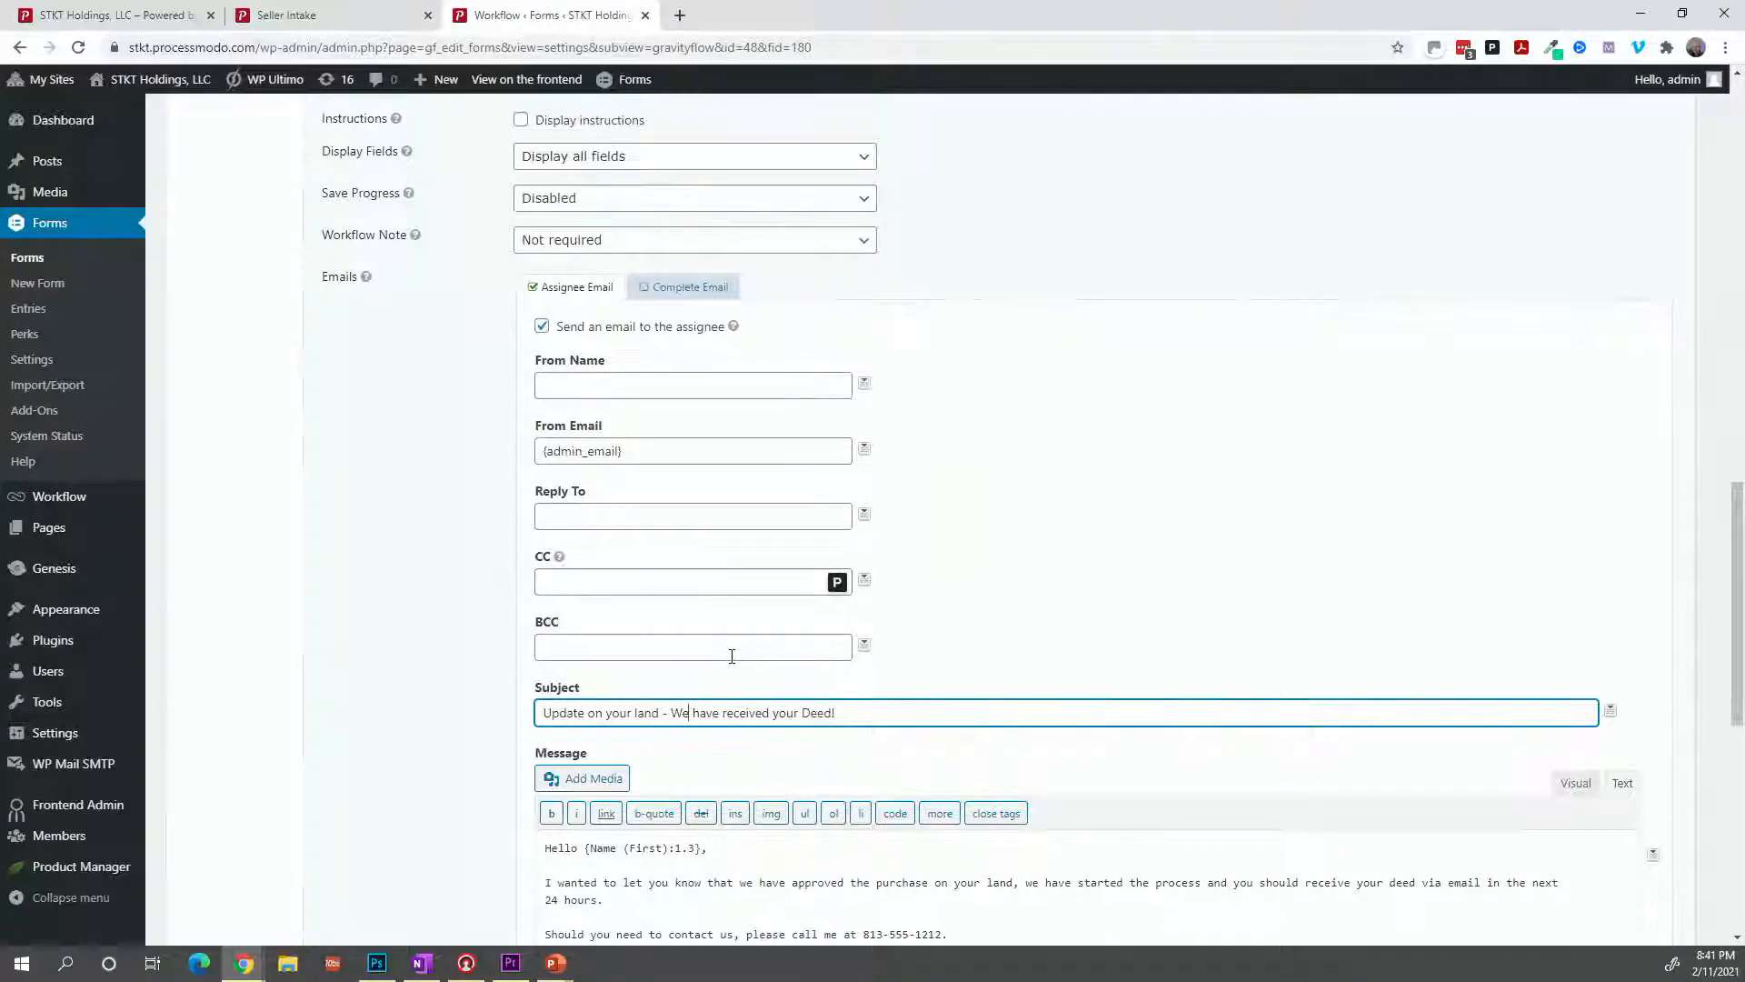
scroll(714, 654, "down", 3)
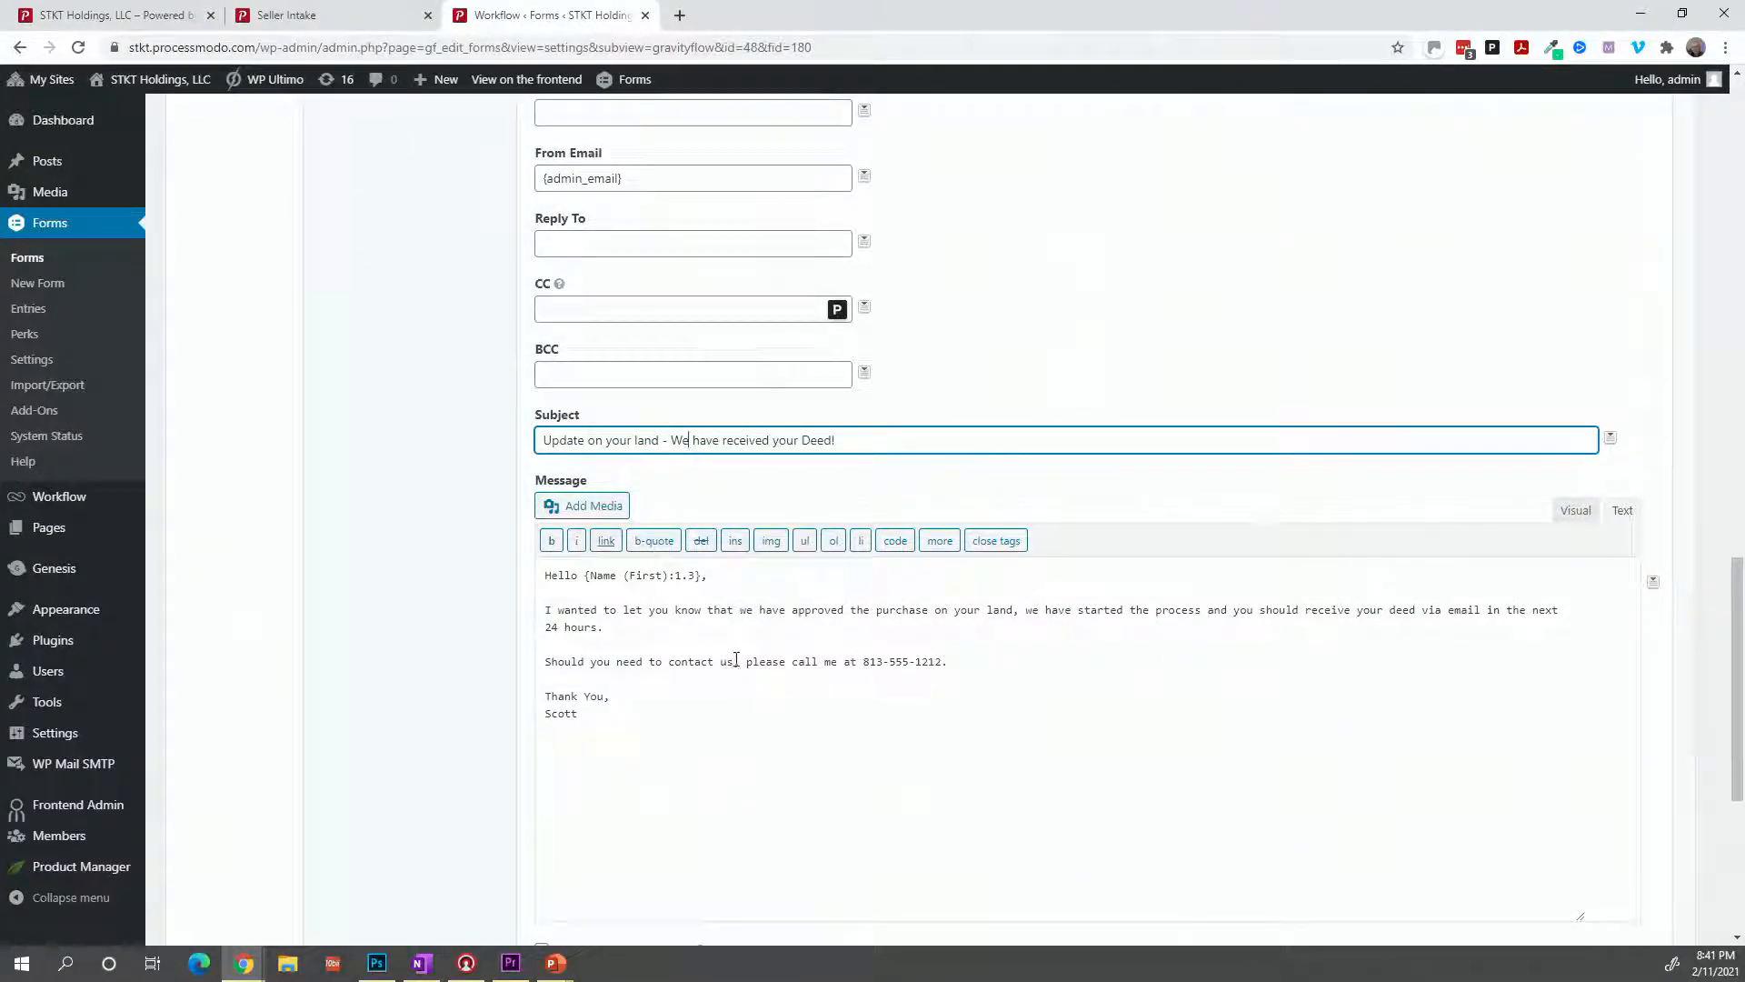
Rewrite the message to say the deed was received and payment processing will start, then save the step.
left_click(682, 615)
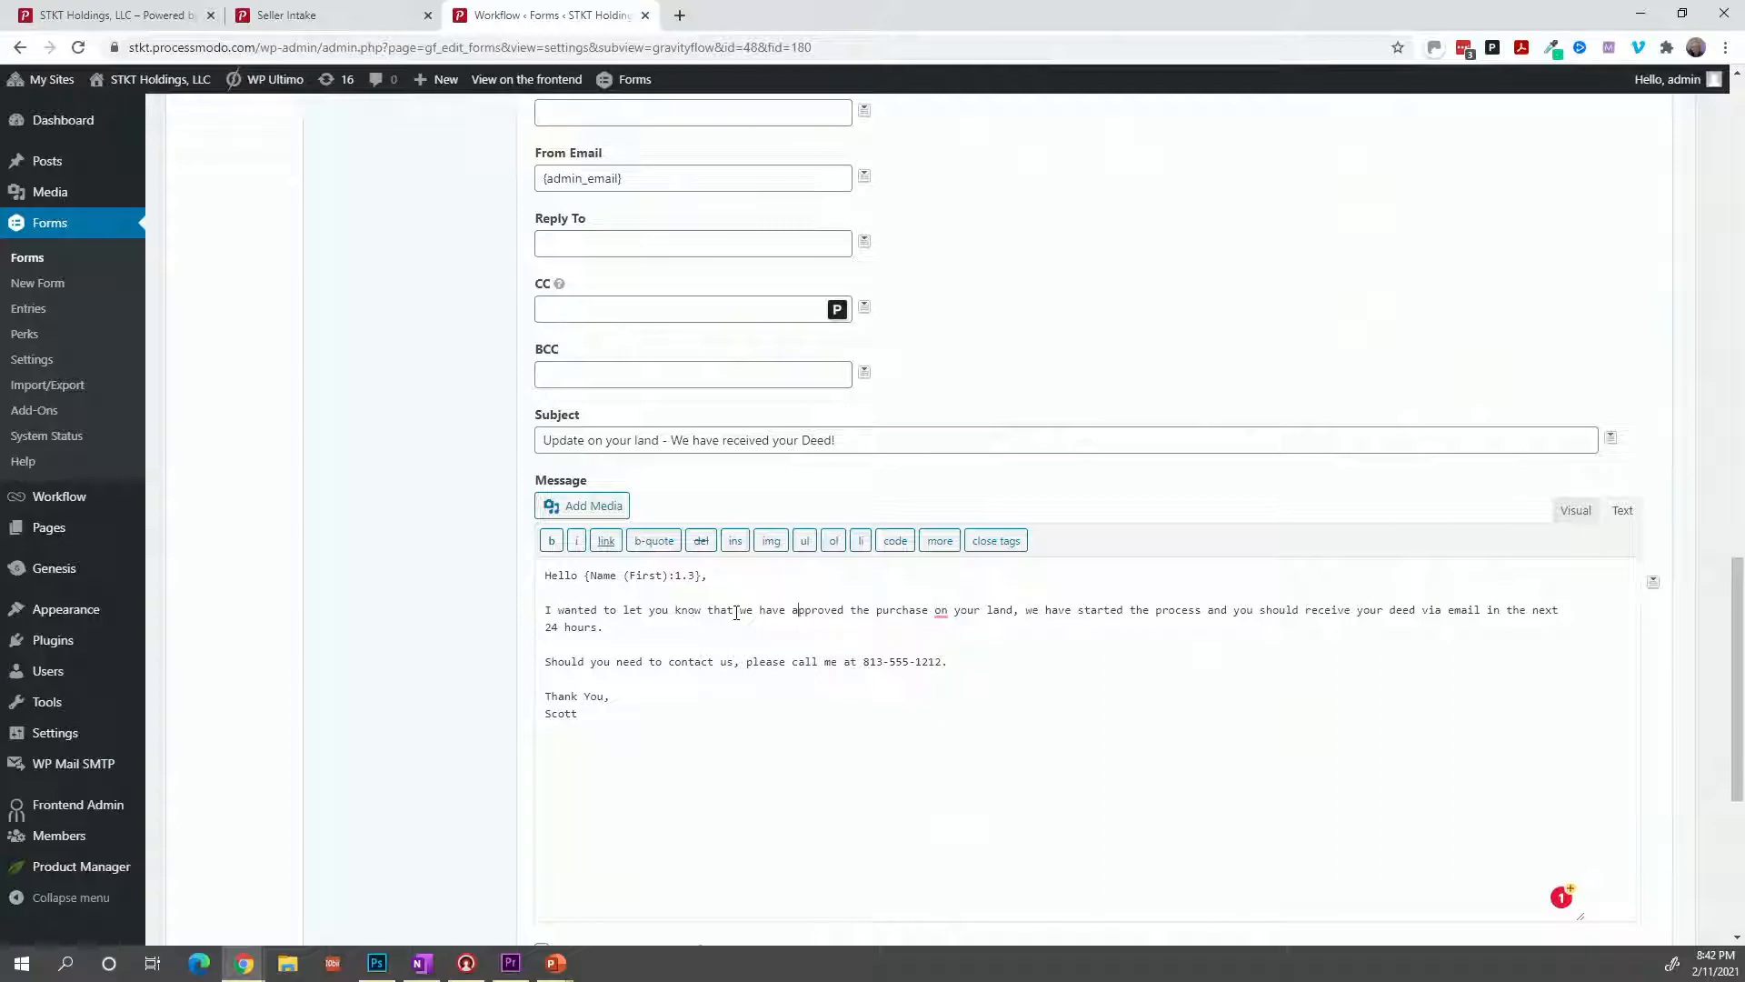
type("received")
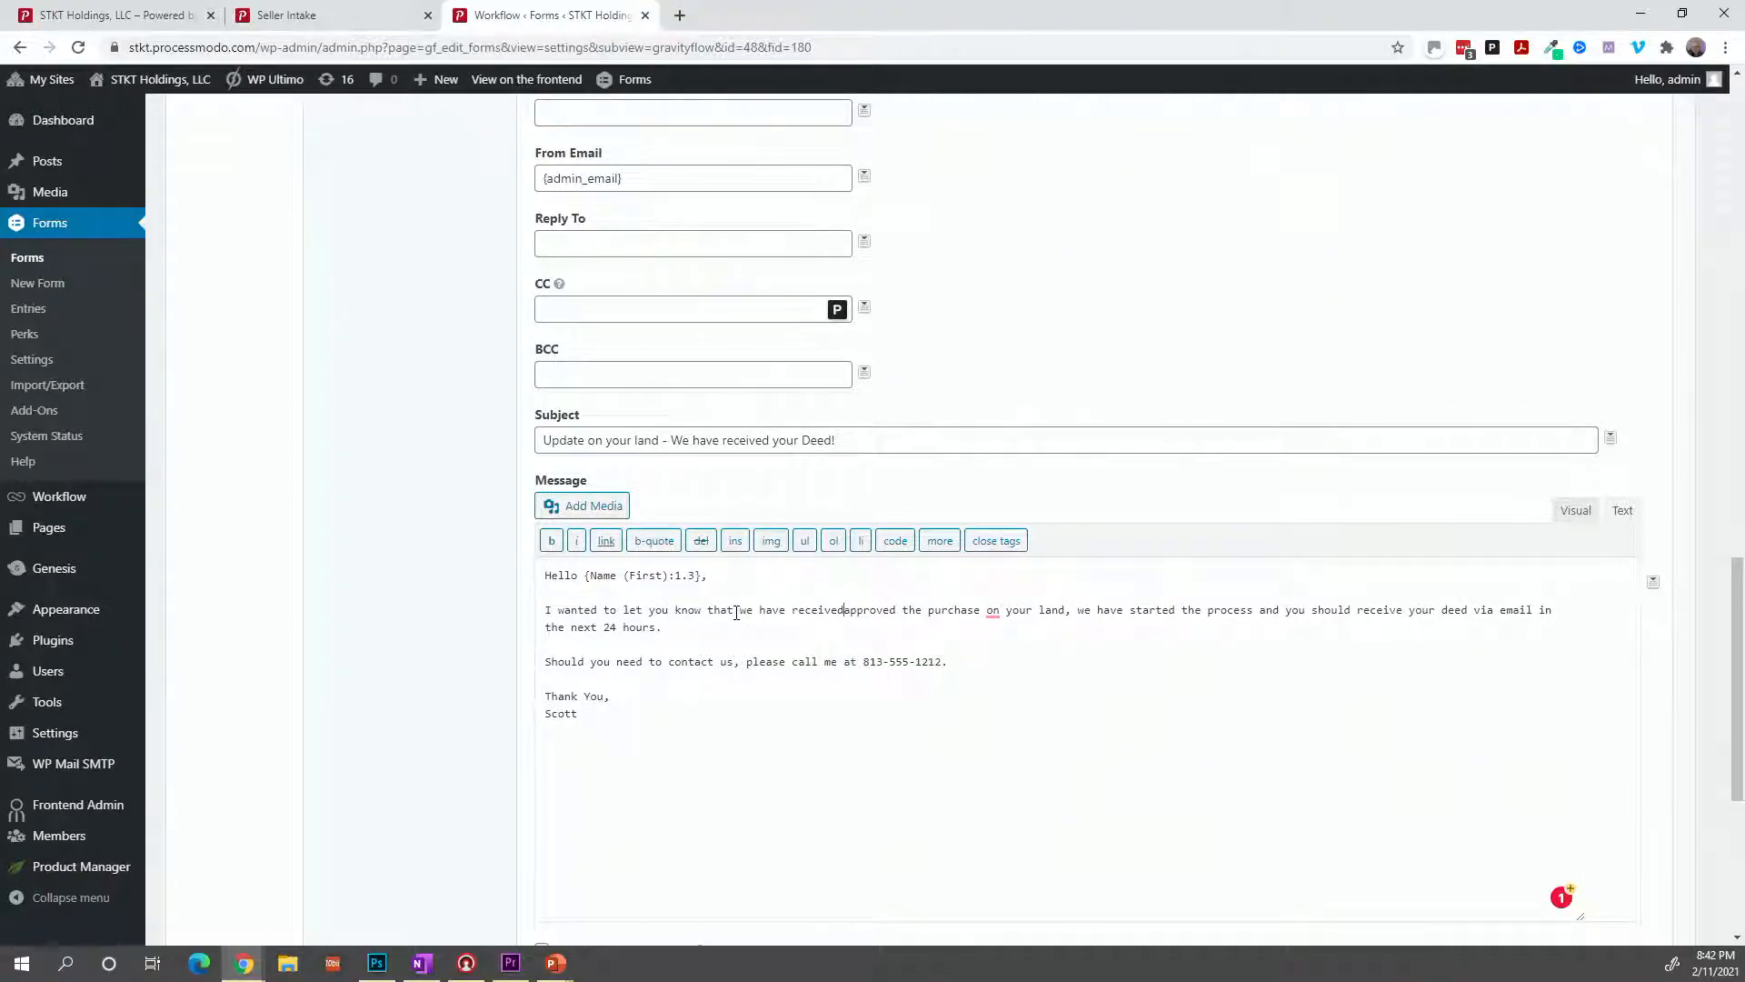
key("Delete")
key("Delete")
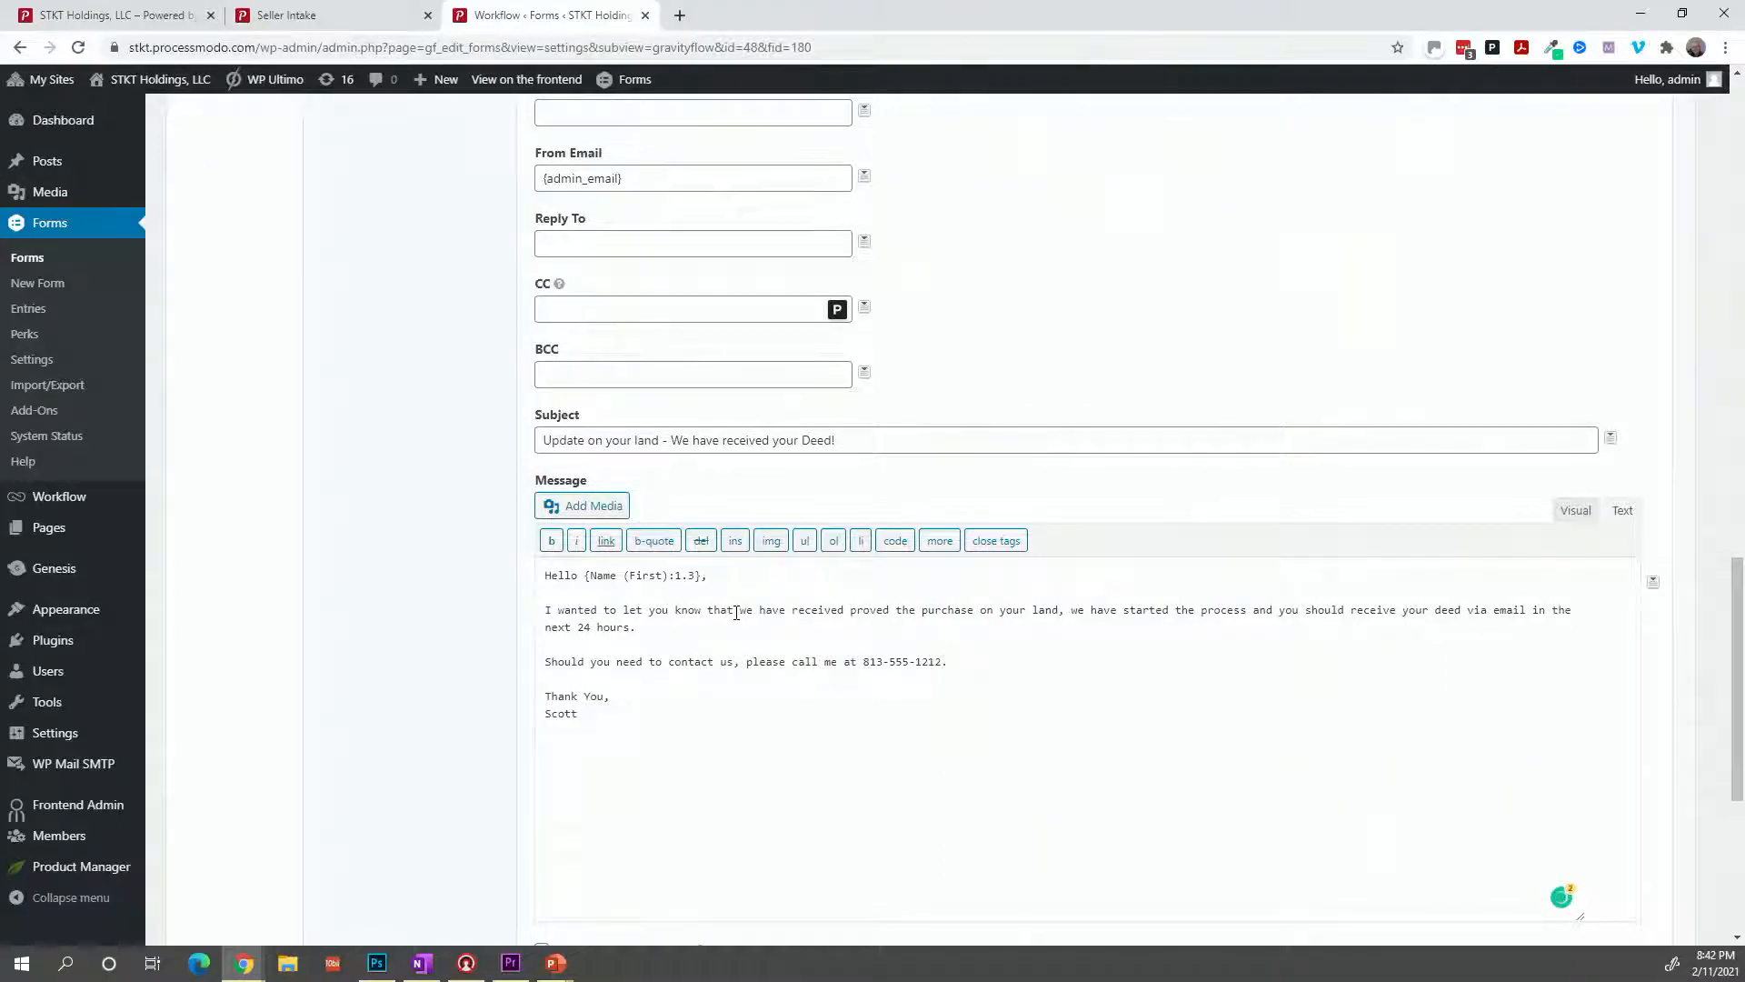
type("your deed ")
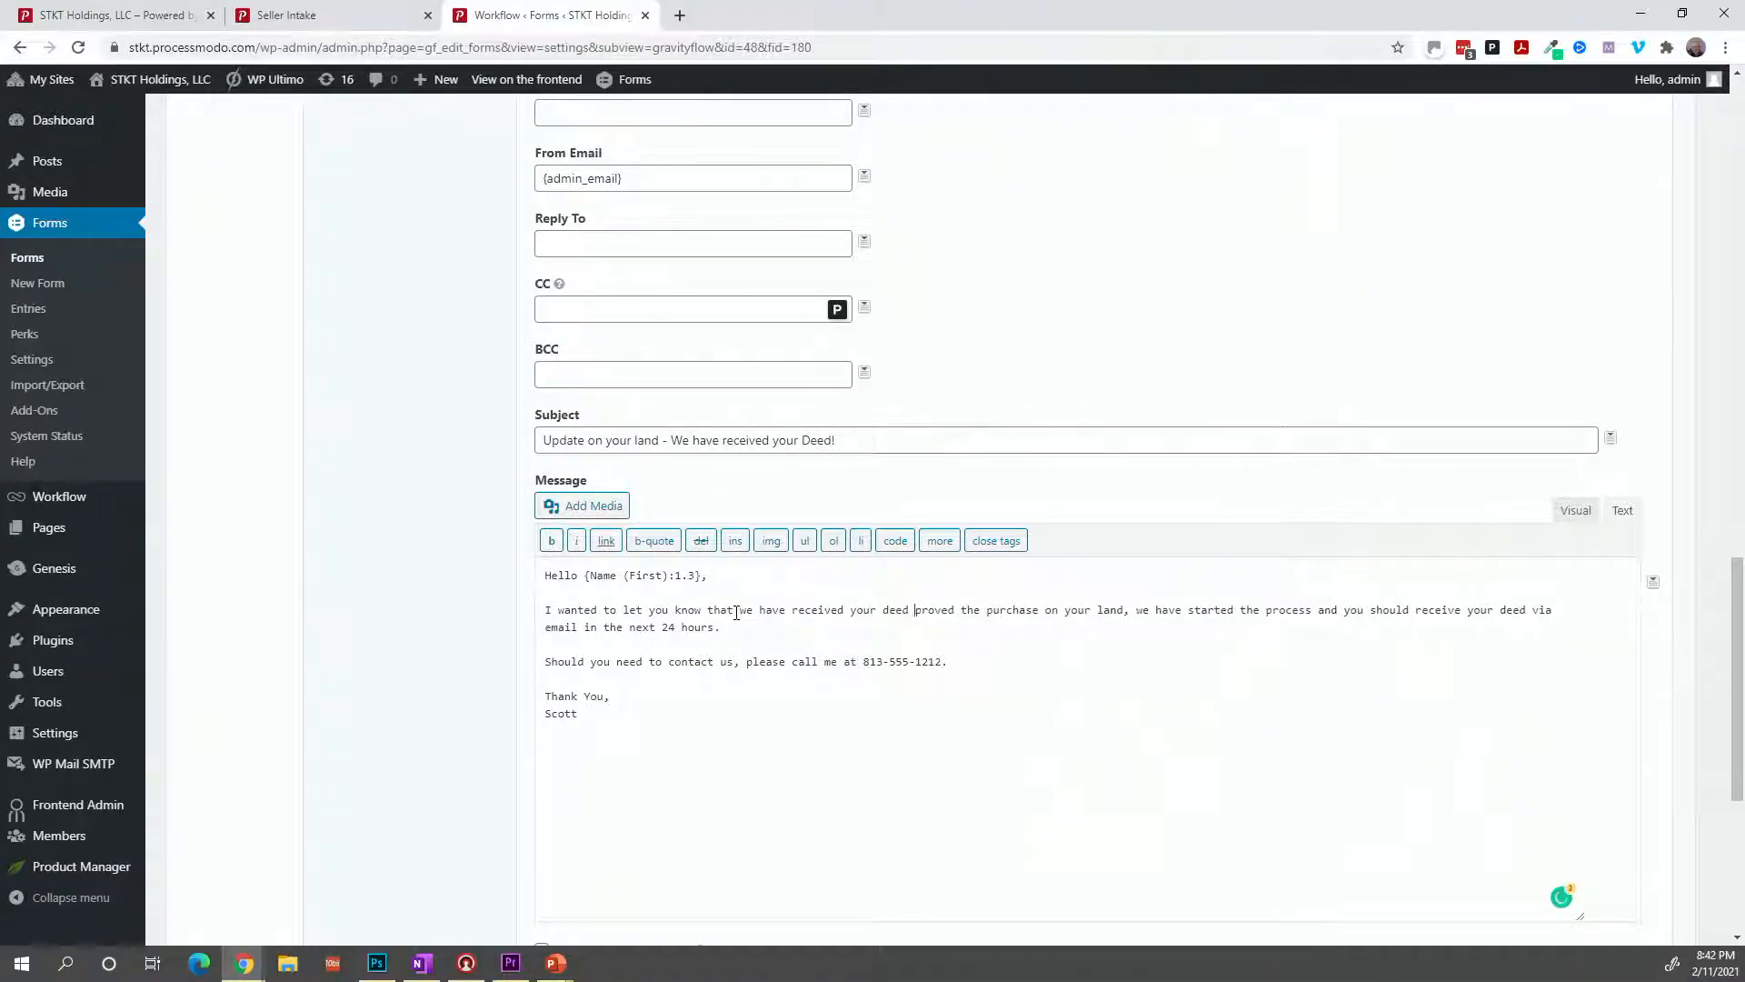
type("and we")
type("l start the")
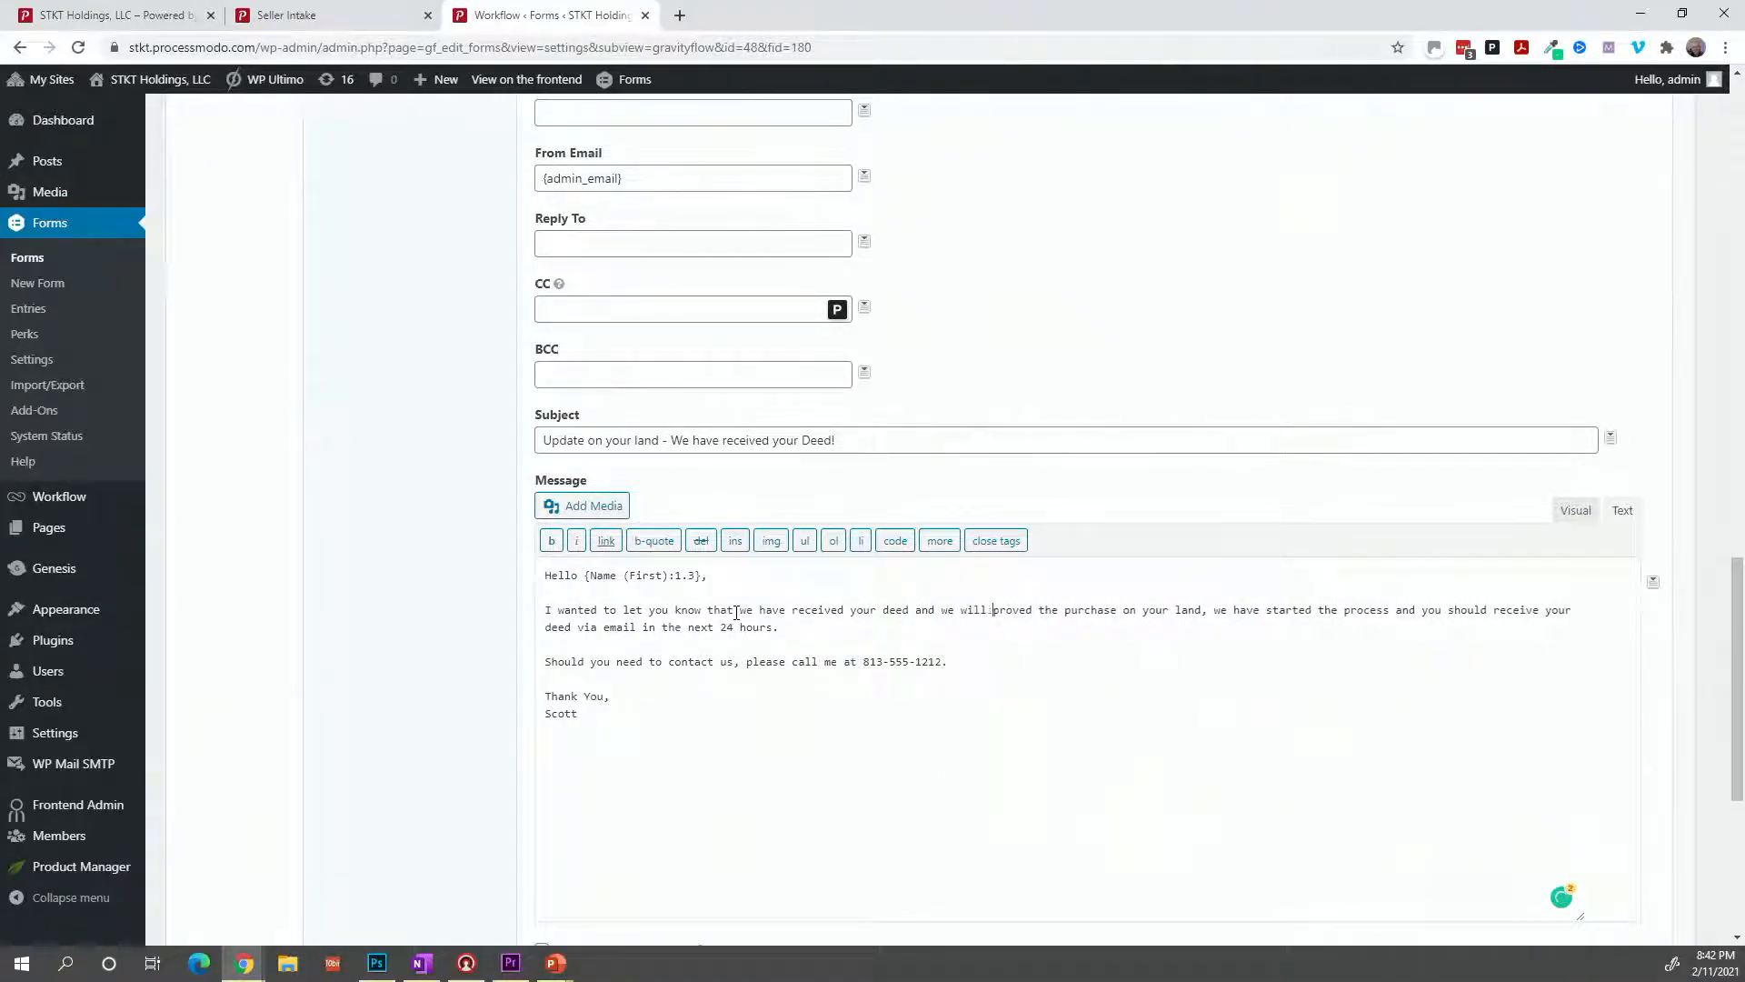
type(" process t")
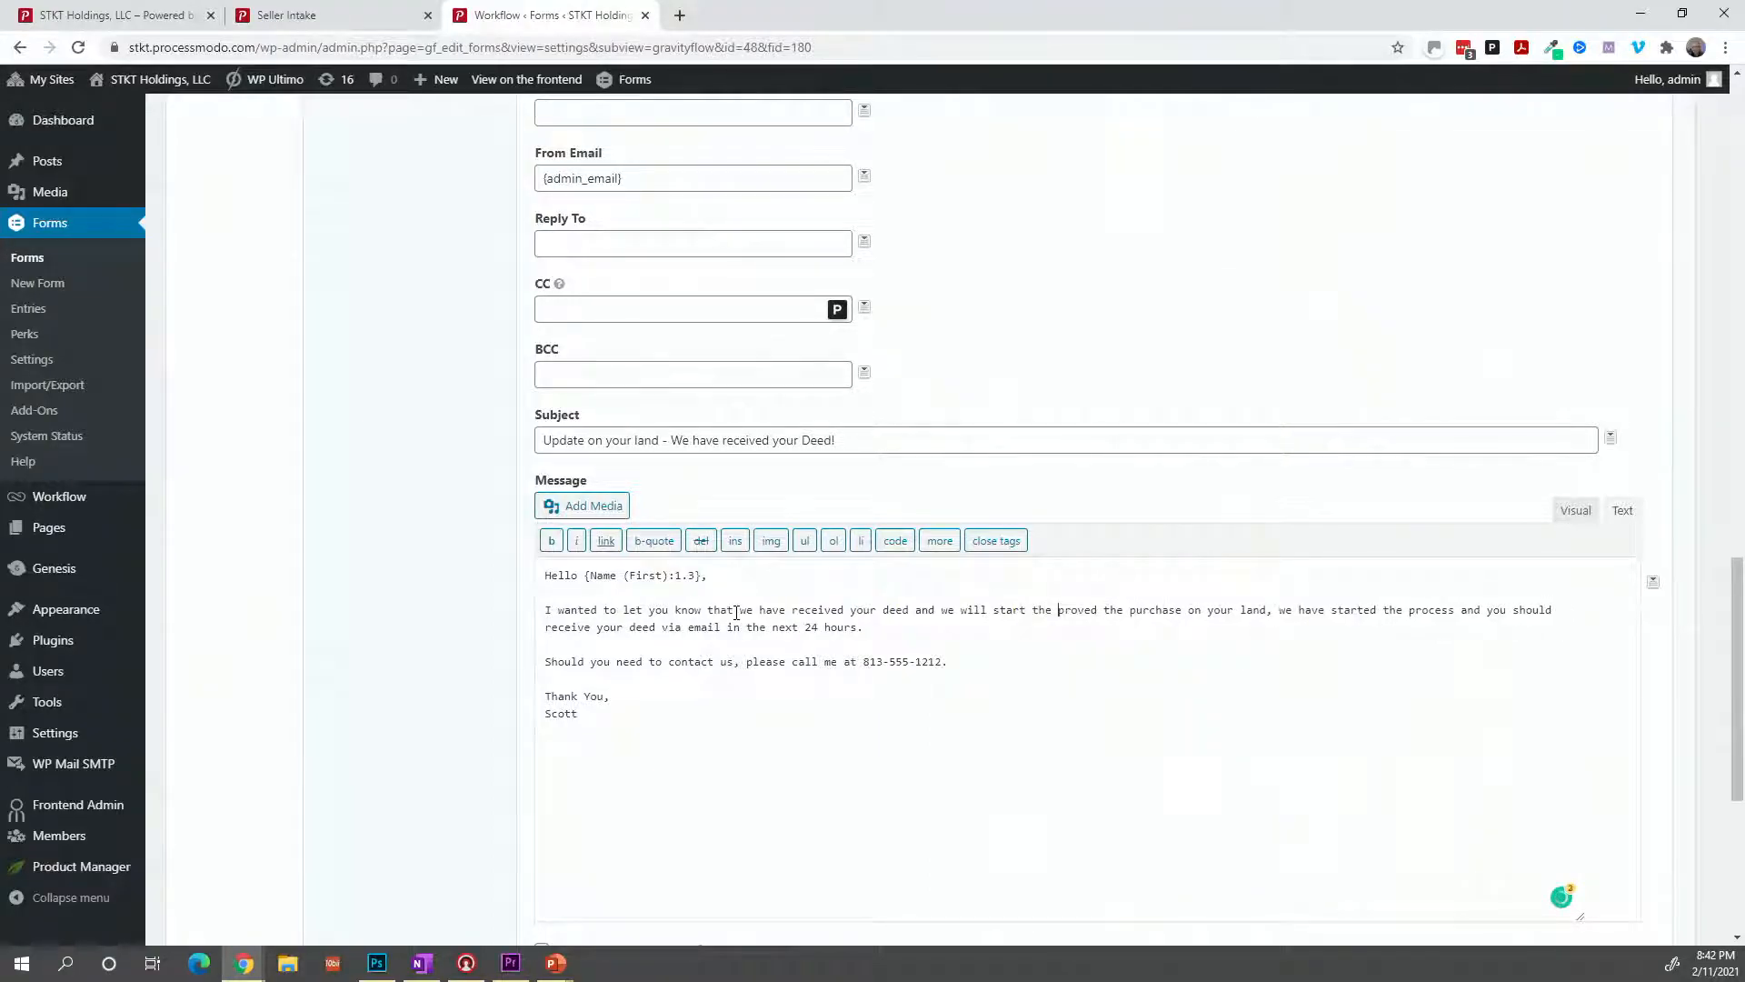
type("o get you ")
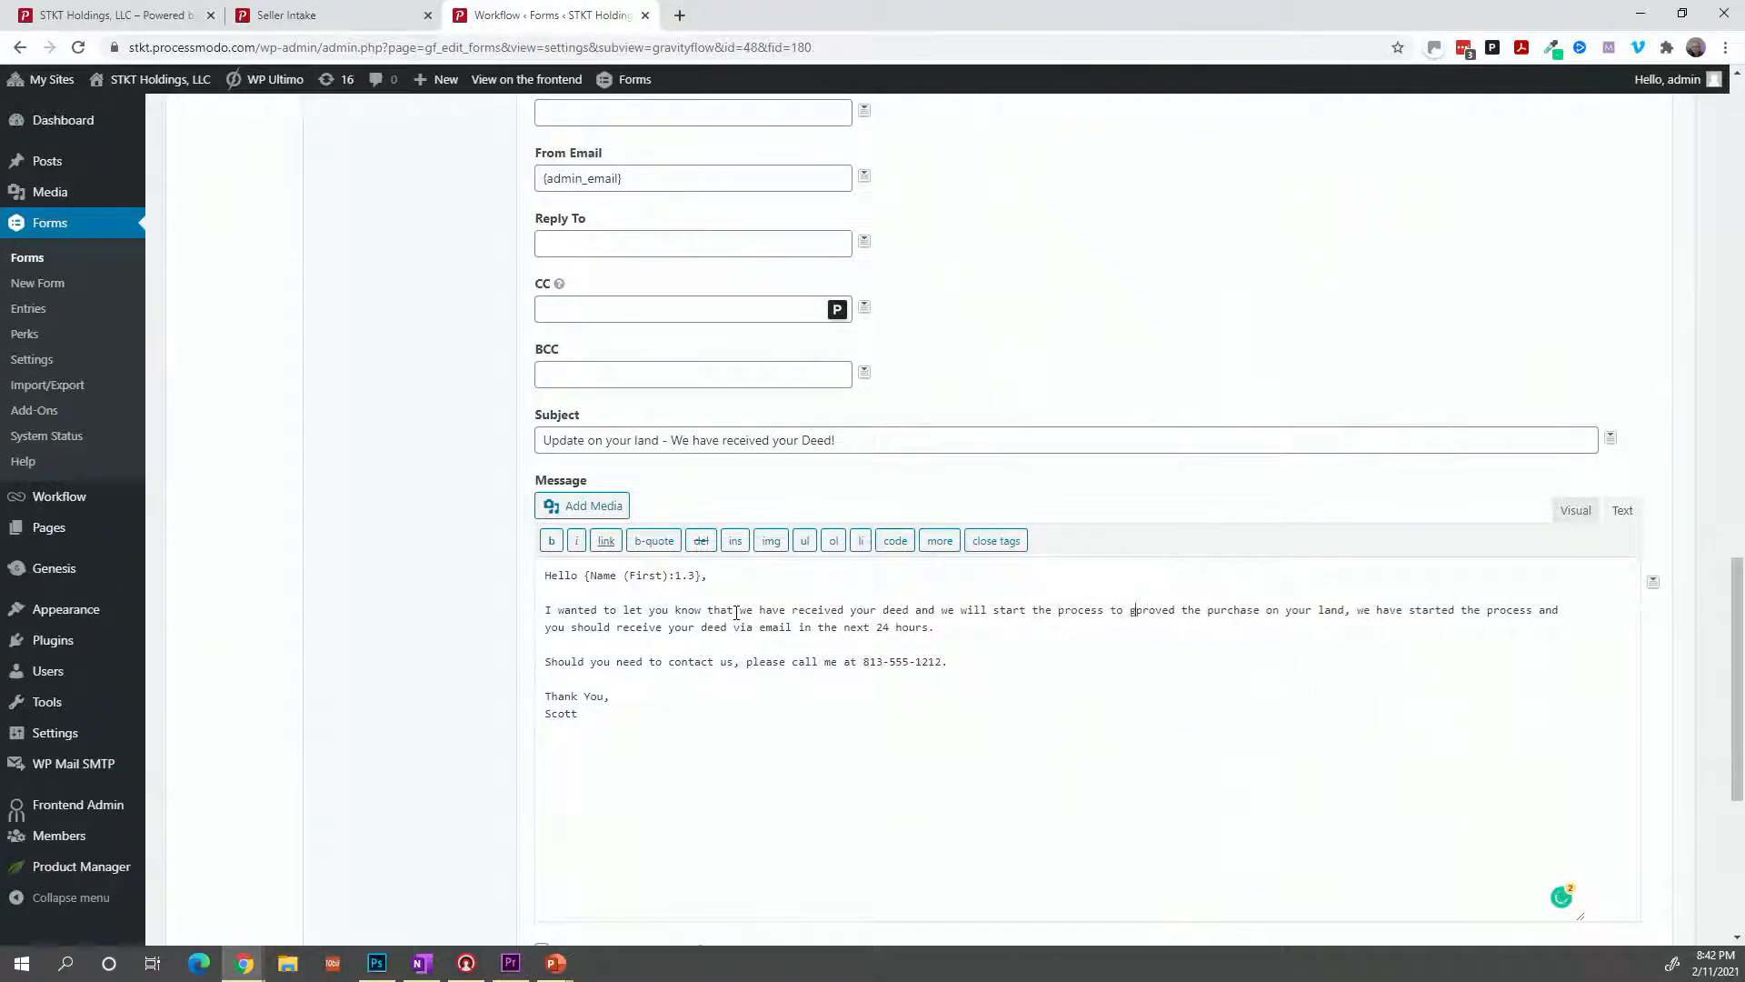
type("paid.")
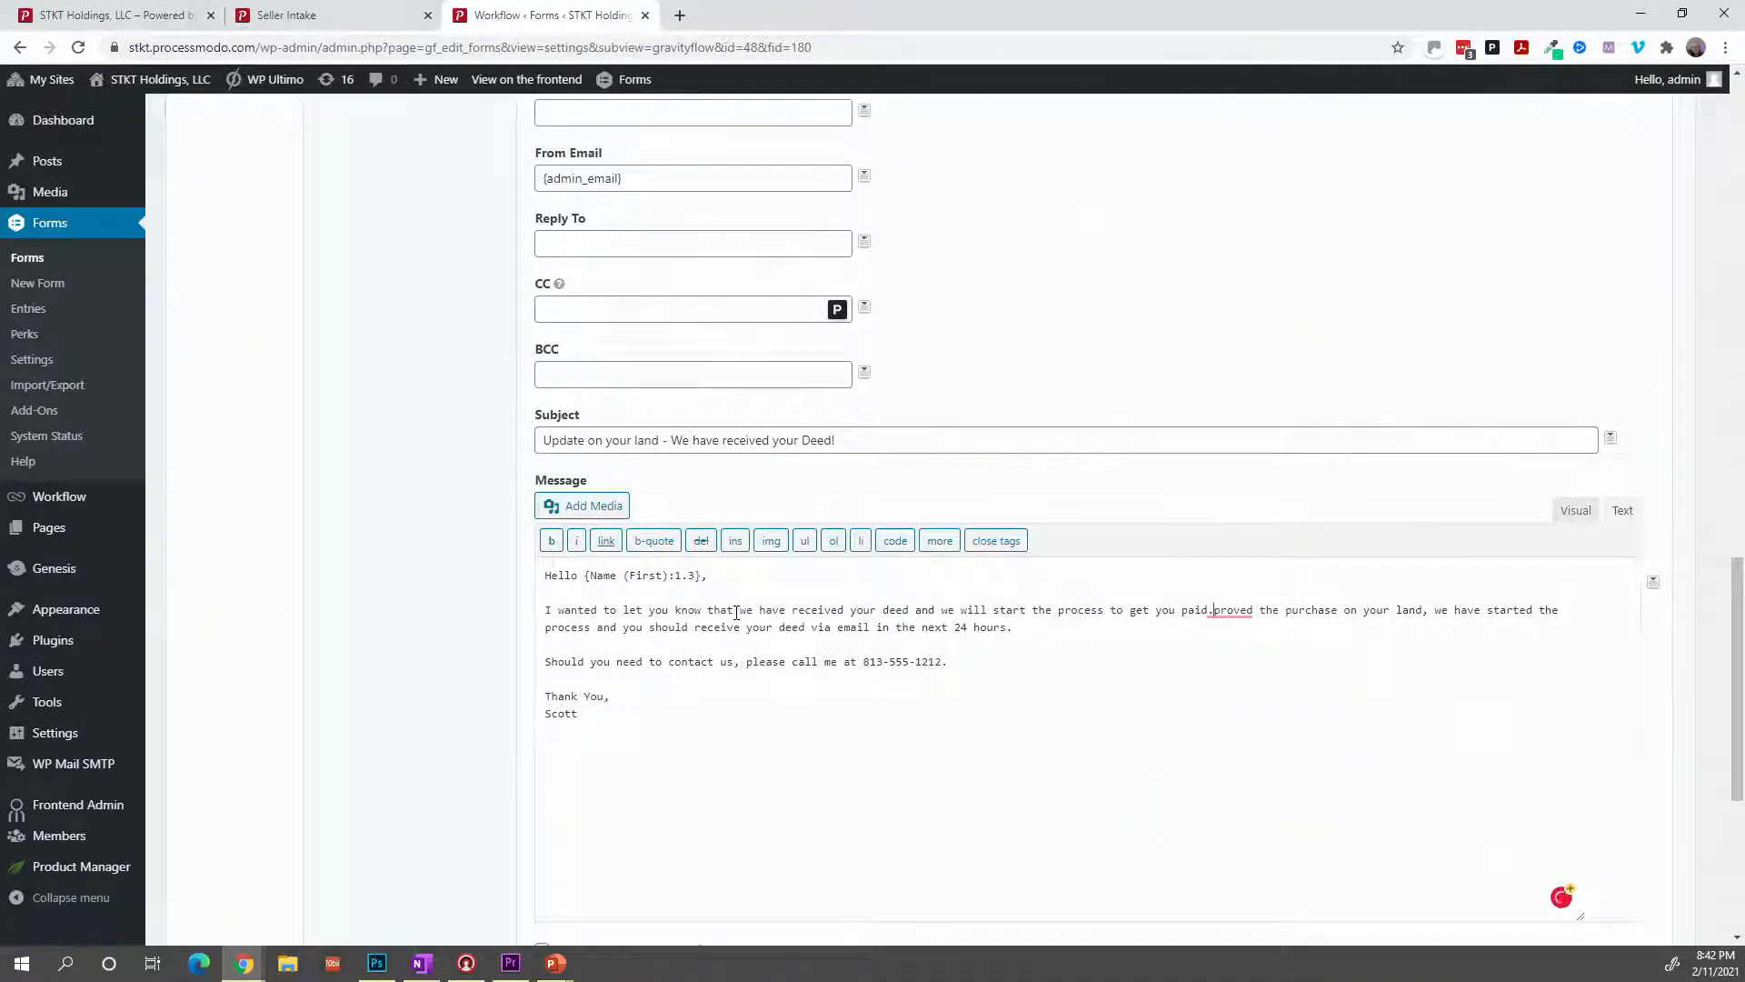
key("shift+Right")
key("shift+Right")
key("shift+Right")
key("shift+Right")
key("shift+Right")
key("shift+Right")
key("shift+Right")
key("shift+Right")
key("shift+Right")
key("shift+Right")
key("shift+Down")
key("shift+Down")
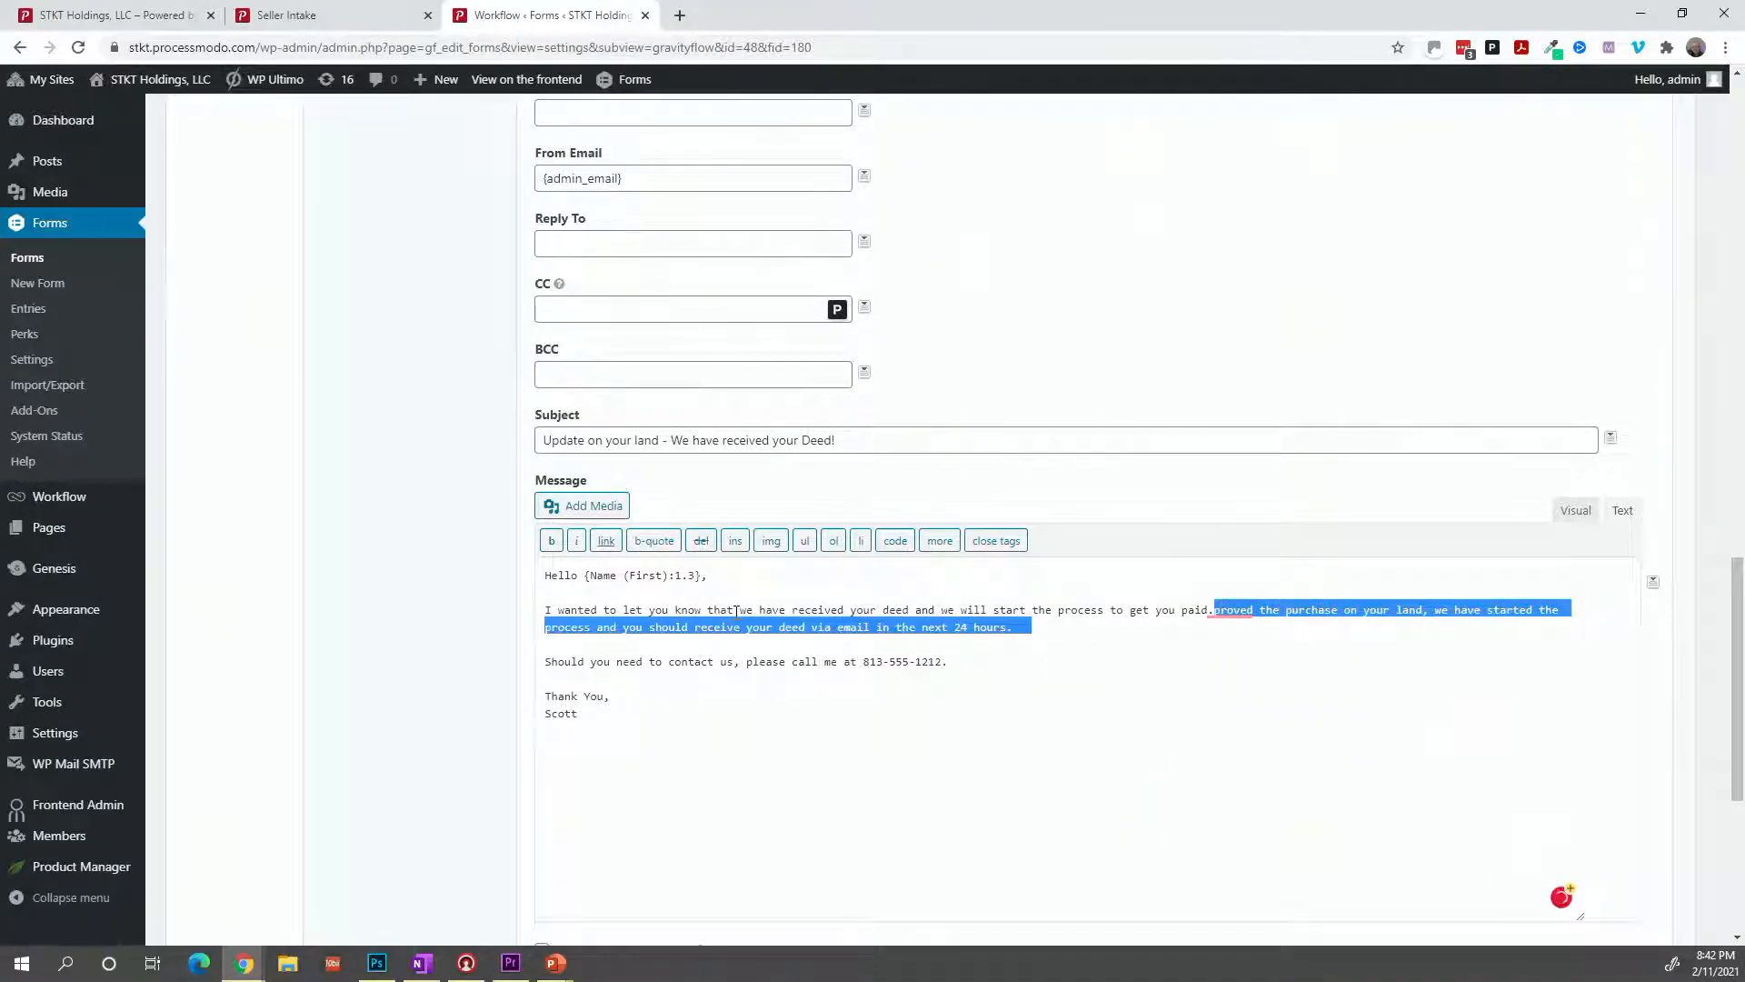
key("shift+Left")
key("shift+Left")
key("shift+Left")
key("shift+Left")
key("shift+Left")
key("shift+Left")
key("shift+Left")
key("shift+Left")
key("shift+Left")
key("shift+Left")
key("shift+Left")
key("shift+Left")
key("shift+Left")
key("shift+Left")
key("shift+Left")
key("shift+Left")
key("shift+Left")
key("shift+Left")
key("shift+Left")
key("shift+Left")
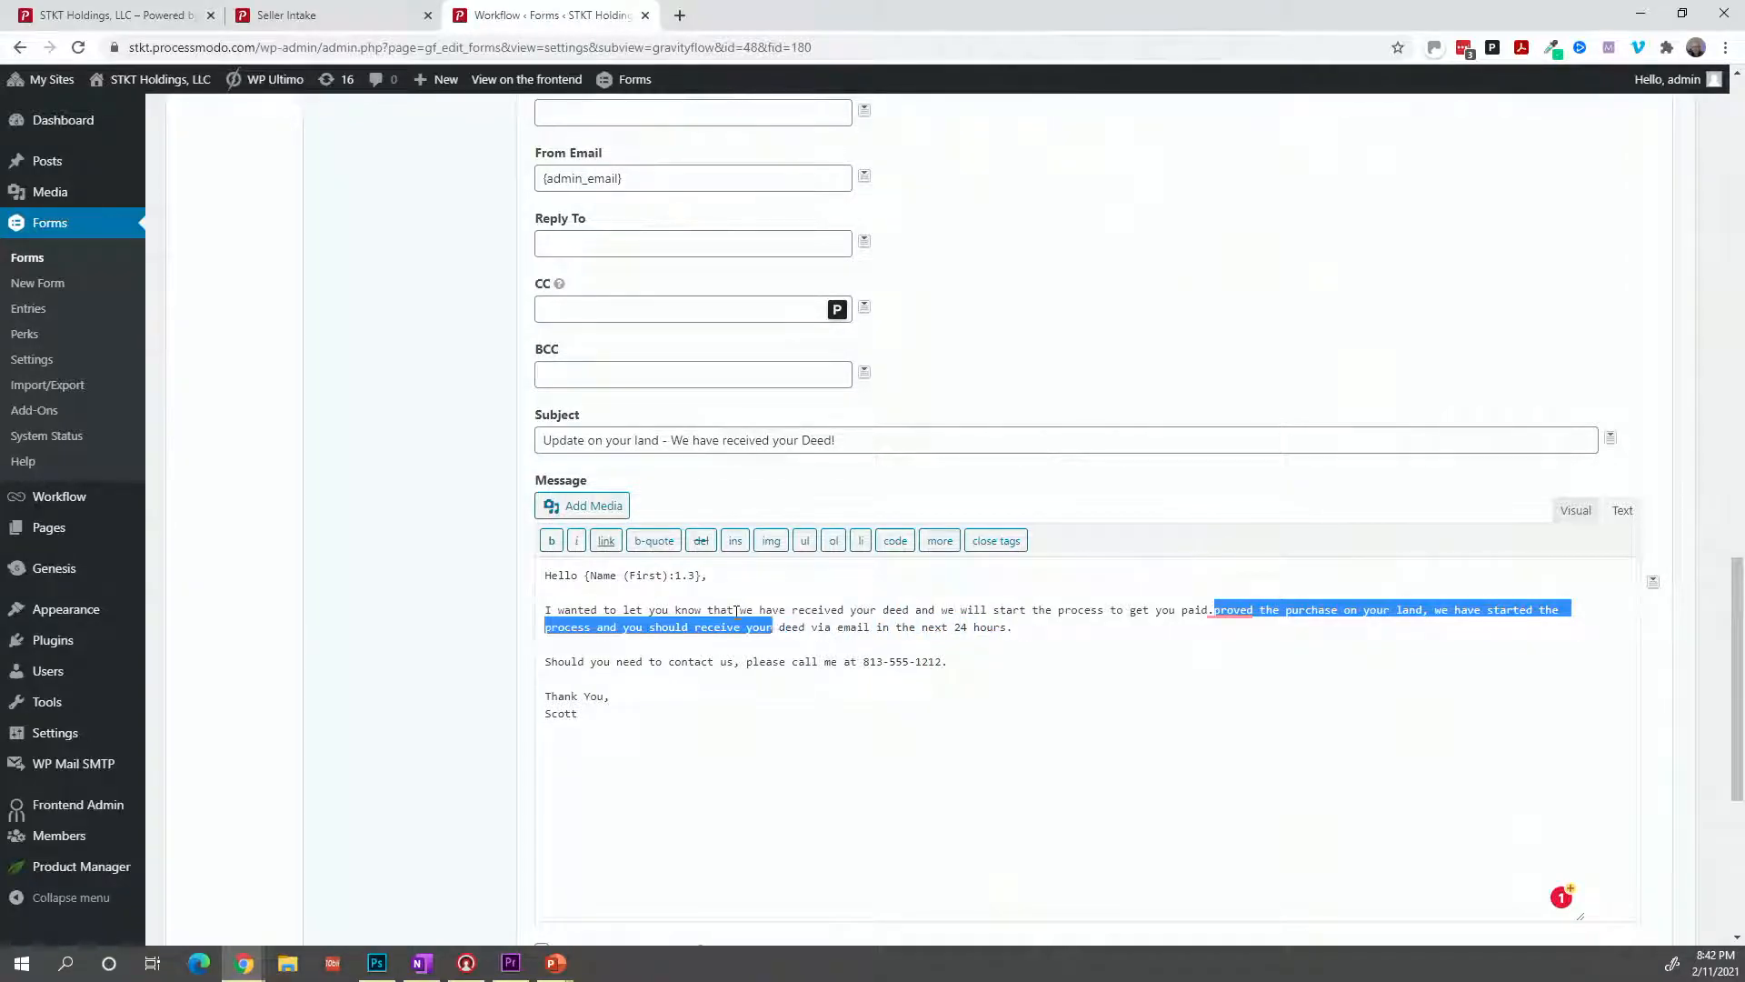
key("shift+Right")
key("shift+Right")
key("shift+Right")
key("shift+Right")
key("shift+Right")
key("shift+Right")
key("shift+Right")
key("shift+Right")
key("shift+Right")
key("shift+Right")
key("shift+Right")
key("shift+Right")
key("shift+Right")
key("shift+Right")
key("shift+Right")
key("shift+Right")
key("shift+Right")
key("shift+Right")
key("shift+Right")
key("shift+Right")
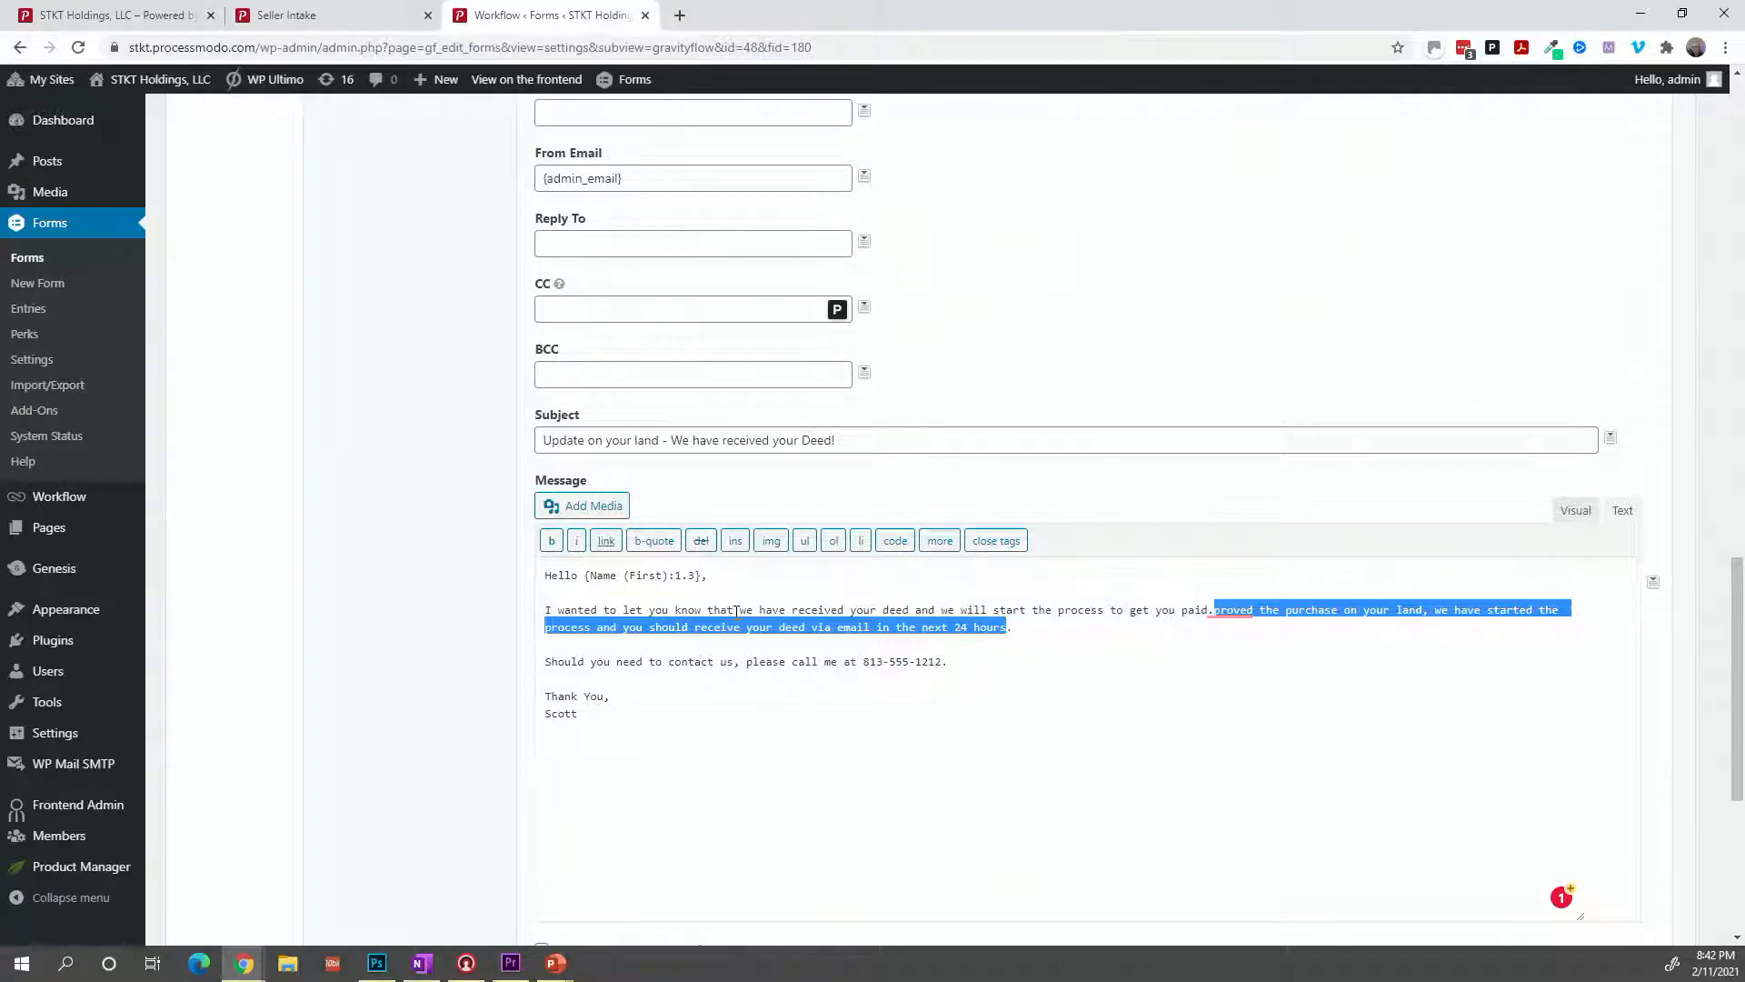
type("Y")
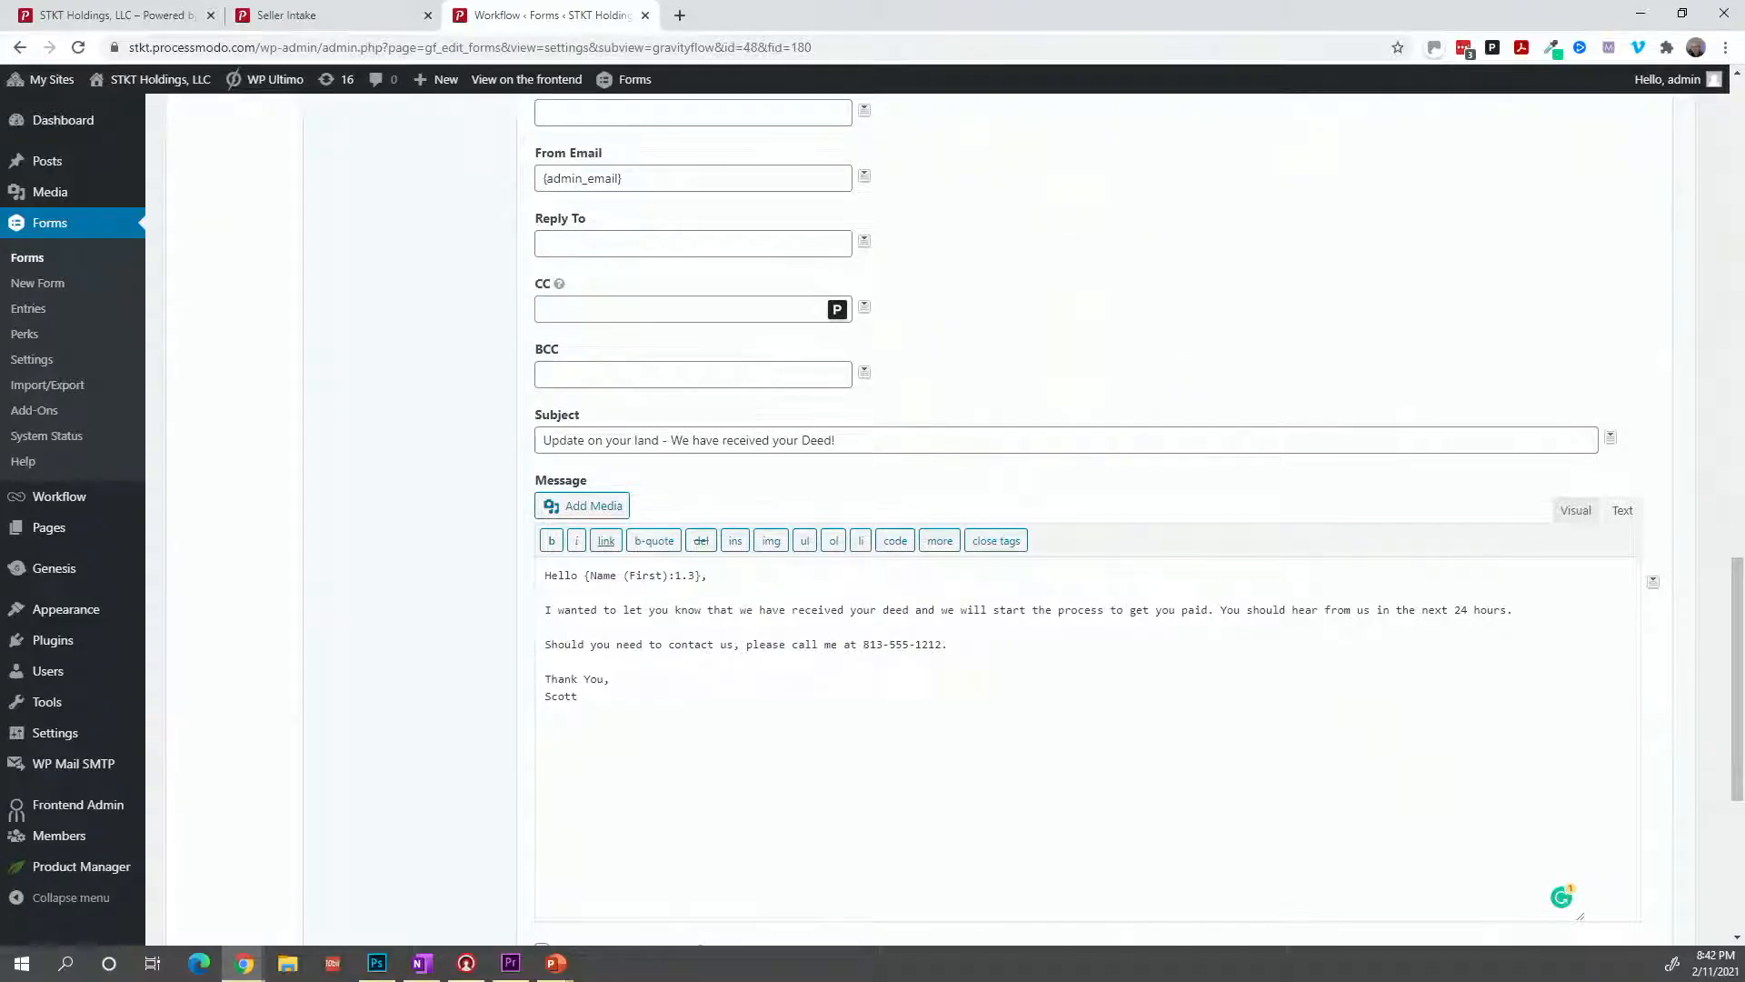
scroll(495, 650, "down", 4)
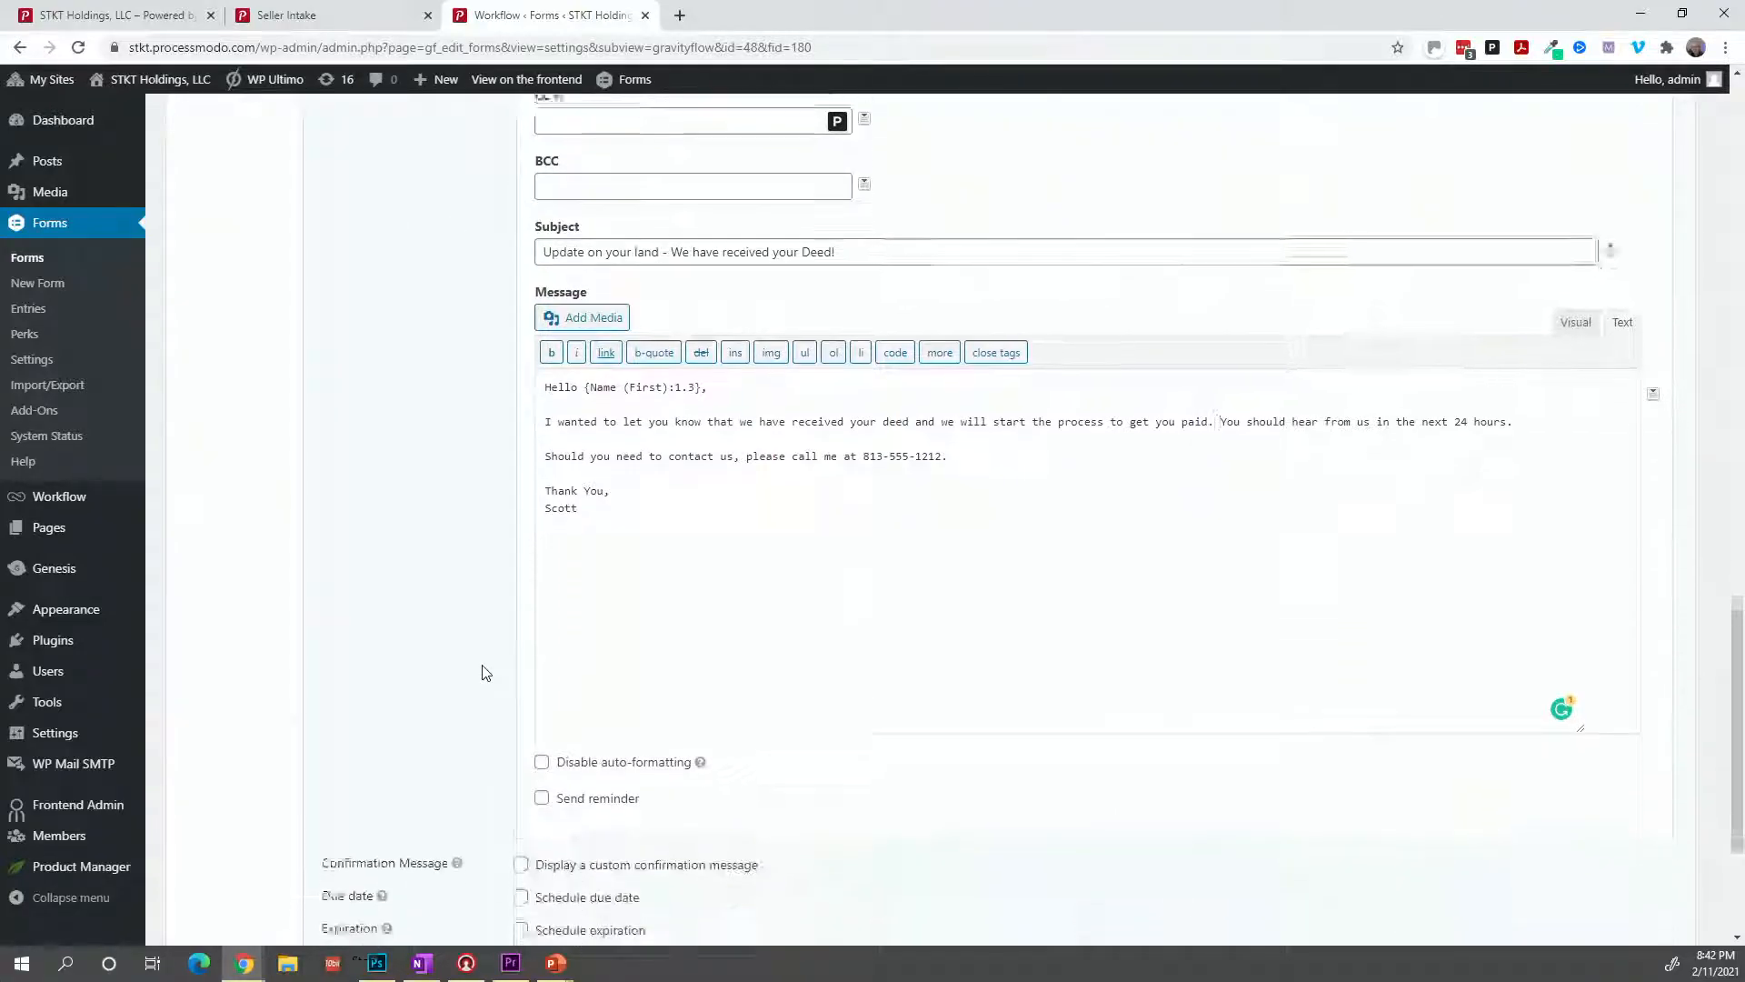
left_click(414, 888)
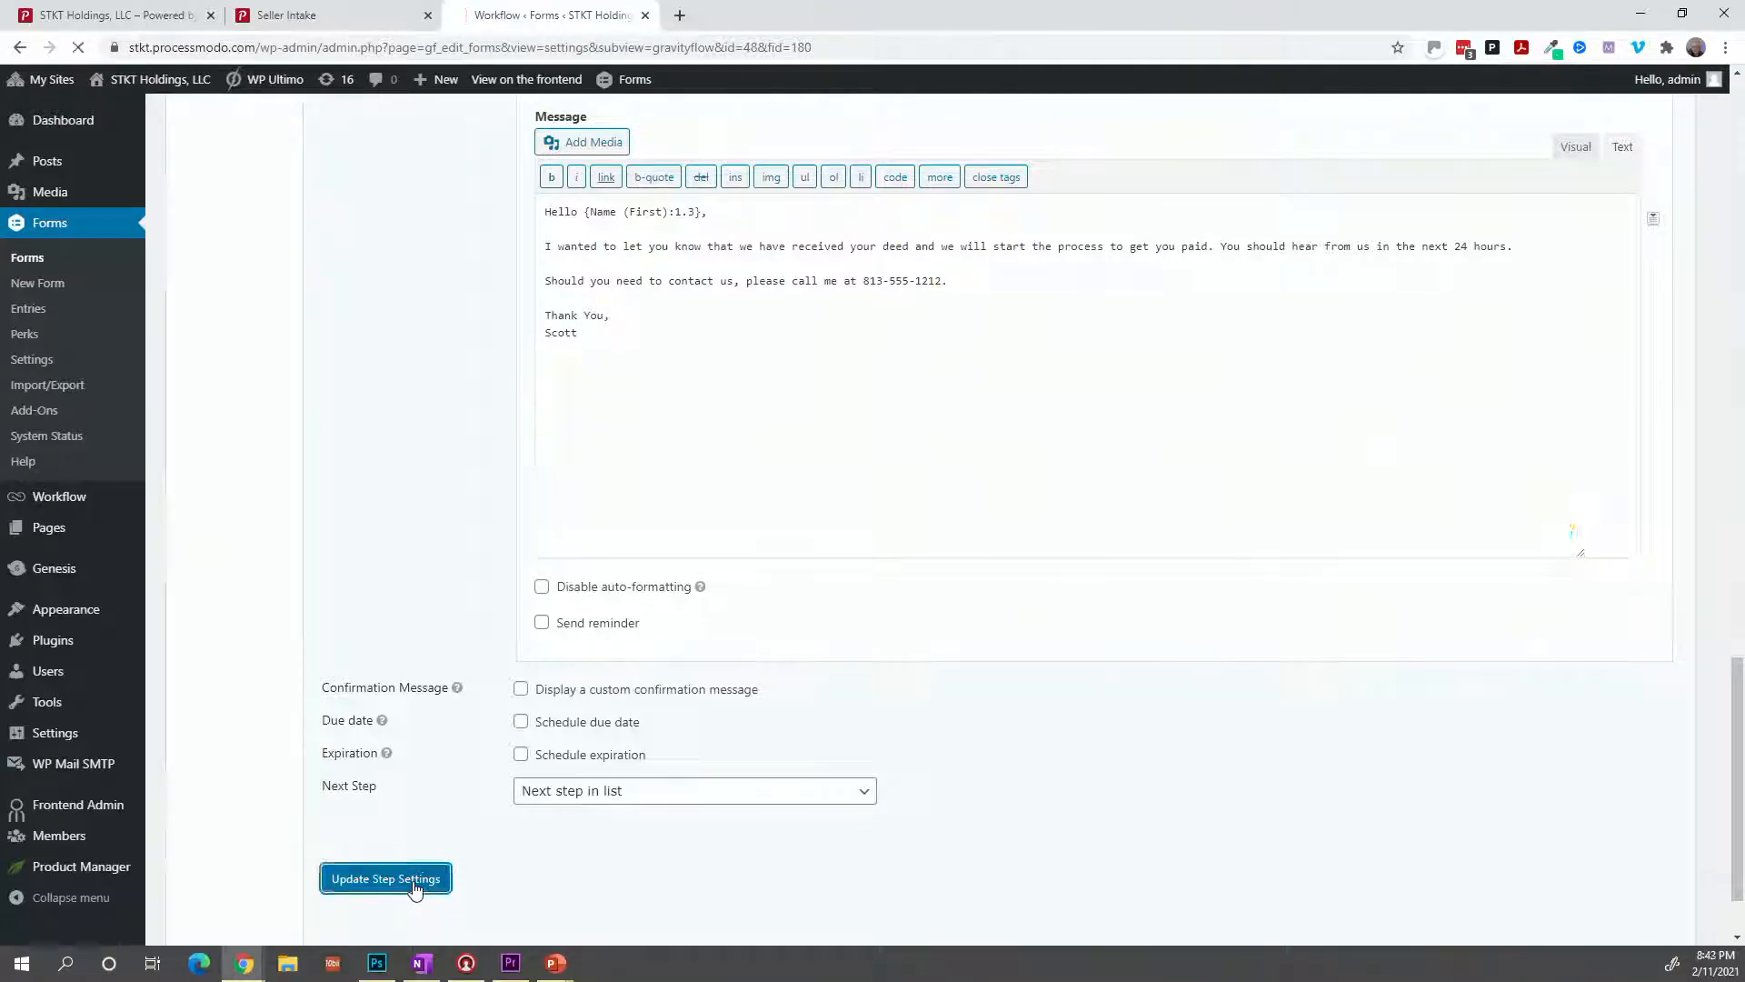
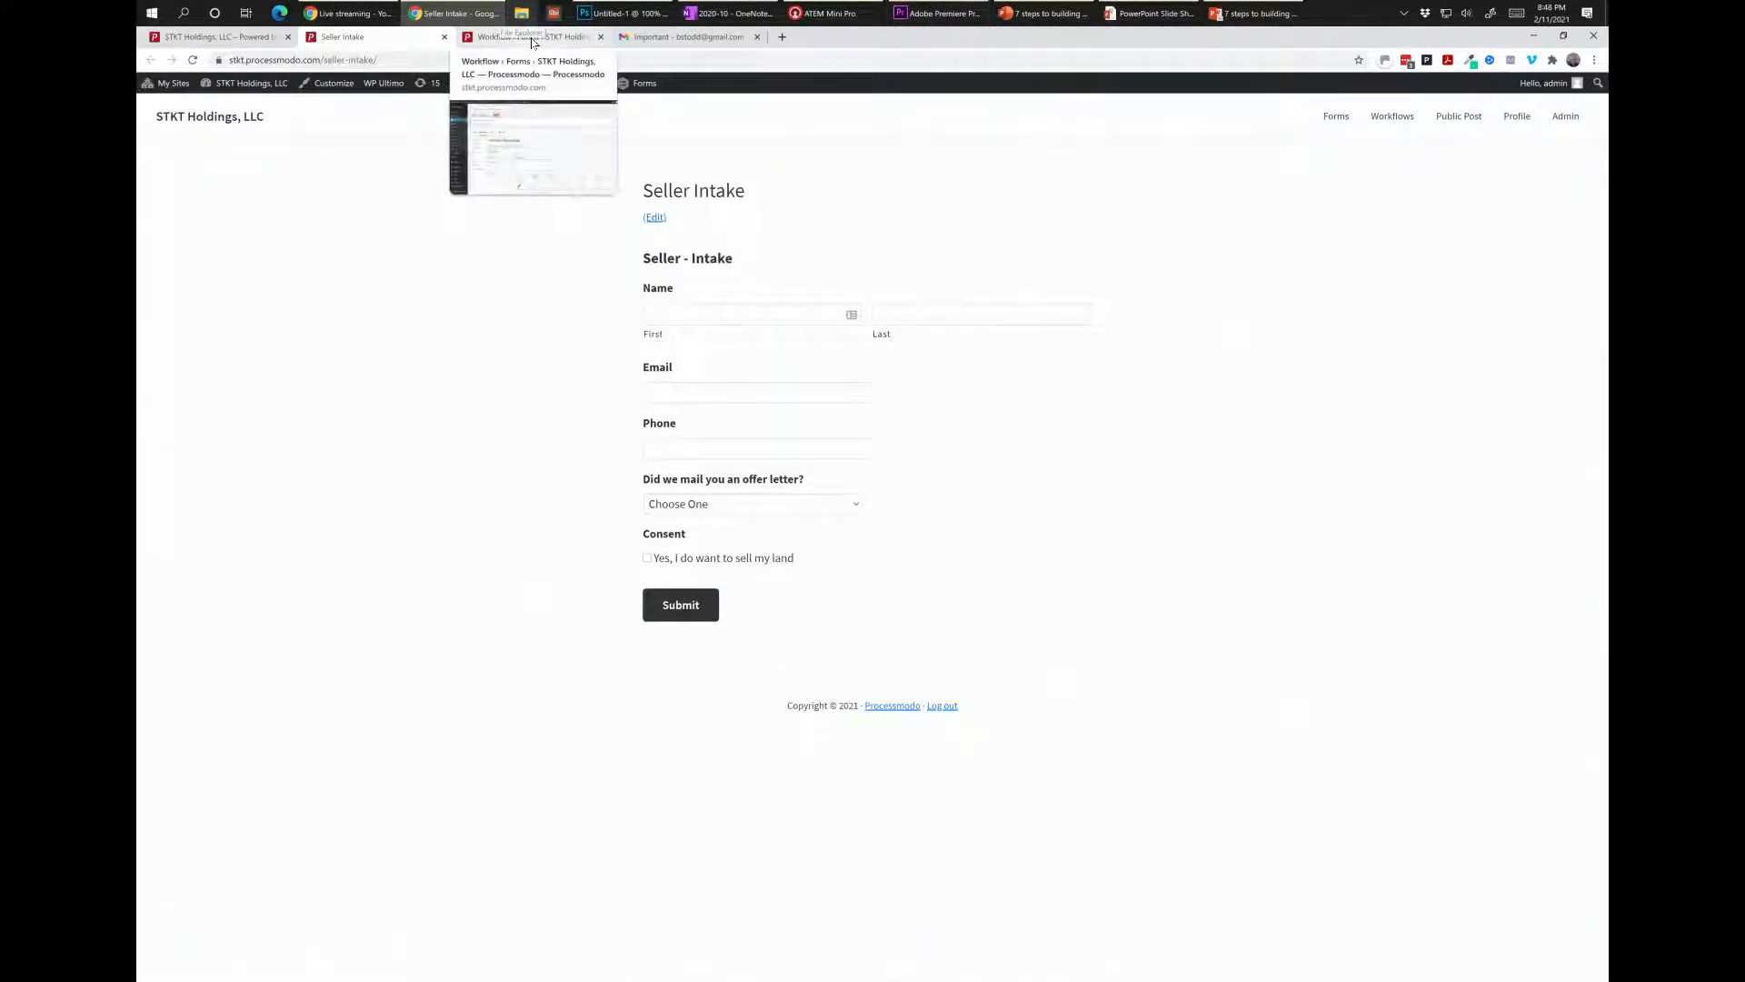
Bring up the saved Deed Recorded step's Workflow Step Settings page.
left_click(559, 37)
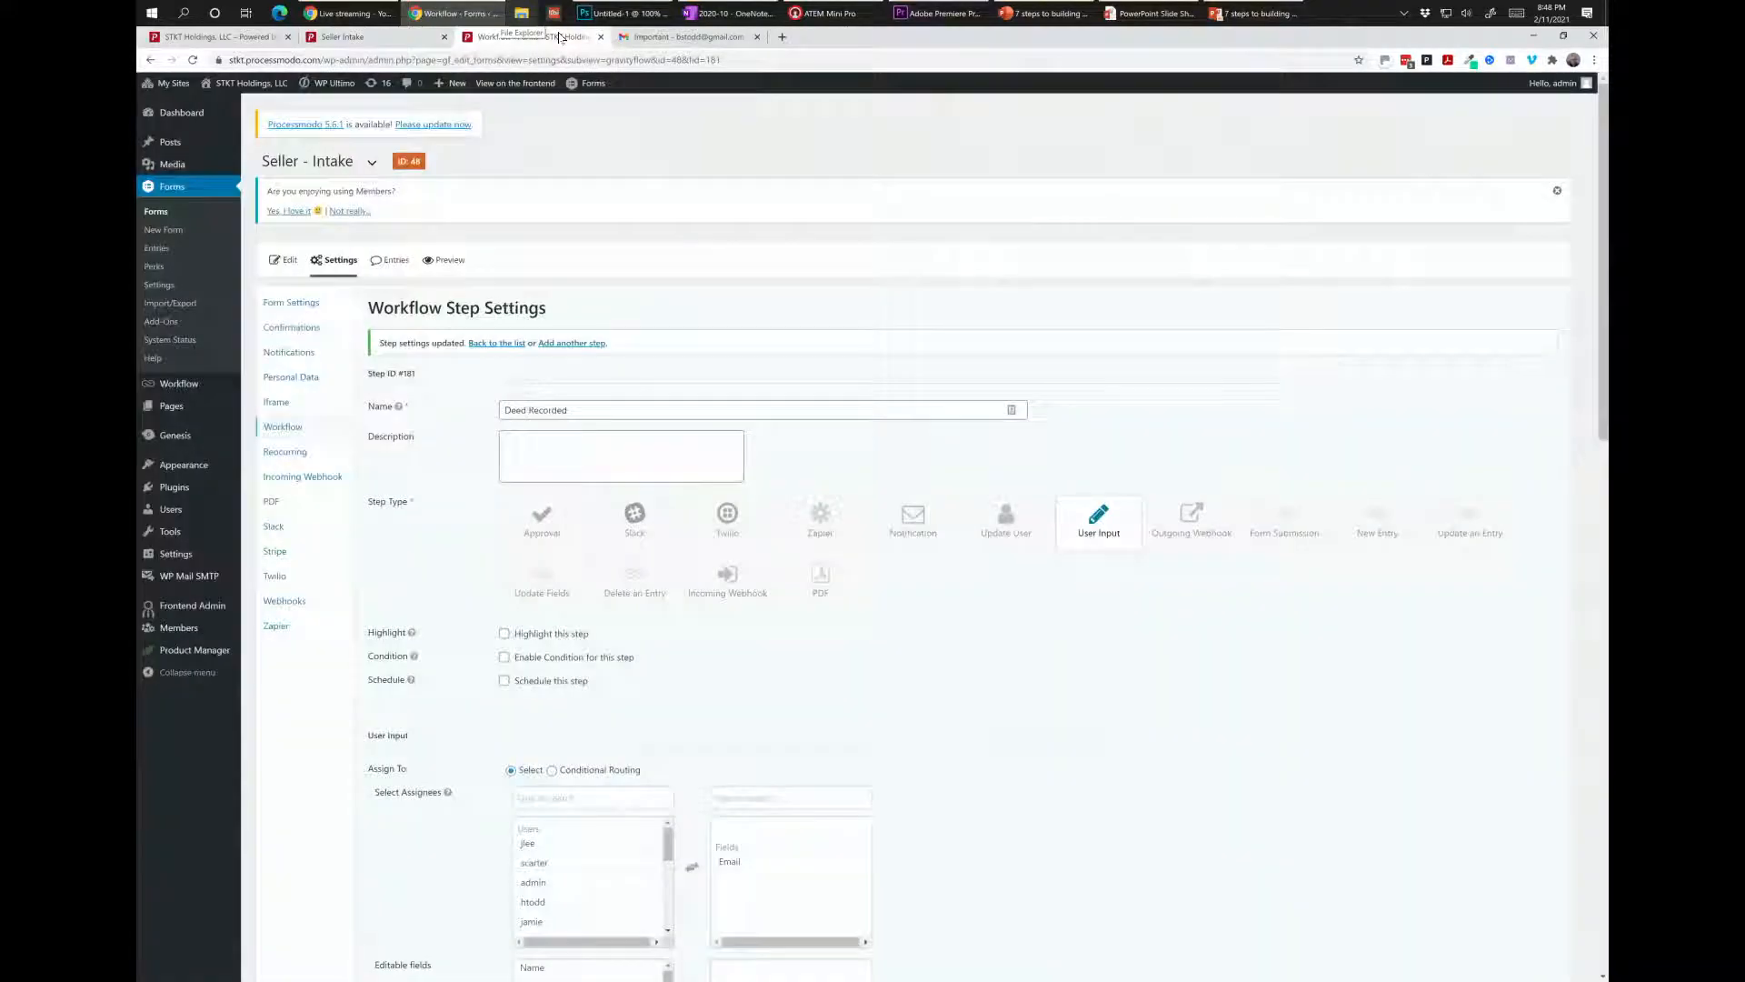
Autofill the Seller Intake form with a saved contact and change the last name to 'Seller'.
left_click(425, 38)
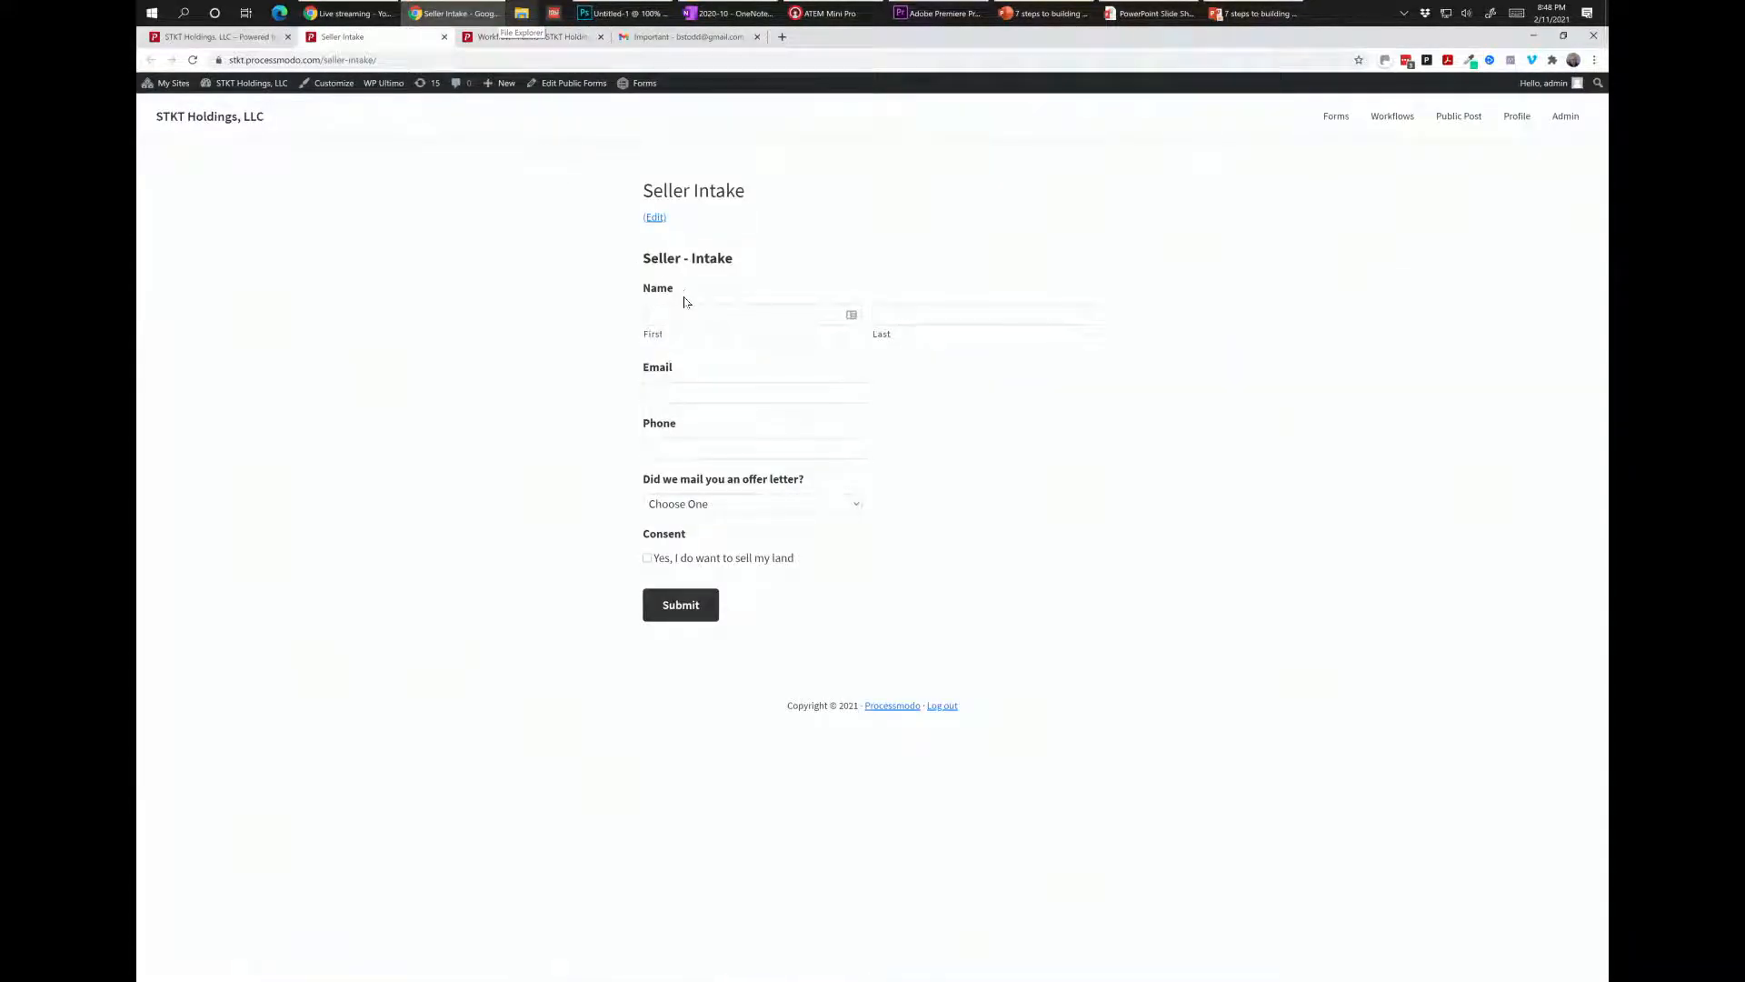
left_click(686, 313)
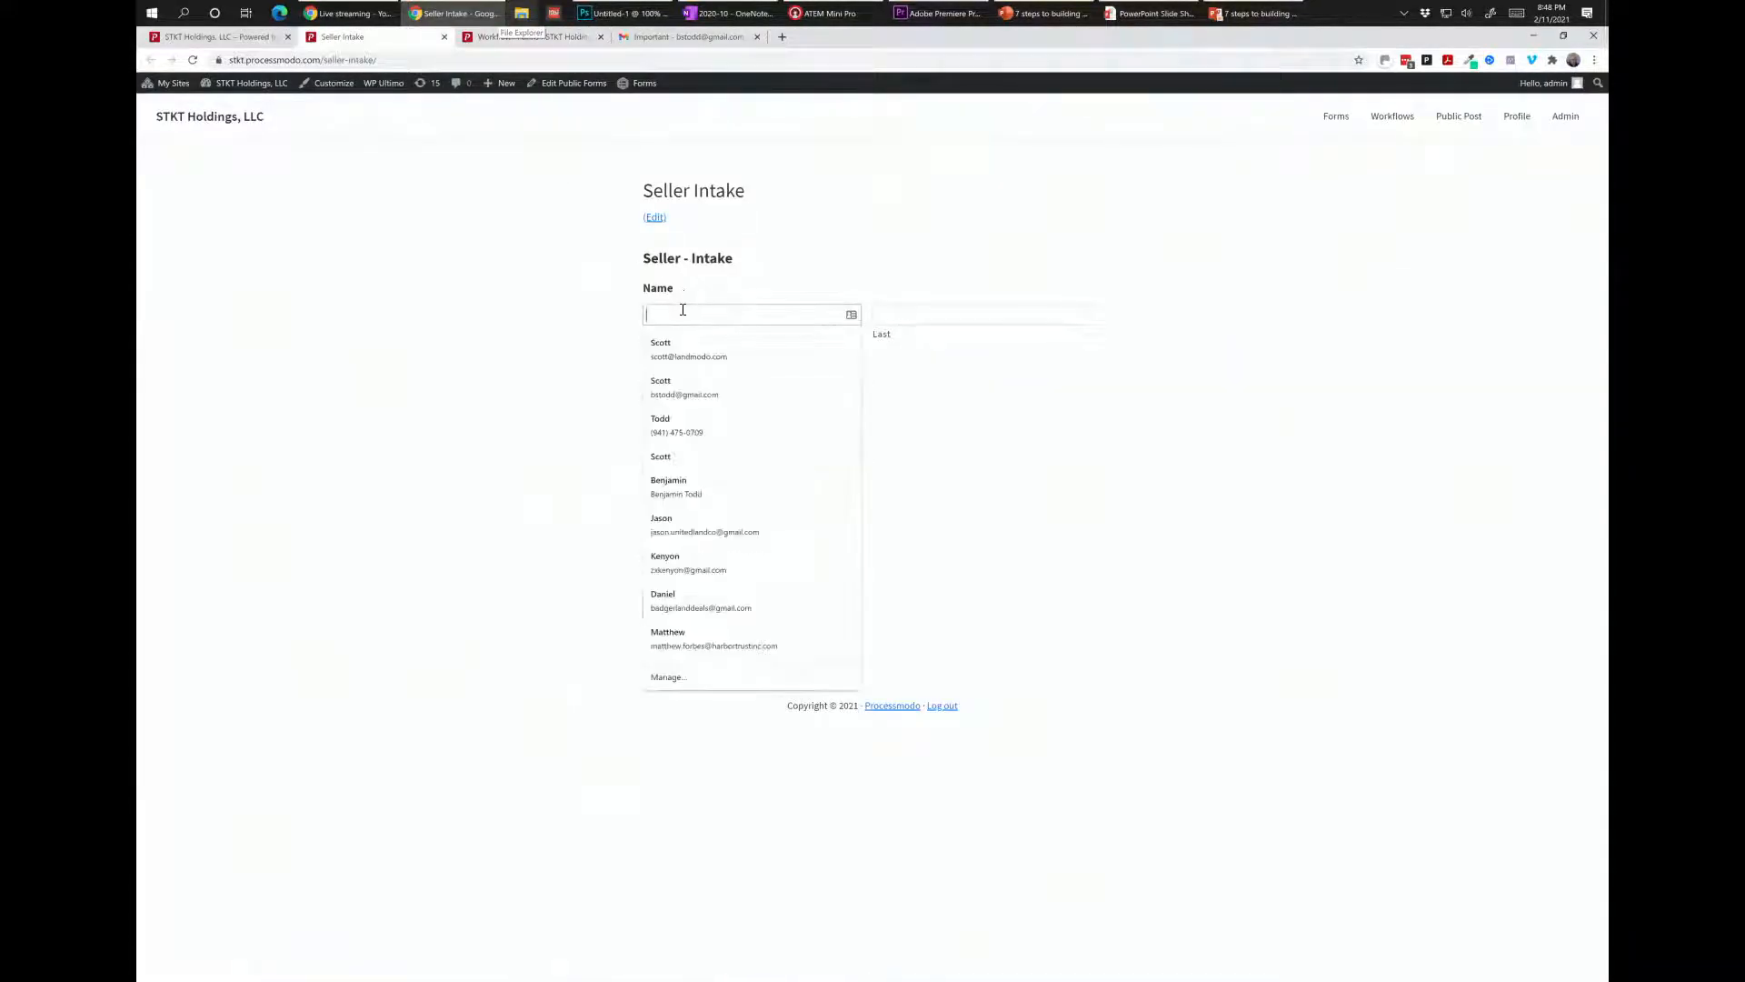
left_click(689, 387)
left_click_drag(903, 315, 855, 320)
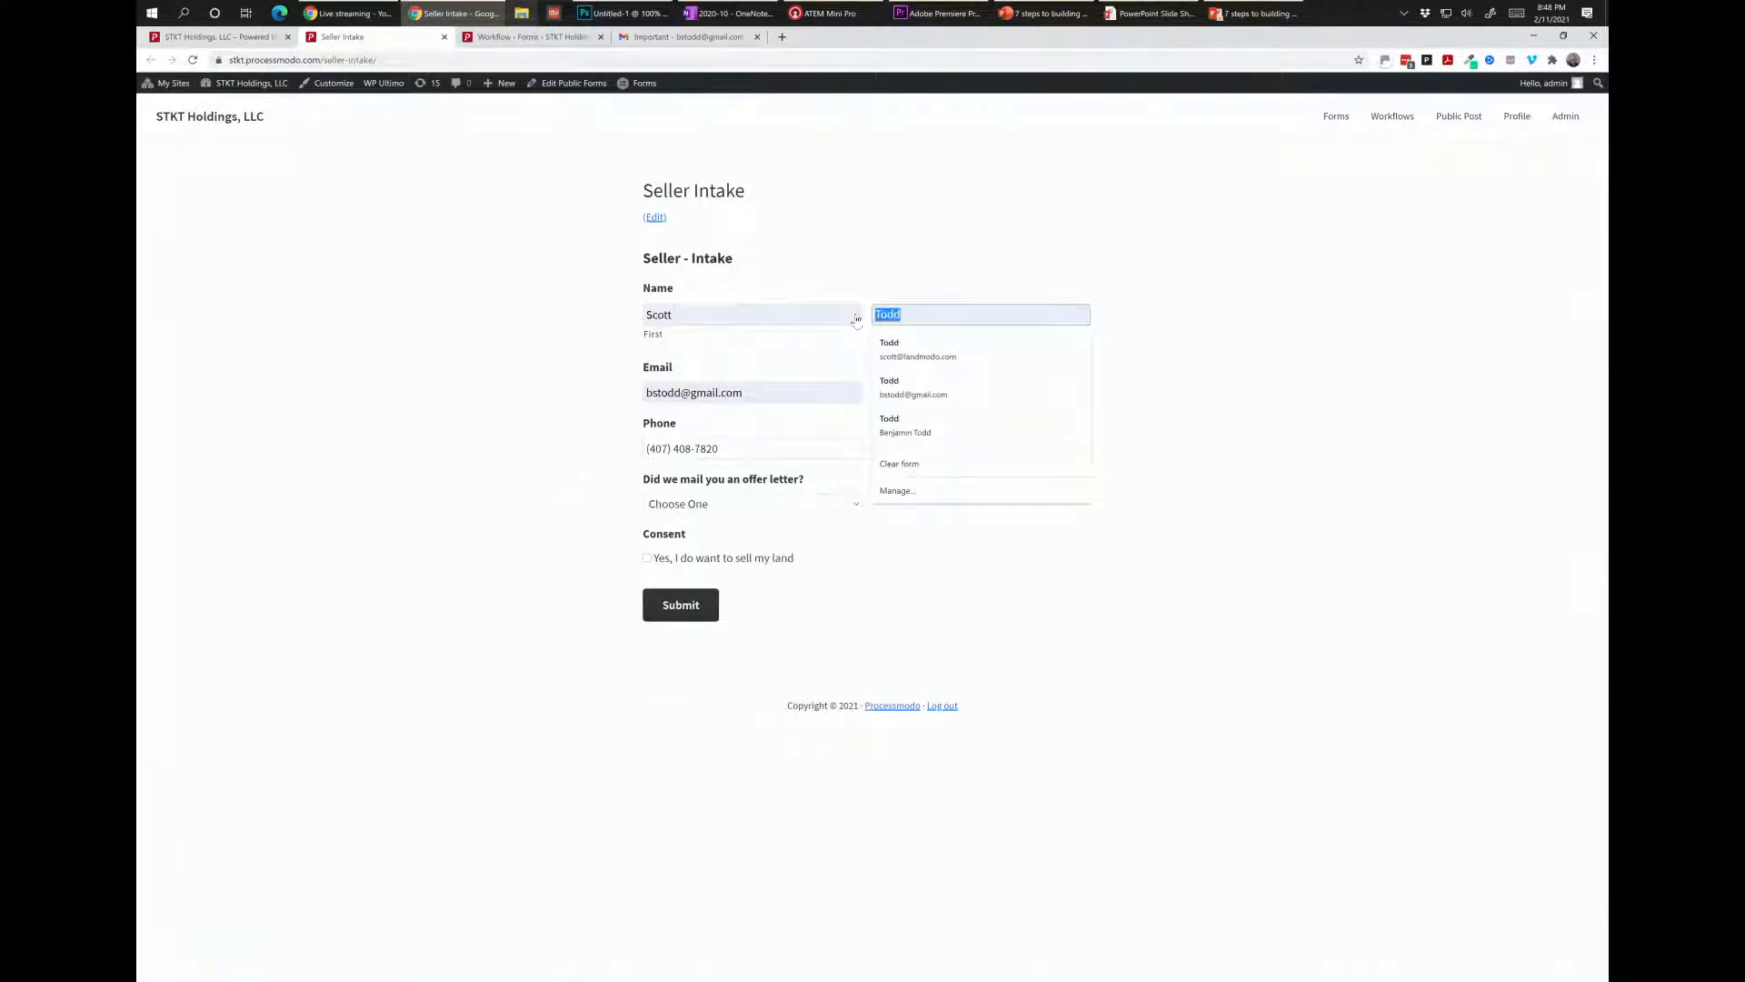
type("Seller")
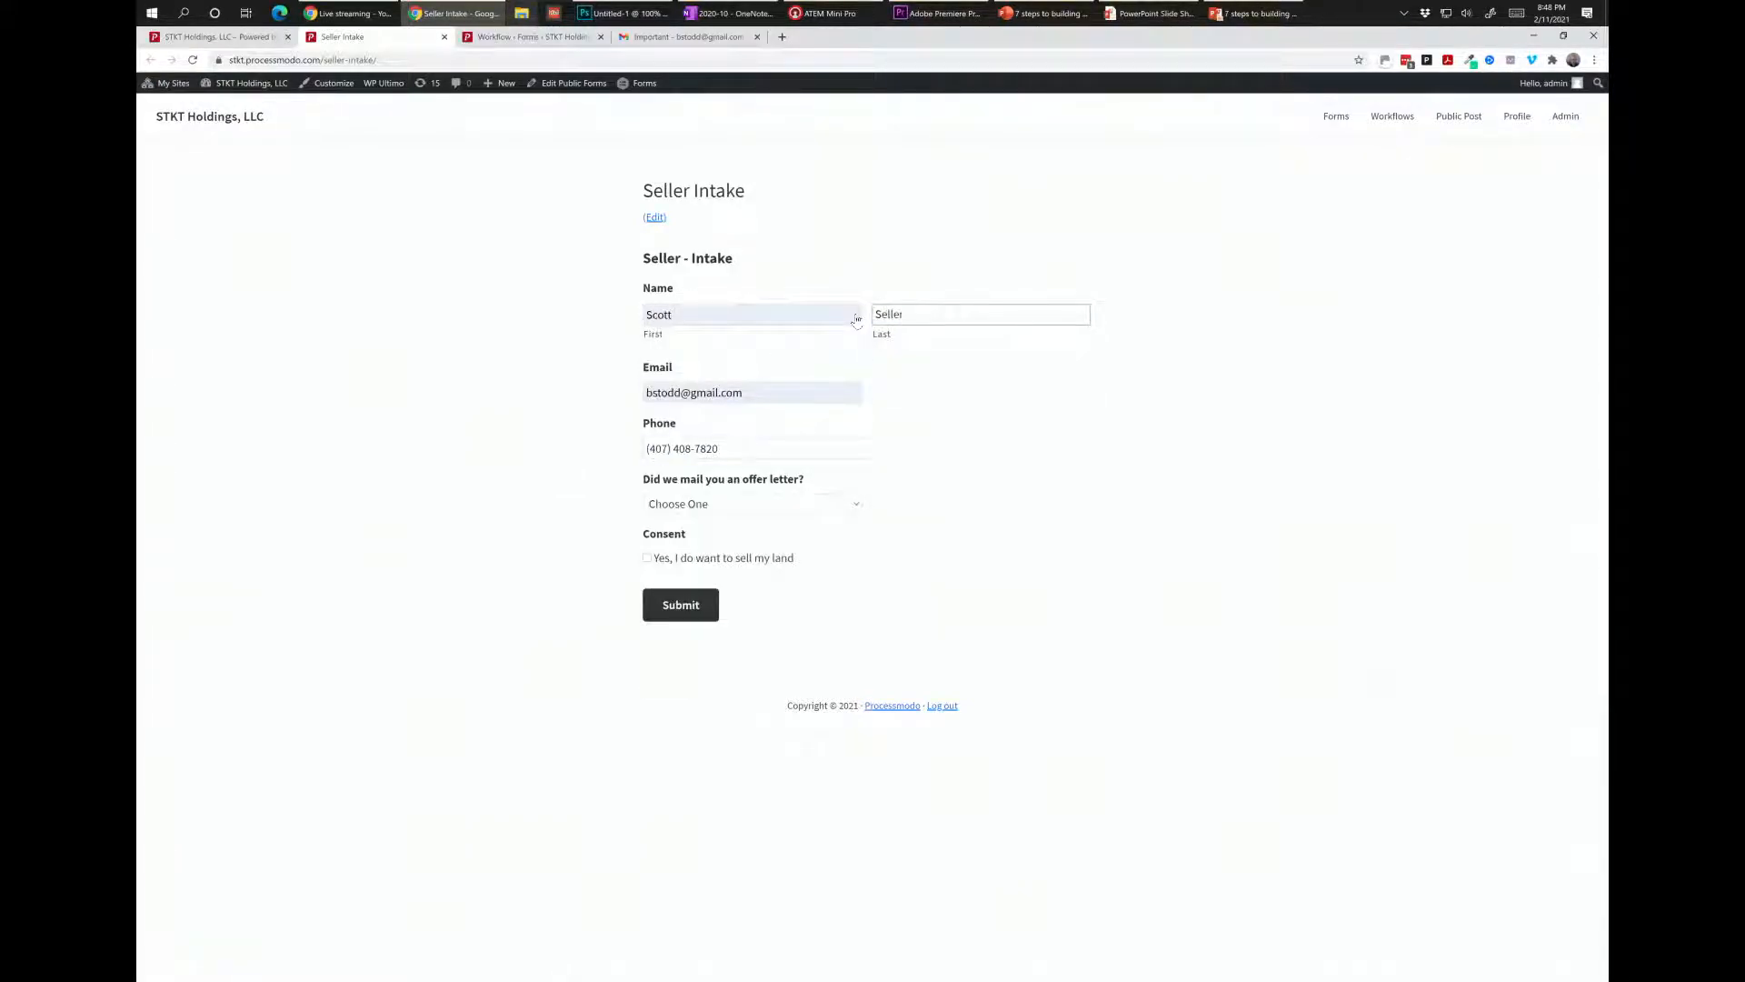
Answer offer letter Yes with Offer ID 123456, other properties No, give consent, and submit.
left_click(724, 513)
left_click(710, 537)
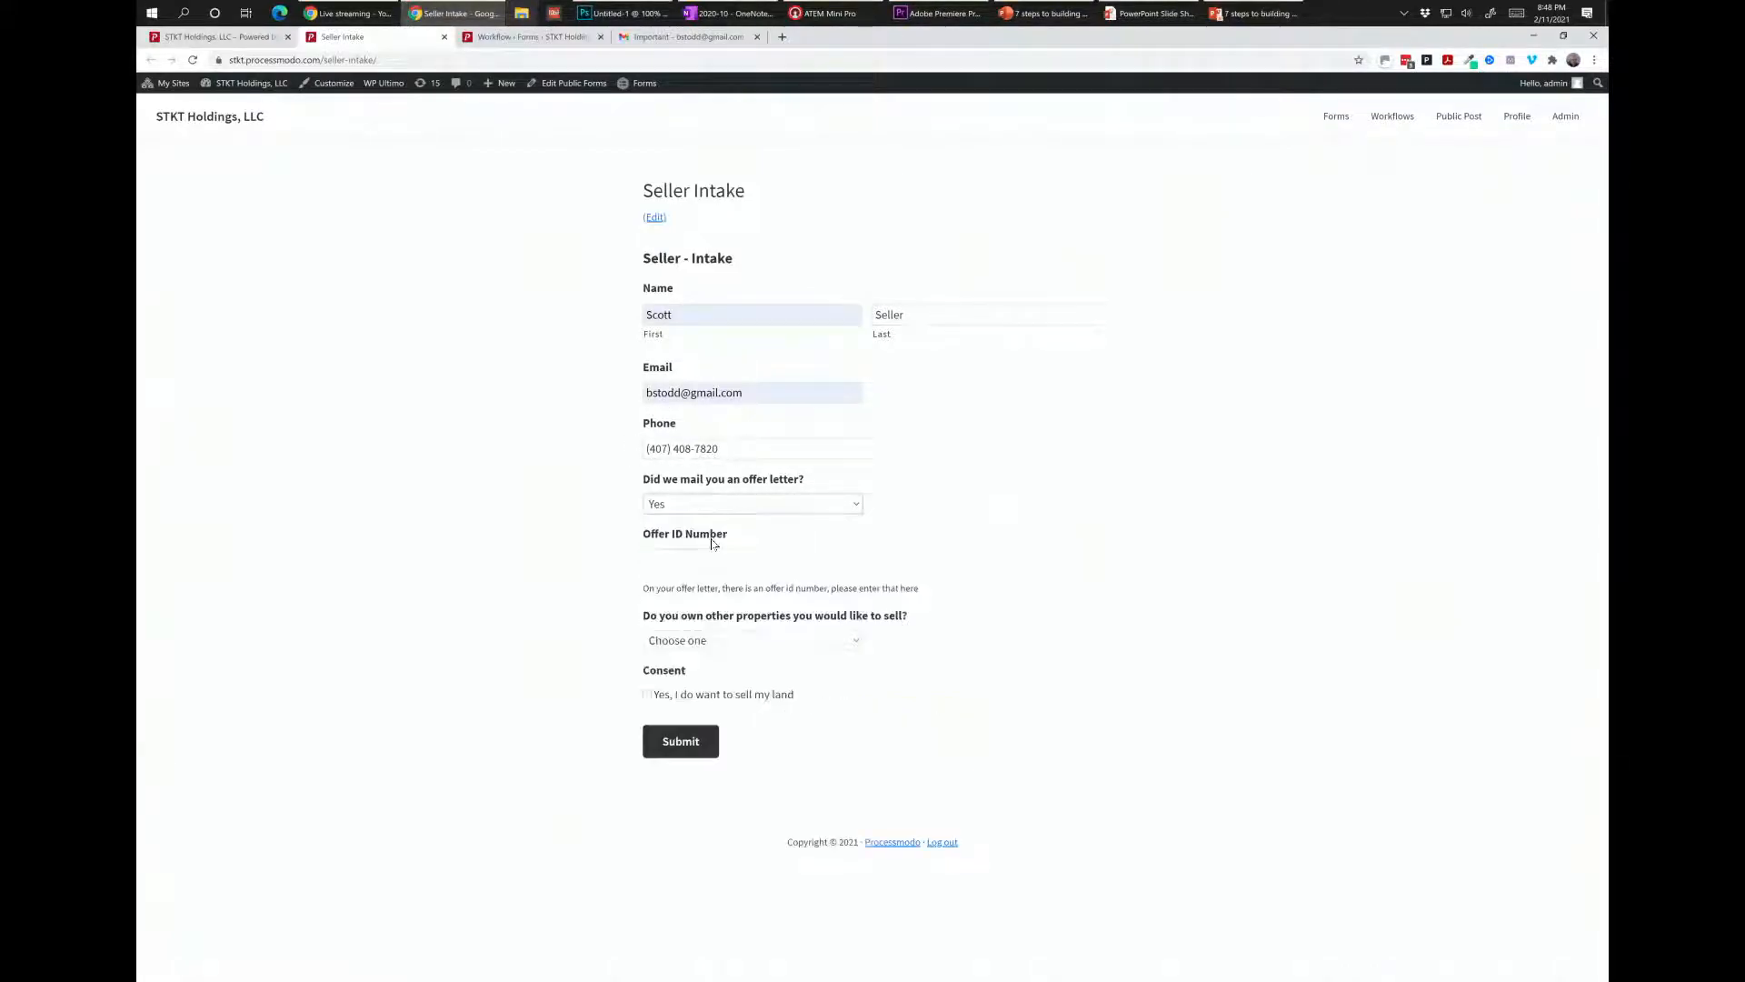
left_click(712, 556)
type("123")
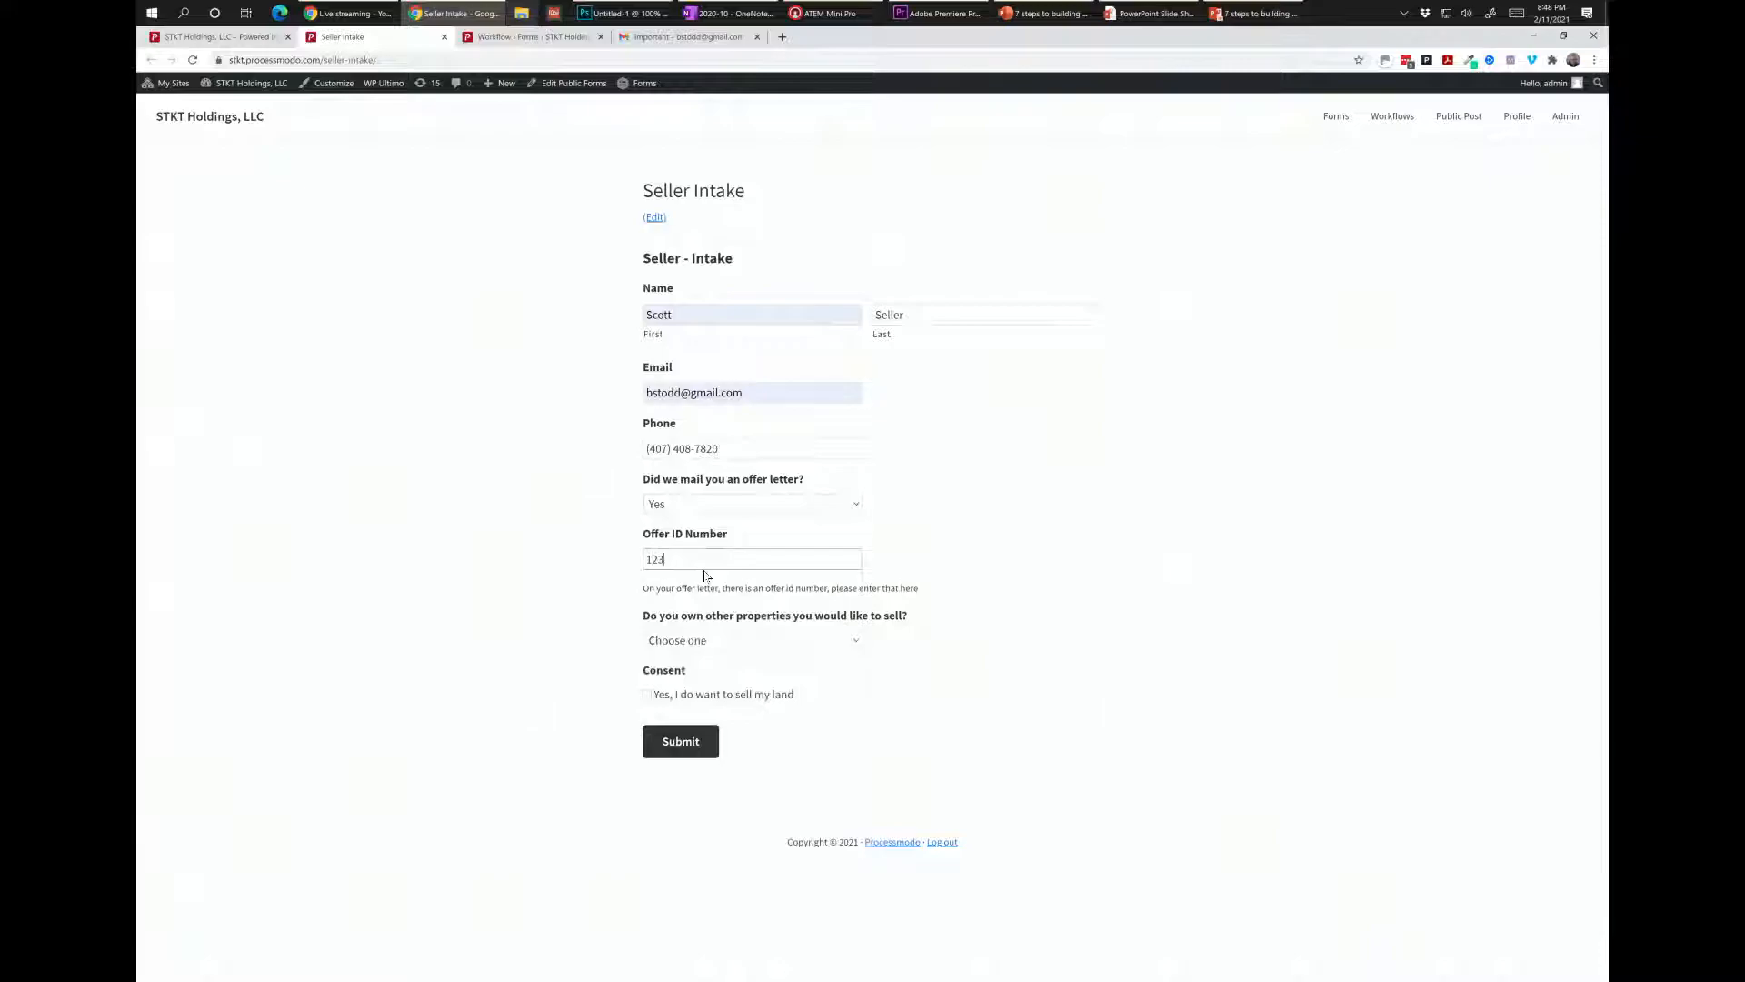
type("456")
left_click(680, 641)
left_click(675, 702)
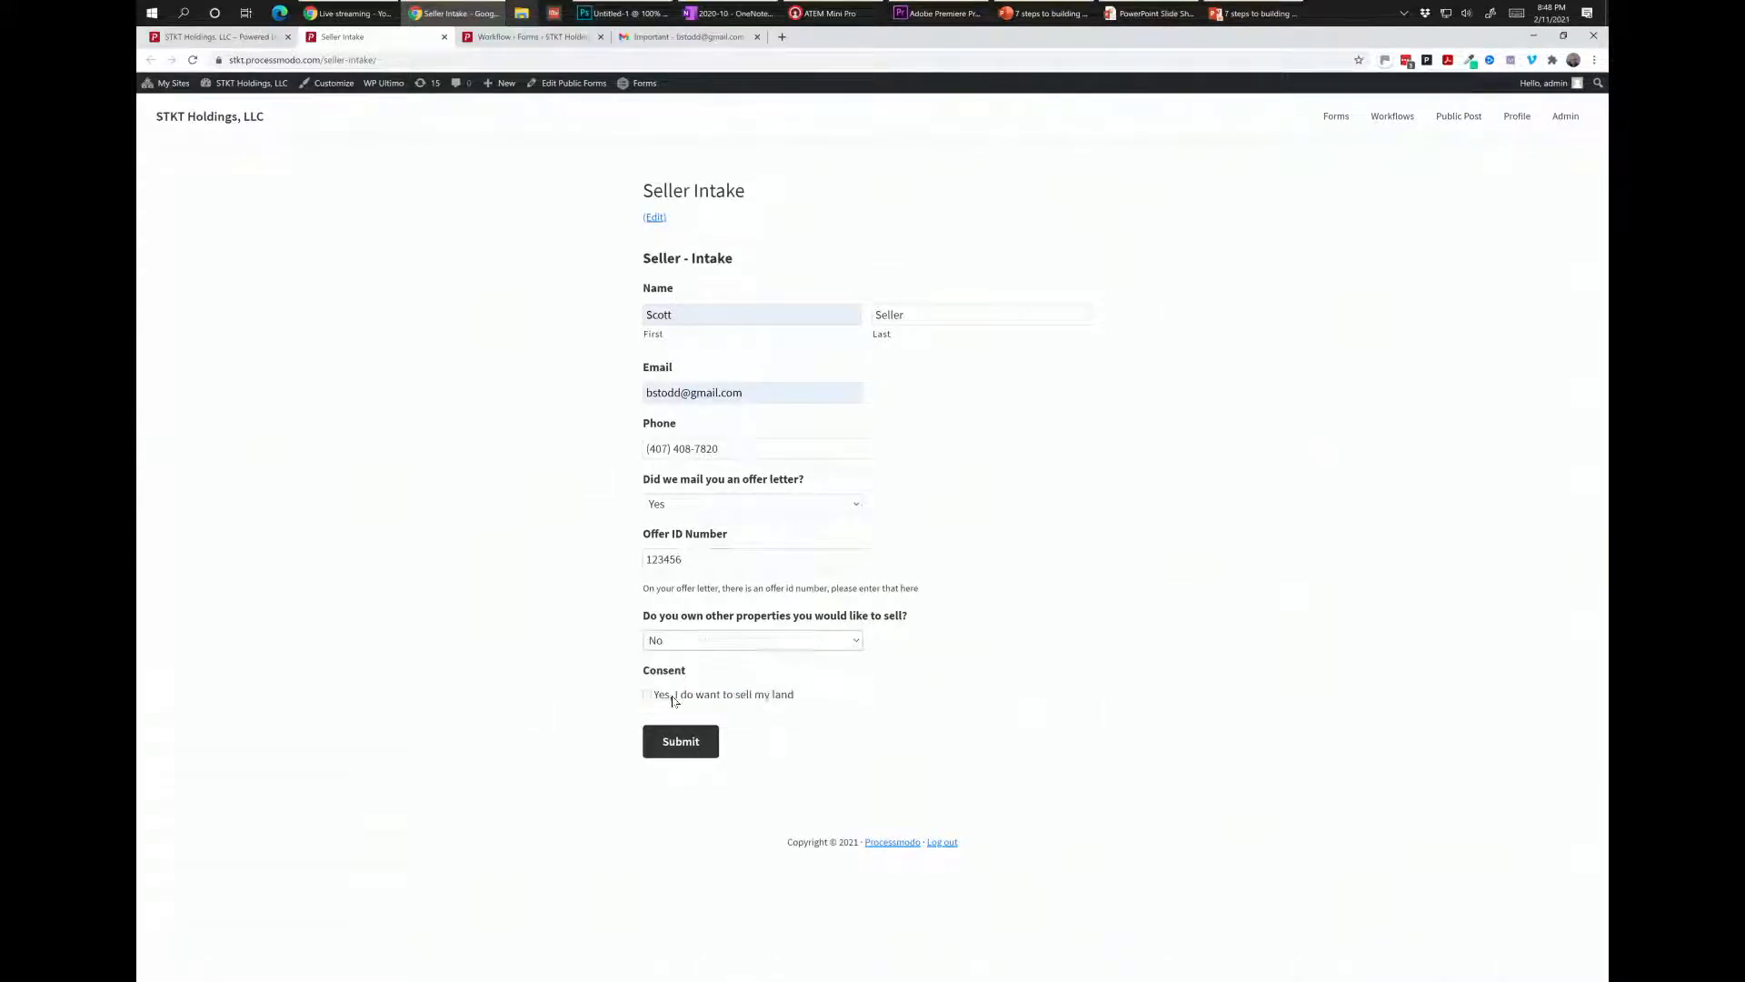
left_click(647, 696)
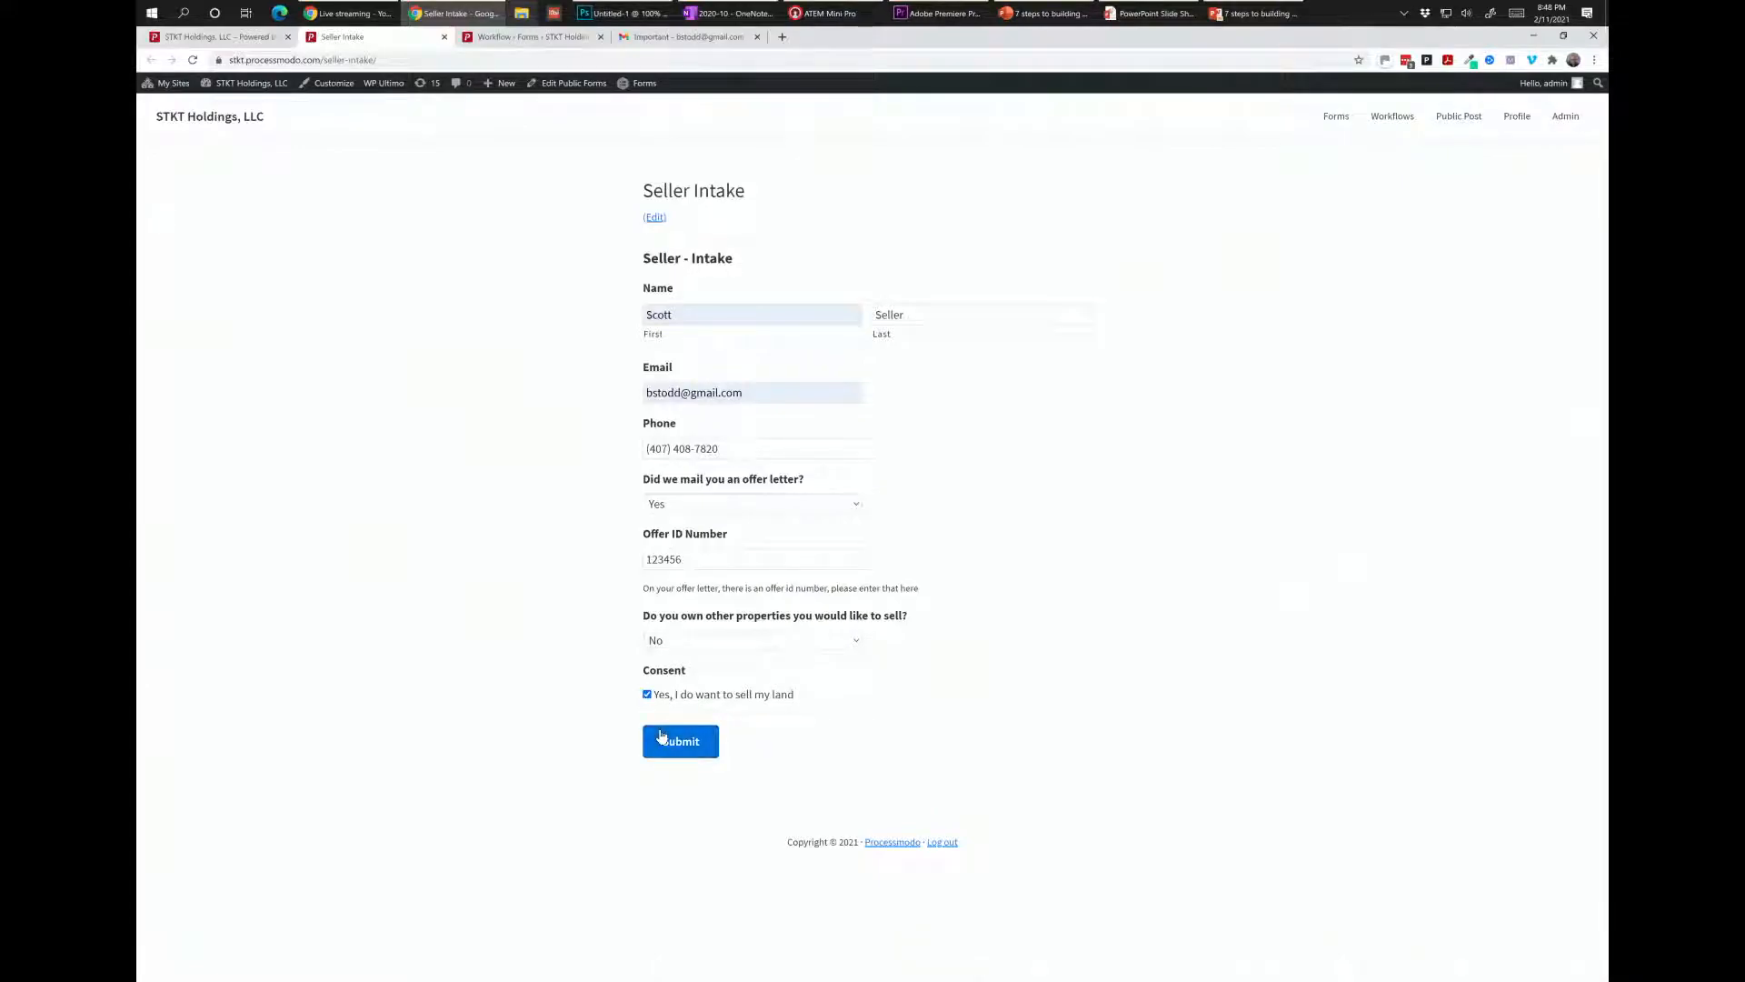
left_click(662, 737)
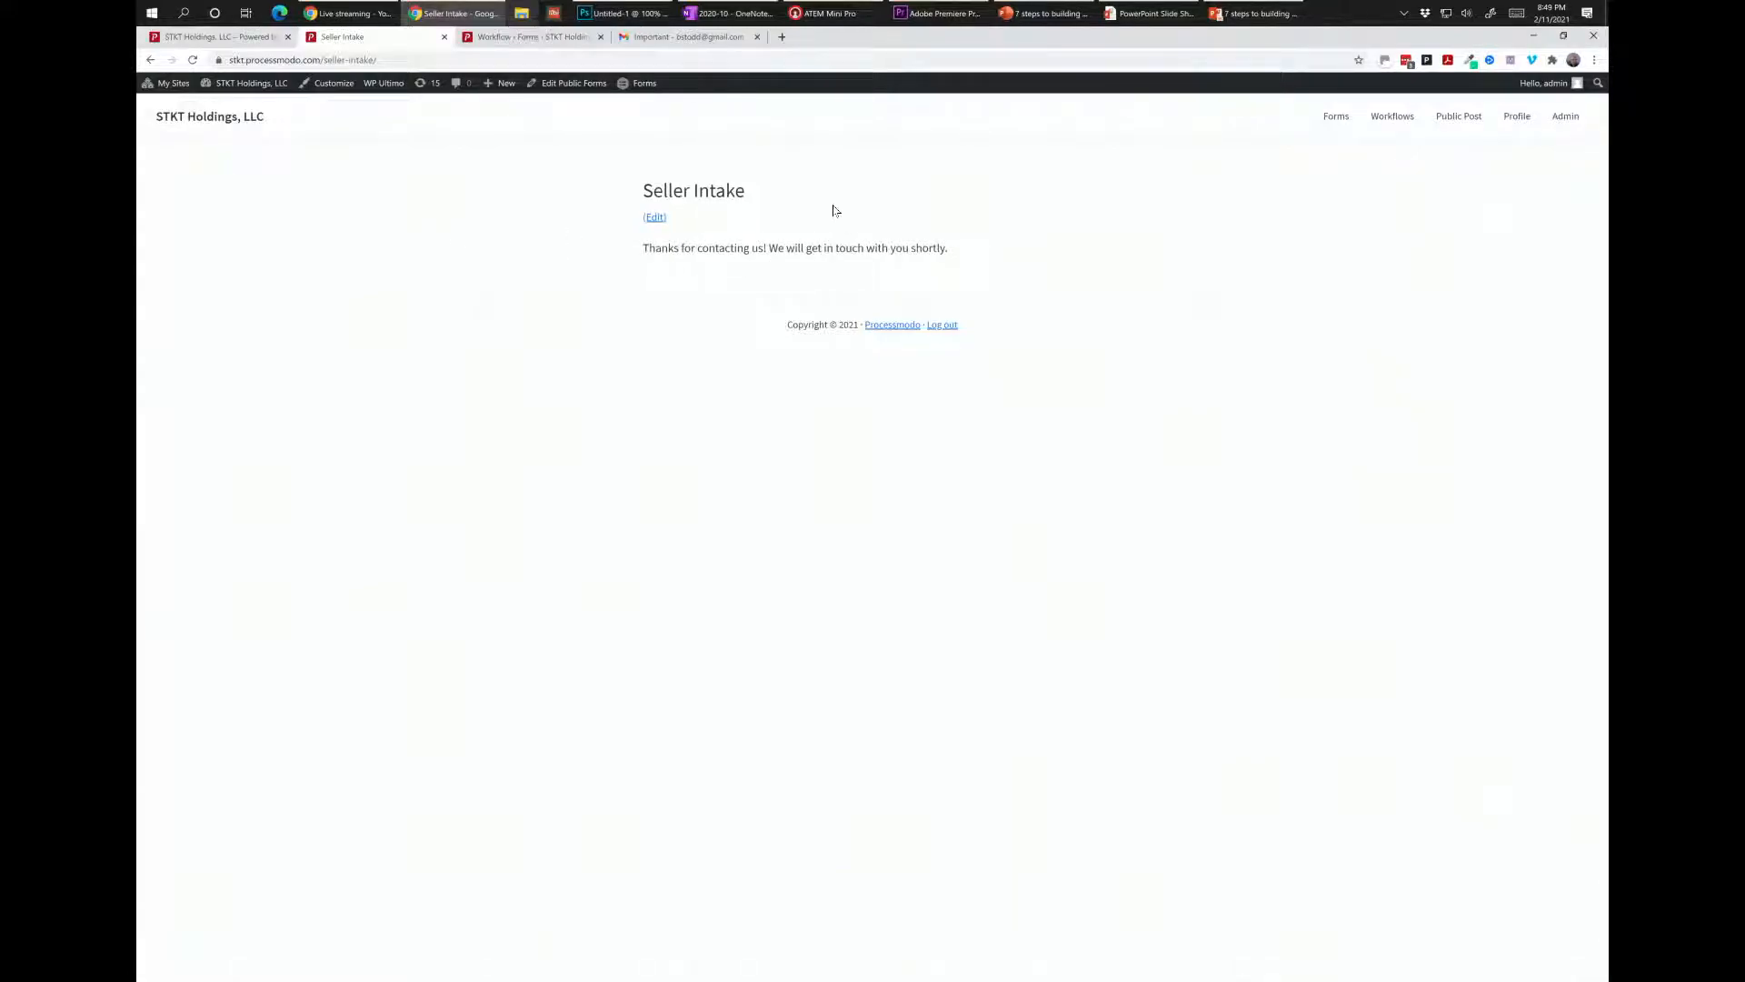
Reload the Workflow Inbox and open the new Seller - Intake entry 357.
left_click(227, 41)
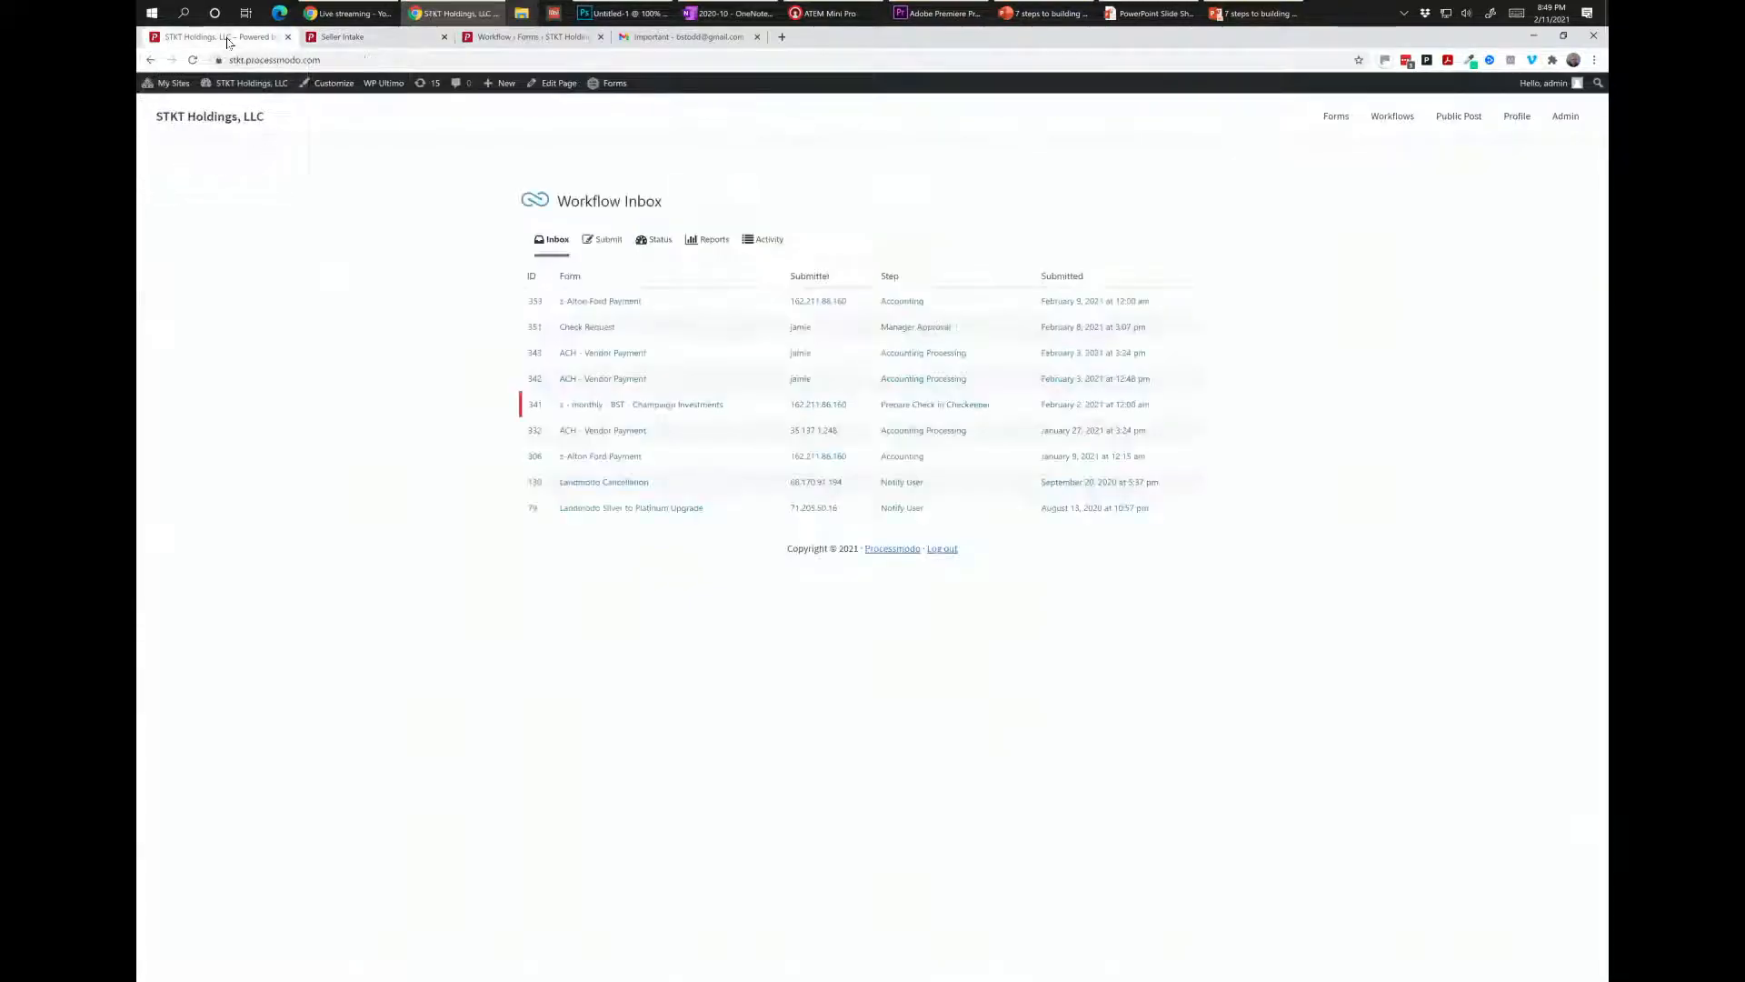
left_click(192, 60)
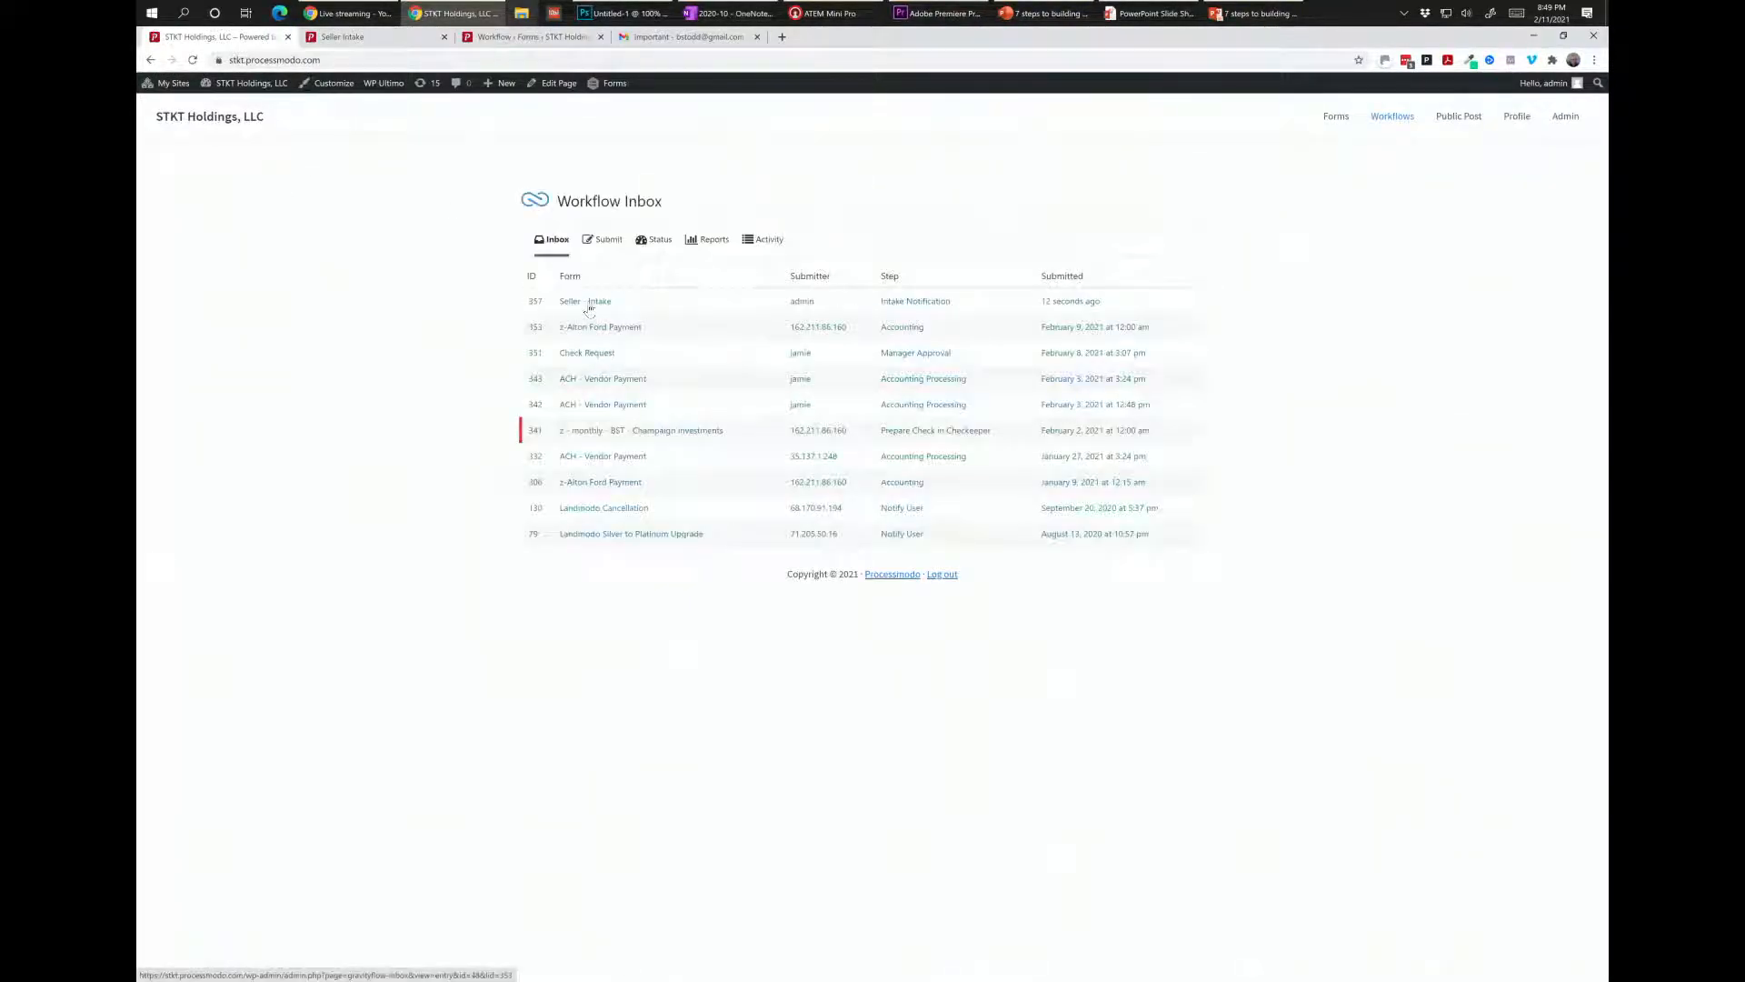
left_click(596, 303)
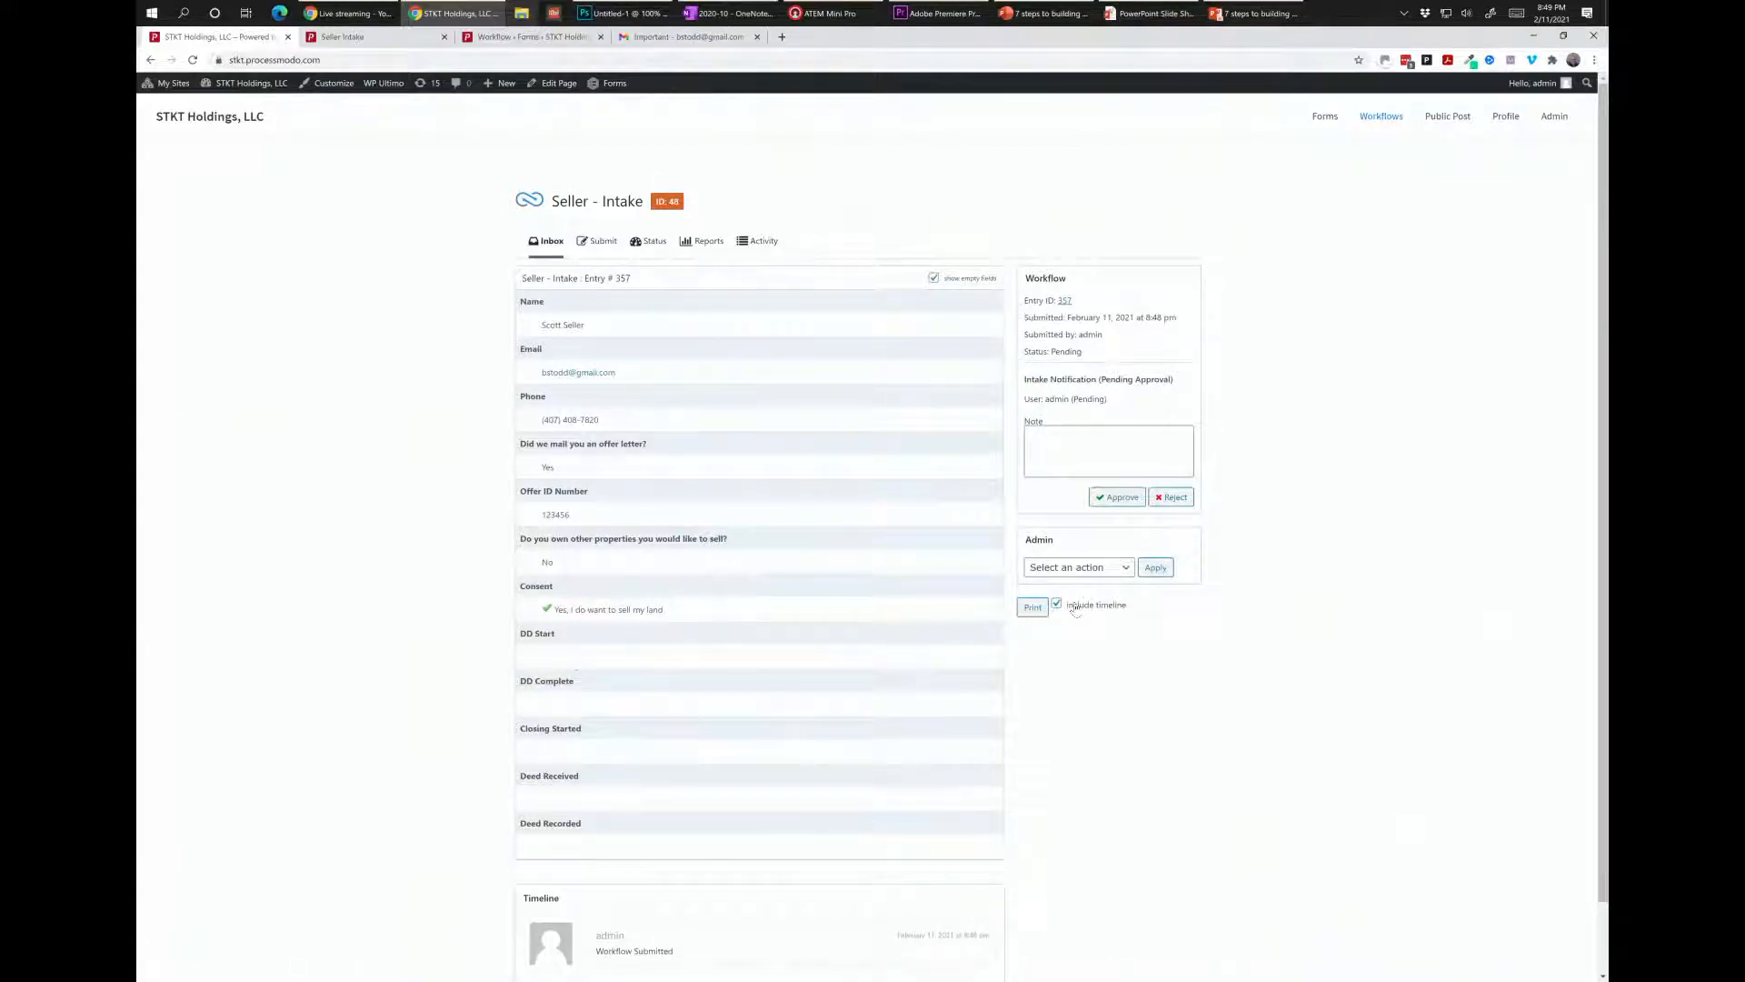
Choose Send to step: DD Start from the Admin action list.
left_click(1077, 573)
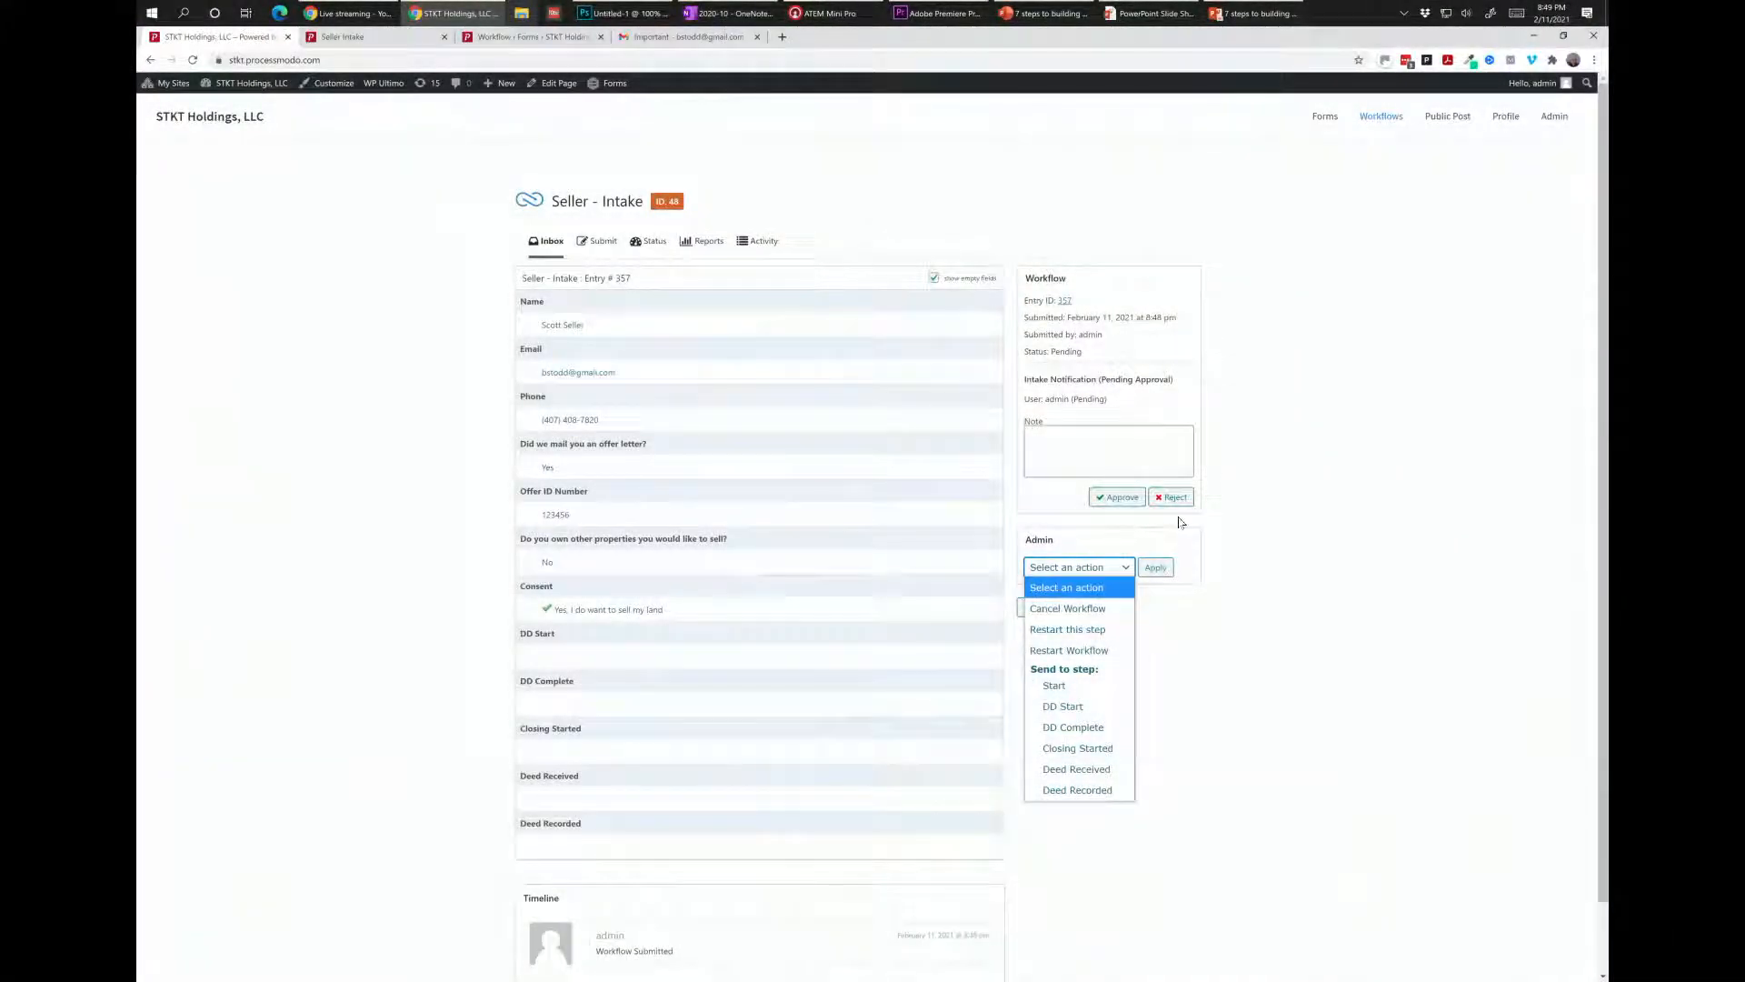
left_click(1183, 523)
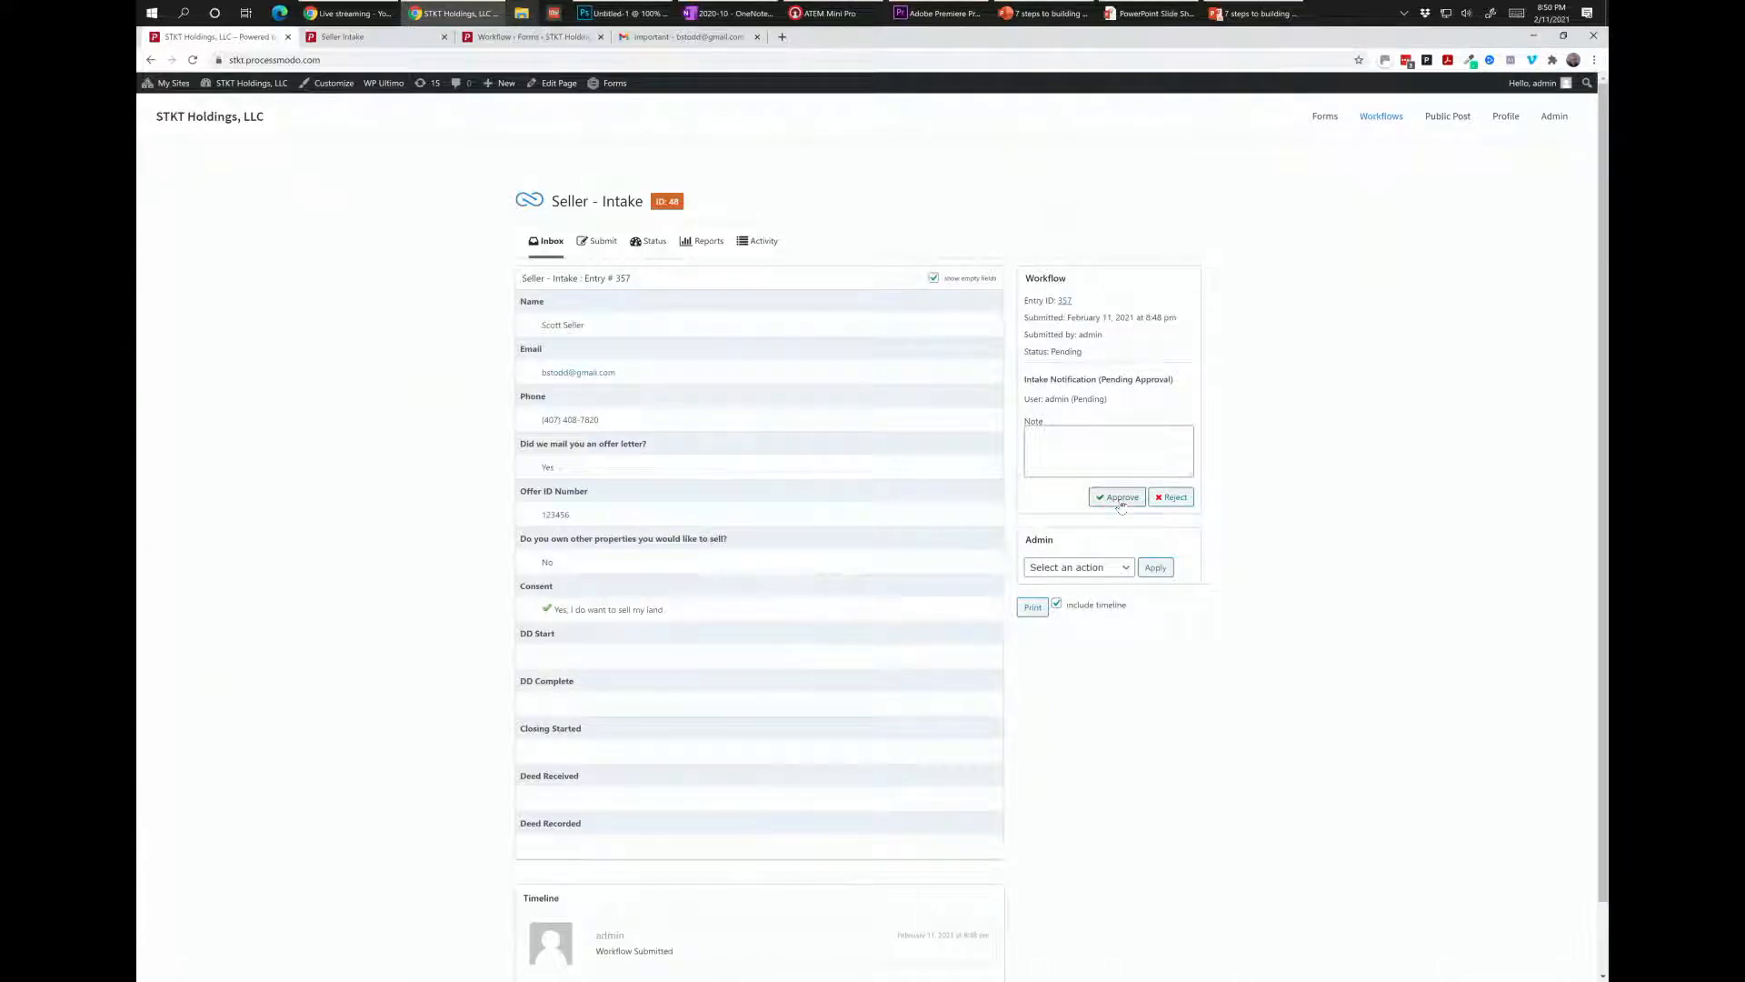
left_click(1045, 575)
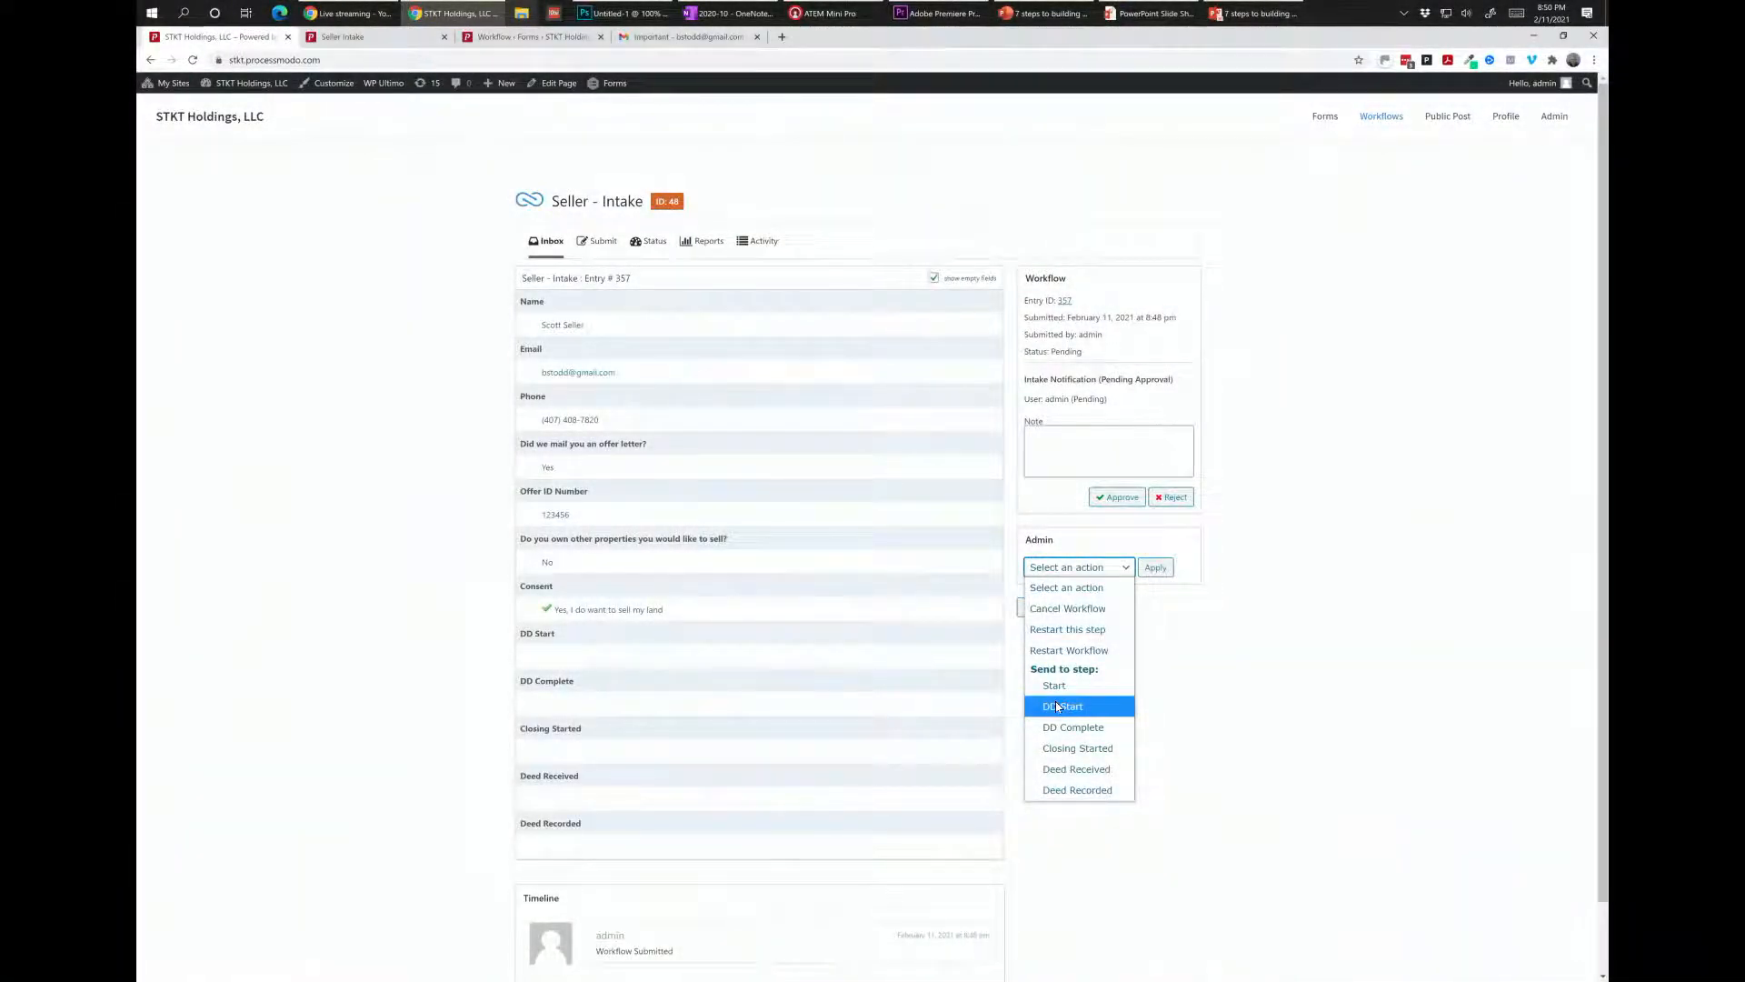
left_click(1062, 706)
Apply the move of entry 357 to DD Start and confirm it in the status list.
left_click(1155, 567)
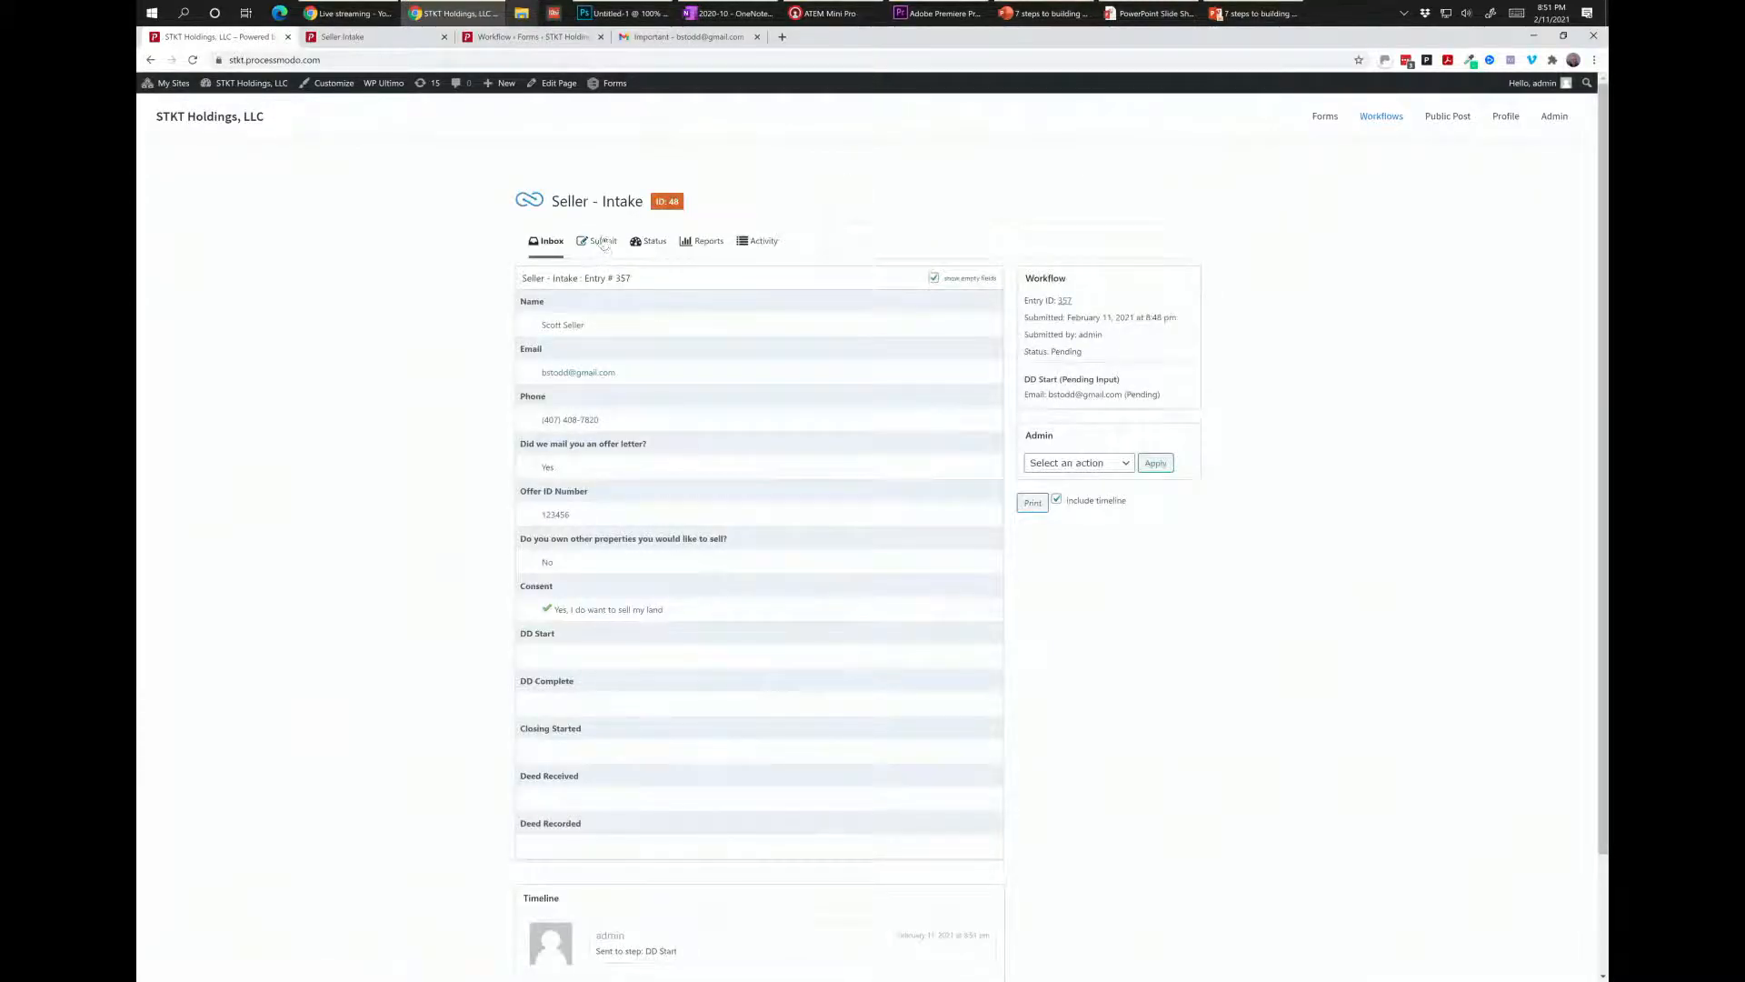
left_click(654, 242)
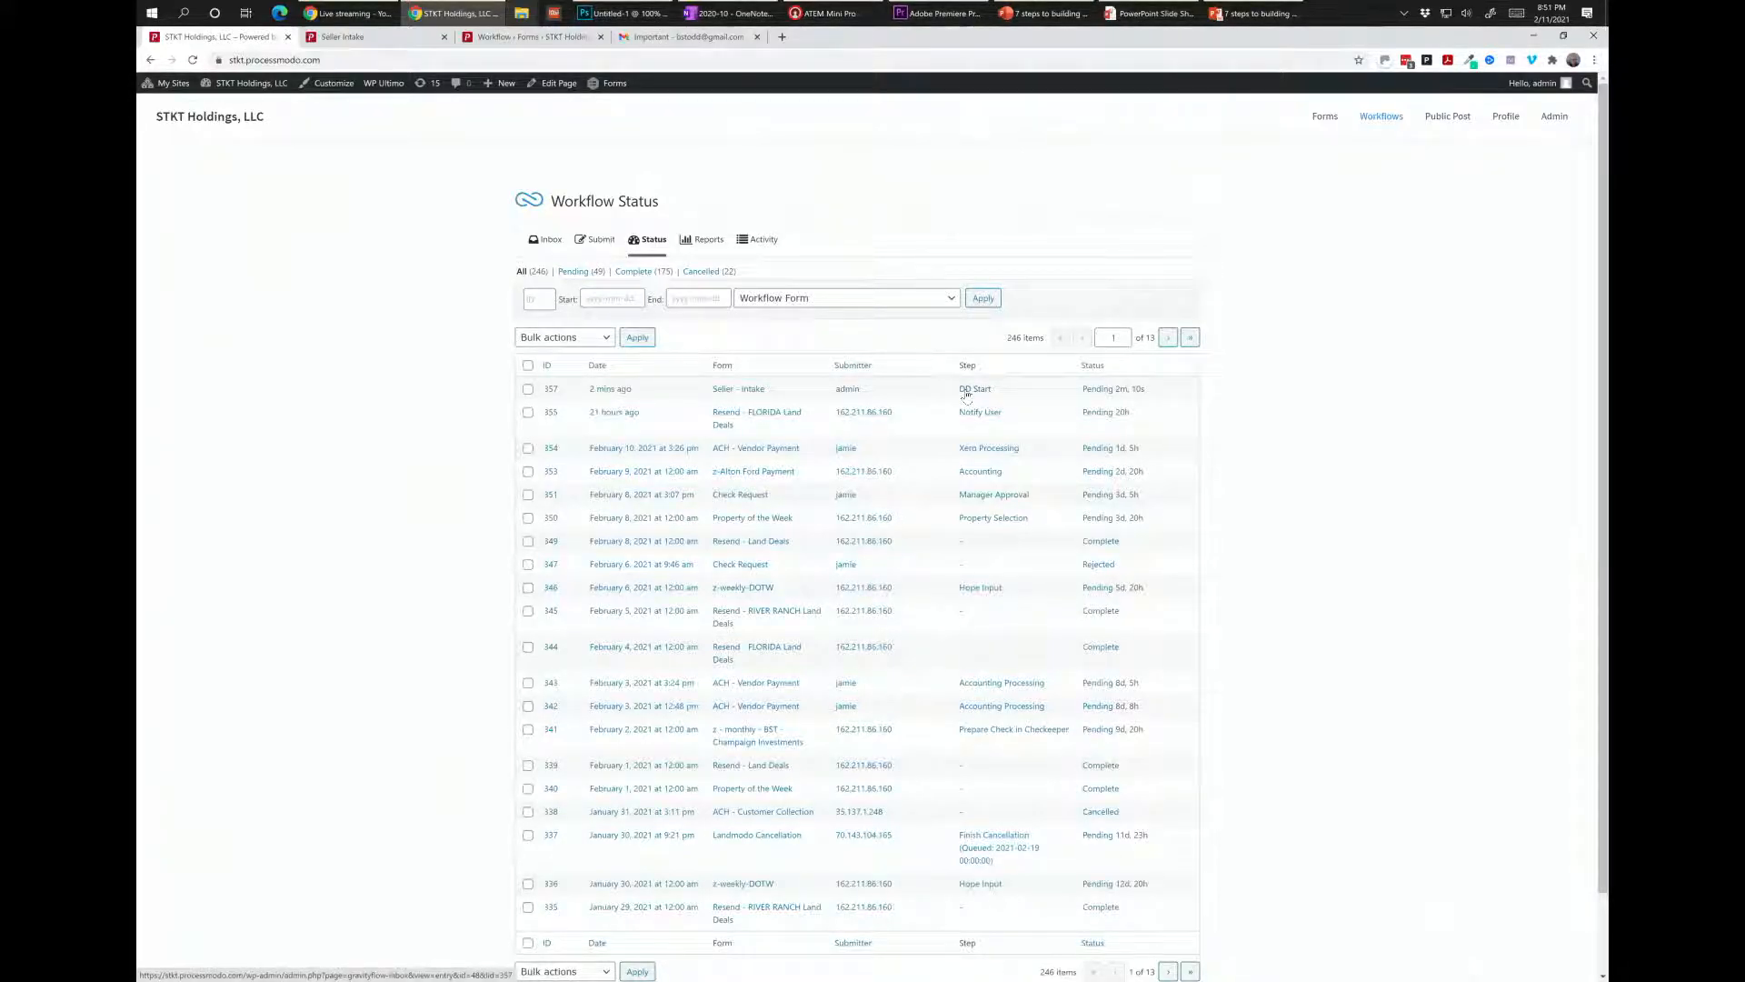
left_click(649, 39)
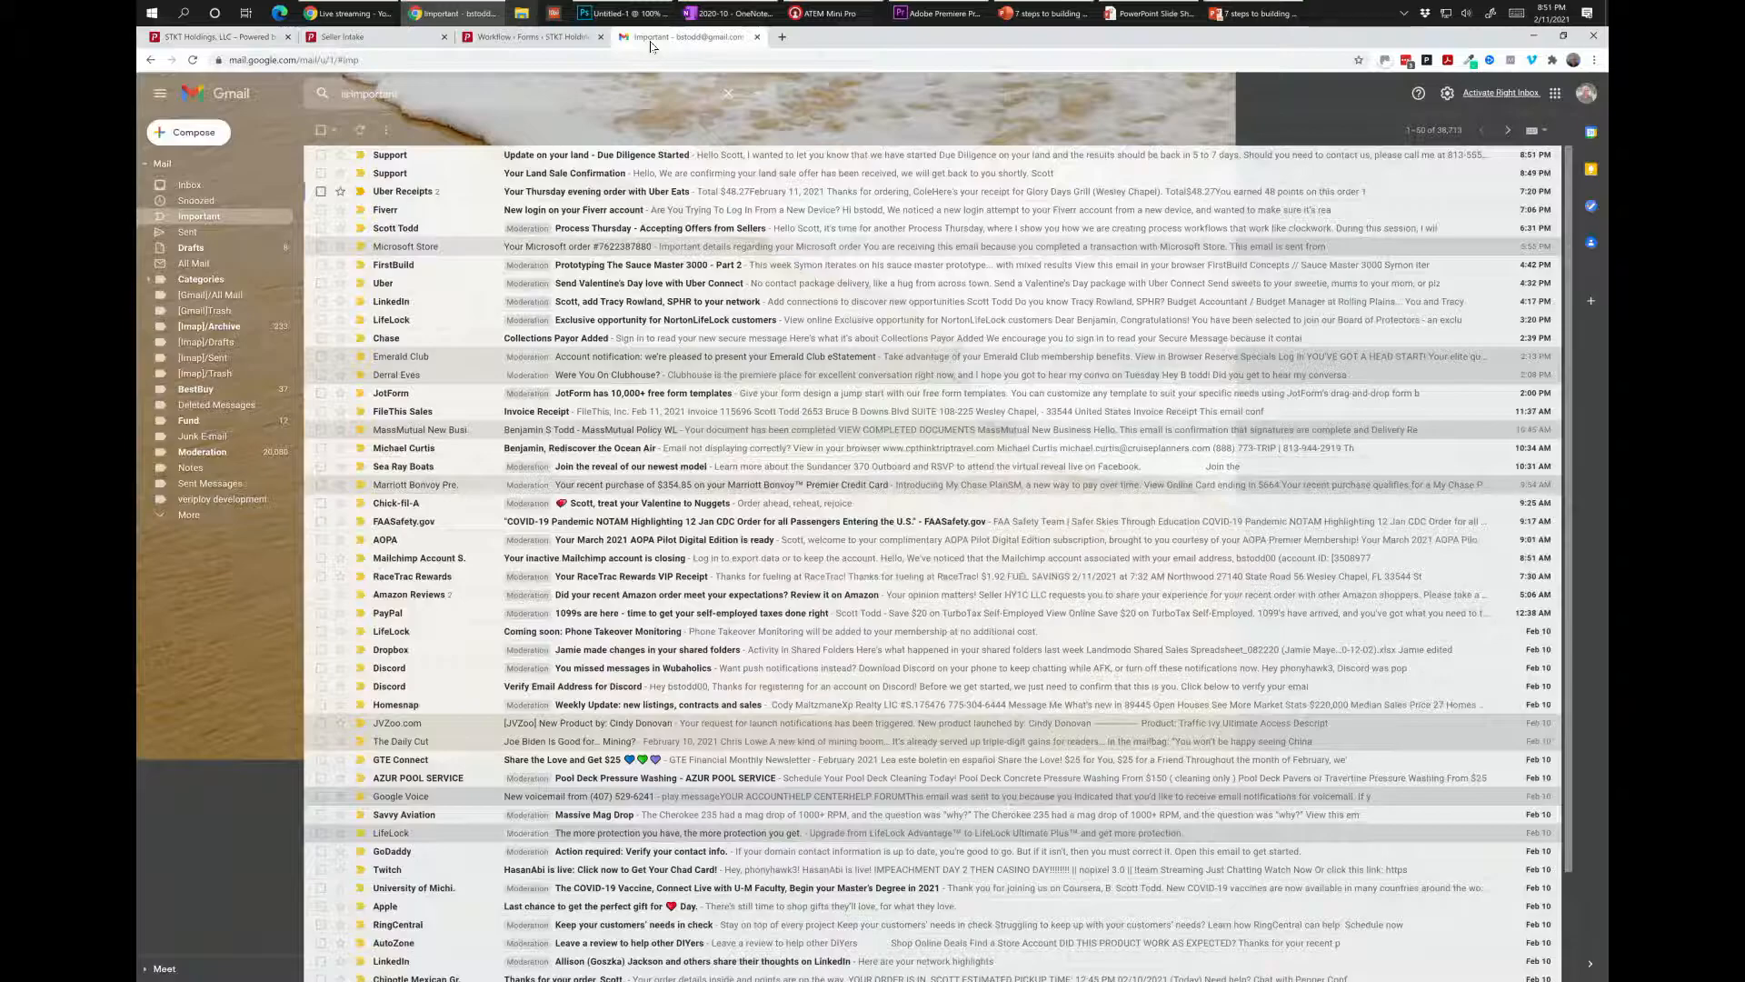
Read the 'Due Diligence Started' email, then return to Processmodo's workflow status.
left_click(589, 156)
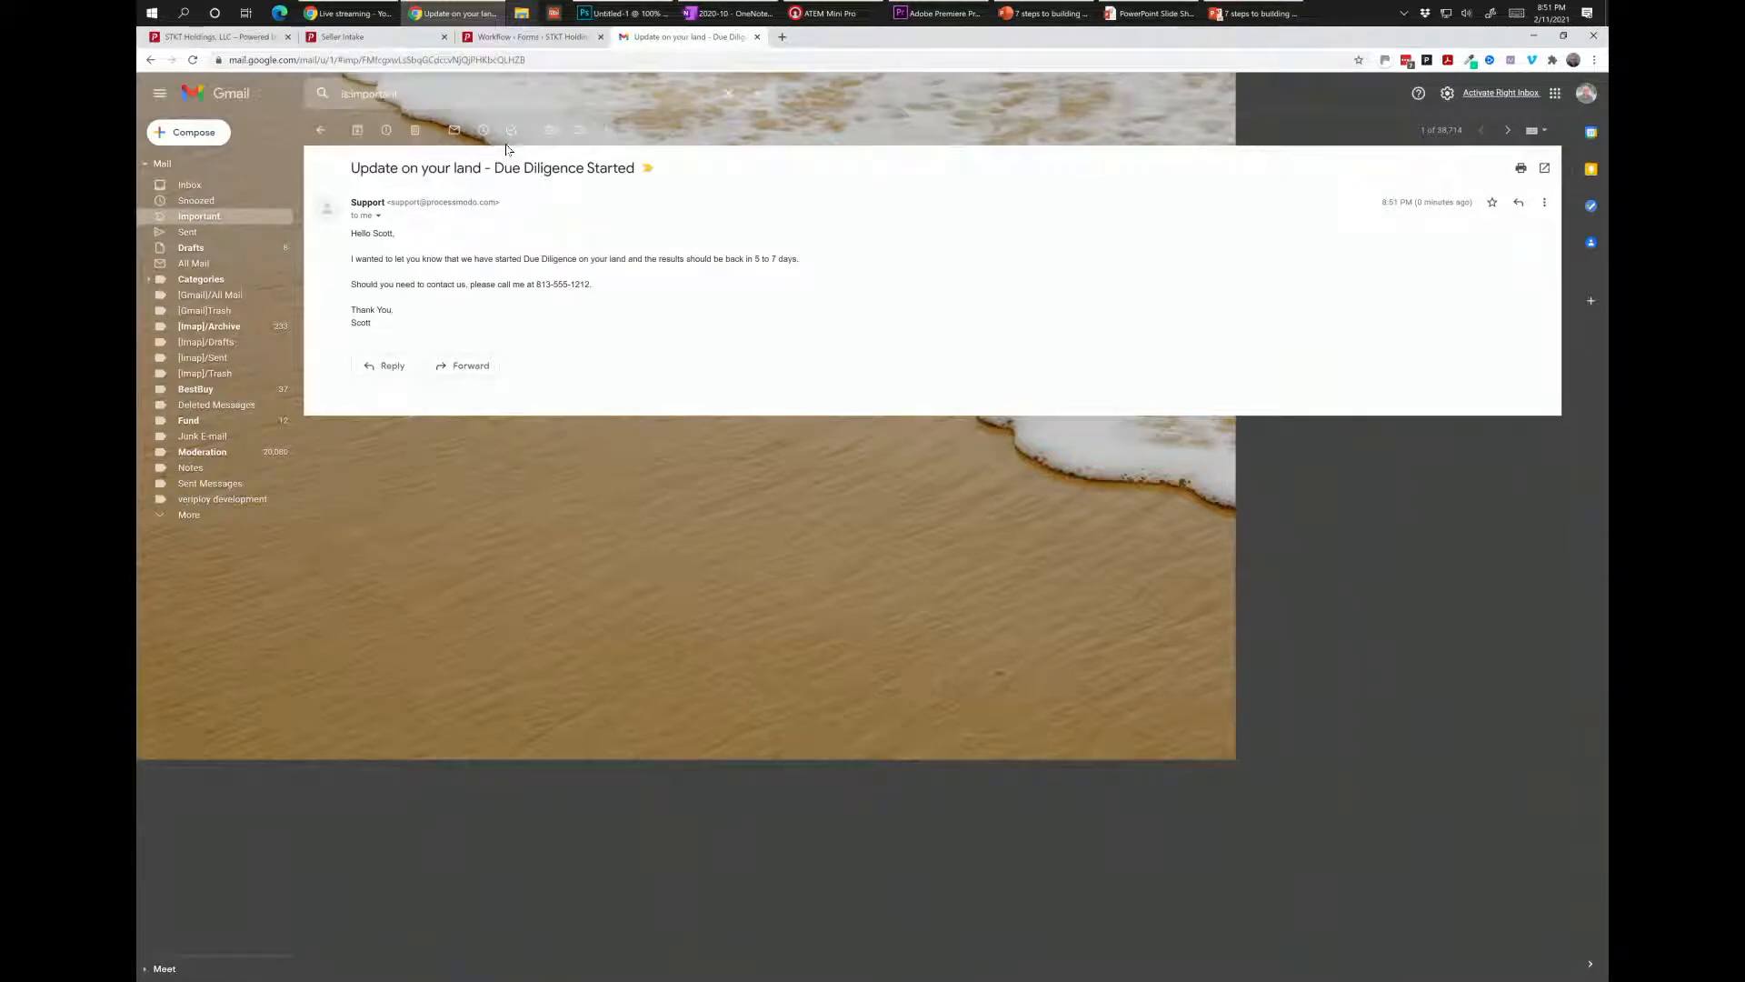
left_click(269, 39)
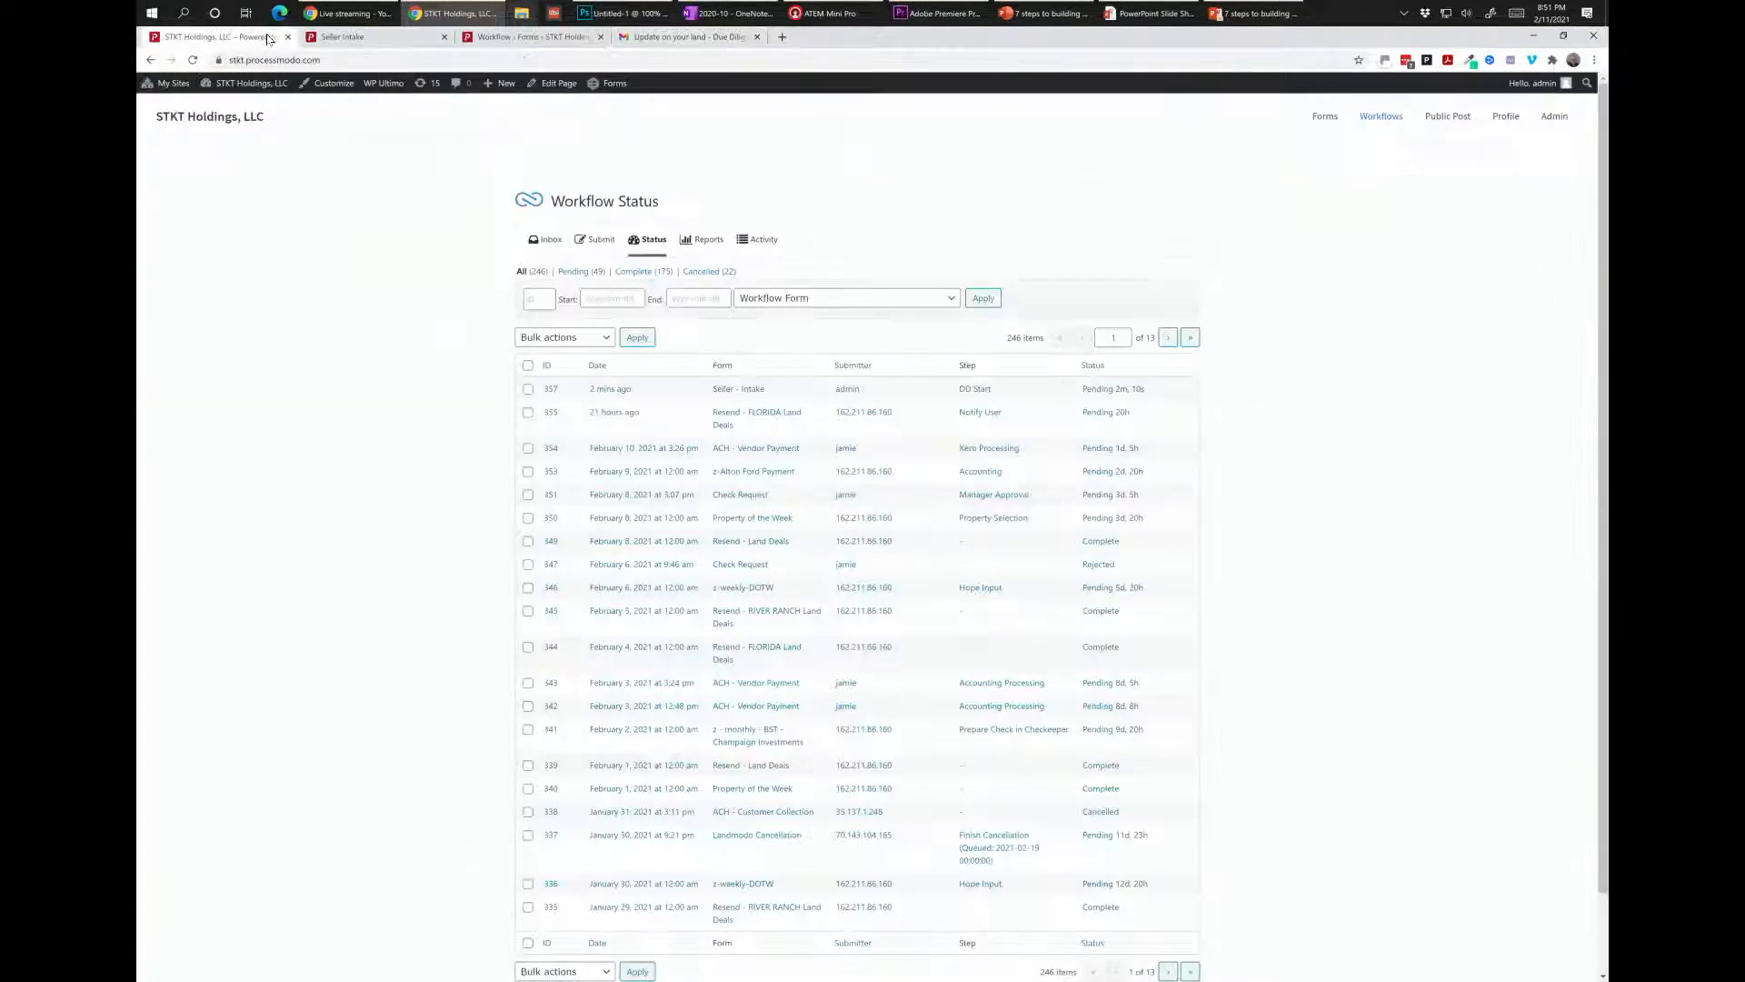
Open entry 357 and pick DD Complete as its next admin action.
left_click(747, 390)
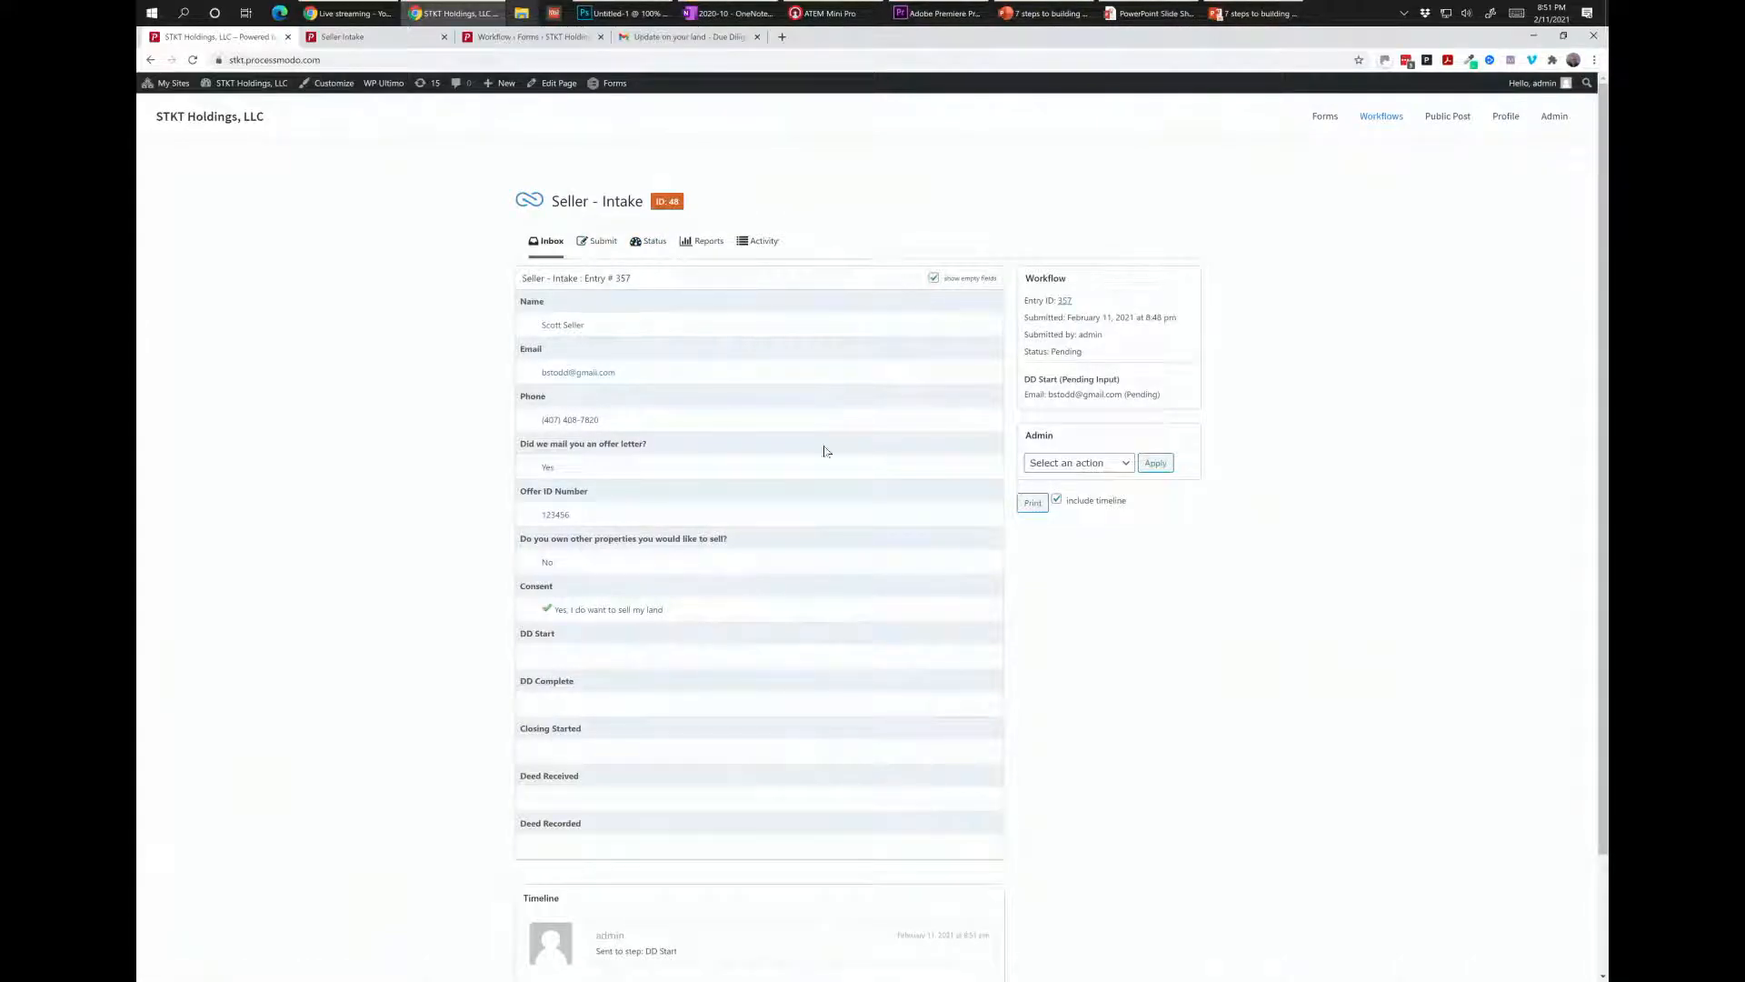
left_click(1074, 467)
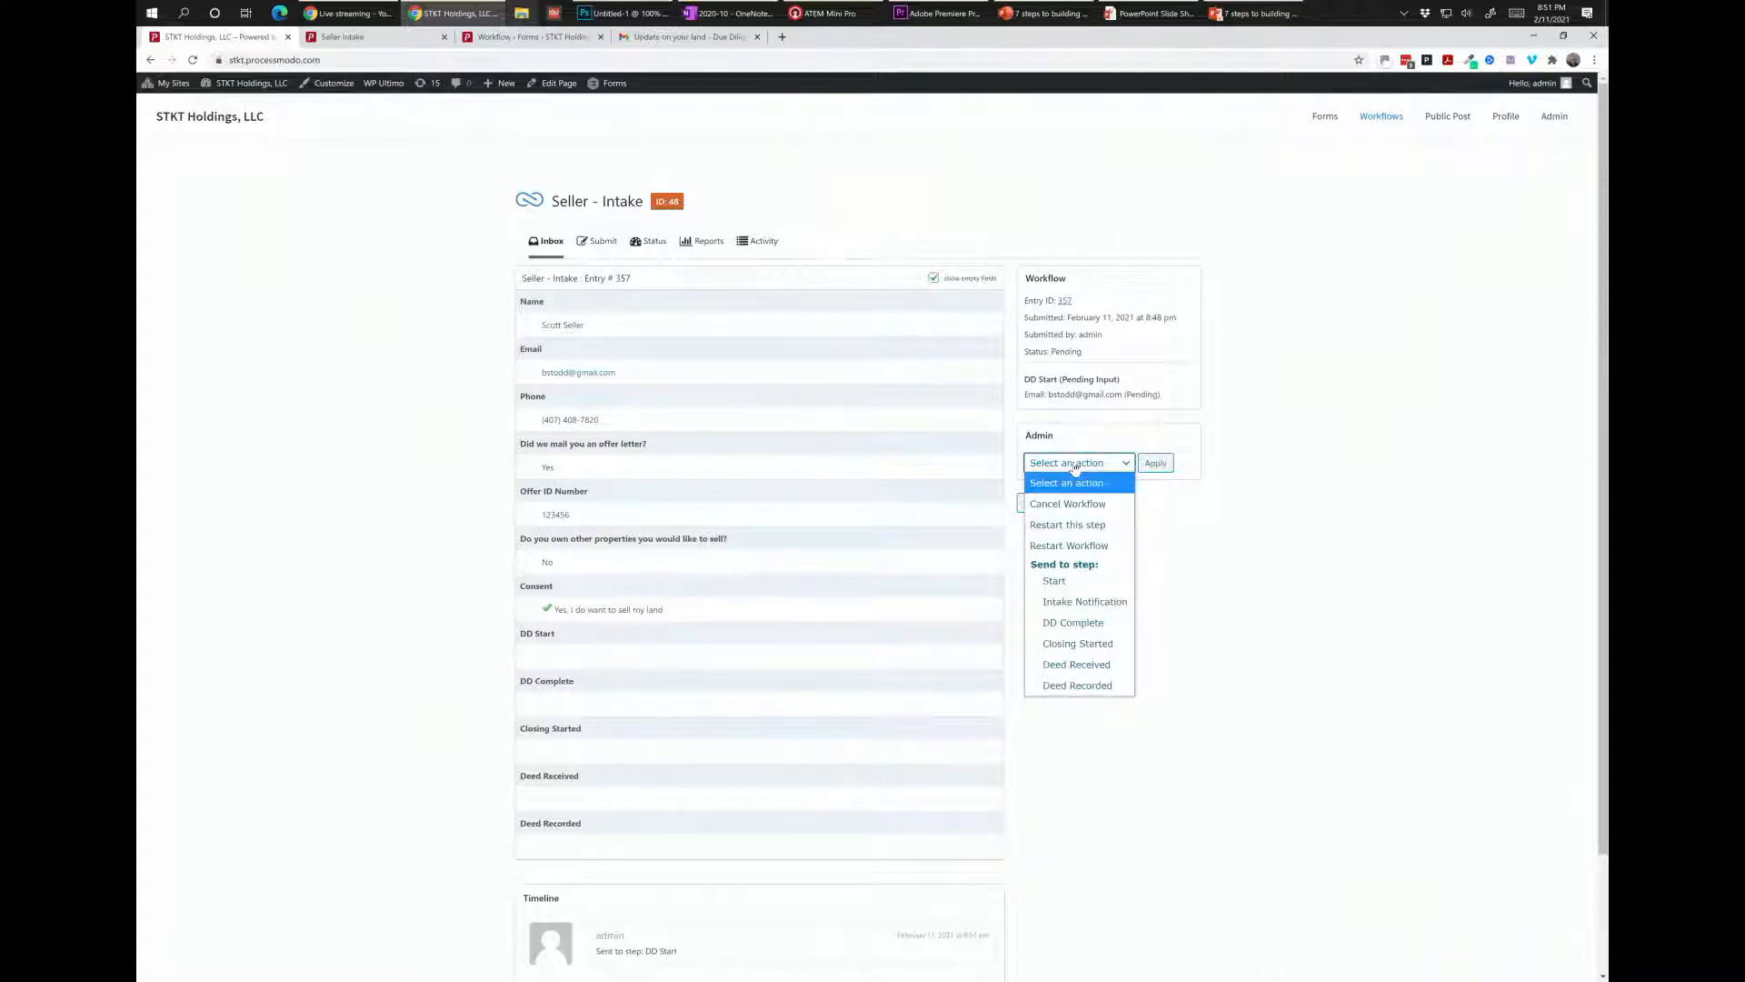
left_click(1071, 623)
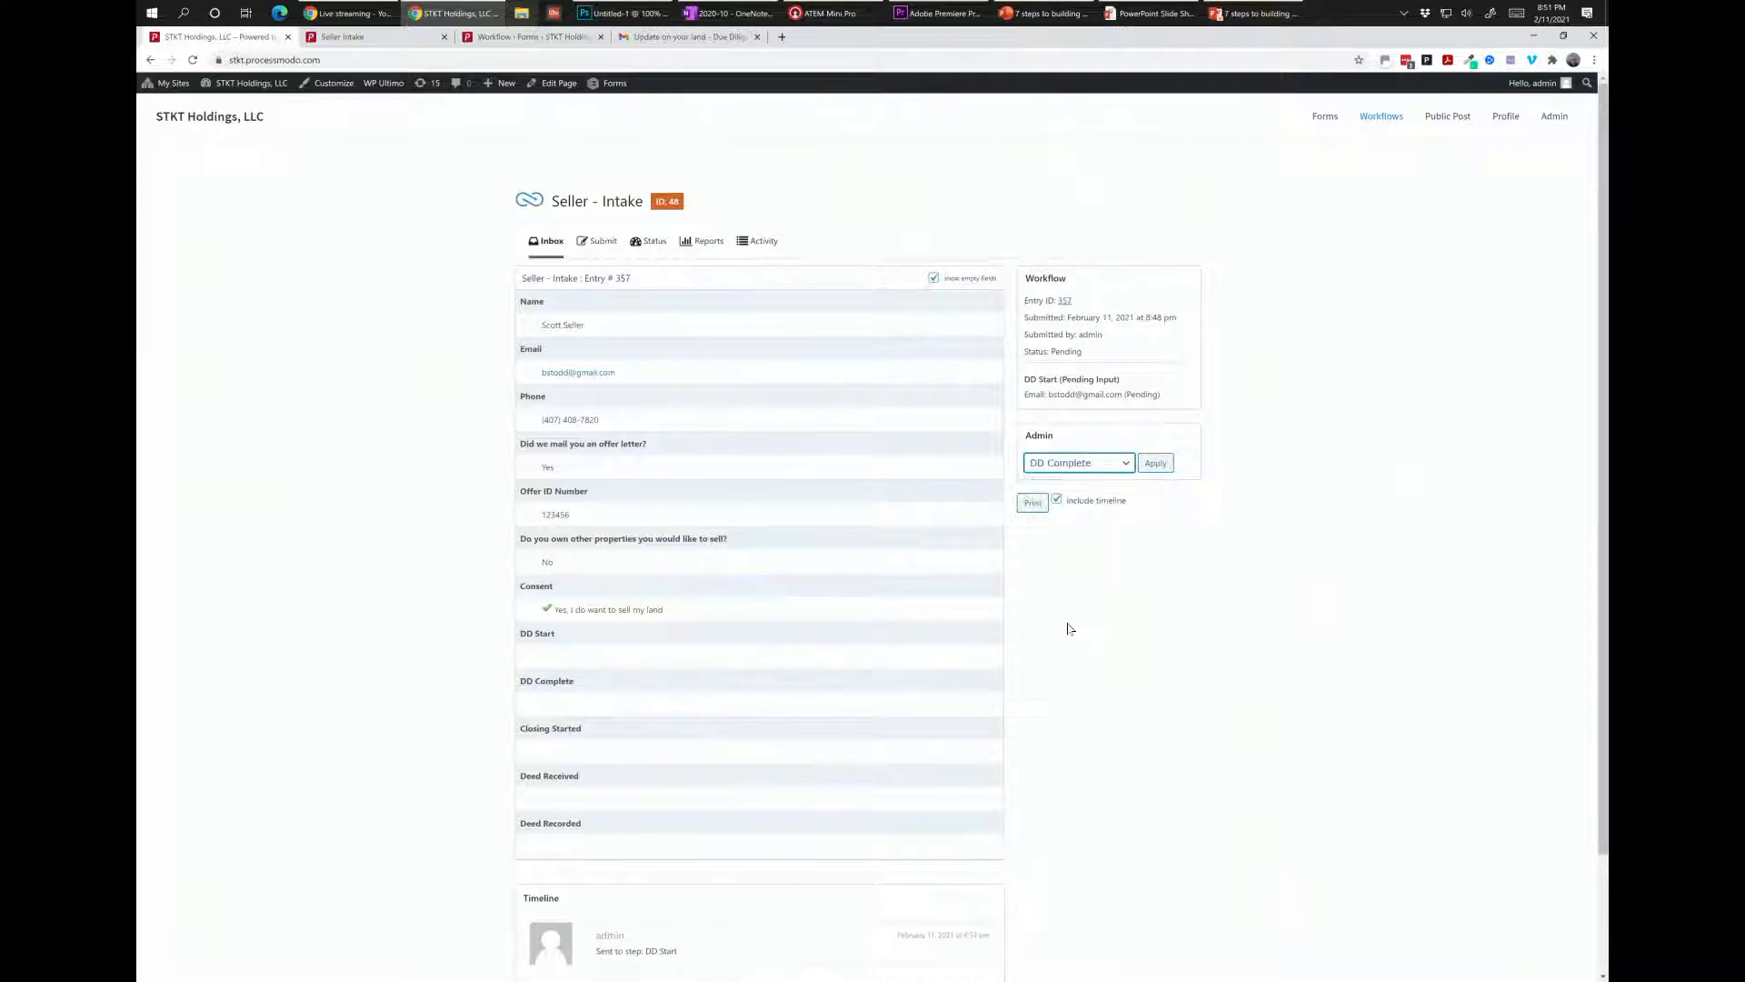
Apply the move to DD Complete, then reload Gmail and show Important mail.
left_click(1154, 463)
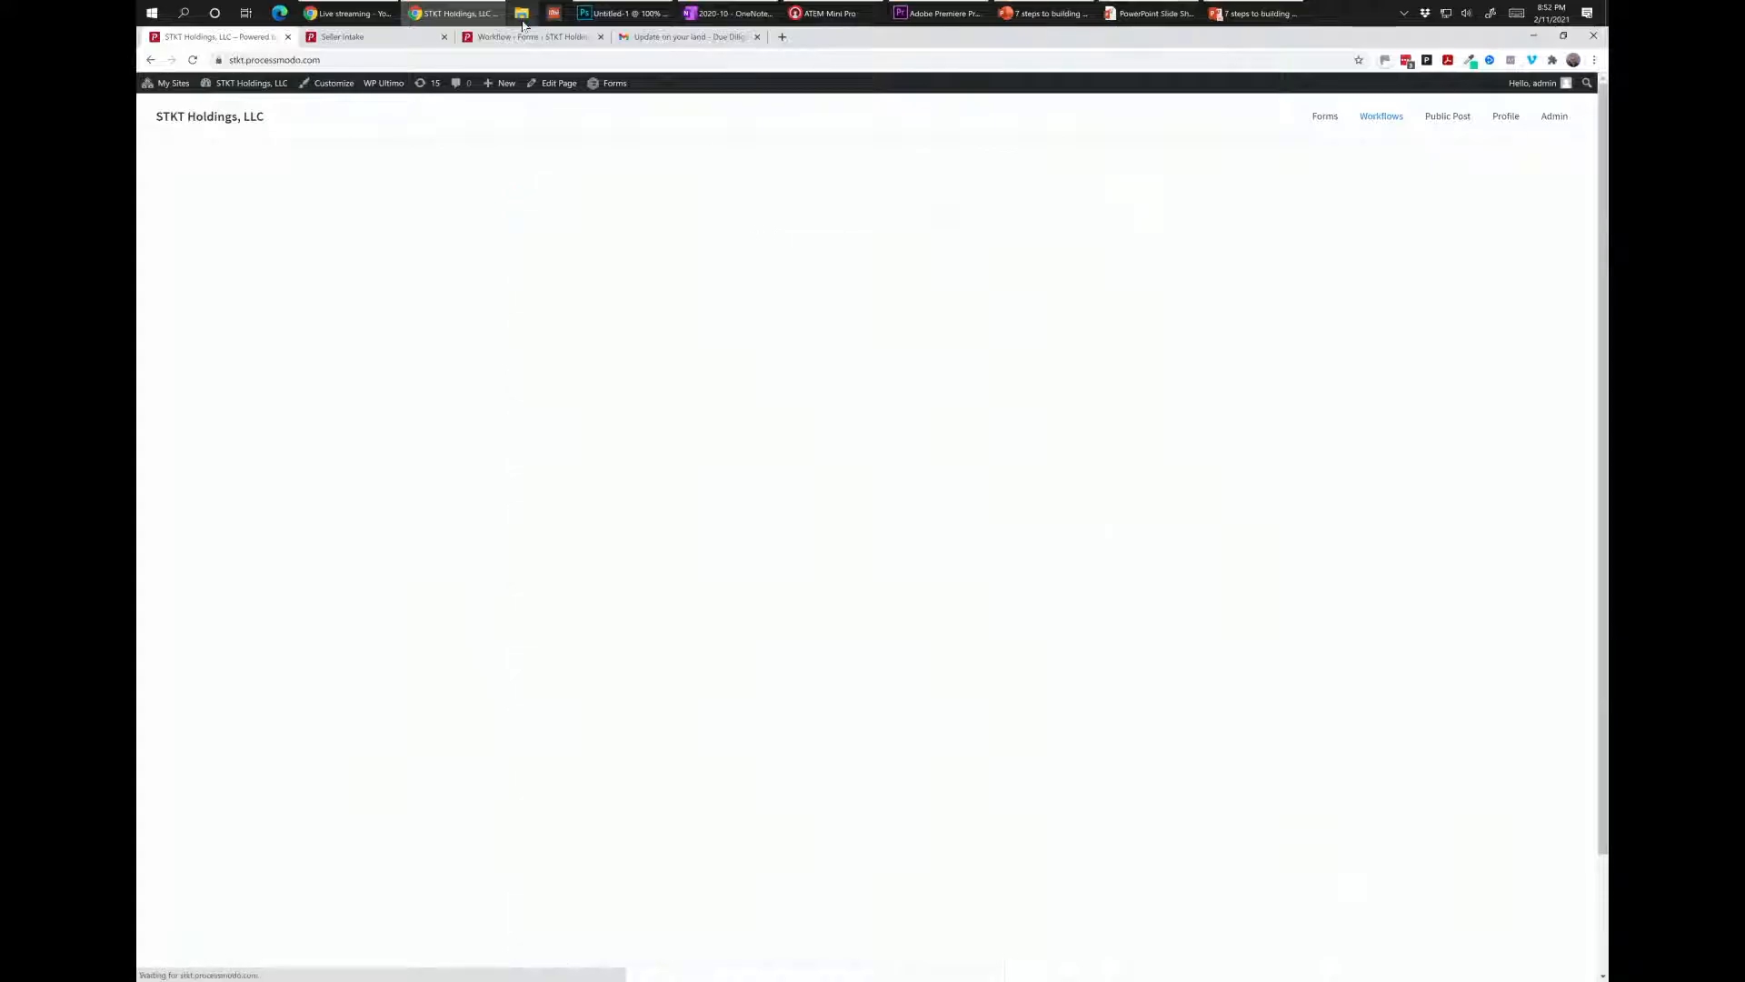
left_click(651, 39)
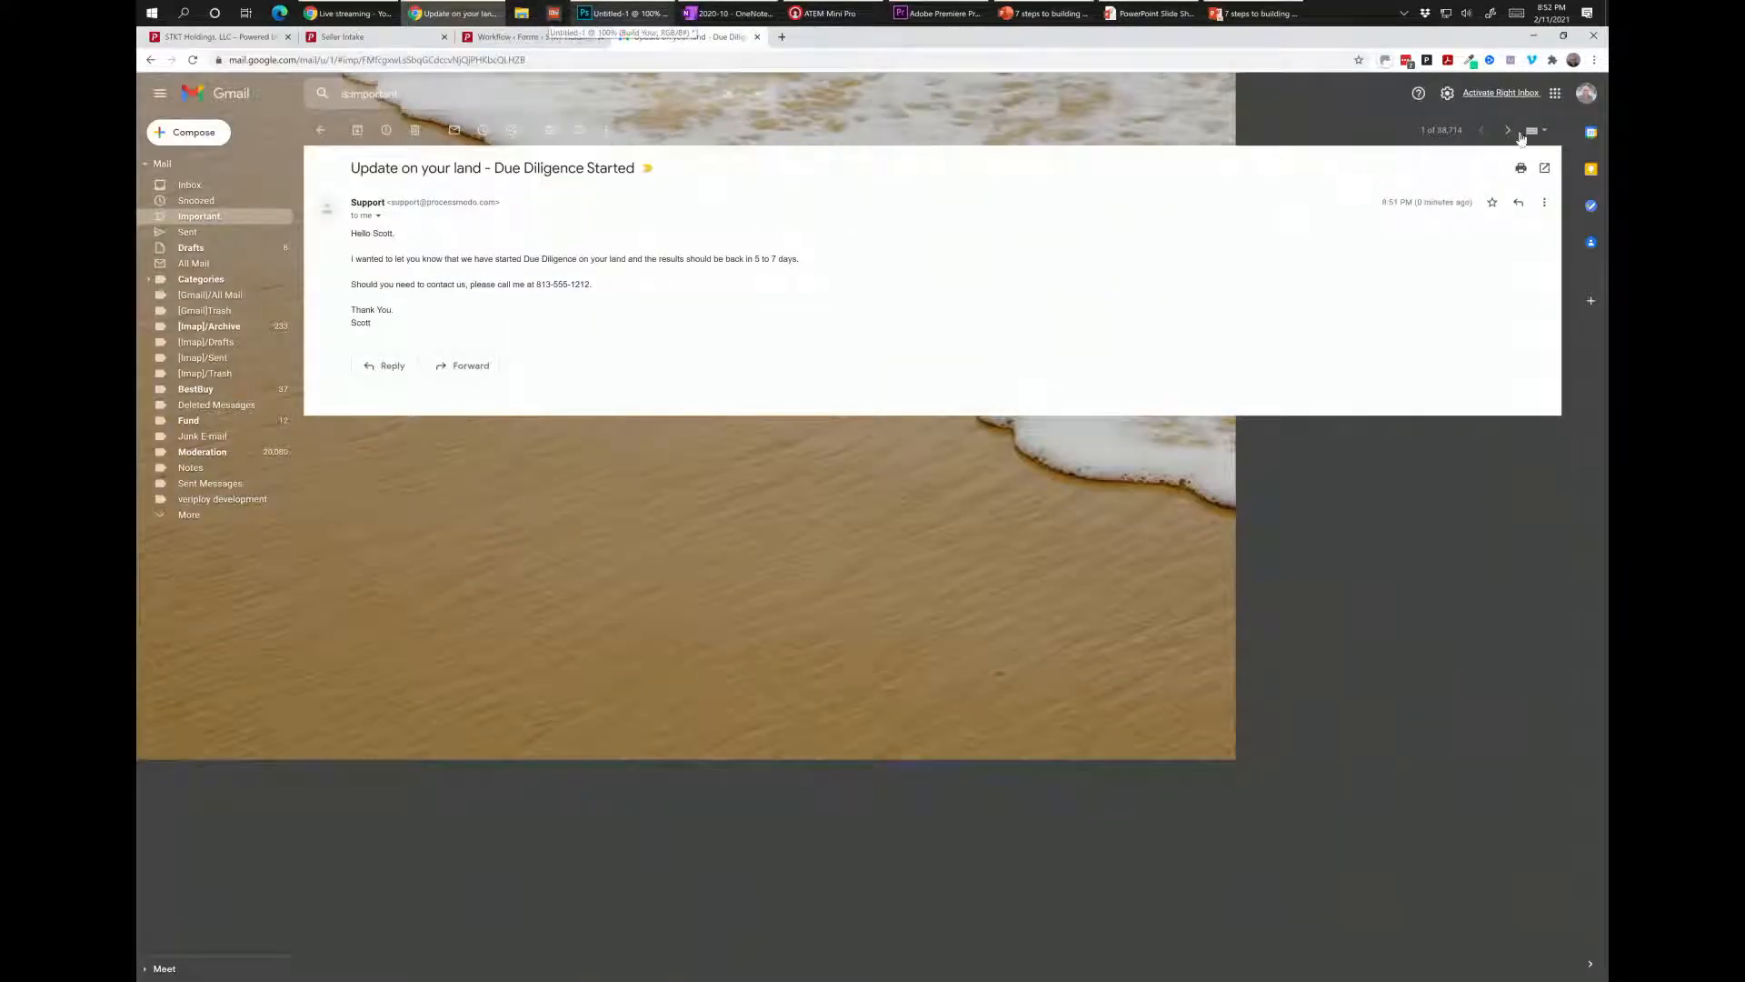
left_click(193, 61)
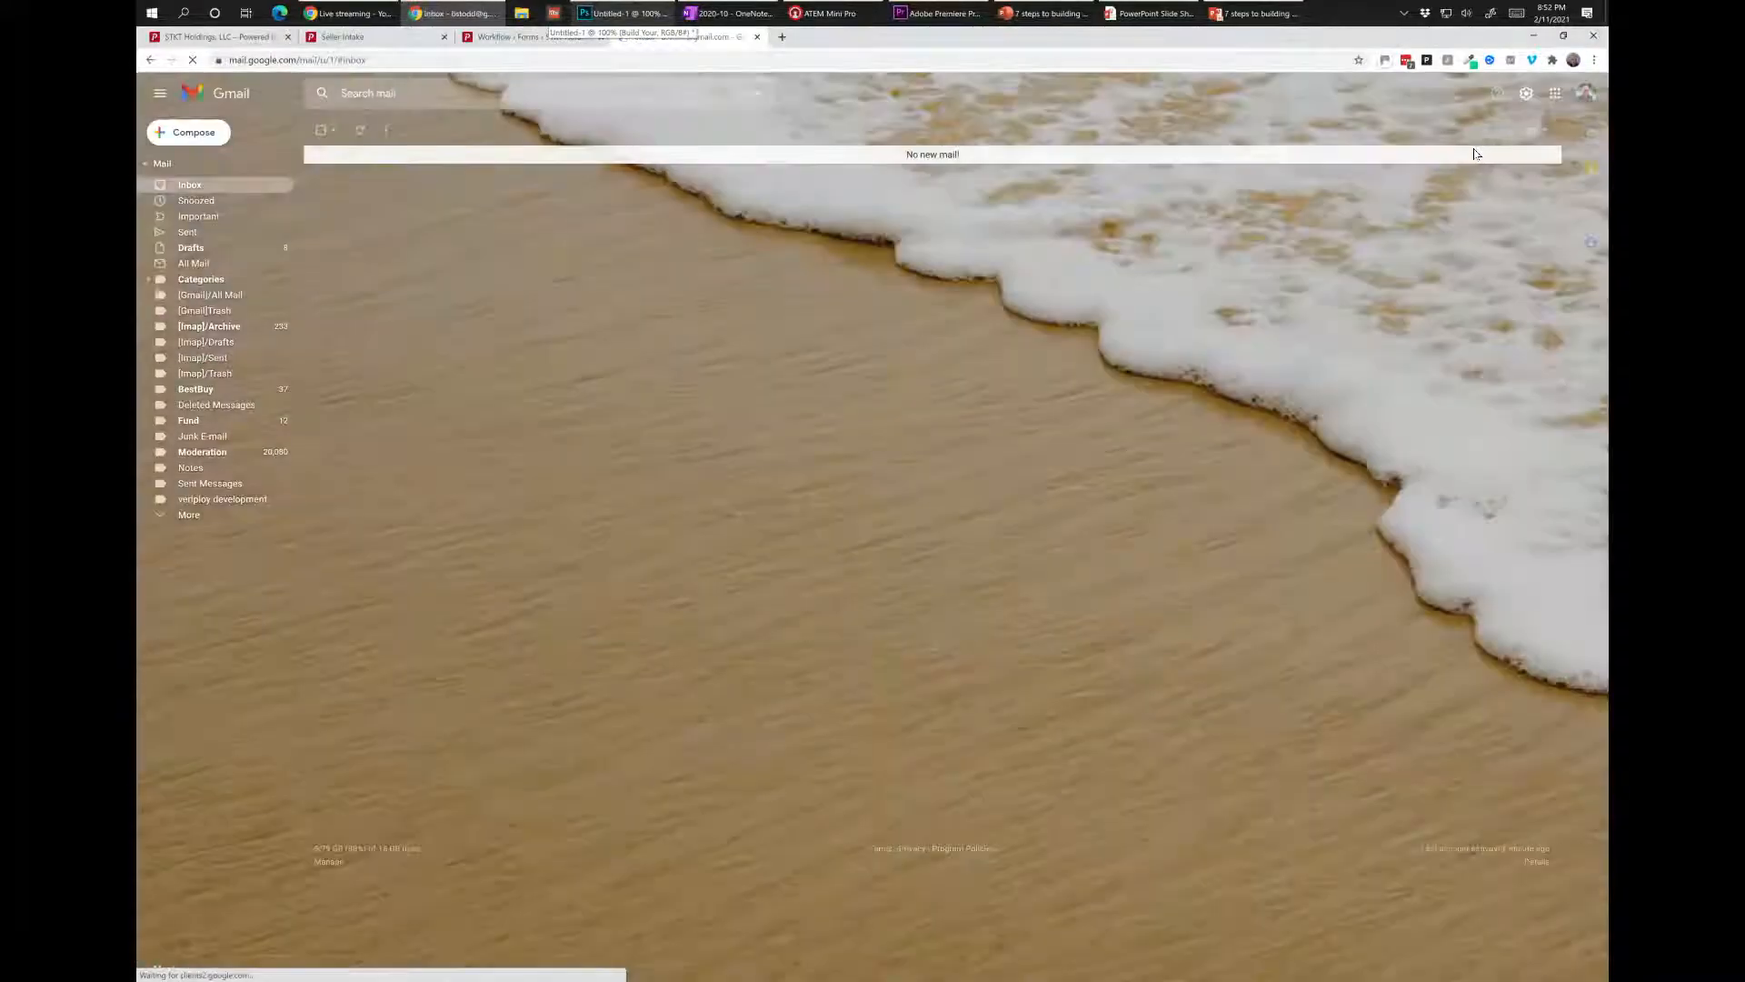
left_click(211, 218)
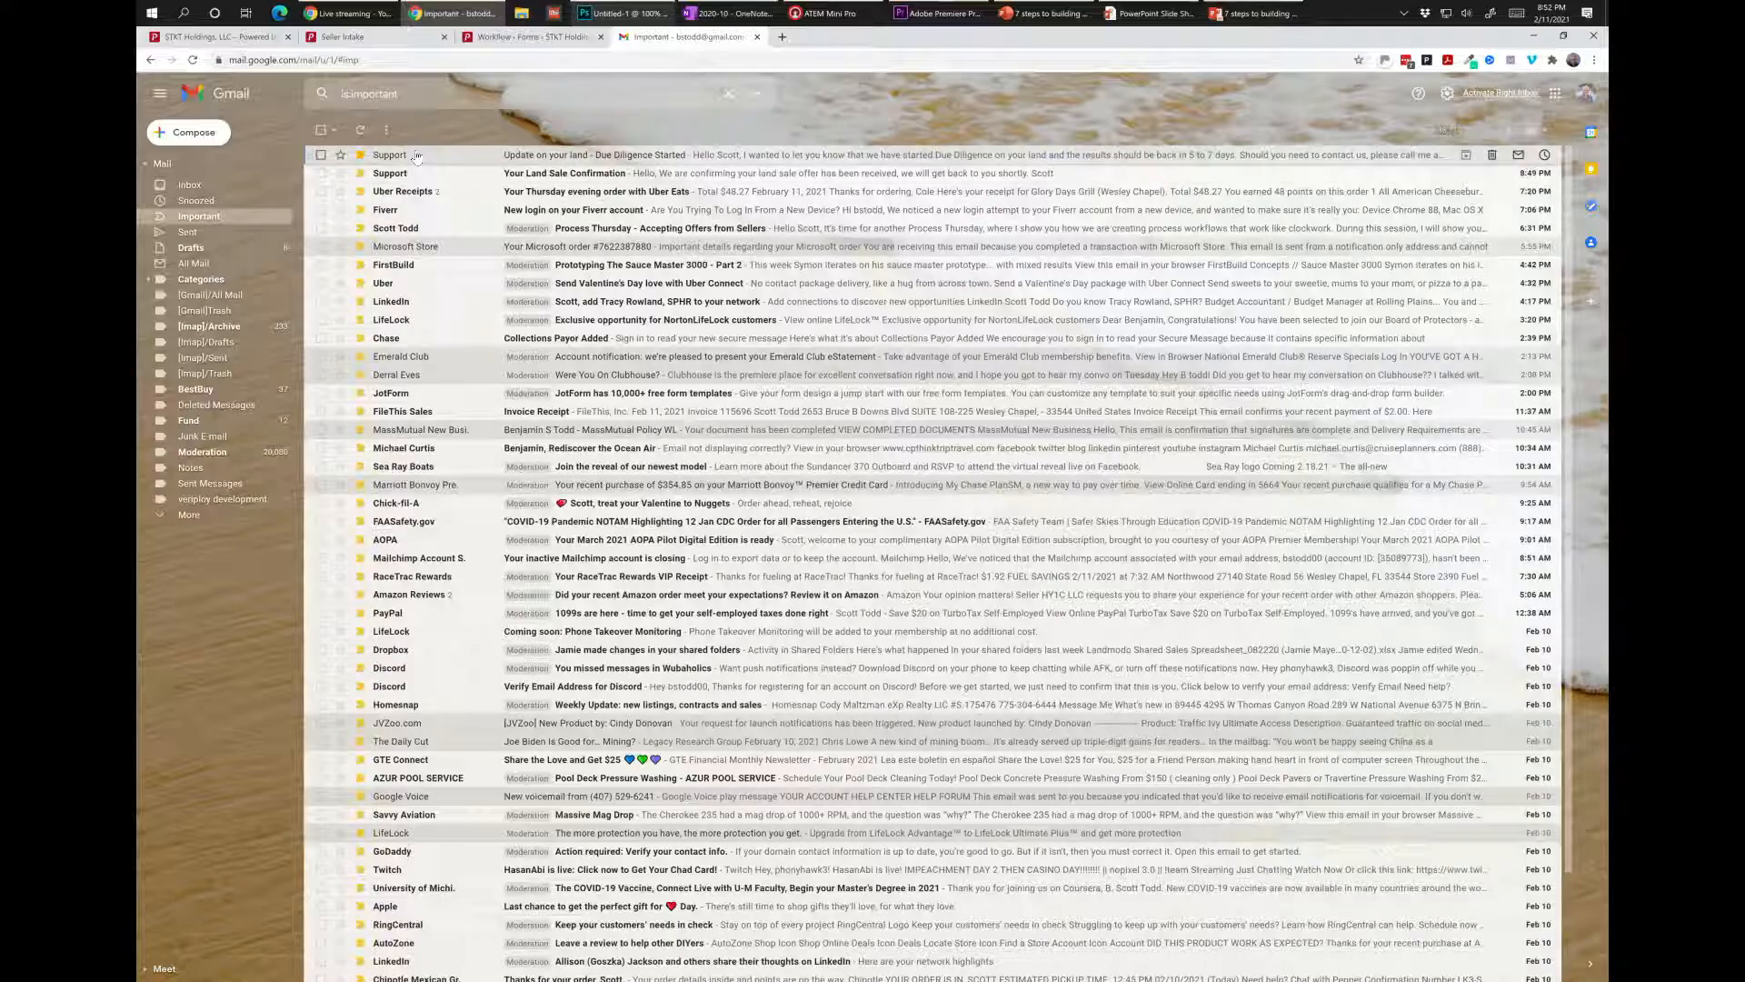
Open the 'Due Diligence Complete' email and highlight the duplicated days in its text.
left_click(416, 156)
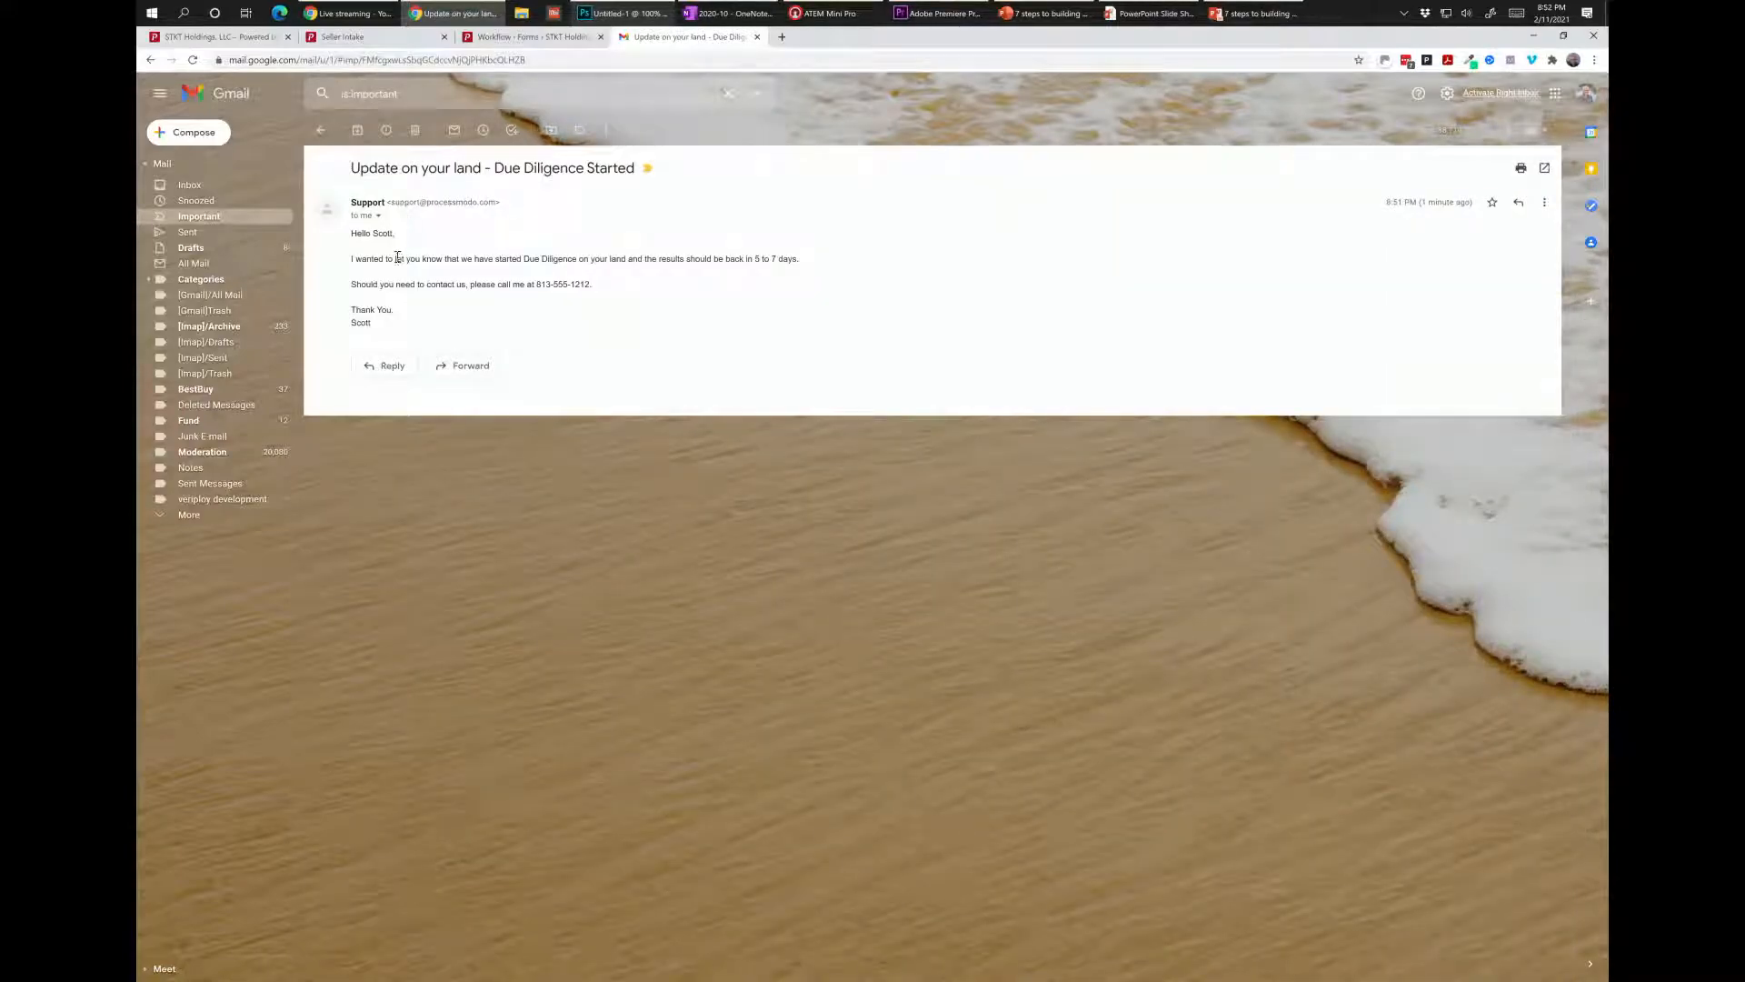
left_click(321, 130)
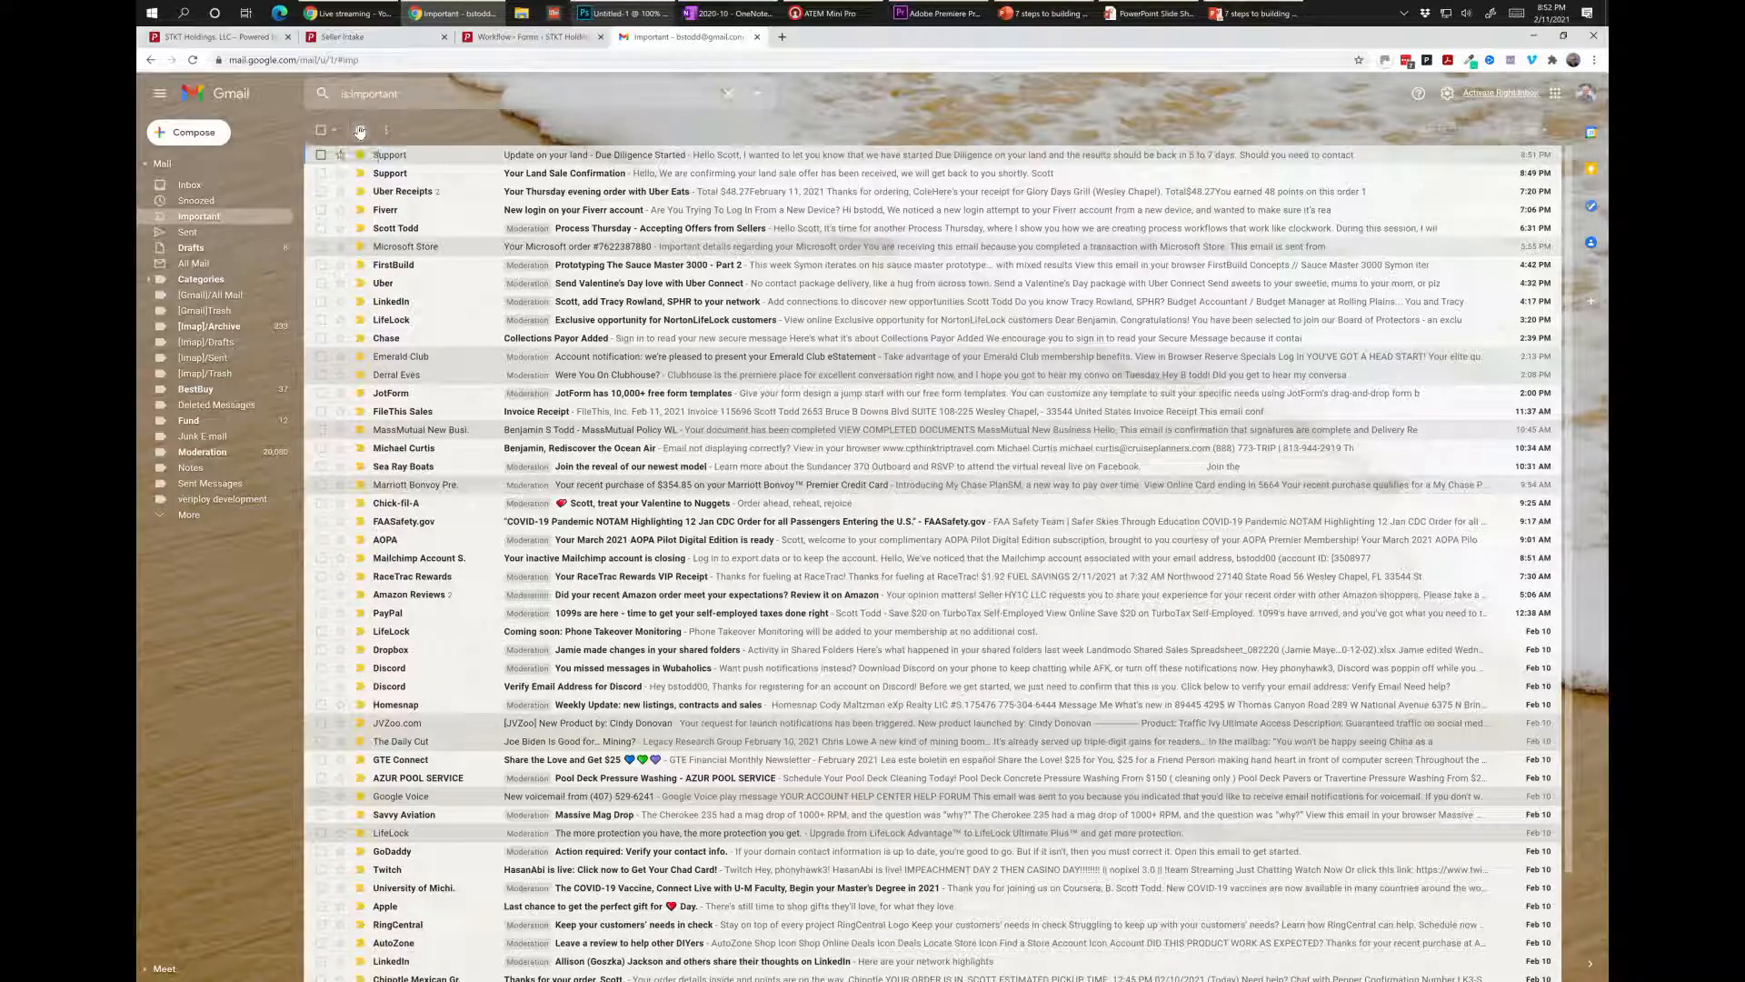
left_click(360, 130)
left_click(578, 154)
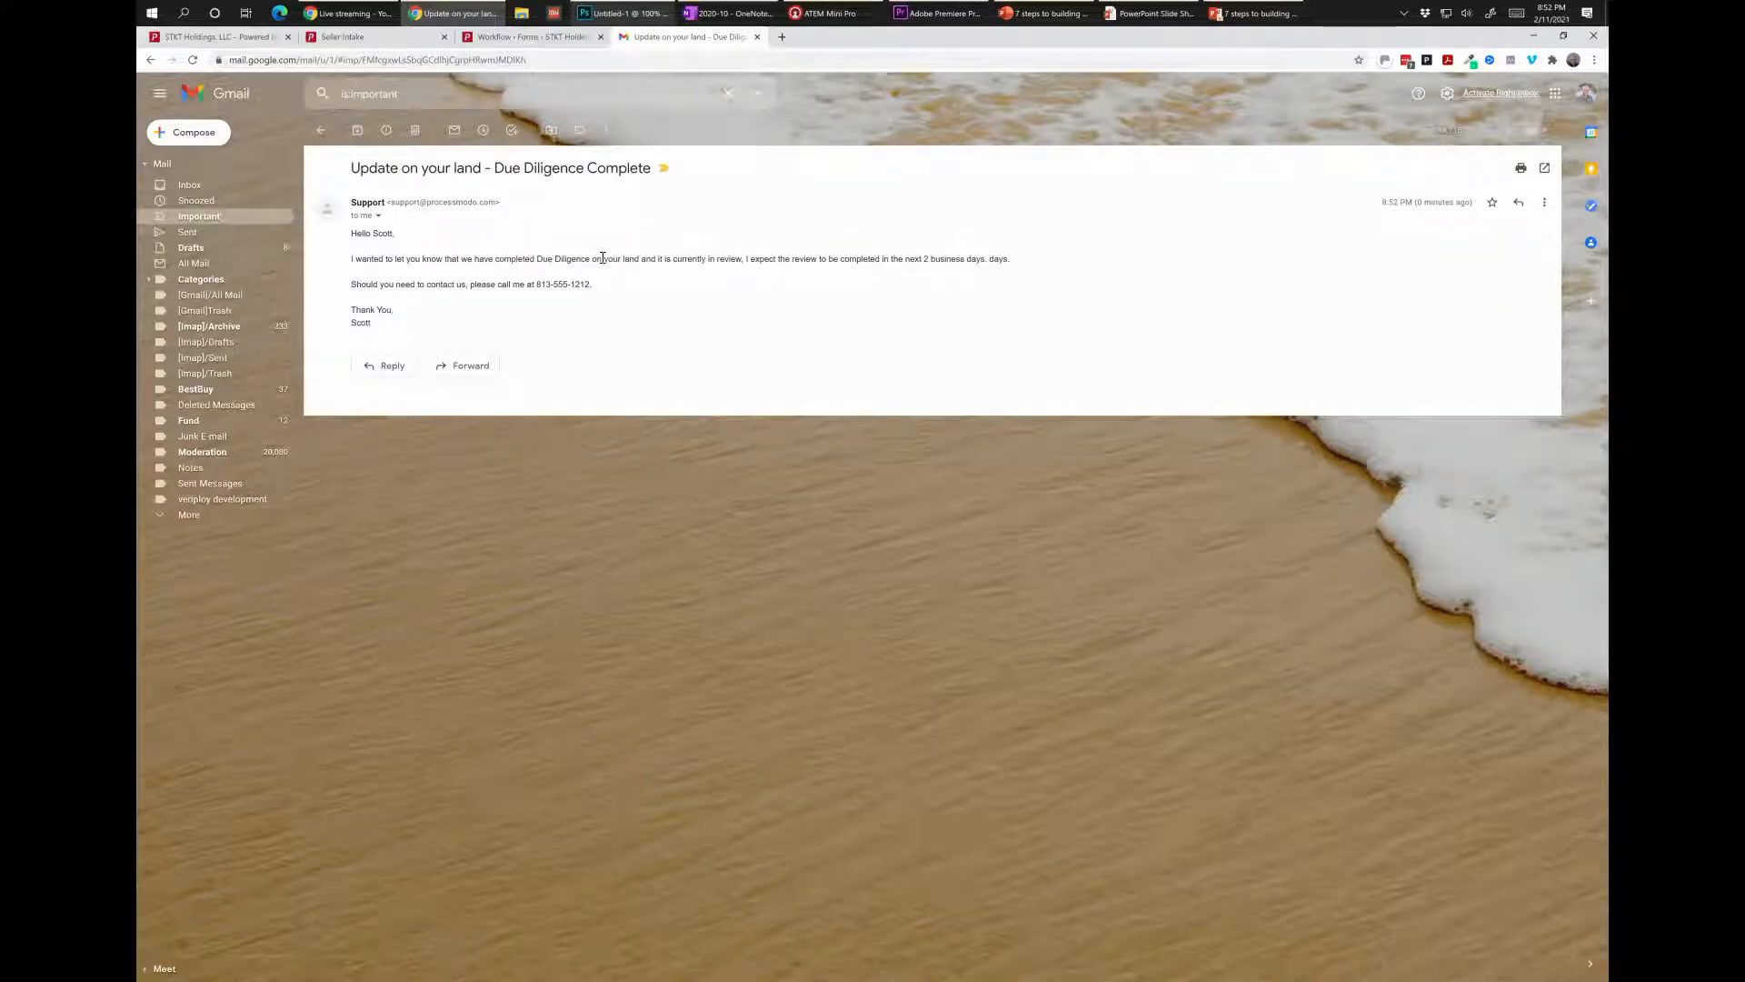
left_click_drag(1051, 257, 985, 258)
left_click(220, 37)
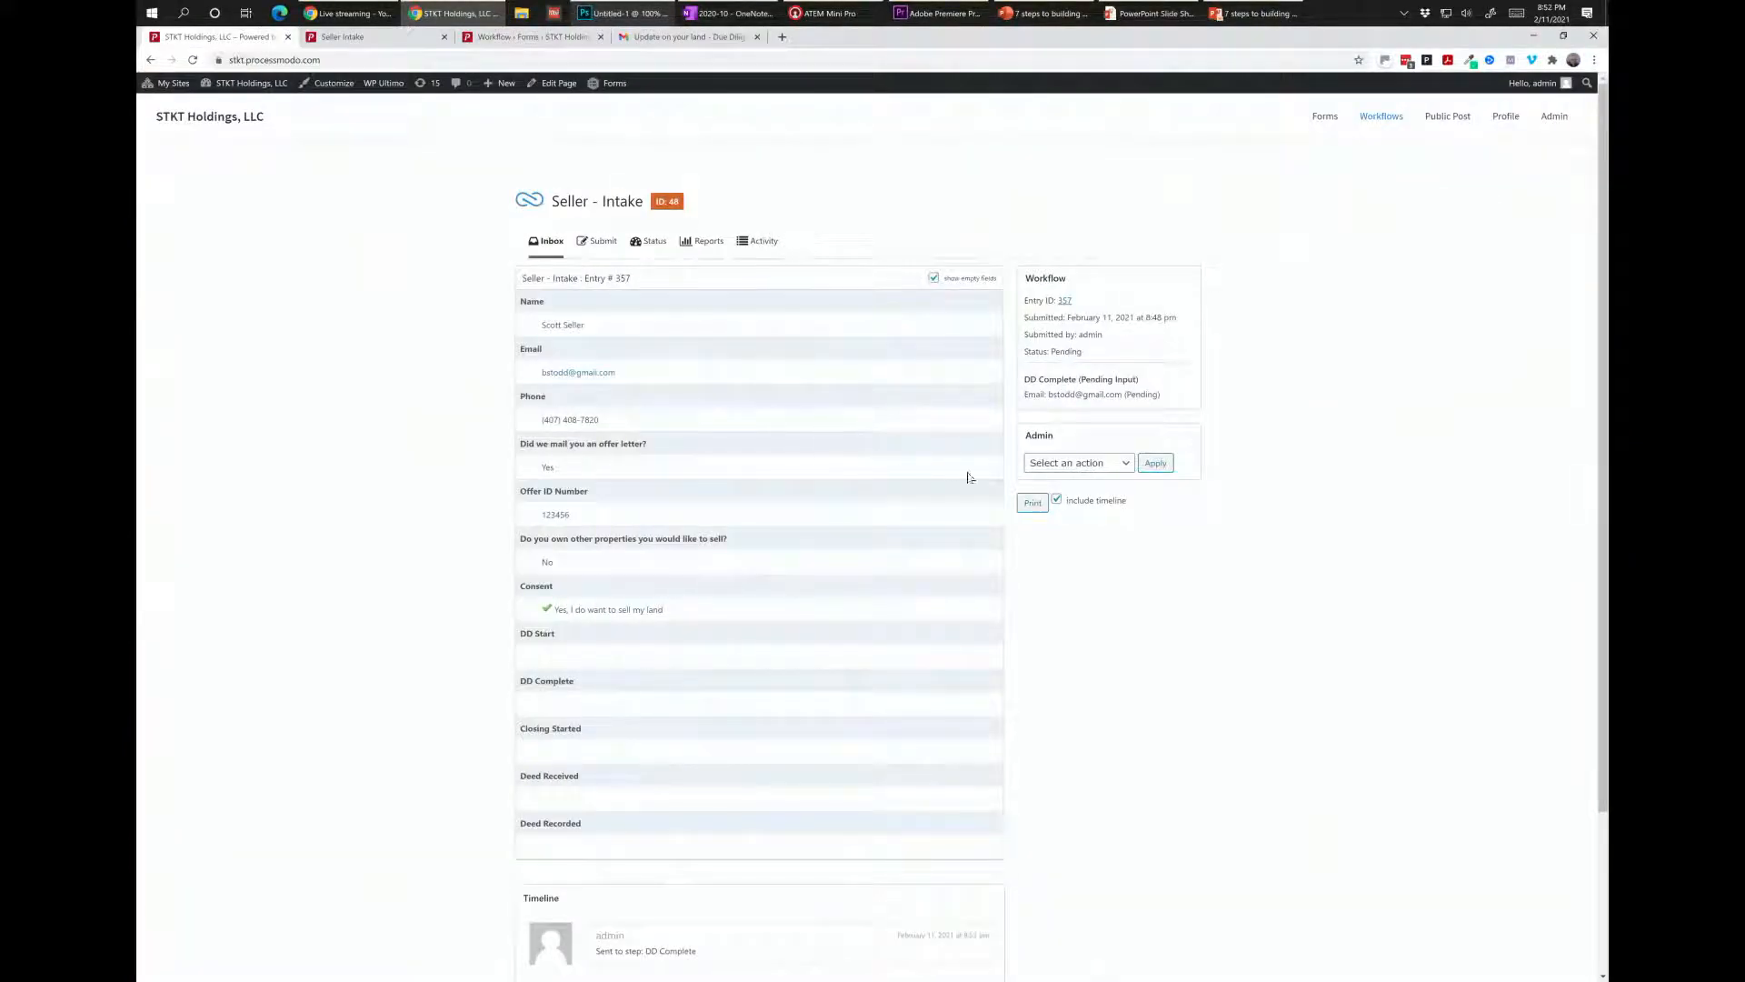
Reload the workflow, open entry 357 from Status, and apply sending it to Closing Started.
left_click(192, 59)
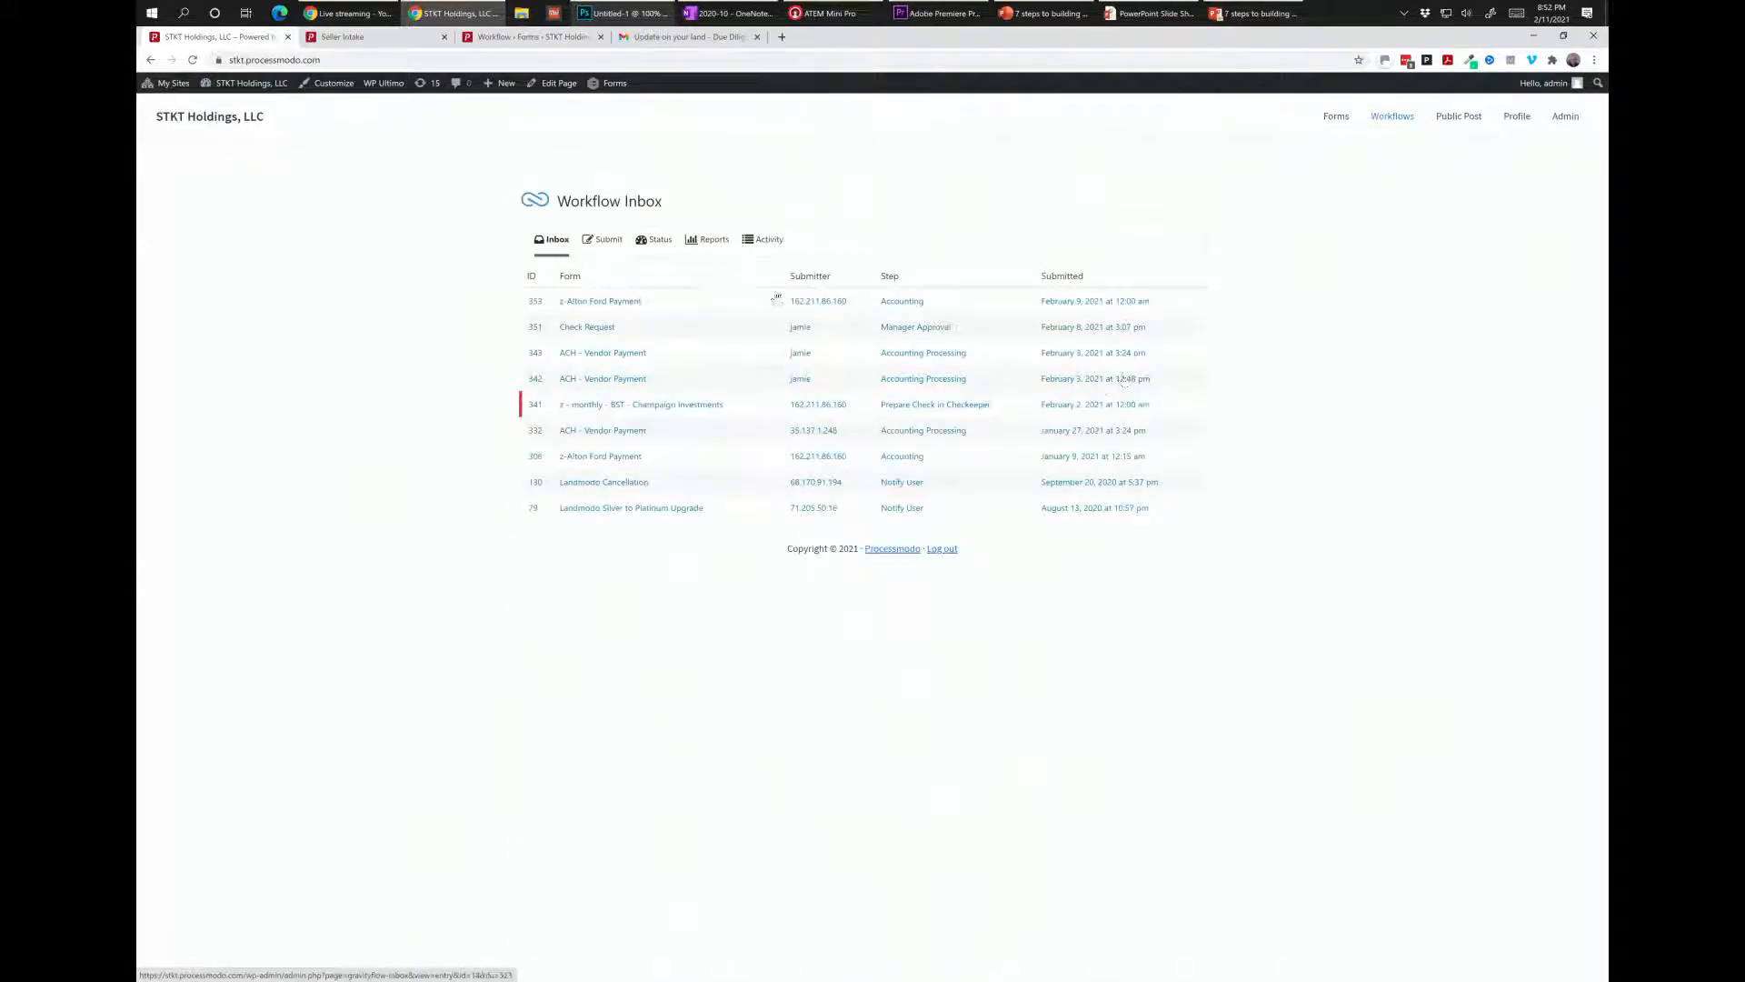
left_click(660, 240)
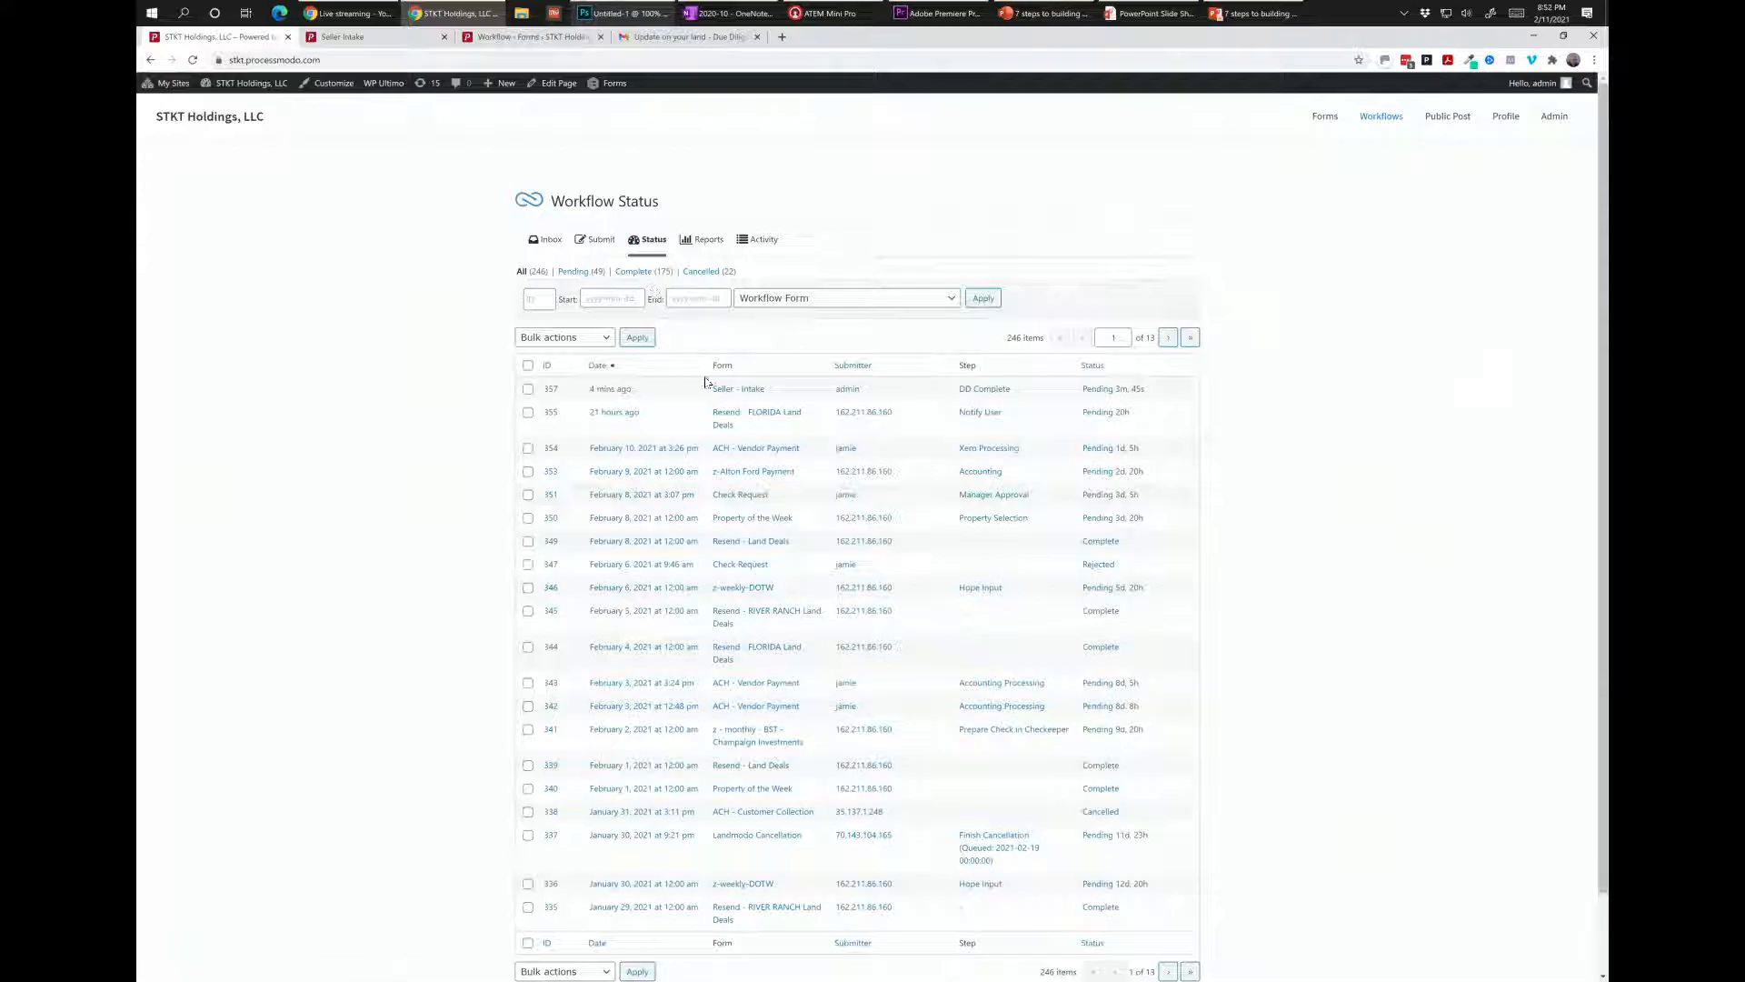
left_click(625, 390)
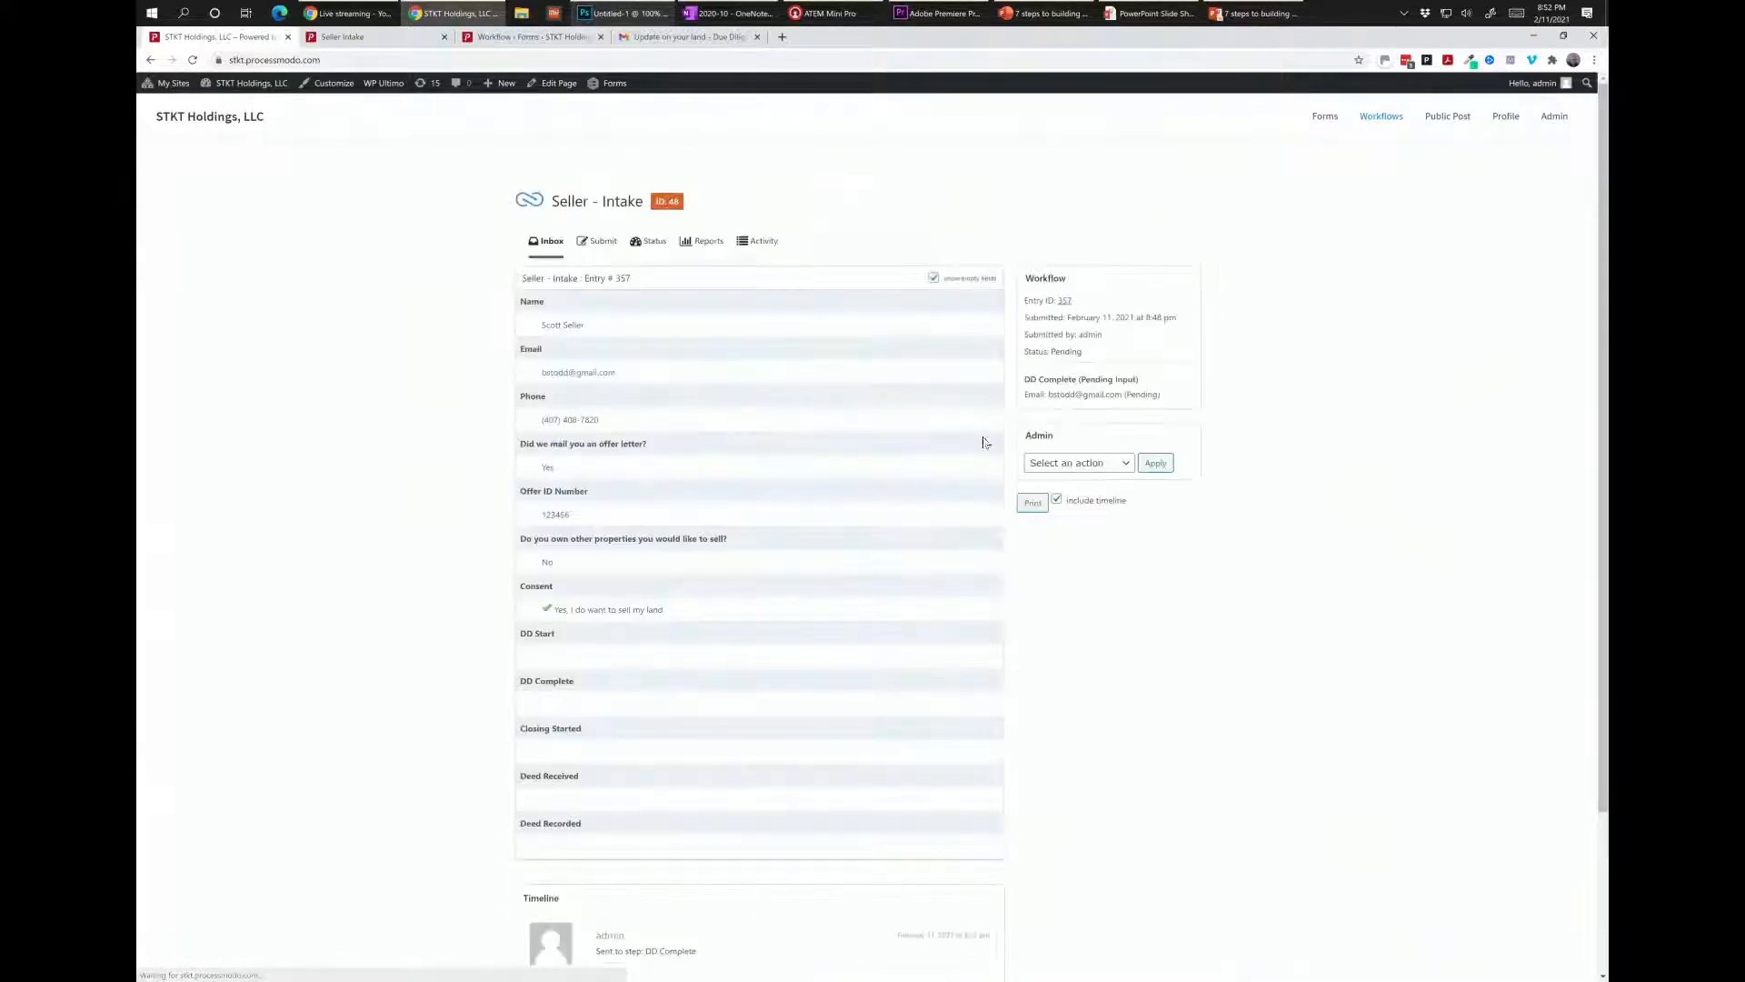
left_click(1063, 469)
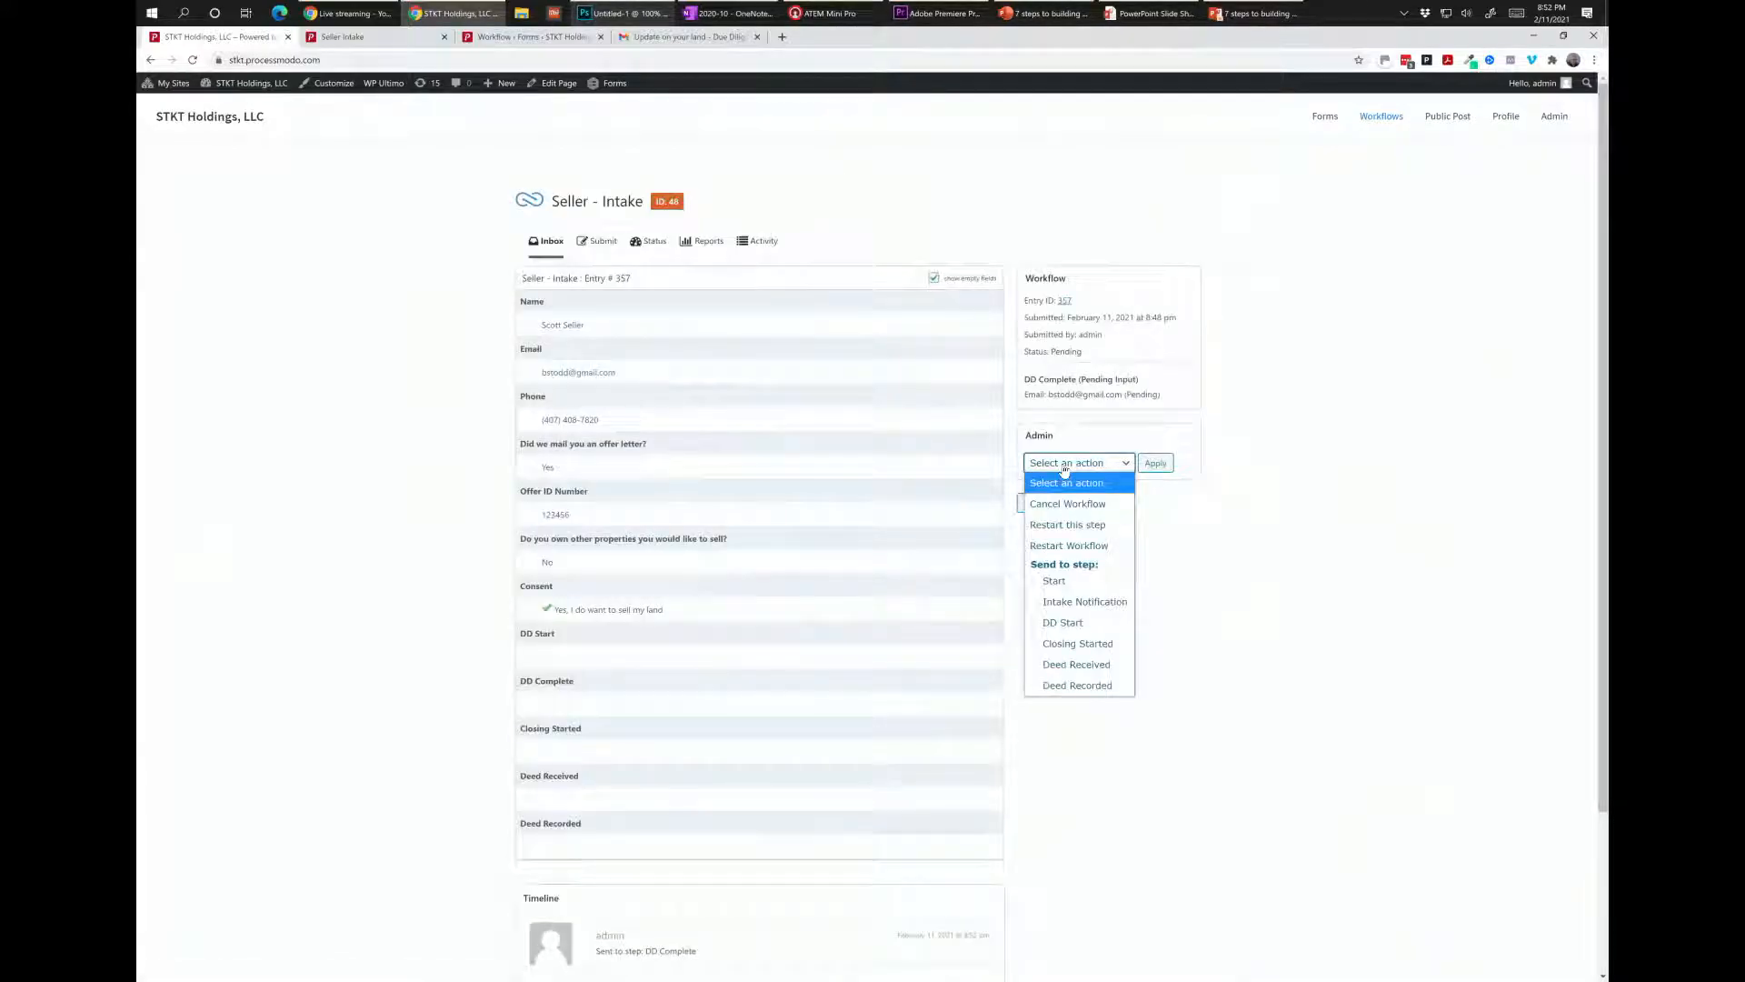
left_click(1102, 652)
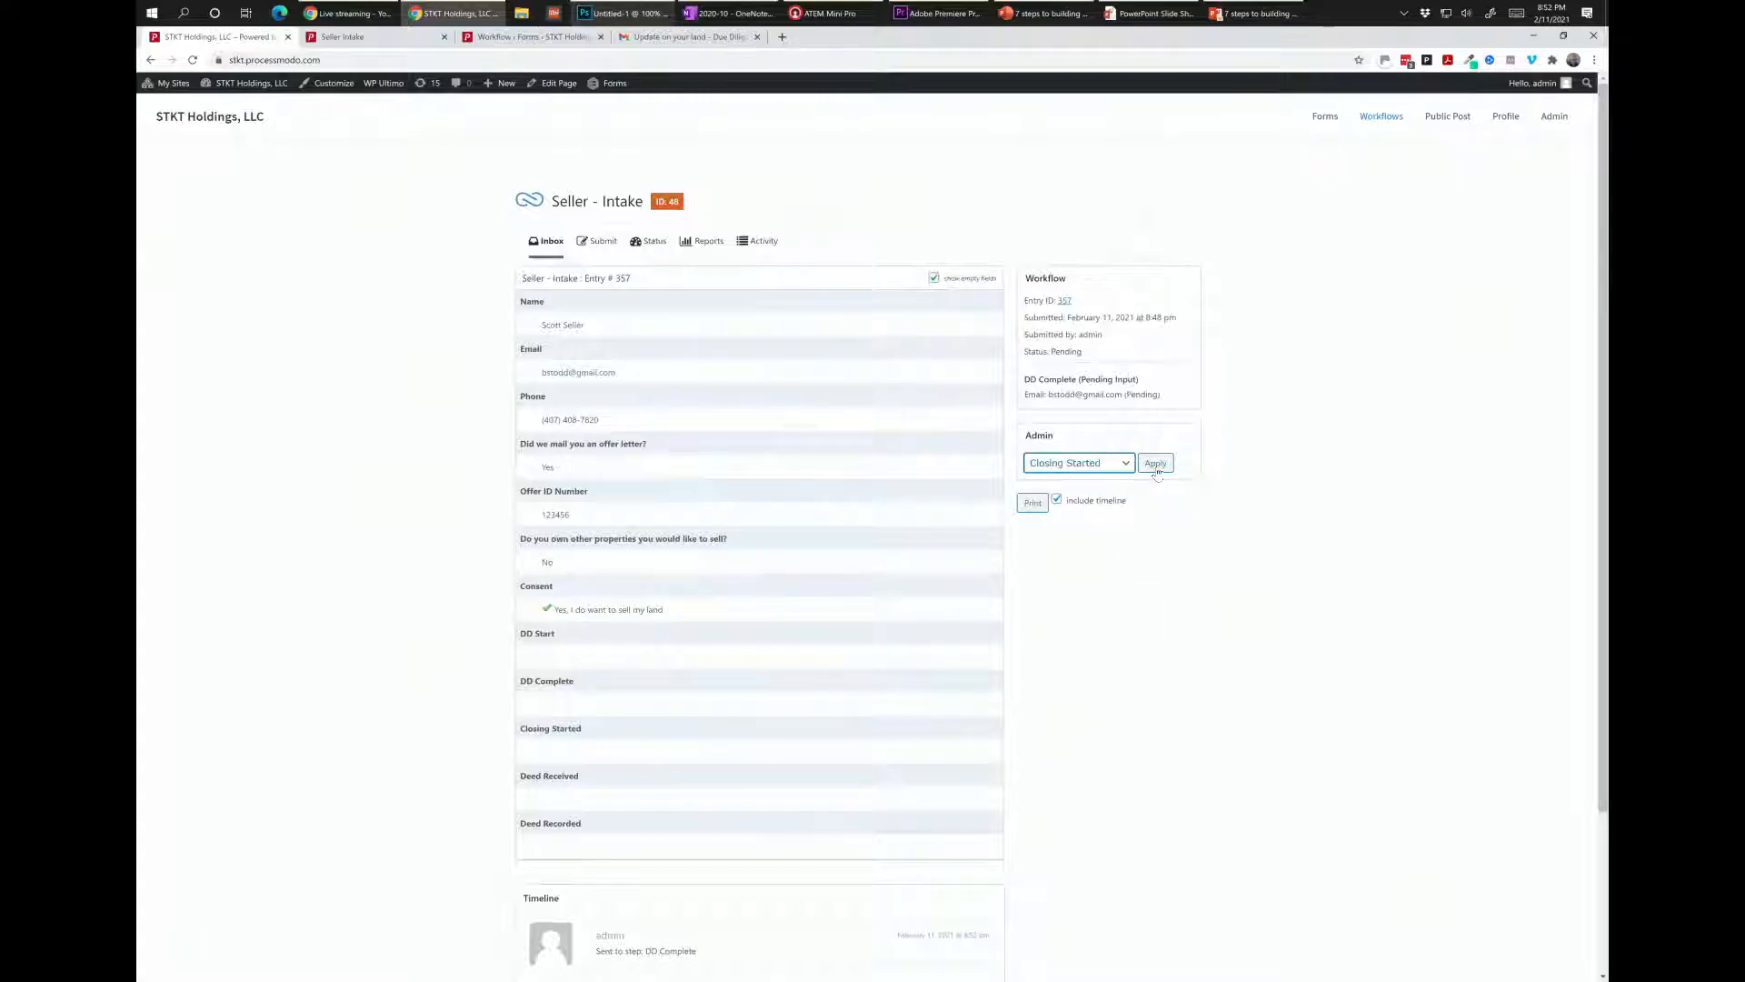
left_click(1155, 465)
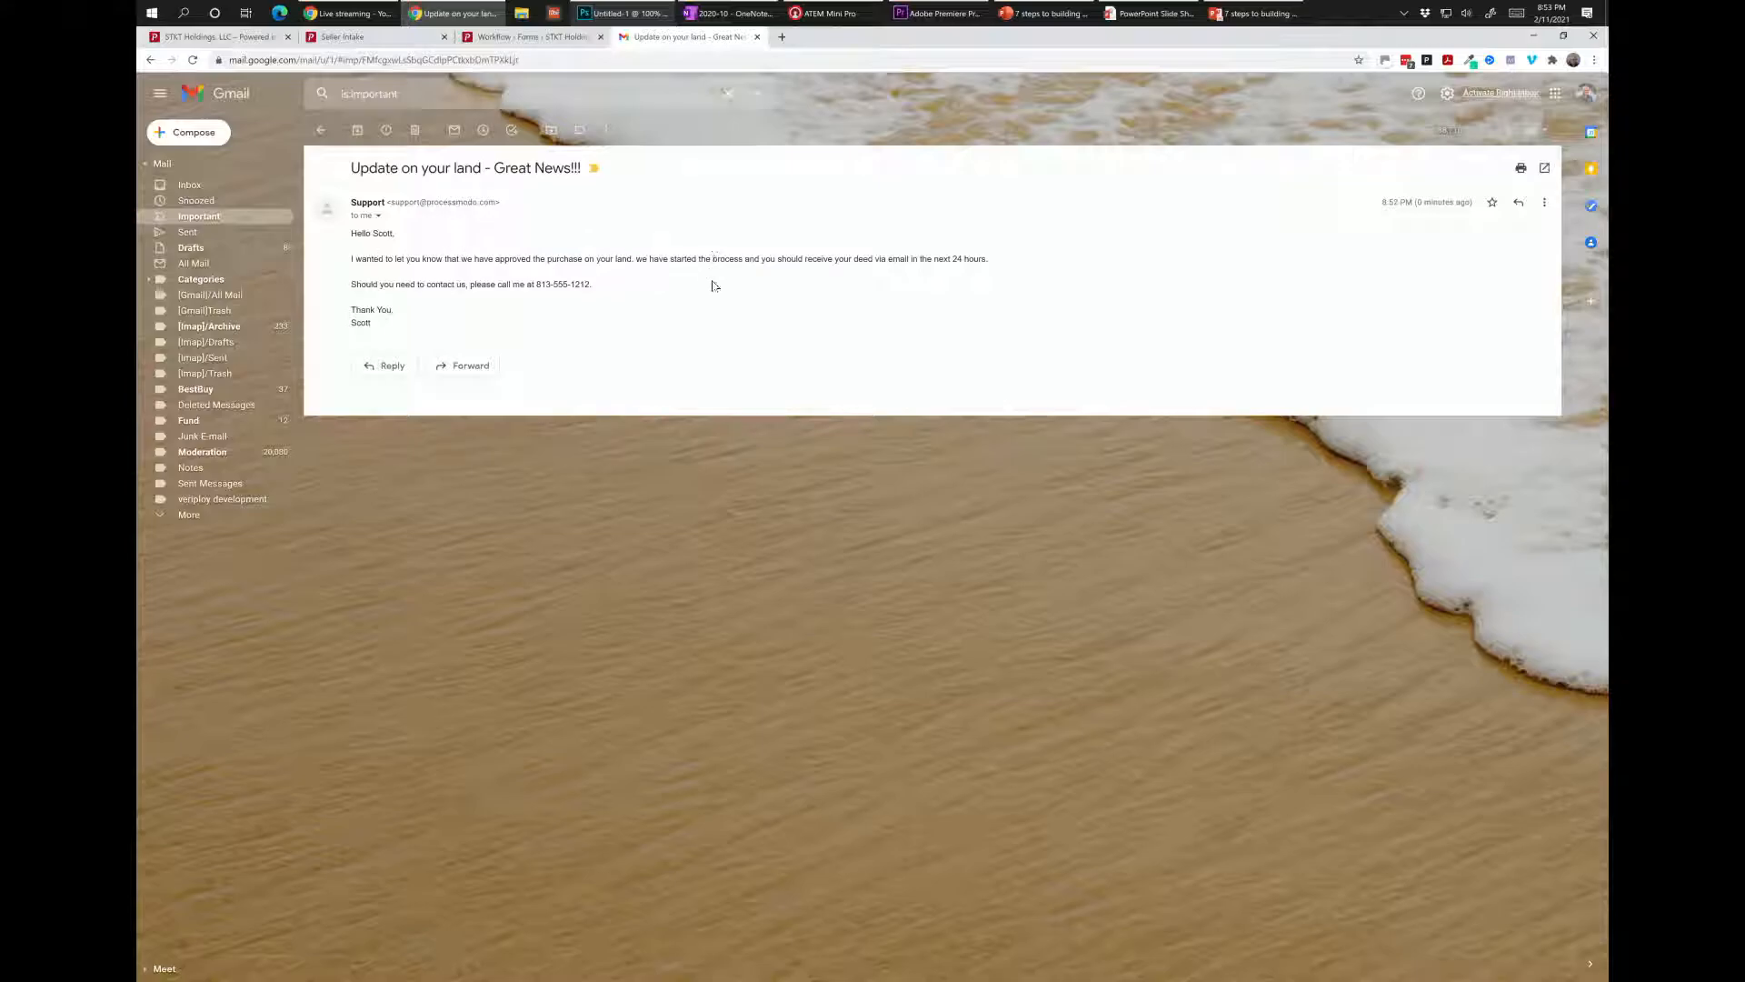
left_click(226, 39)
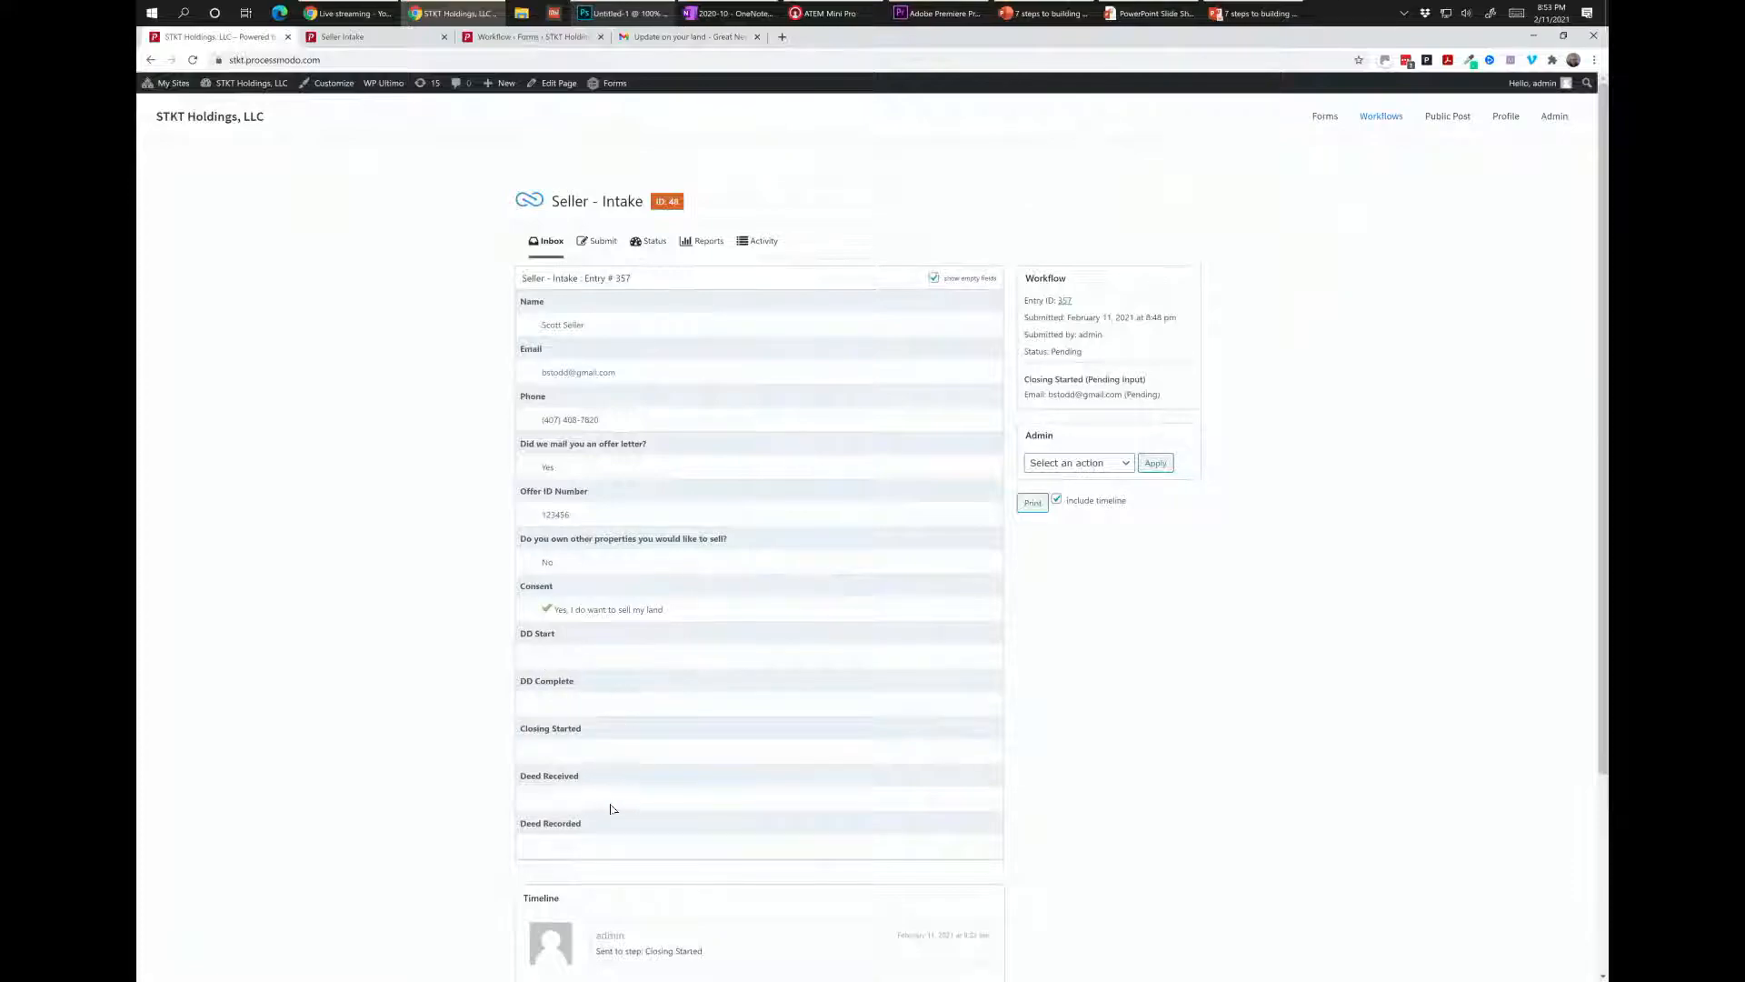
left_click(1102, 464)
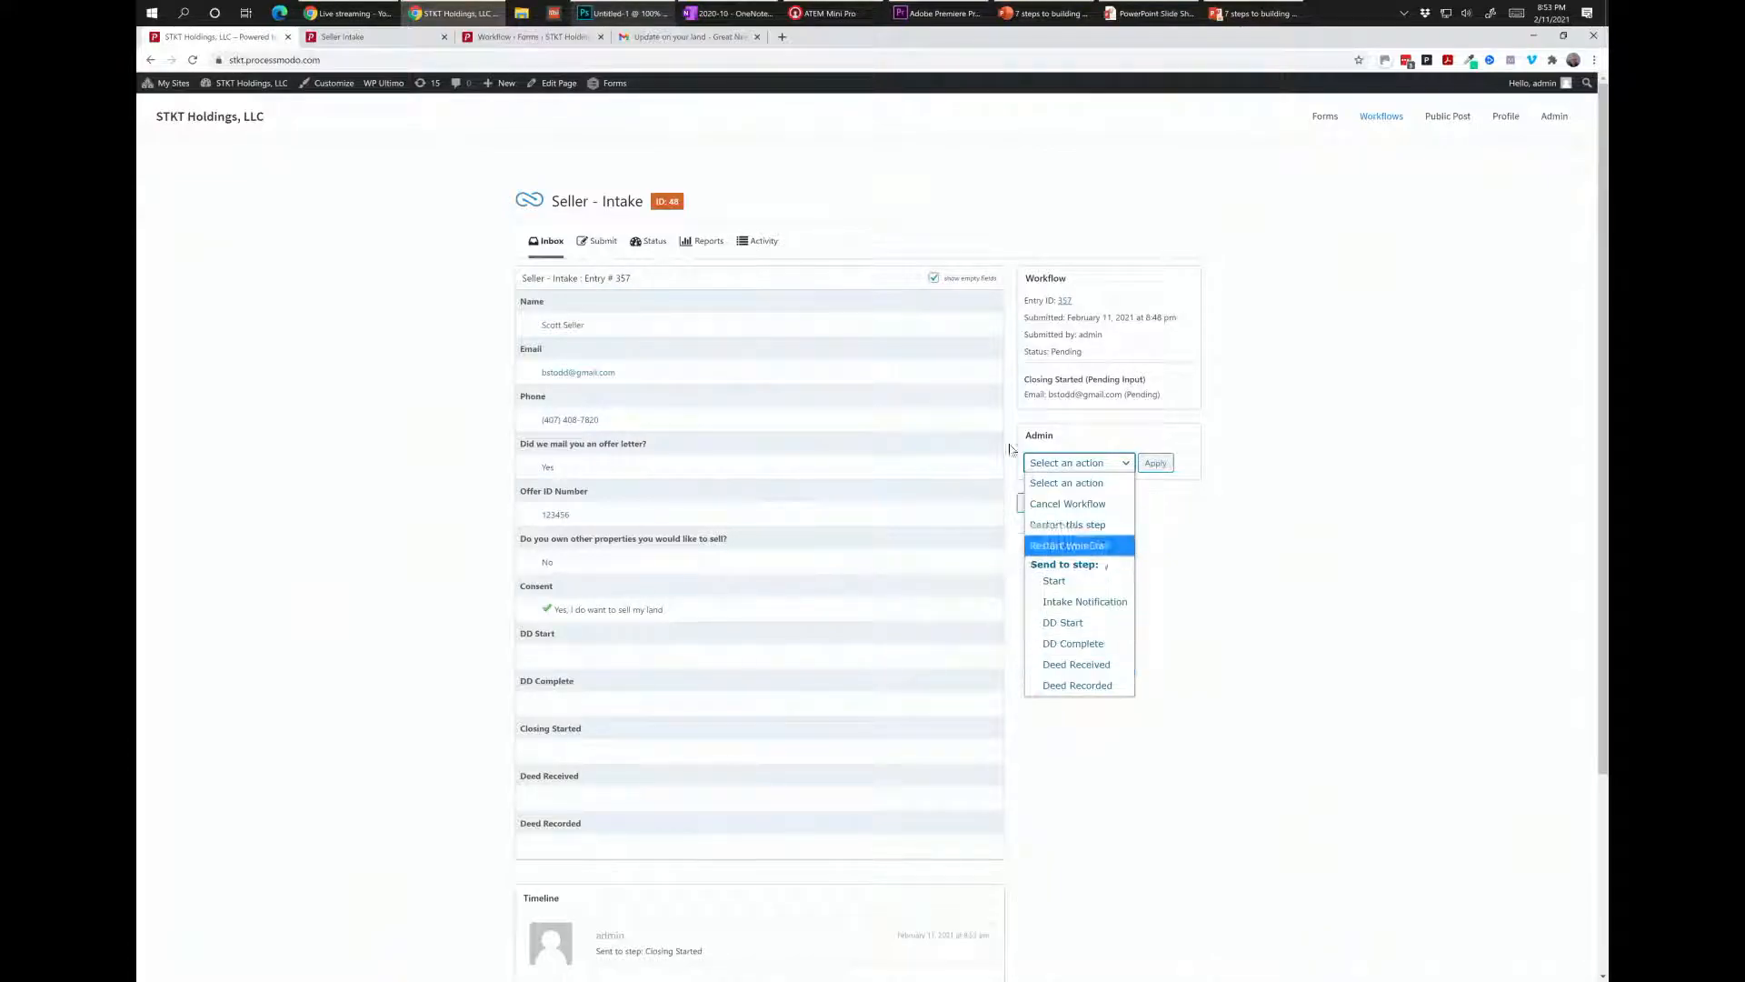
left_click(683, 98)
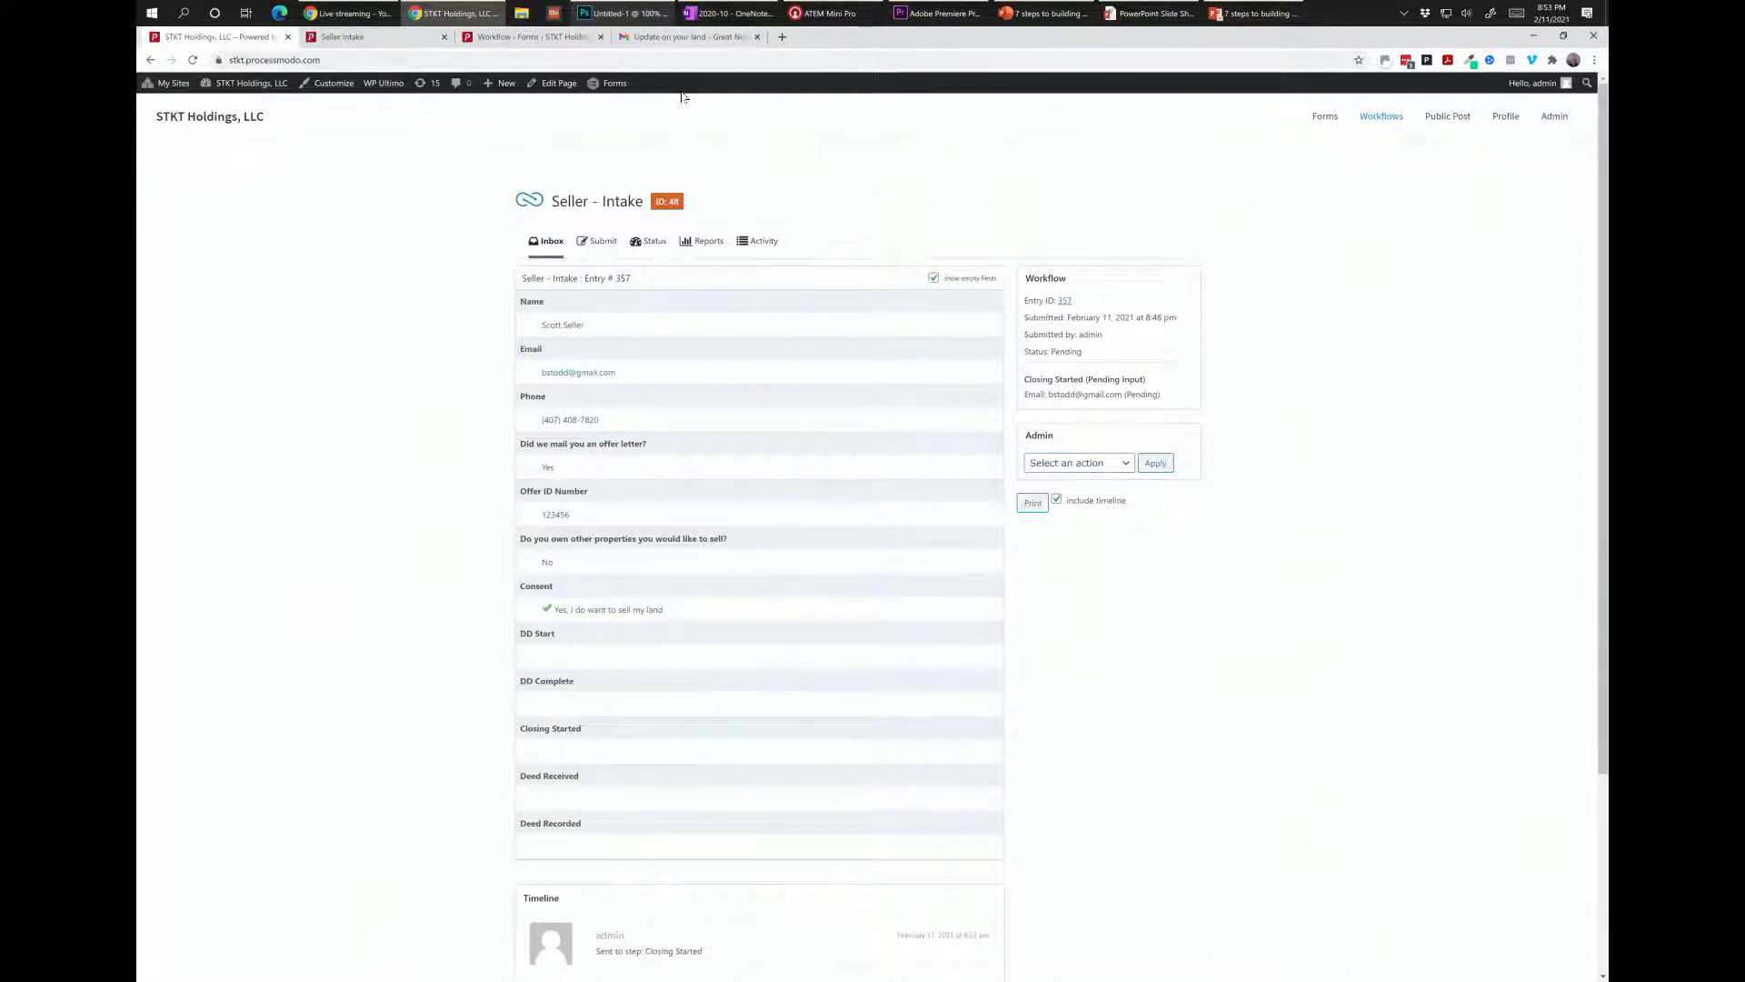
left_click(644, 243)
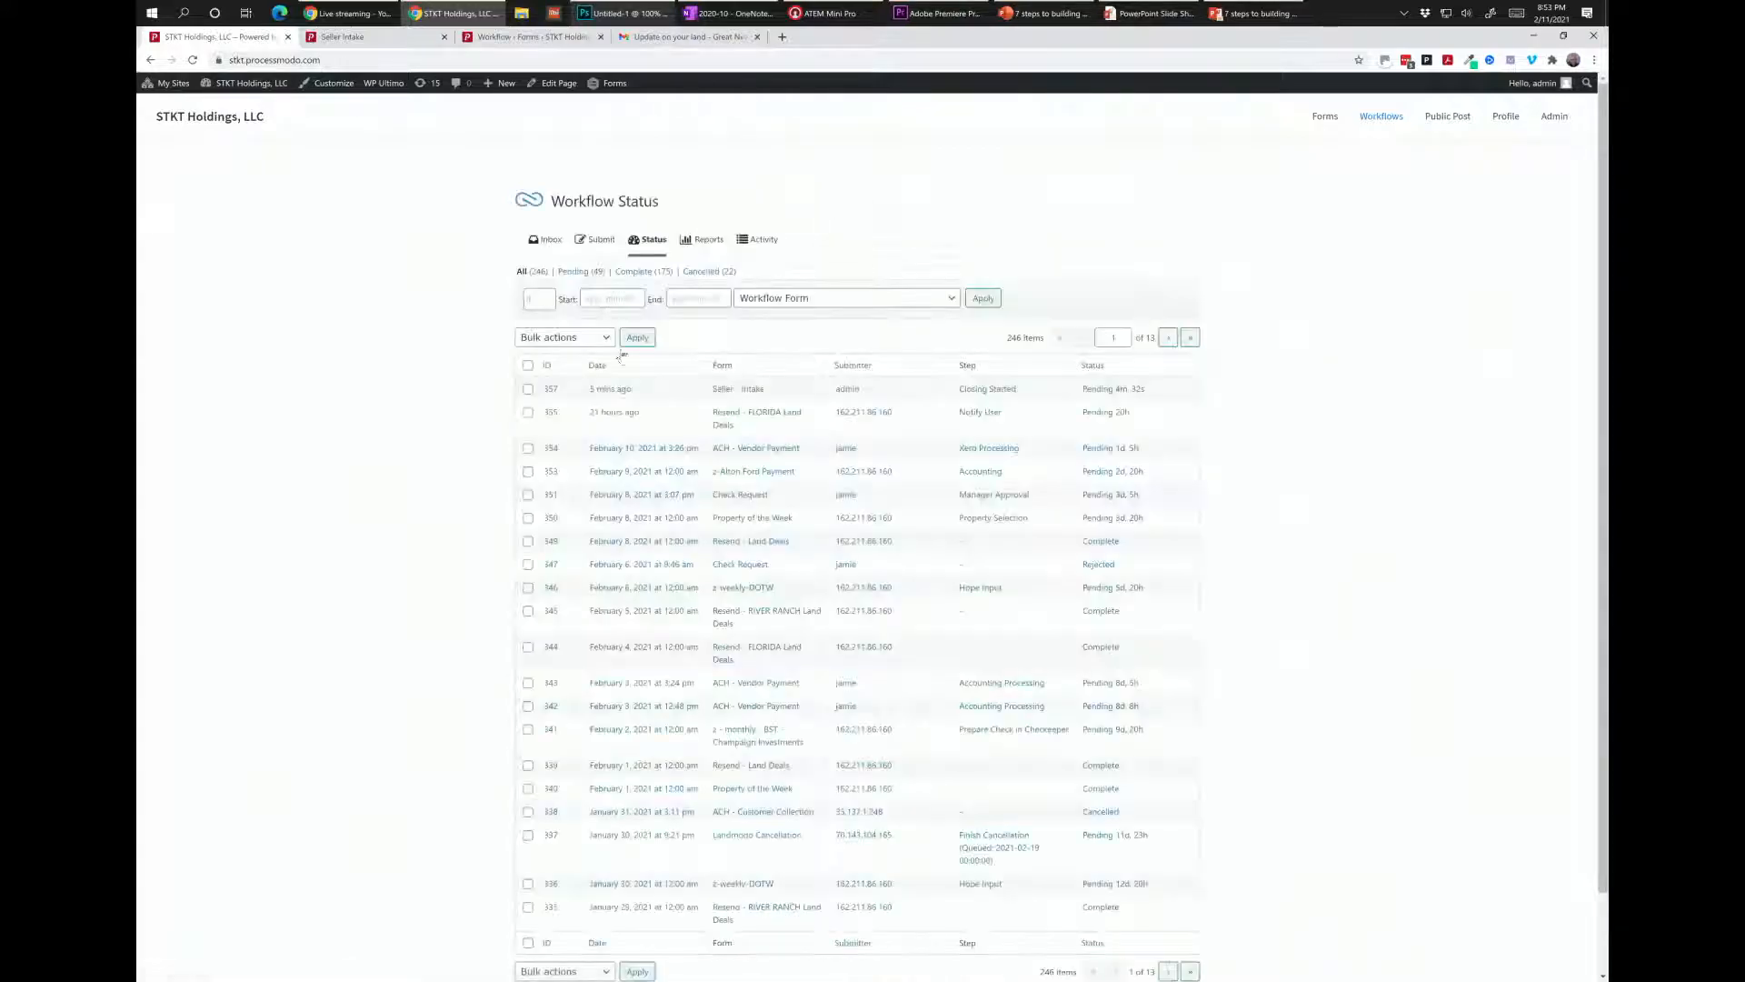
left_click(614, 392)
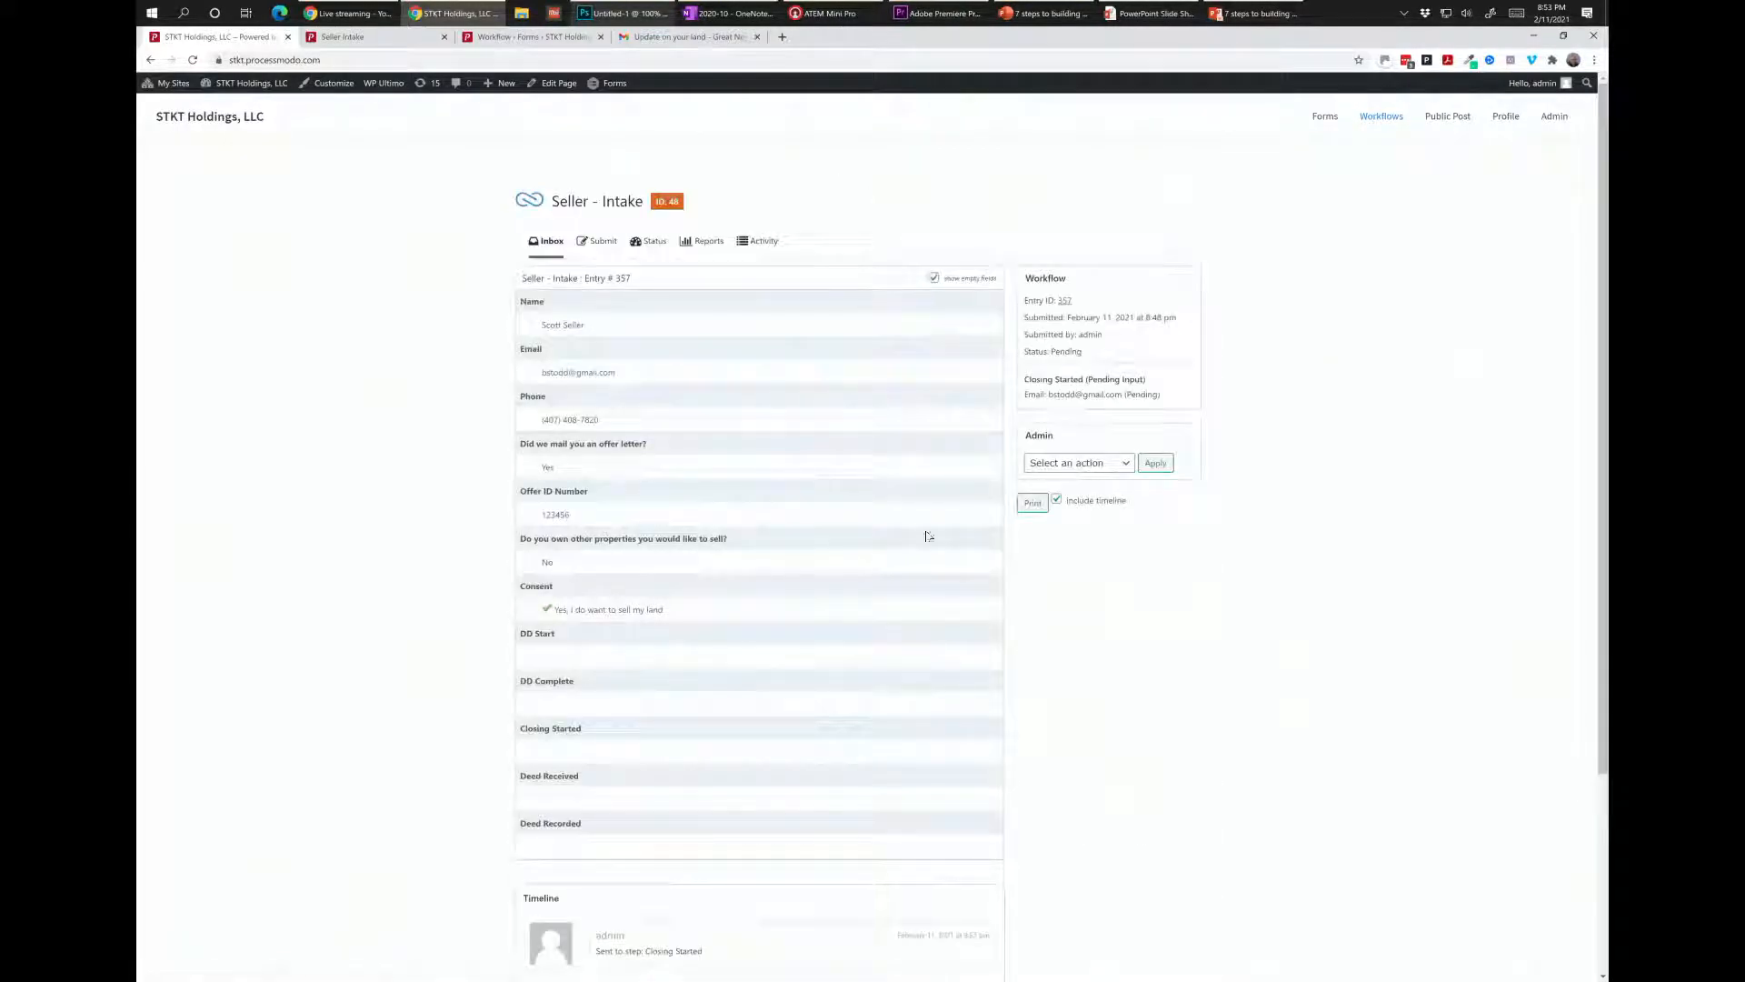
left_click(1105, 460)
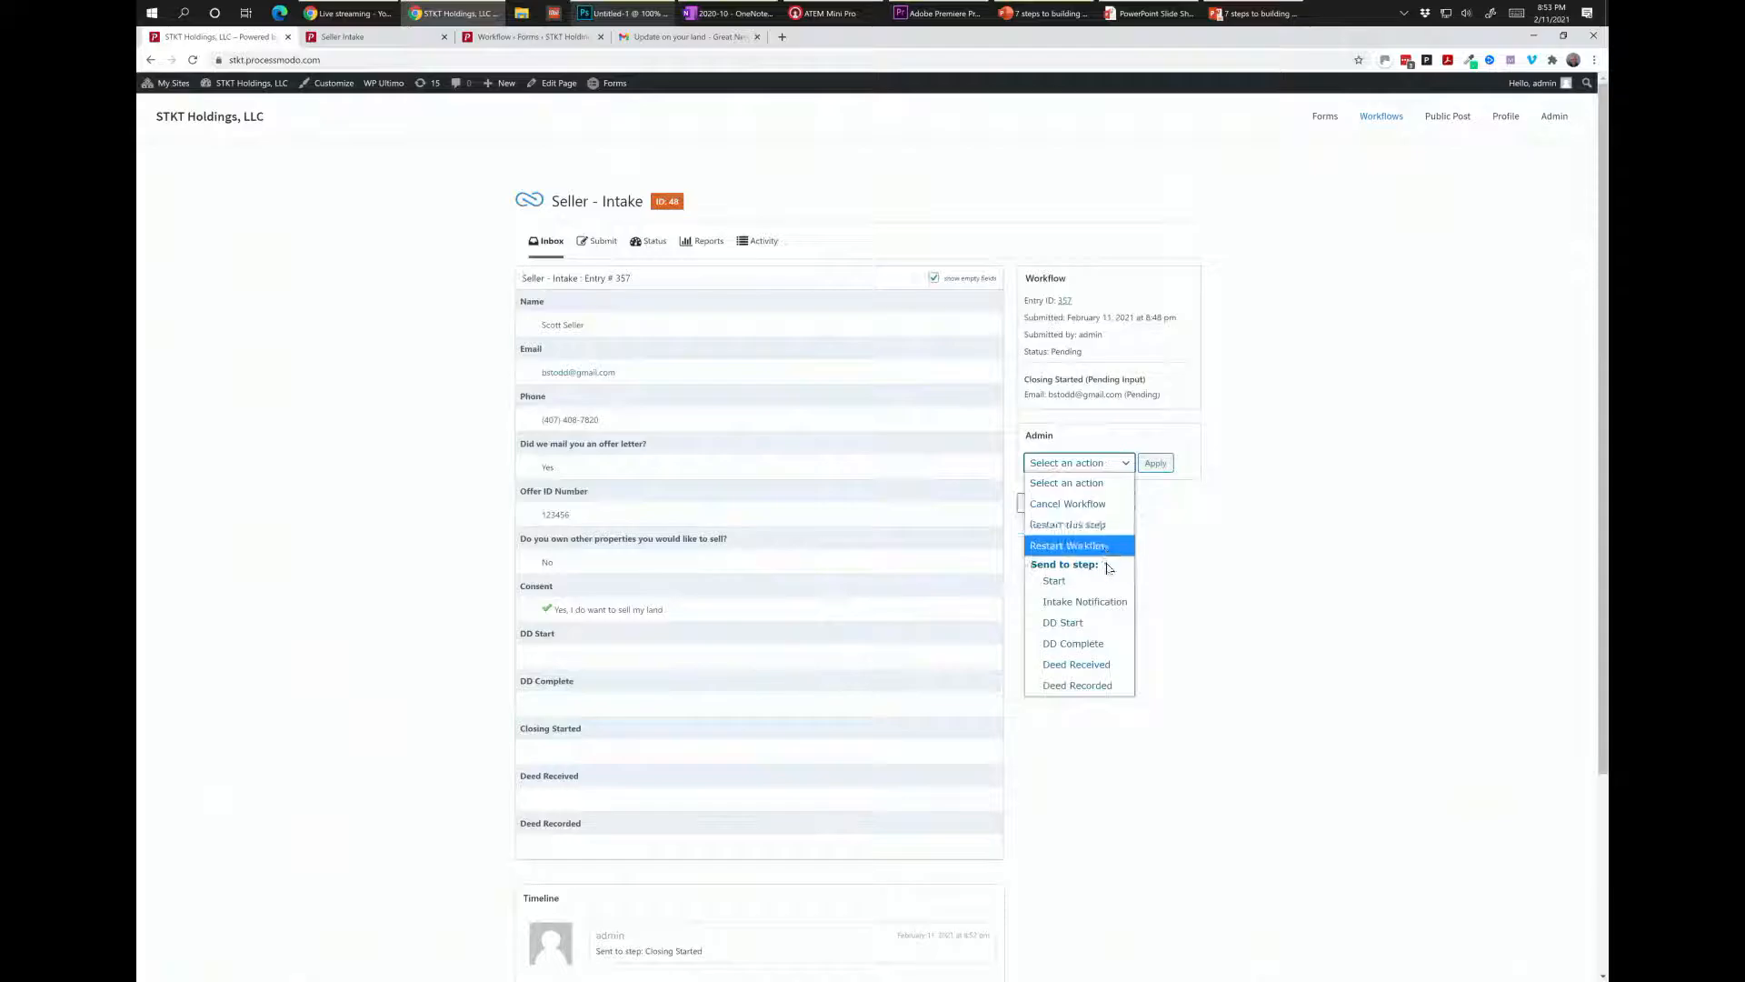
left_click(677, 36)
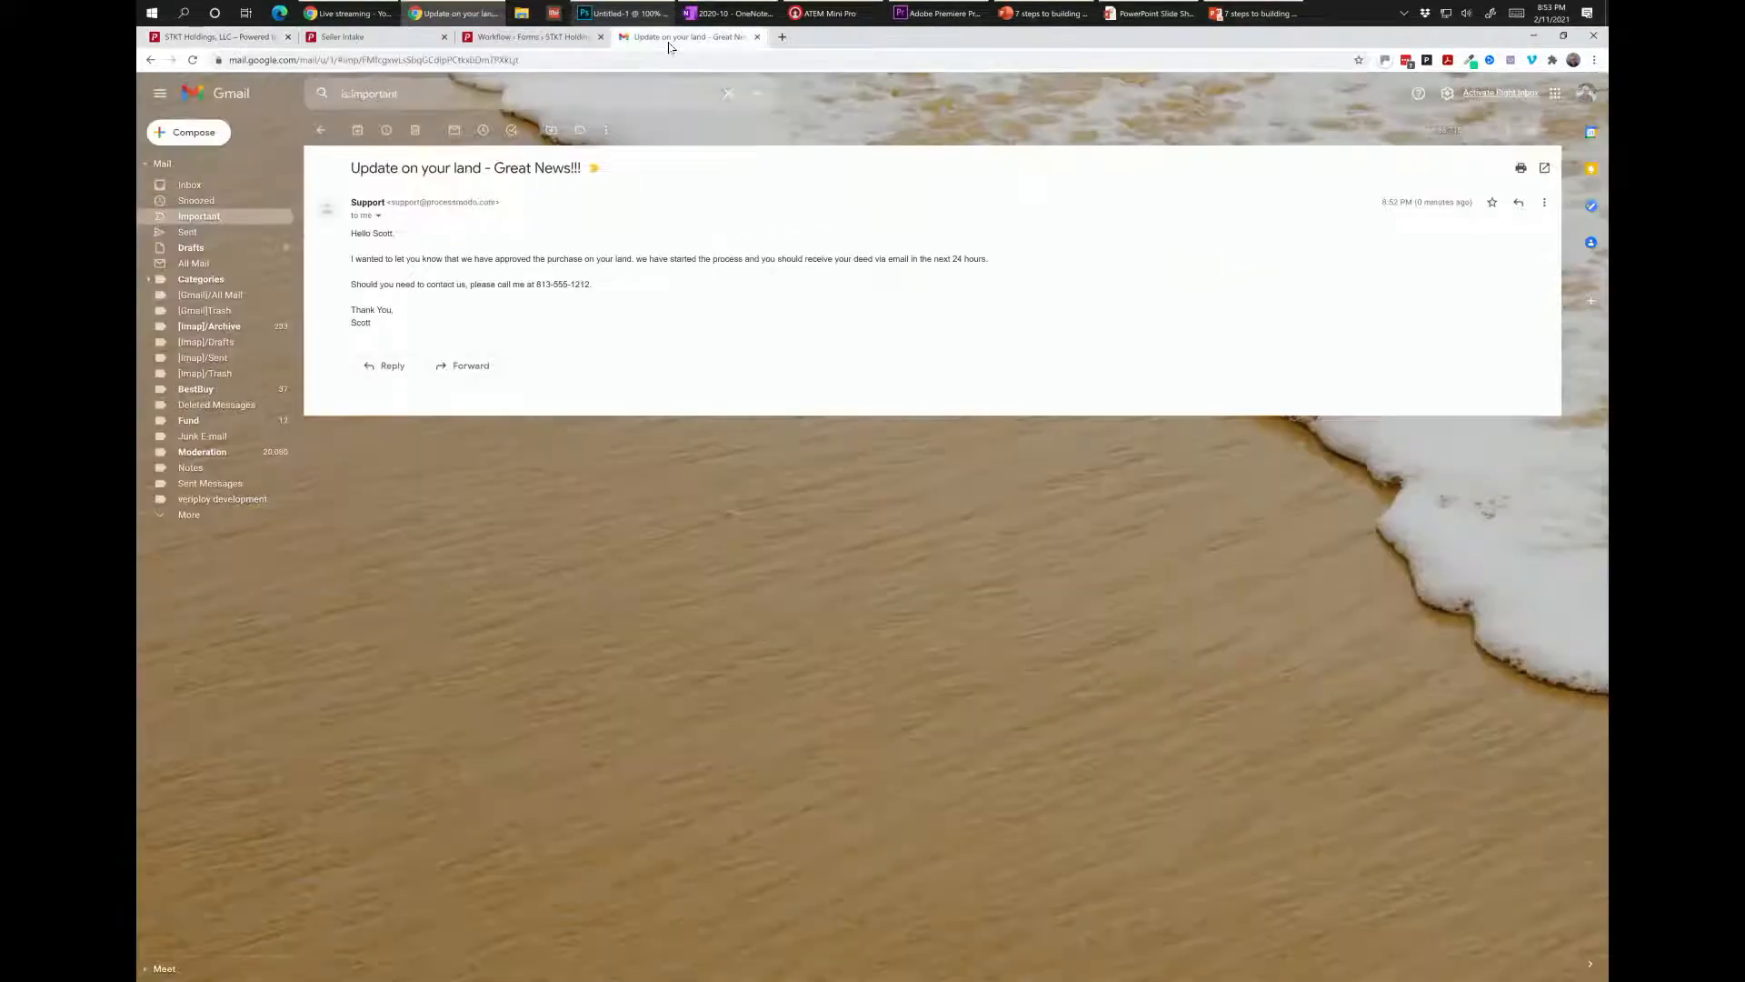
Review the Great News email, then send entry 357 to the Deed Received step.
left_click_drag(606, 259, 799, 263)
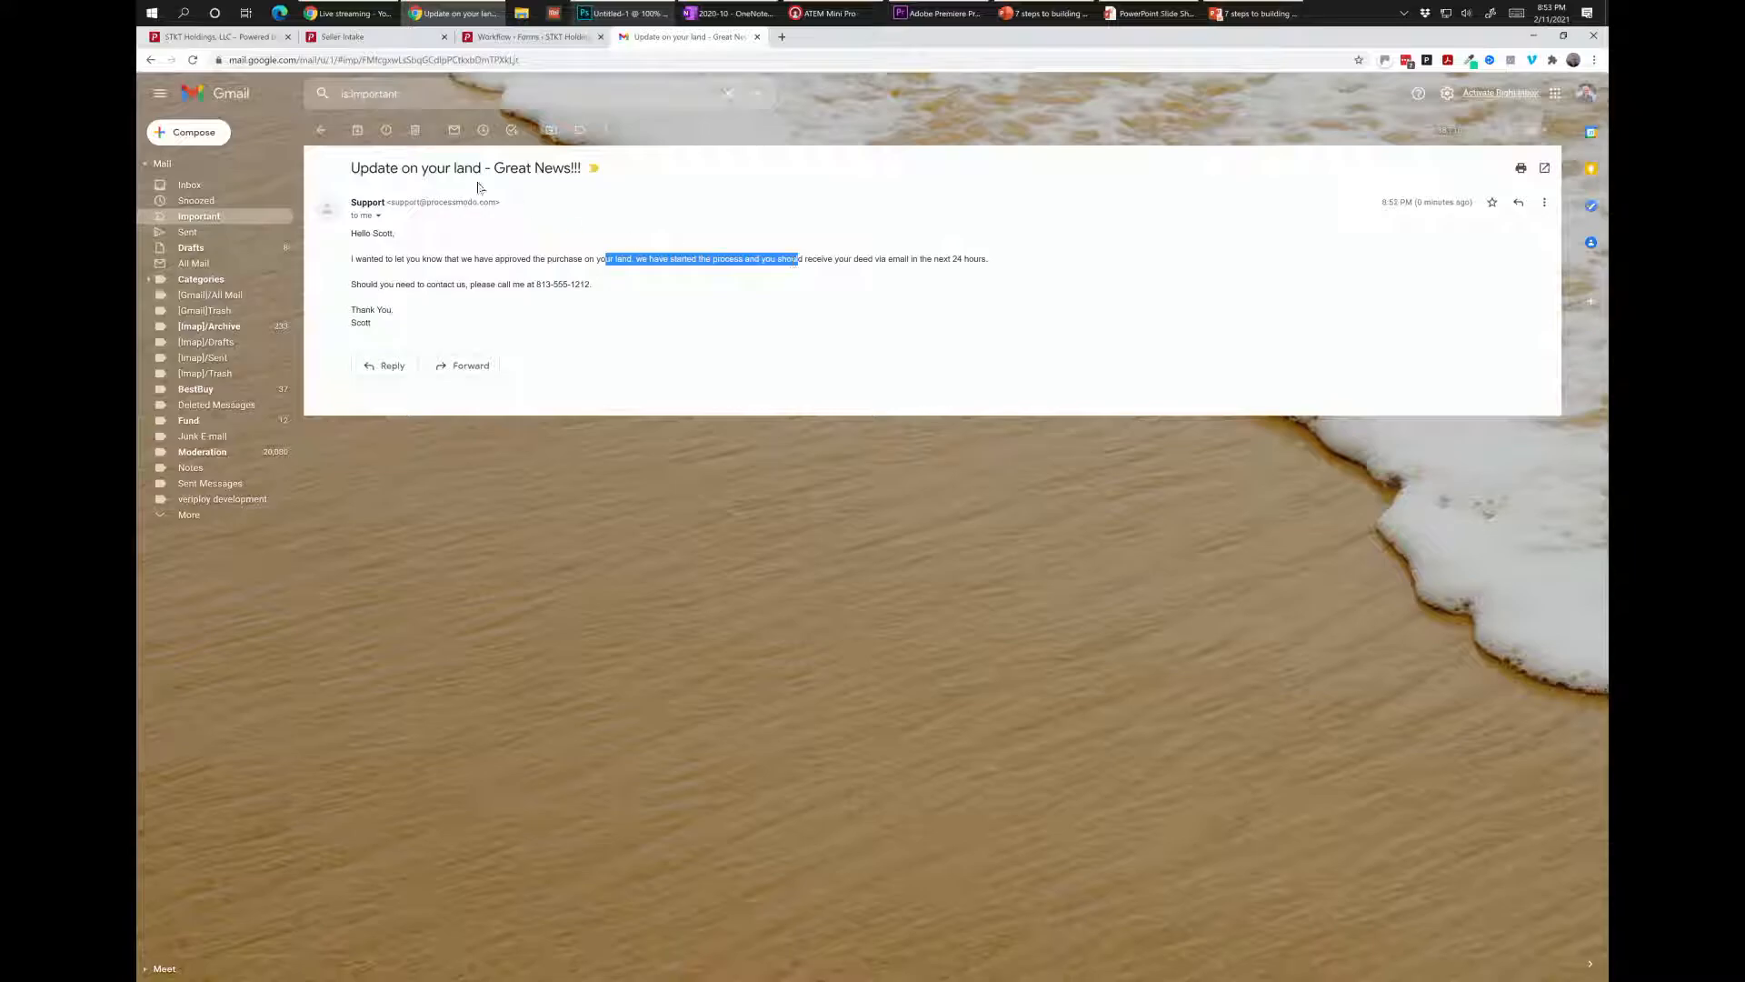
left_click(259, 40)
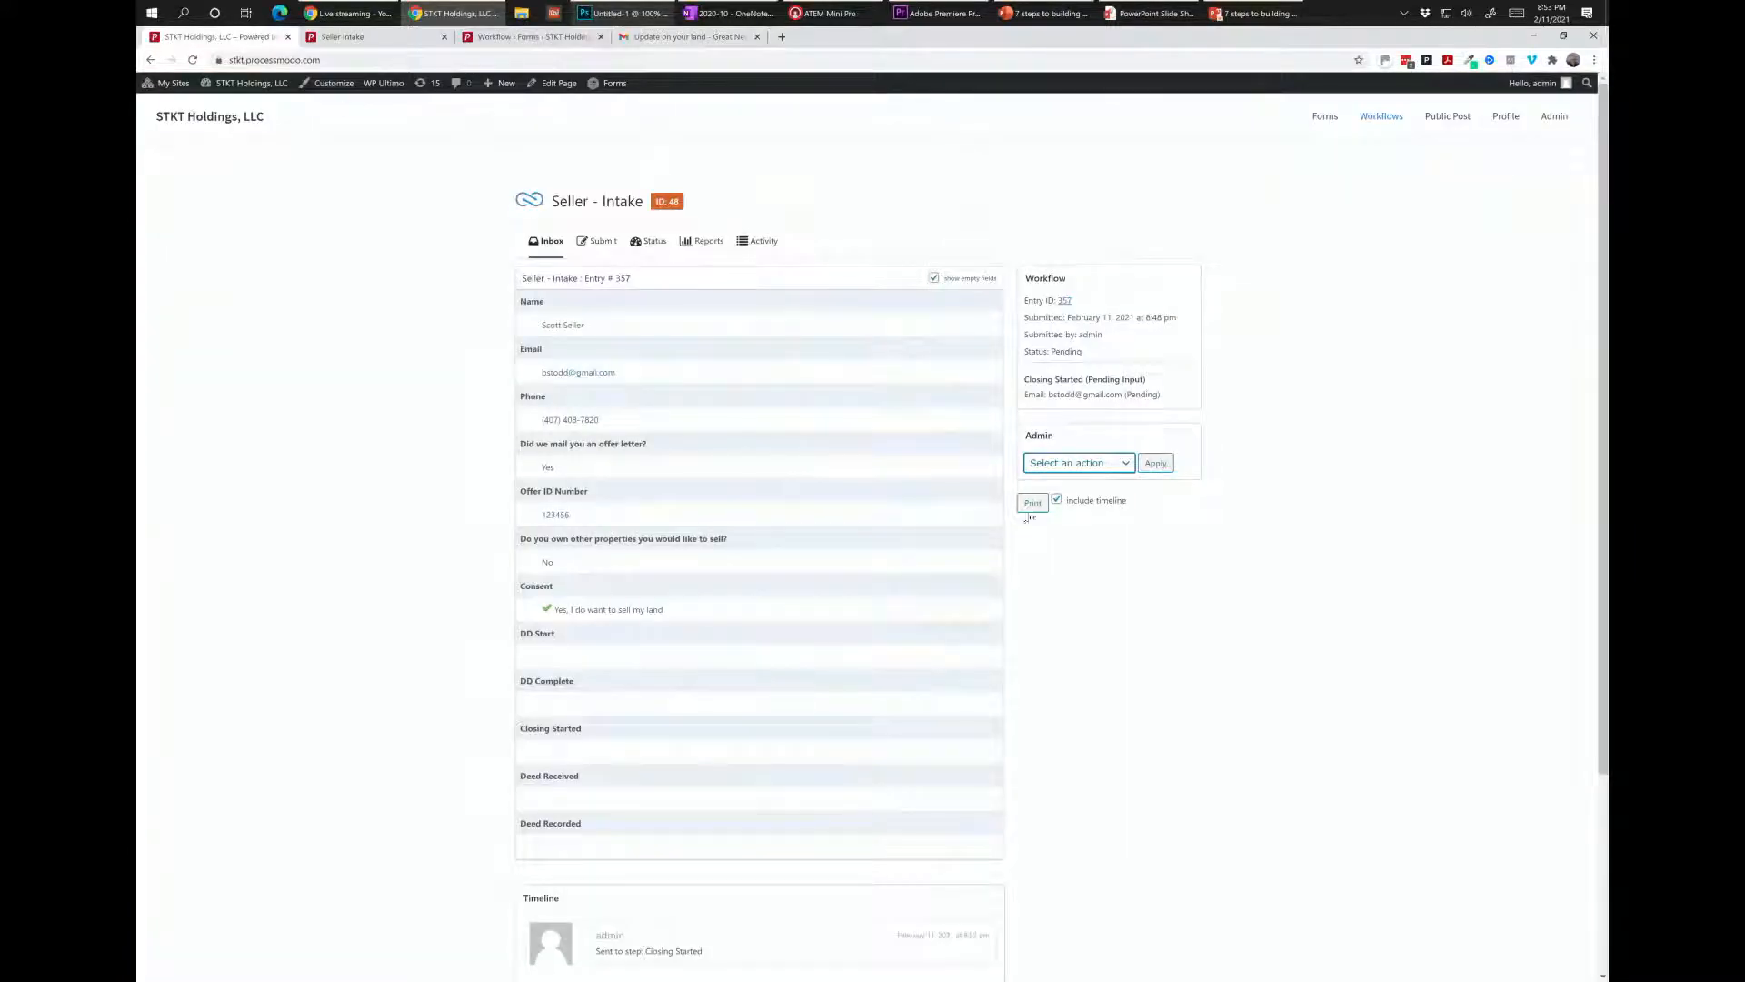
left_click(1123, 472)
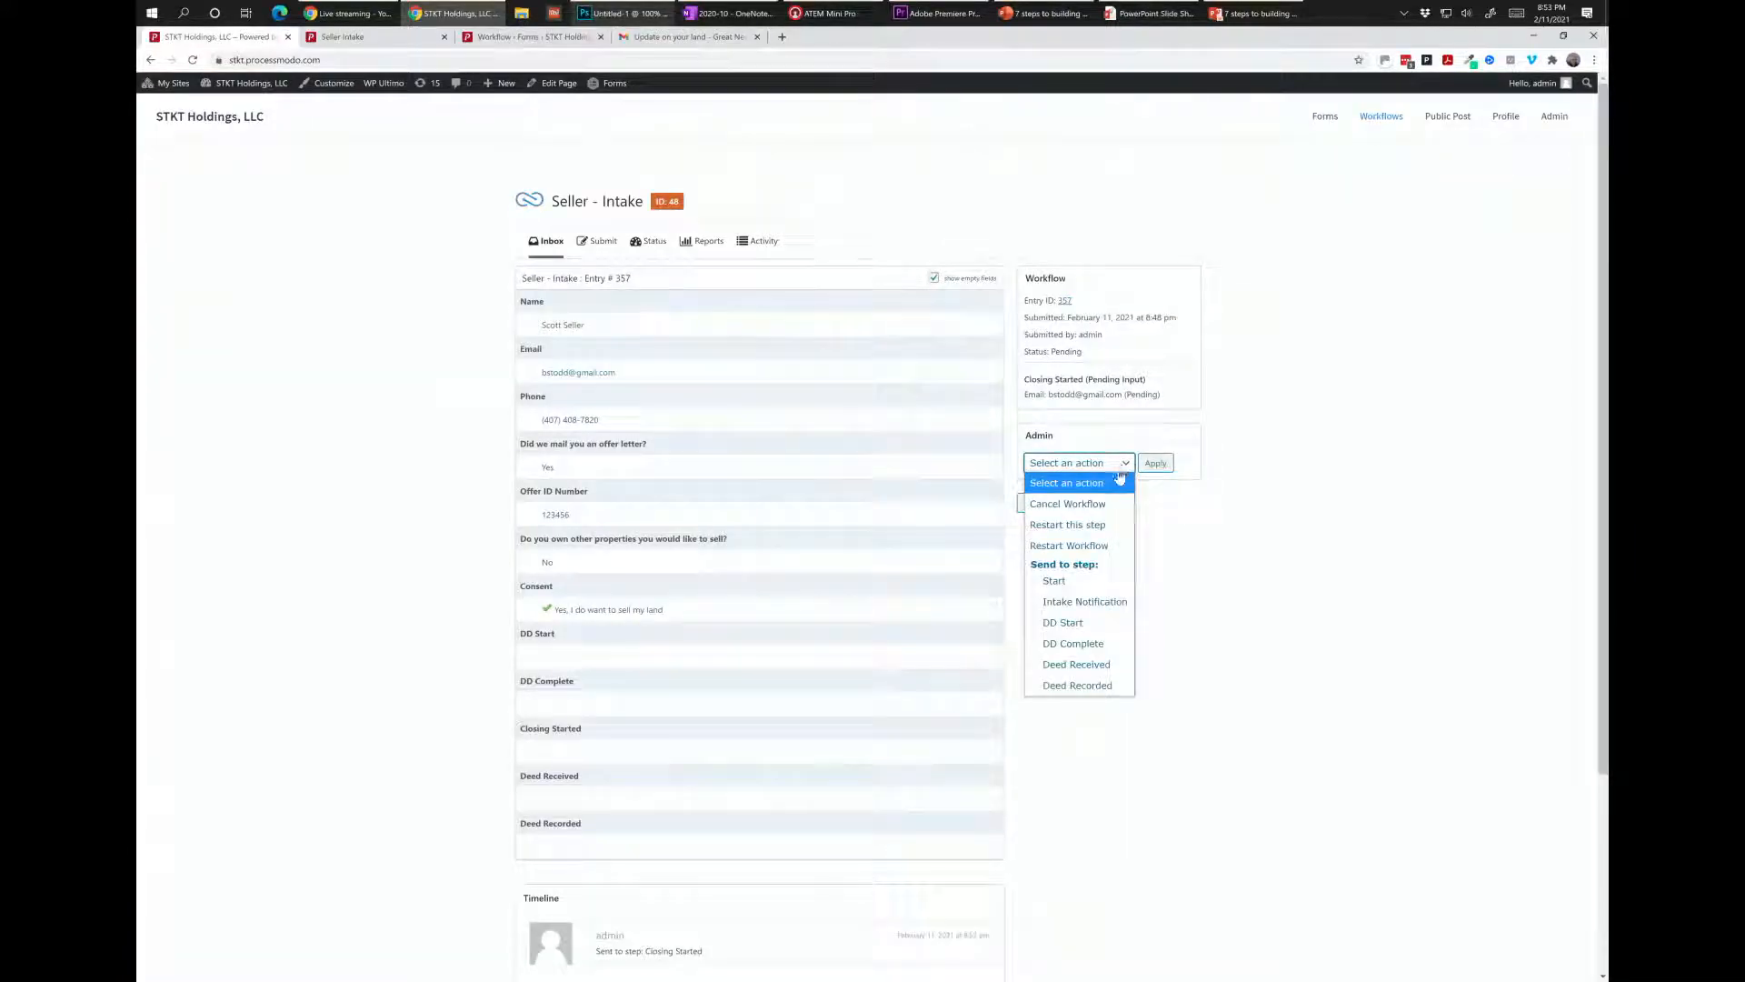
left_click(1087, 662)
left_click(1155, 463)
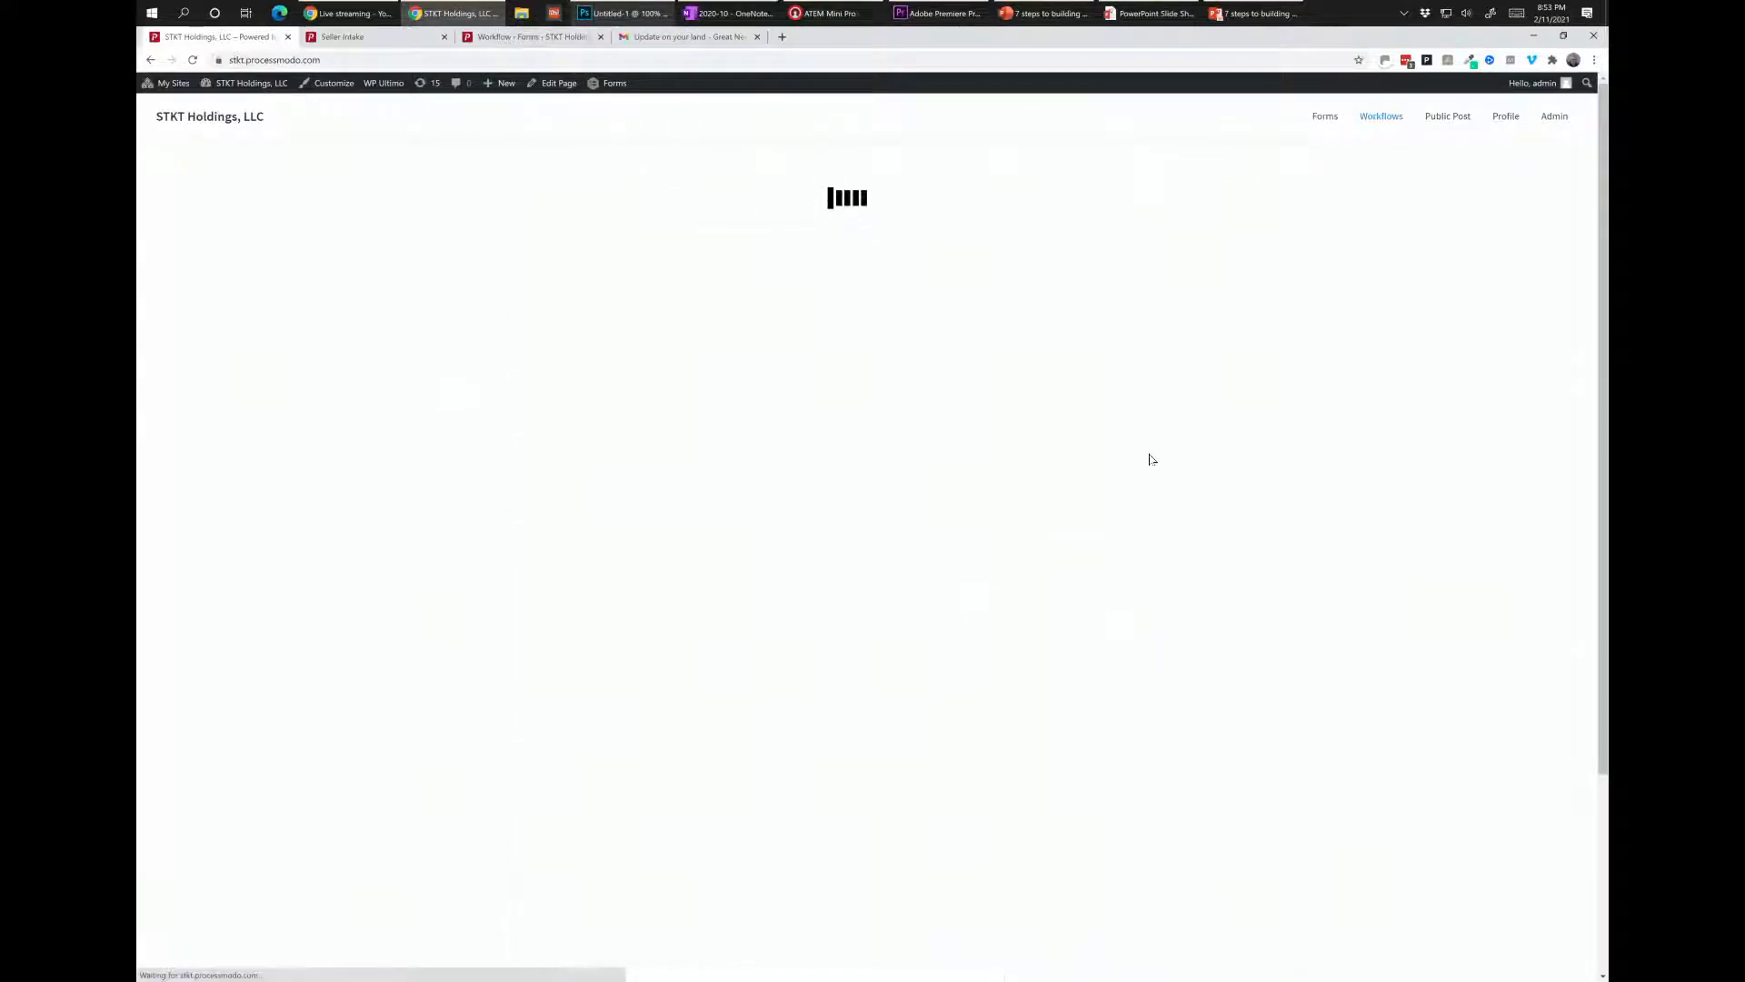